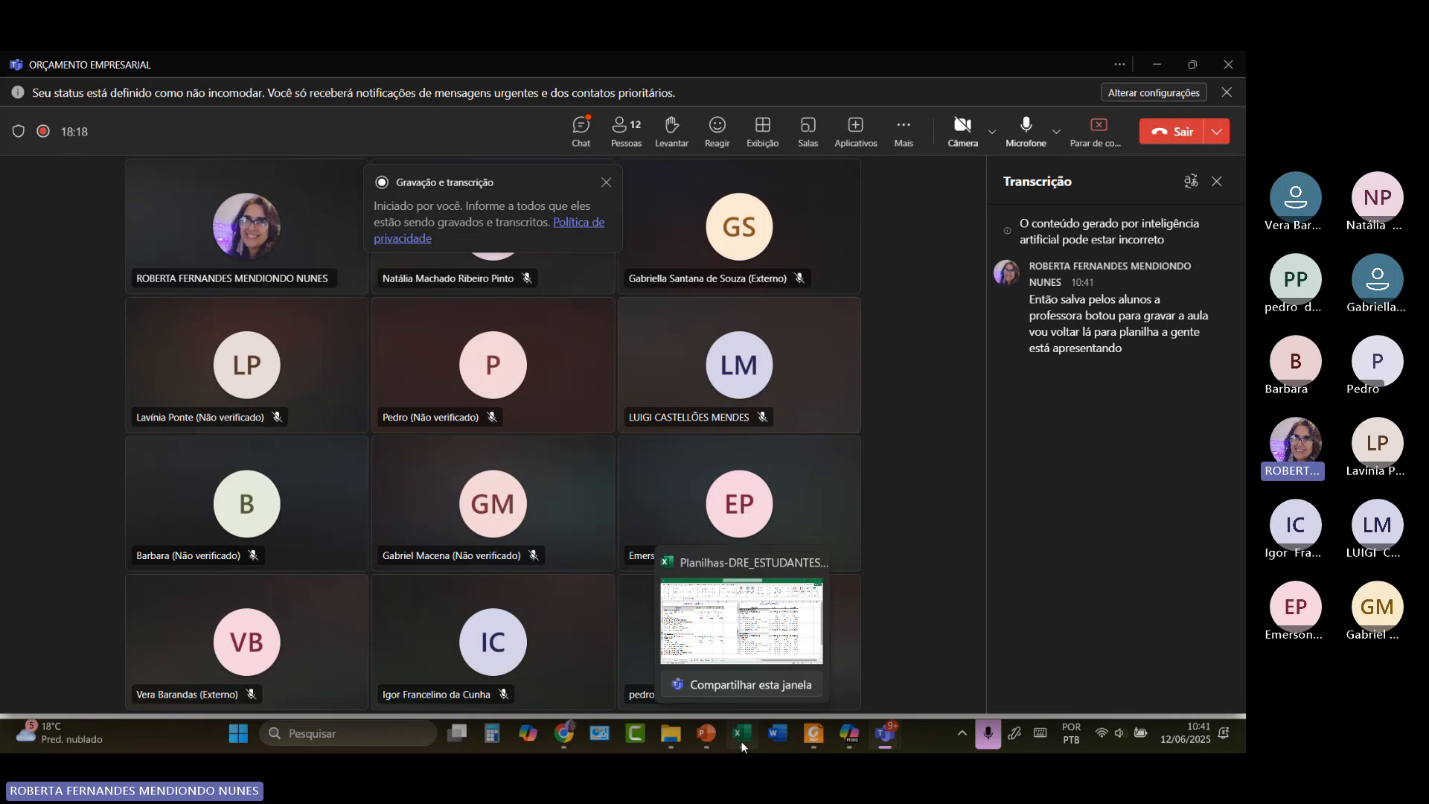
left_click(739, 665)
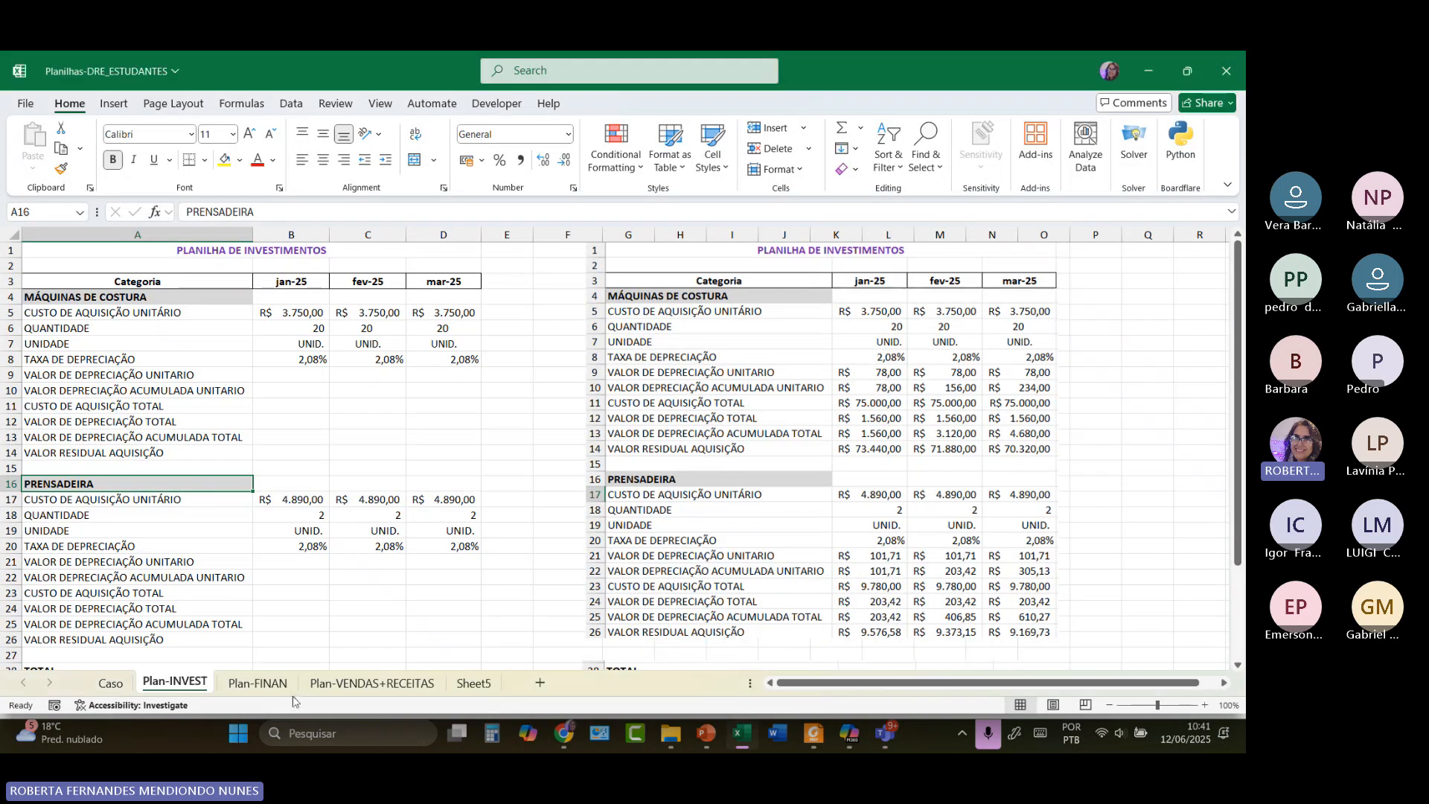
left_click(110, 681)
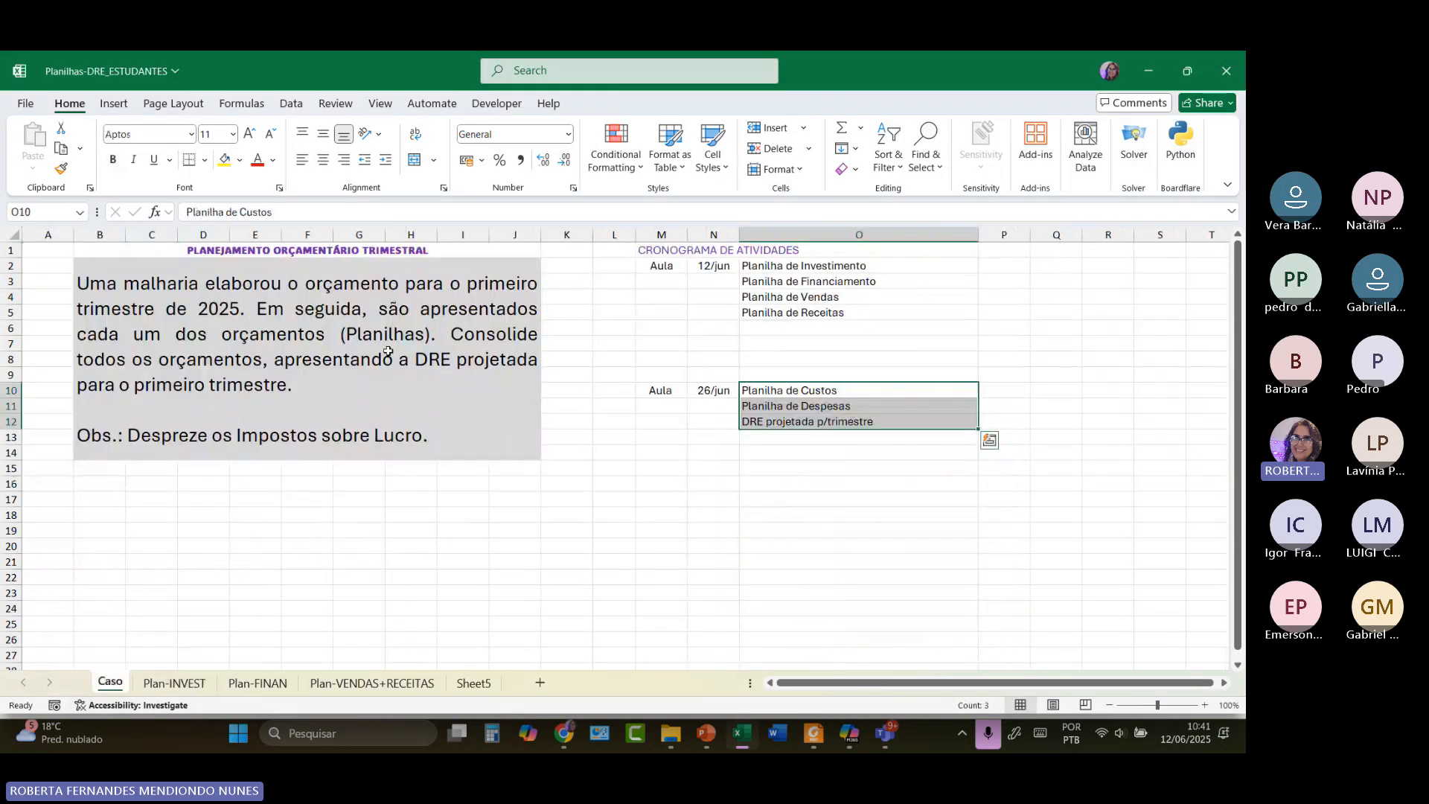
left_click(168, 692)
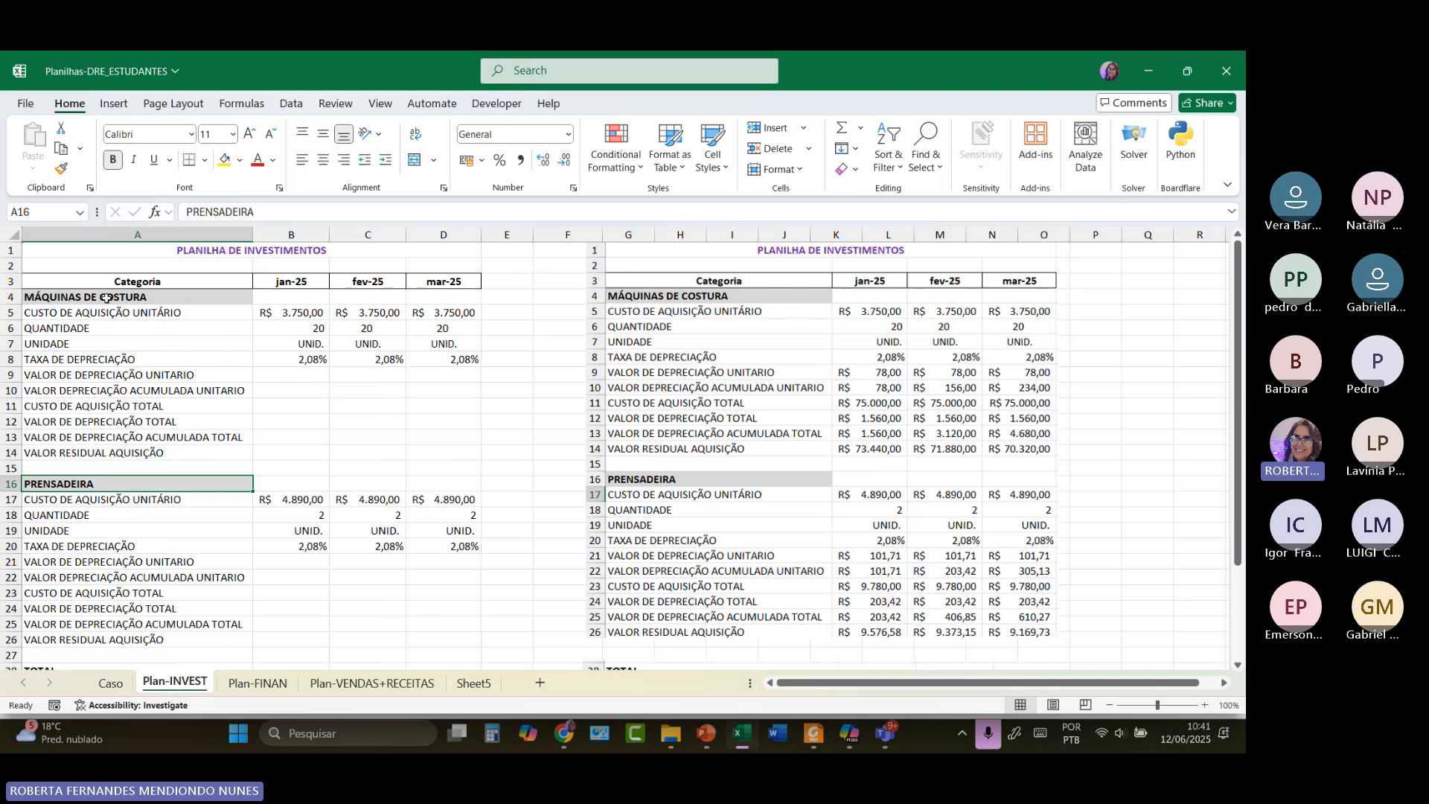
left_click(106, 298)
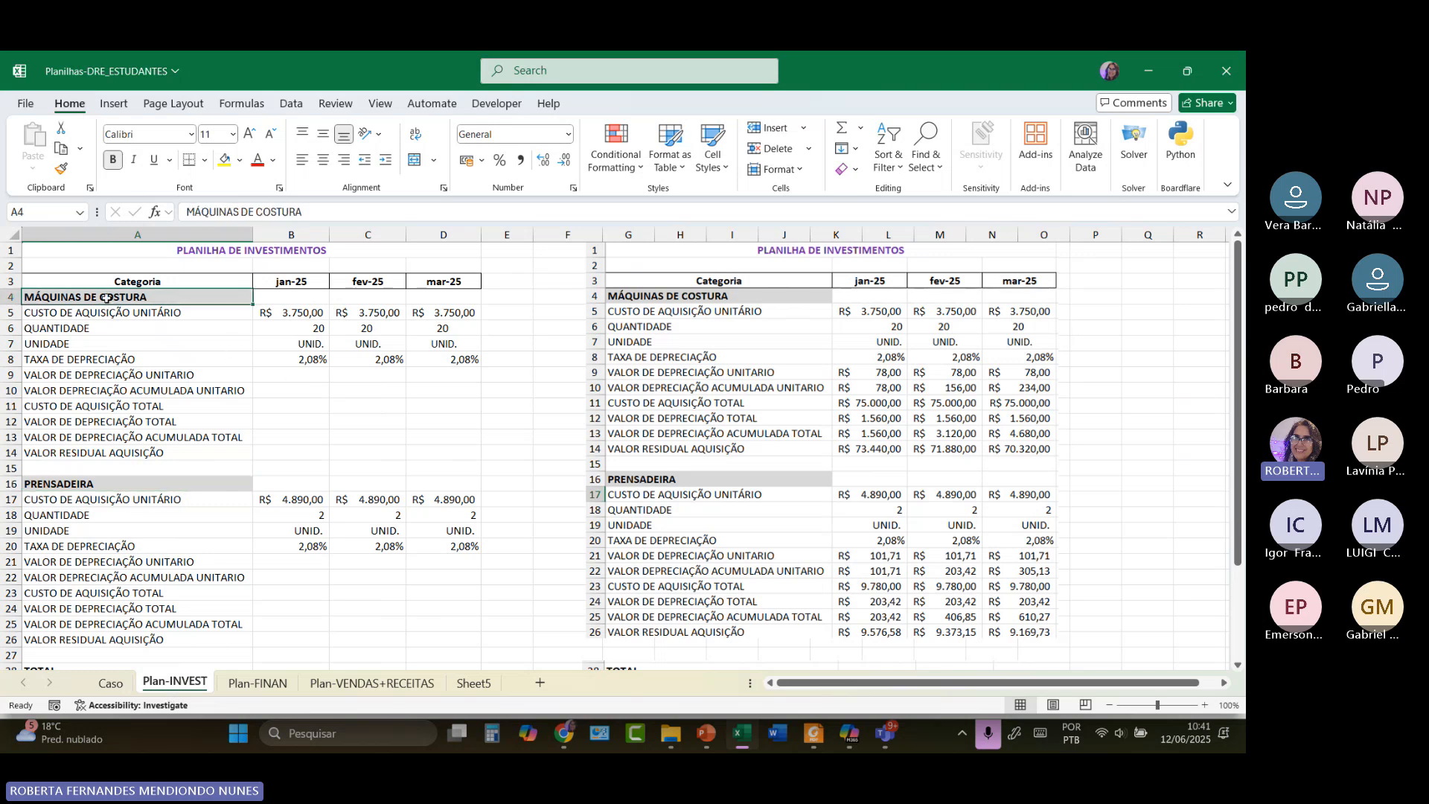
left_click(95, 485)
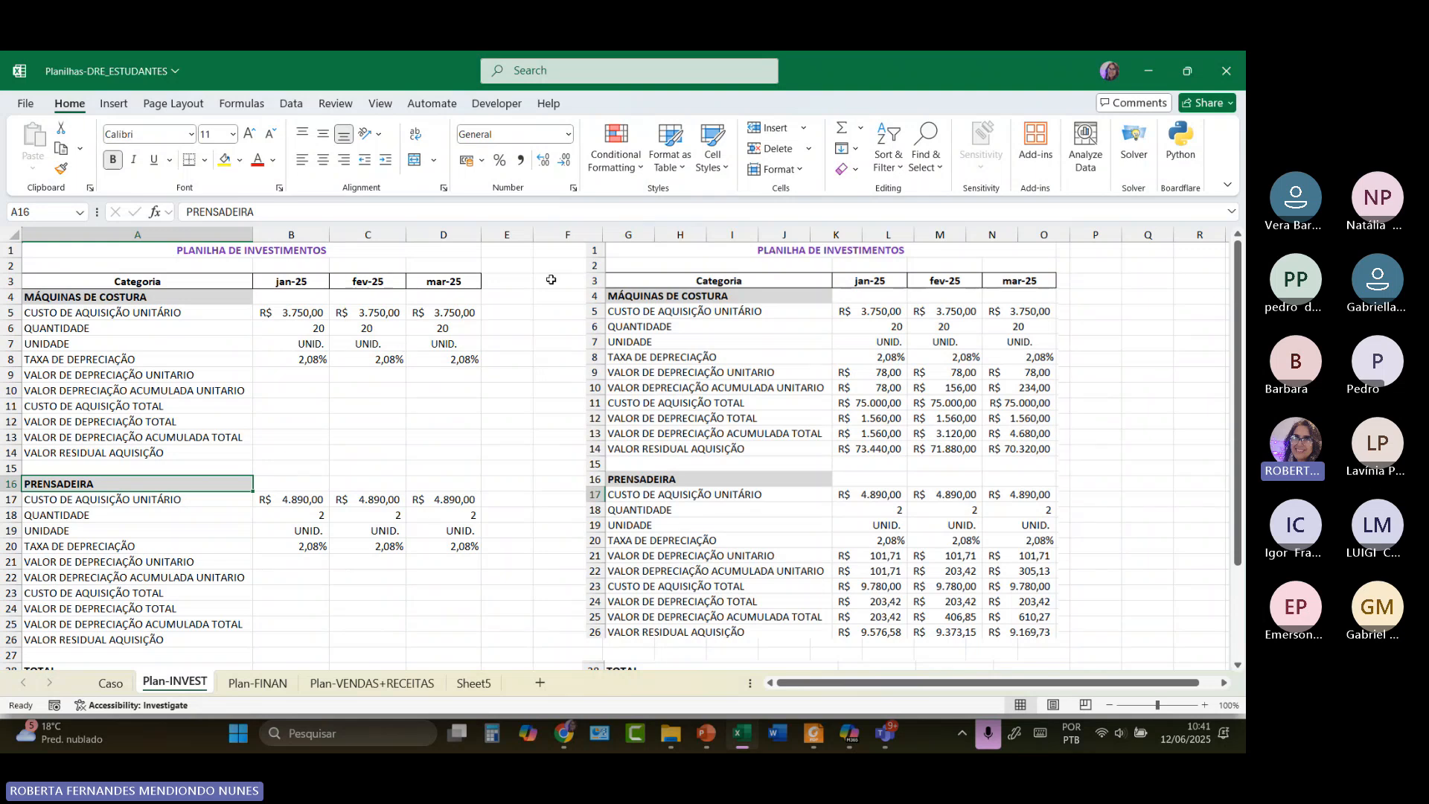
left_click(125, 314)
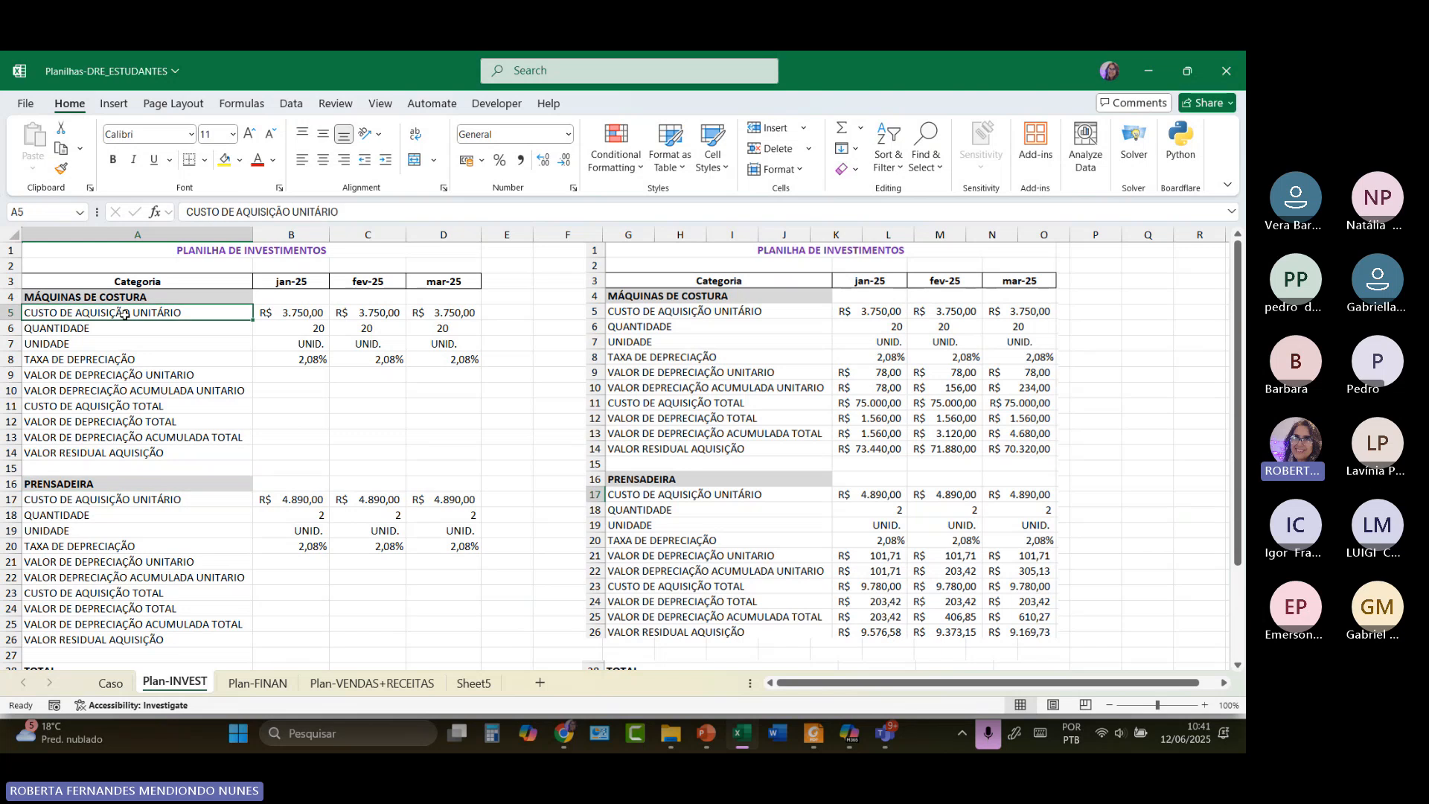
left_click(294, 314)
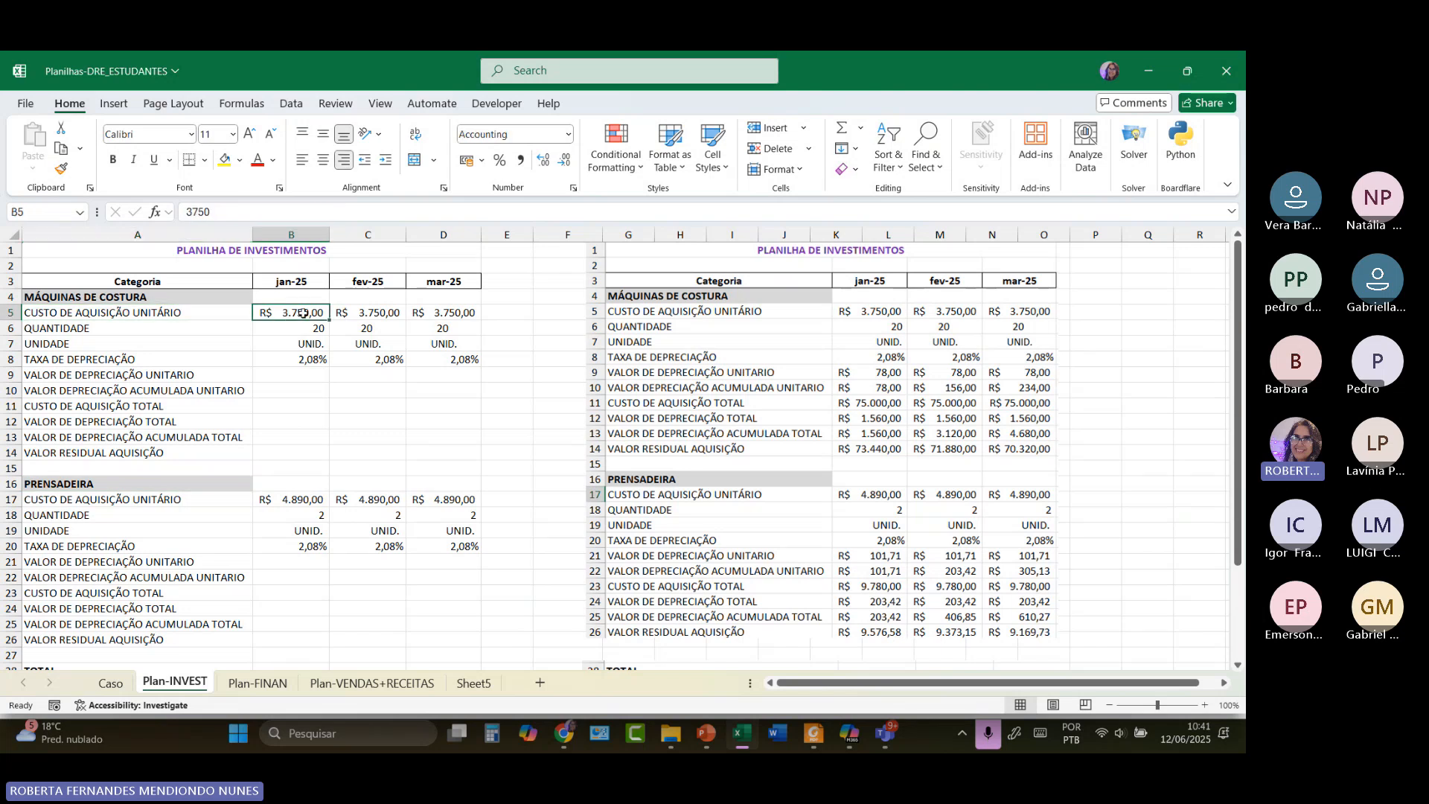
key("Right")
key("Right")
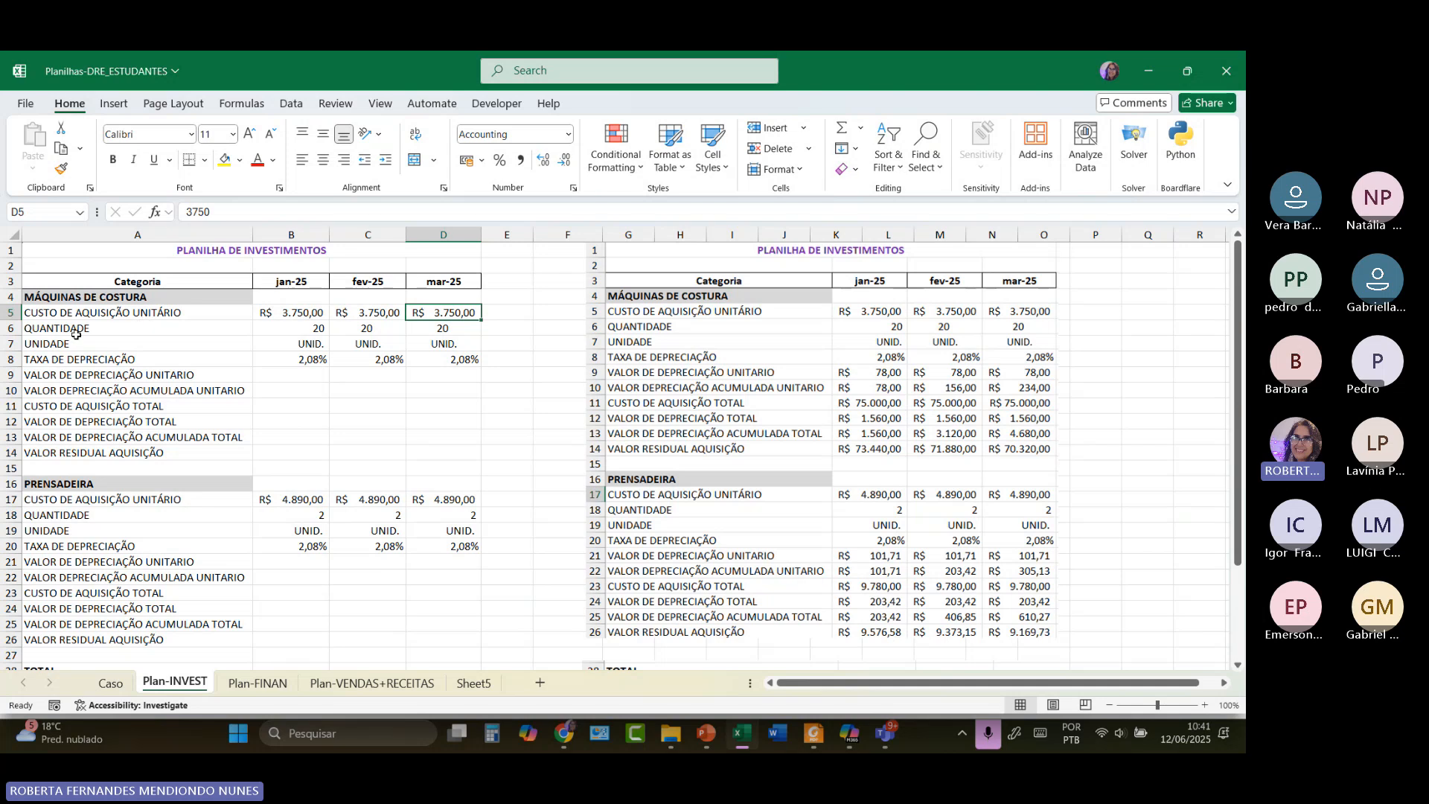
left_click(213, 322)
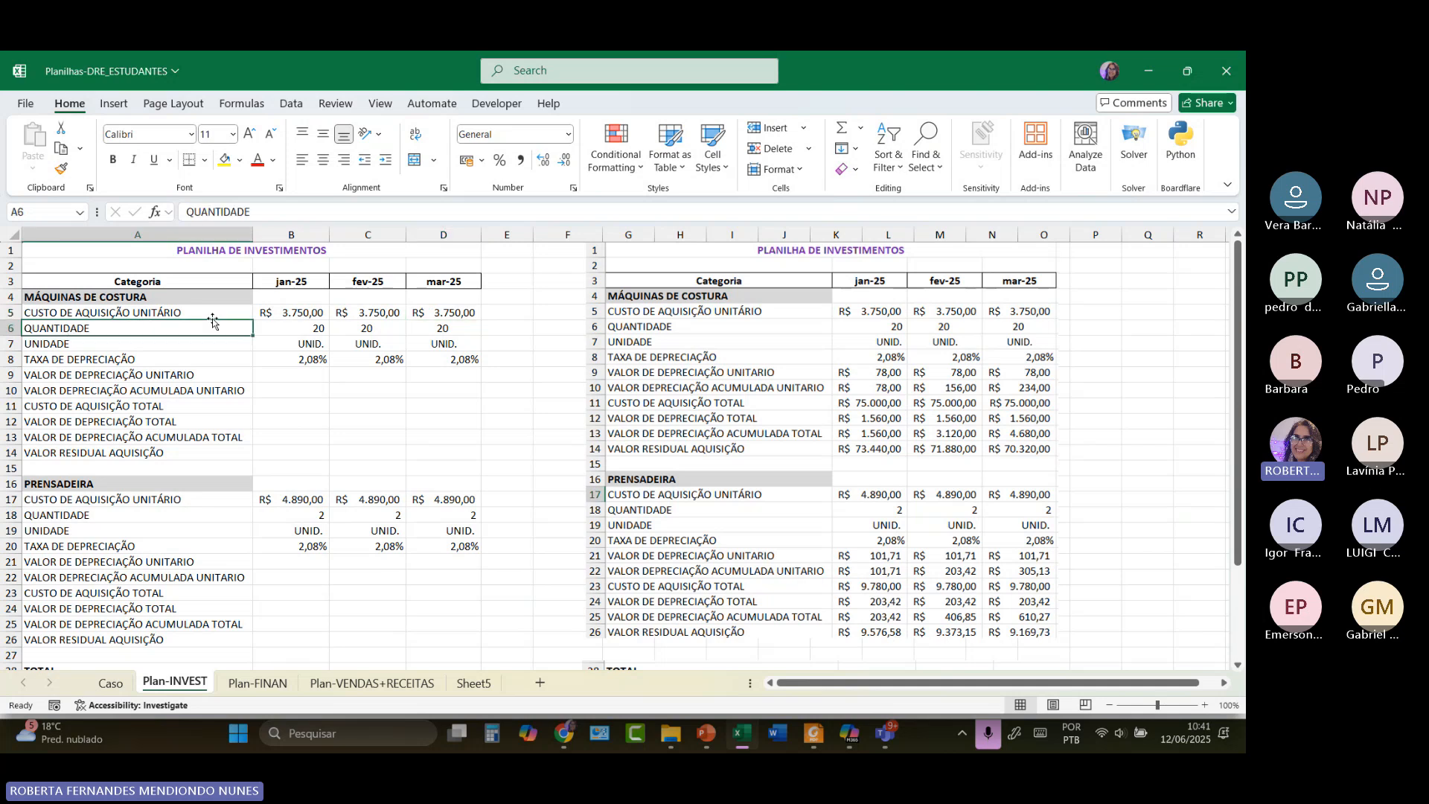
left_click(296, 325)
left_click(356, 331)
left_click(440, 330)
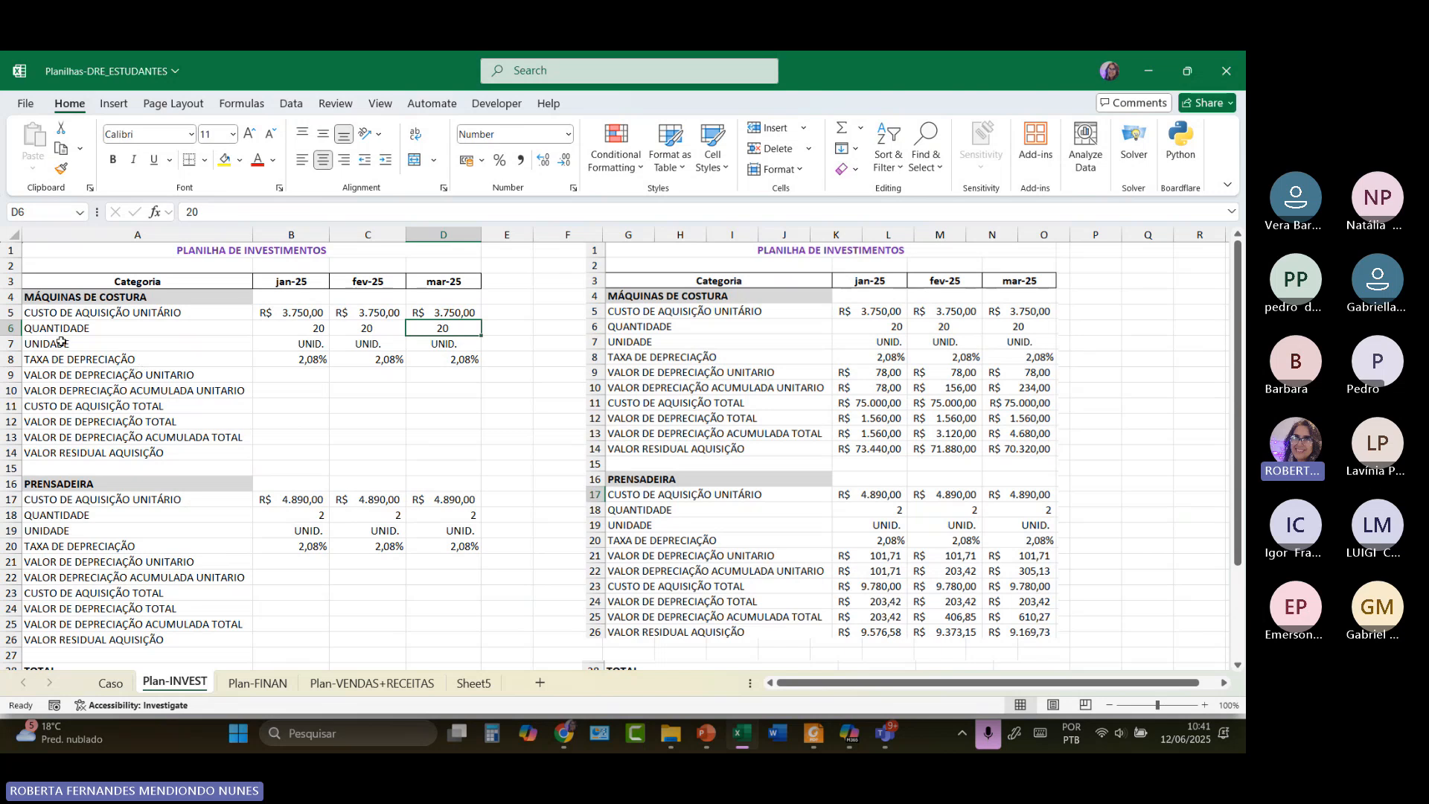
left_click(90, 345)
Rename the A7 row label from UNIDADE to UNIDADE DE MEDIDA.
double_click(90, 345)
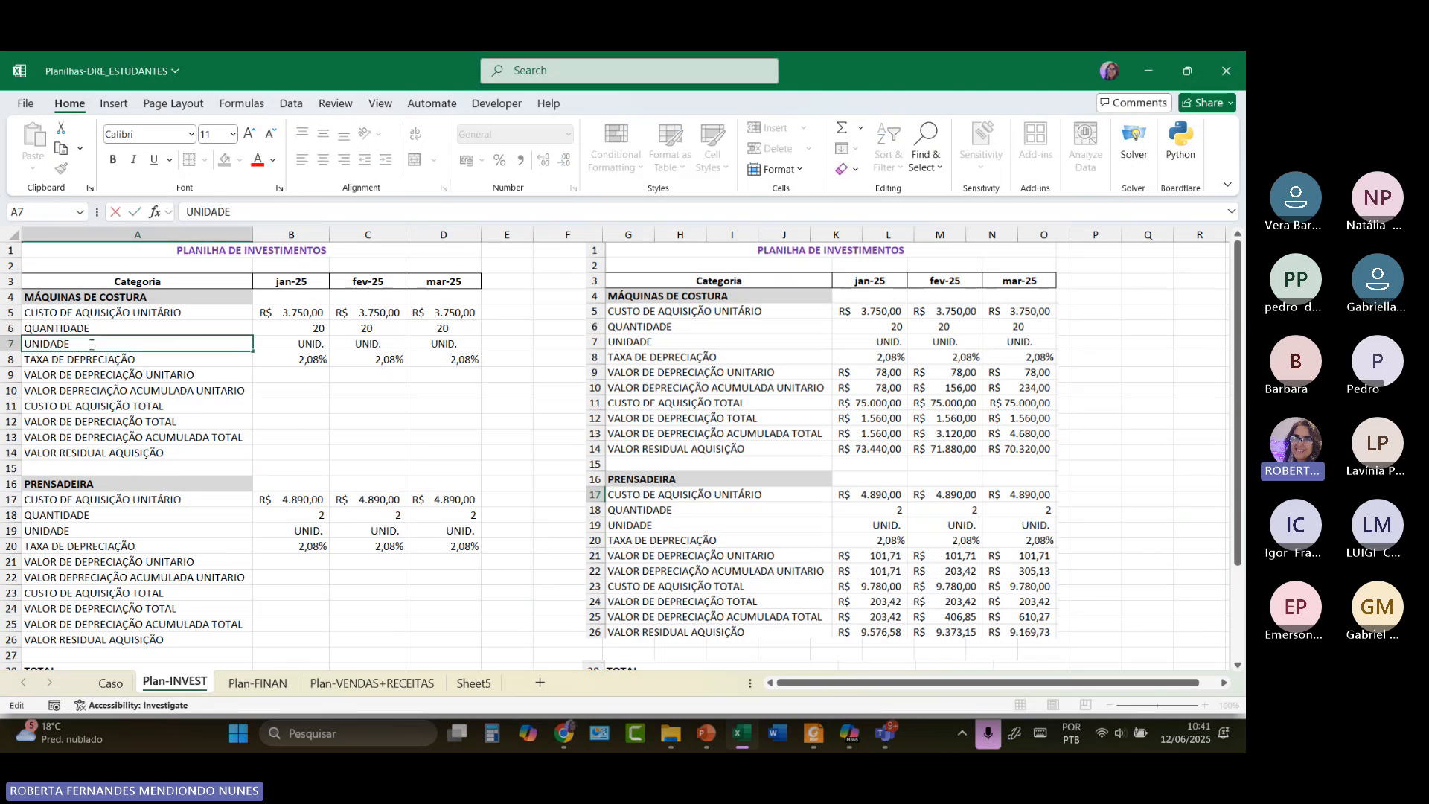
type("DE MEDIDA")
left_click(231, 311)
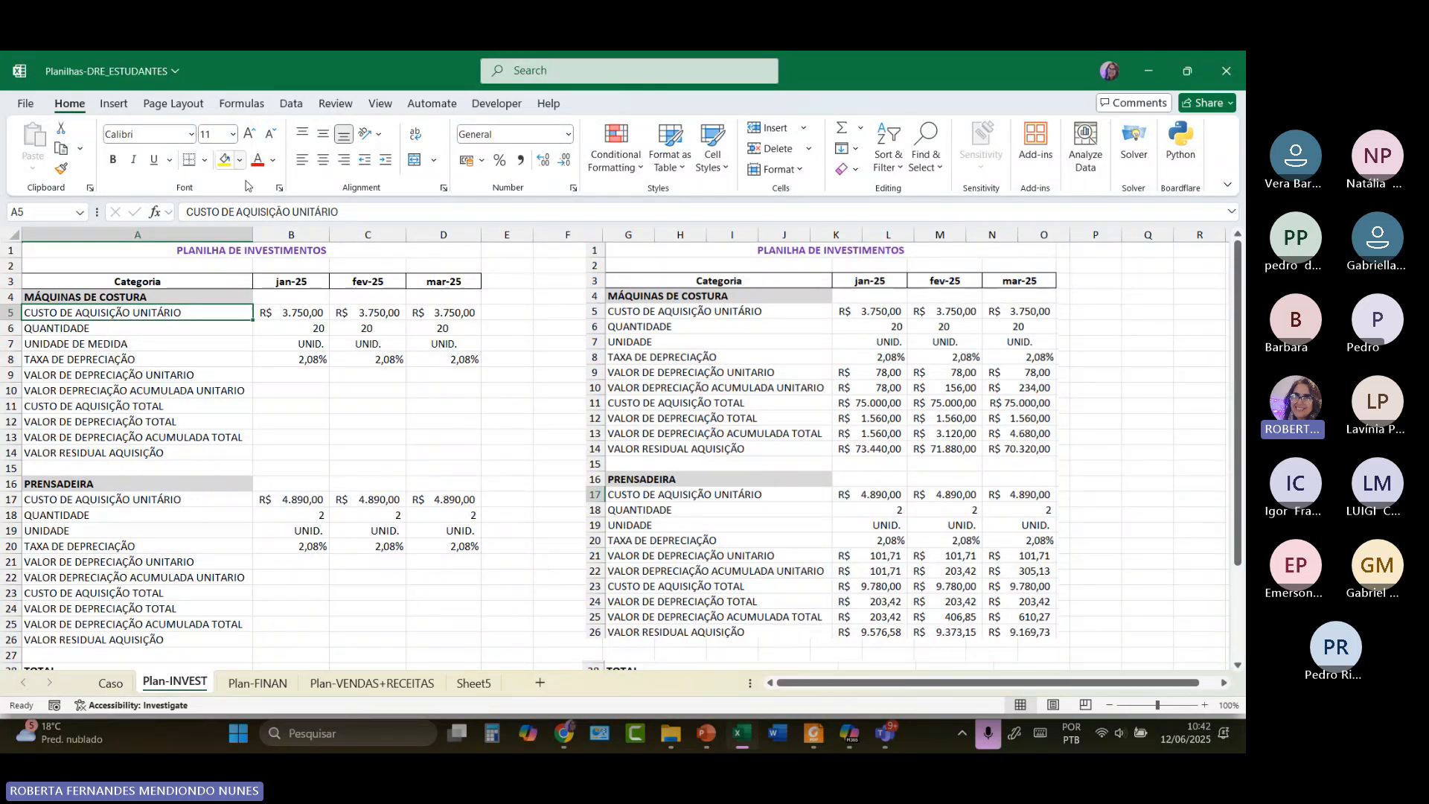
left_click(279, 361)
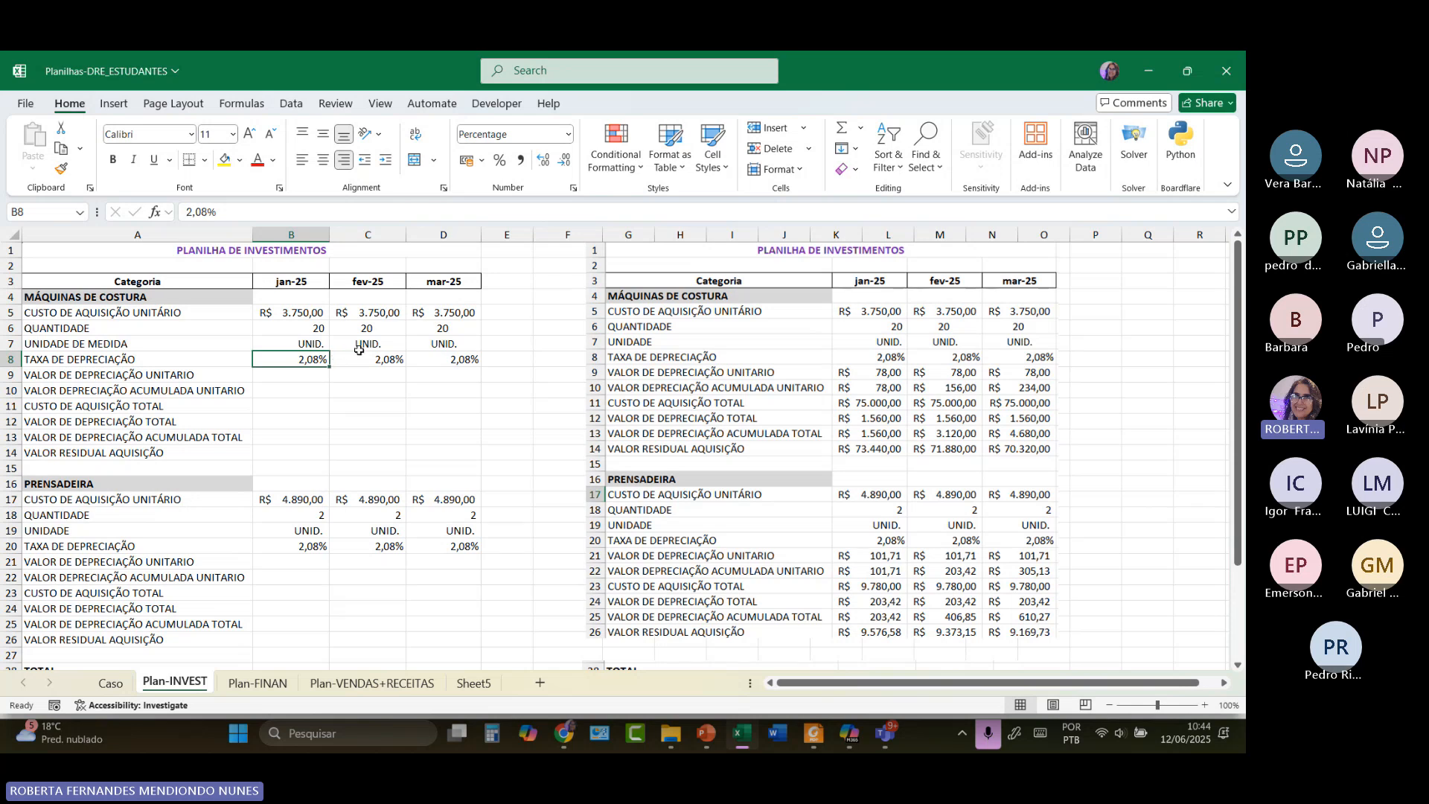
Type the note '* NÃO É O INDICADO PELA RF' in cell E8 beside the rate.
left_click(509, 364)
type("*")
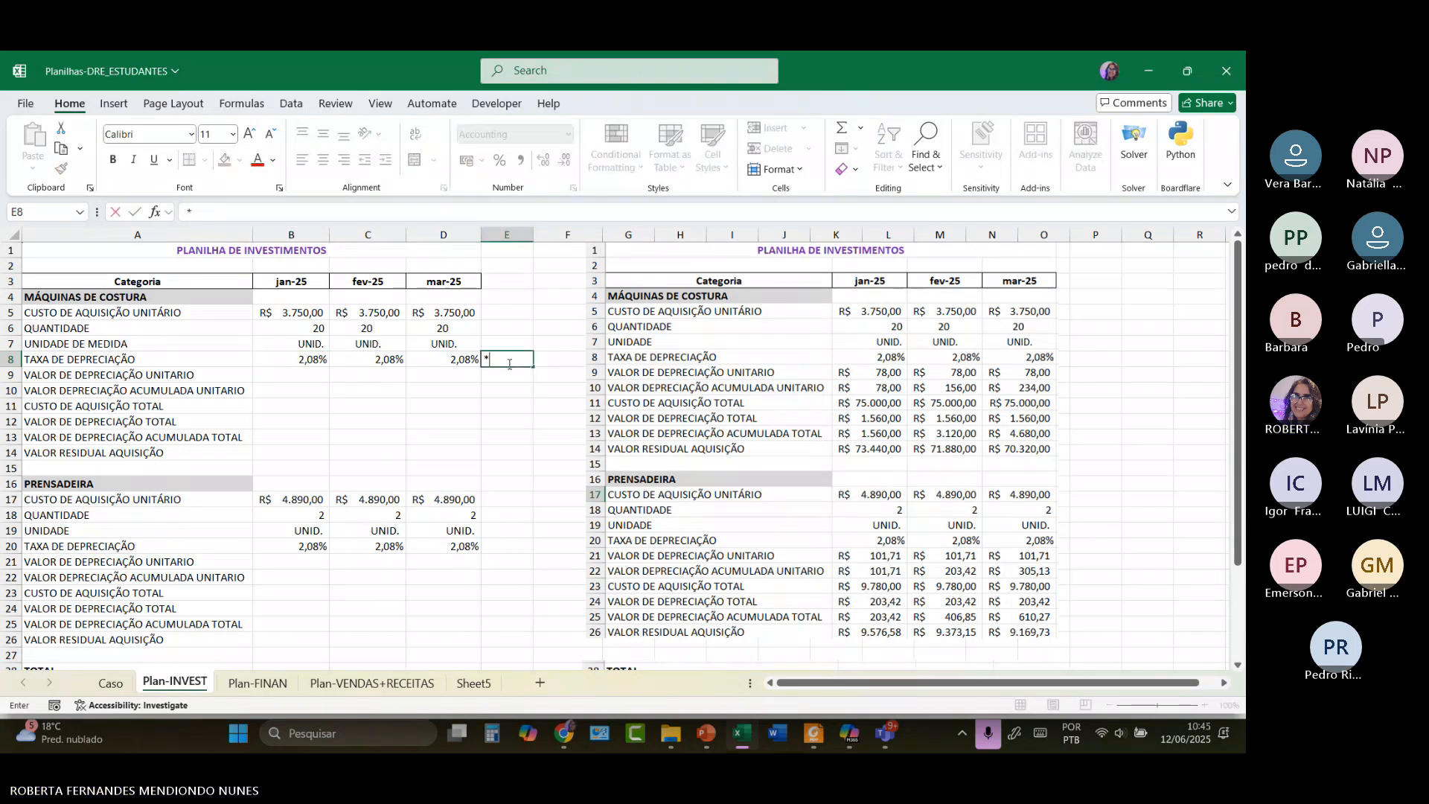
type(" NÕ")
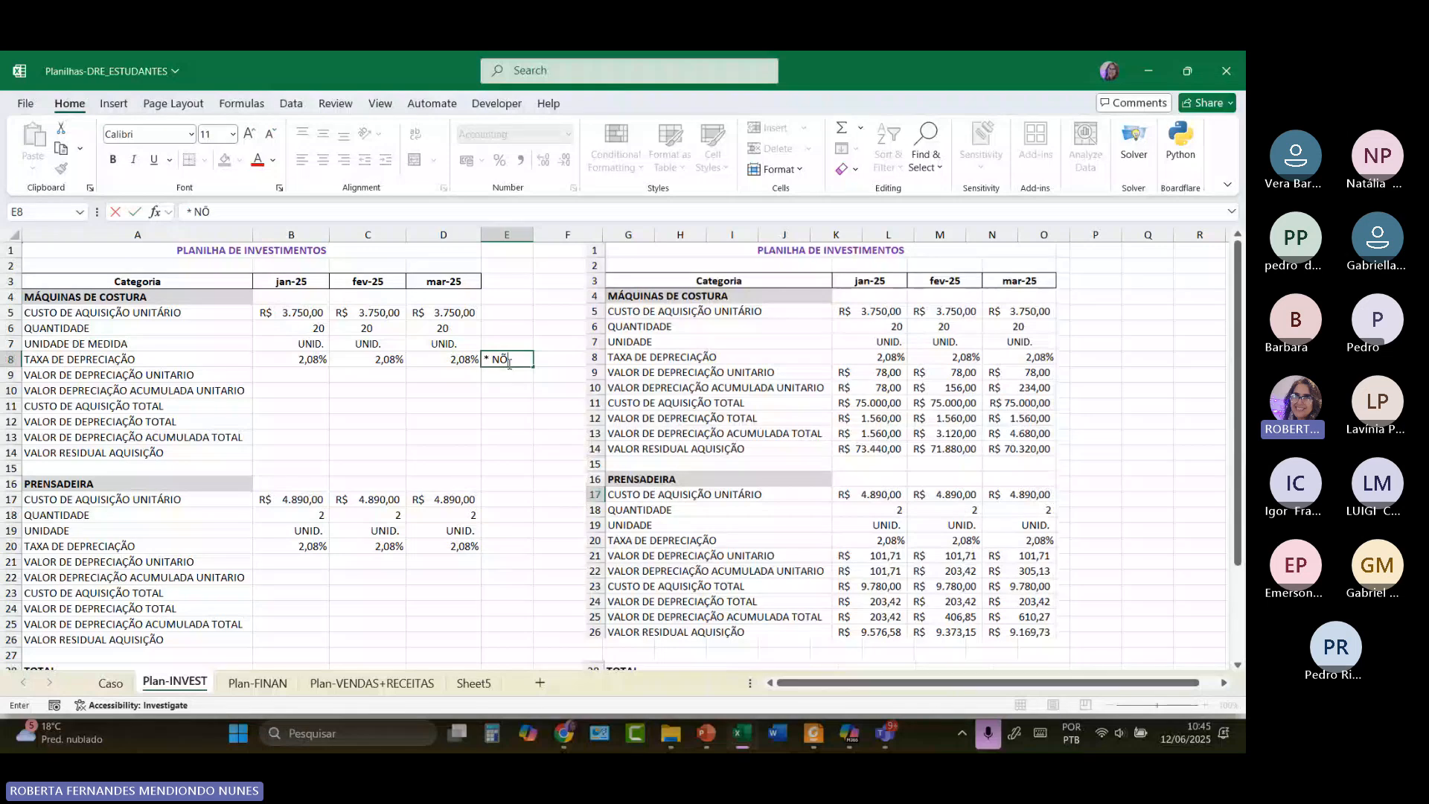
key("BackSpace")
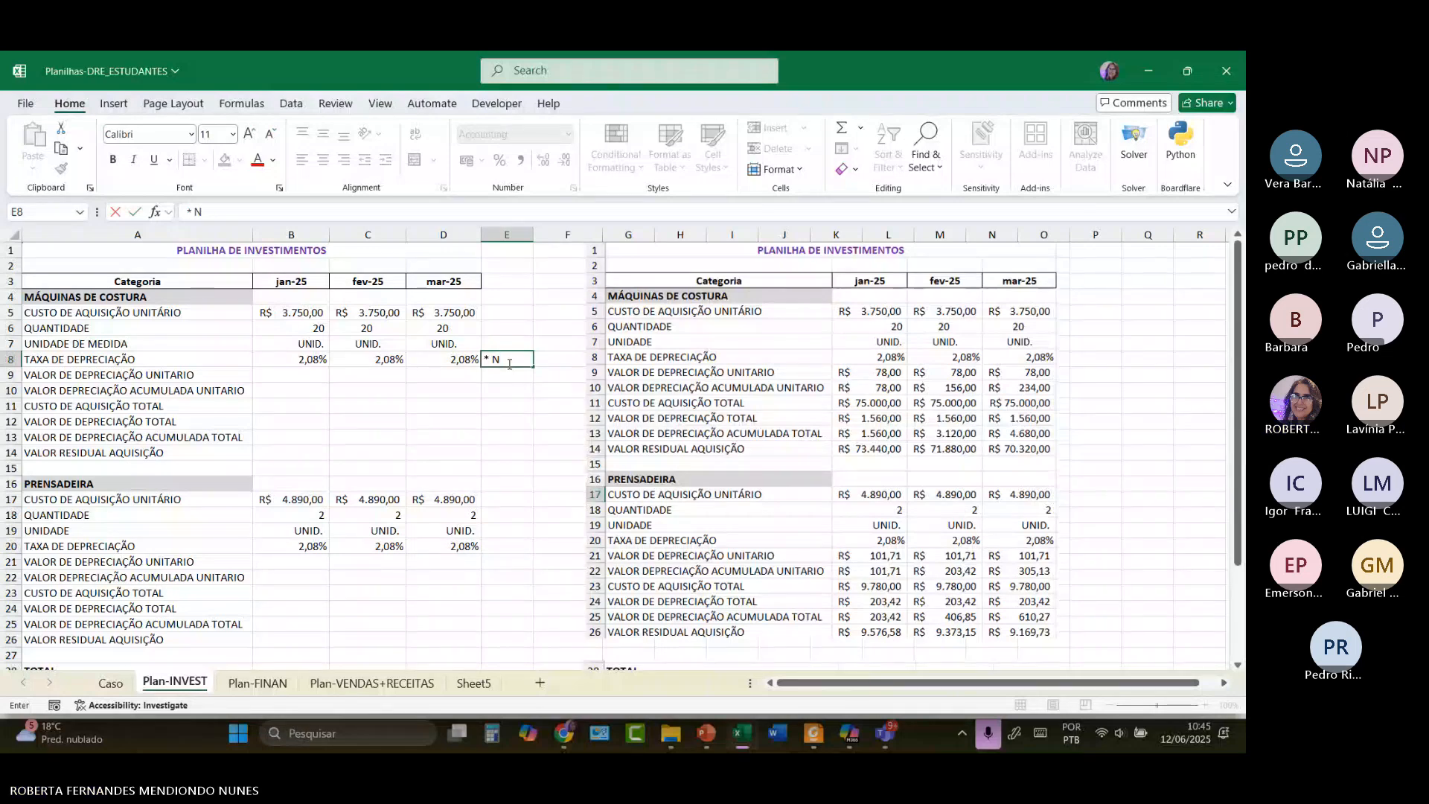
type("ÃO É O I")
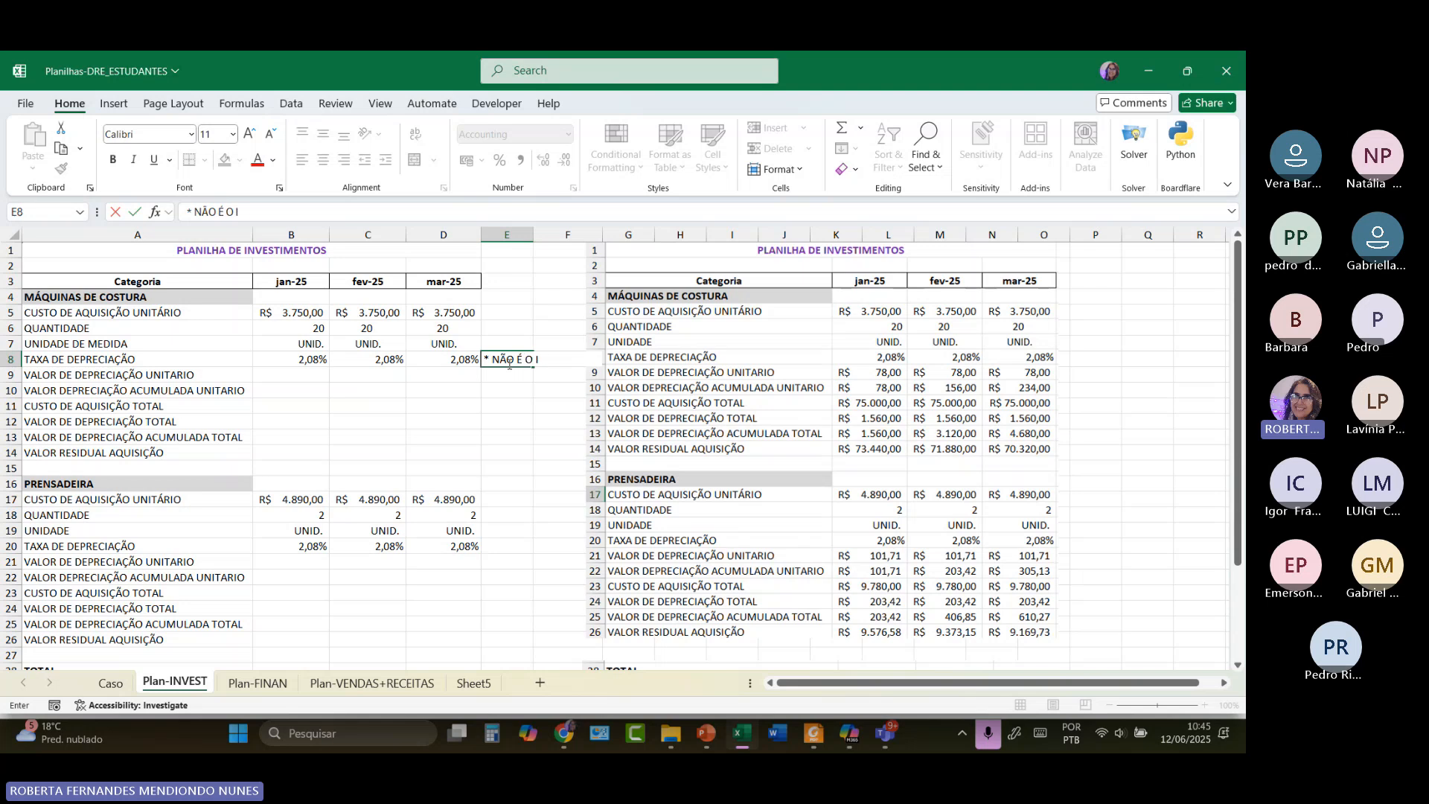
type("NDICADO PEL")
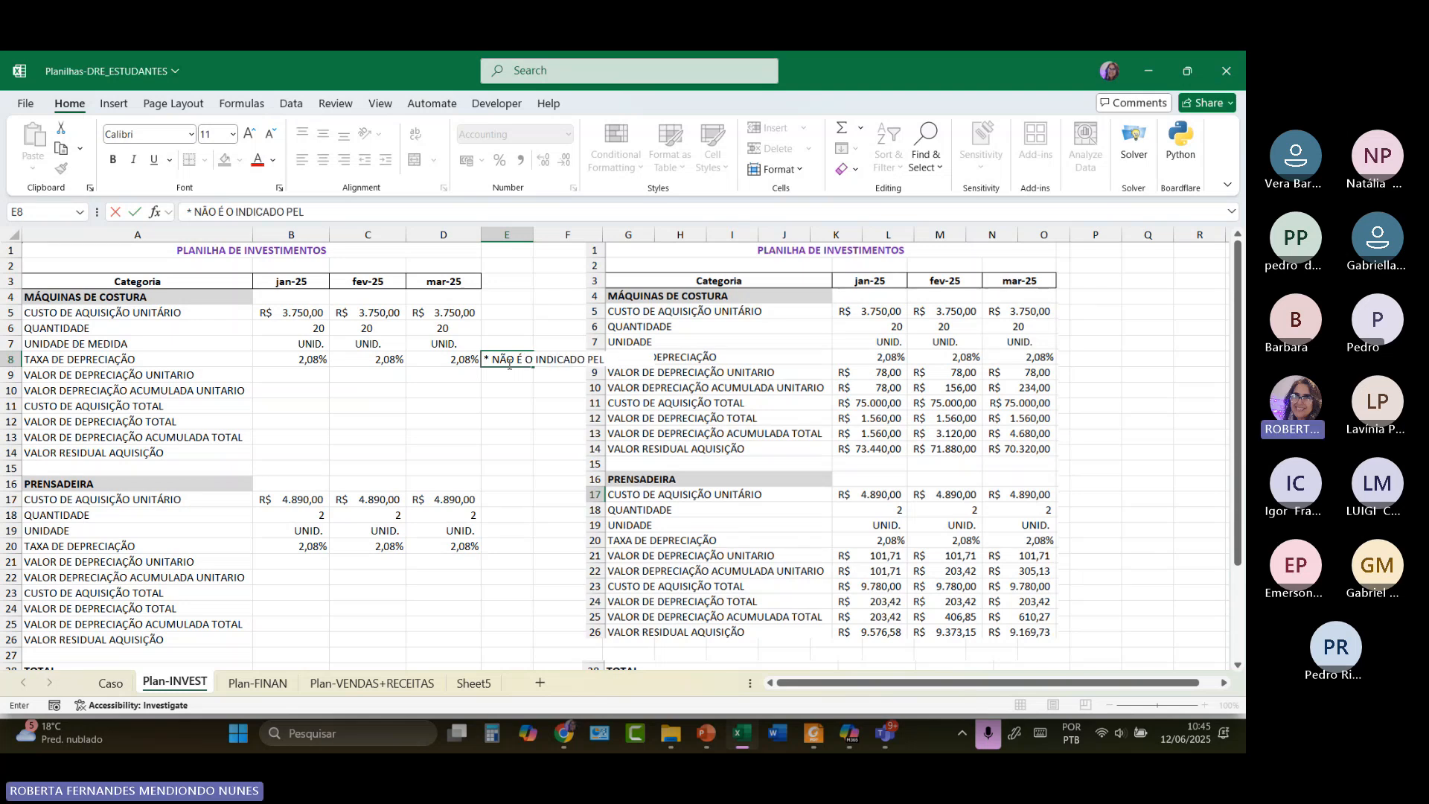
type("A RF")
Widen column E and reduce the E8 note's font to size 8.
left_click(507, 235)
left_click_drag(533, 235, 582, 235)
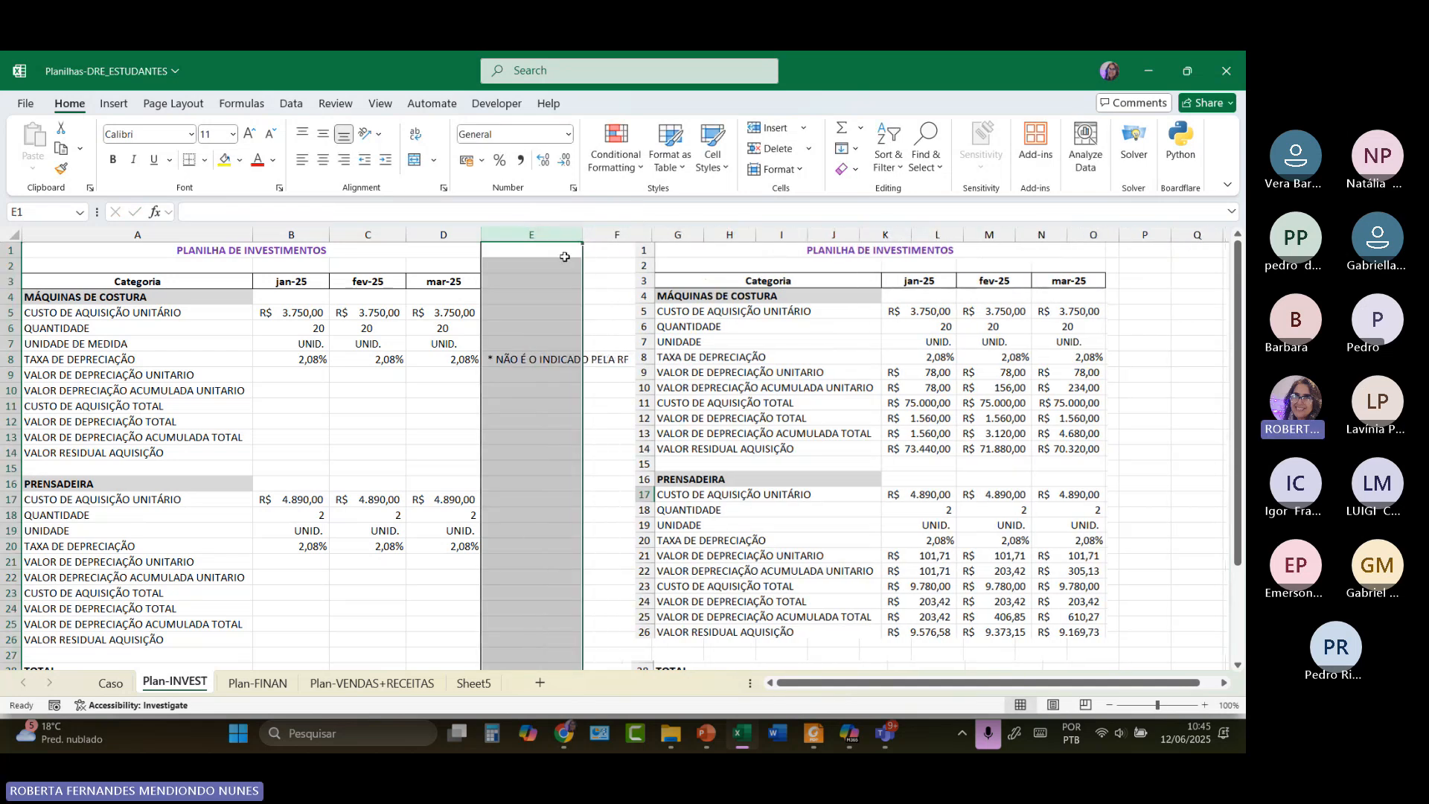
left_click(544, 359)
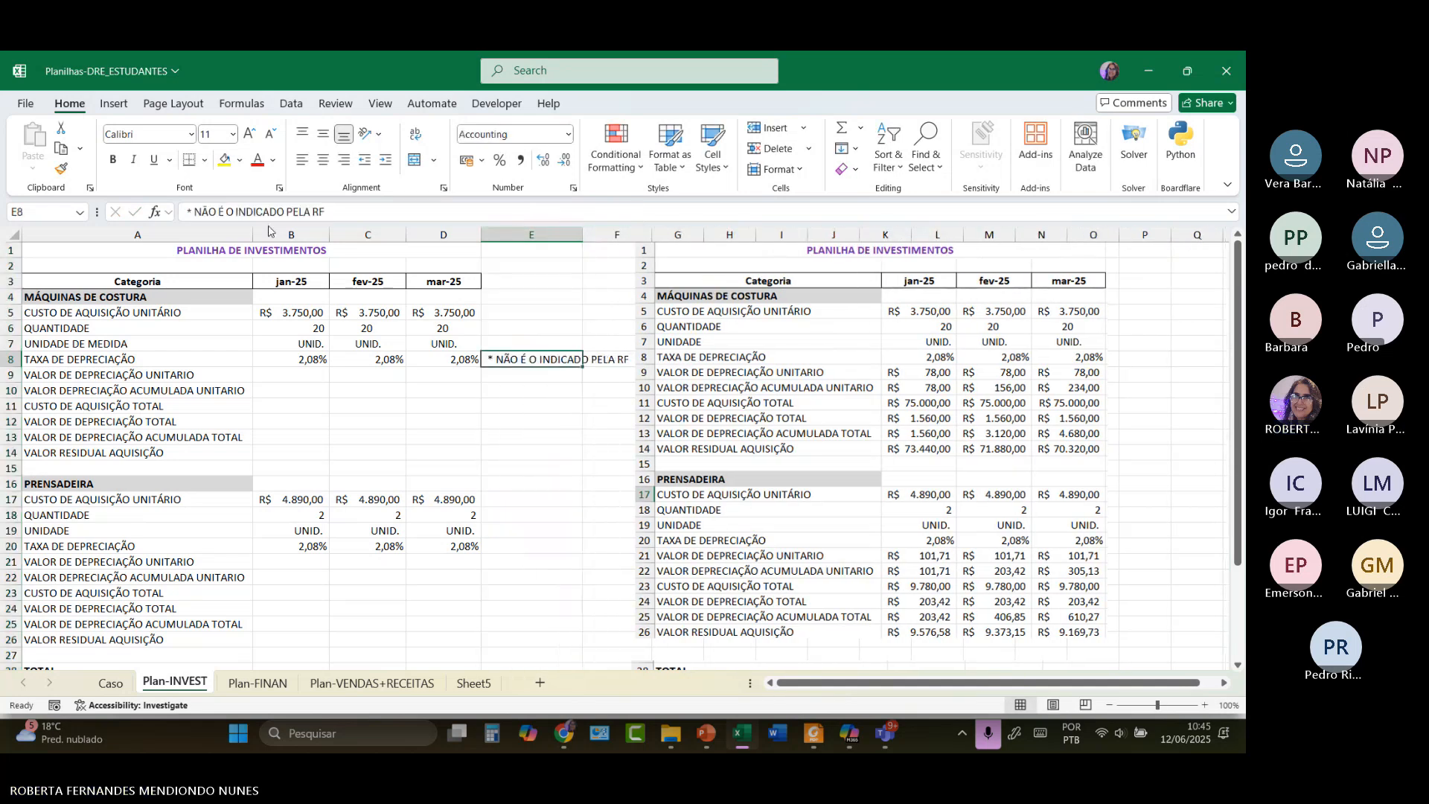
left_click(270, 136)
left_click(269, 136)
left_click(270, 136)
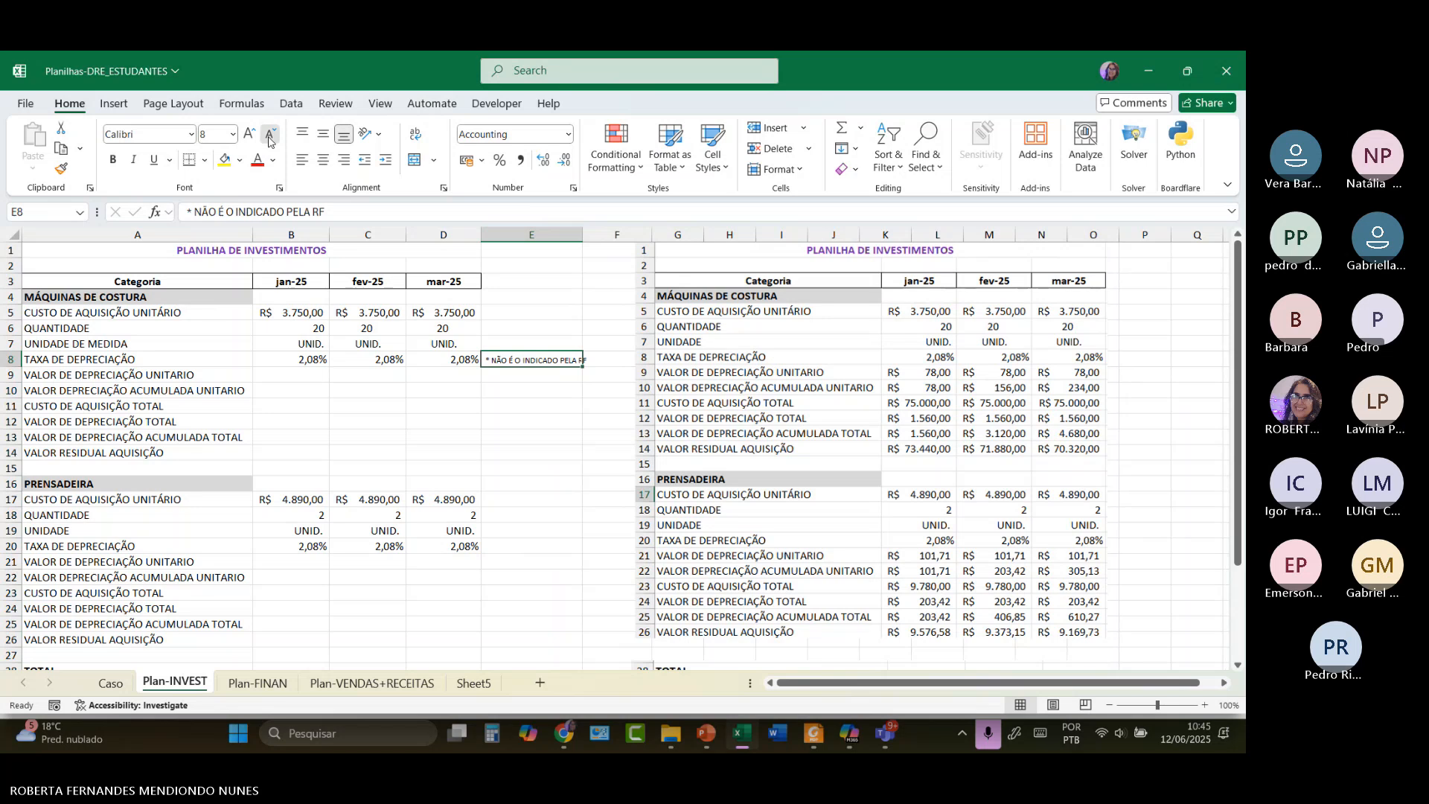
key("Down")
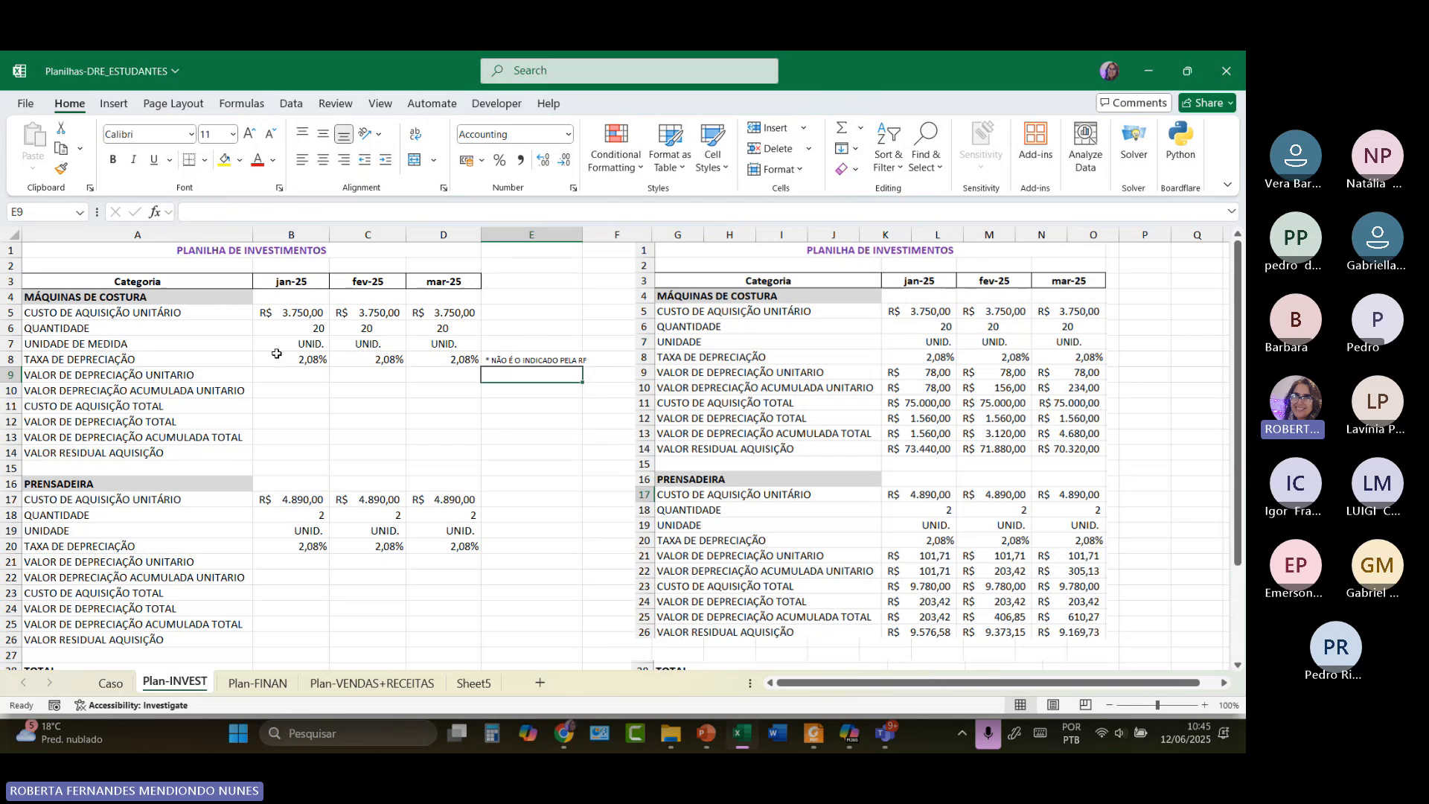
left_click(301, 361)
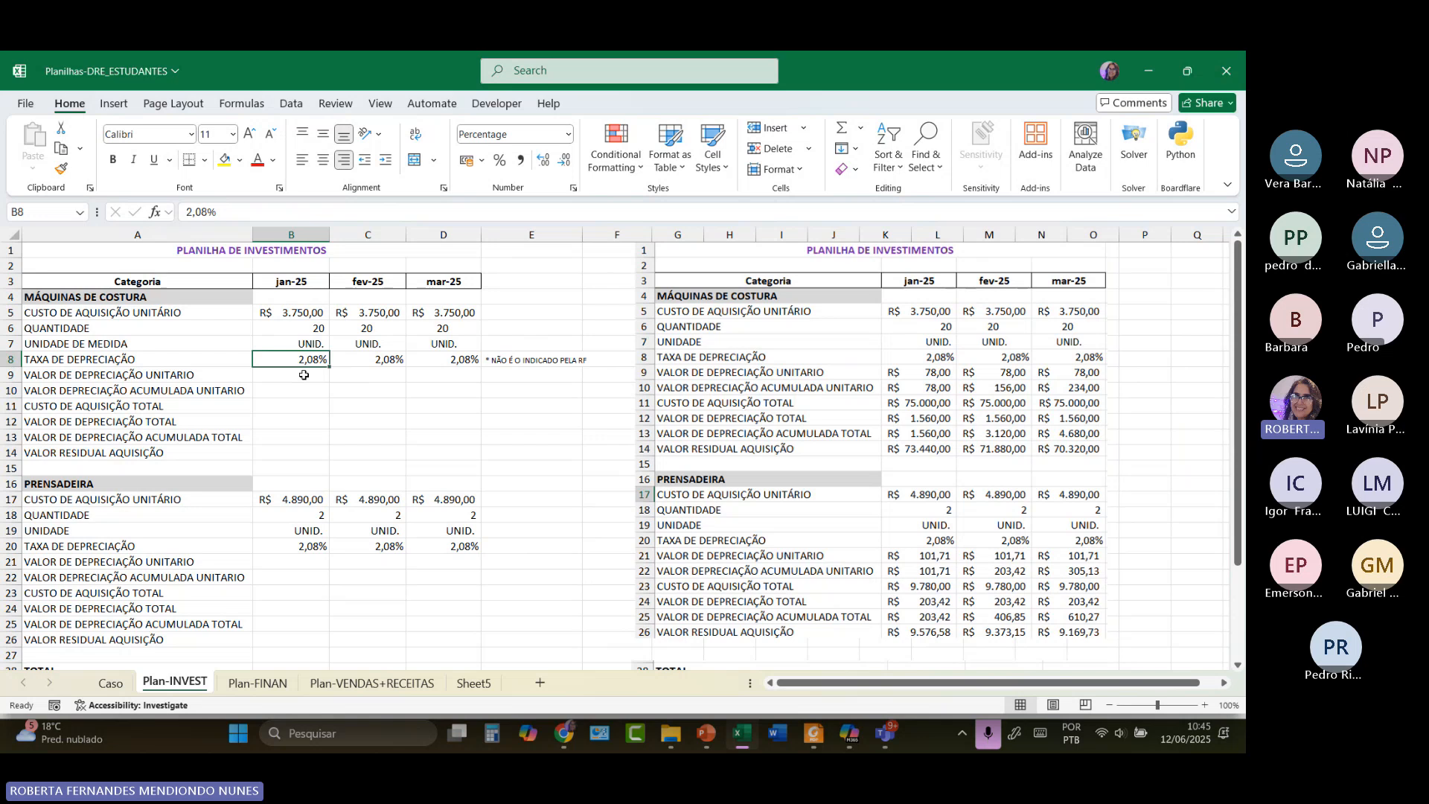
left_click(294, 311)
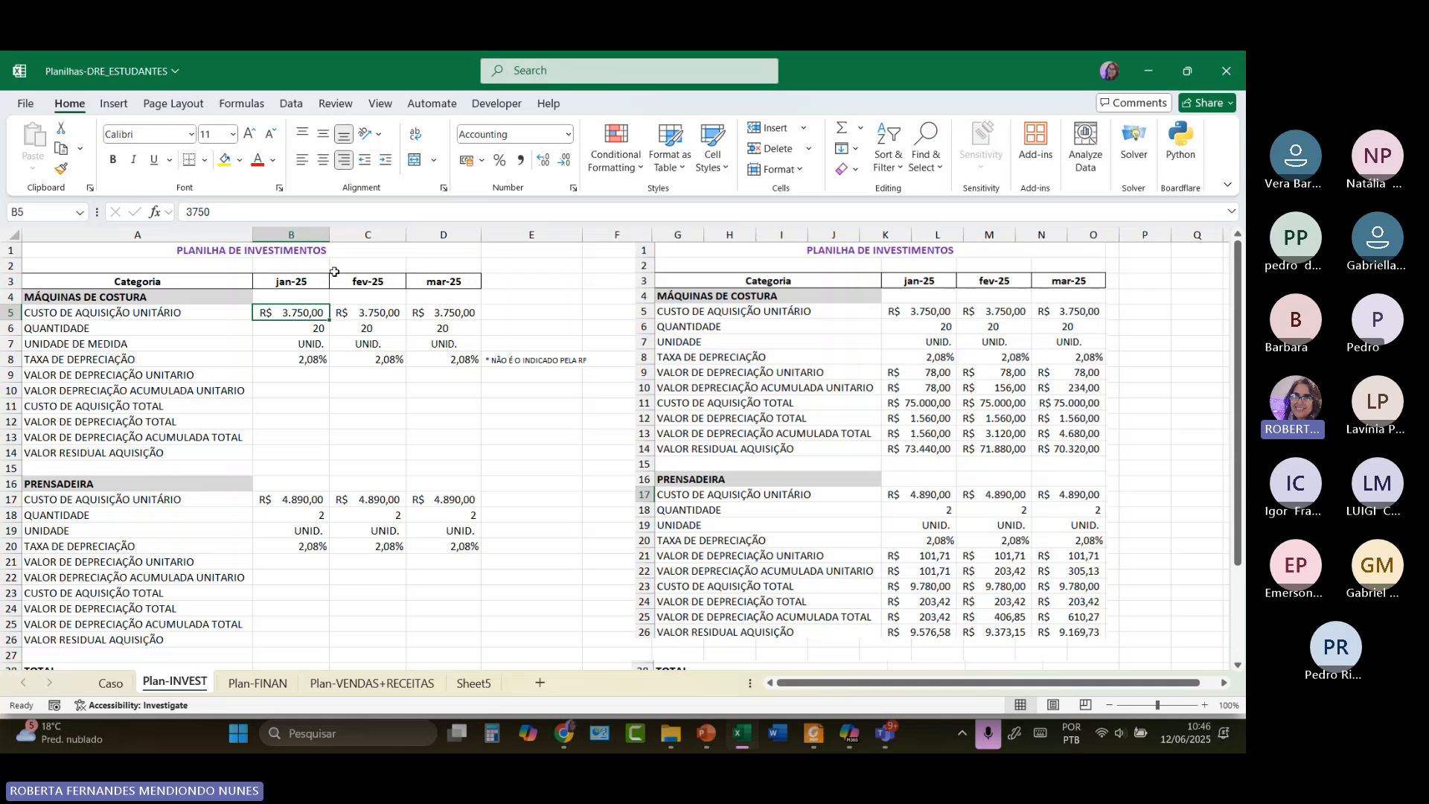
left_click(311, 326)
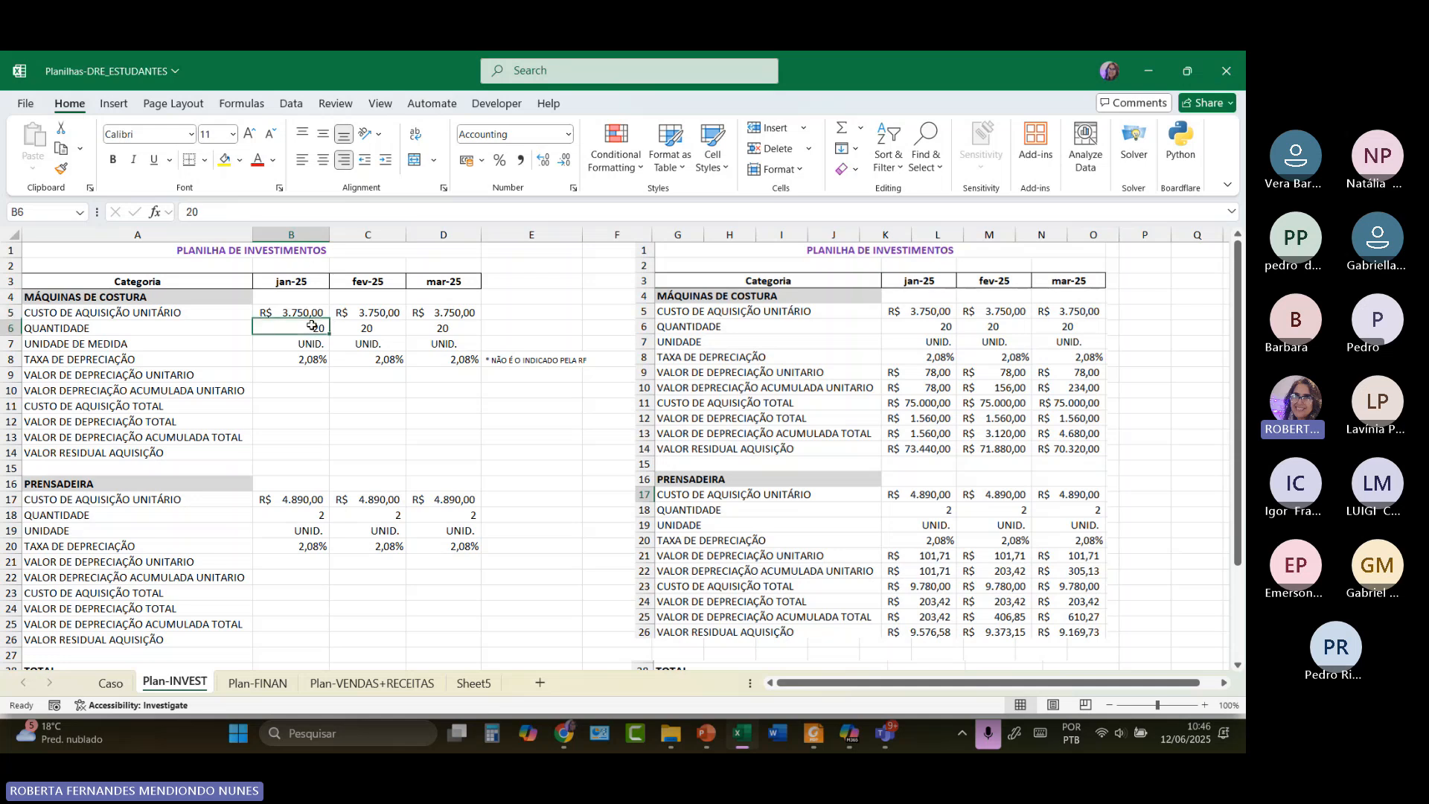
left_click(305, 360)
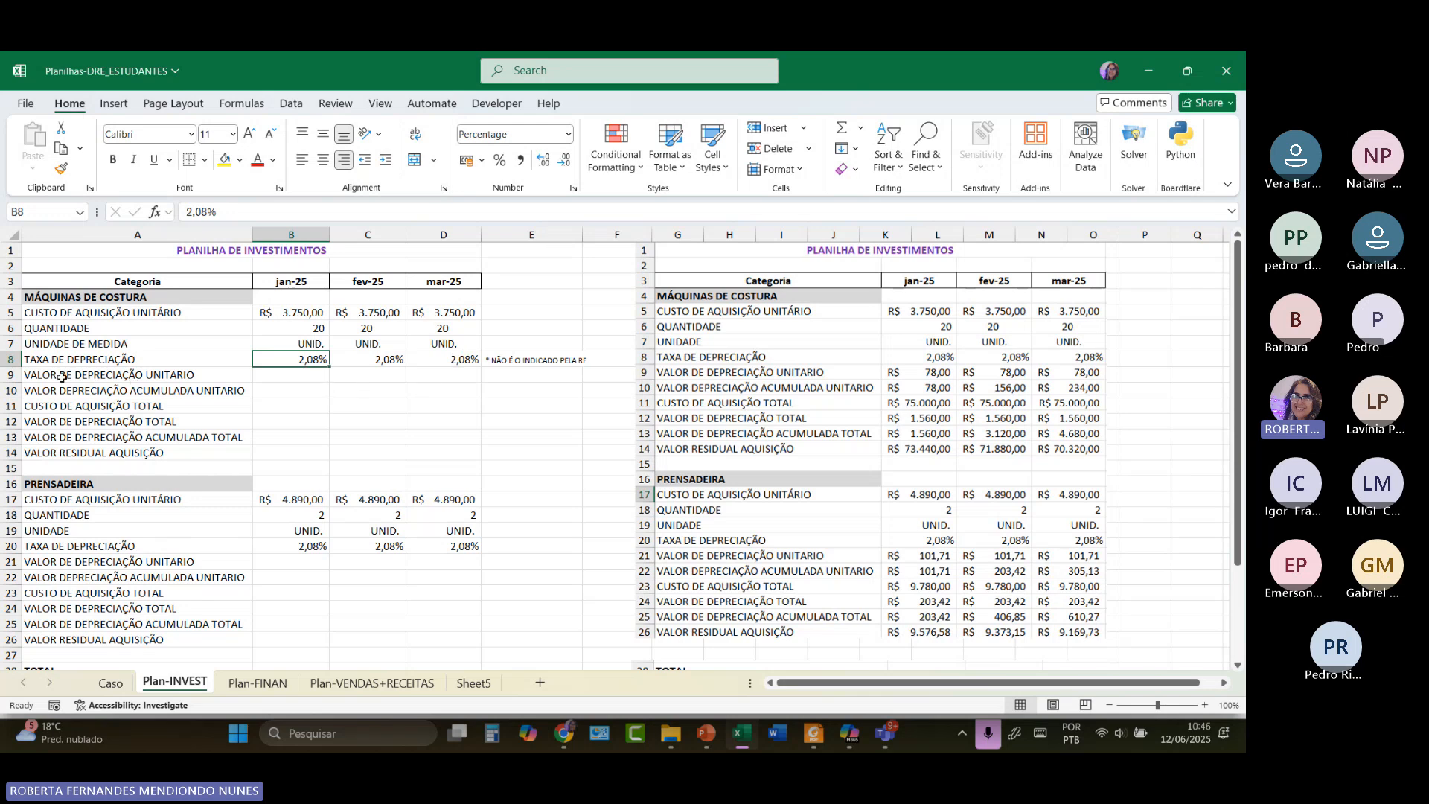
left_click(298, 374)
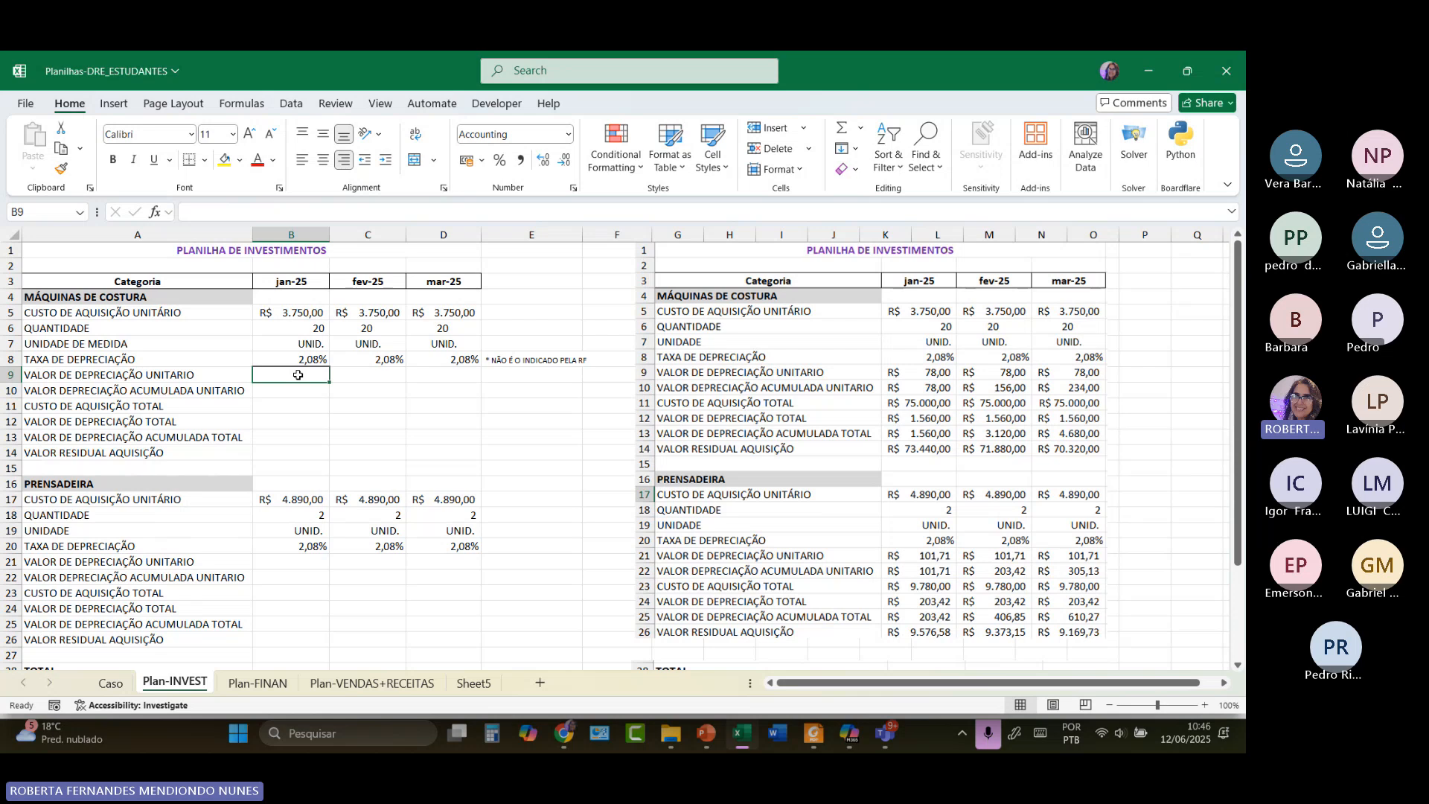
left_click(297, 358)
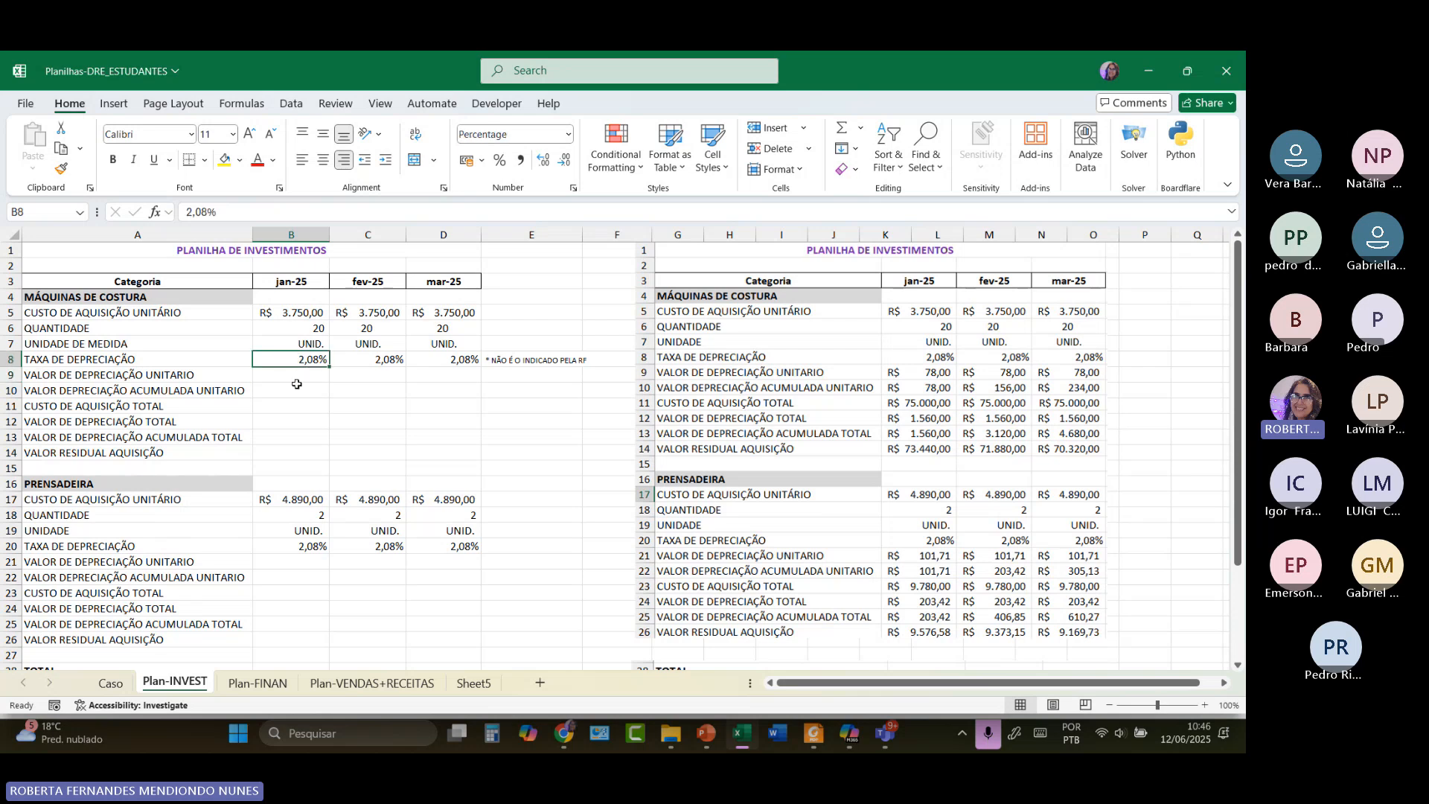
left_click(193, 375)
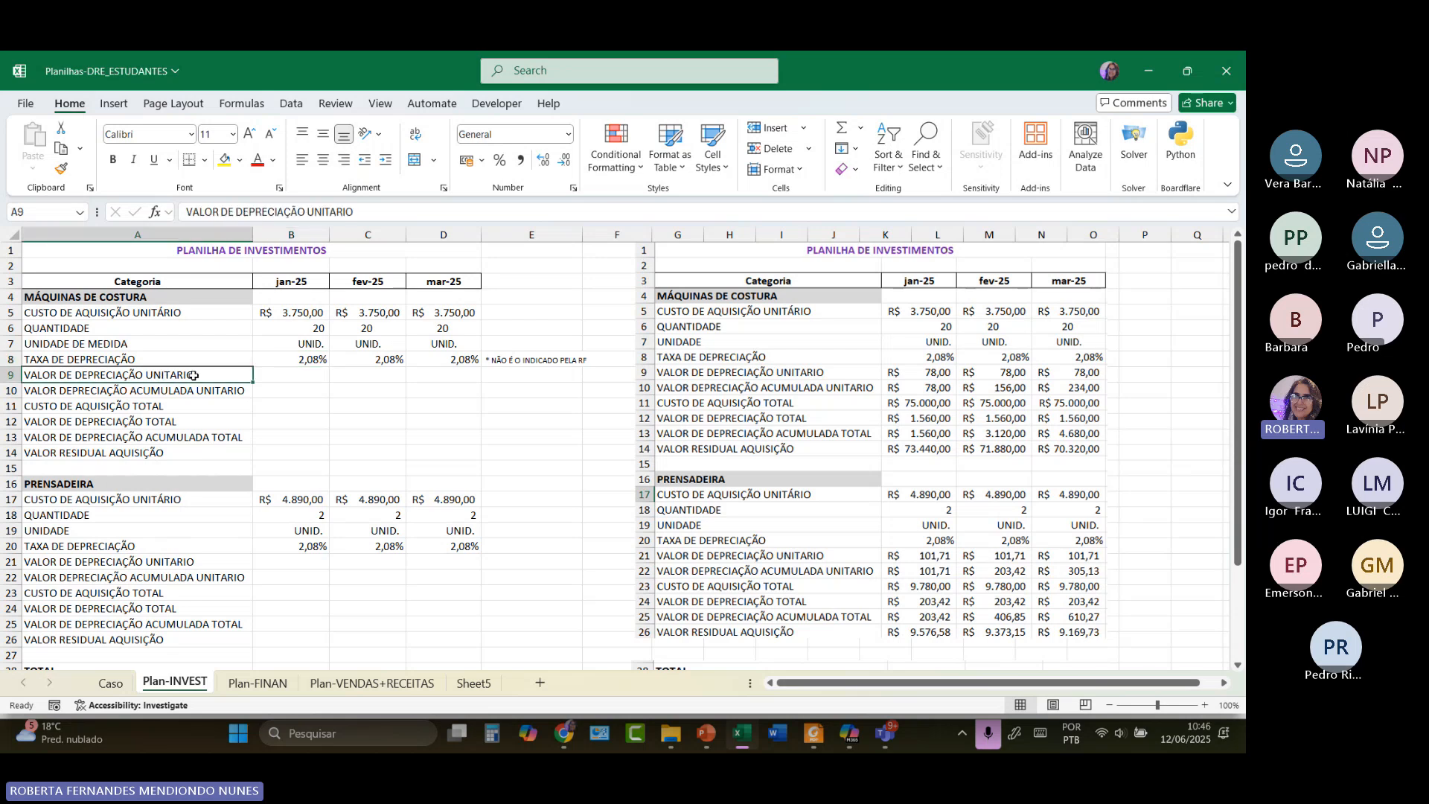
Enter =B5*B8 in B9 so January's unit depreciation shows R$ 78,00.
left_click(259, 378)
type("=")
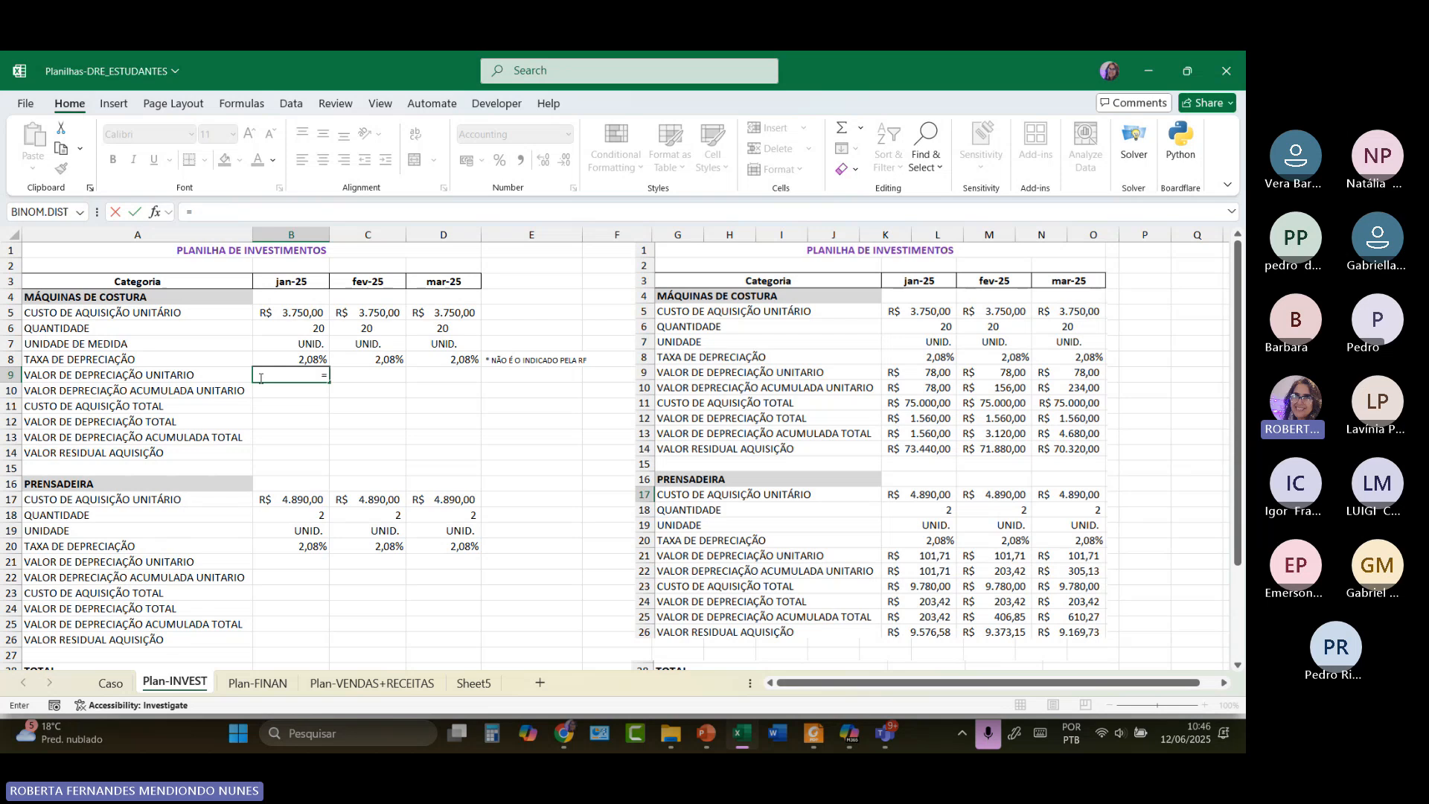
left_click(295, 317)
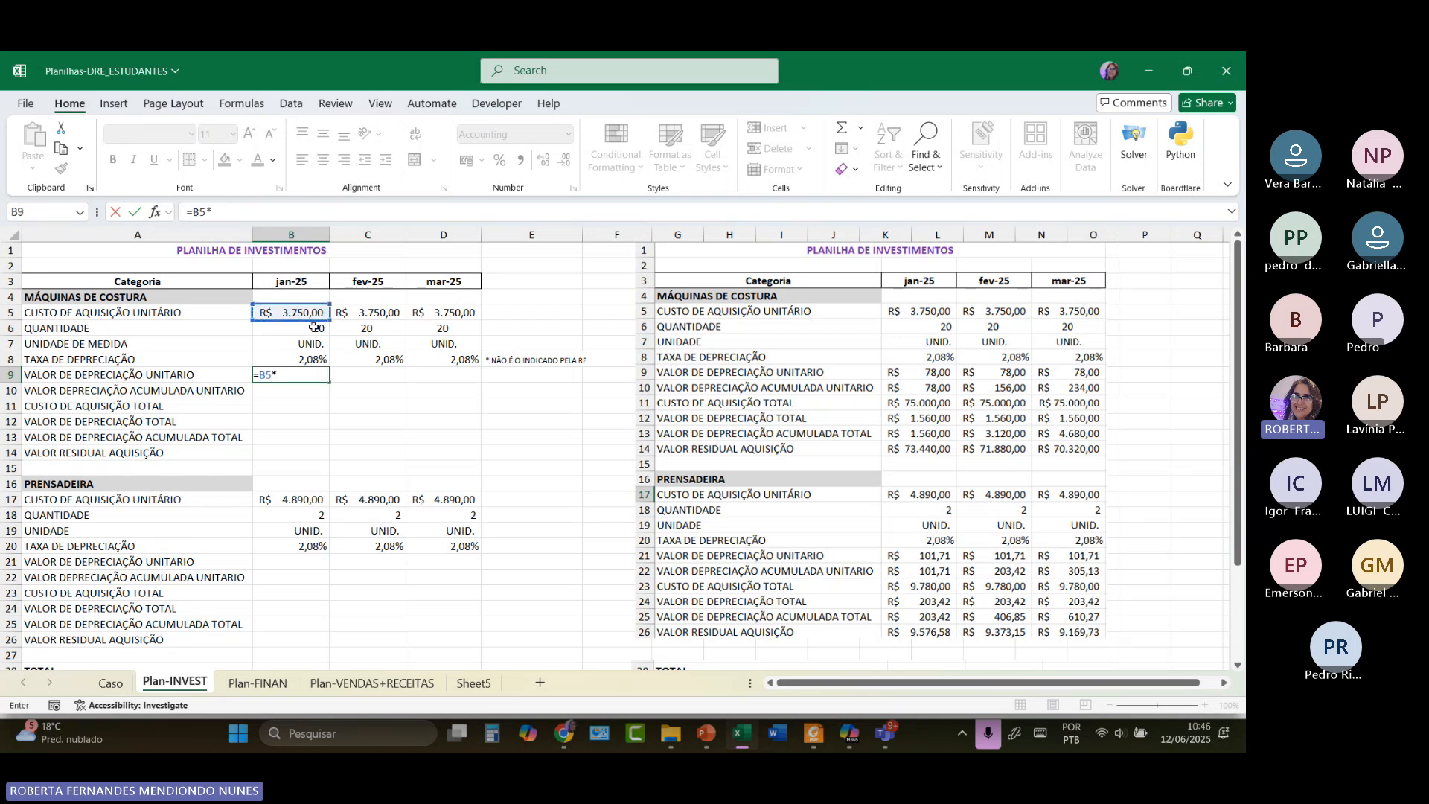
type("*")
left_click(308, 359)
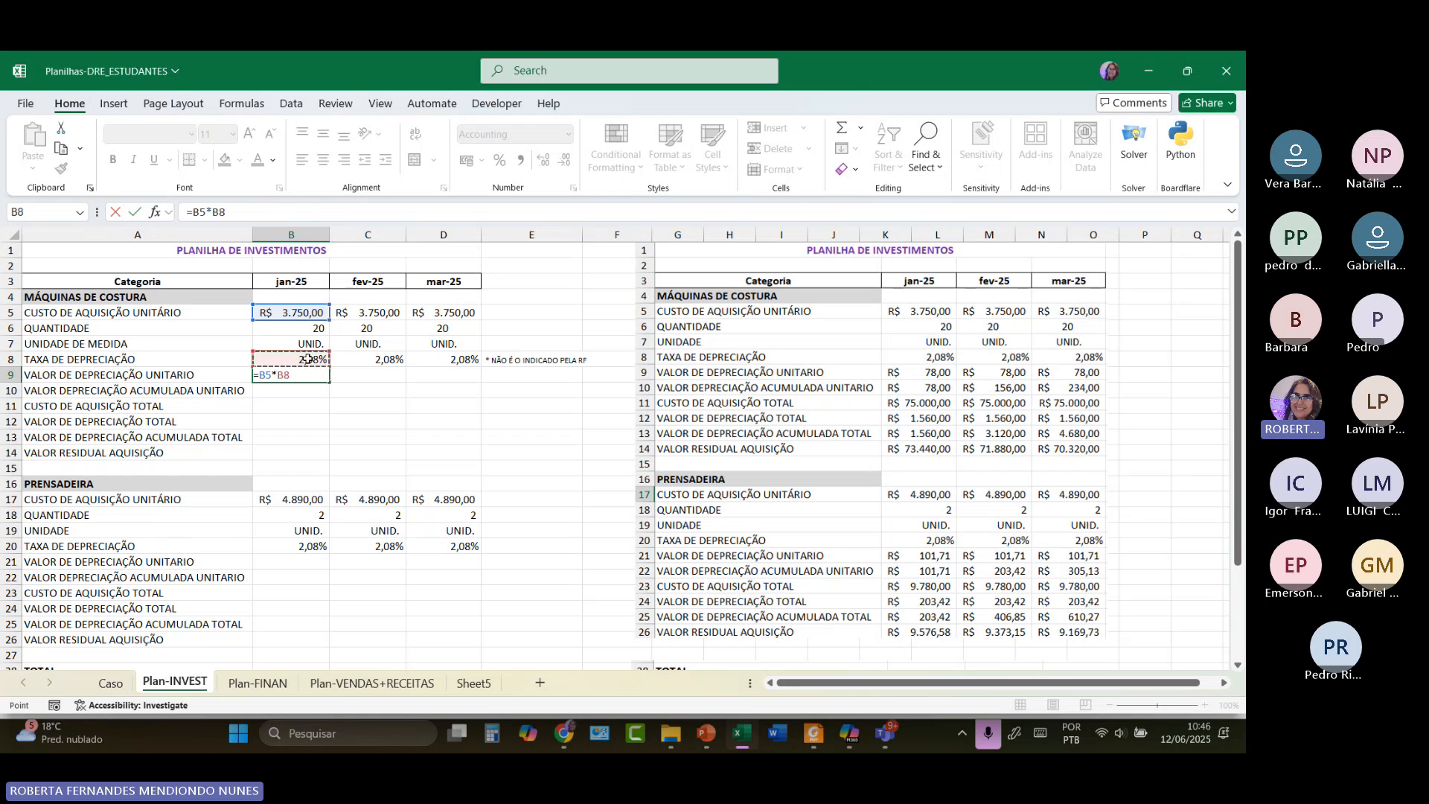
key("Return")
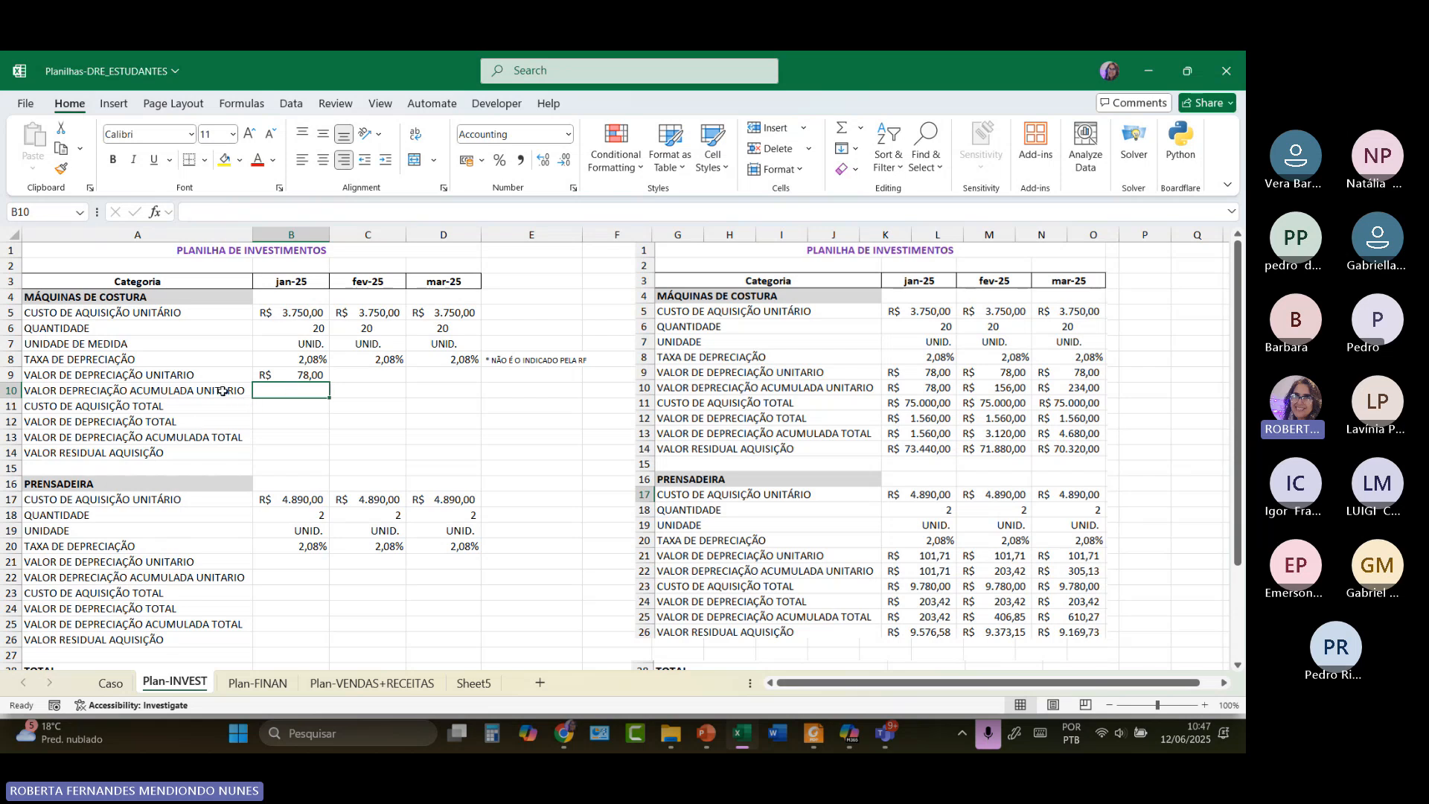
Enter 78 as January's accumulated depreciation in B10.
left_click(304, 376)
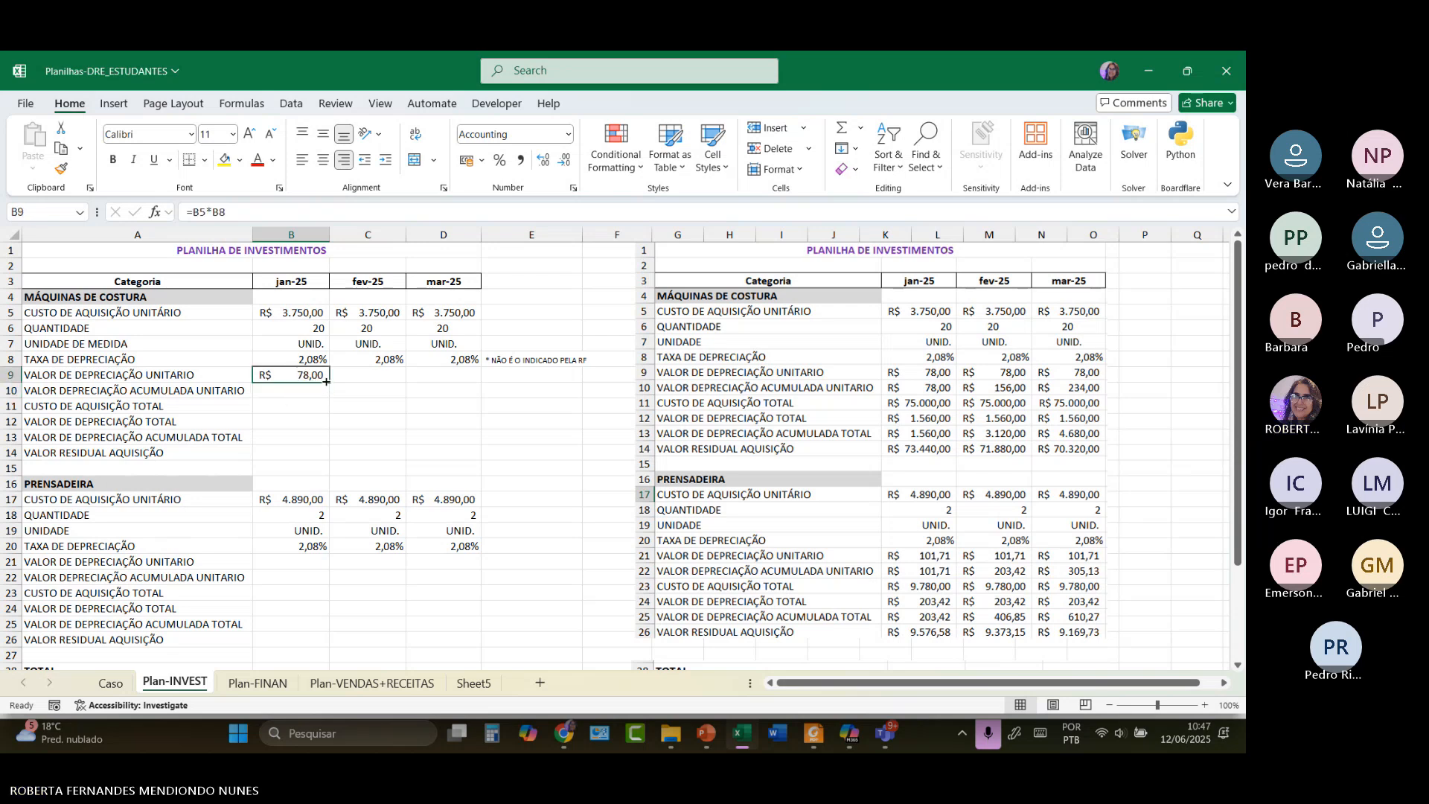
left_click(308, 392)
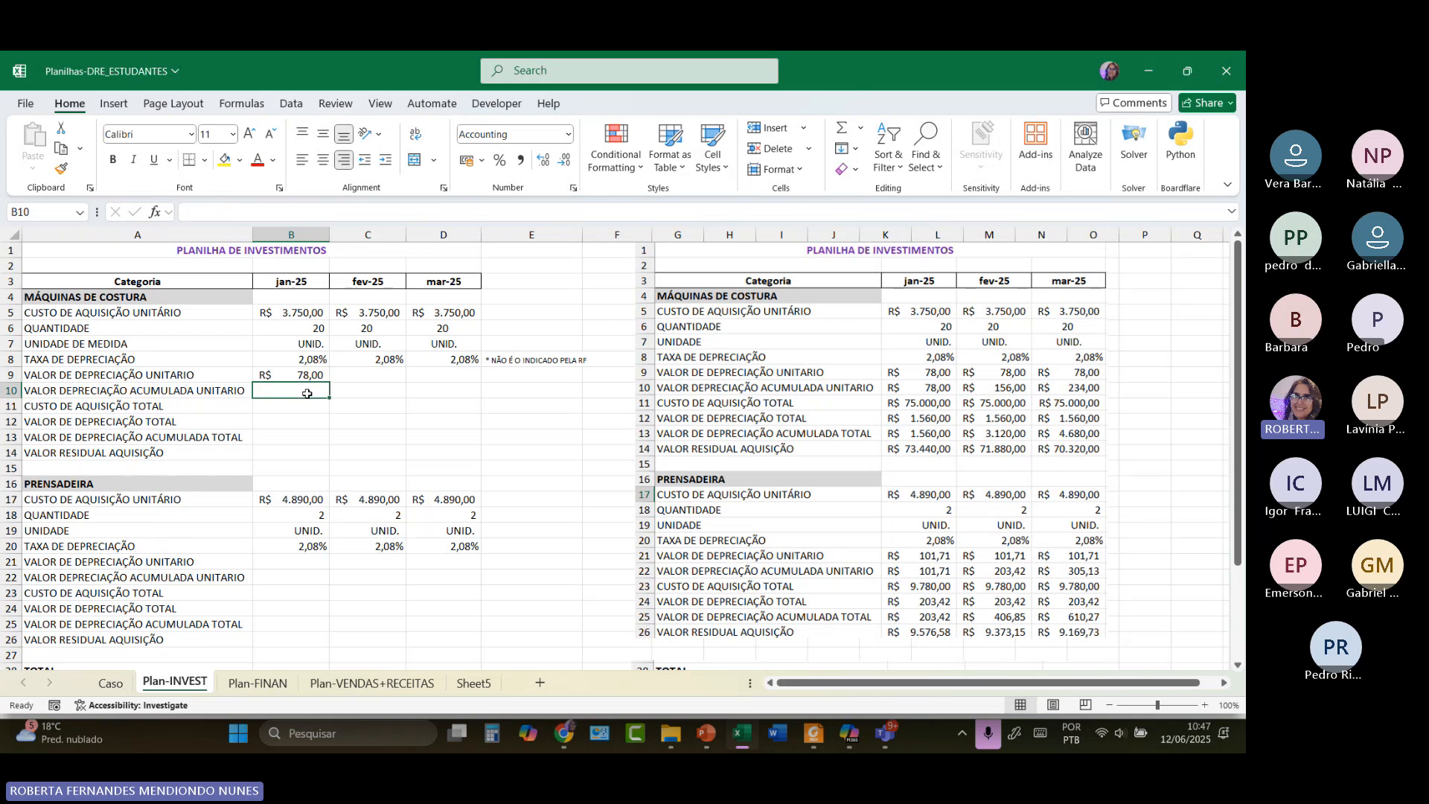
type("78")
key("Return")
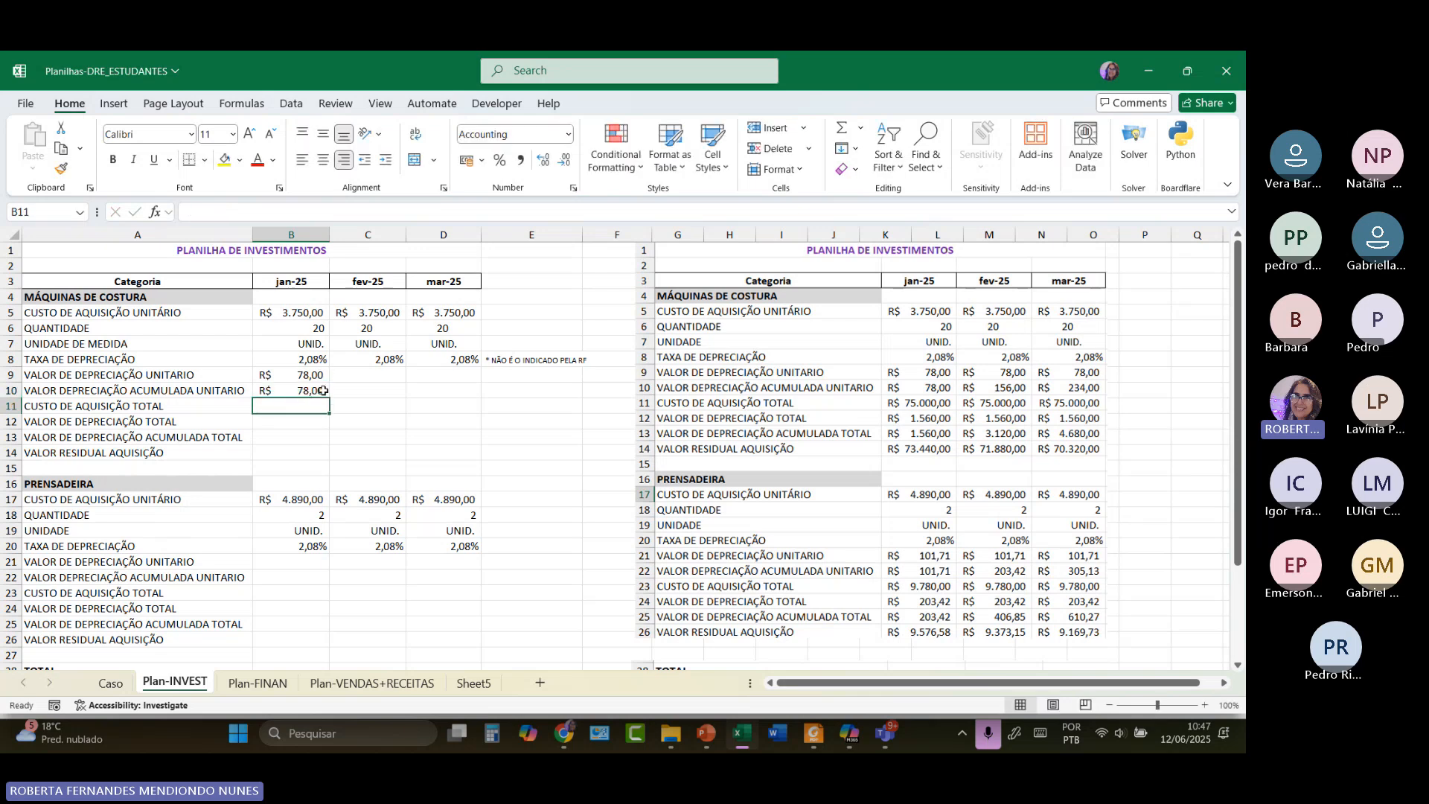
Copy the B9 formula into B10, then restore 78 there and cancel the formula begun in B11.
left_click(322, 372)
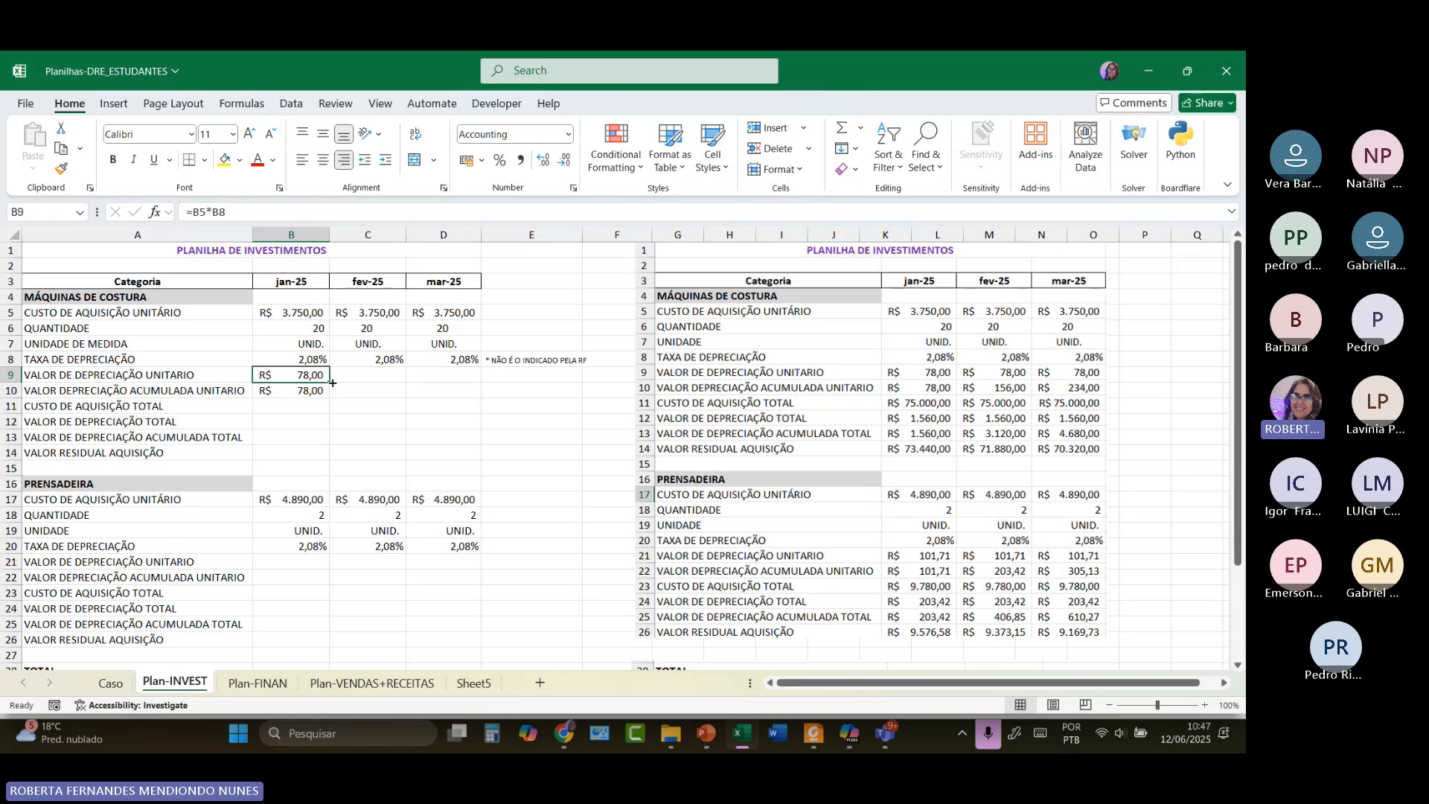
left_click_drag(330, 383, 332, 397)
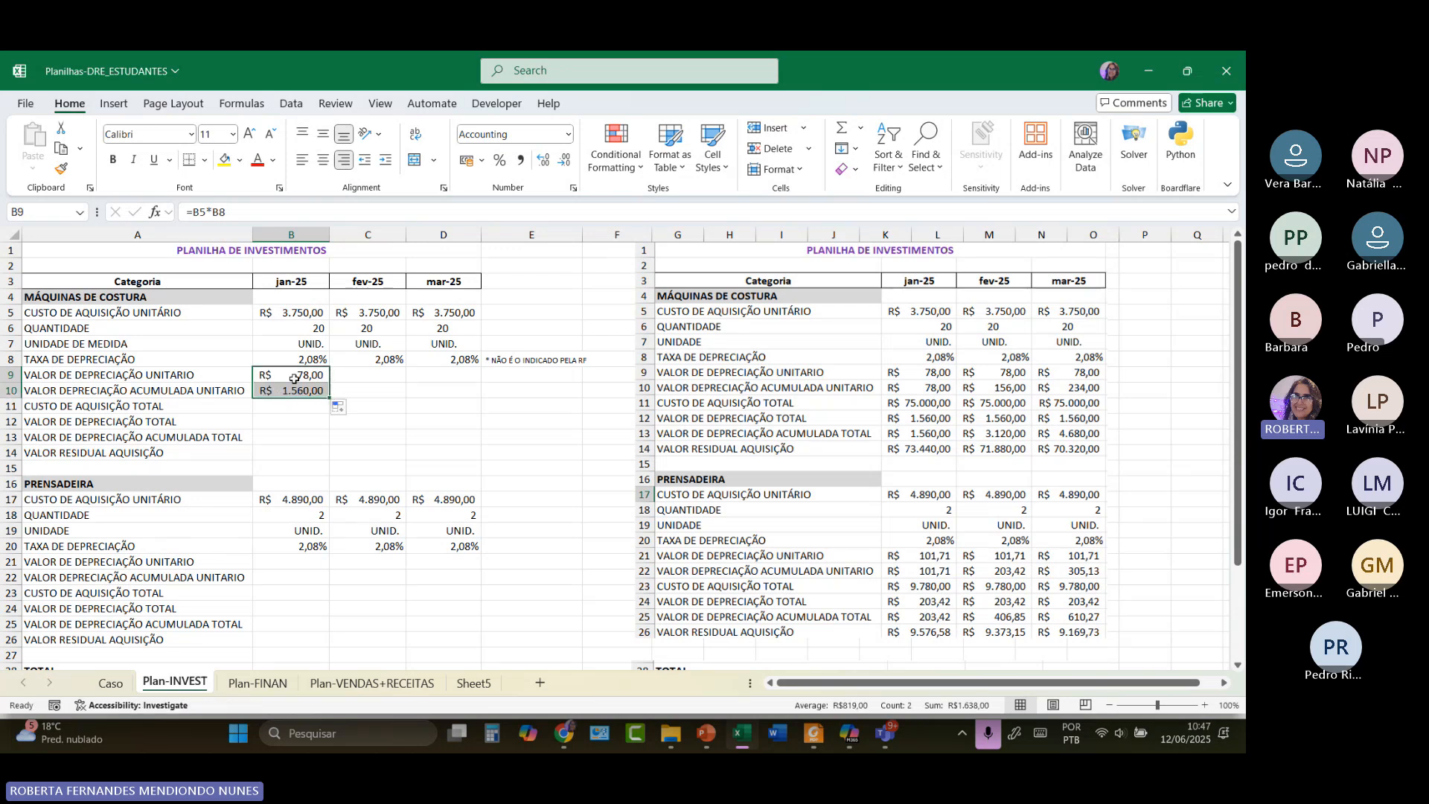
double_click(295, 376)
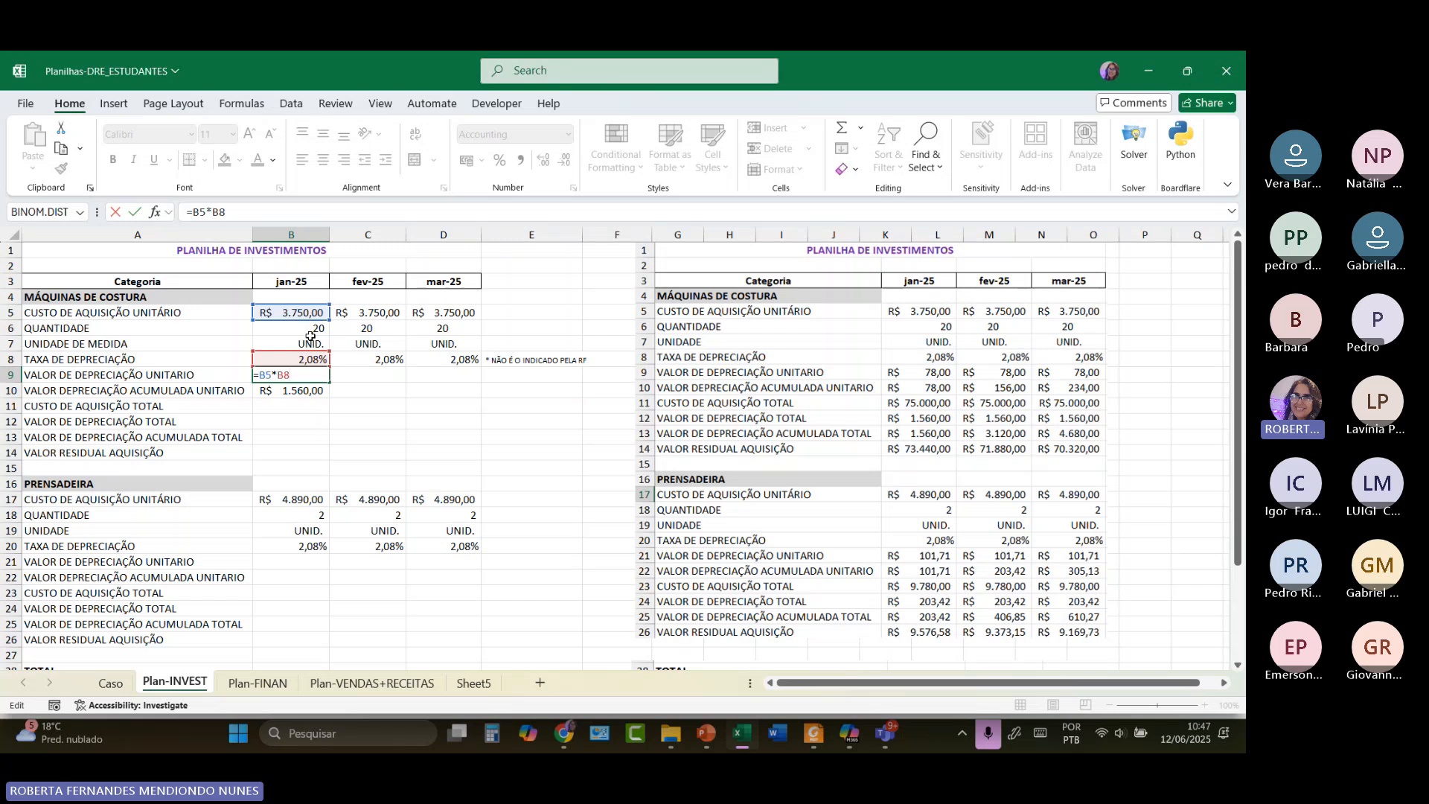
key("Return")
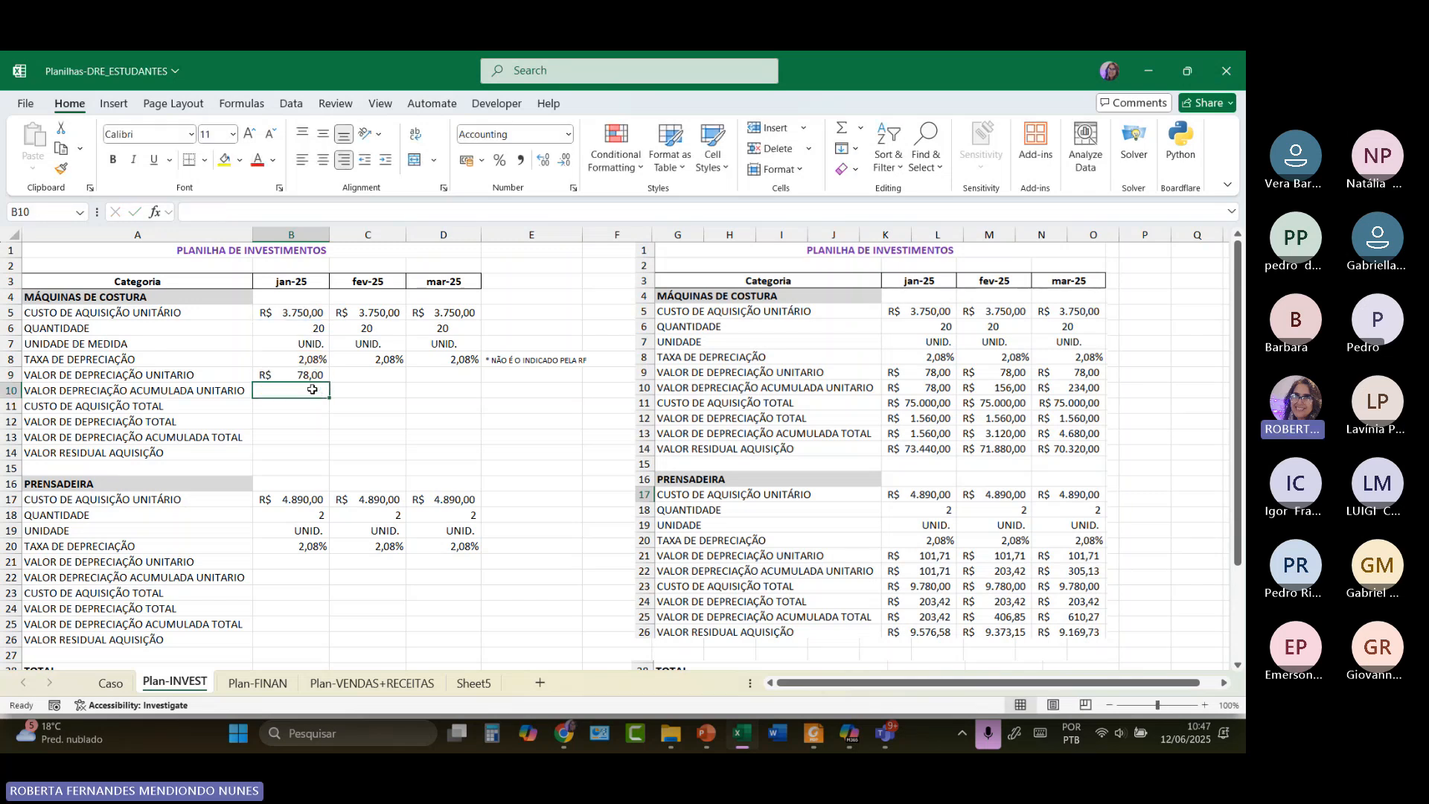
type("78")
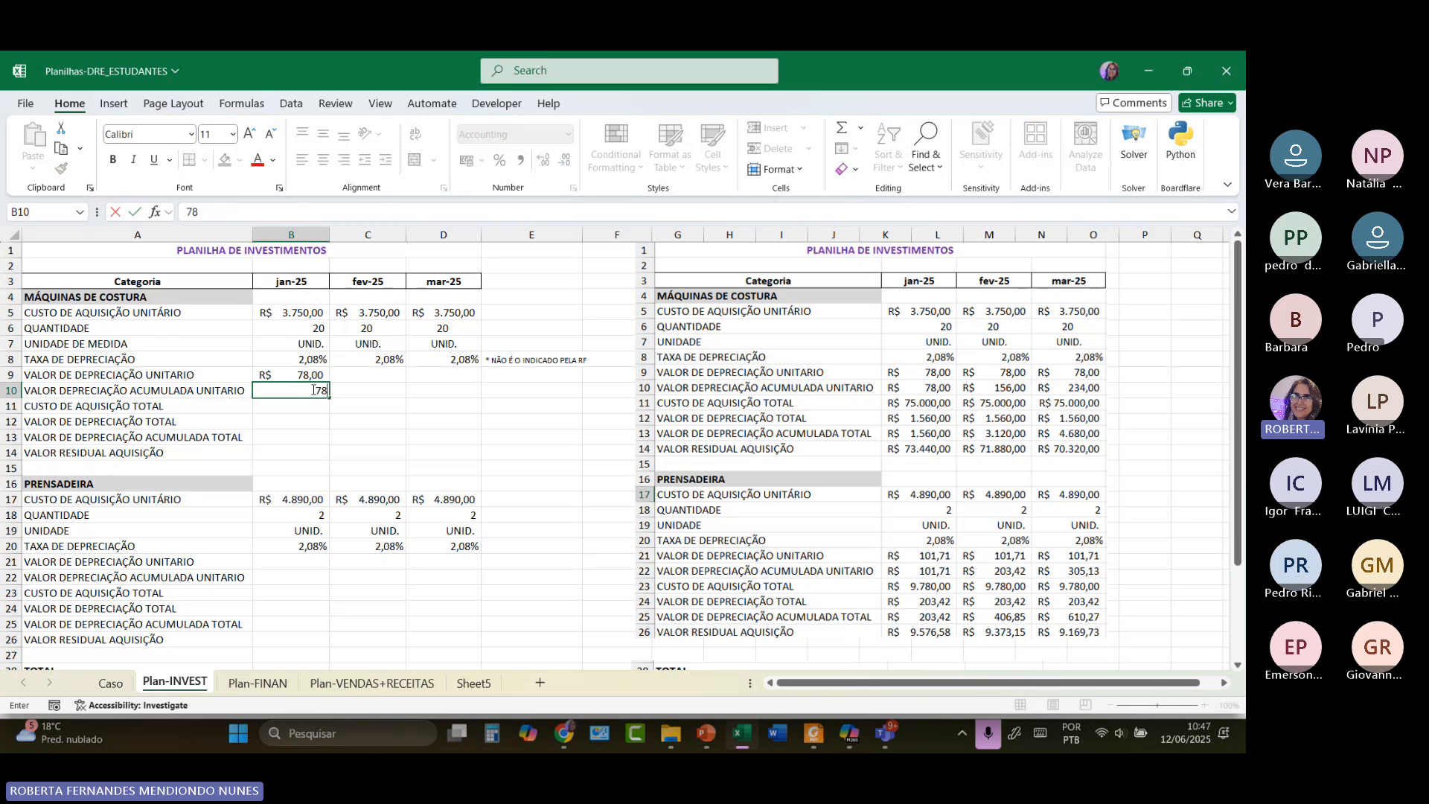
key("Return")
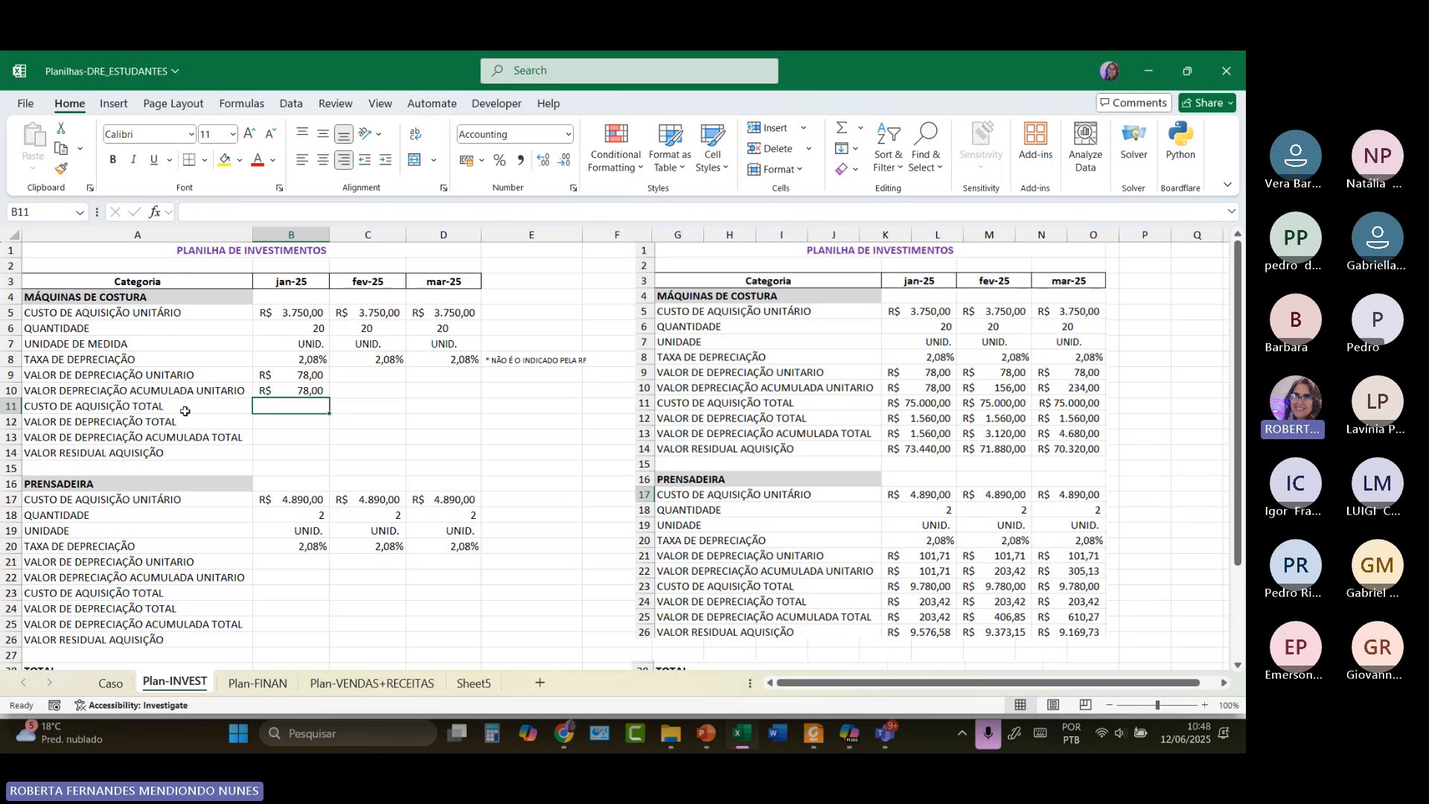
type("=")
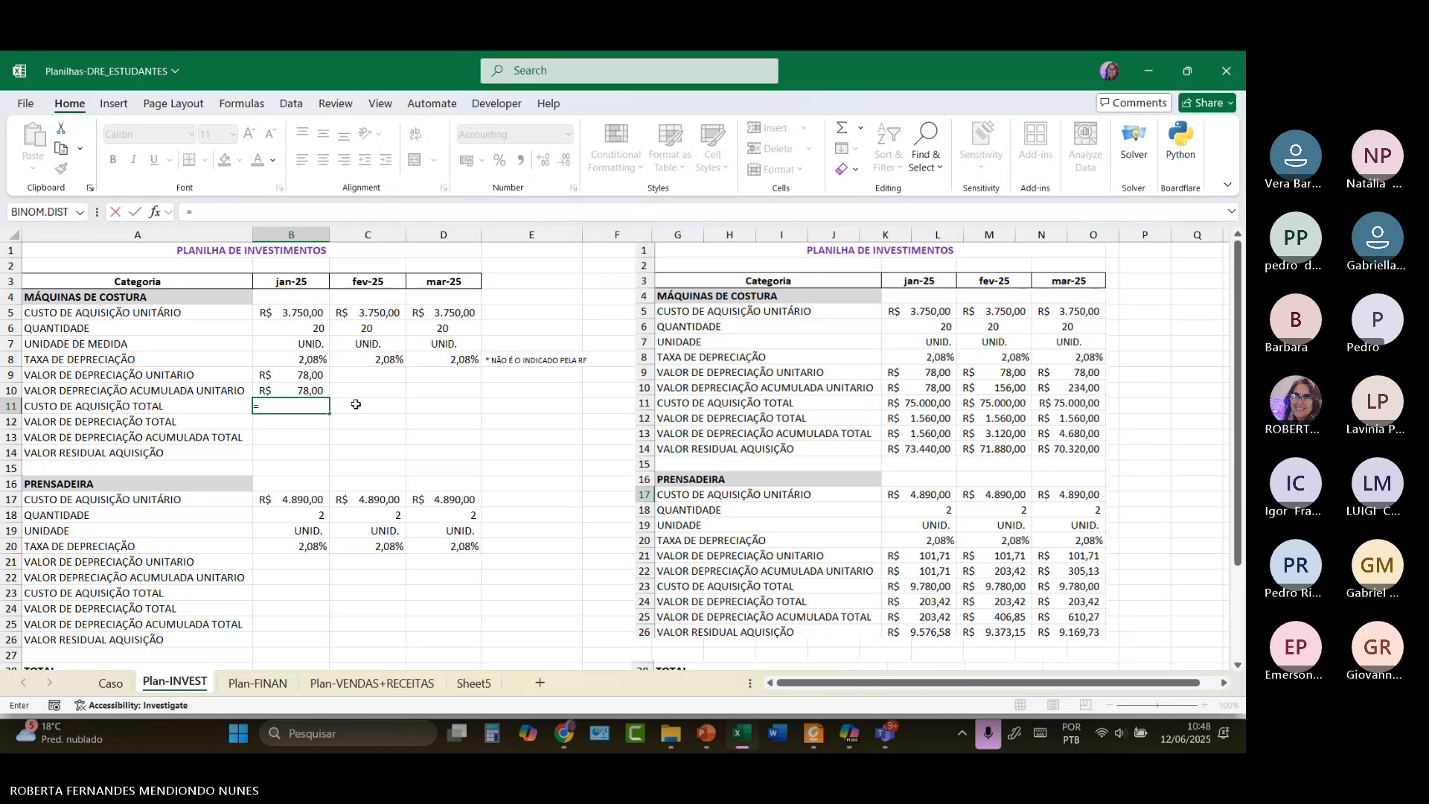
key("BackSpace")
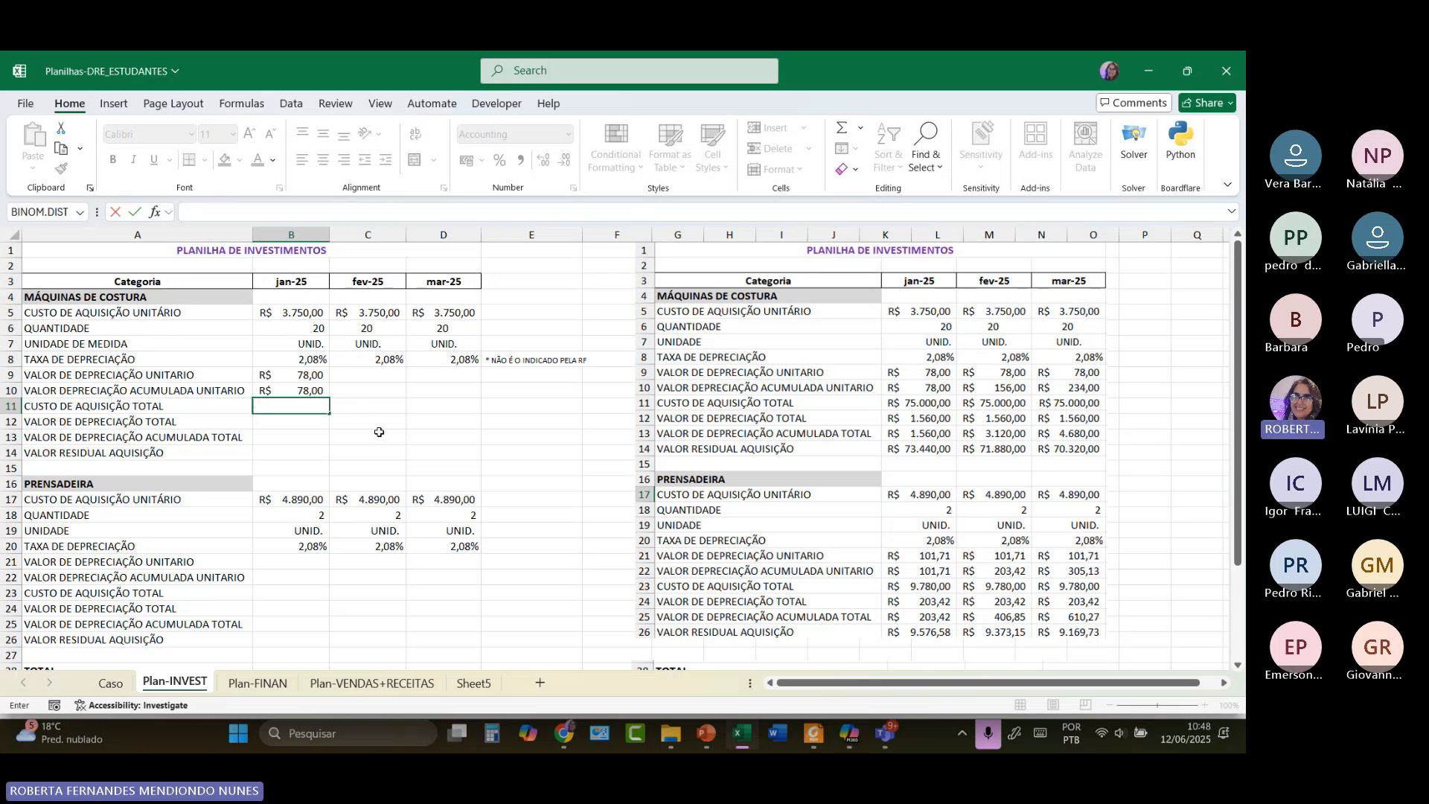
Set the sewing machines' Jan–Mar figures (B5:E14) to 16-point text.
left_click(404, 439)
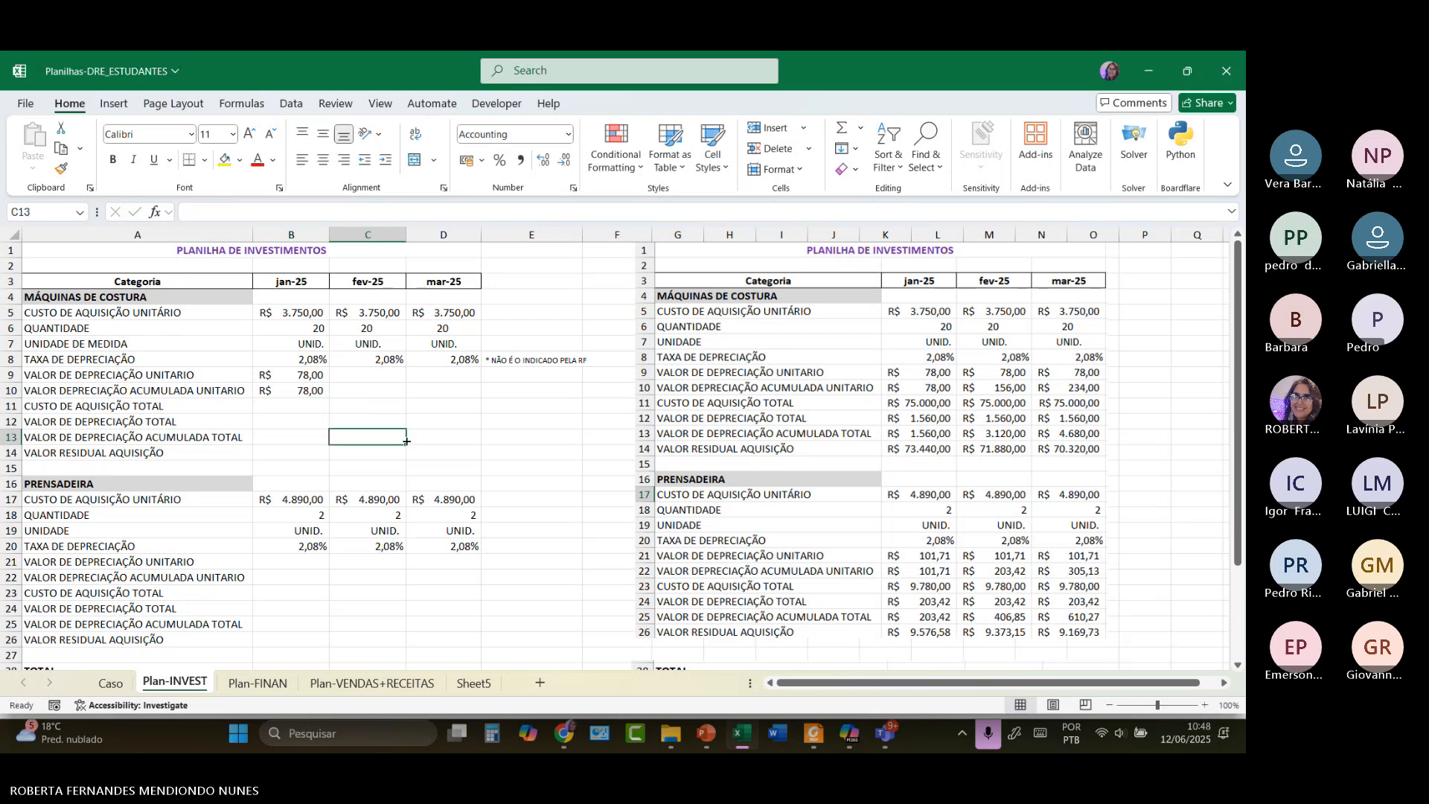
scroll(406, 439, "up", 1, "ctrl")
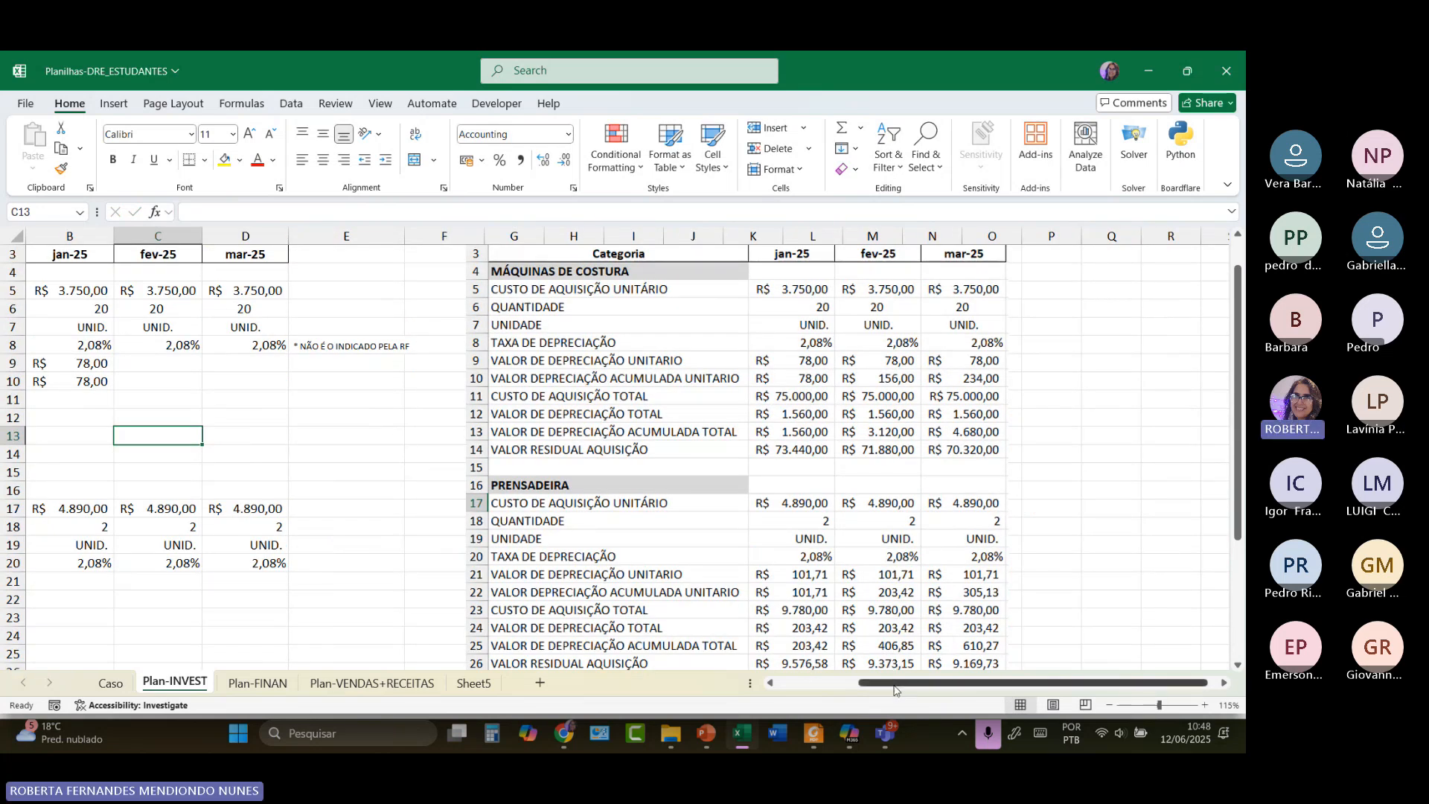
left_click_drag(895, 684, 796, 695)
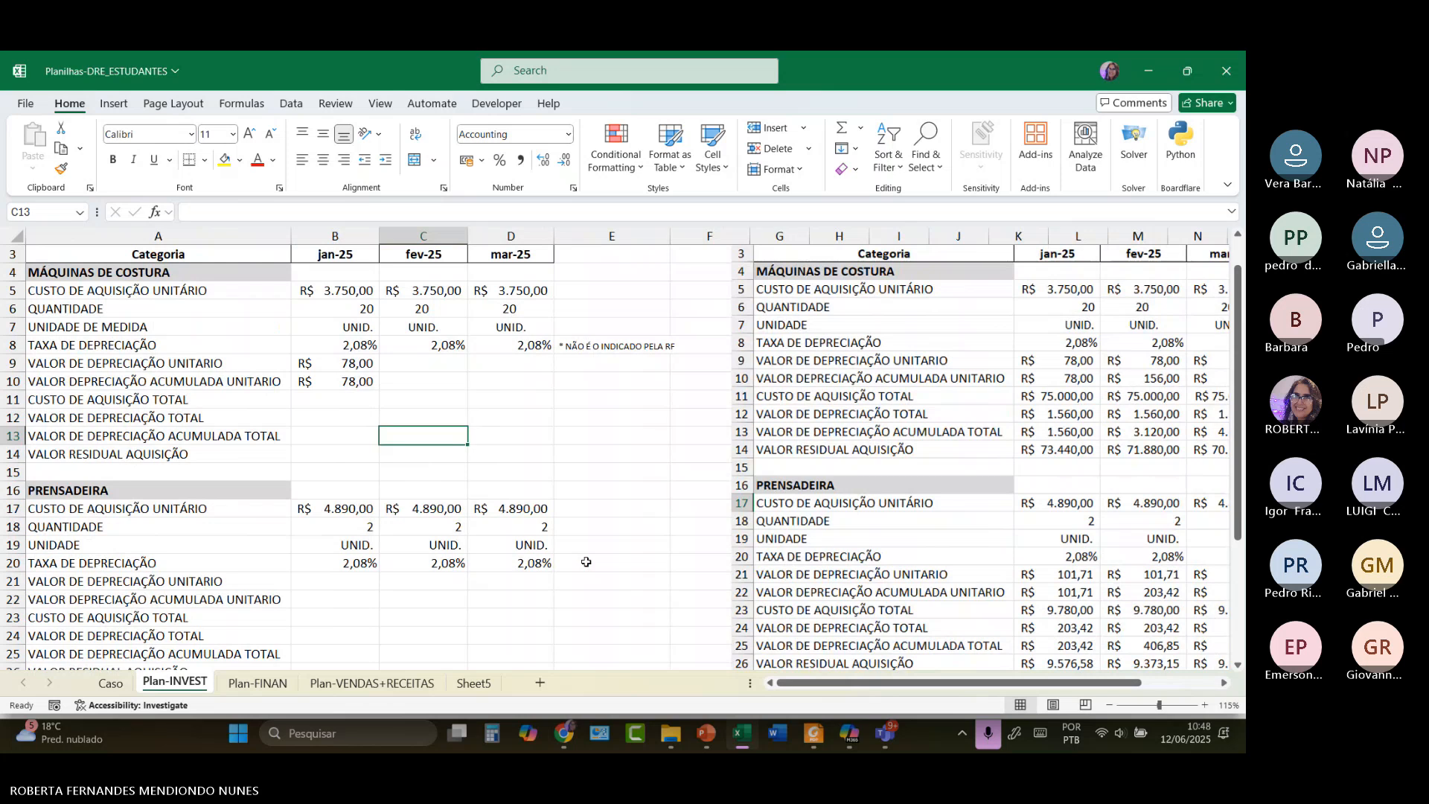
left_click_drag(357, 292, 627, 463)
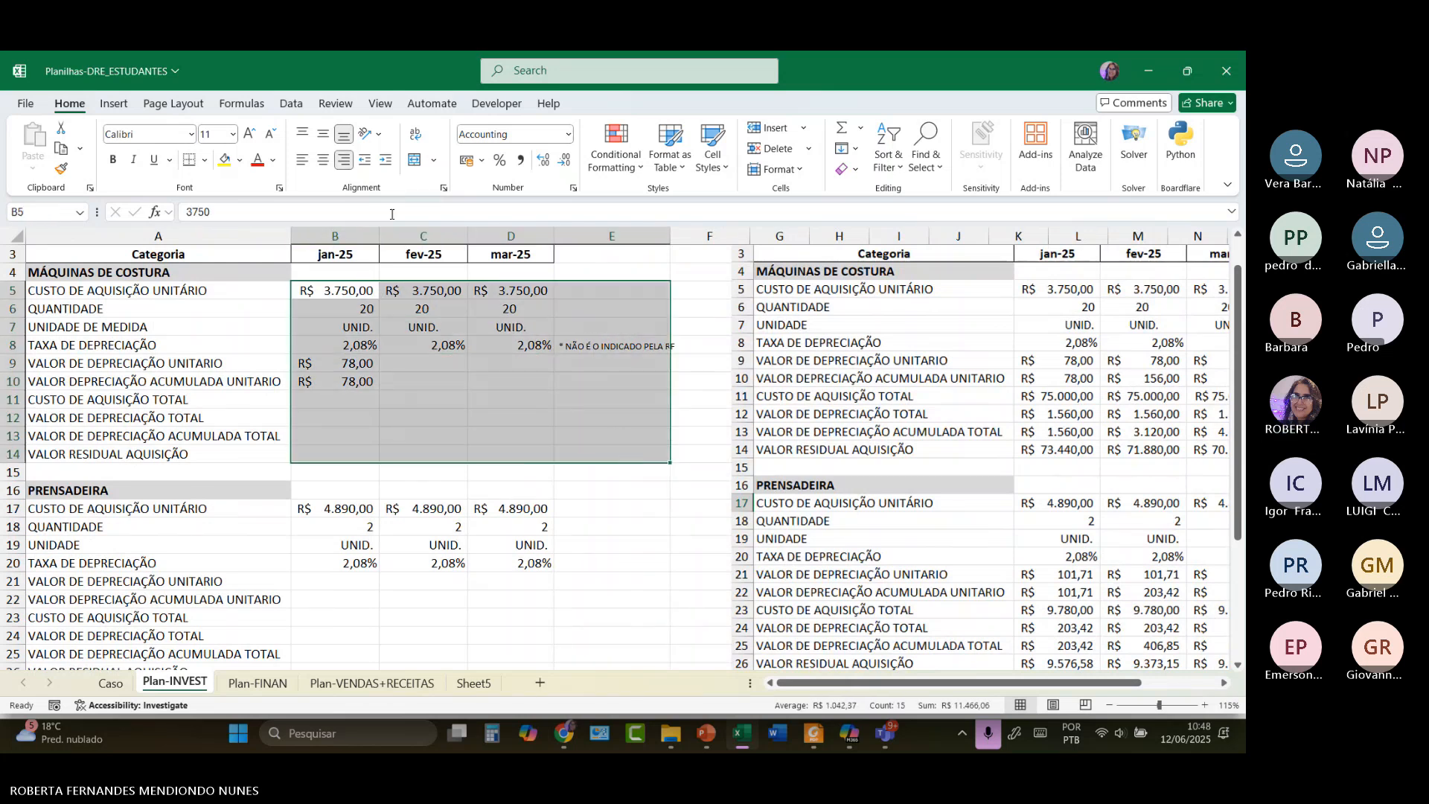
left_click(251, 138)
left_click(251, 137)
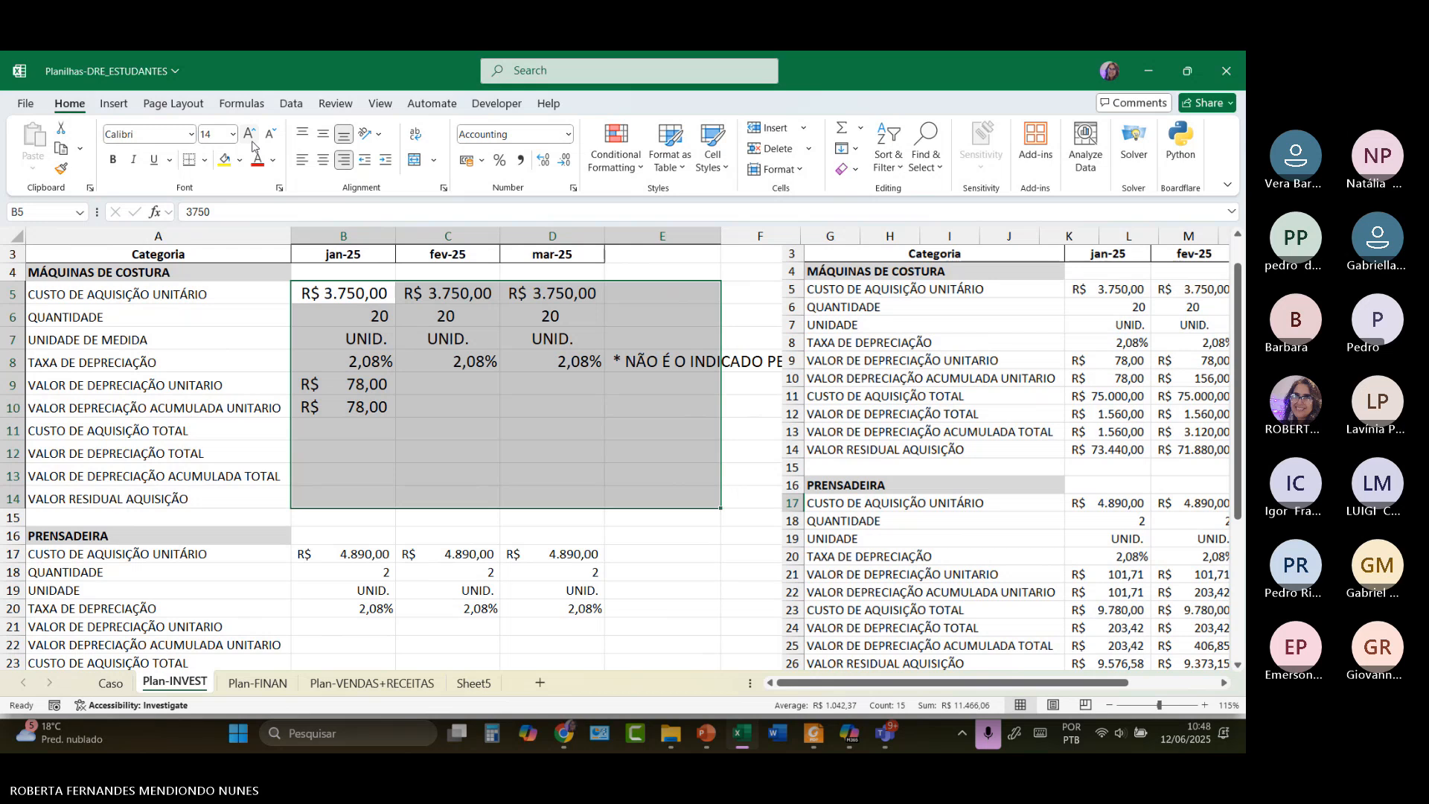
left_click(251, 139)
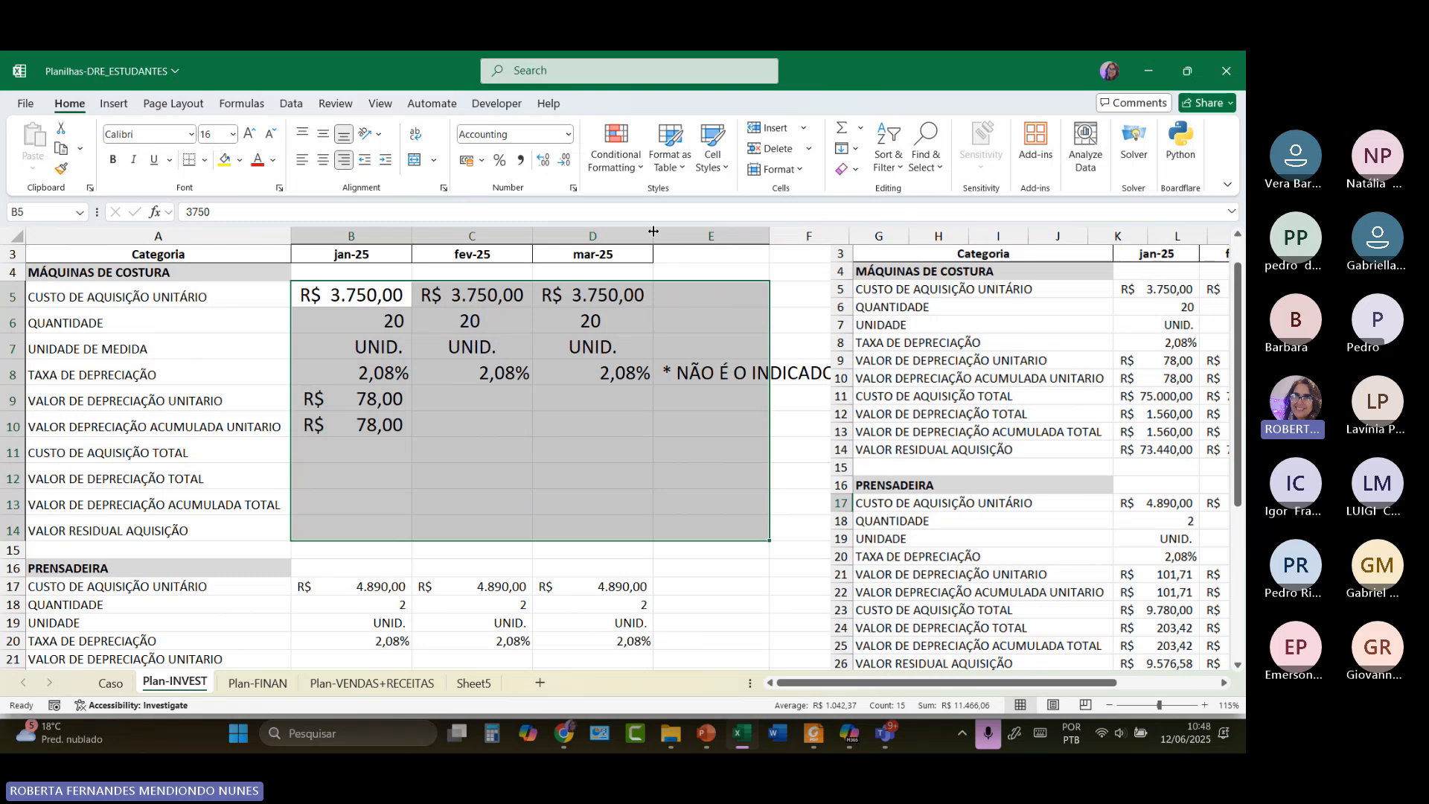
Widen the mar-25, fev-25 and jan-25 columns to fit the enlarged values.
left_click_drag(653, 231, 676, 233)
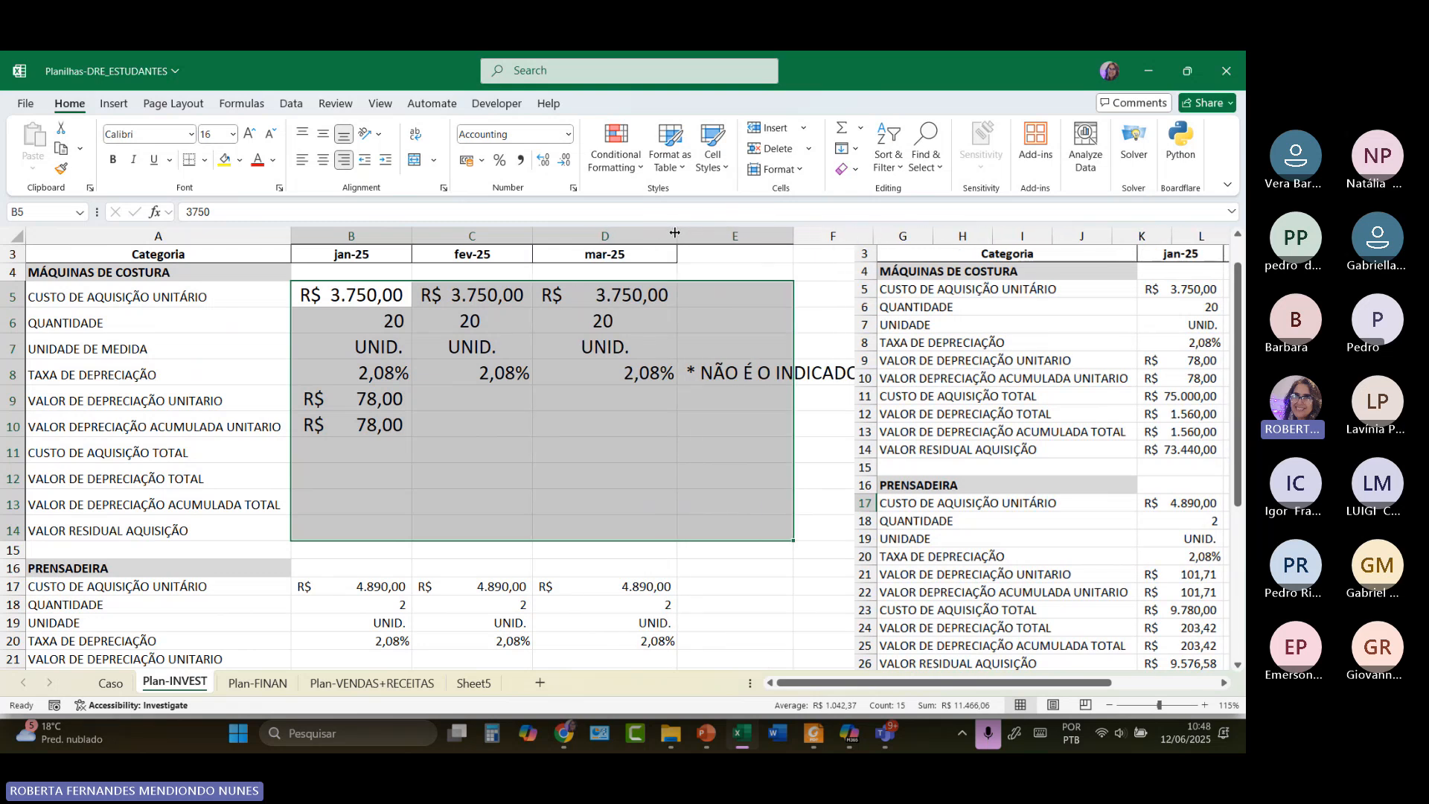
left_click_drag(532, 232, 552, 232)
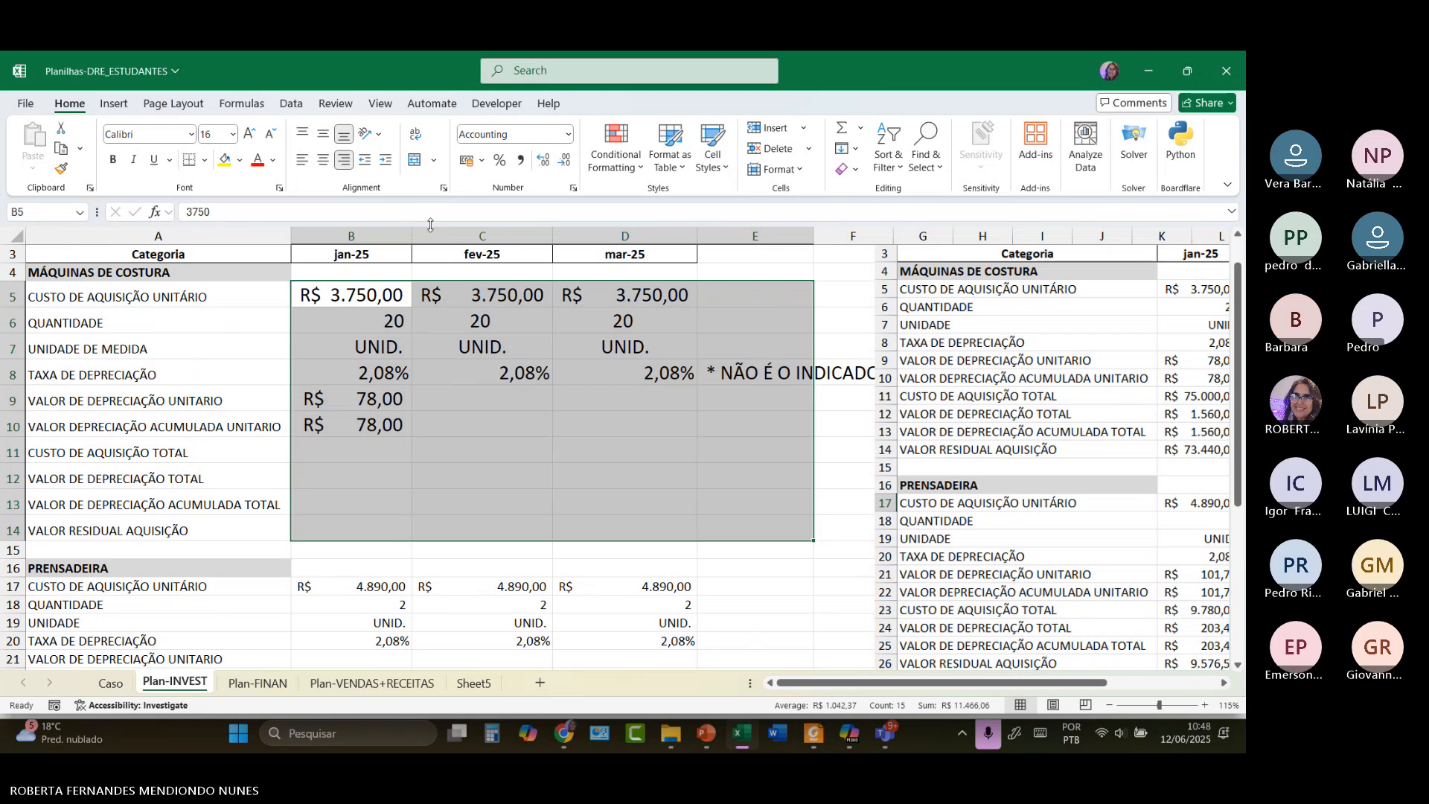
left_click_drag(412, 232, 436, 232)
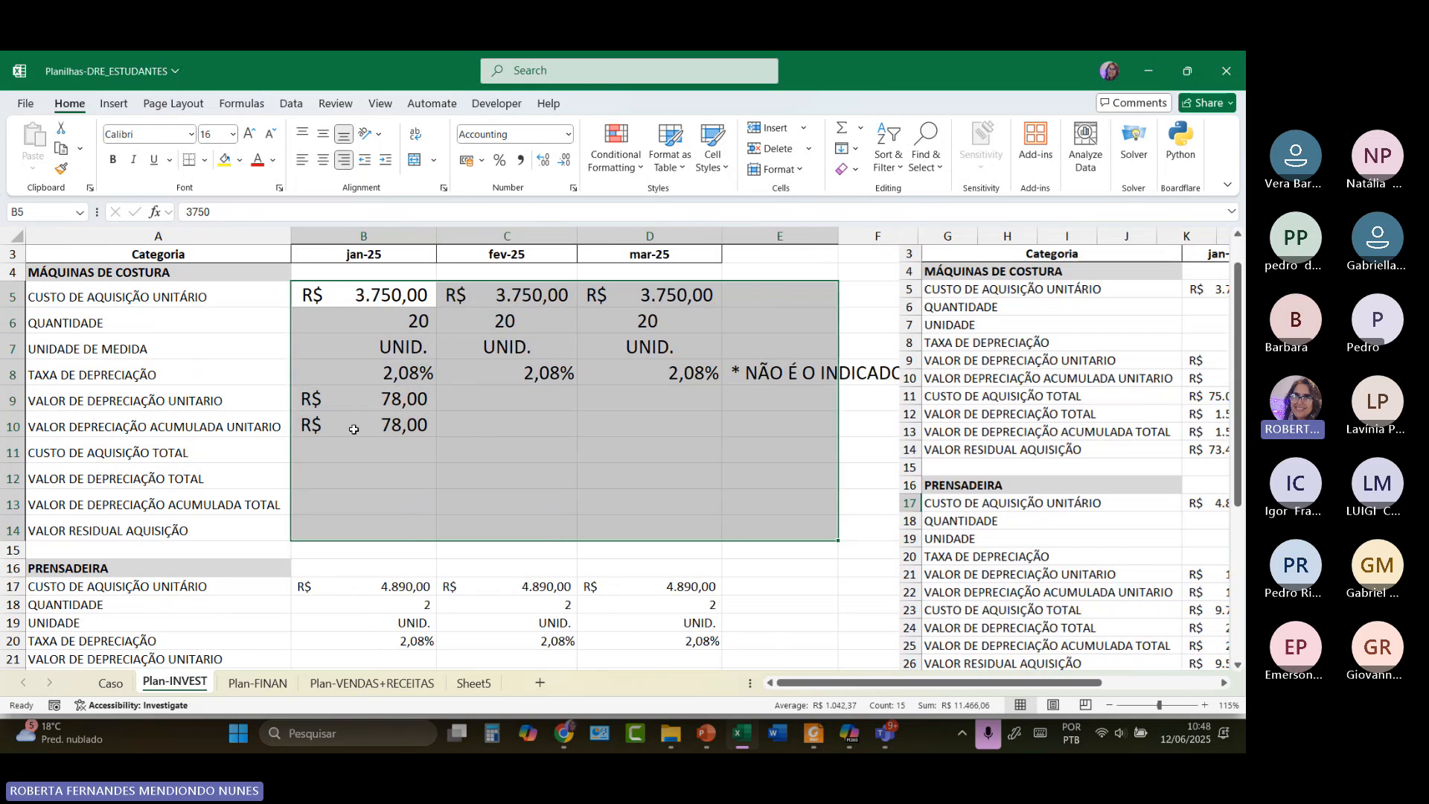
Enter =B6*B5 in B11 so January's total acquisition cost shows R$ 75.000,00.
left_click(348, 458)
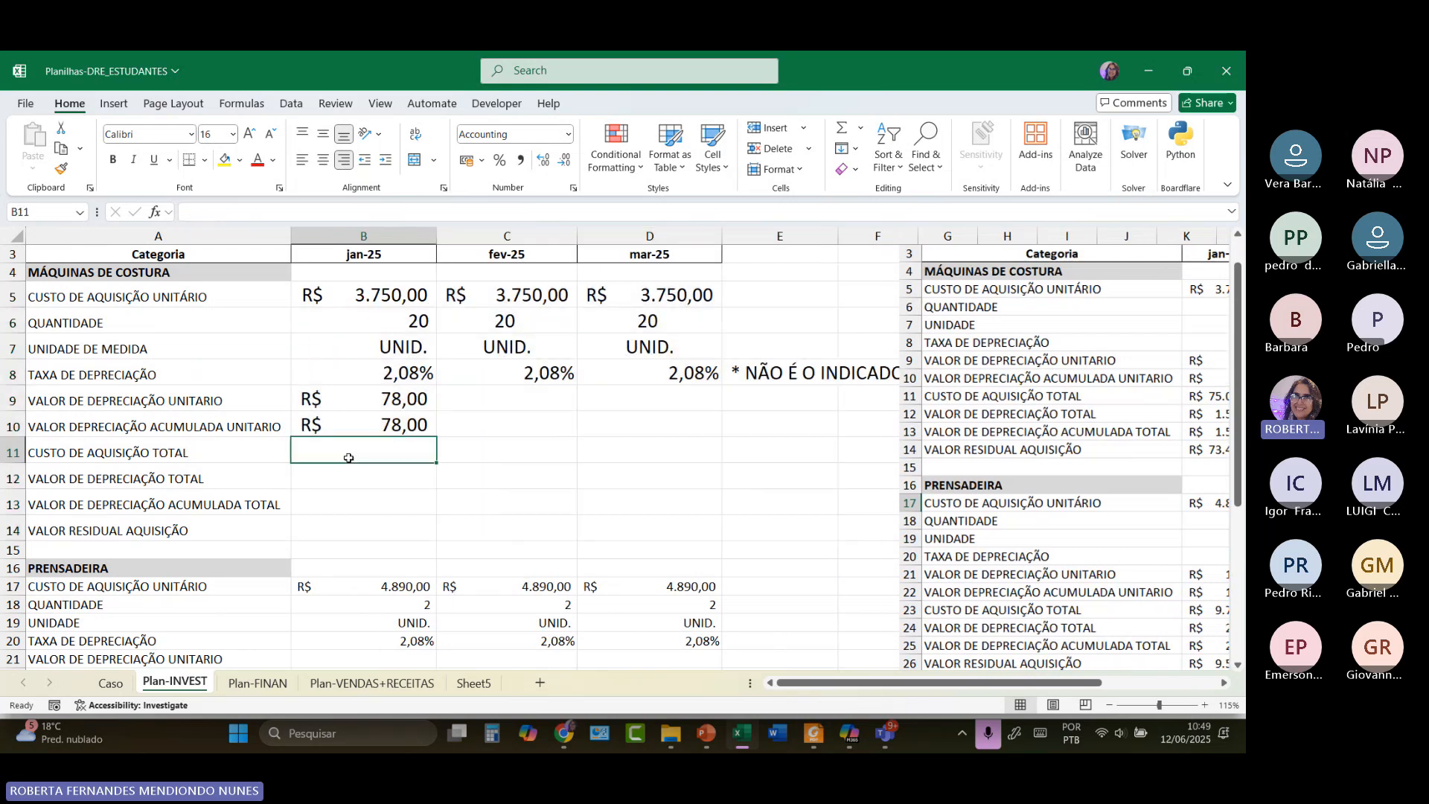
type("=")
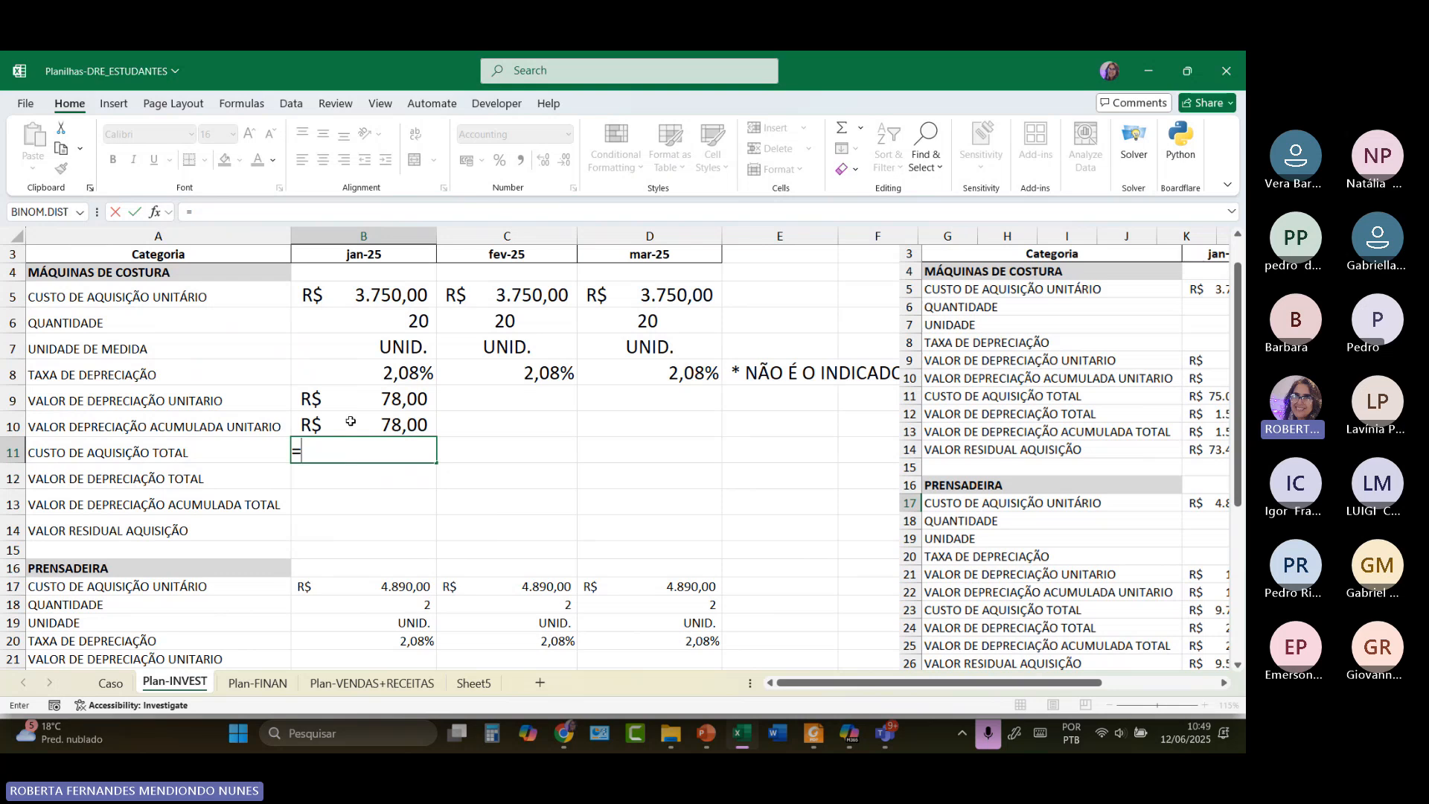
left_click(381, 314)
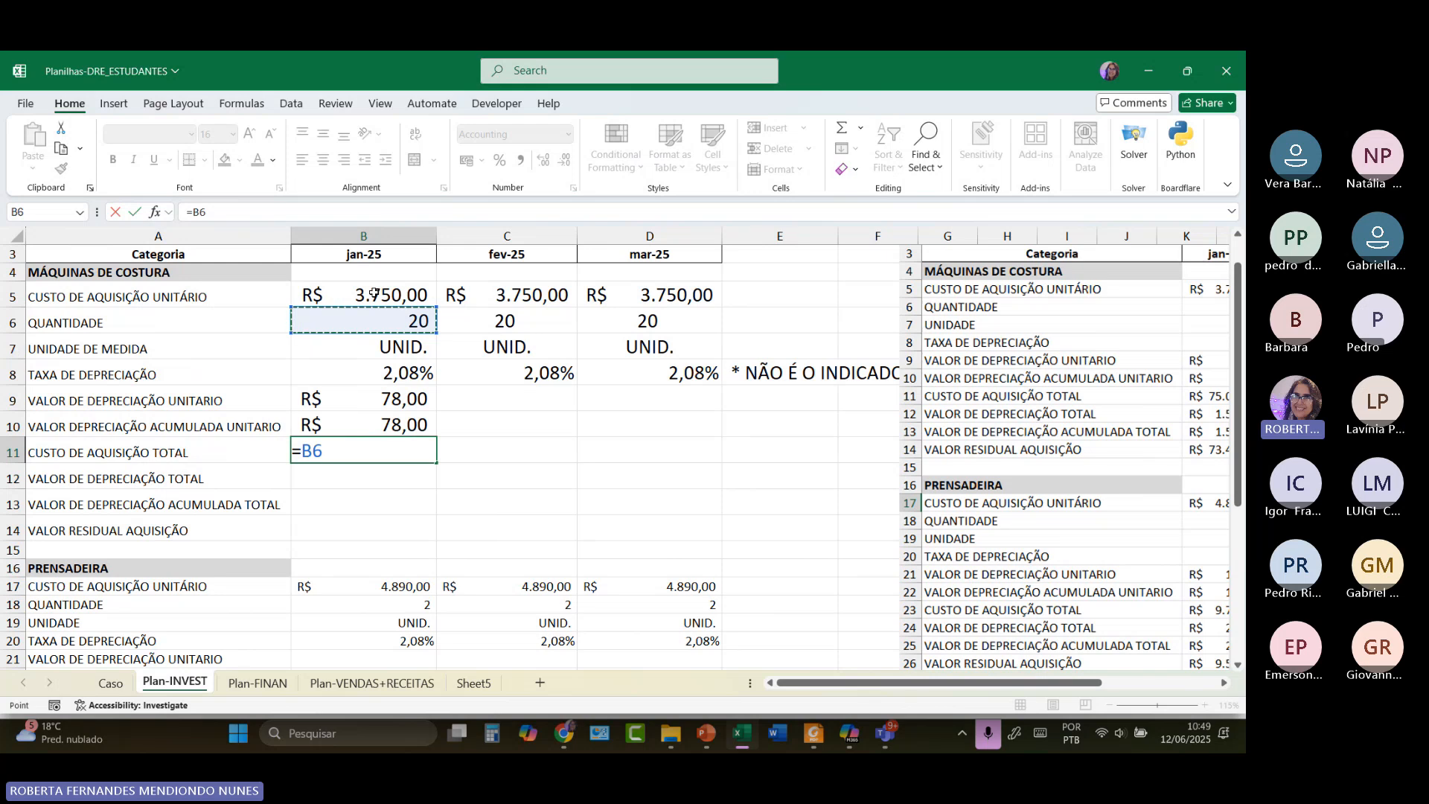
type("*")
left_click(375, 294)
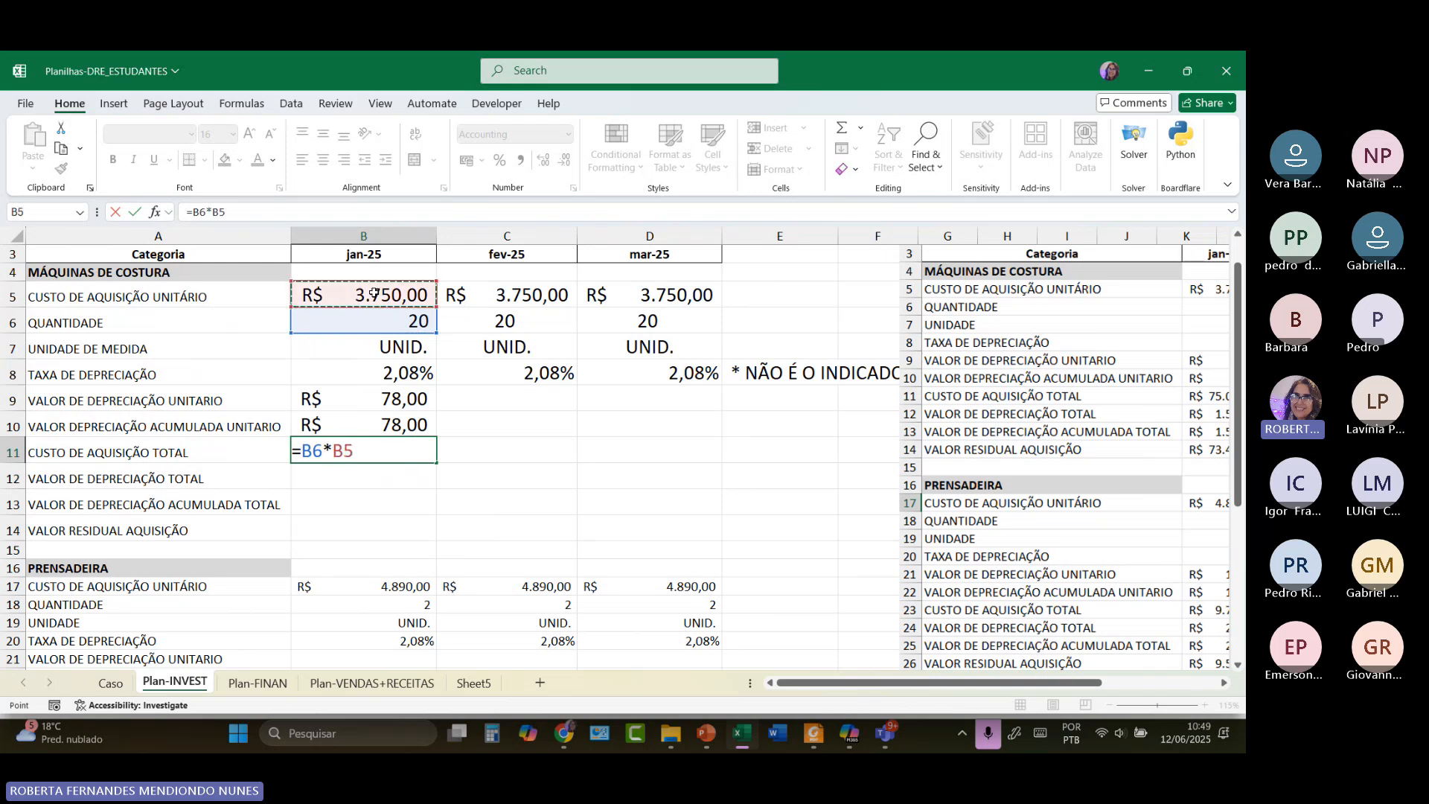
key("Return")
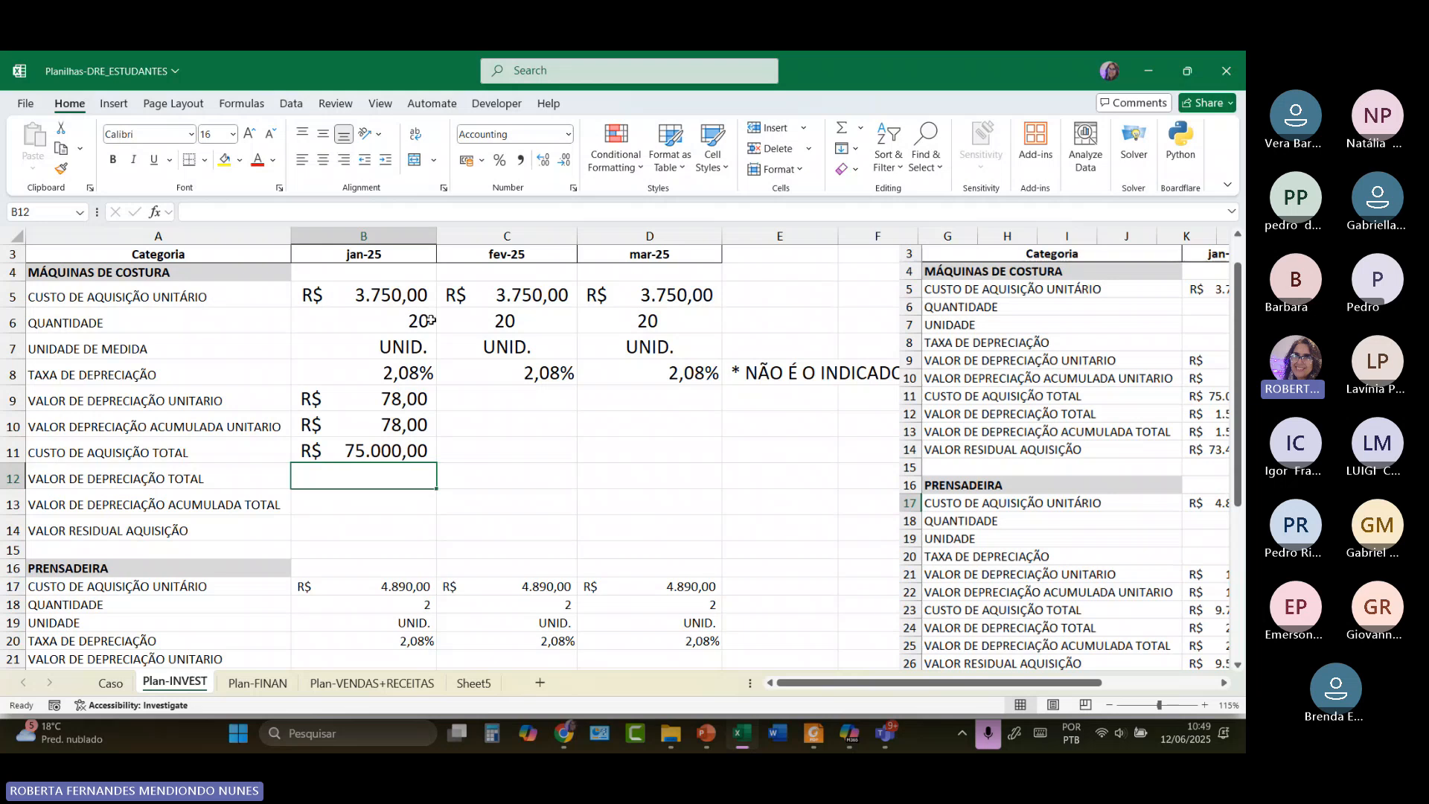
Enter =B9*B6 in B12, giving January total depreciation of R$ 1.560,00.
type("=")
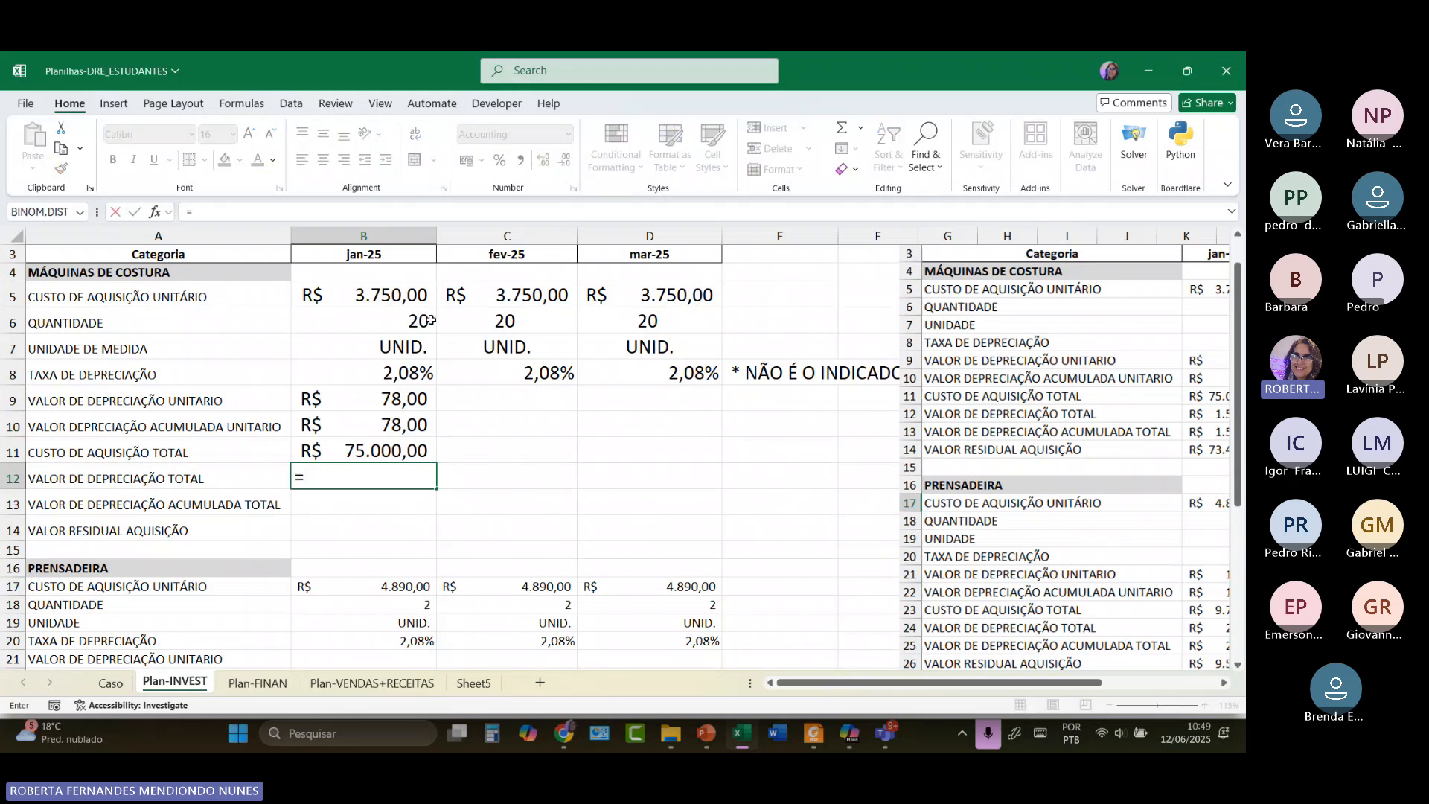
left_click(408, 367)
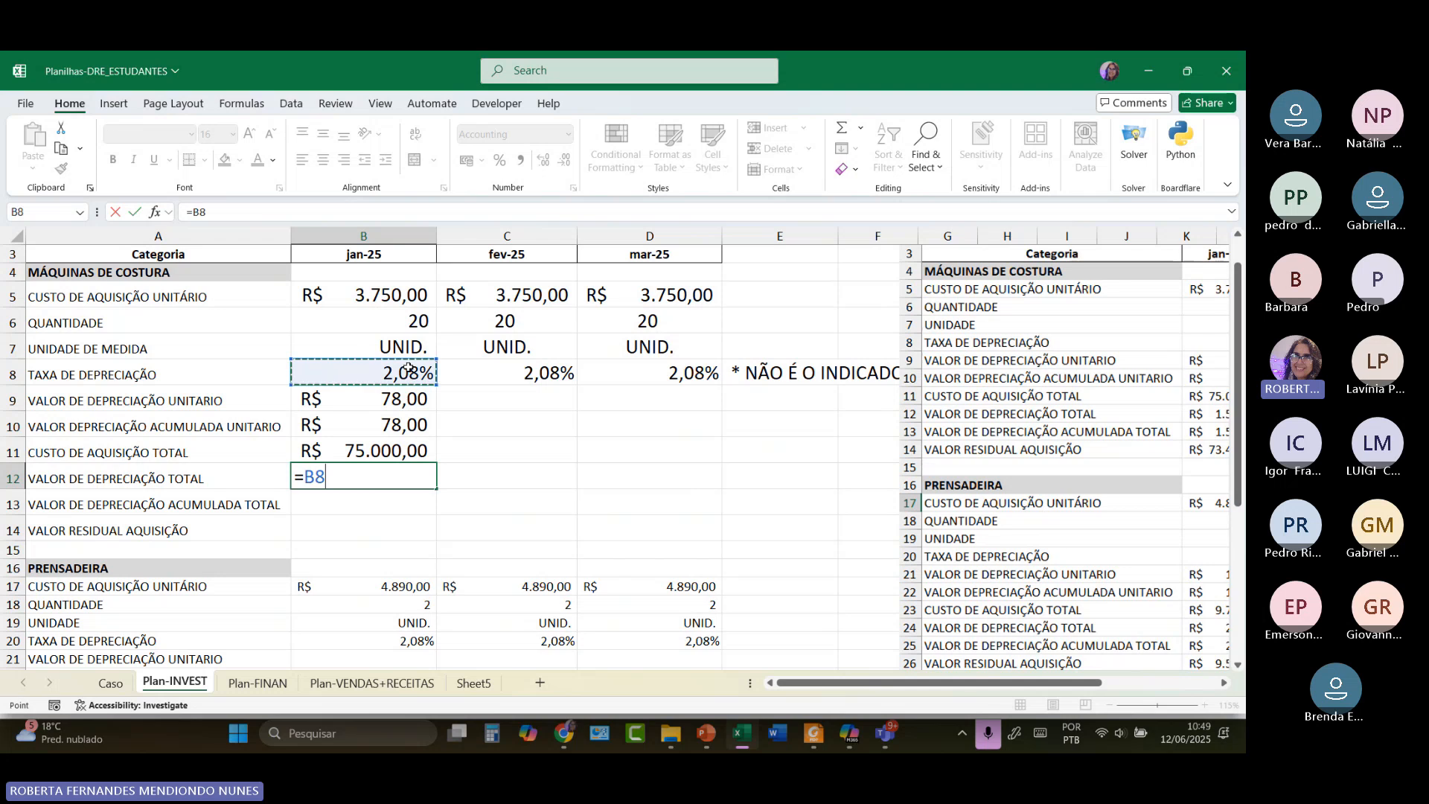
key("BackSpace")
key("BackSpace")
key("BackSpace")
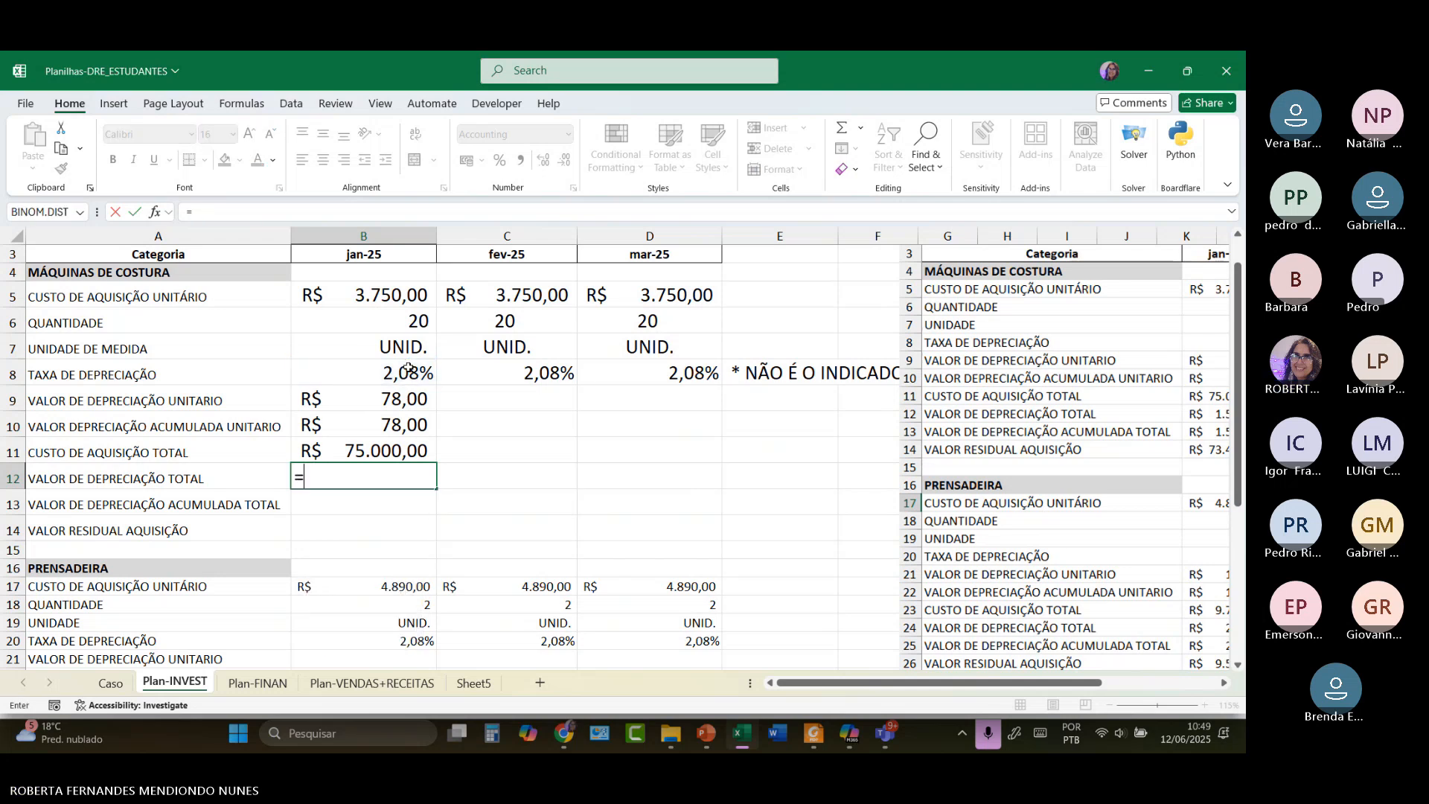
type("=")
left_click(391, 400)
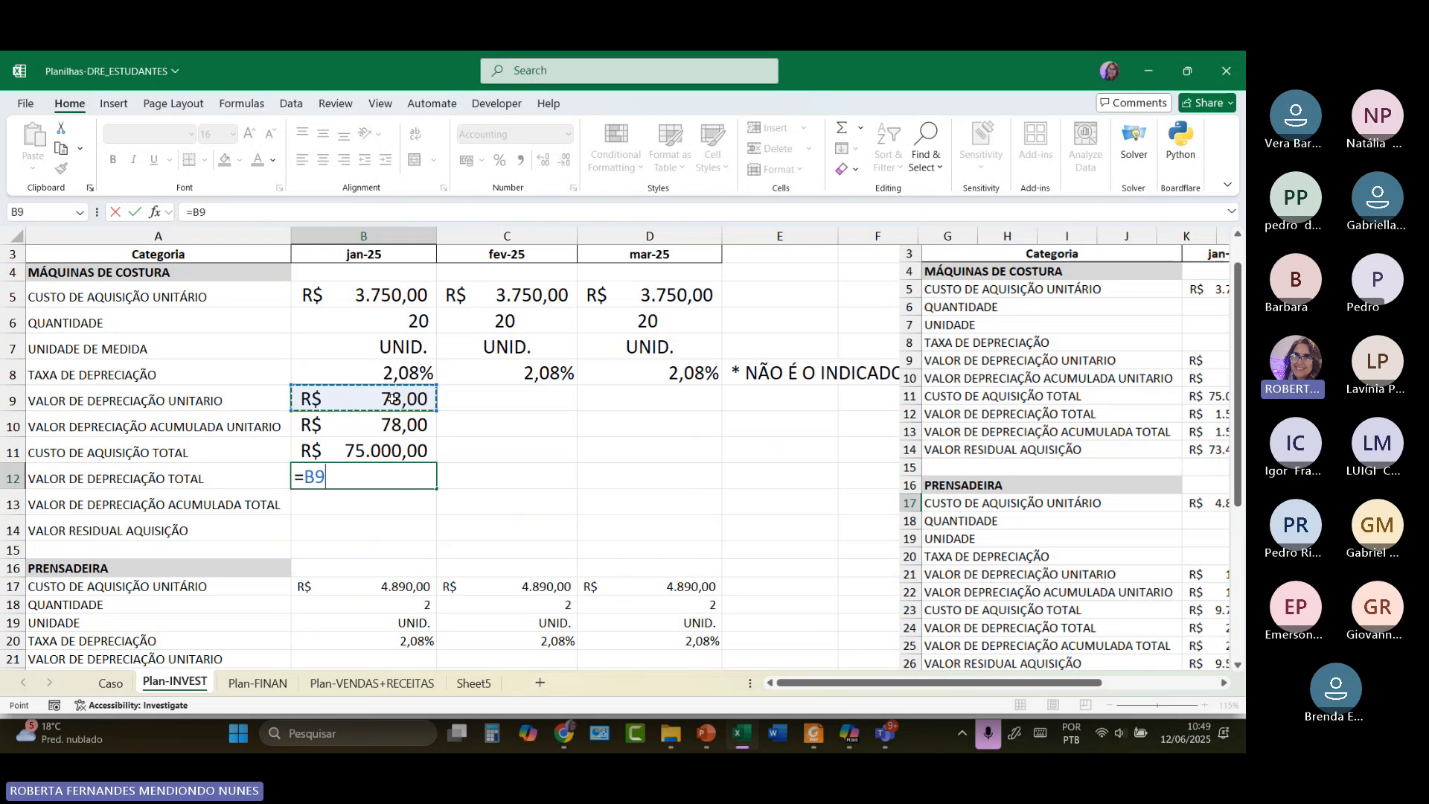
type("*")
left_click(410, 323)
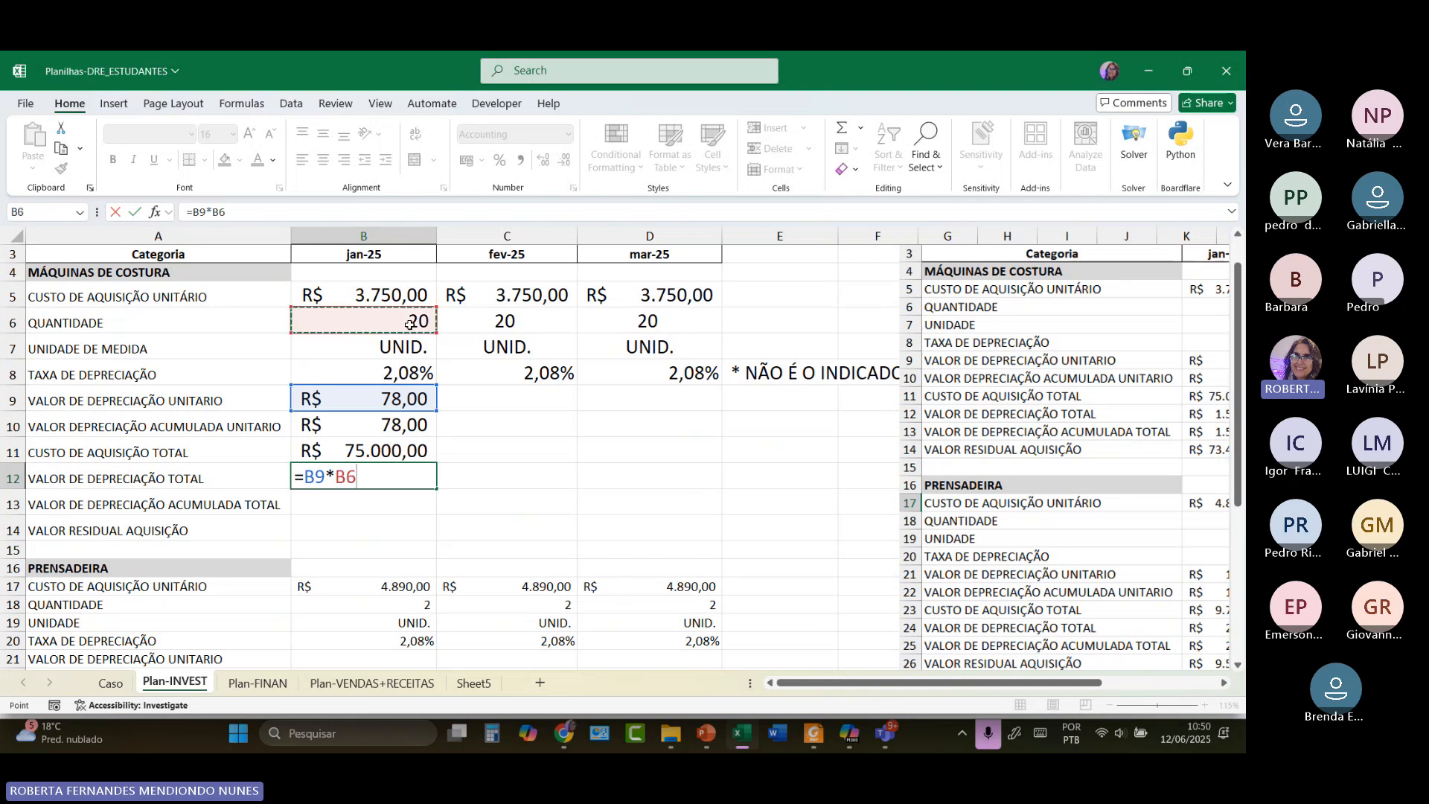
key("Return")
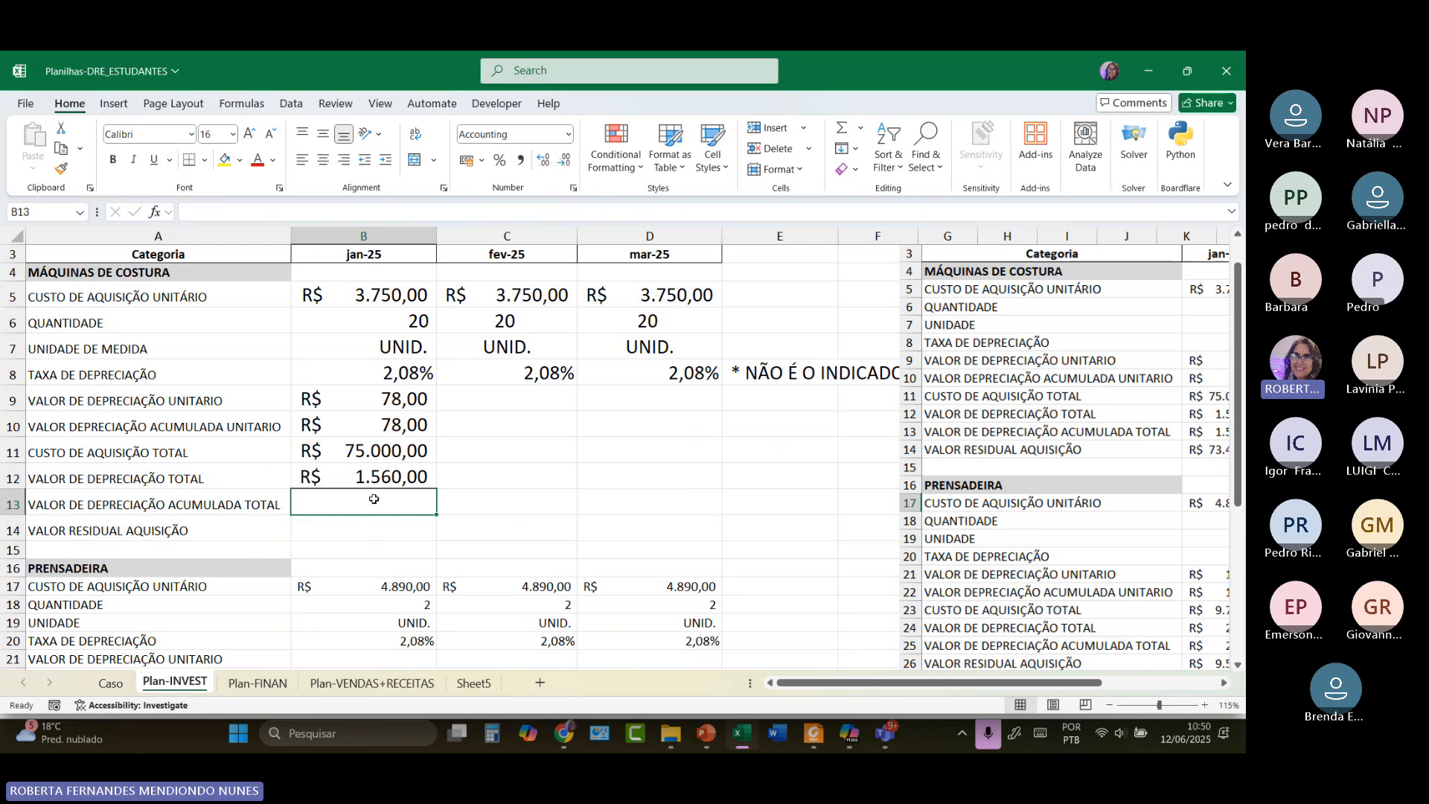
Enter 1560 in B13 and =B11-B13 in B14, giving a R$ 73.440,00 residual value.
type("1560")
key("Return")
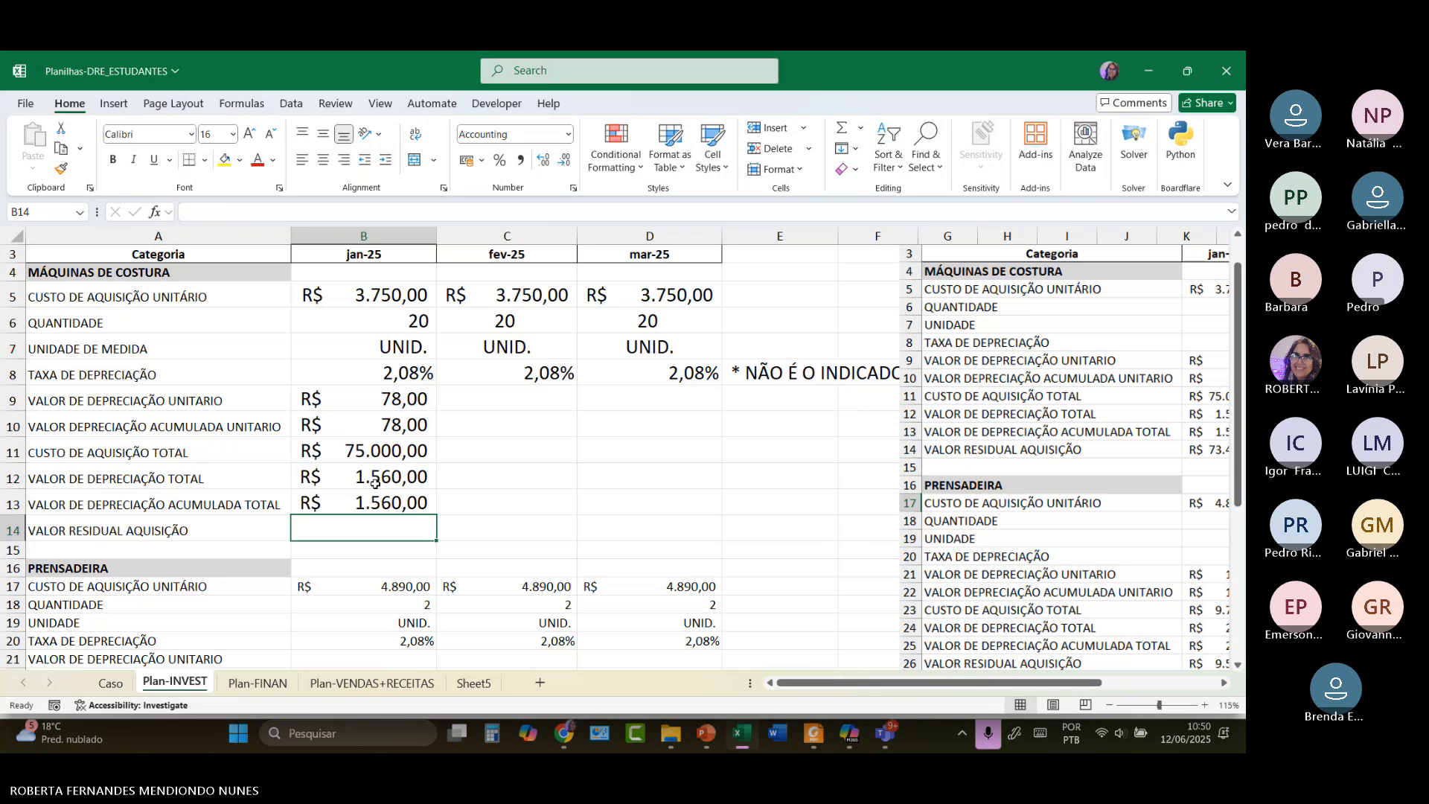
type("=")
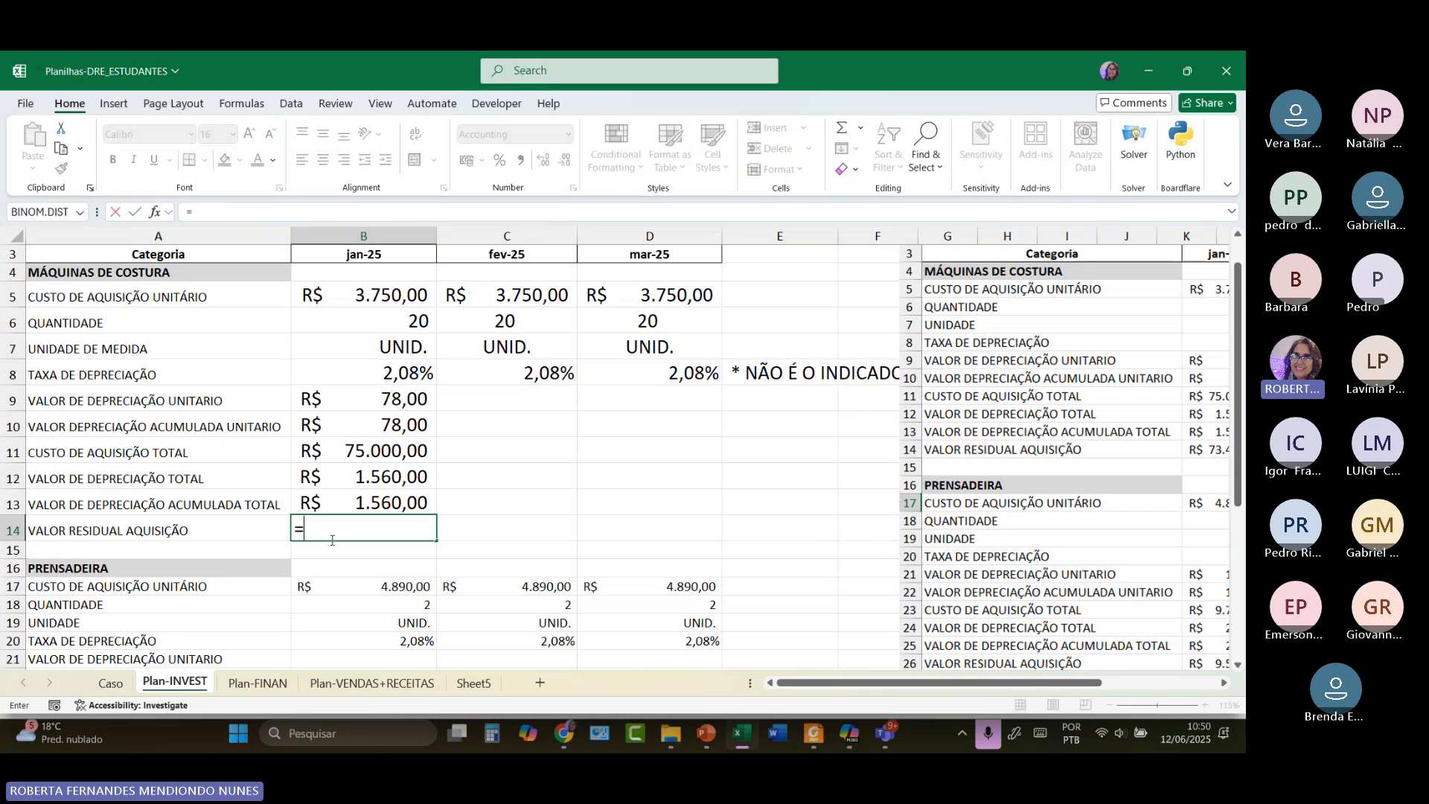
left_click(376, 453)
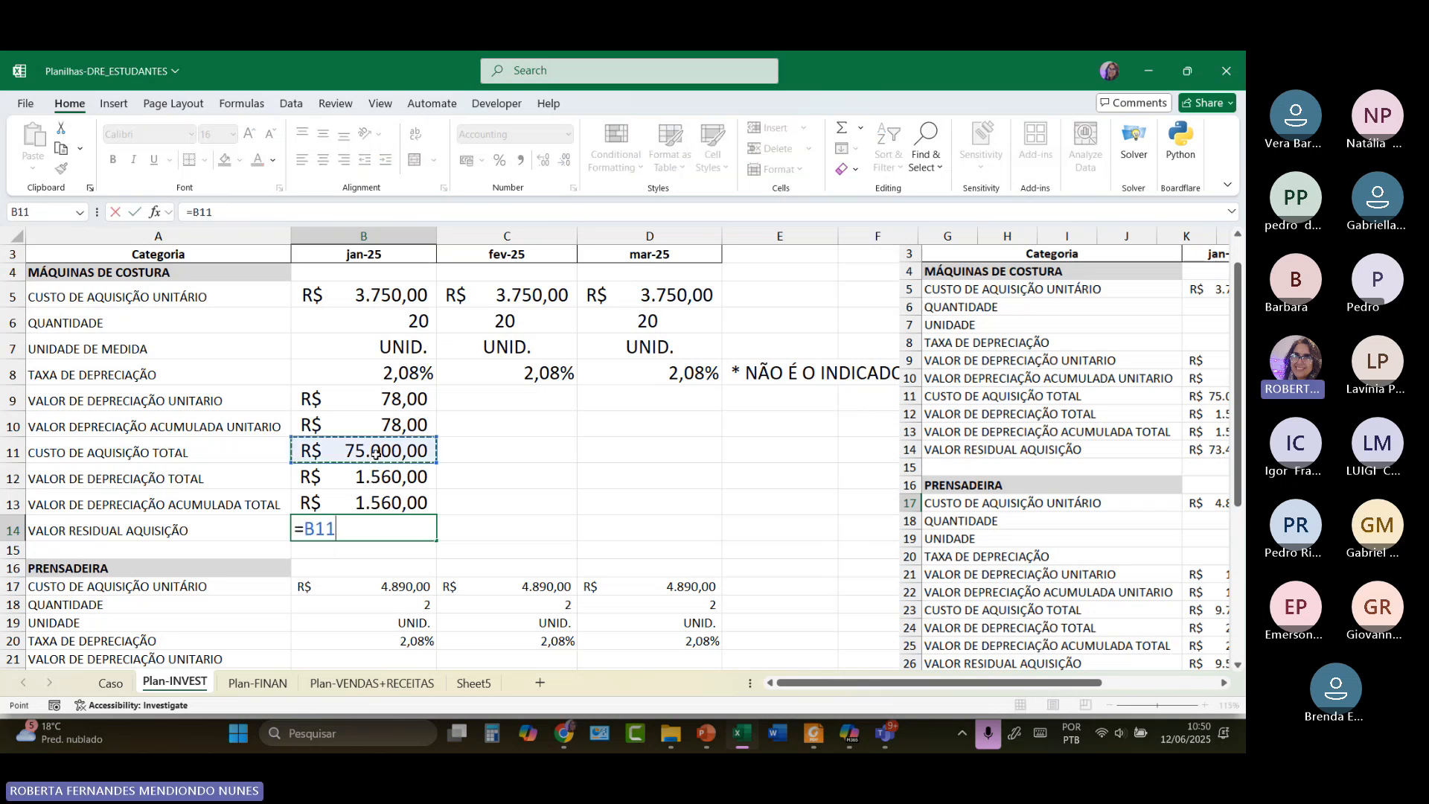
type("-")
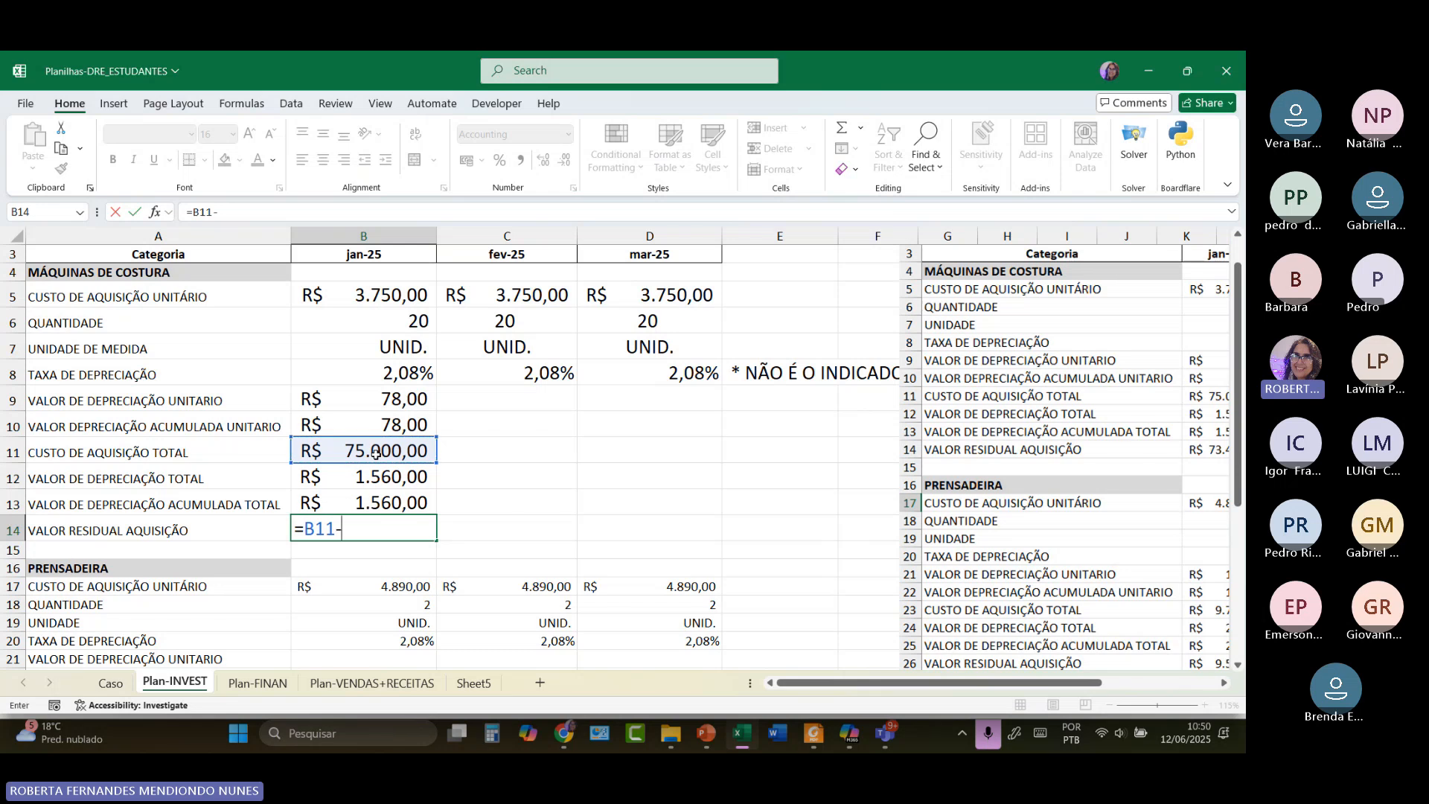
left_click(379, 500)
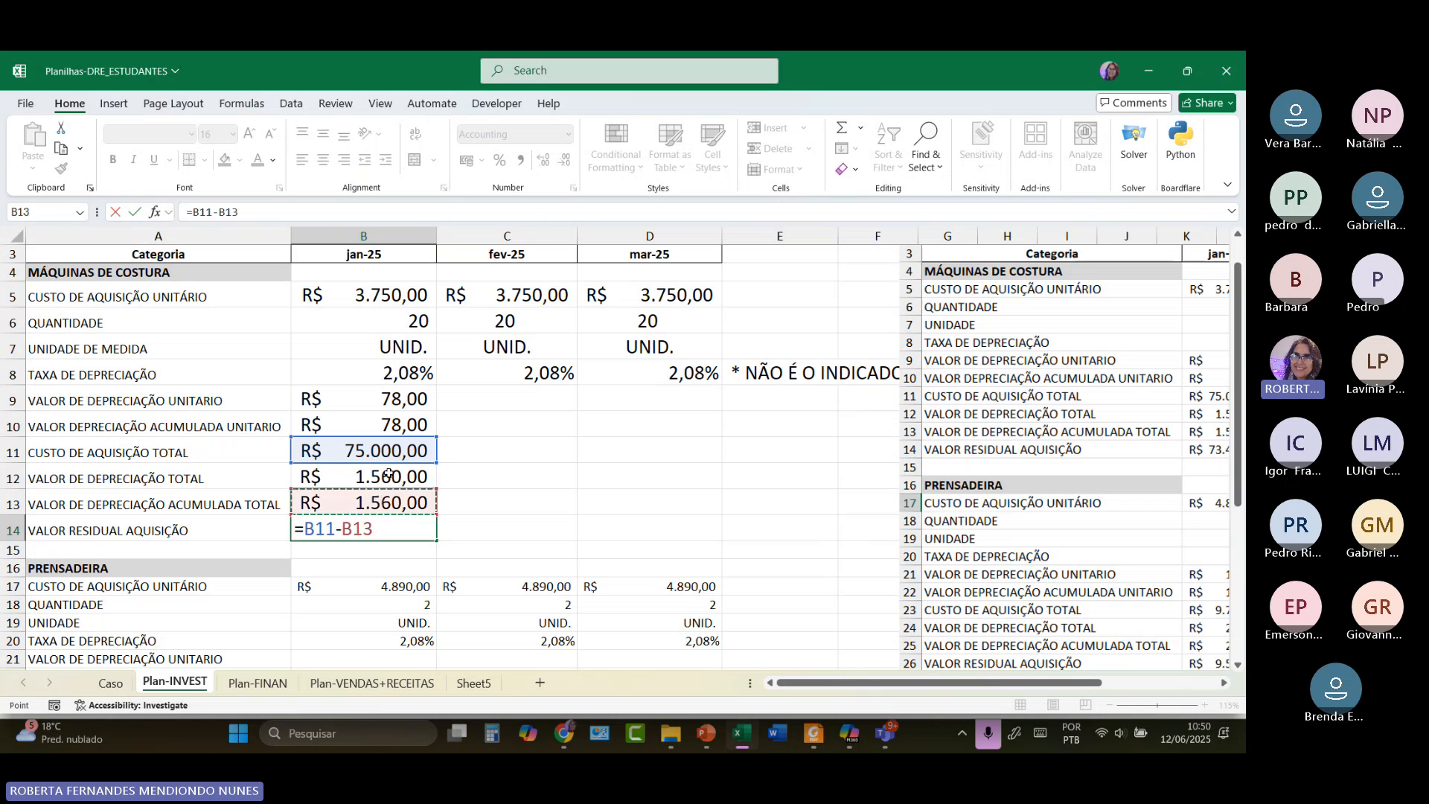
key("Return")
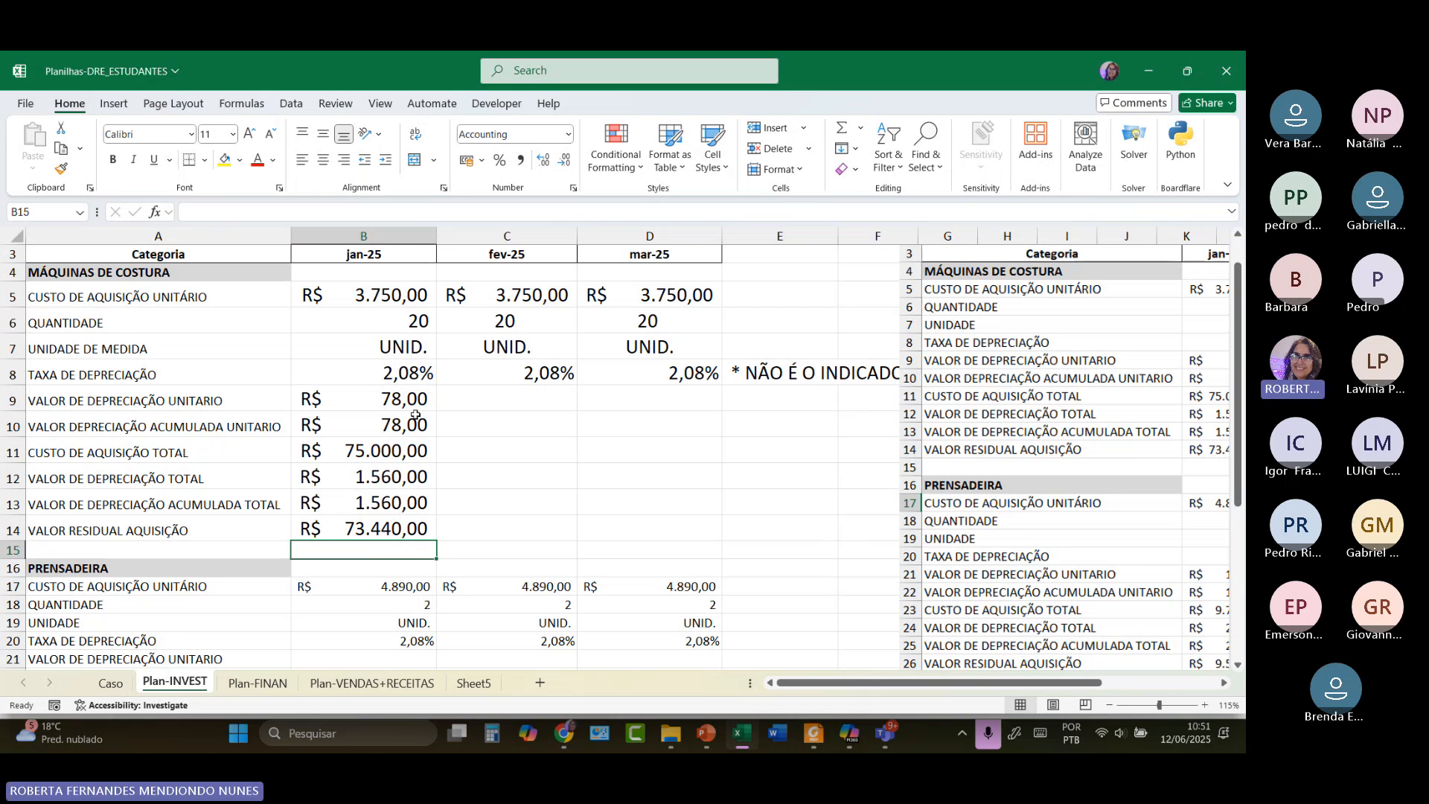
left_click(468, 394)
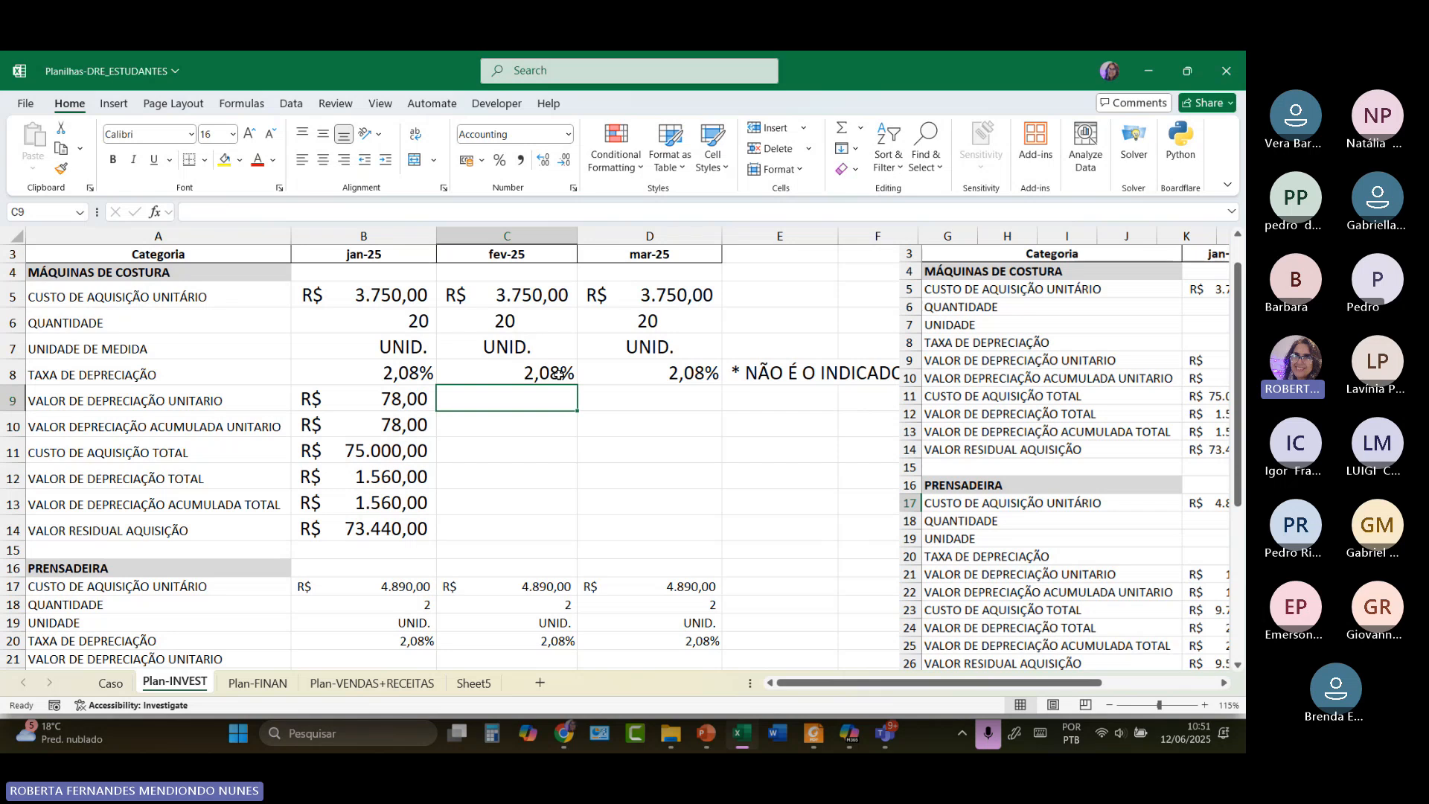
left_click(423, 399)
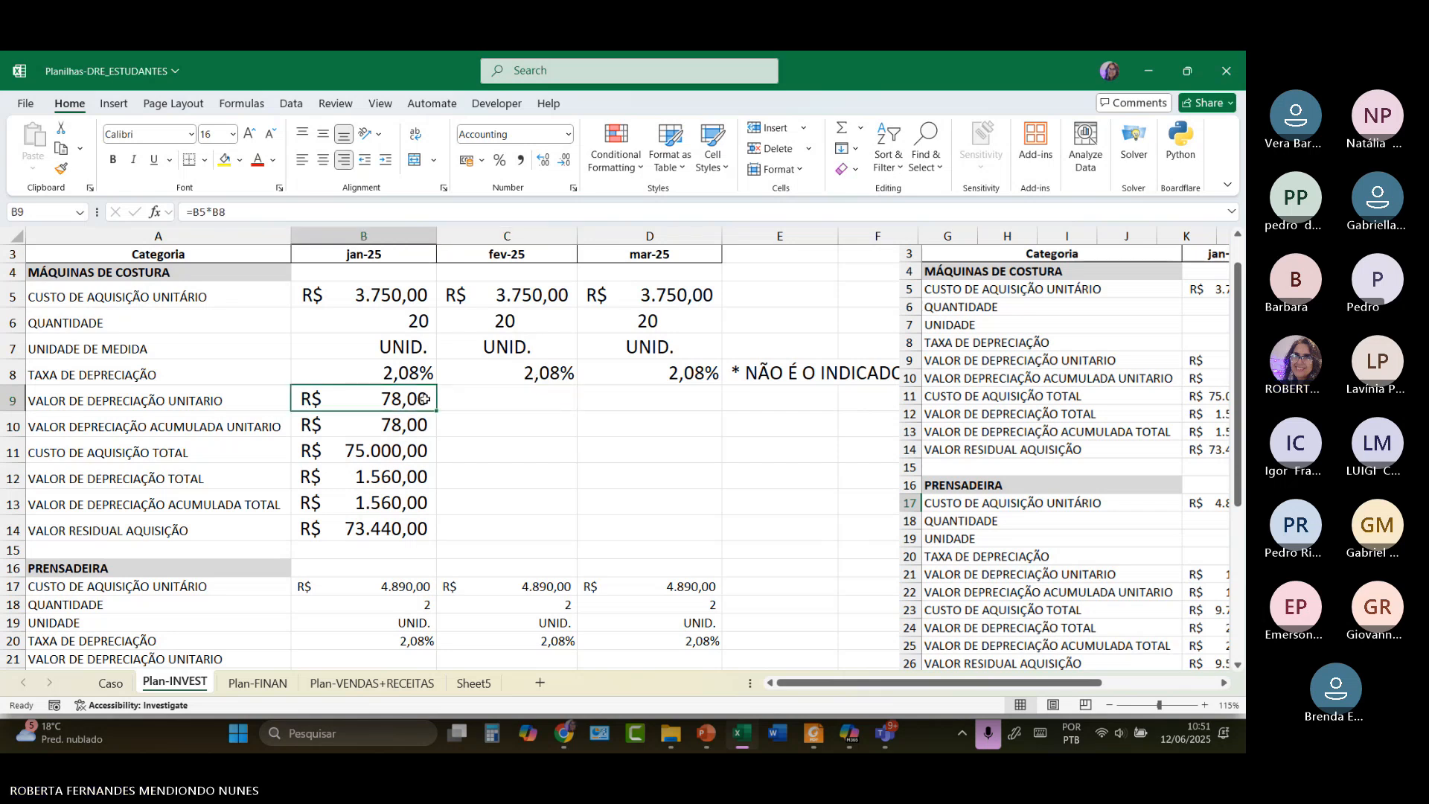
double_click(423, 399)
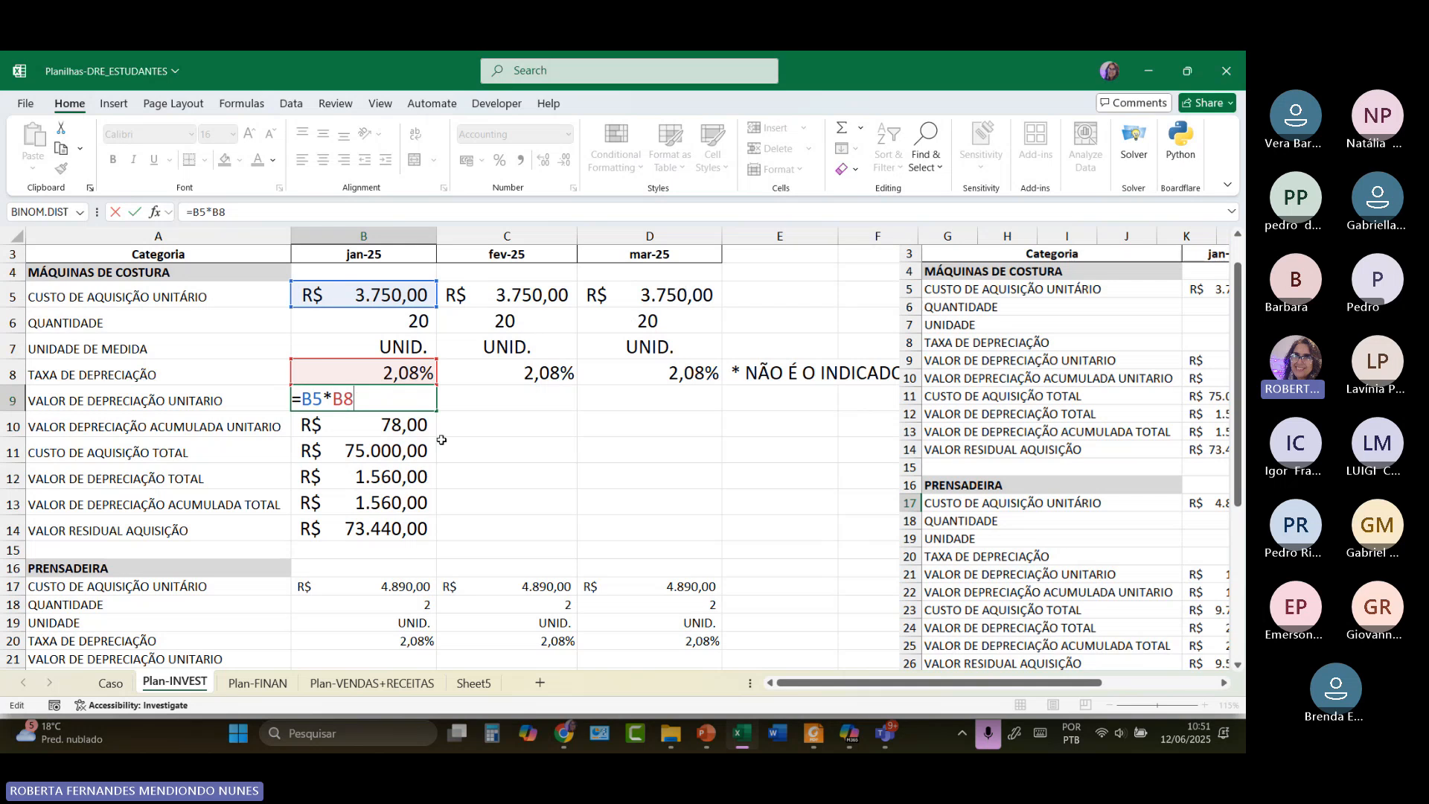
key("Return")
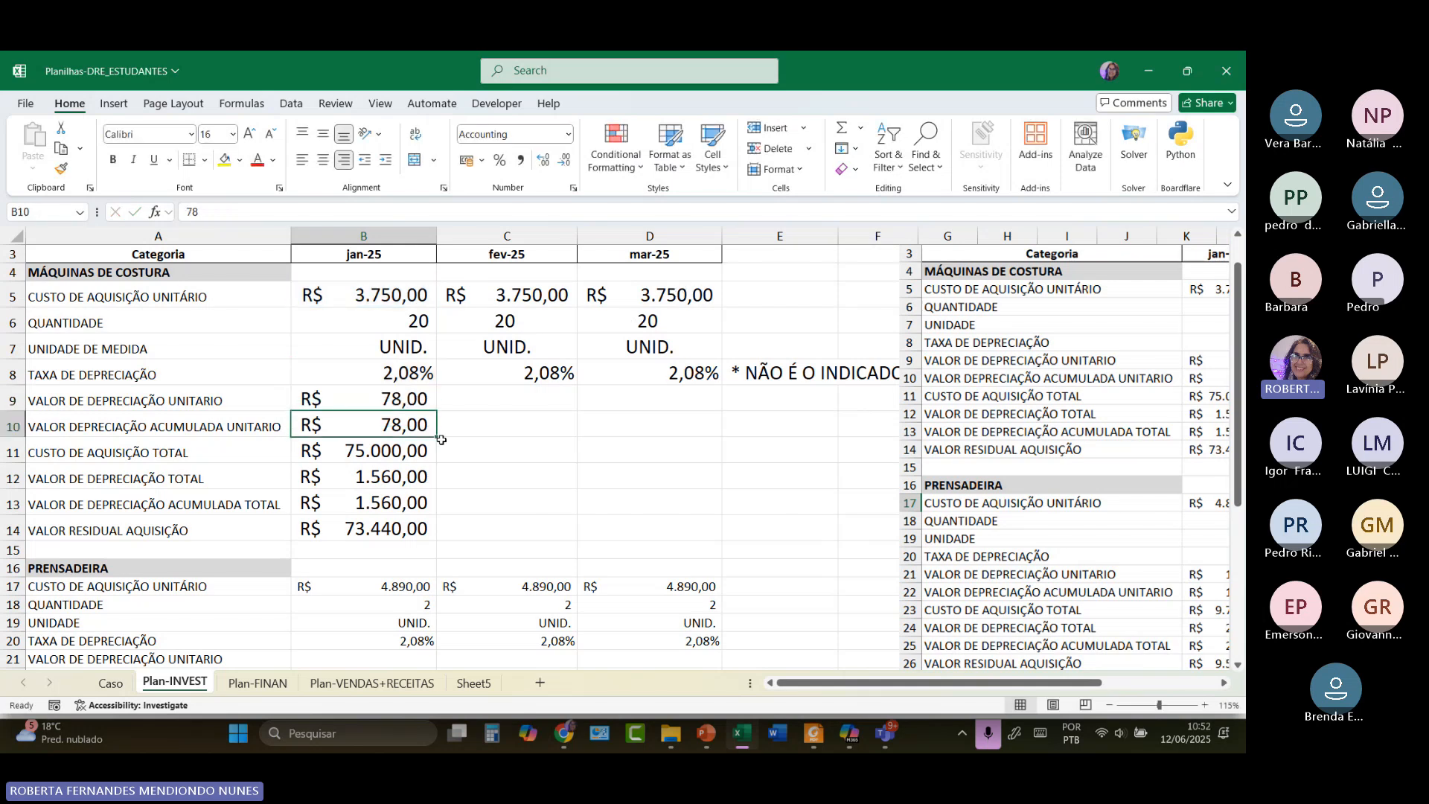
Fill the B9 unit depreciation formula across C9 and D9, each showing R$ 78,00.
left_click(425, 403)
left_click_drag(438, 410, 545, 403)
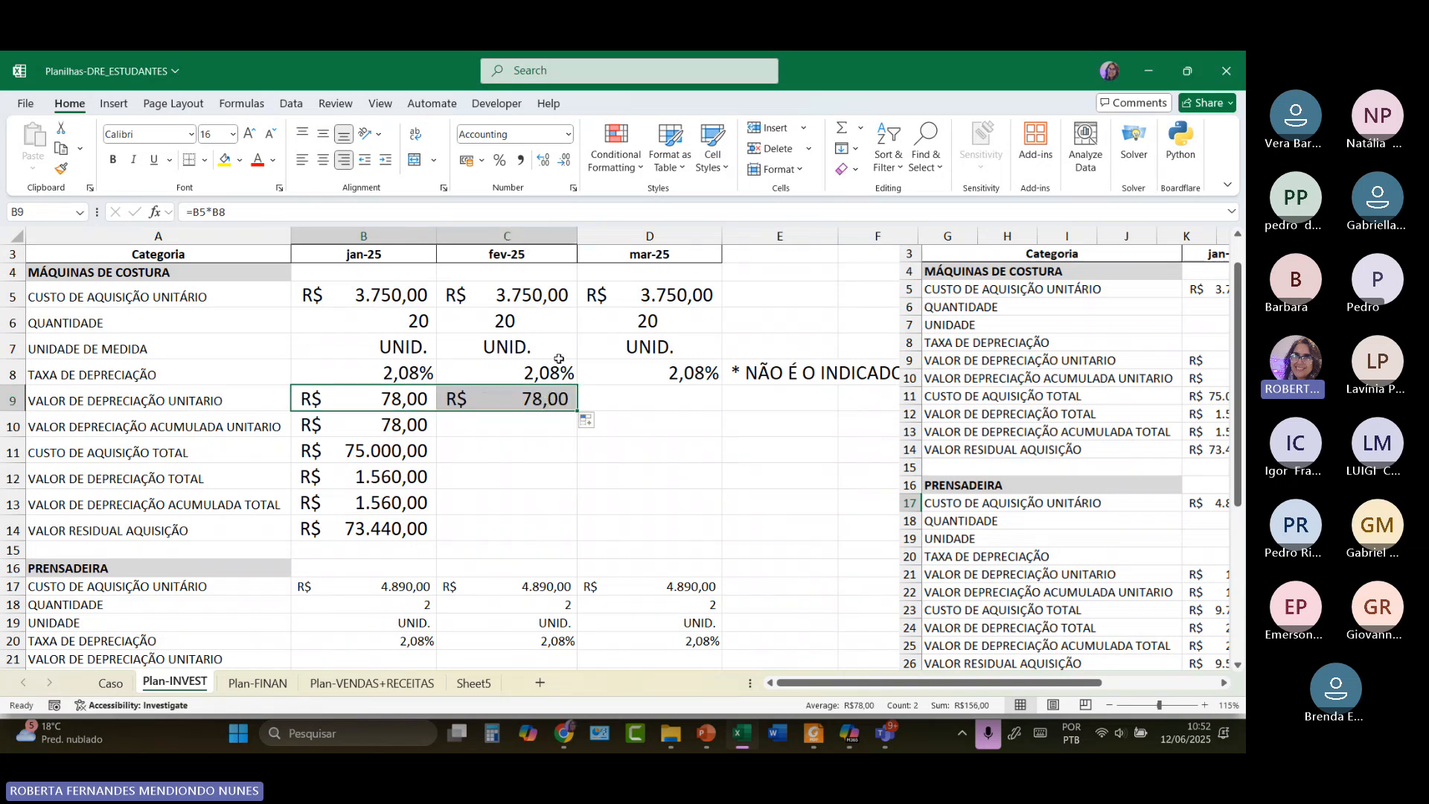
left_click_drag(578, 412, 691, 416)
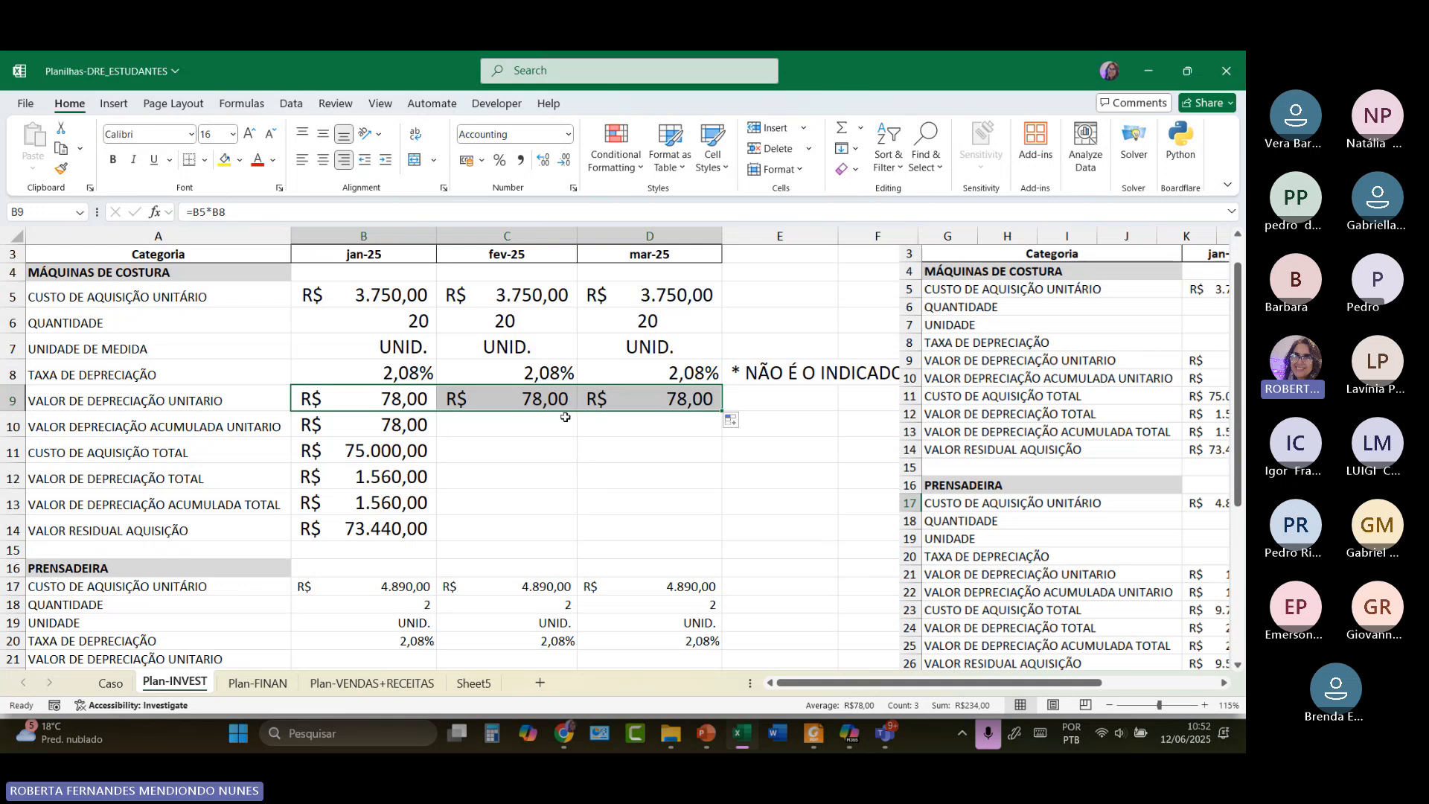
left_click(162, 426)
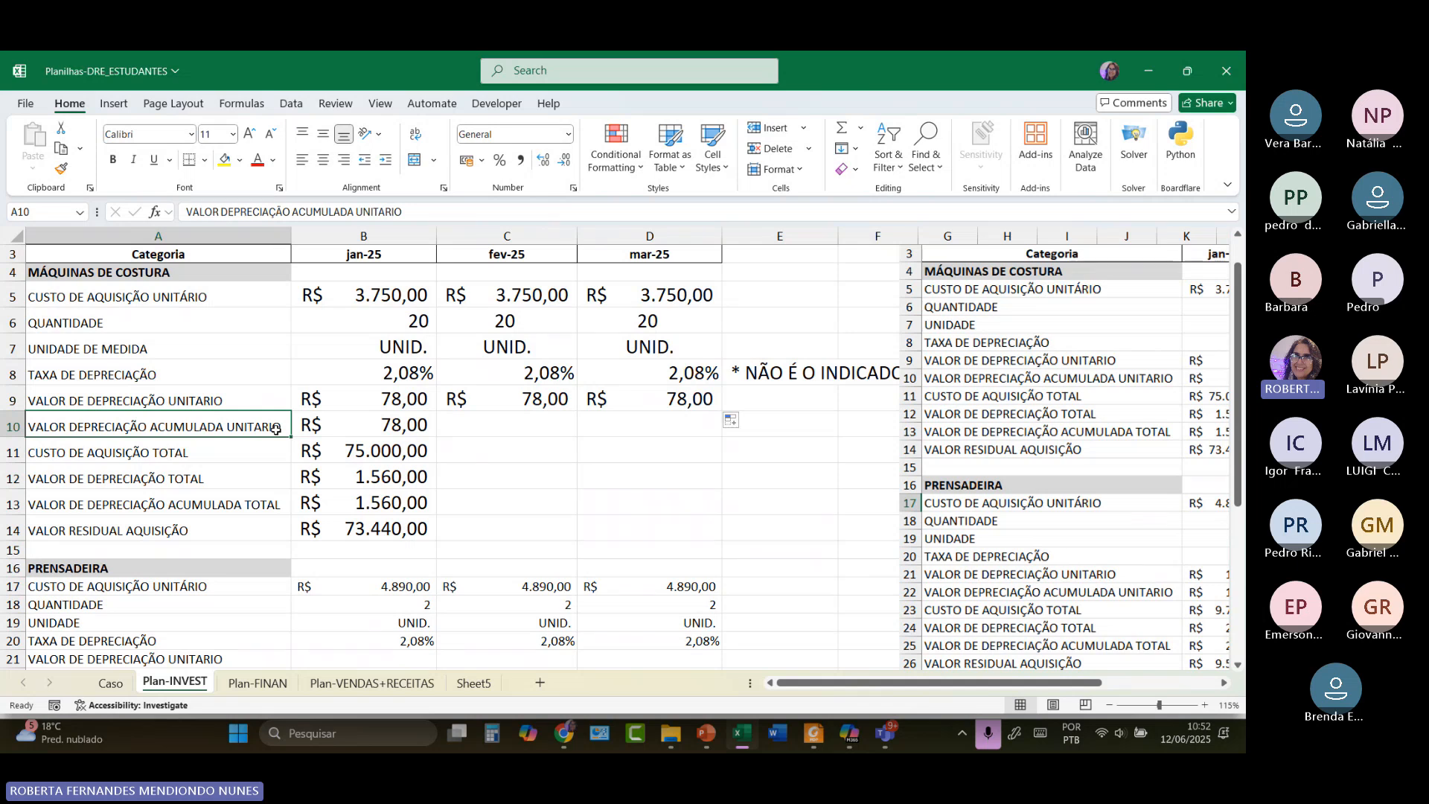
Enter =B10+C9 in C10 so February's accumulated depreciation shows R$ 156,00.
left_click(446, 429)
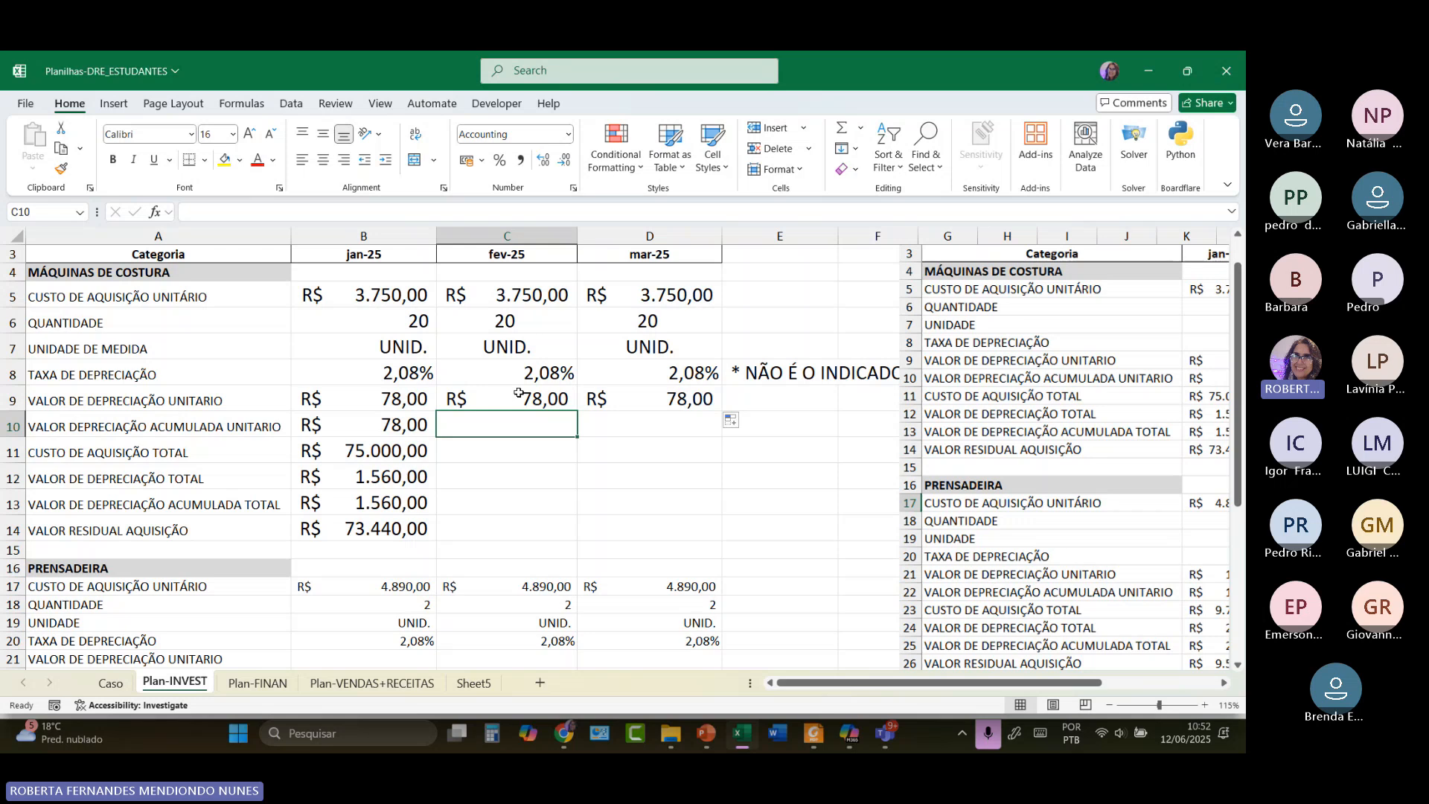
type("=")
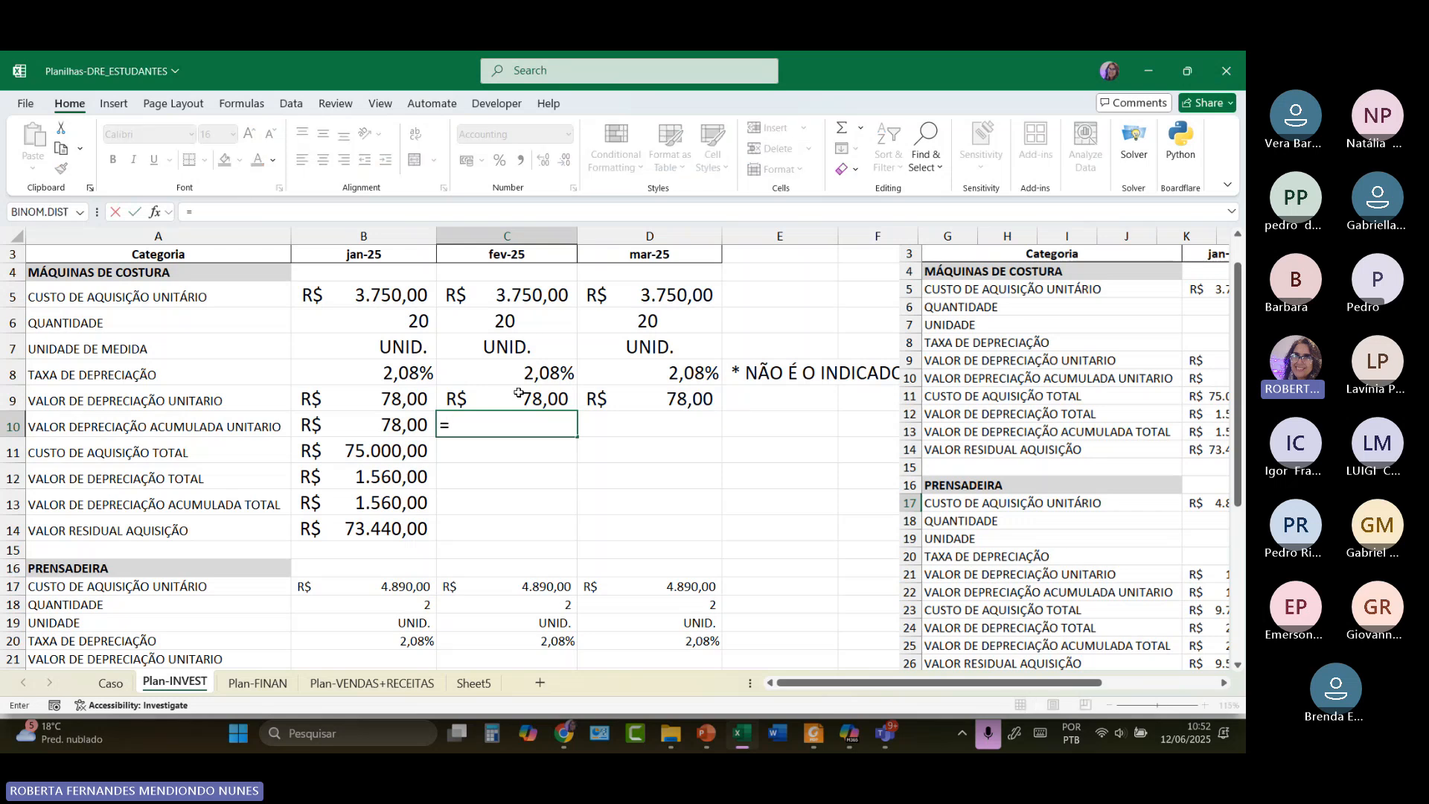
left_click(409, 431)
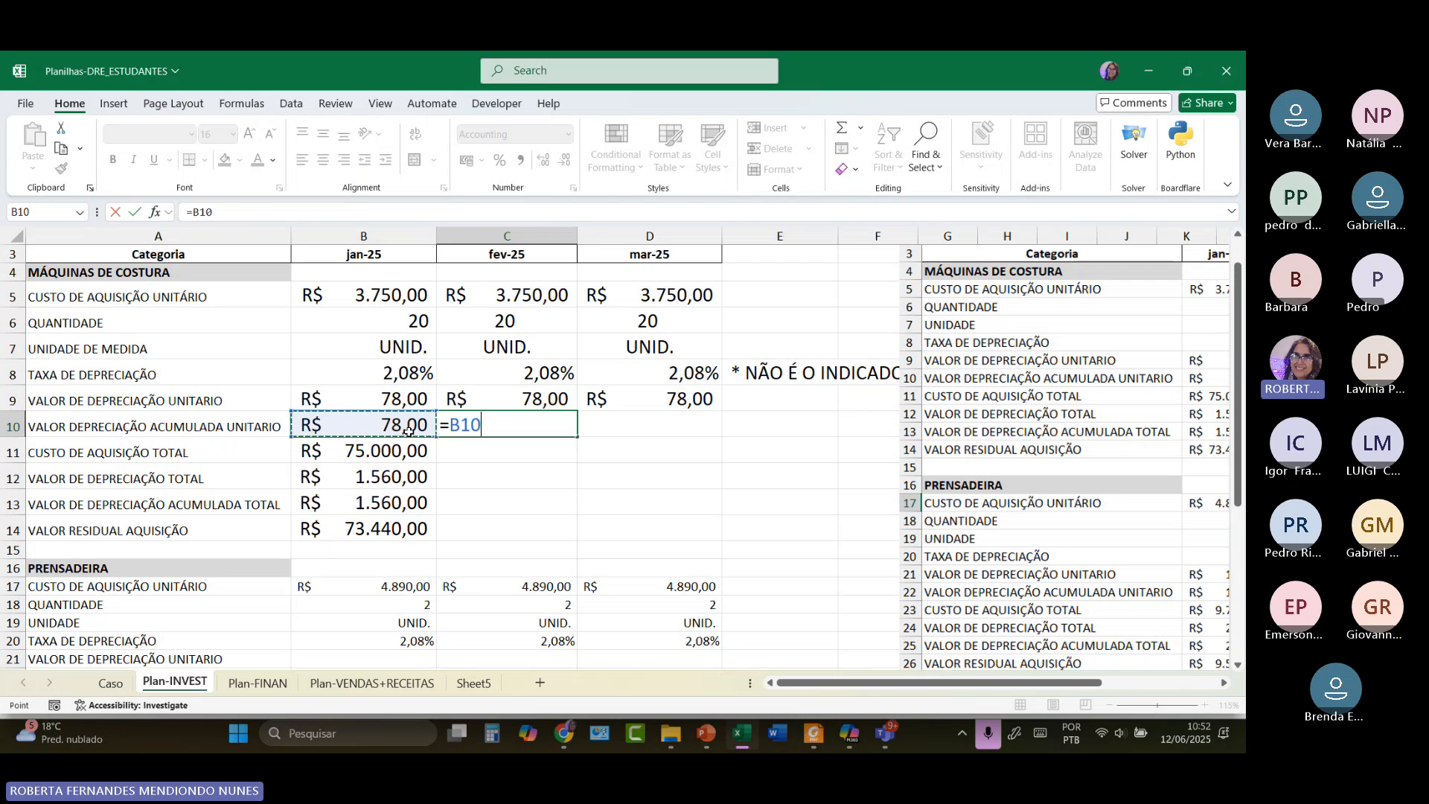
type("+")
left_click(504, 395)
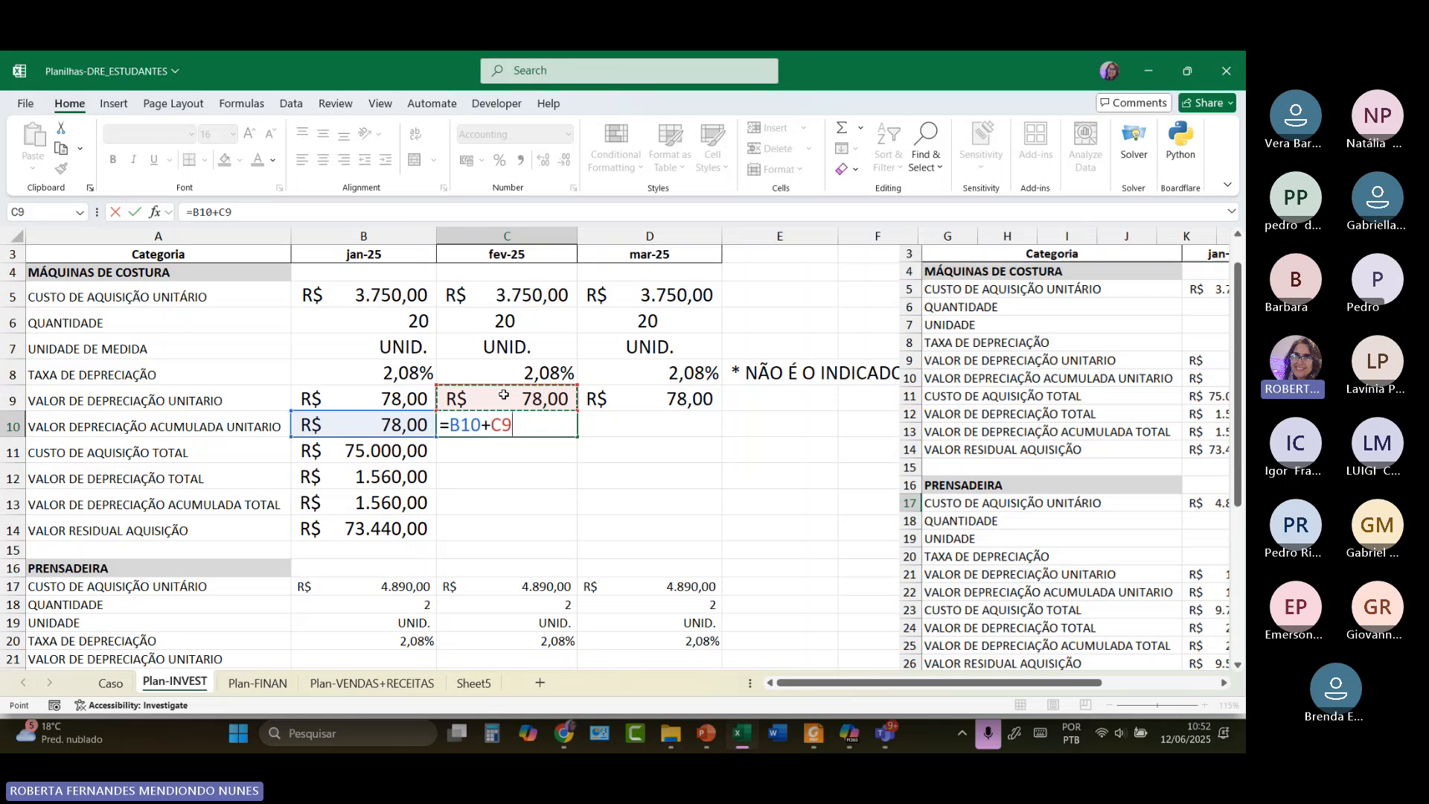
key("Return")
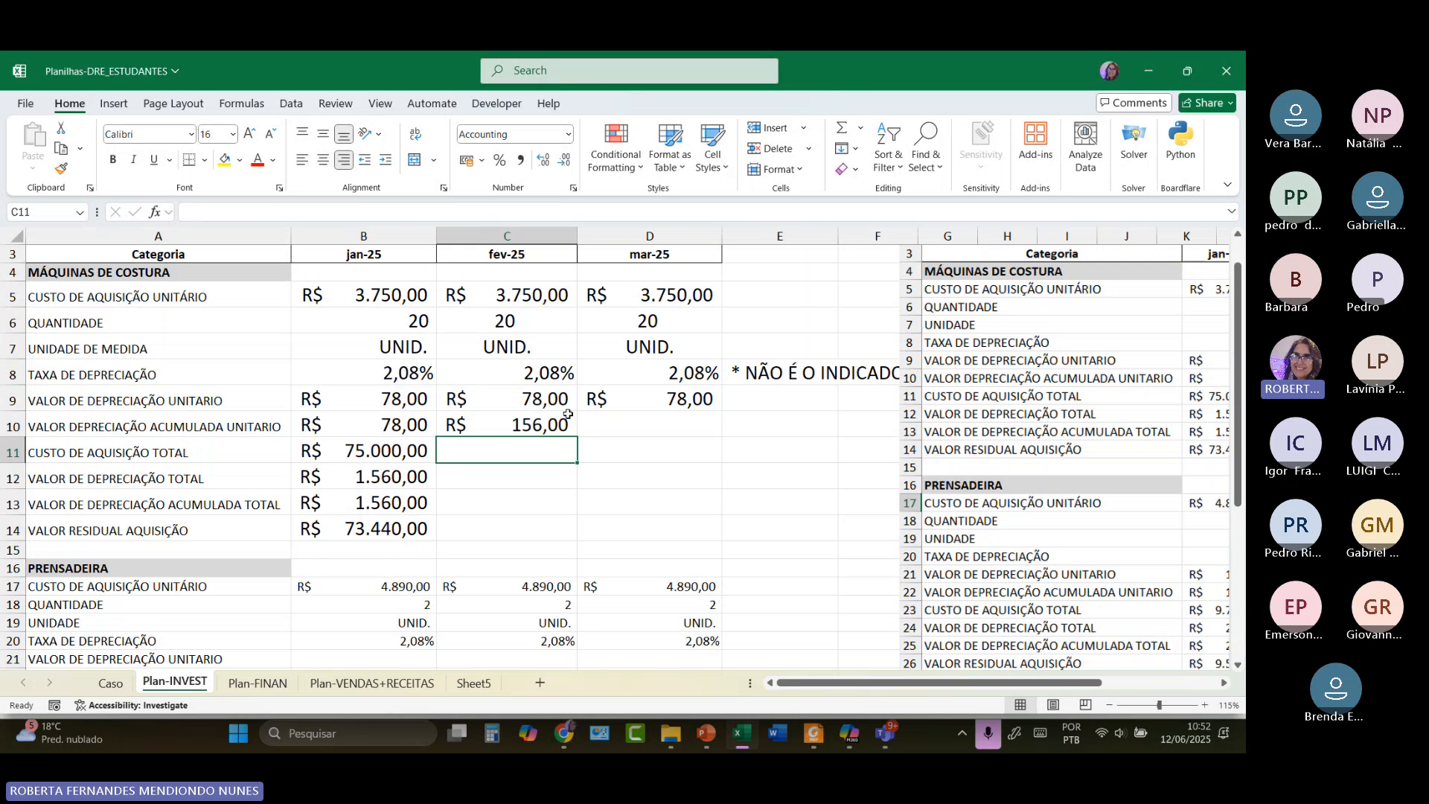
left_click(541, 426)
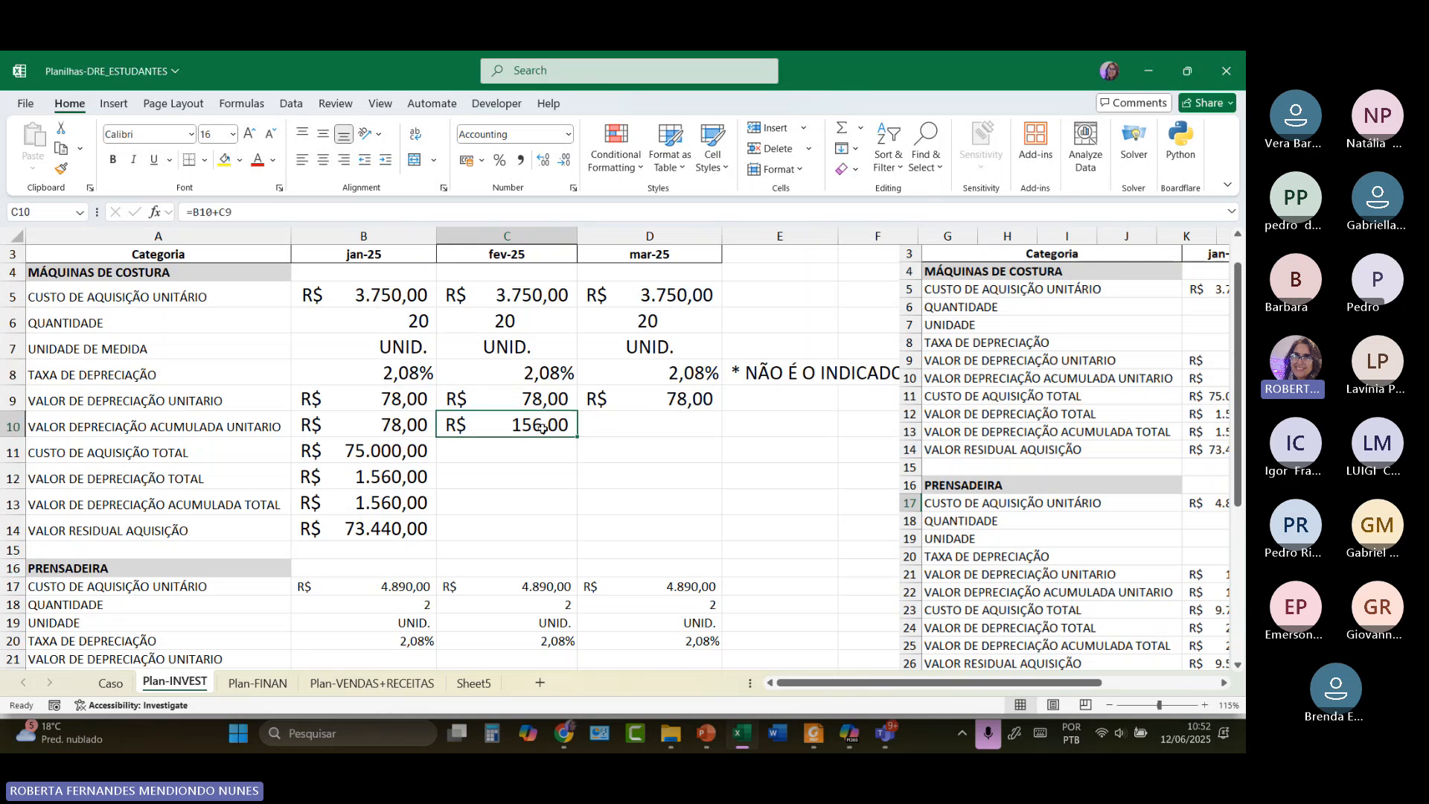
double_click(541, 425)
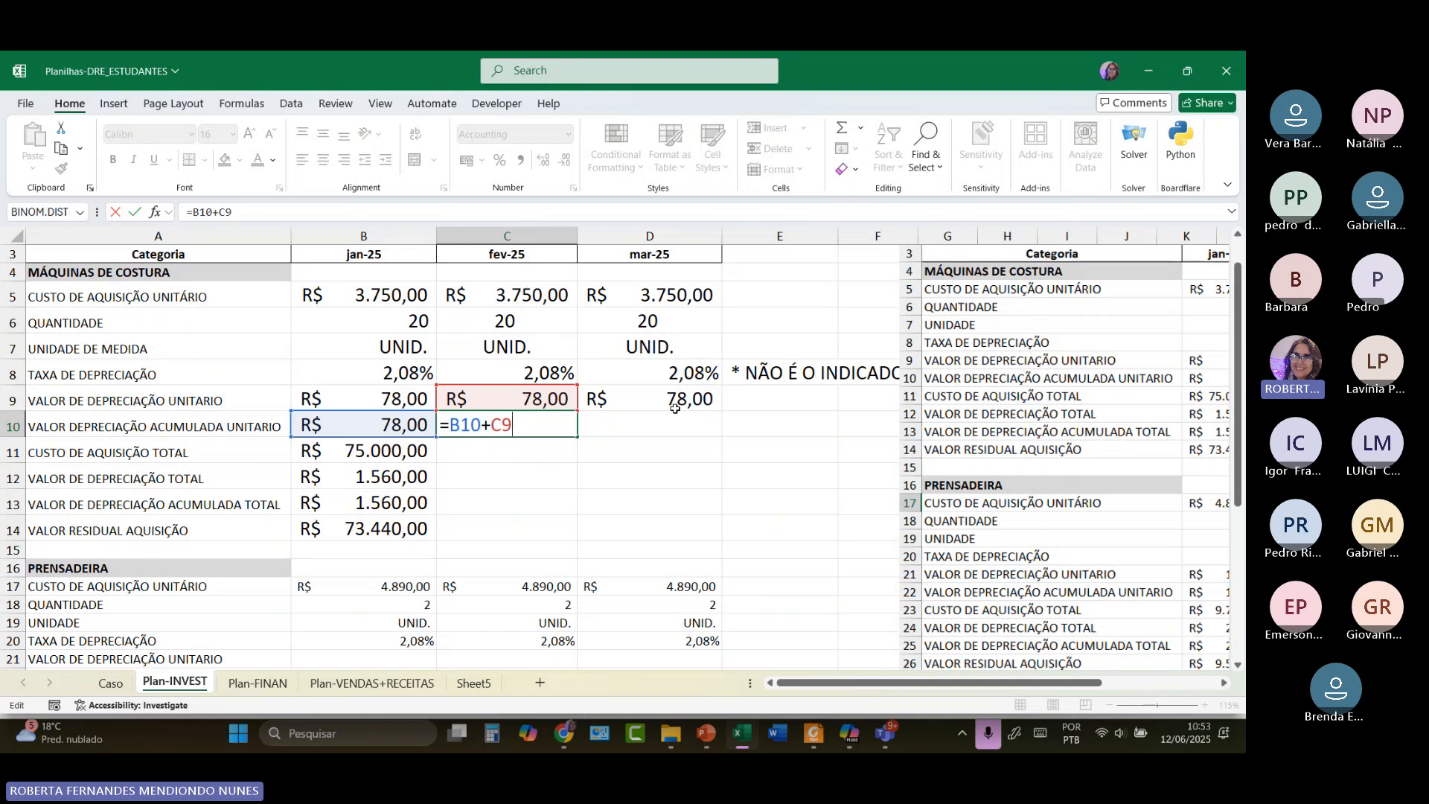
left_click(549, 453)
left_click(552, 430)
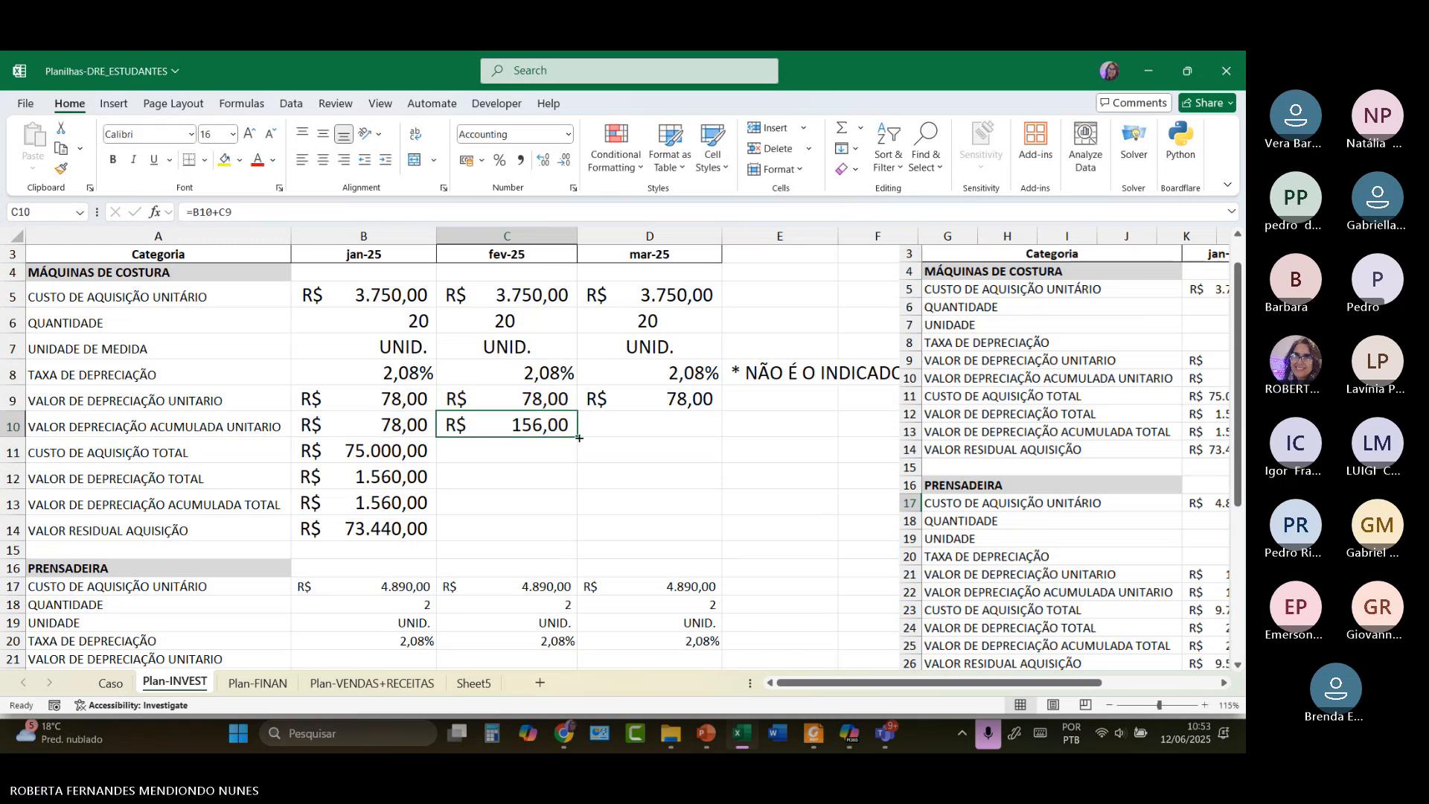
Fill March's accumulated unit depreciation (R$ 234,00), then show January's total cost formula =B6*B5.
mouse_move(577, 436)
left_mouse_down()
mouse_move(607, 437)
mouse_move(572, 437)
left_mouse_up()
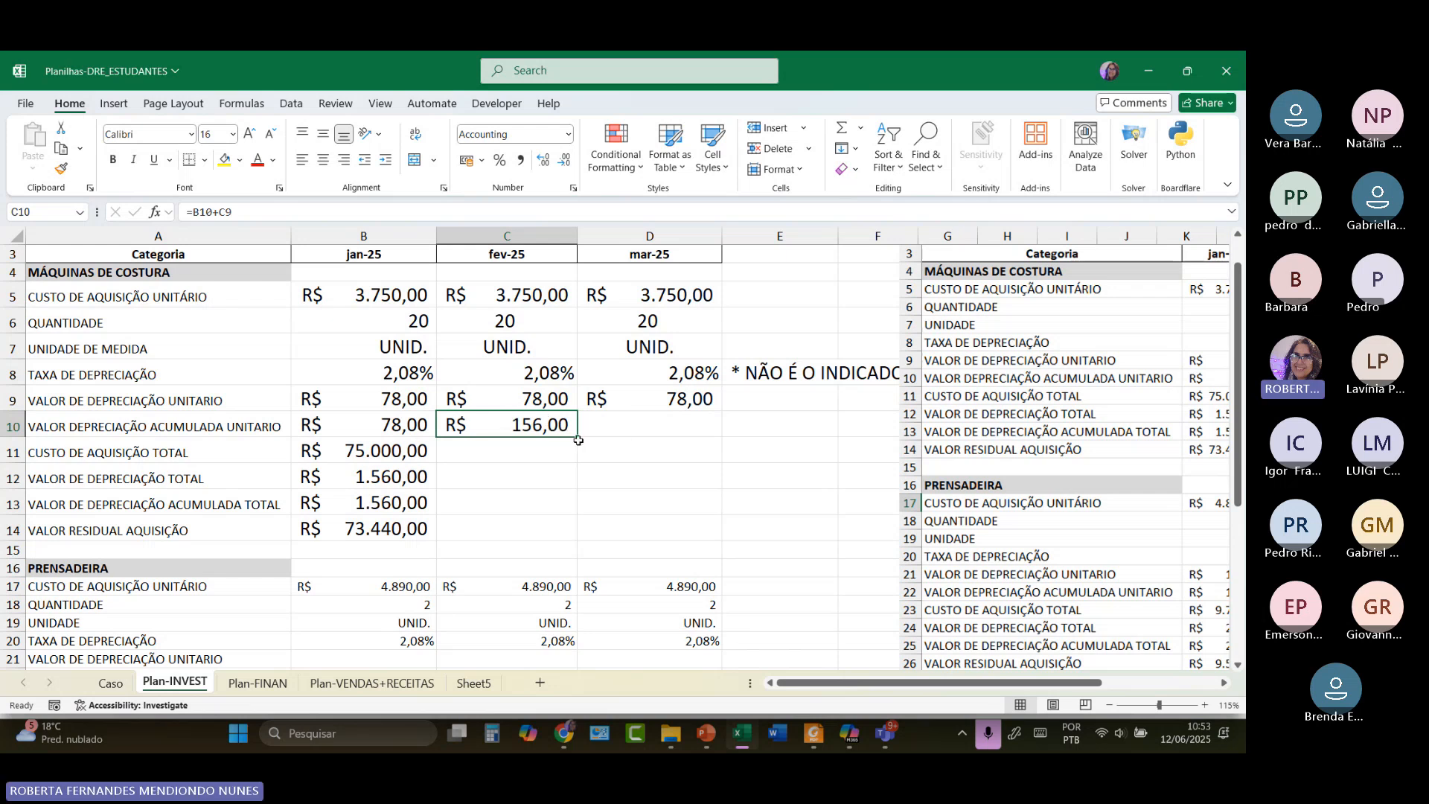
left_click_drag(577, 439, 683, 428)
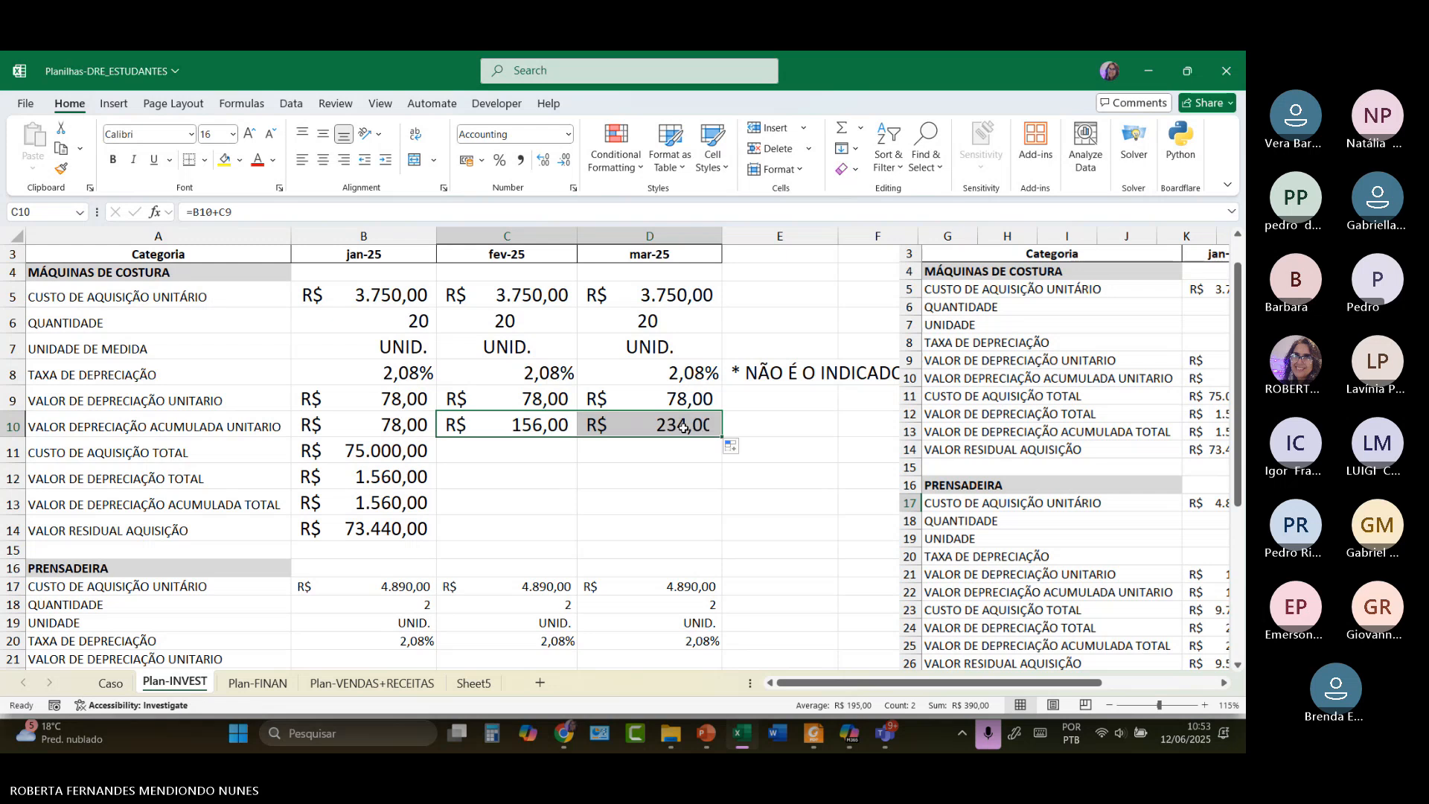
left_click(679, 453)
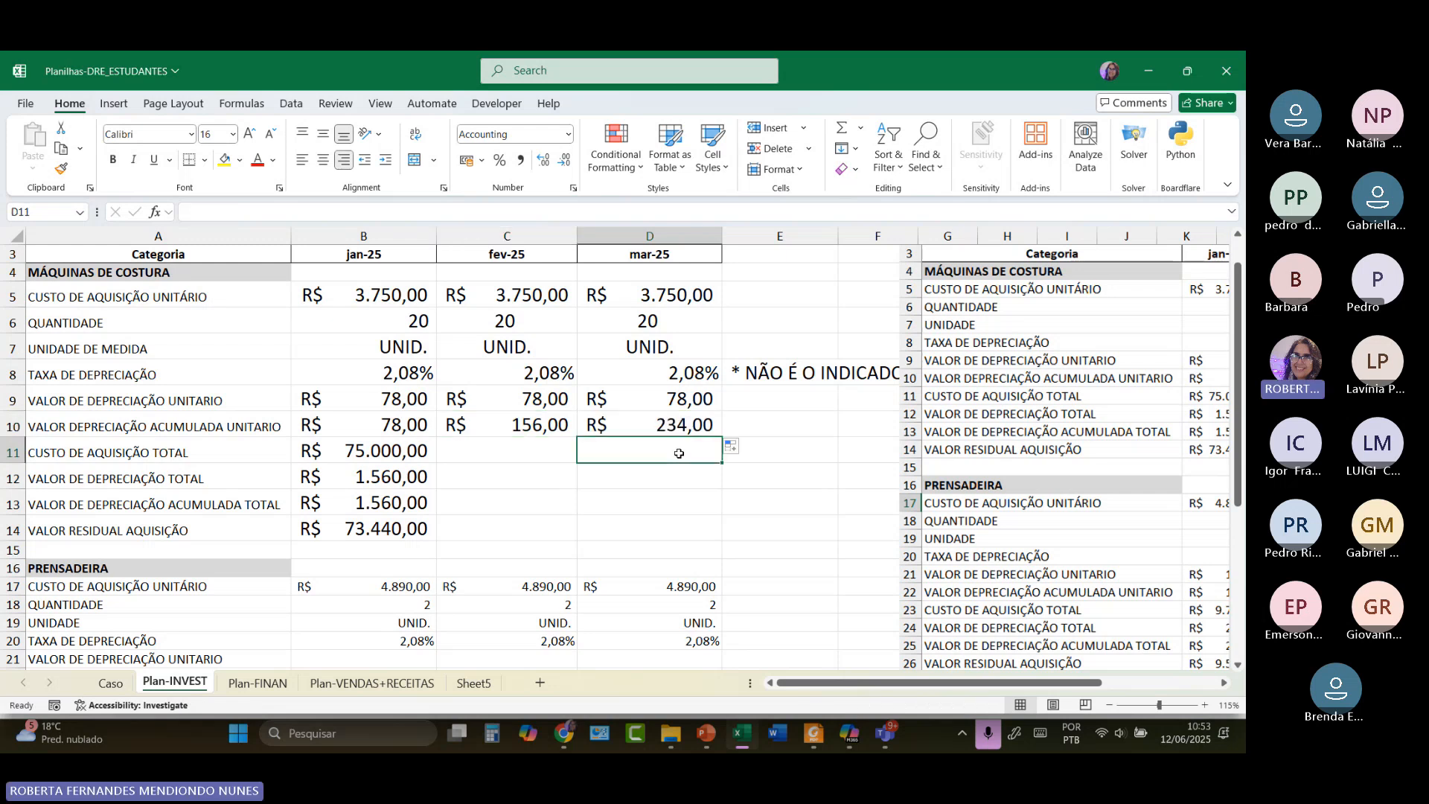
double_click(673, 422)
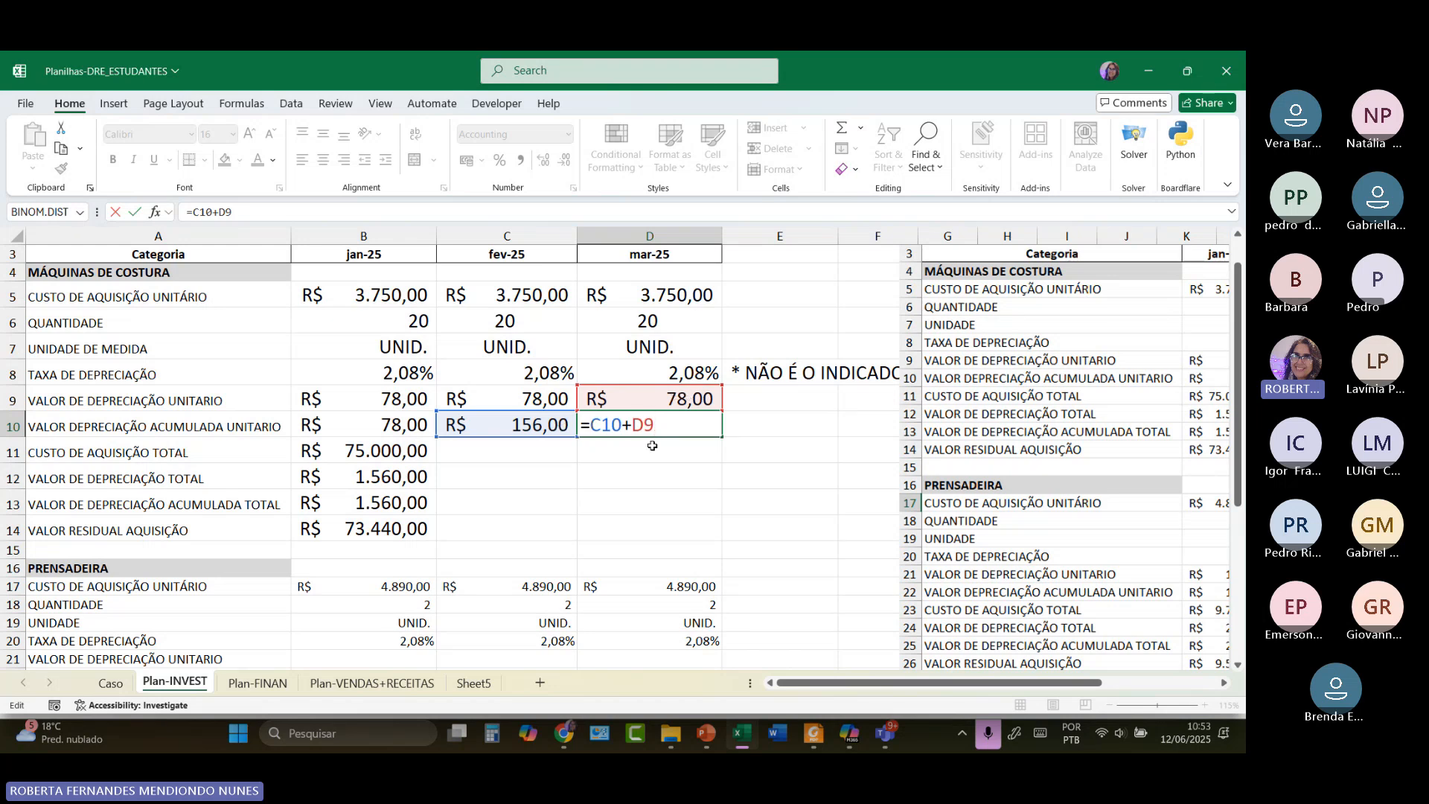
key("Return")
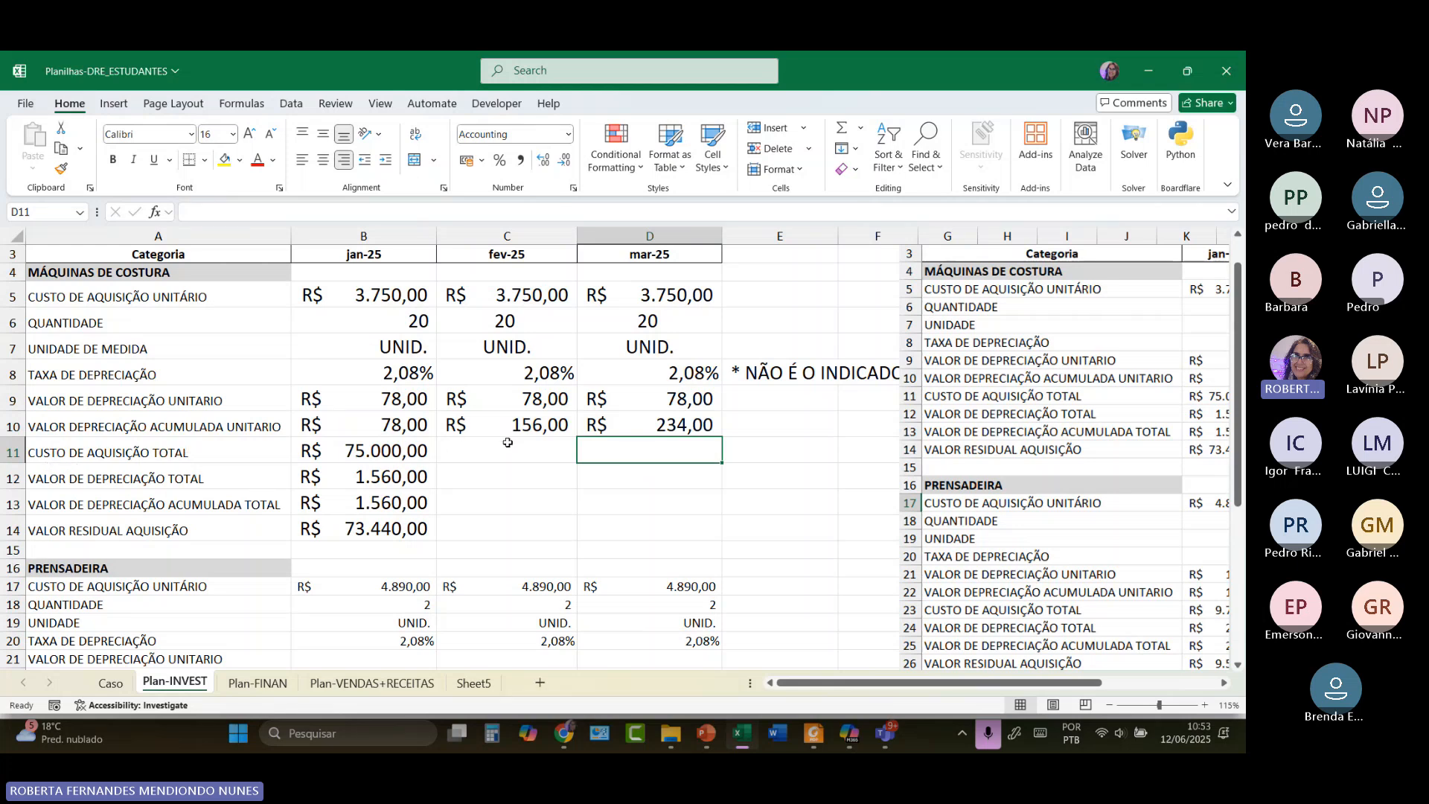
left_click(494, 454)
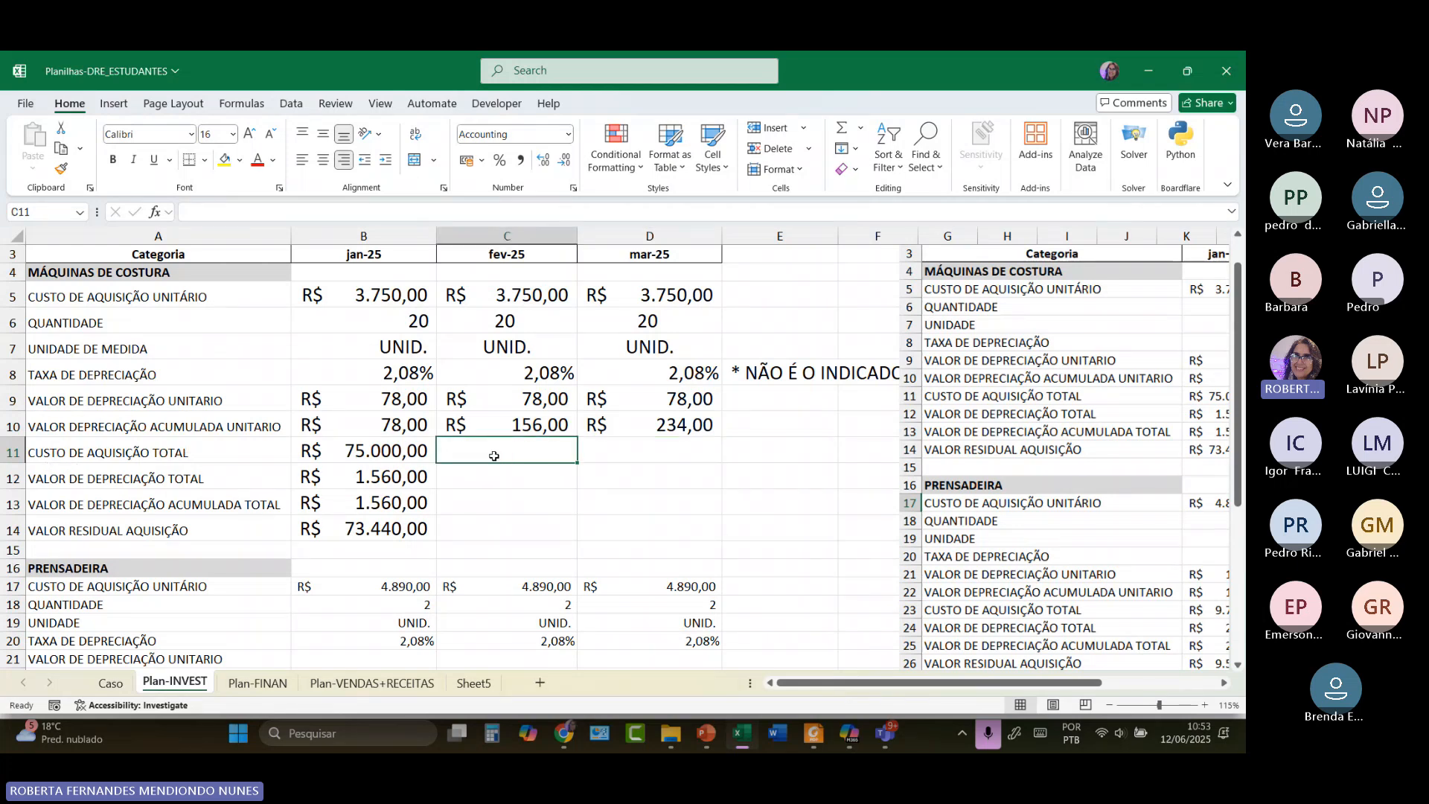
double_click(402, 452)
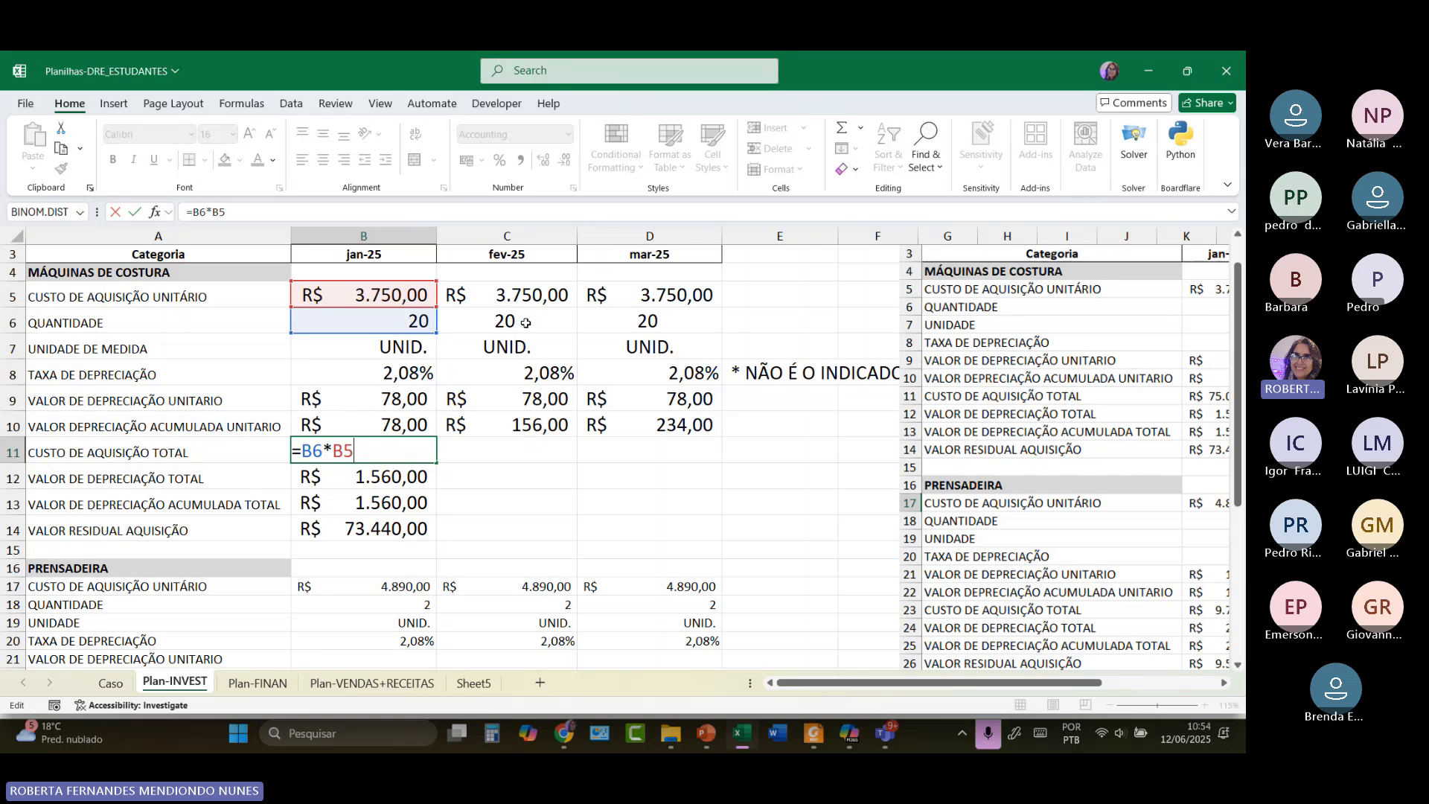
Copy B11's quantity-times-unit-cost formula into C11:D11, each showing R$ 75.000,00.
left_click(538, 293)
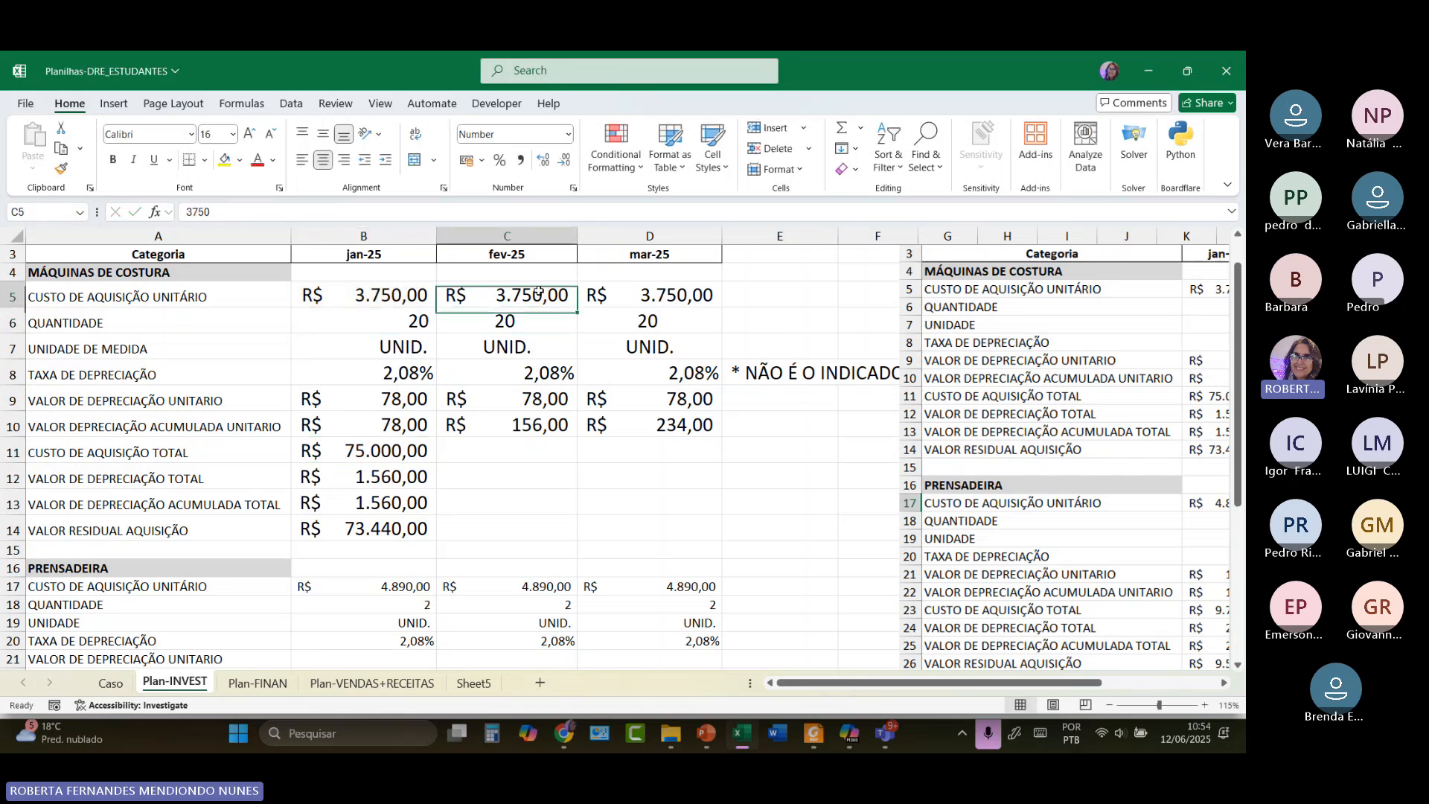
left_click(633, 314)
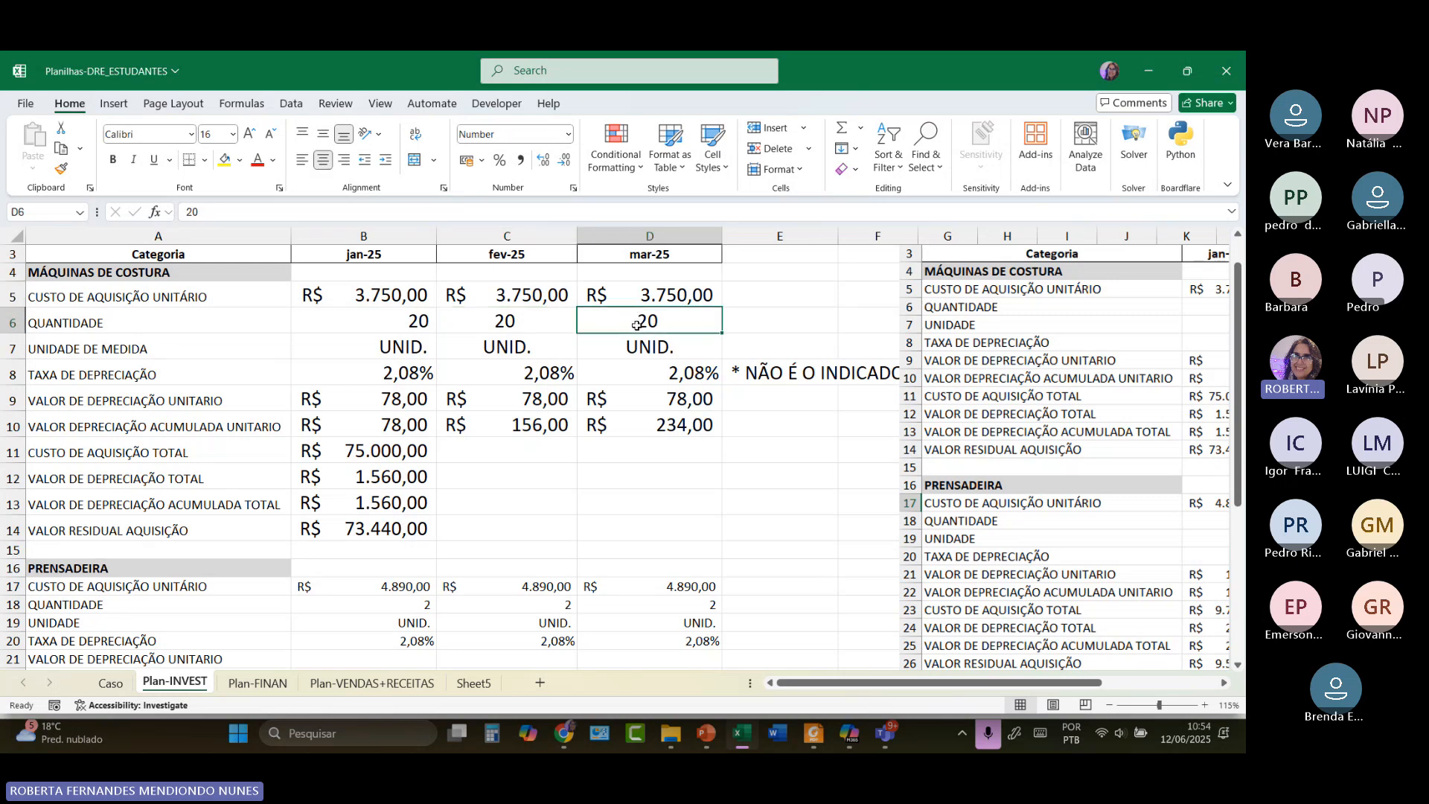
left_click(398, 455)
left_click_drag(439, 463, 707, 452)
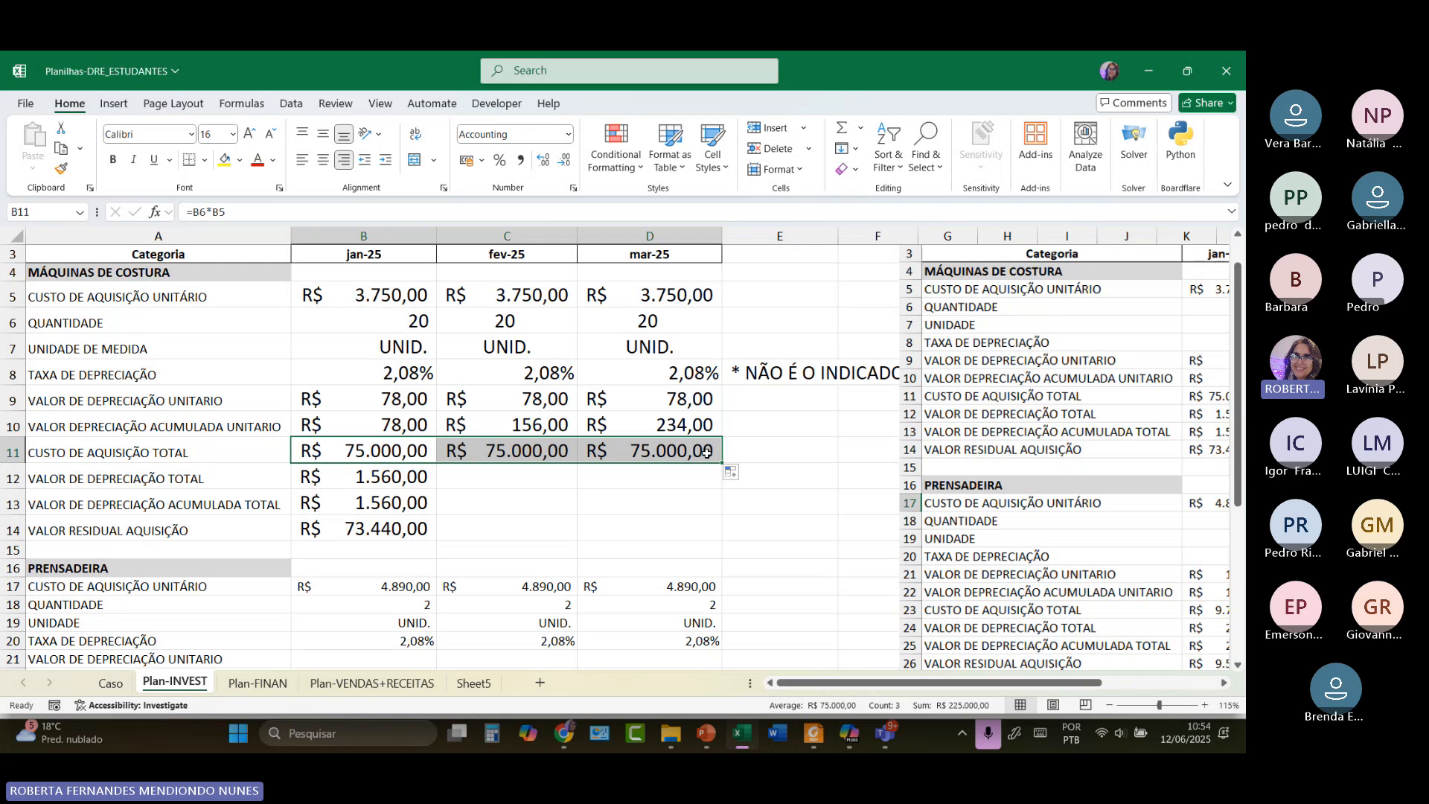
left_click(404, 457)
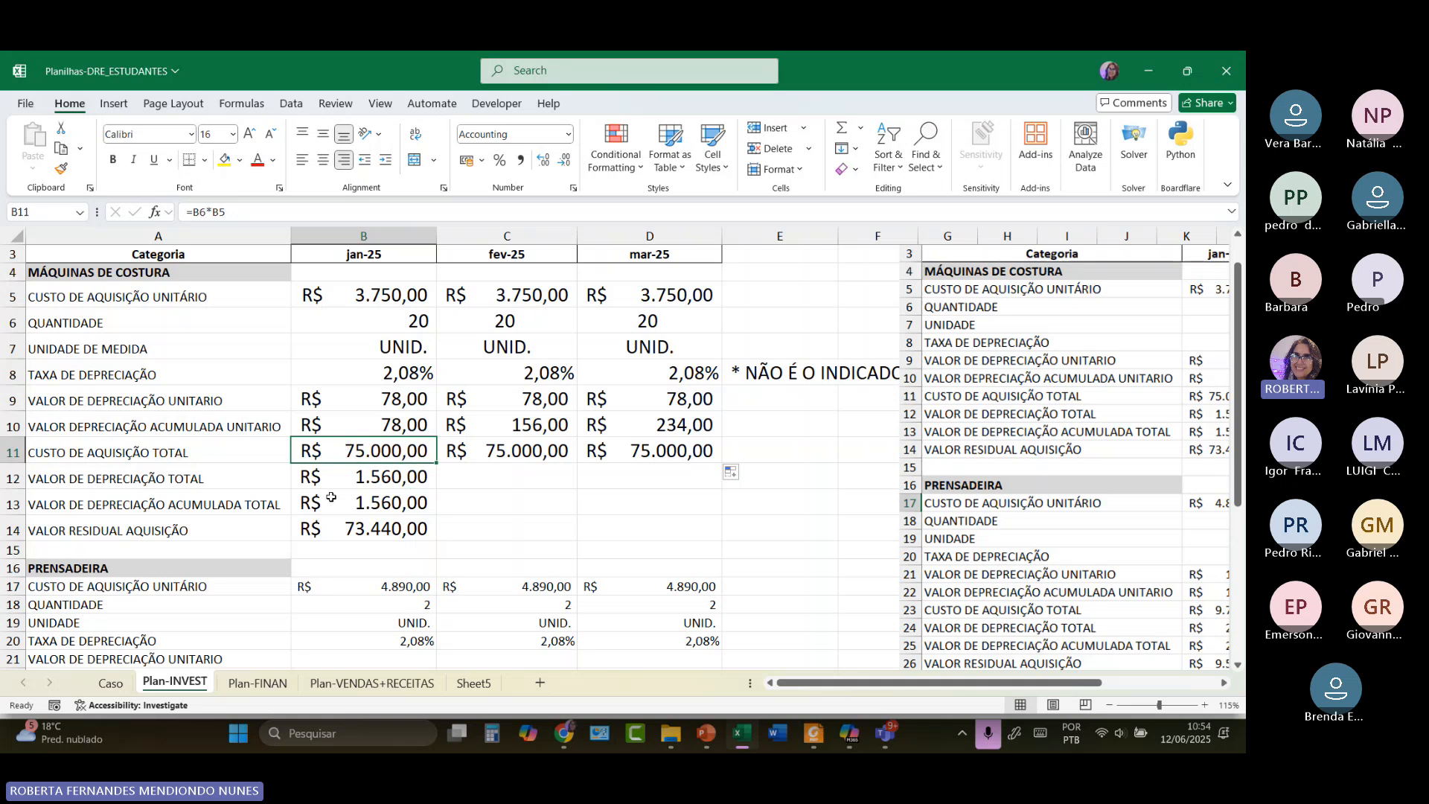
left_click(330, 473)
left_click(339, 452)
double_click(364, 453)
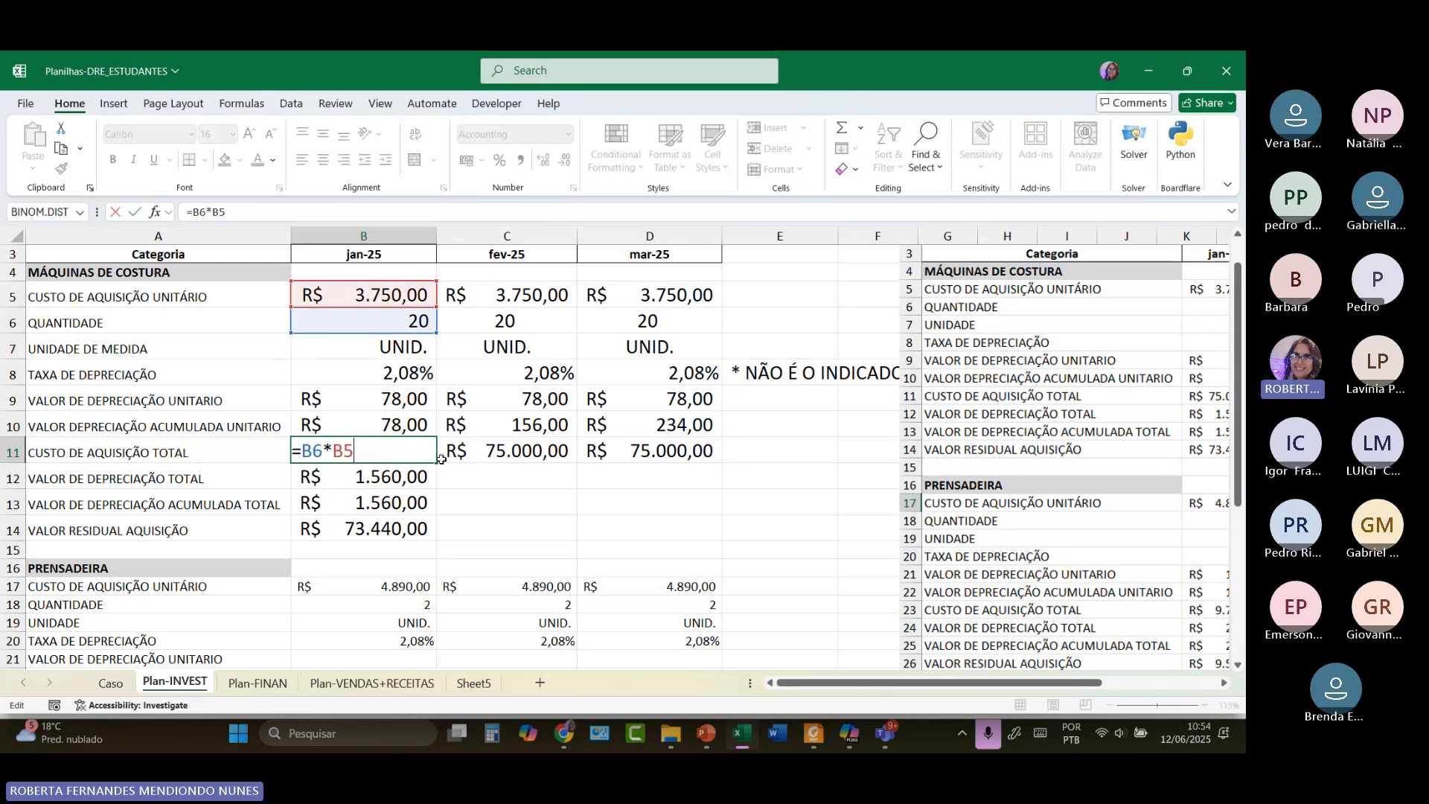
left_click_drag(438, 461, 566, 457)
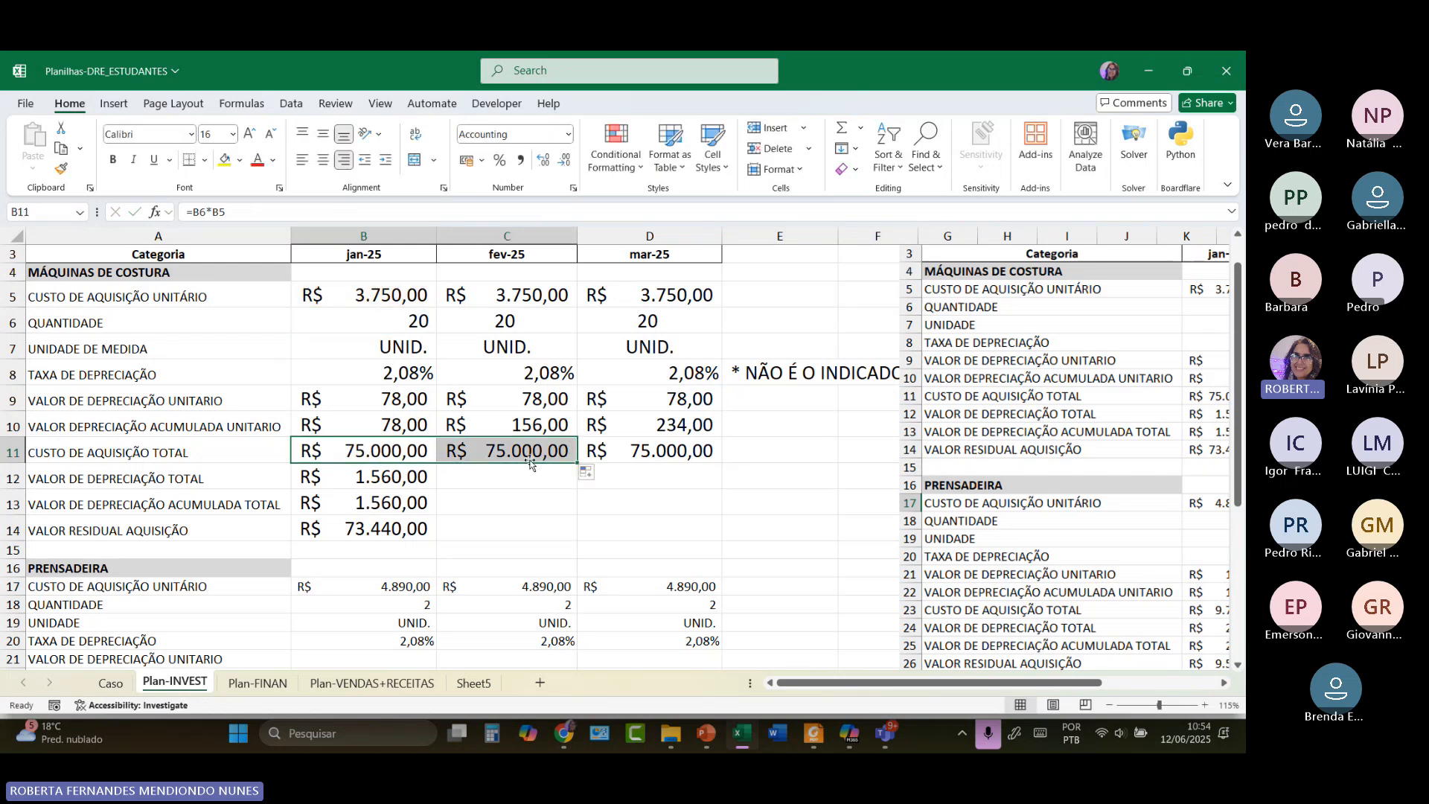
left_click(395, 456)
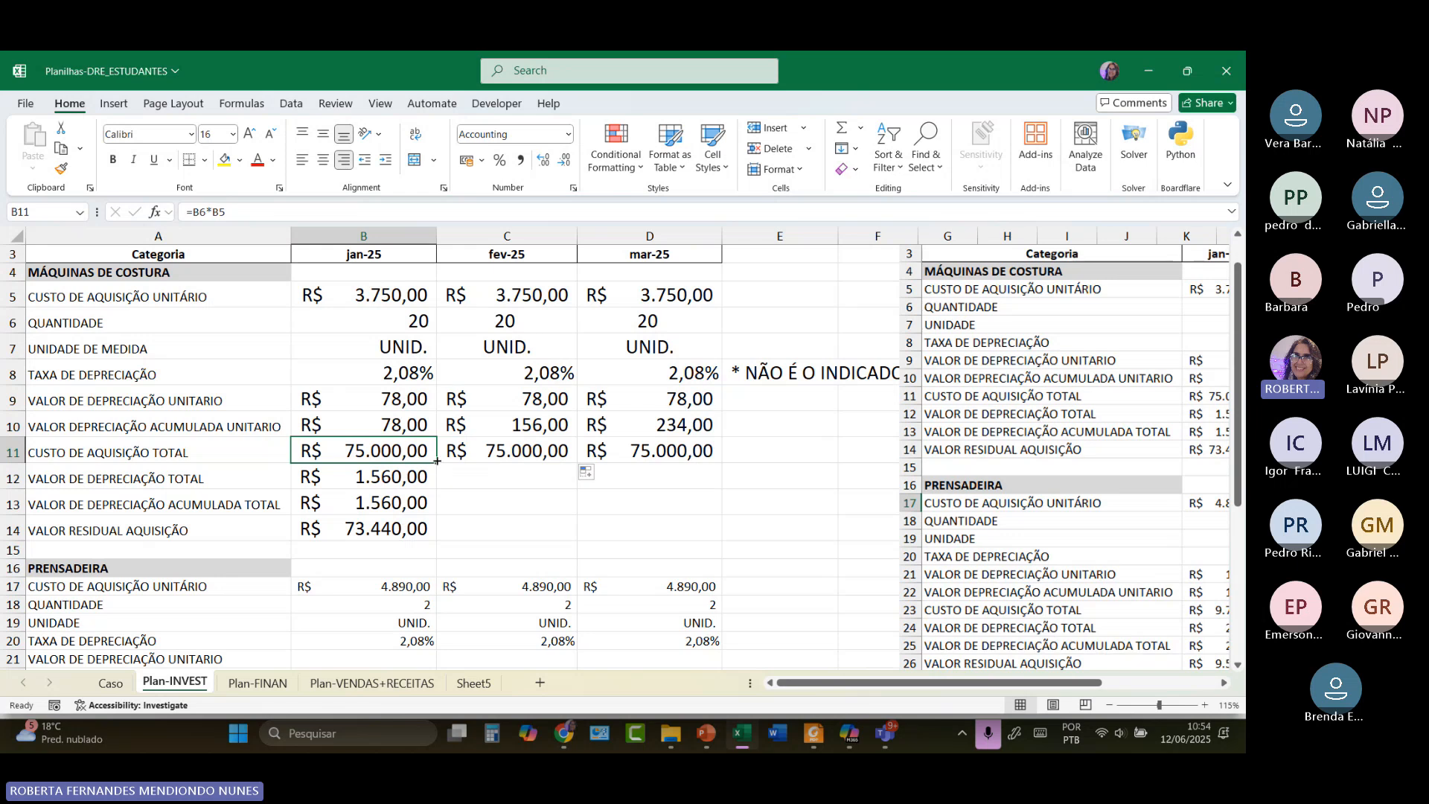
left_click_drag(436, 463, 720, 460)
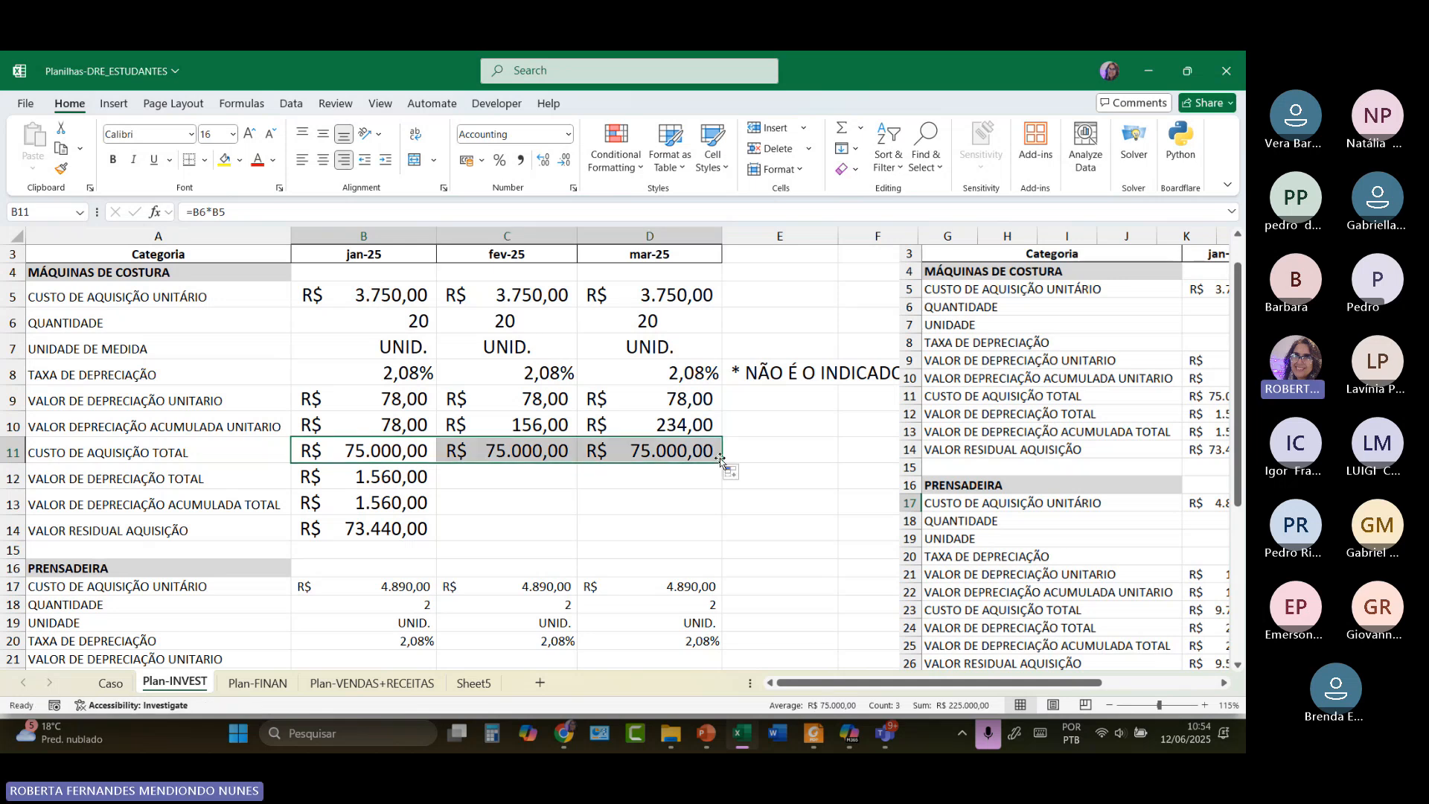
Check B12's =B9*B6 formula and fill it into C12:D12, each R$ 1.560,00.
left_click(391, 480)
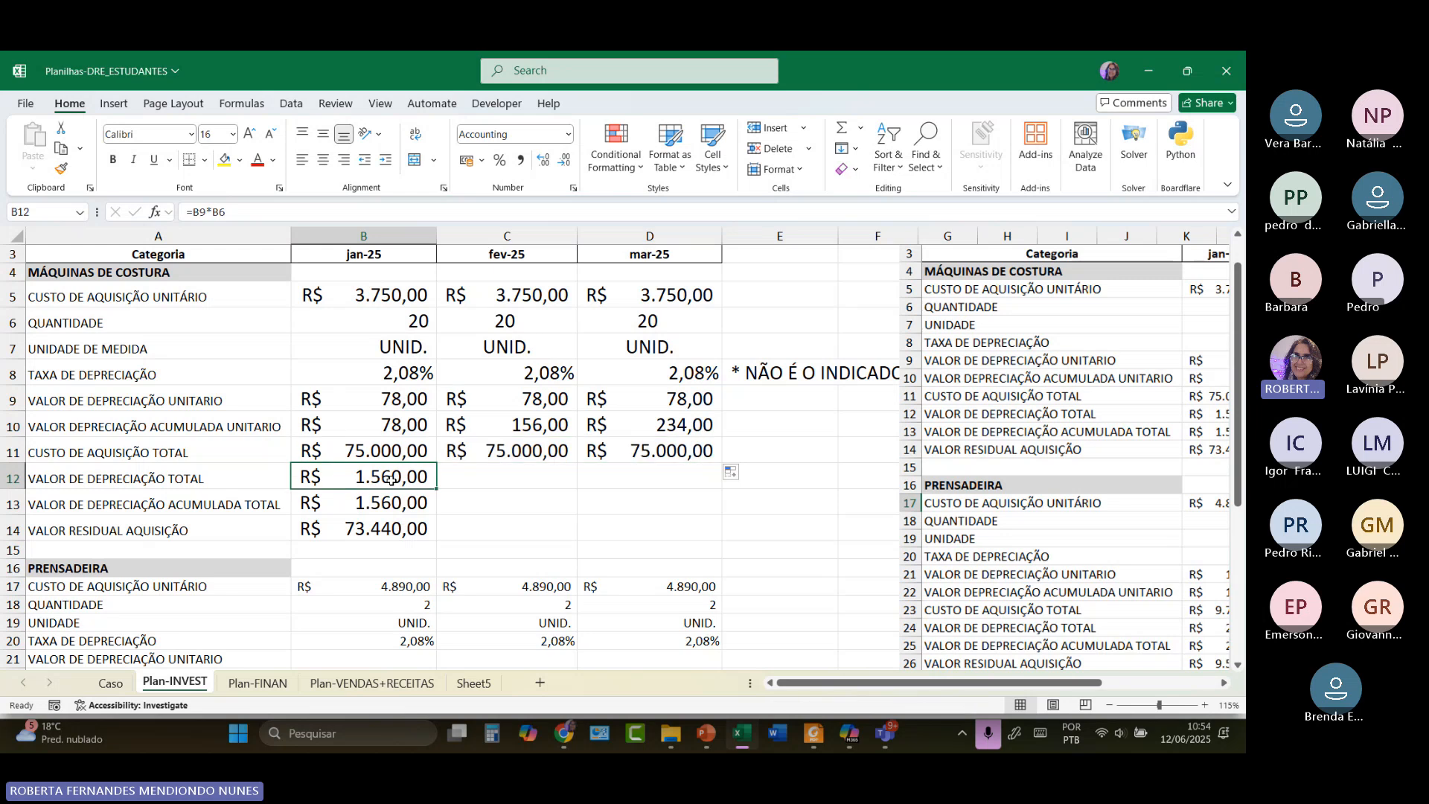
double_click(392, 480)
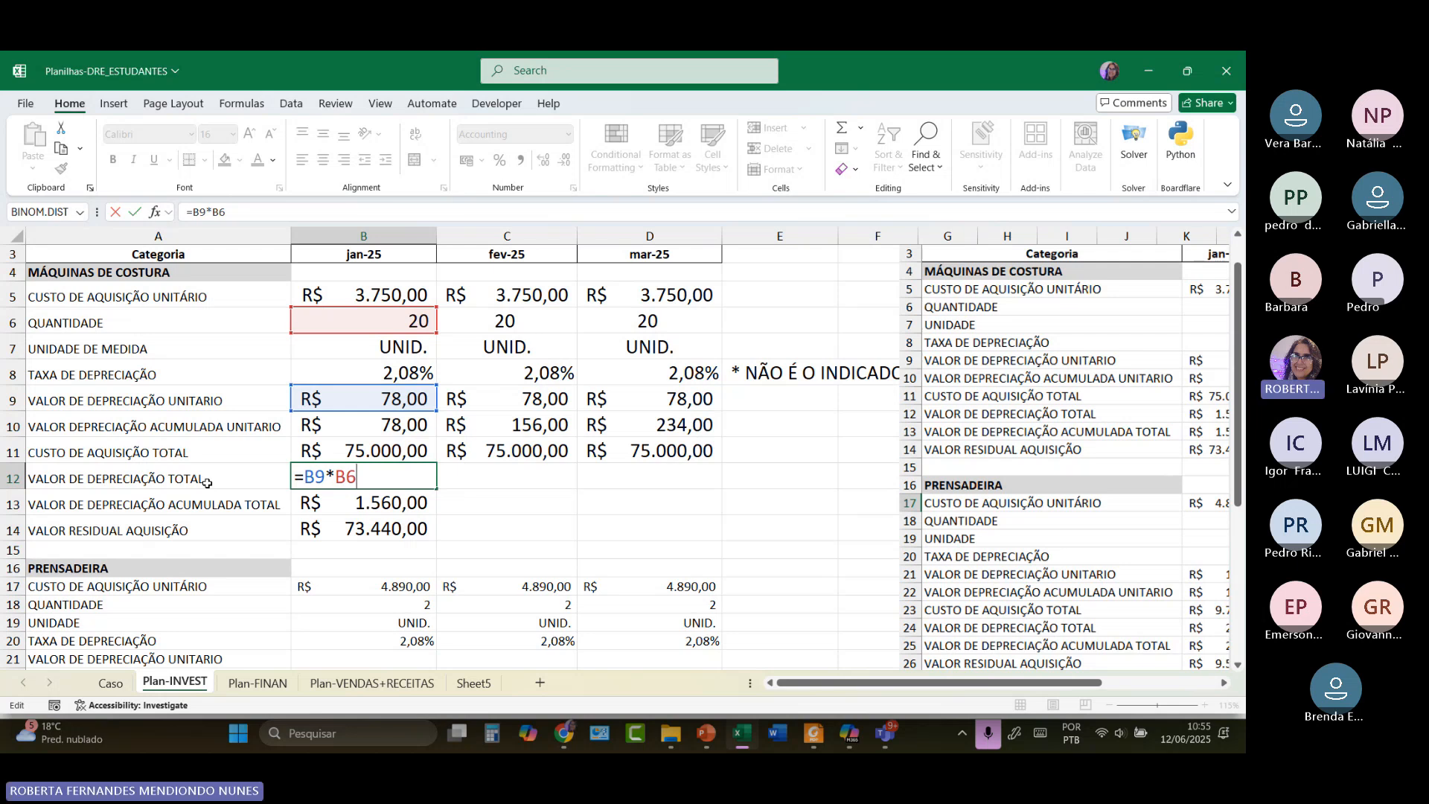
left_click_drag(437, 488, 658, 477)
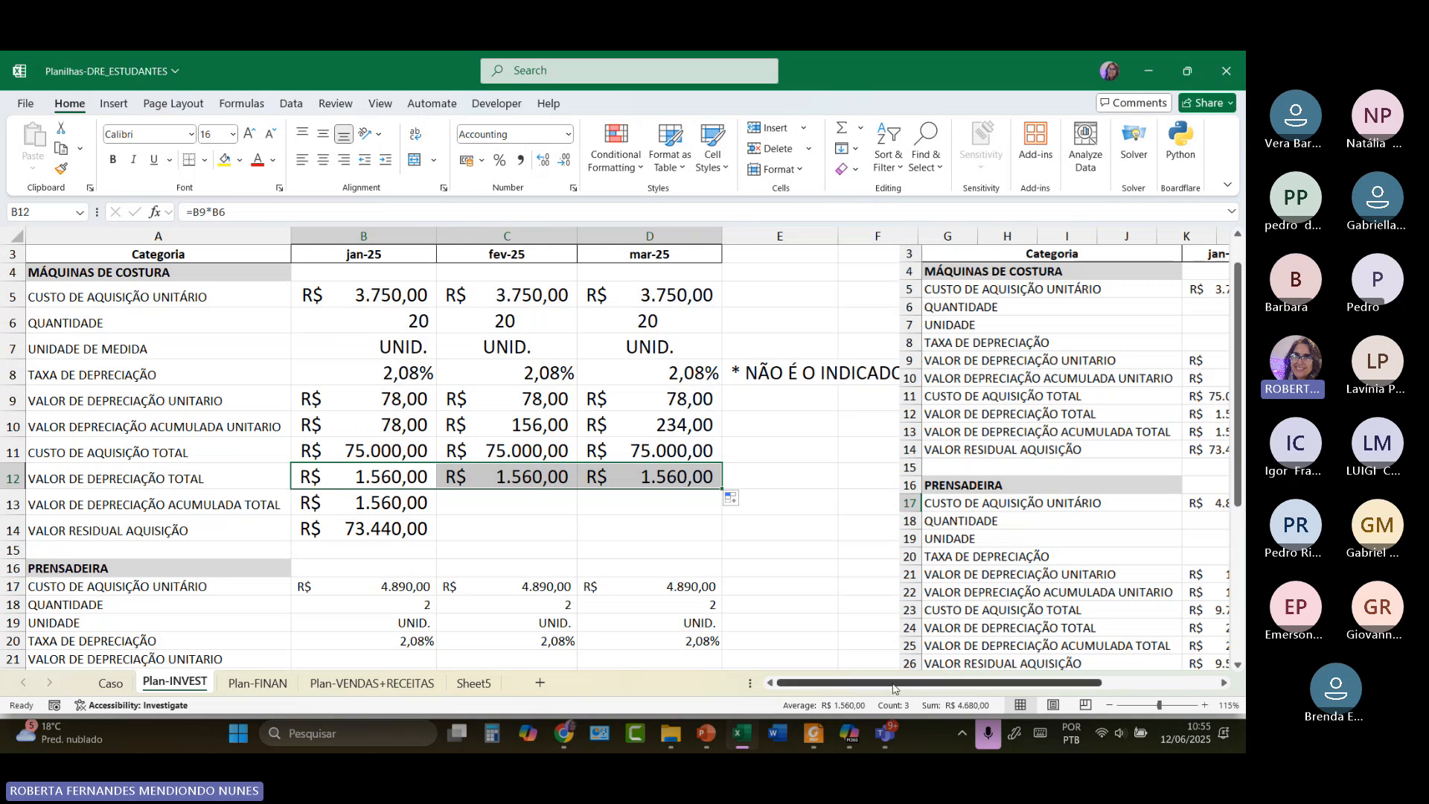
left_click_drag(897, 688, 989, 687)
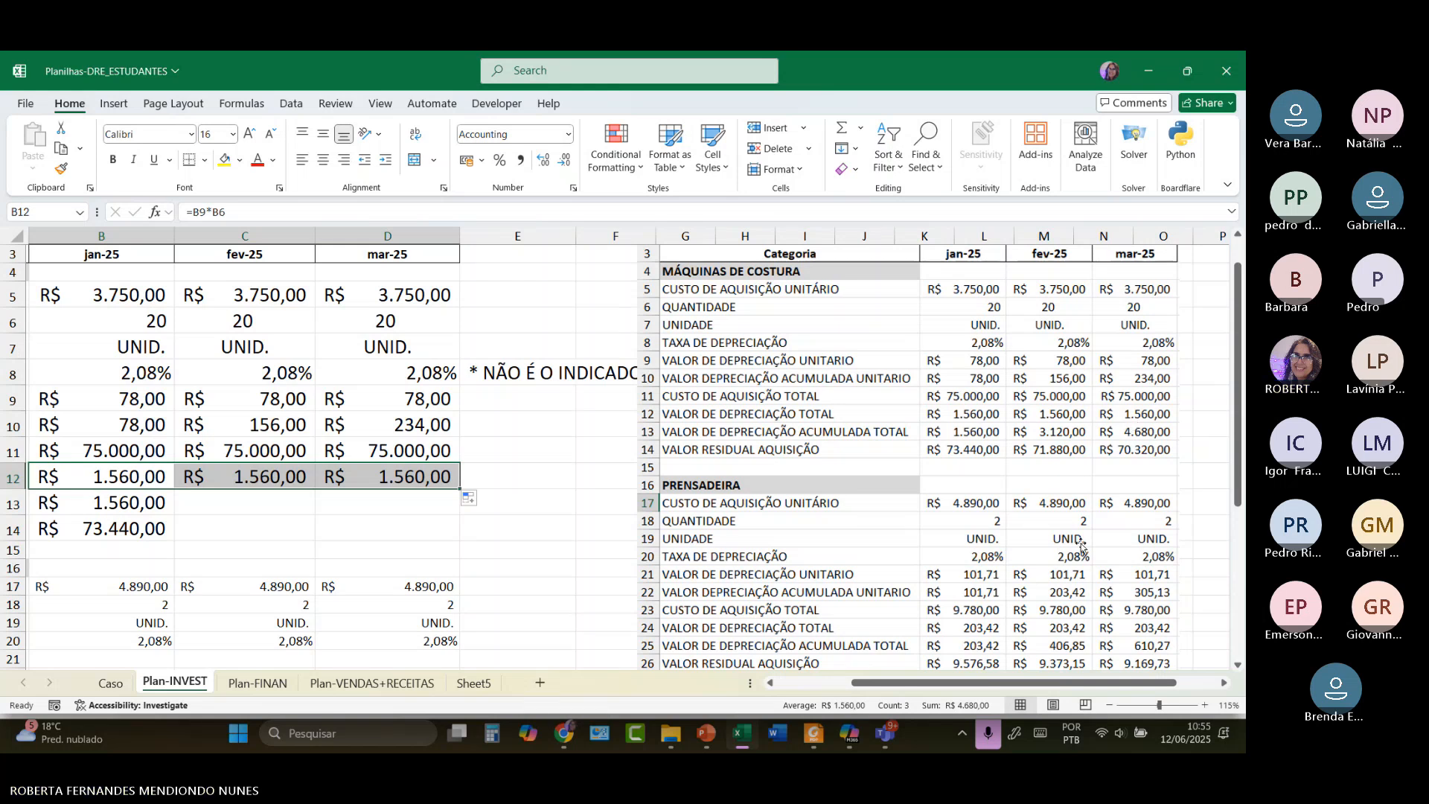
left_click_drag(991, 683, 908, 685)
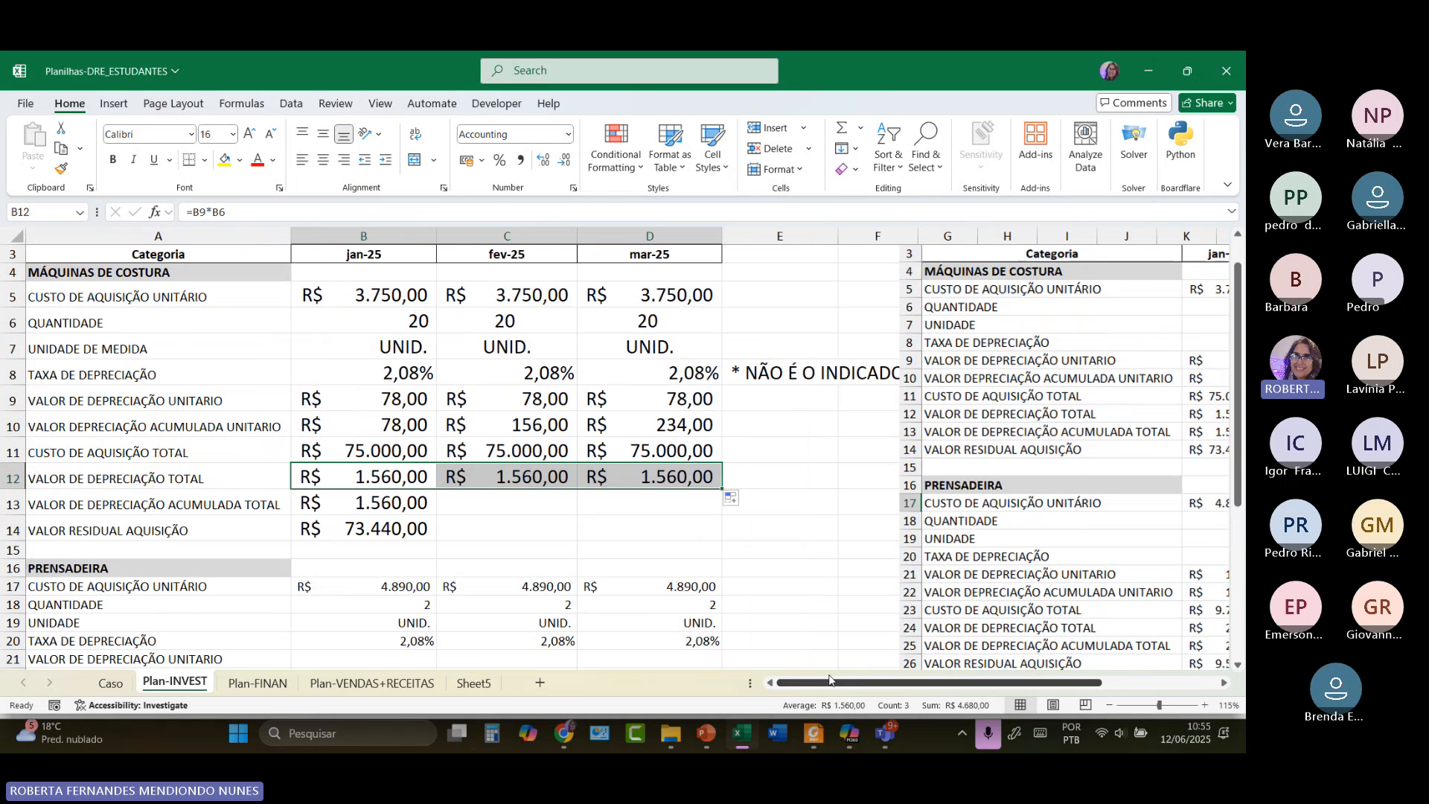
Enter =B13+C12 in C13, giving February's accumulated total depreciation of R$ 3.120,00.
scroll(521, 446, "down", 1)
left_click(387, 453)
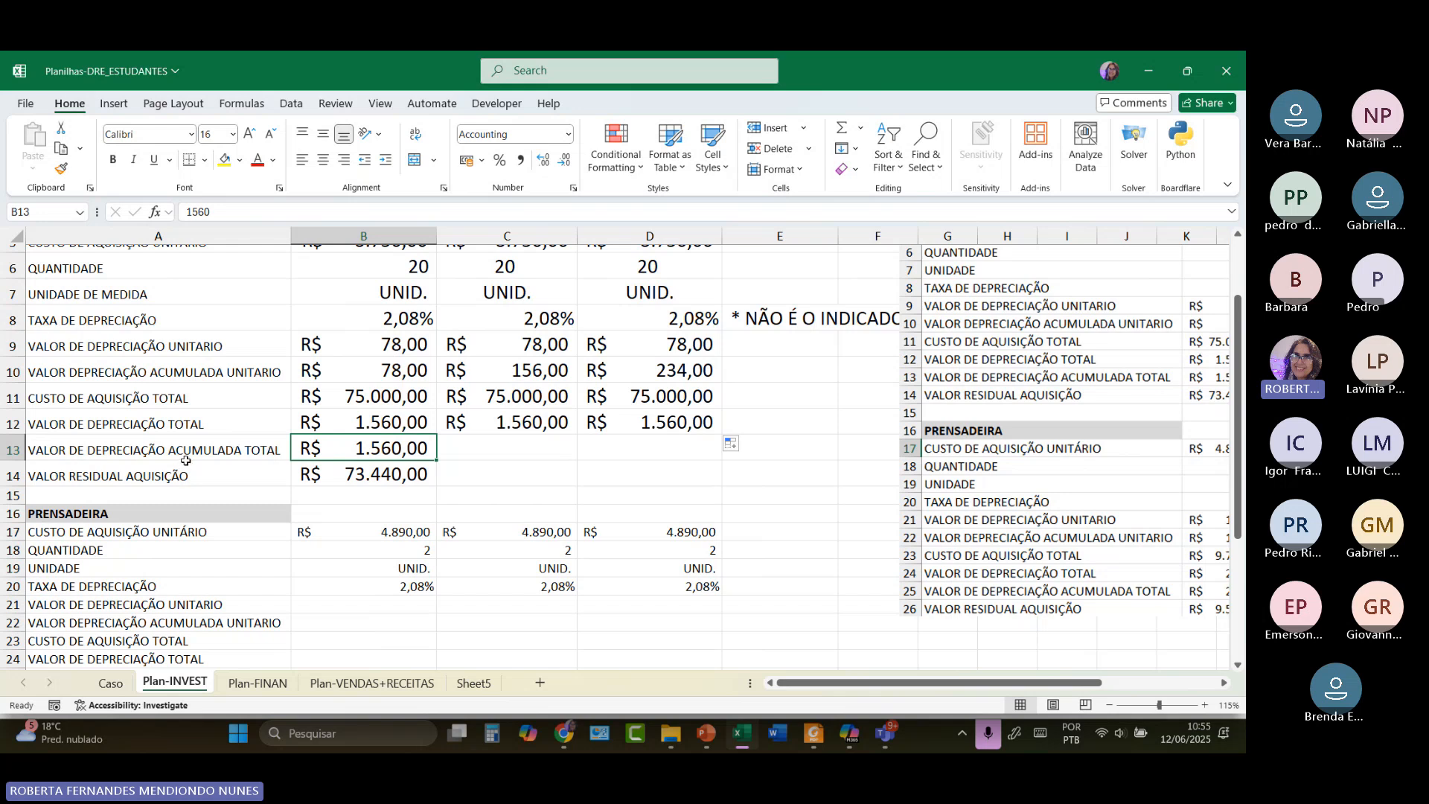
left_click(463, 445)
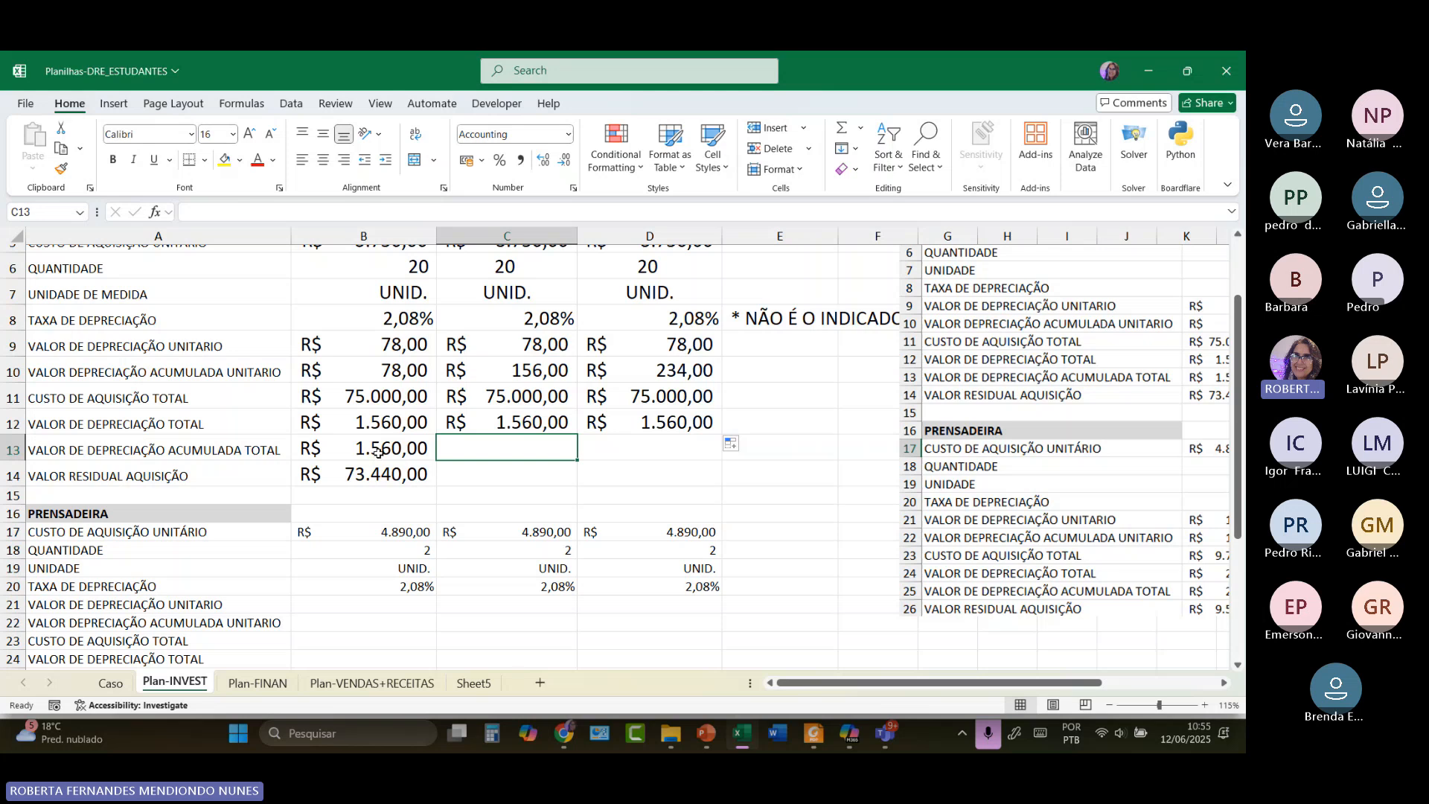
type("=")
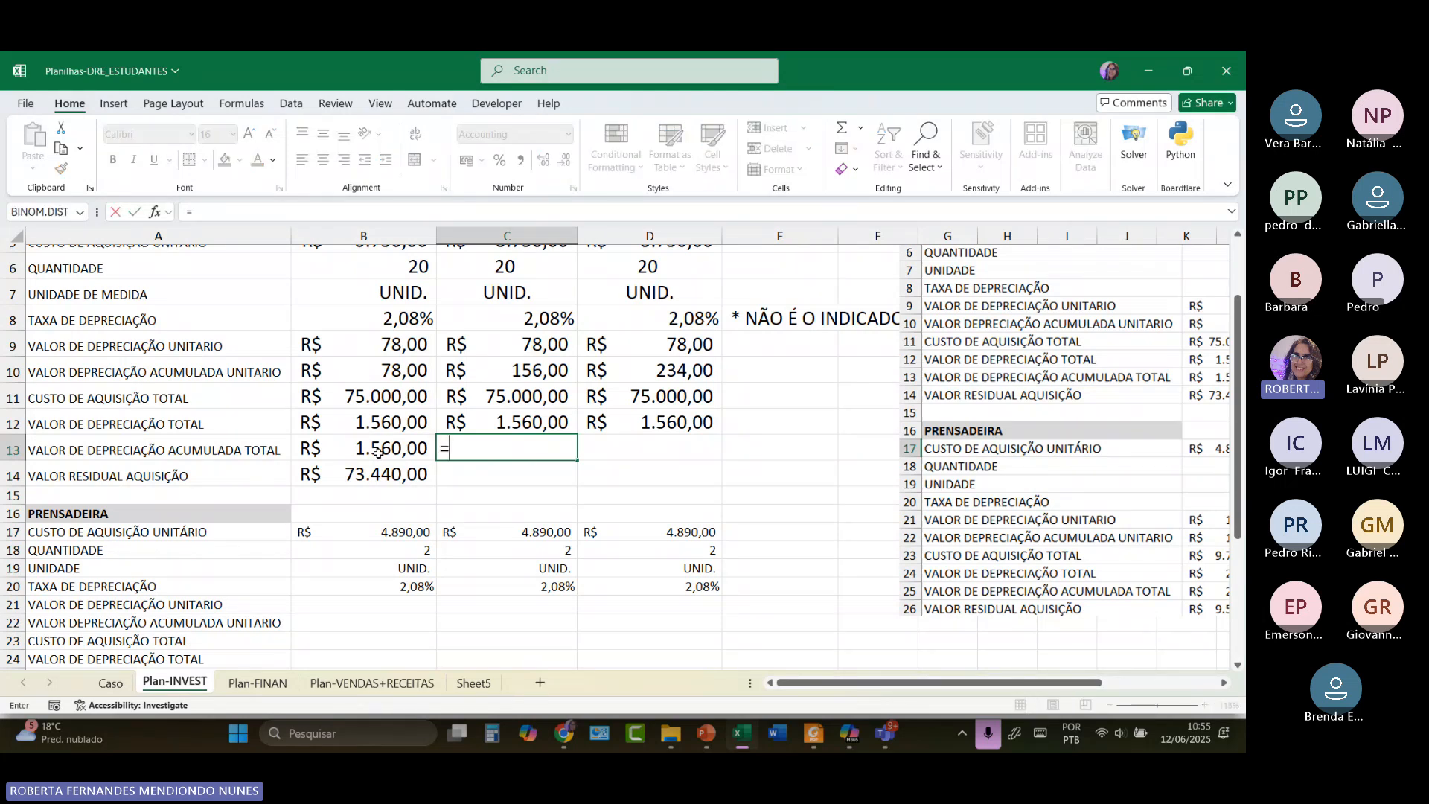
left_click(378, 454)
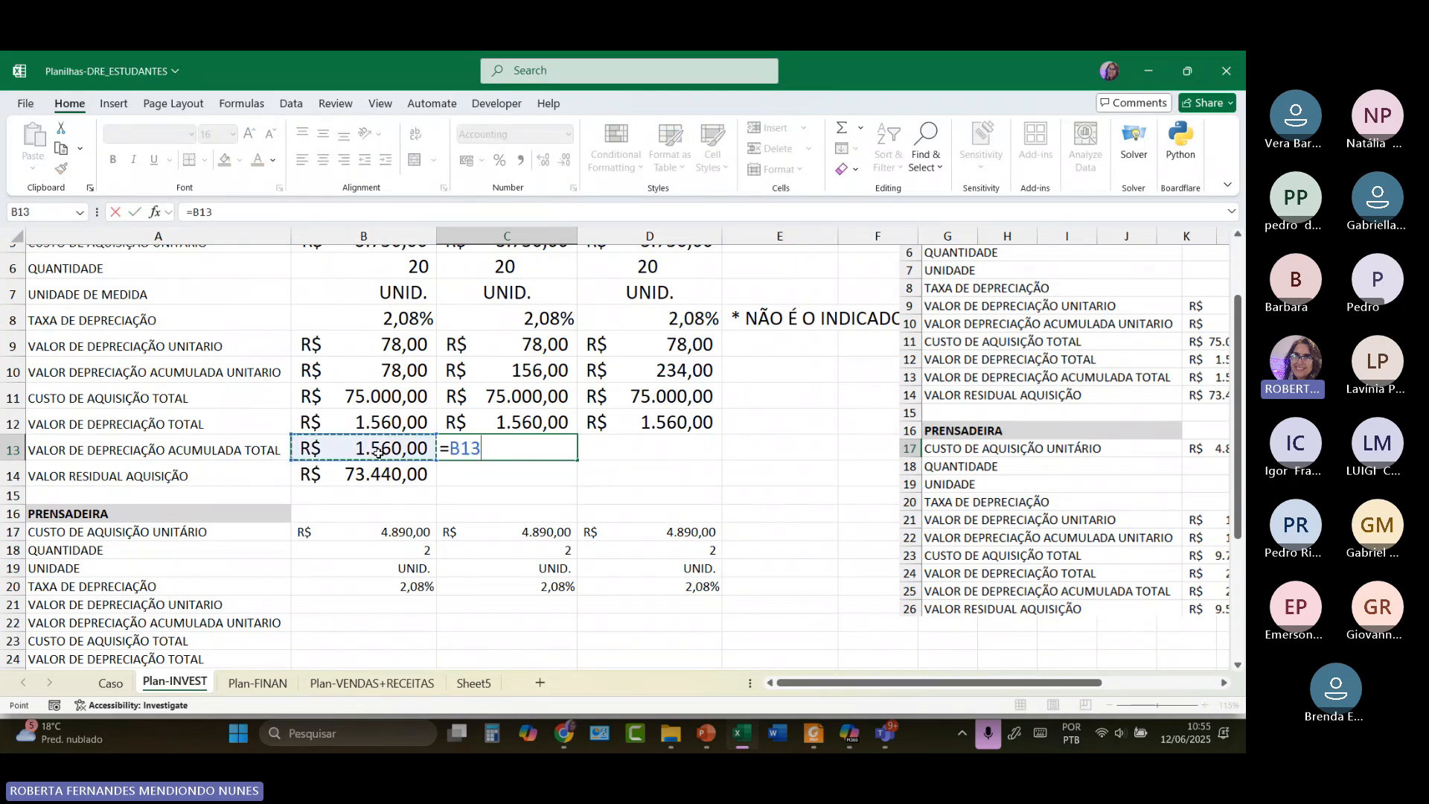
type("+")
left_click(513, 423)
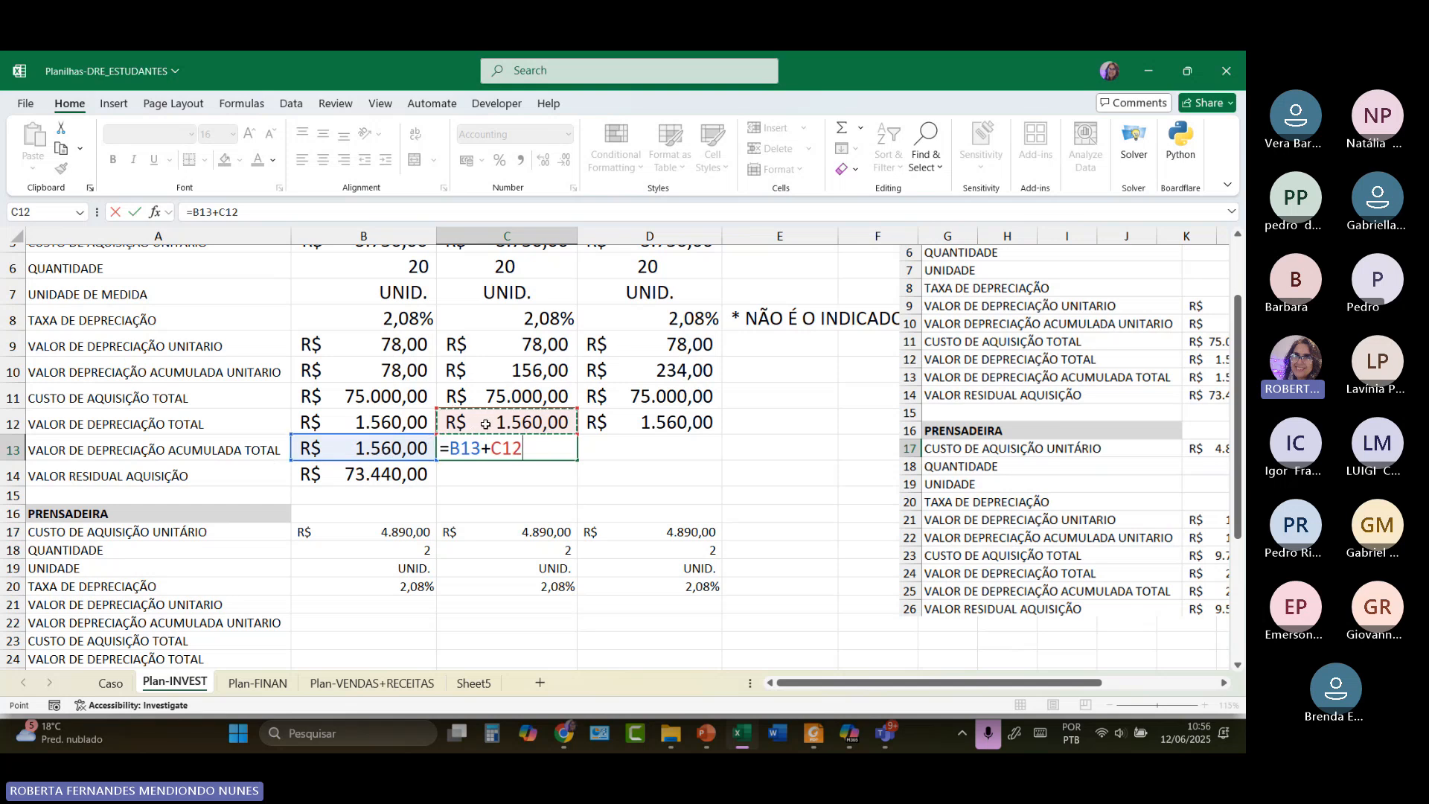
key("Return")
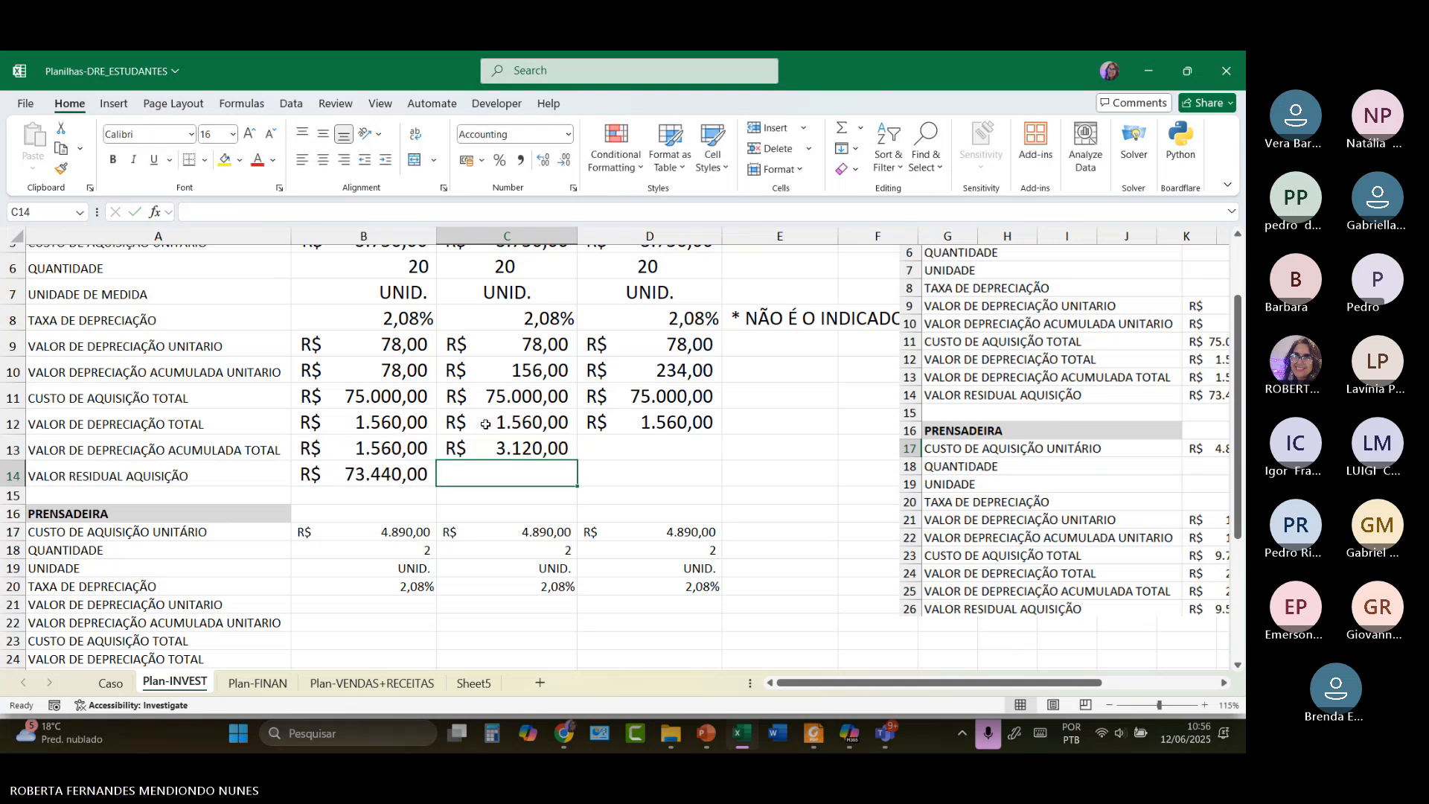
Copy the accumulated depreciation formula into D13, giving R$ 4.680,00 for March.
left_click(563, 456)
left_click_drag(576, 461, 679, 460)
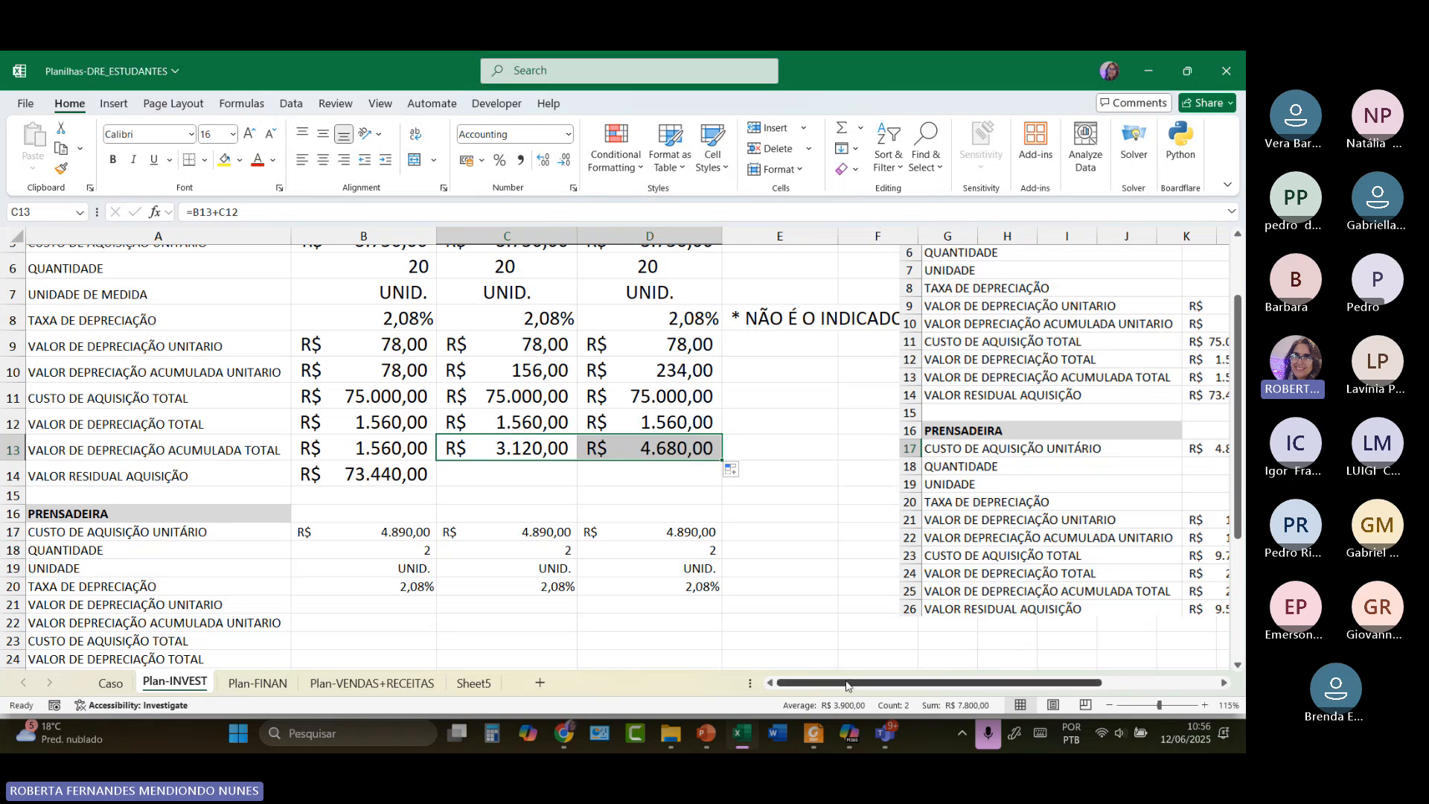
mouse_move(846, 686)
left_mouse_down()
mouse_move(929, 686)
mouse_move(845, 683)
left_mouse_up()
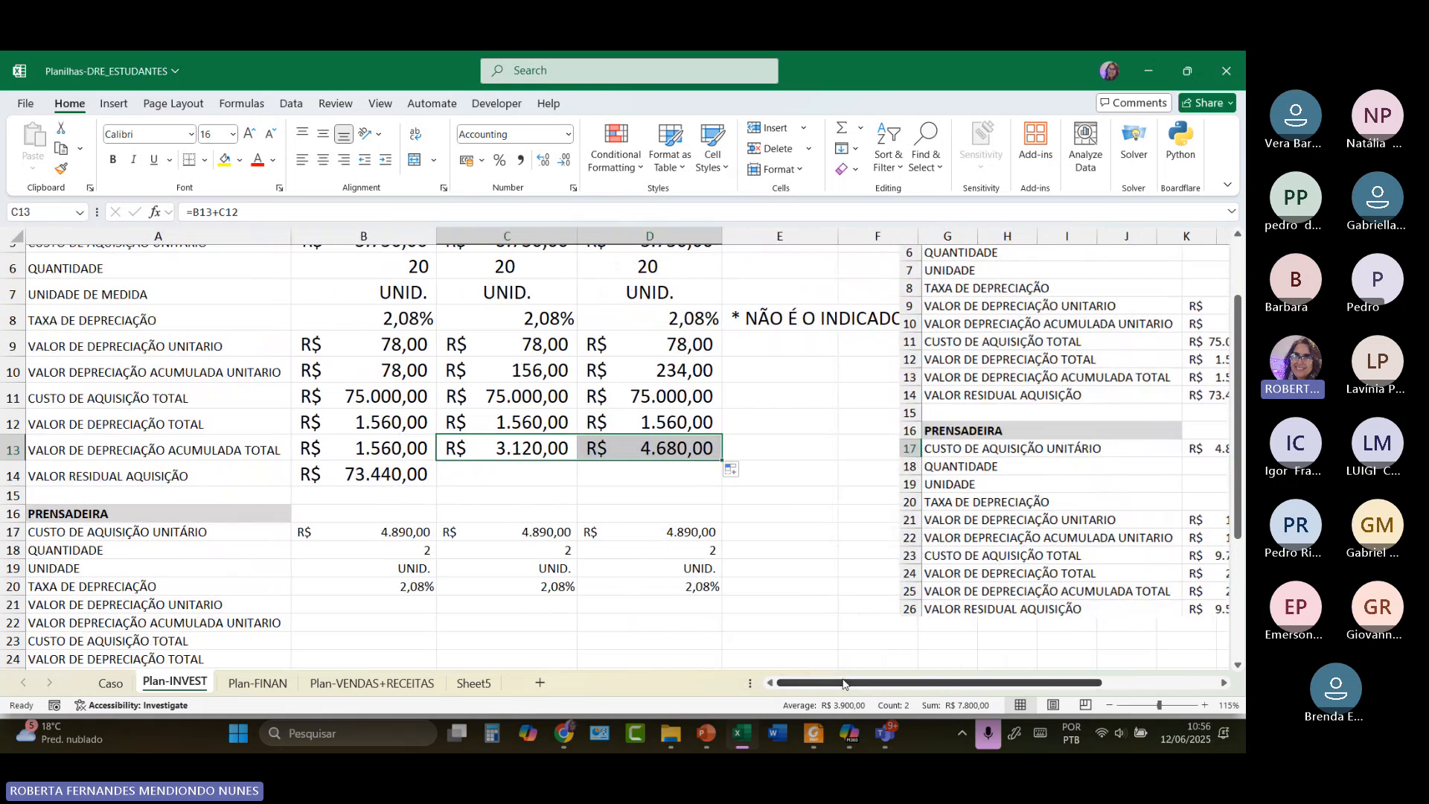
left_click(484, 475)
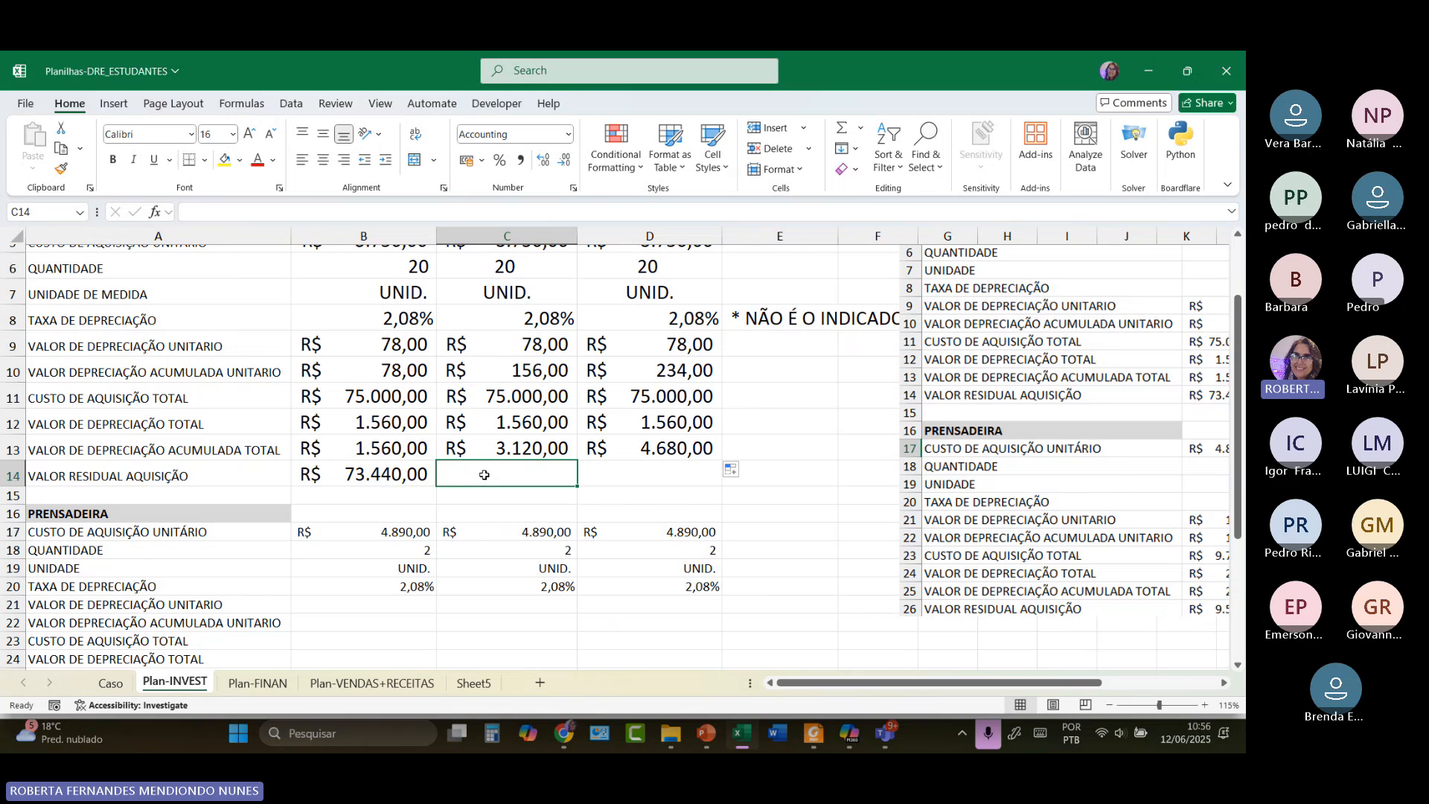
left_click(506, 401)
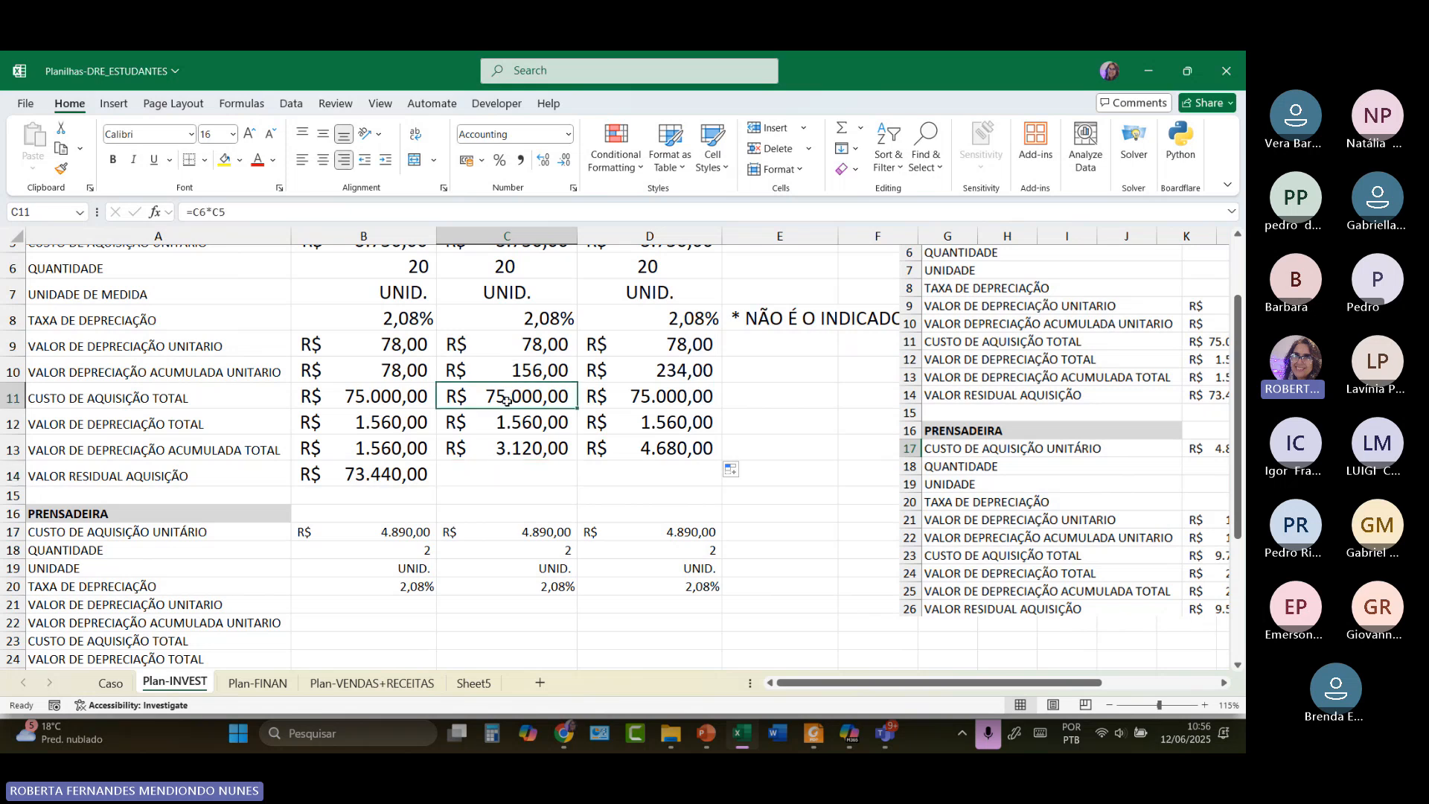
left_click(494, 456)
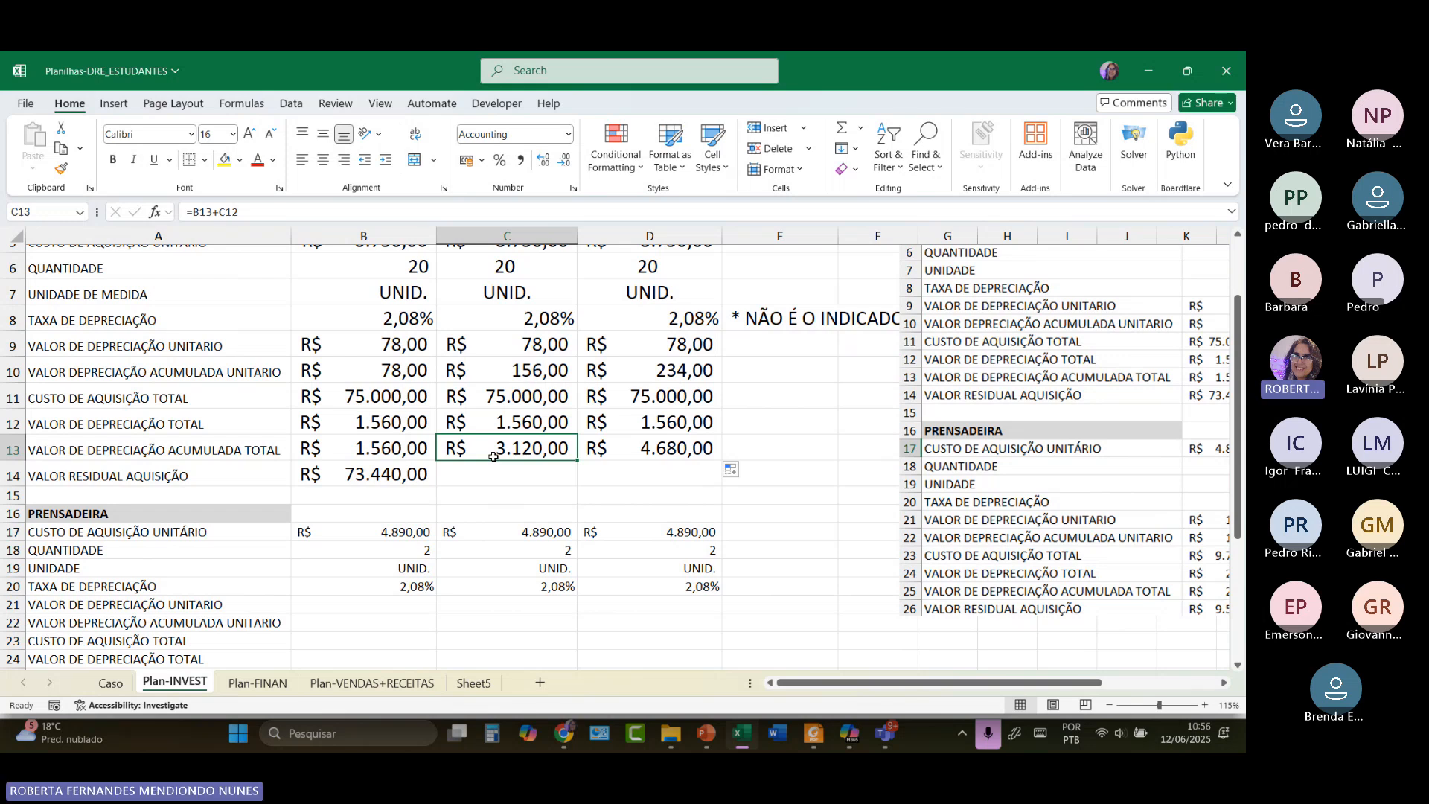
left_click(553, 423)
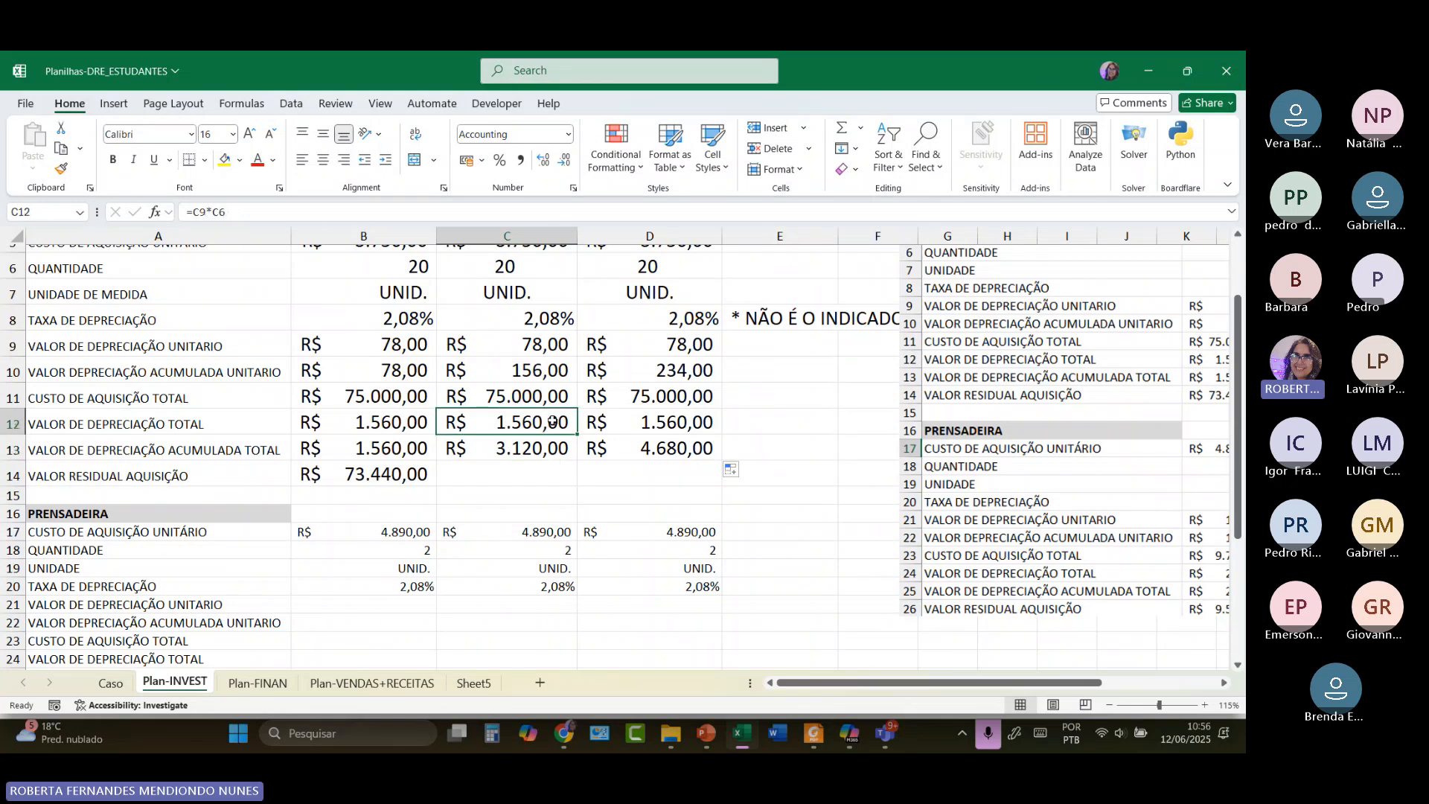
left_click(539, 401)
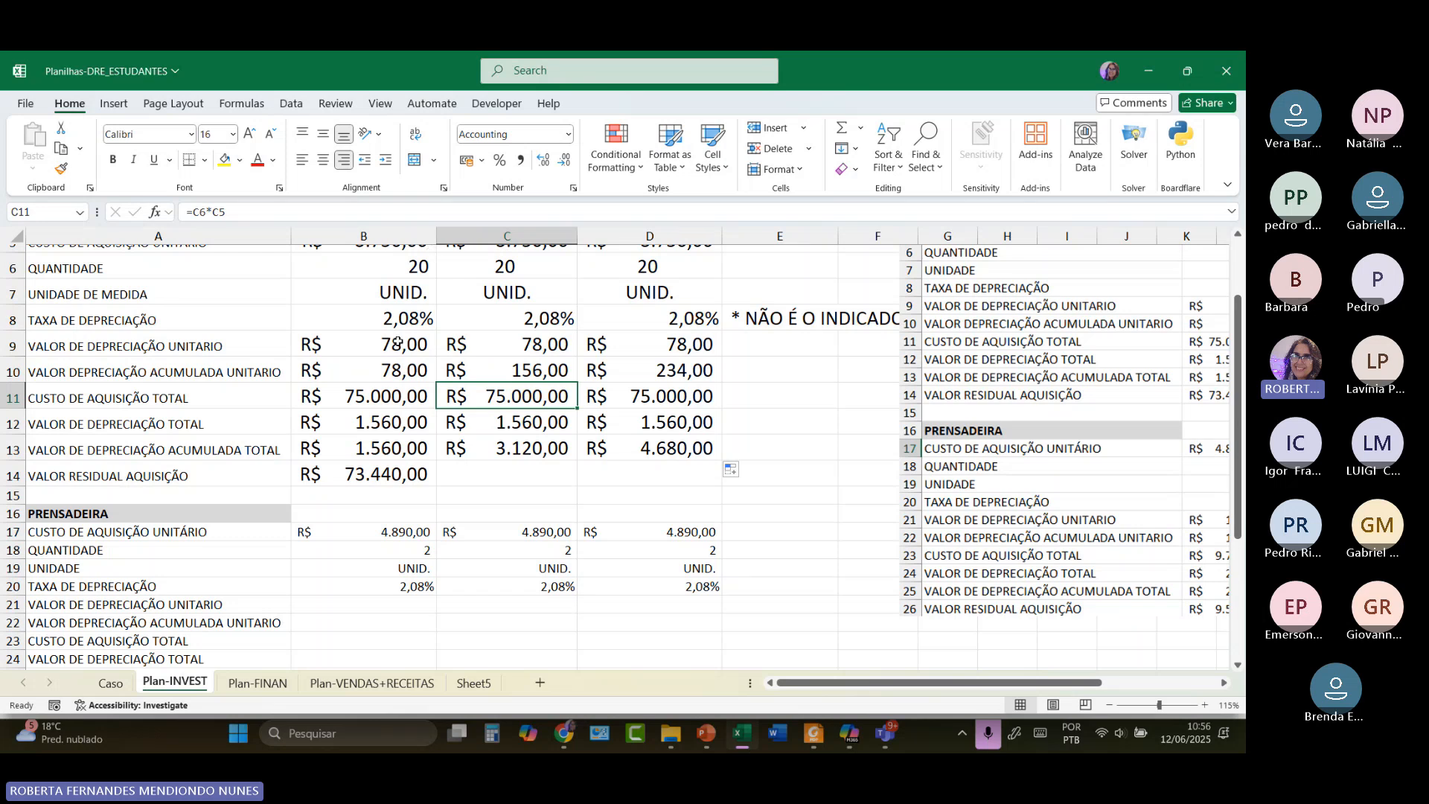
scroll(399, 343, "up", 1)
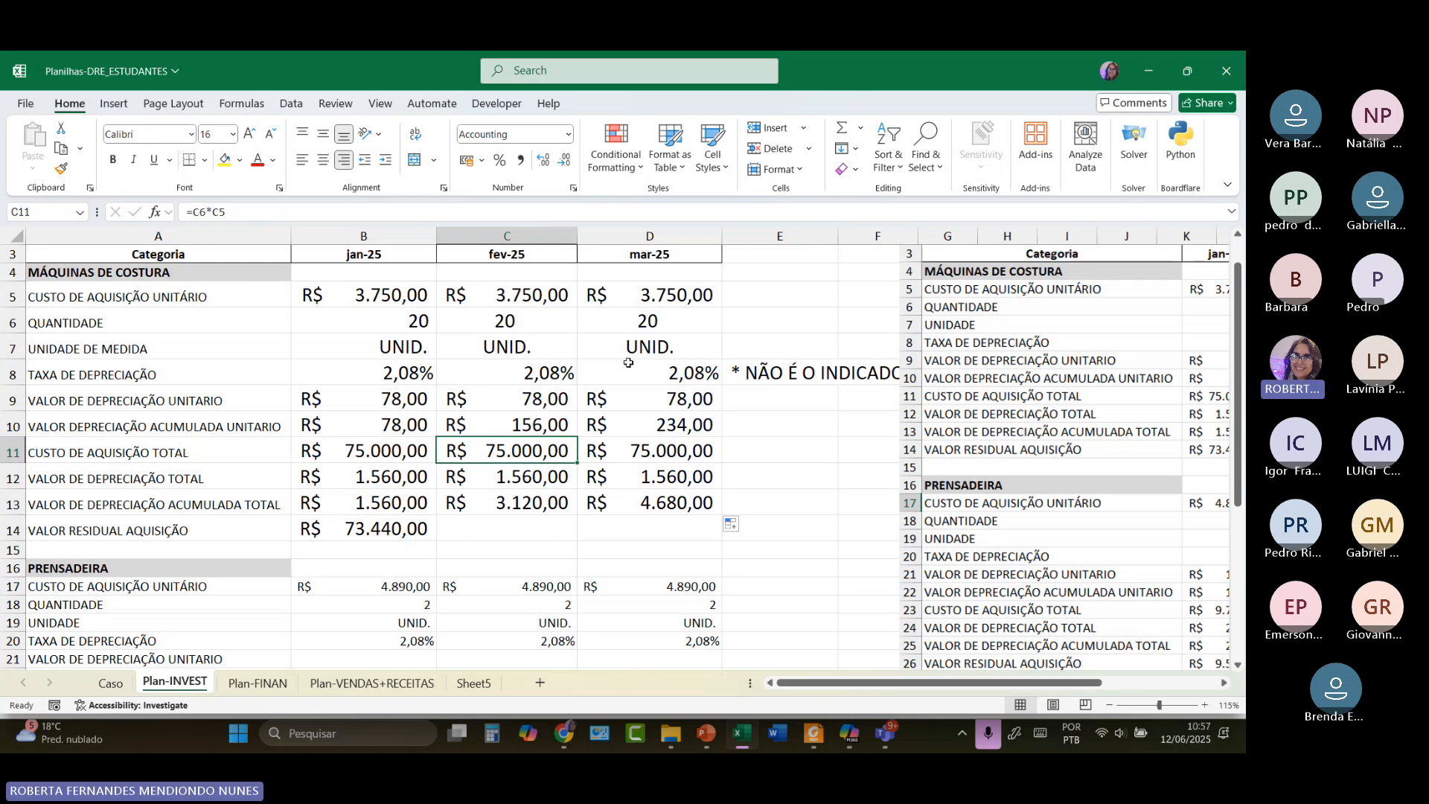
scroll(393, 323, "up", 1)
left_click(415, 250)
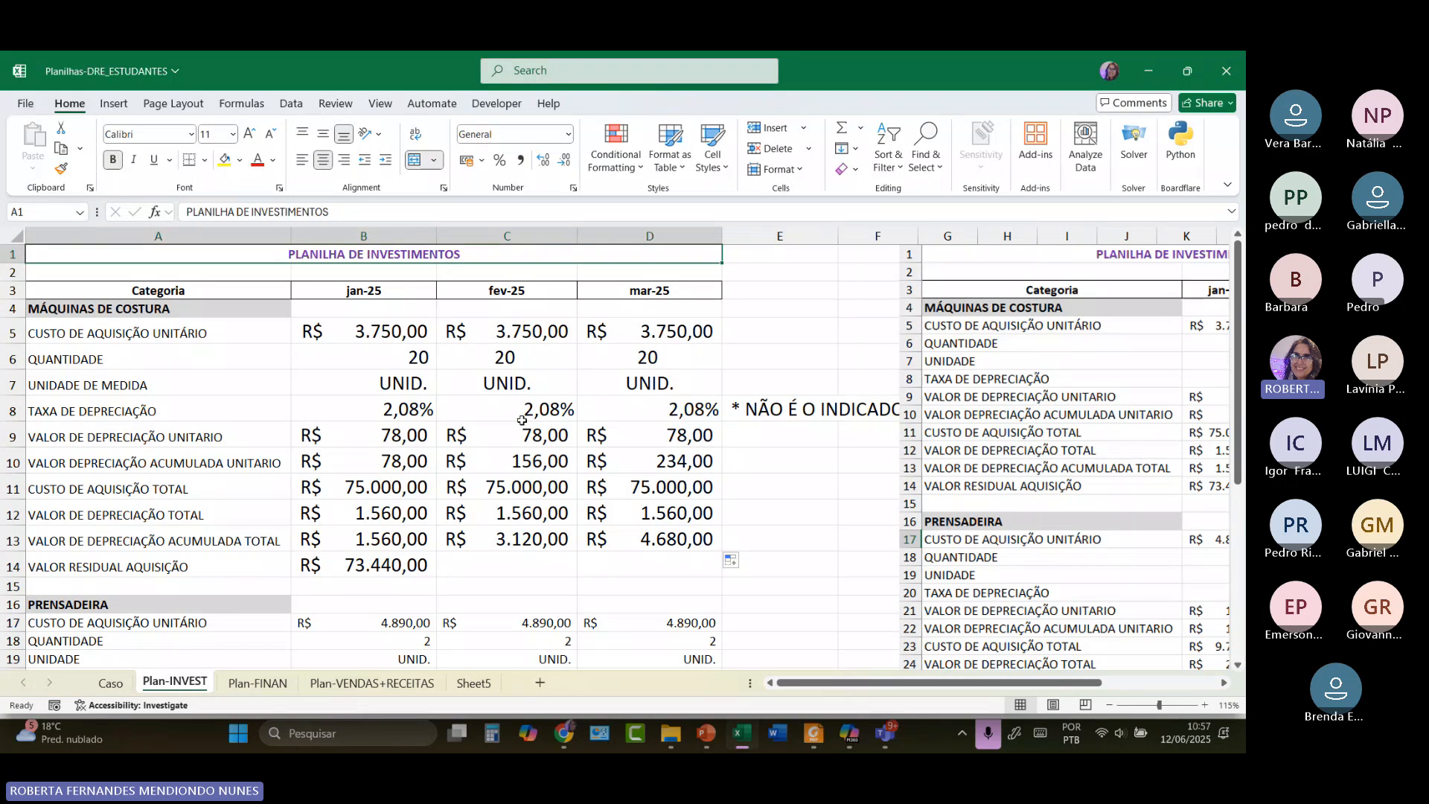
left_click(527, 490)
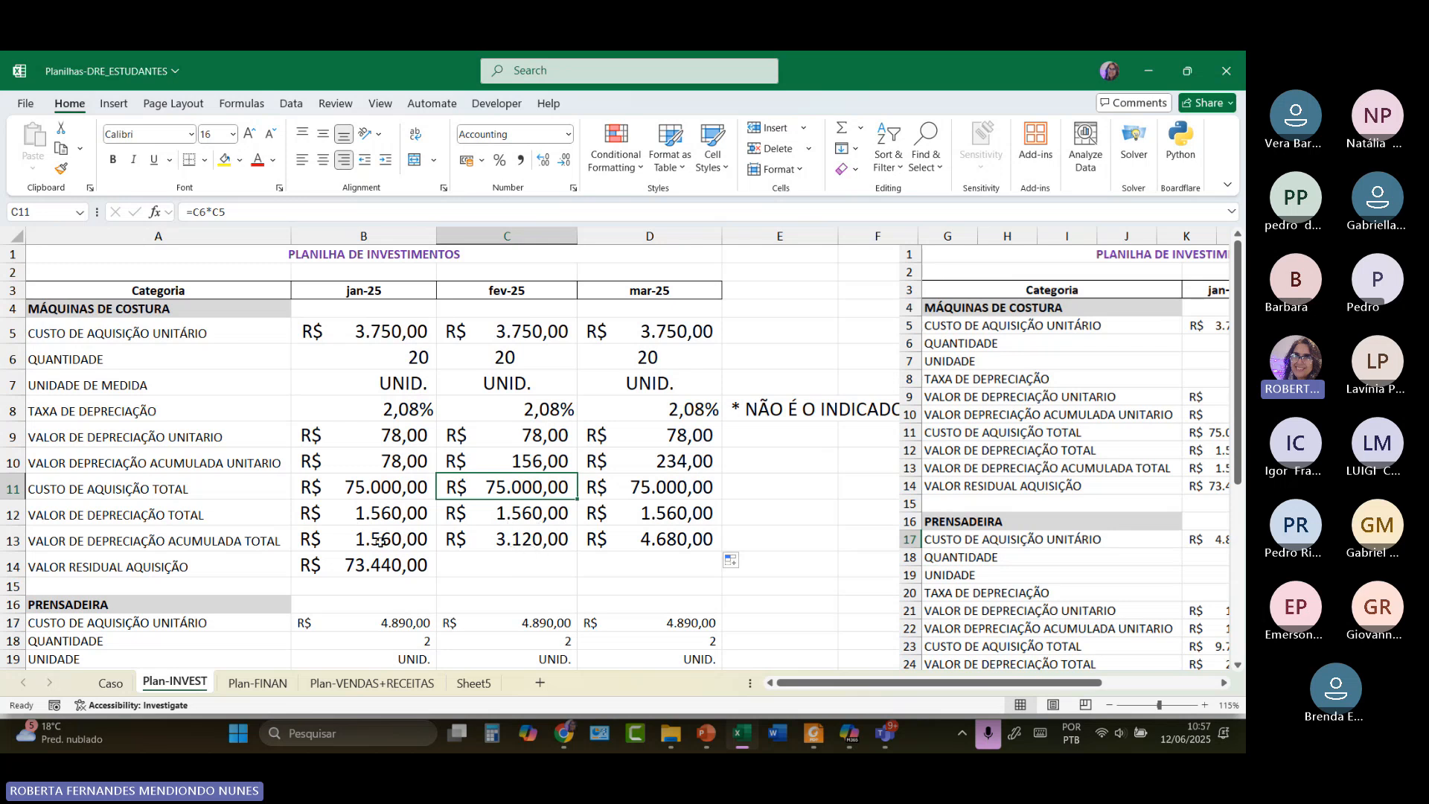
Enter =C11-C13 in C14, giving February's residual value of R$ 71.880,00.
left_click(493, 564)
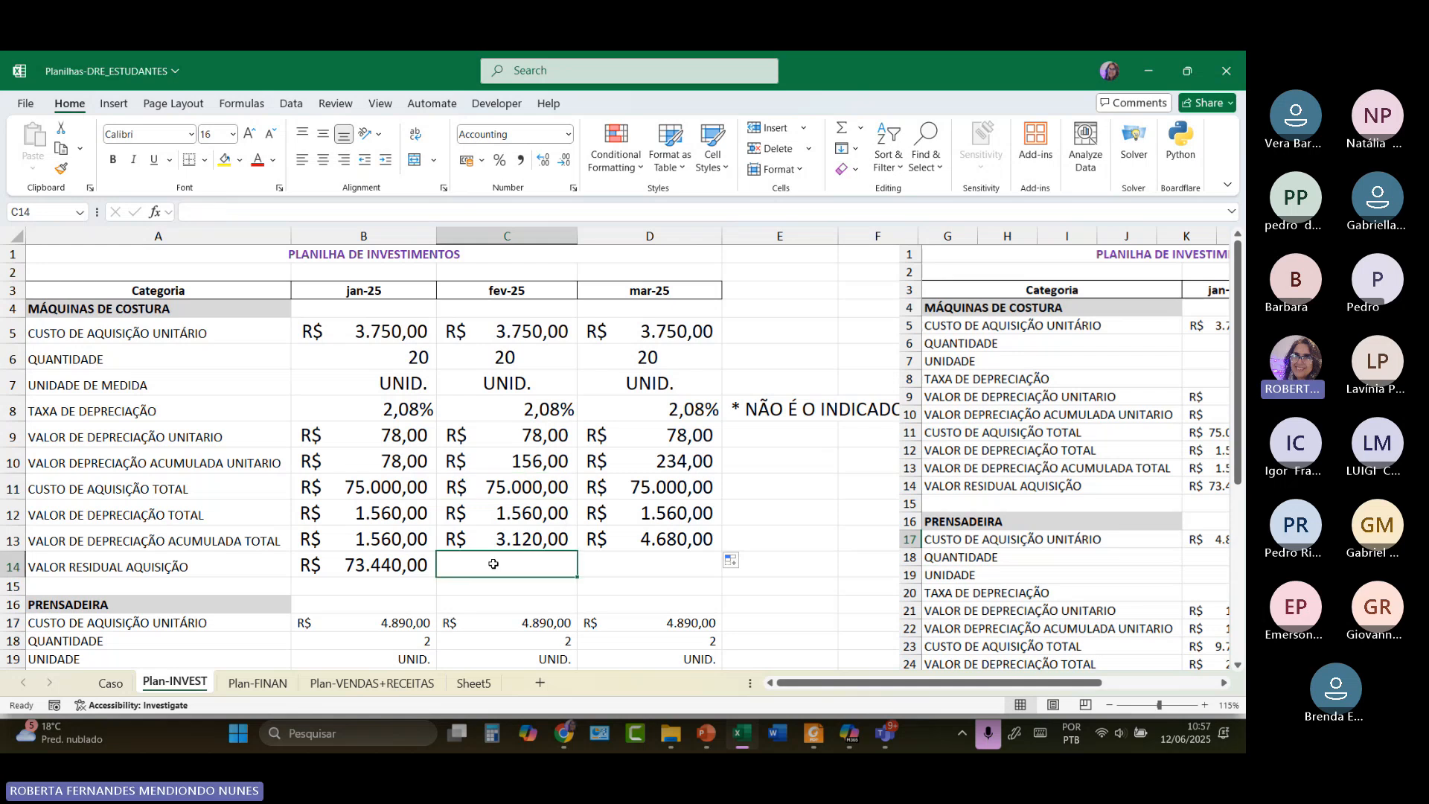
type("=")
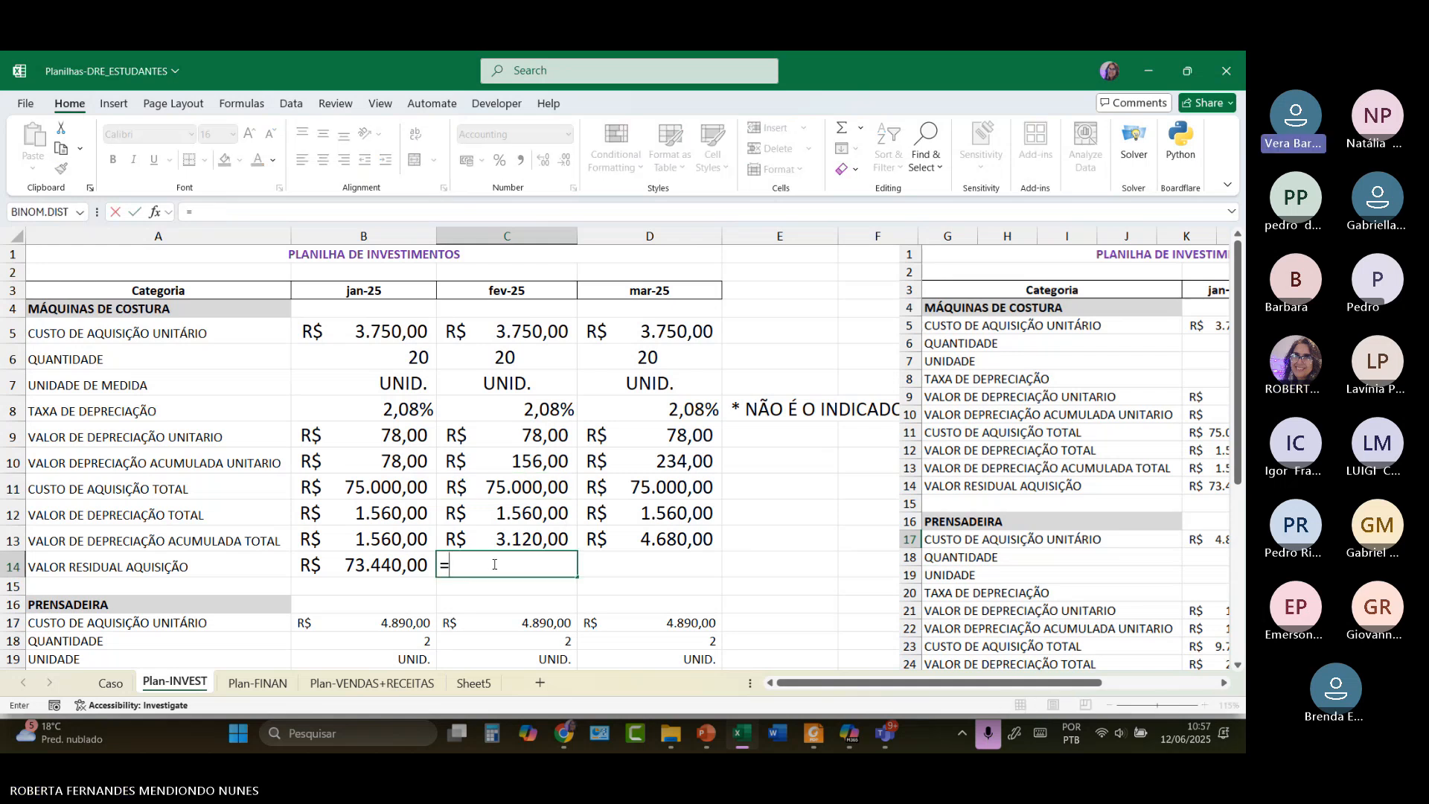
left_click(494, 493)
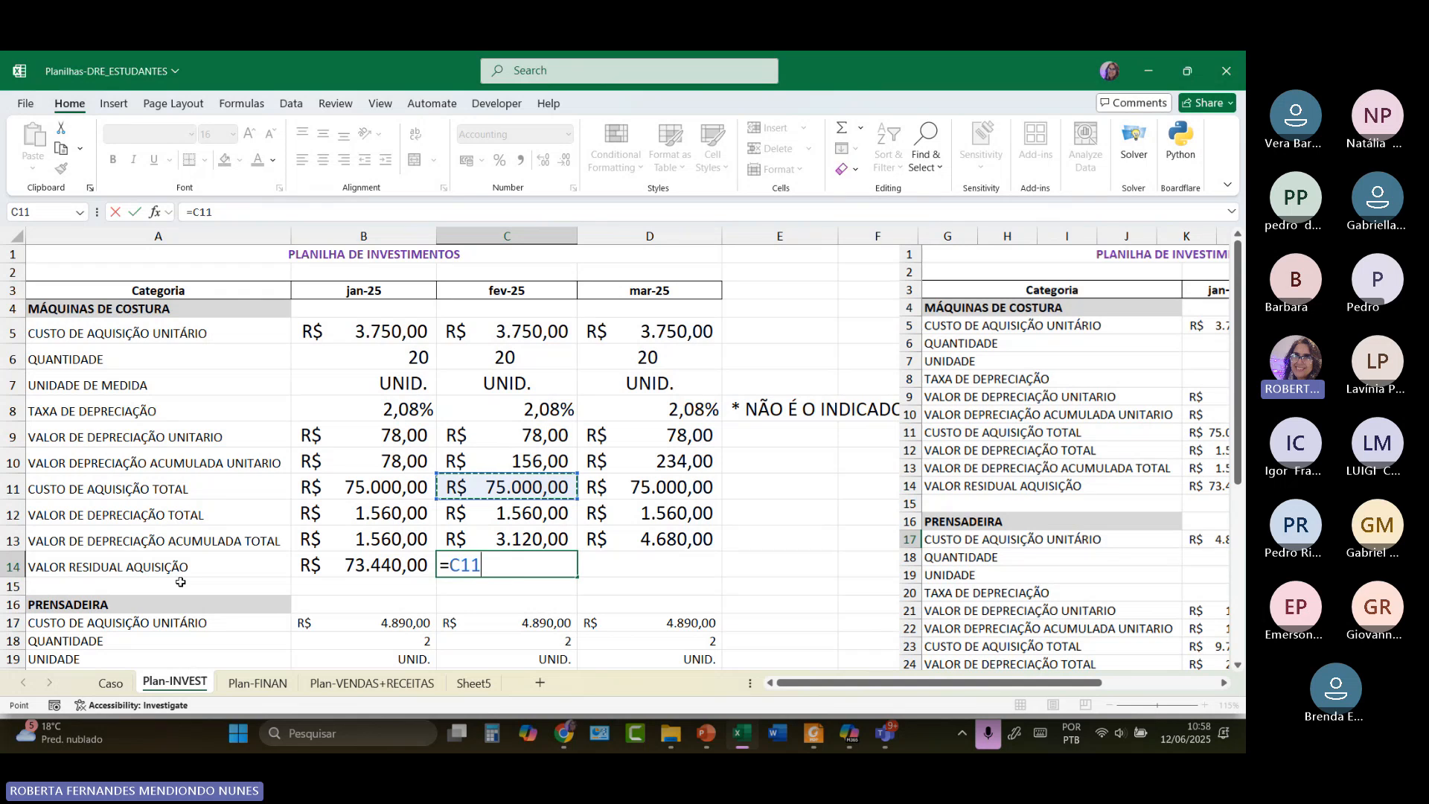
left_click(444, 541)
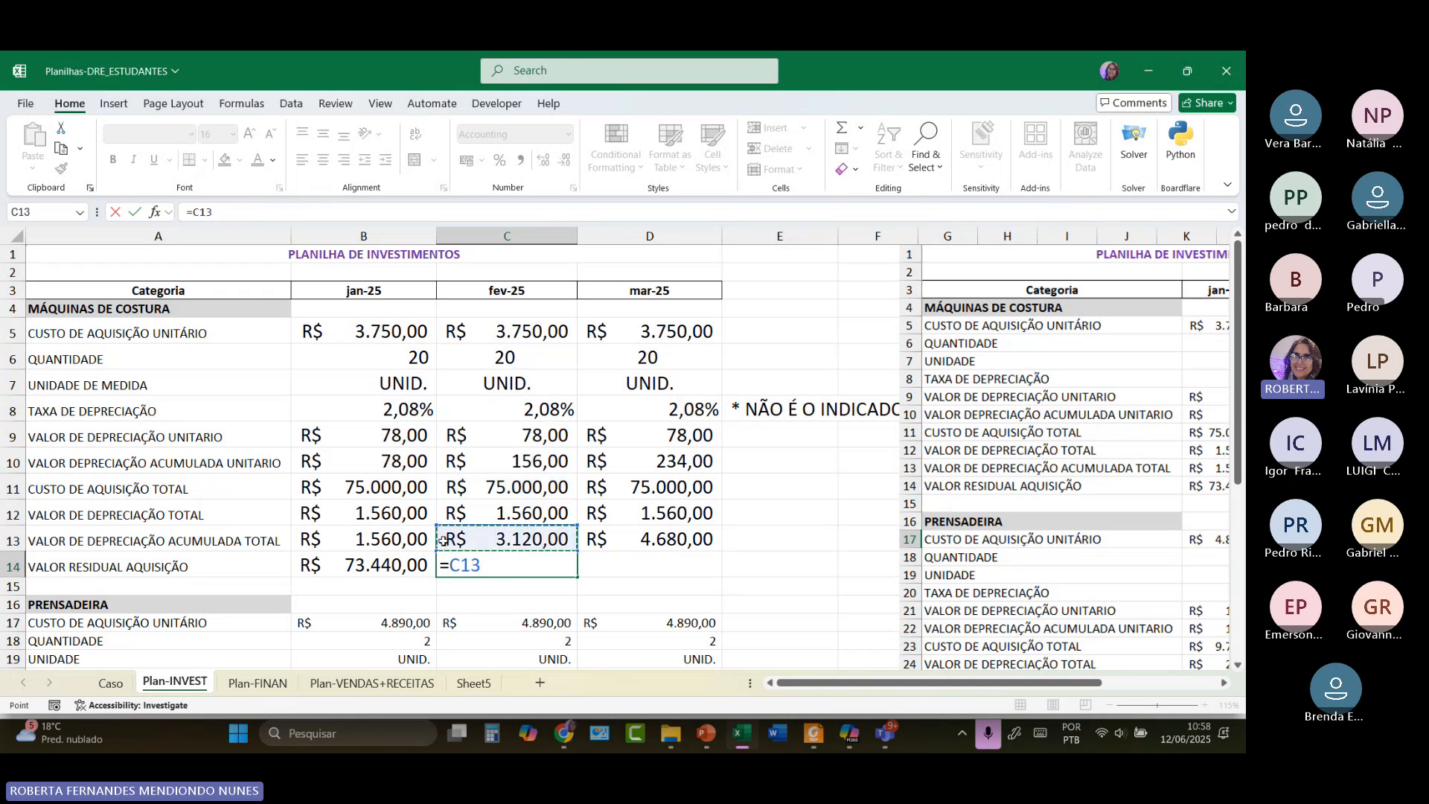
key("BackSpace")
key("BackSpace")
key("BackSpace")
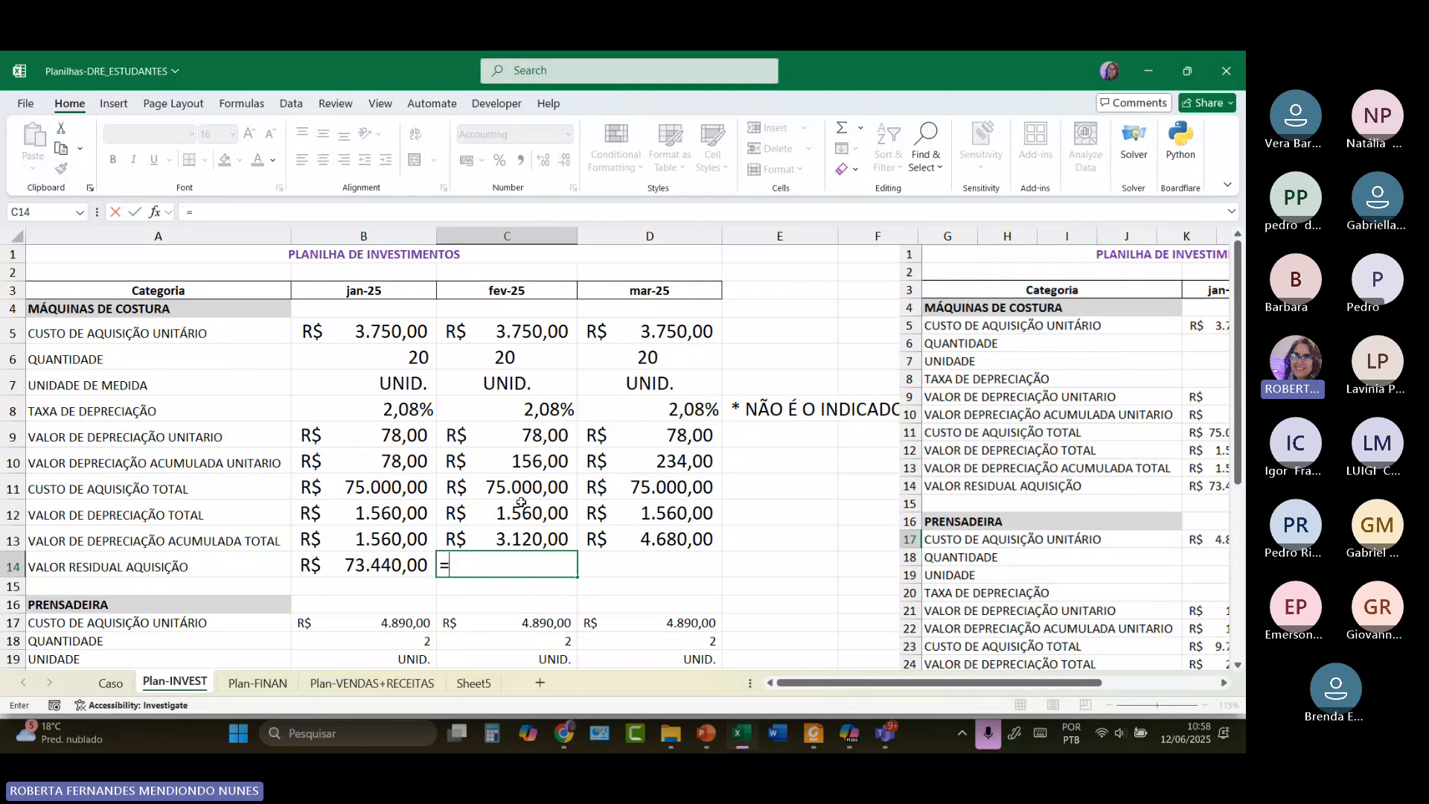
left_click(519, 498)
type("-")
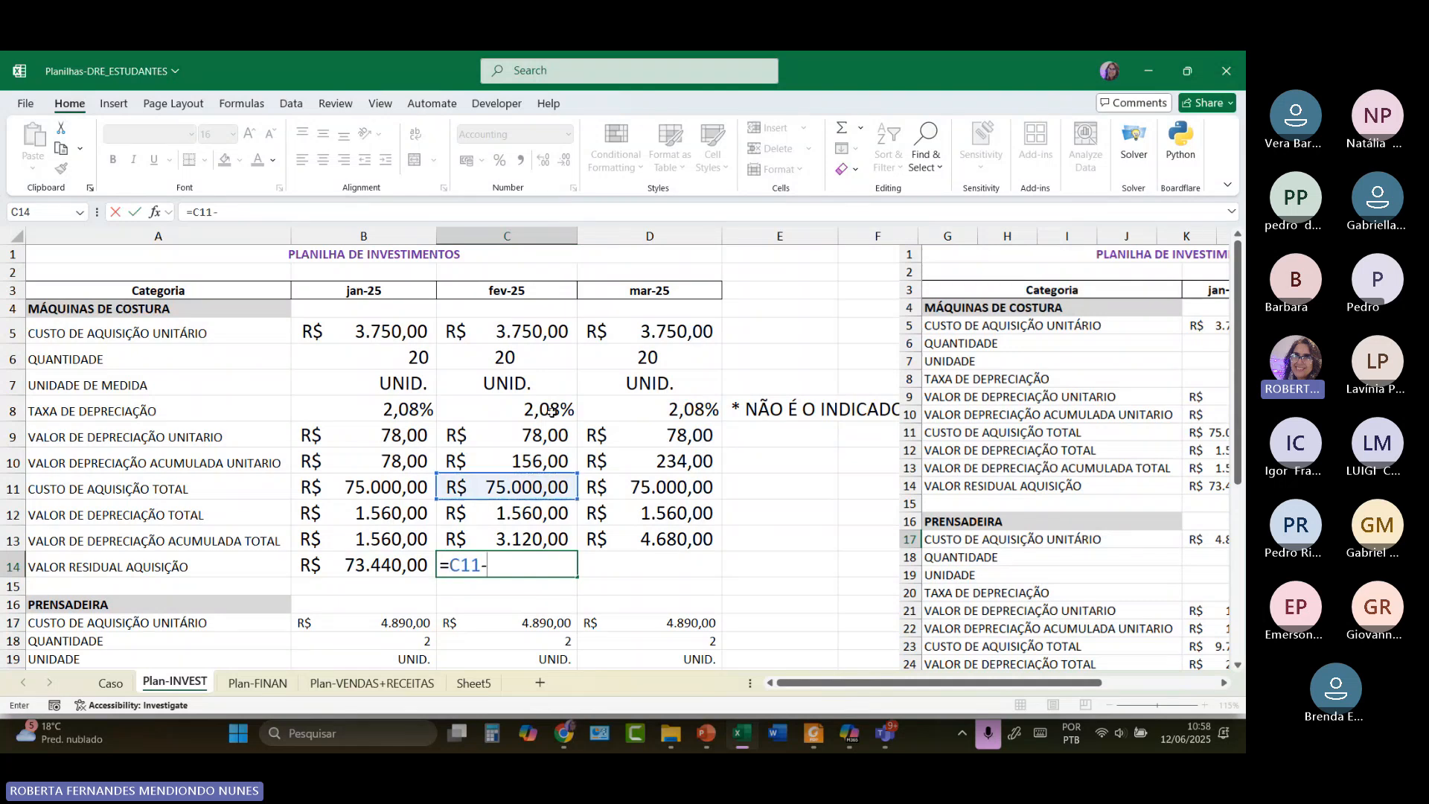
left_click(518, 544)
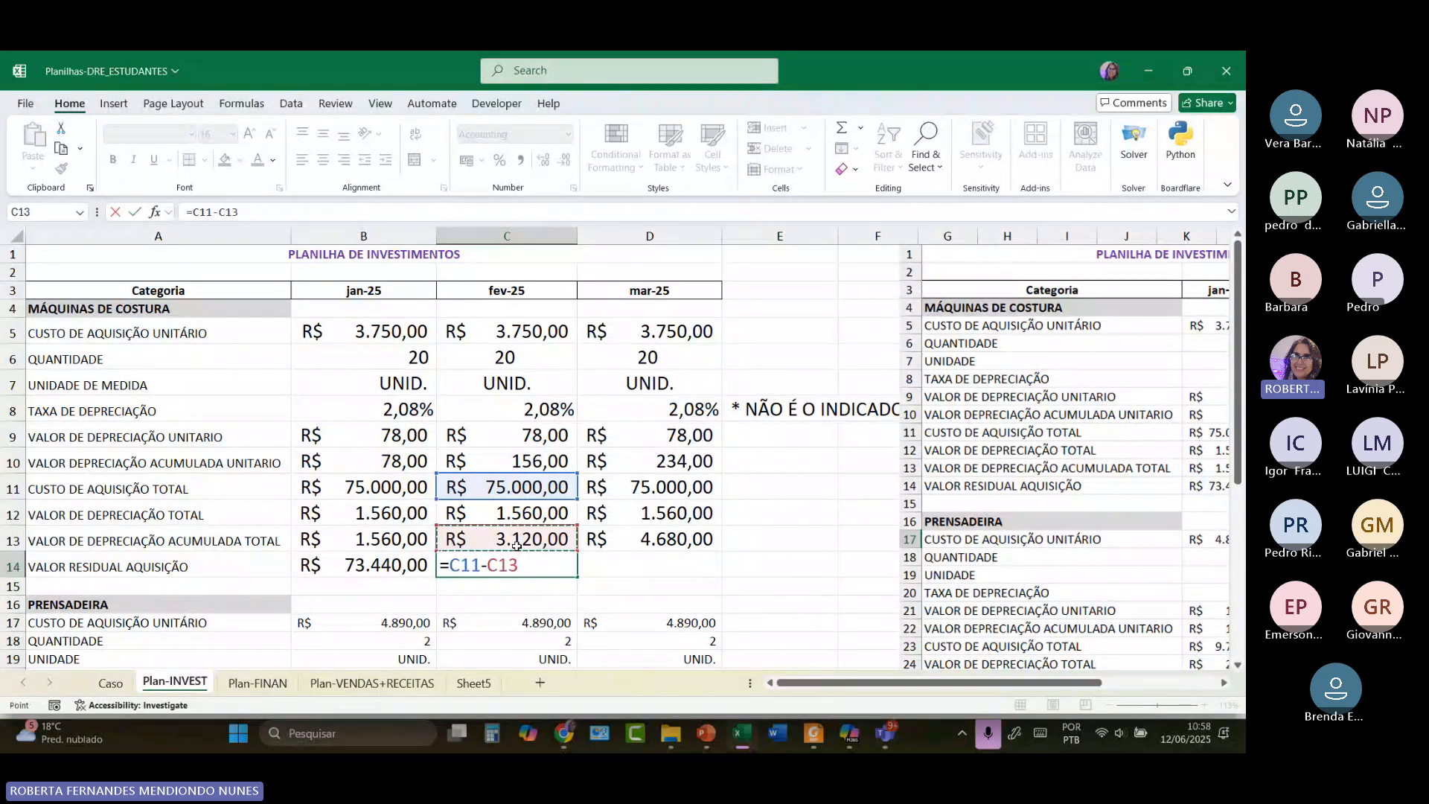
key("Return")
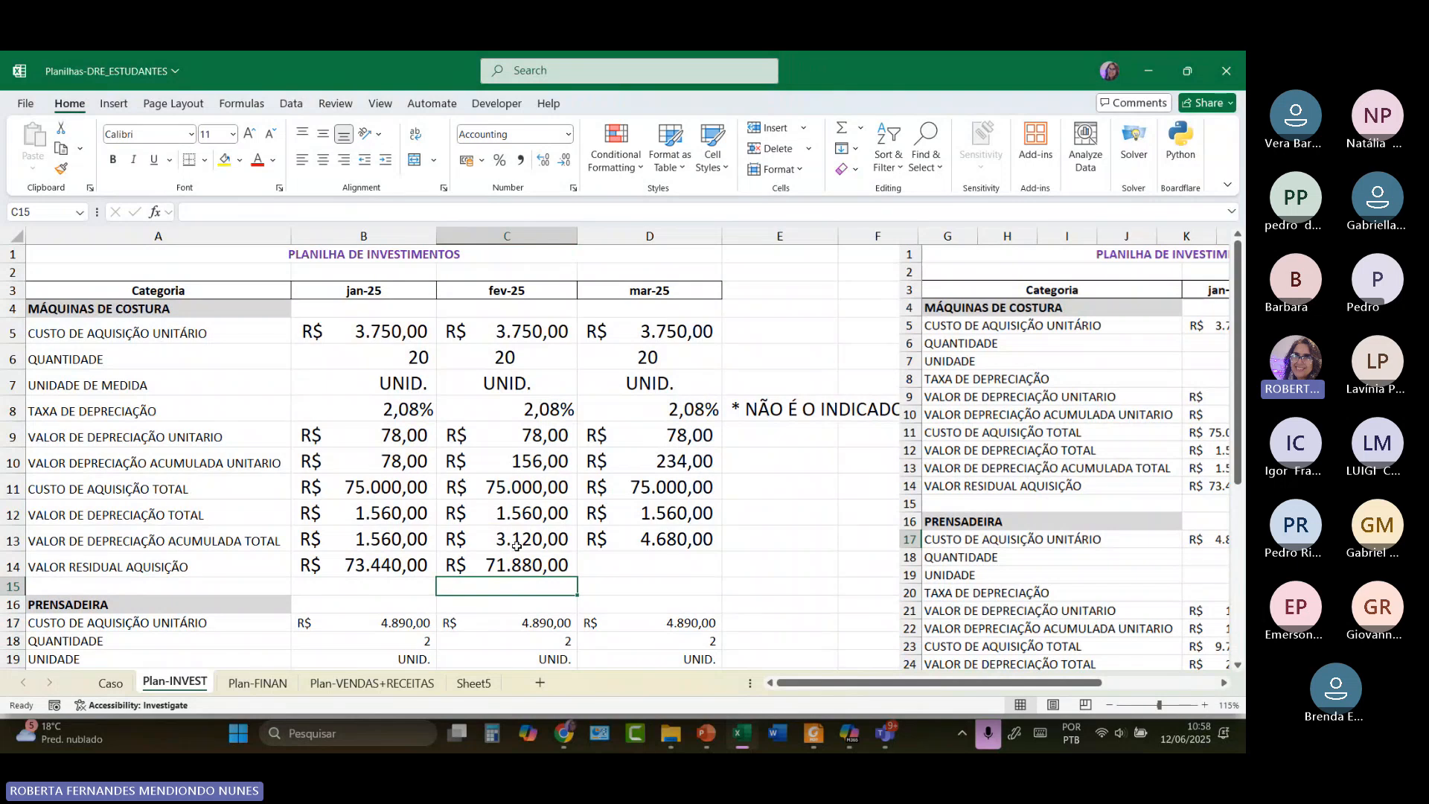
left_click_drag(908, 687, 924, 673)
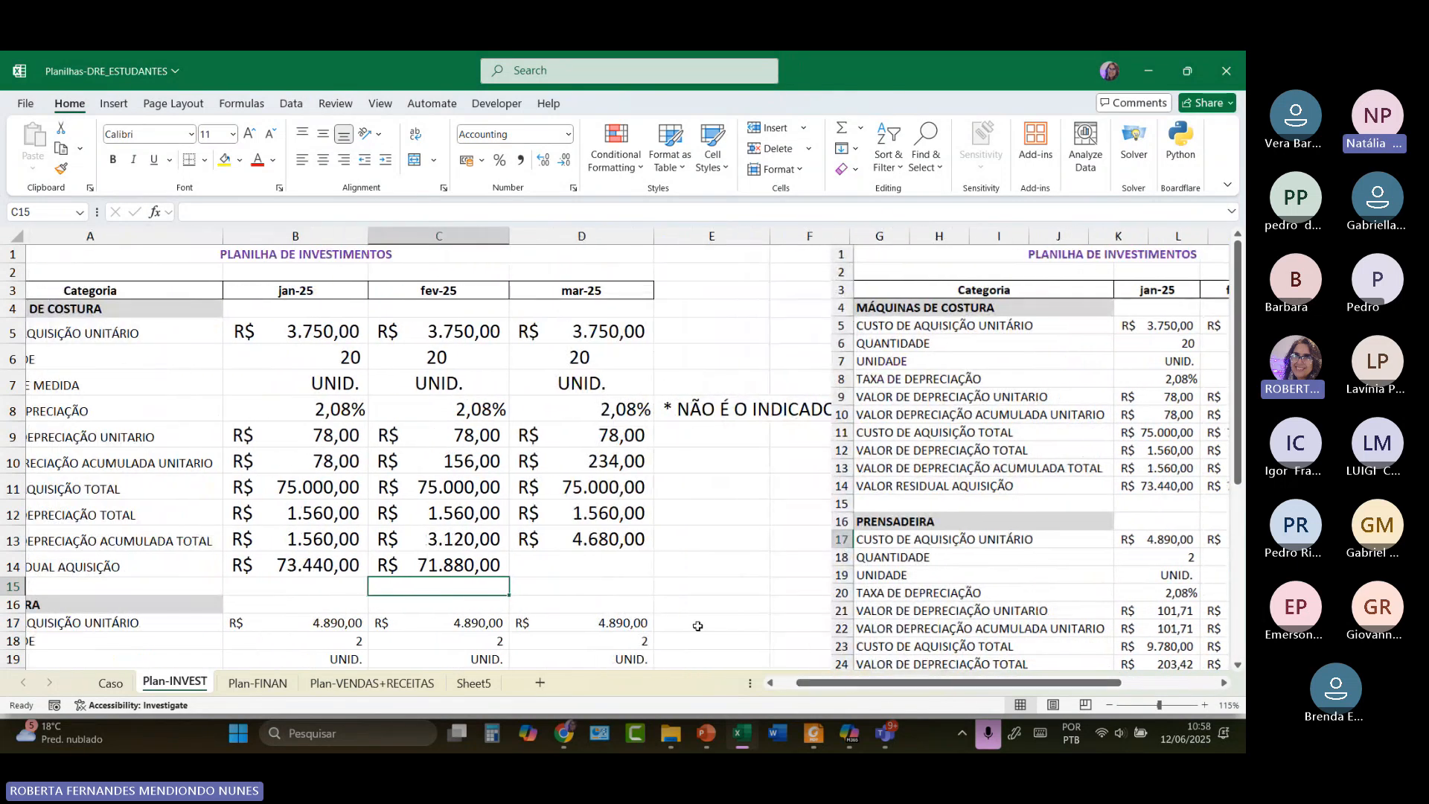
left_click(493, 566)
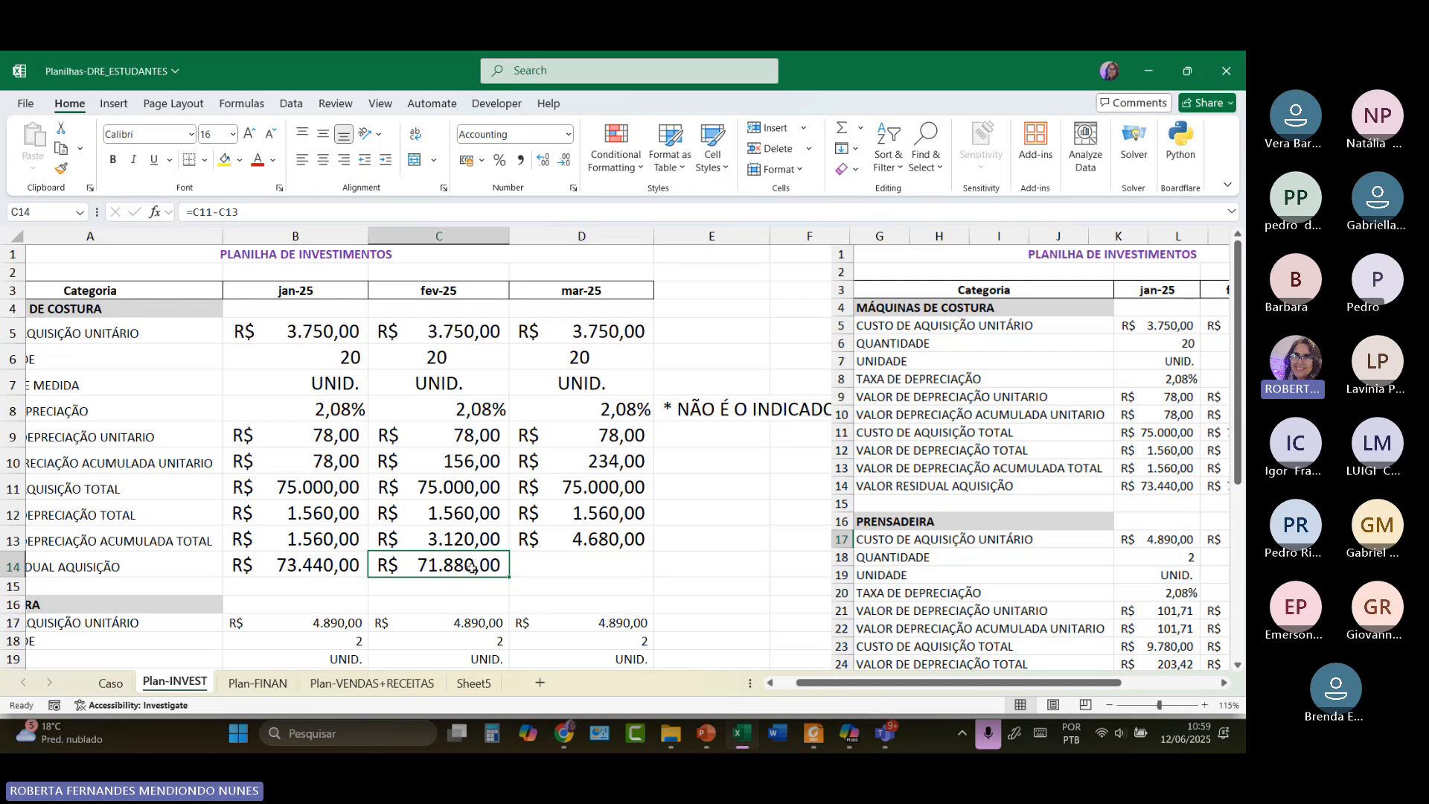
left_click(574, 571)
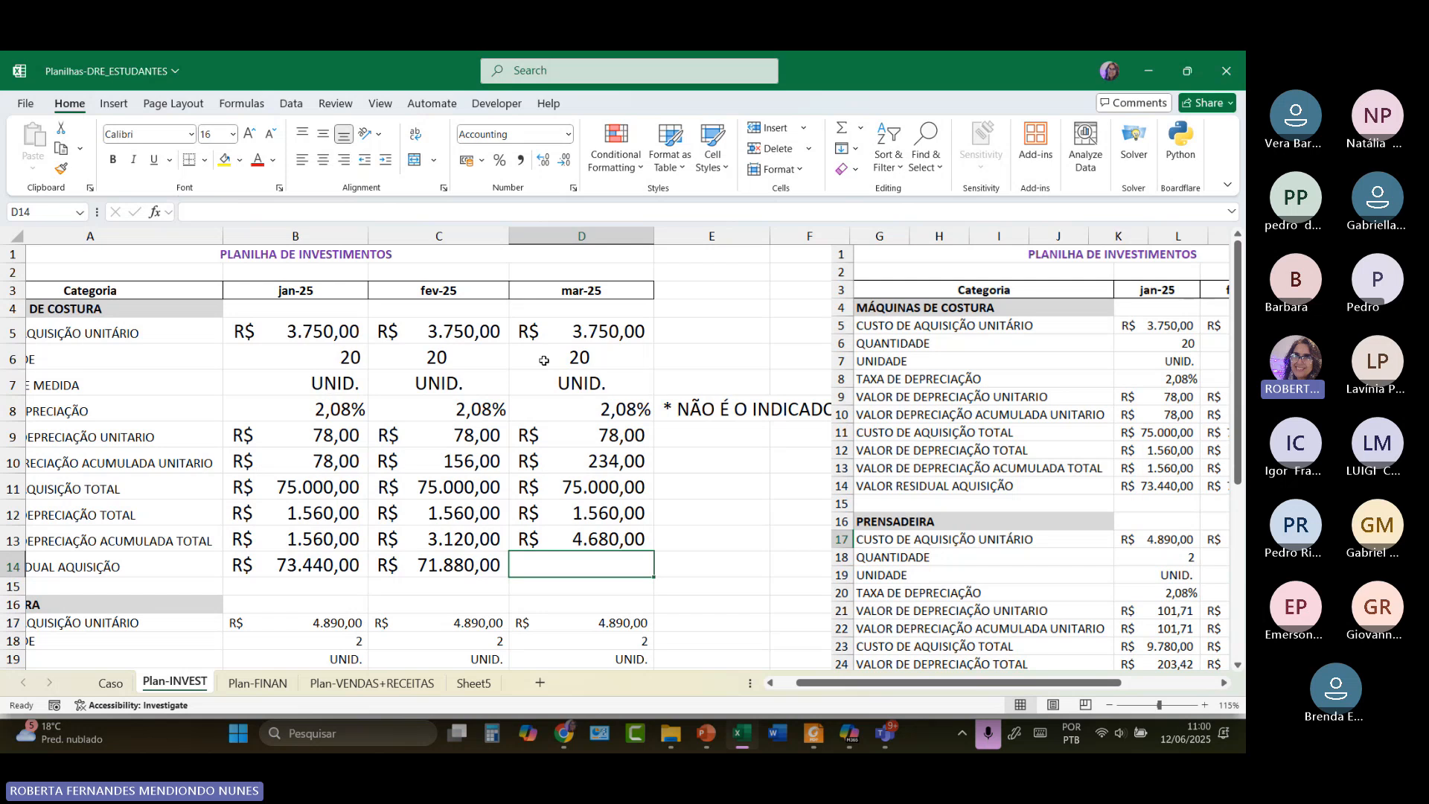
left_click(330, 414)
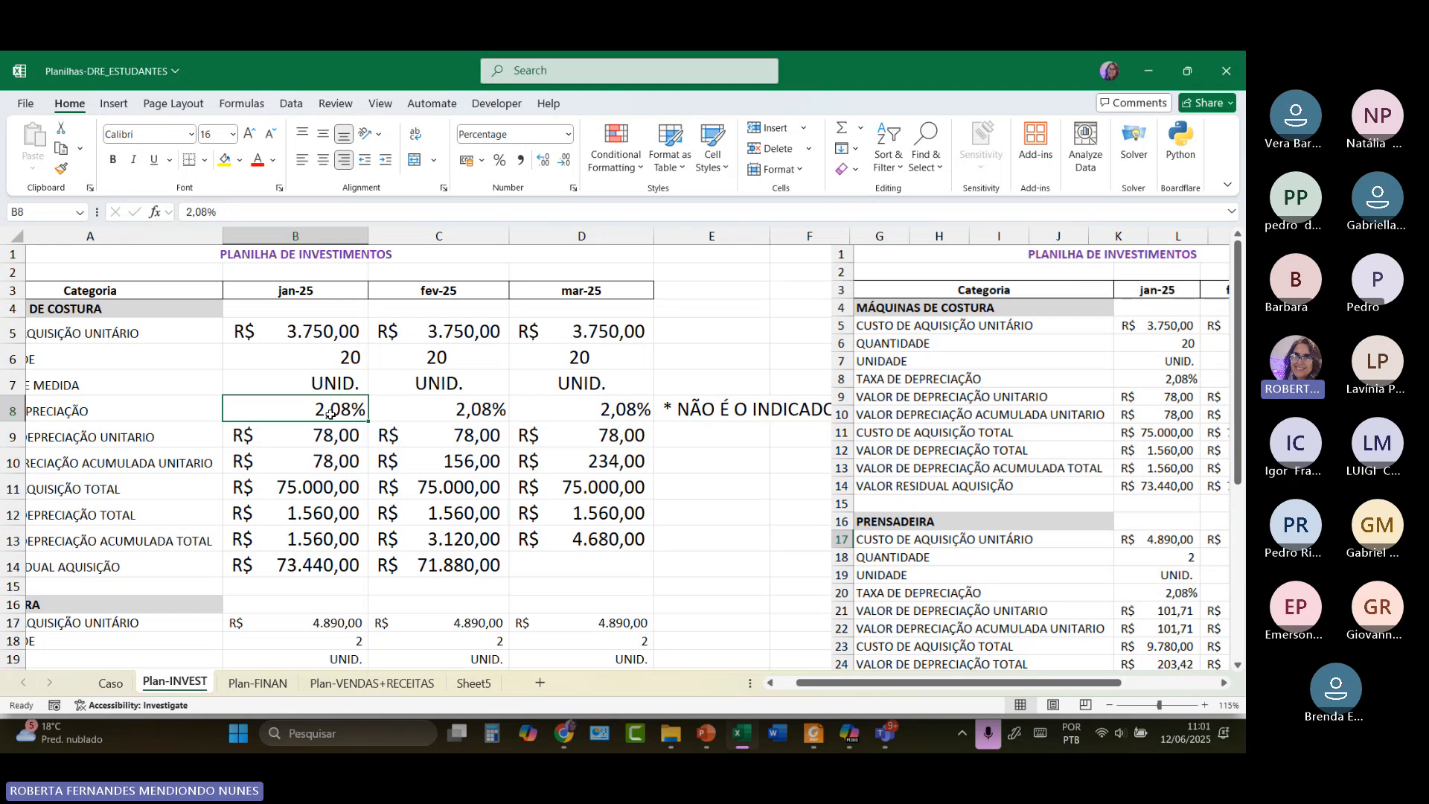
left_click(523, 570)
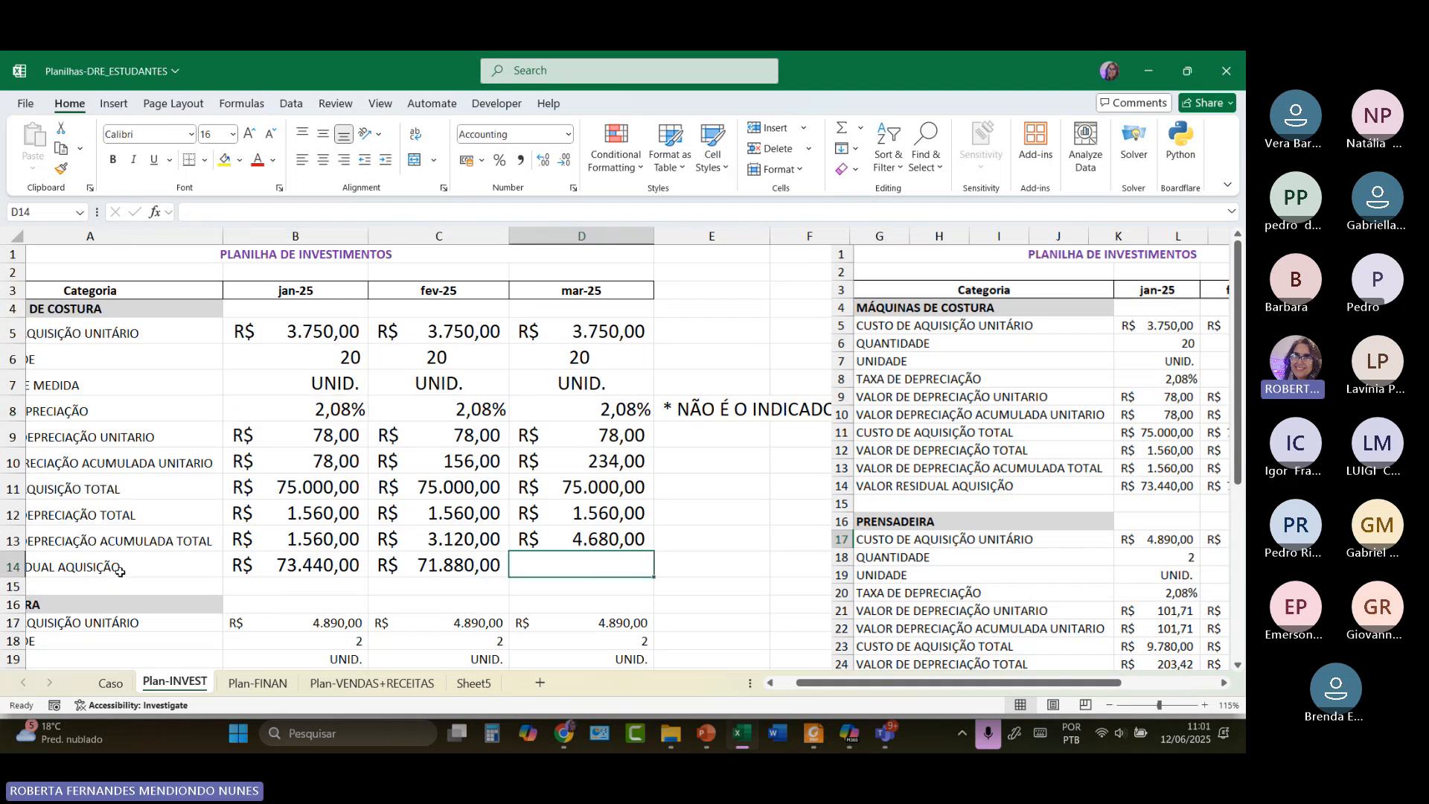
Enter =D11-D13 in D14, giving March's residual value of R$ 70.320,00.
left_click_drag(825, 685, 804, 685)
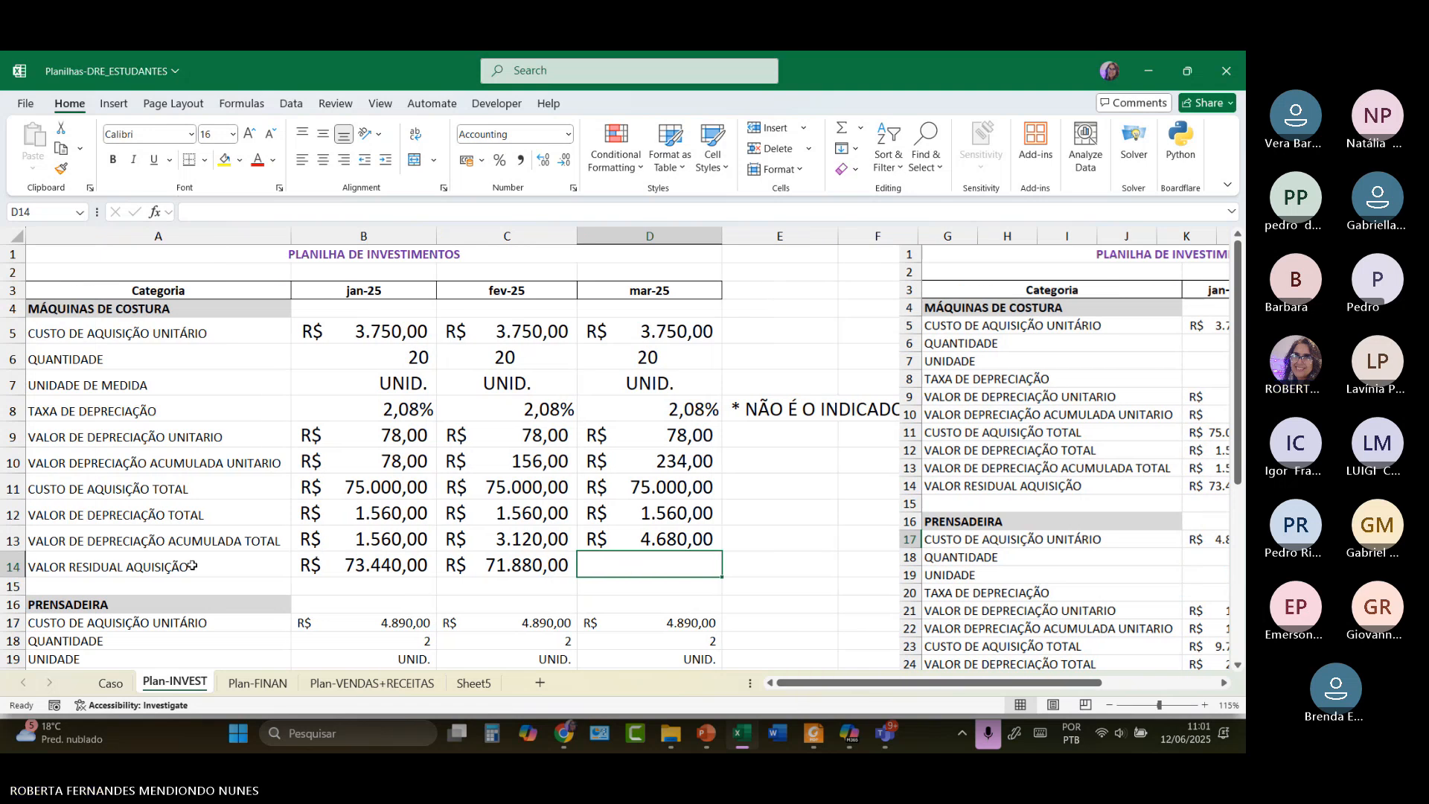
type("=")
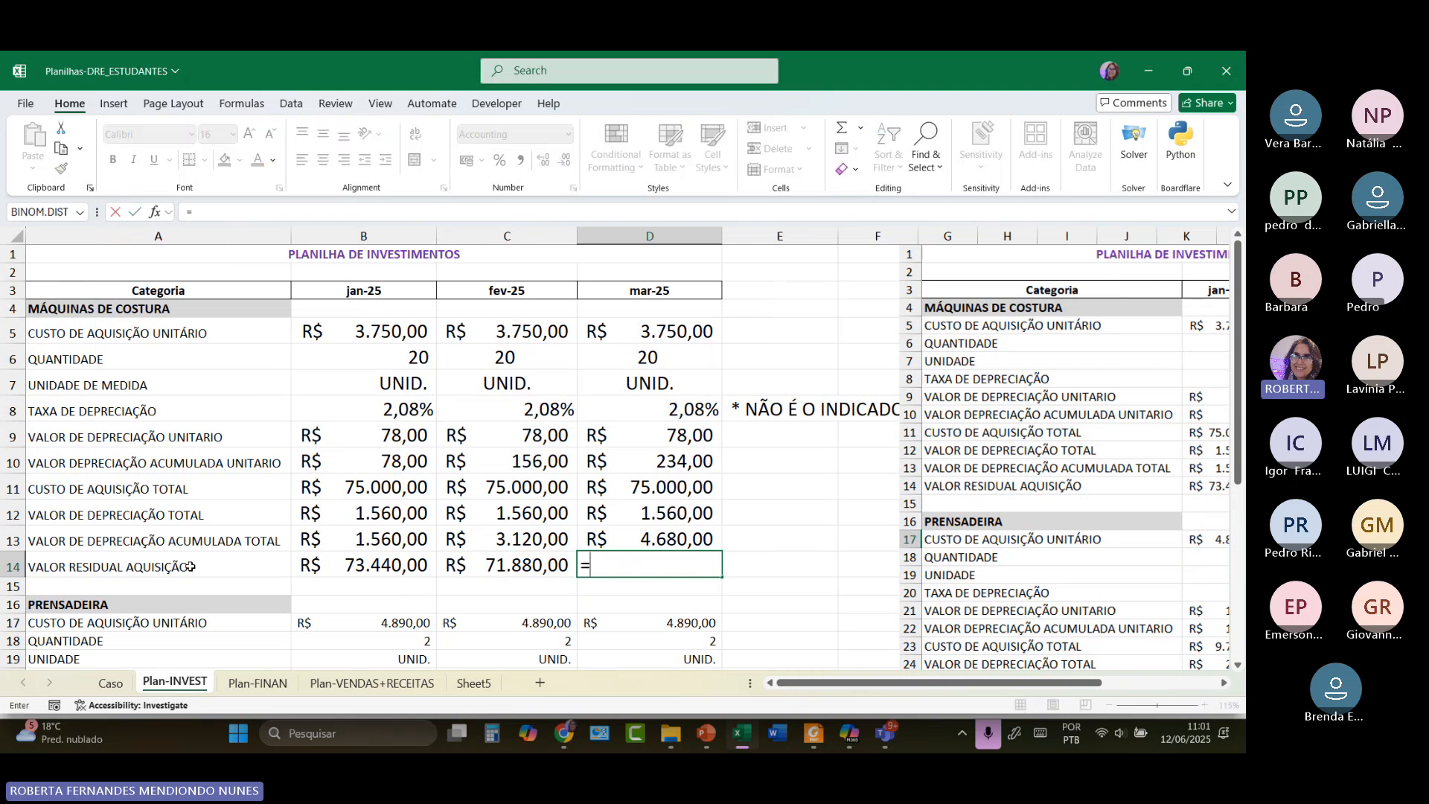
left_click(643, 487)
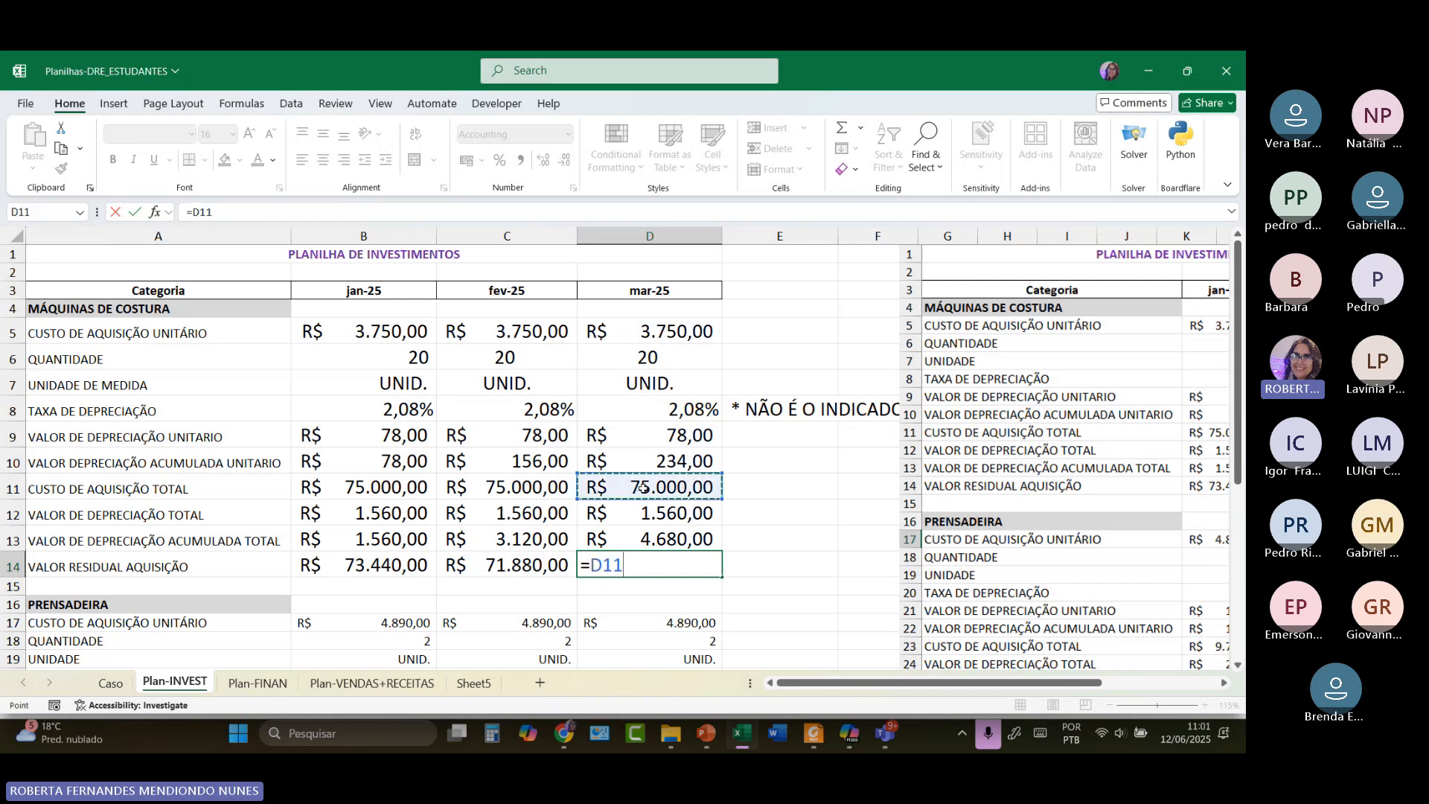
type("-")
left_click(646, 542)
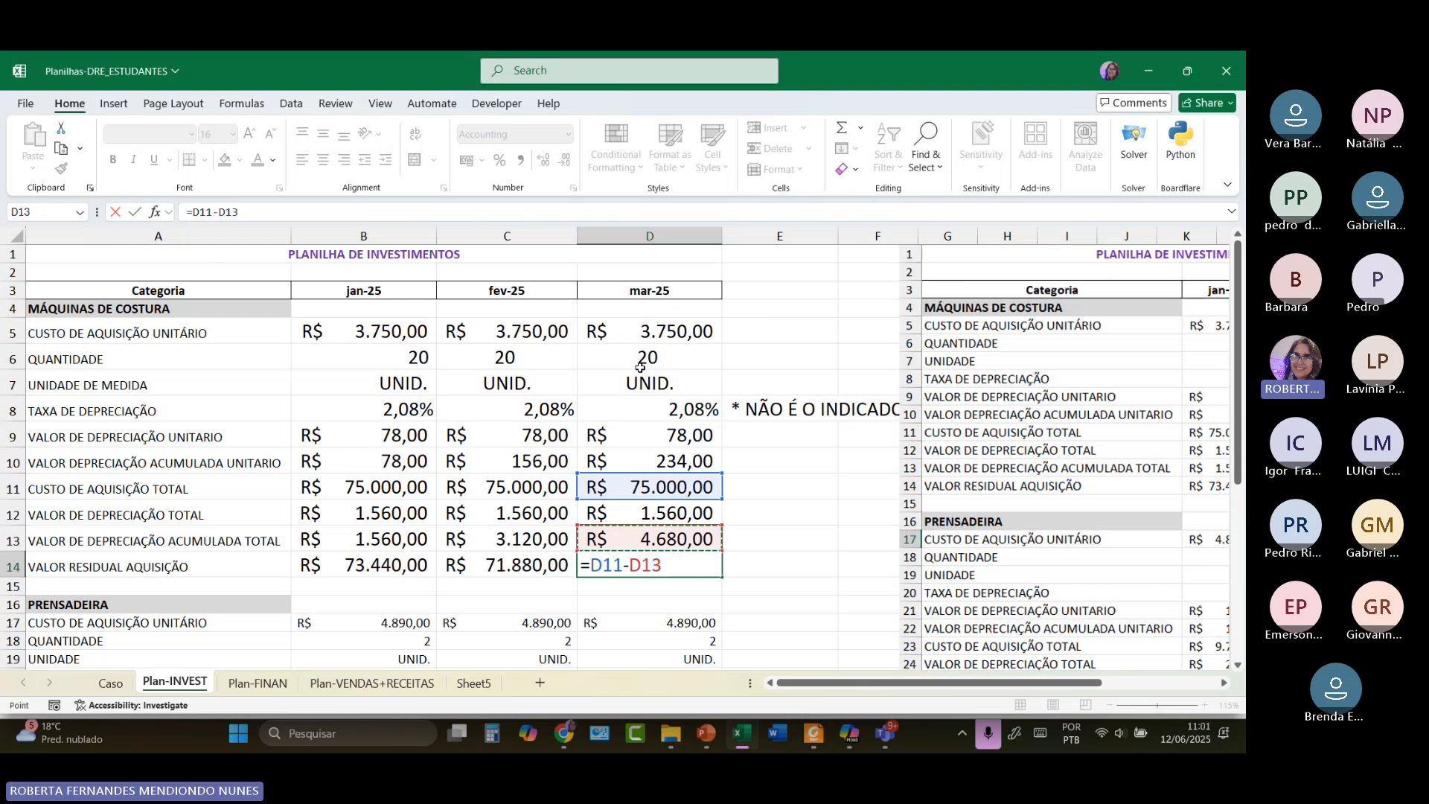
key("Return")
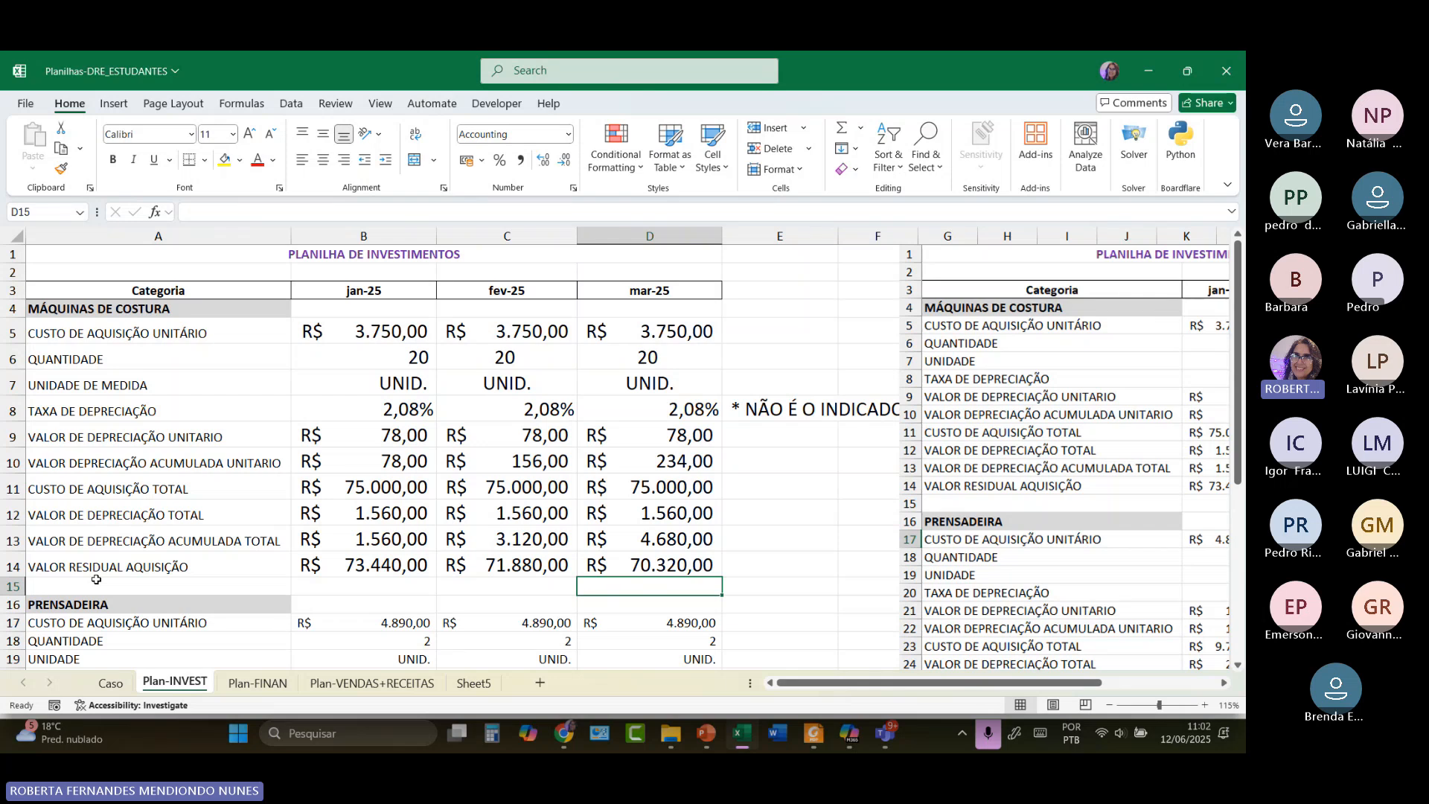
left_click(110, 400)
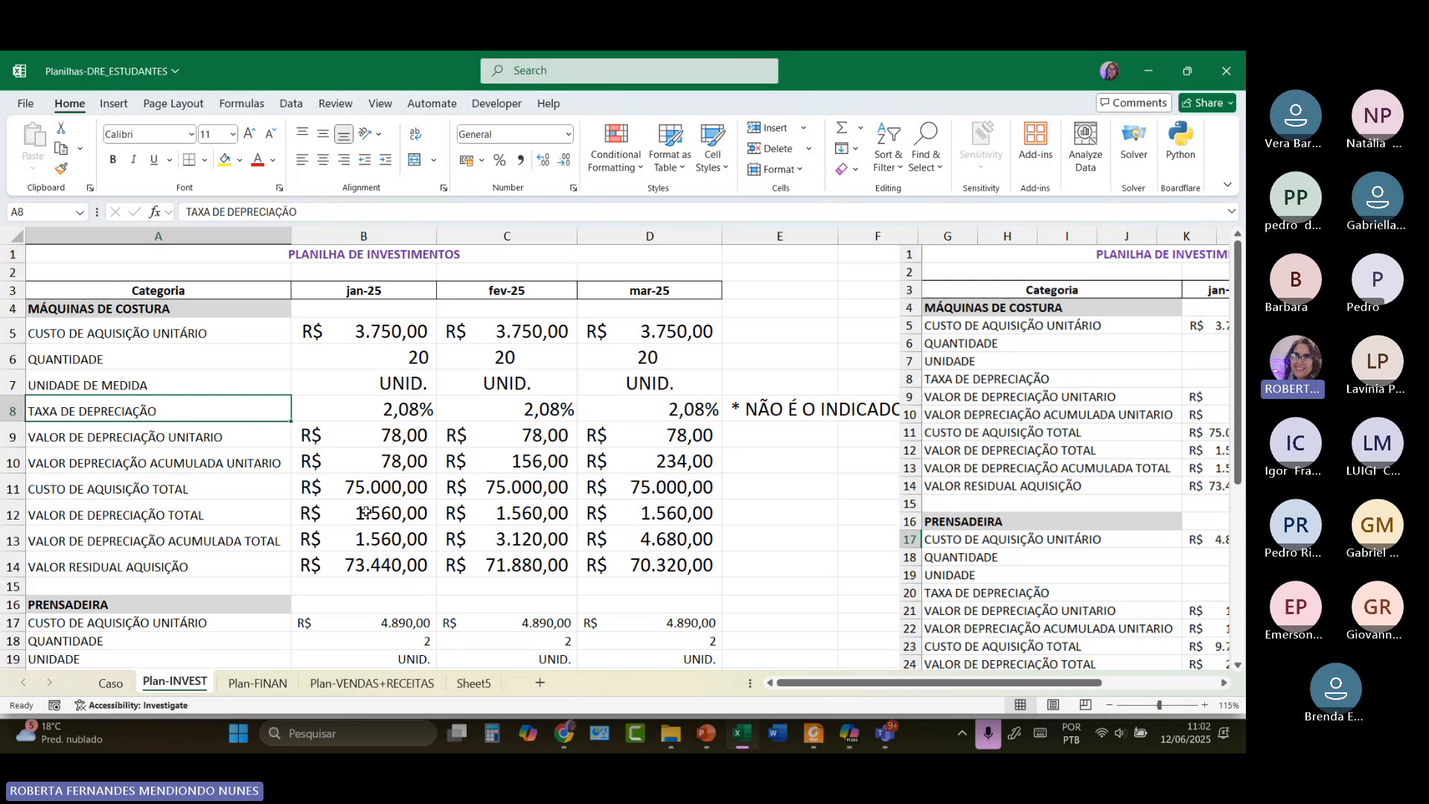
scroll(365, 513, "down", 3)
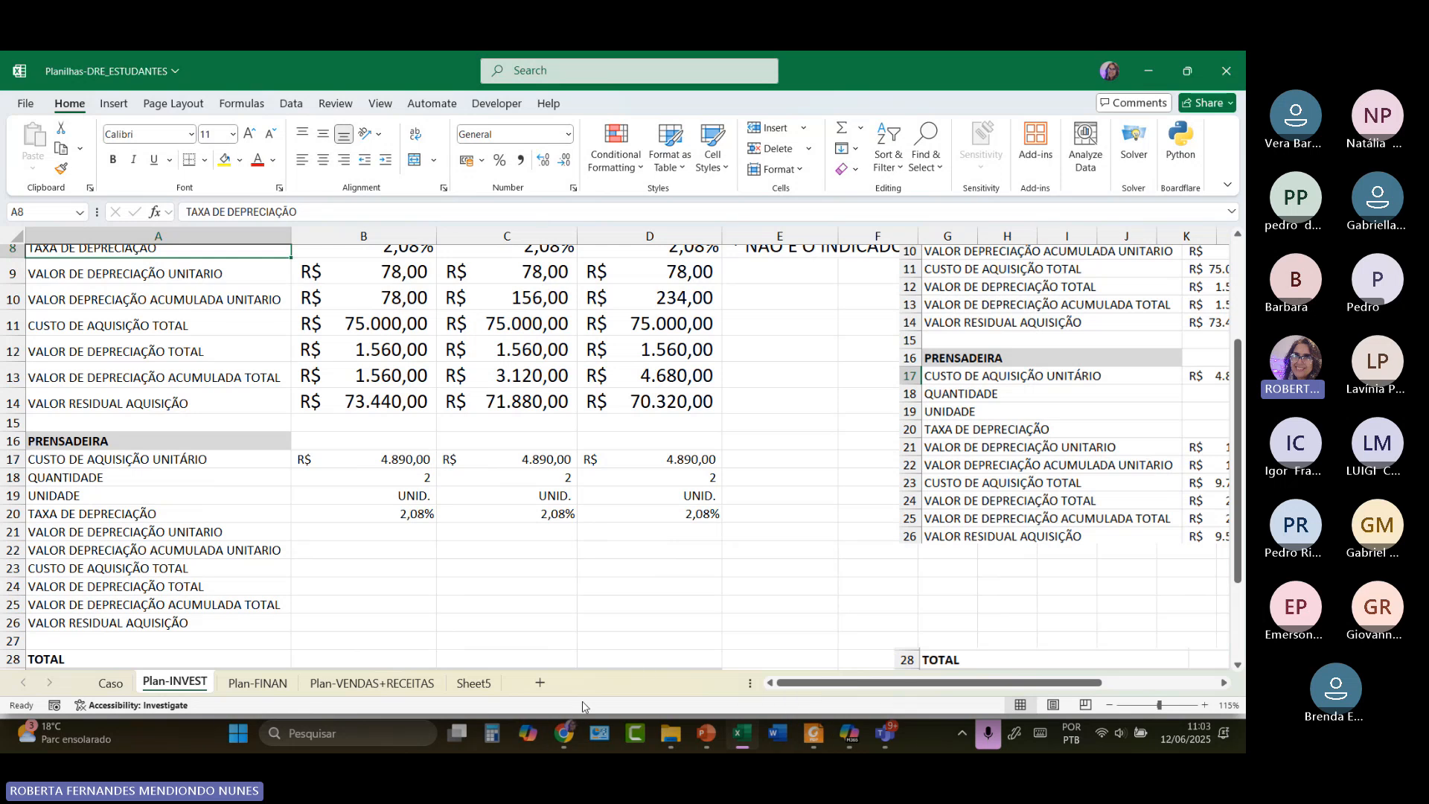
Glance at the Google Sheets Caso tab, then return to Teams and end the screen share.
left_click(566, 734)
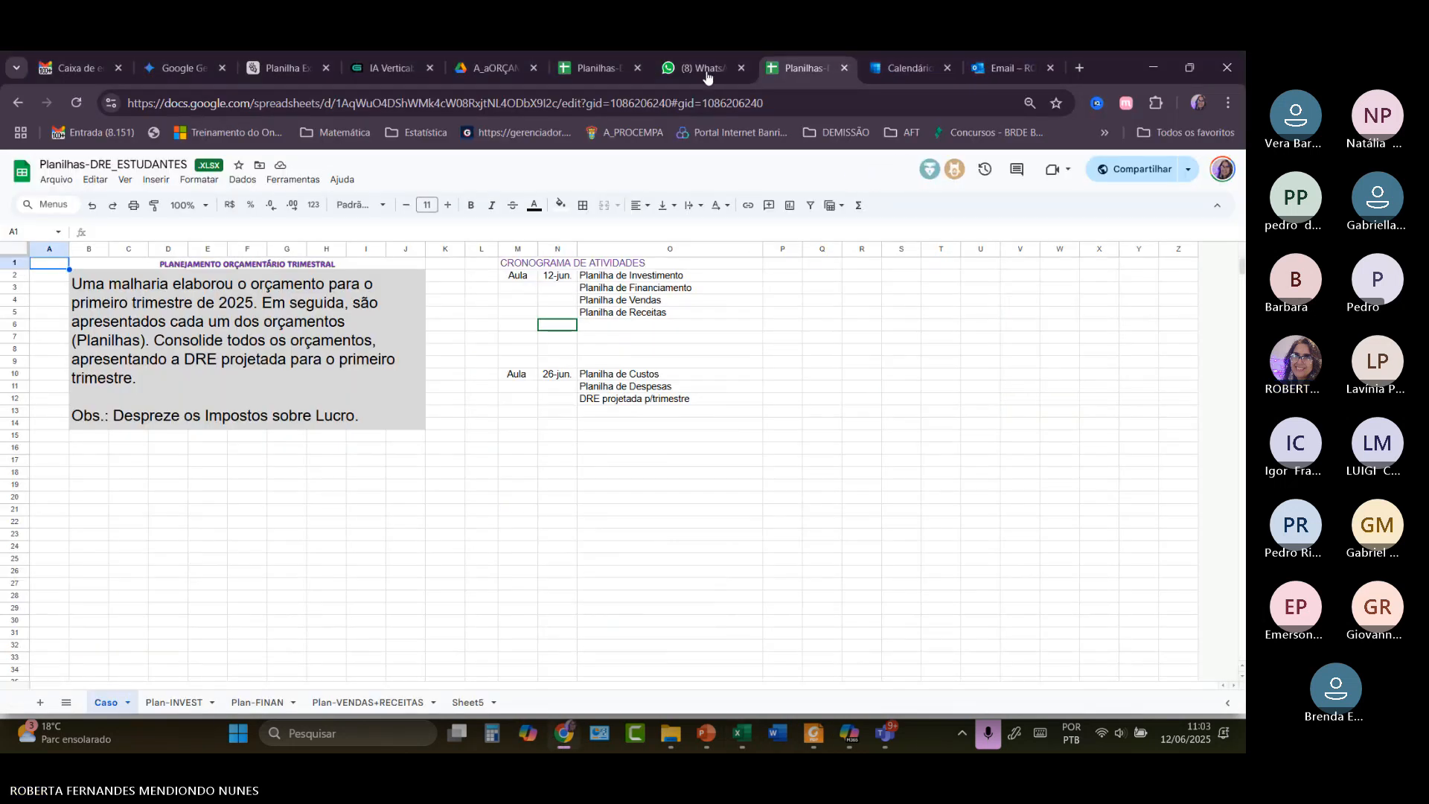
mouse_move(889, 711)
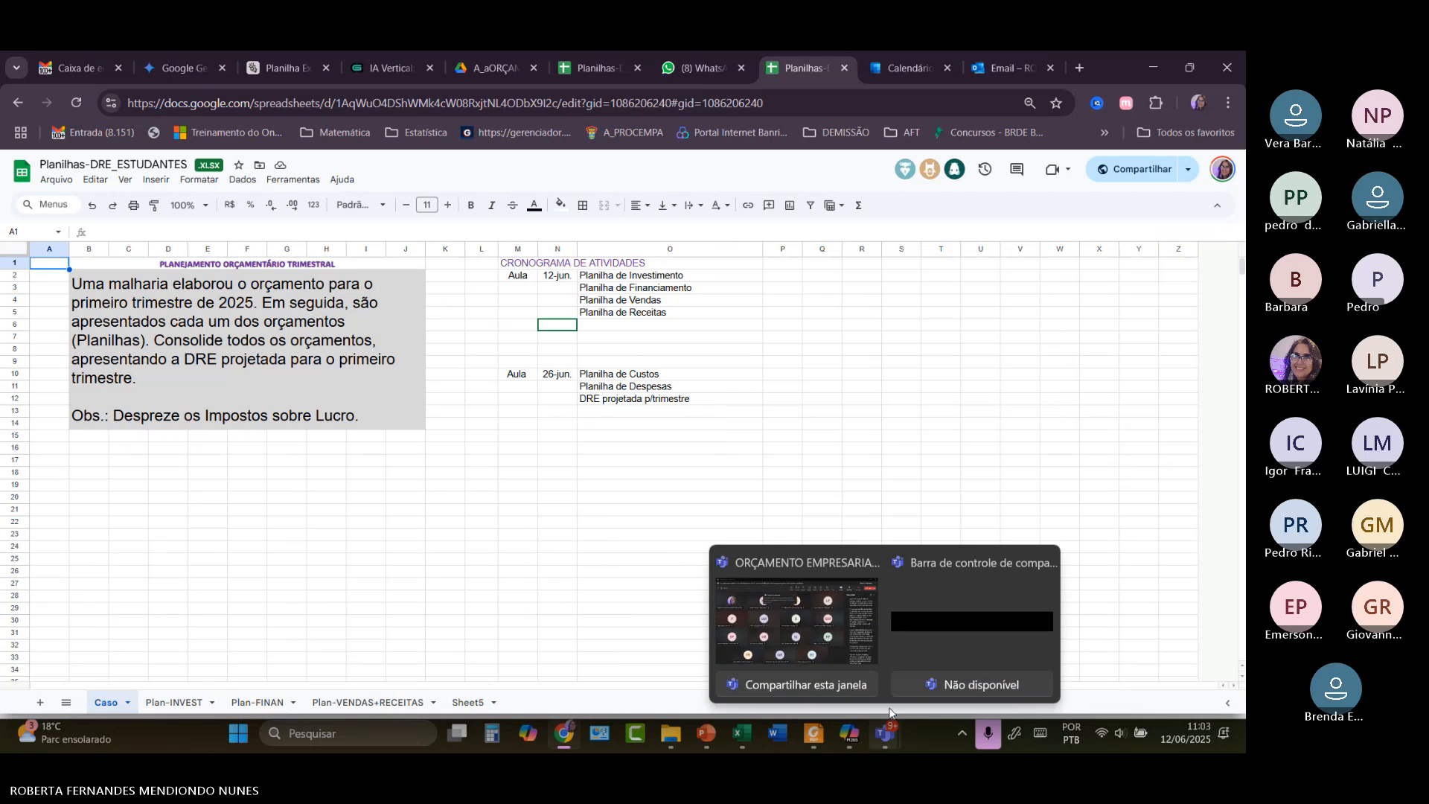
left_click(885, 630)
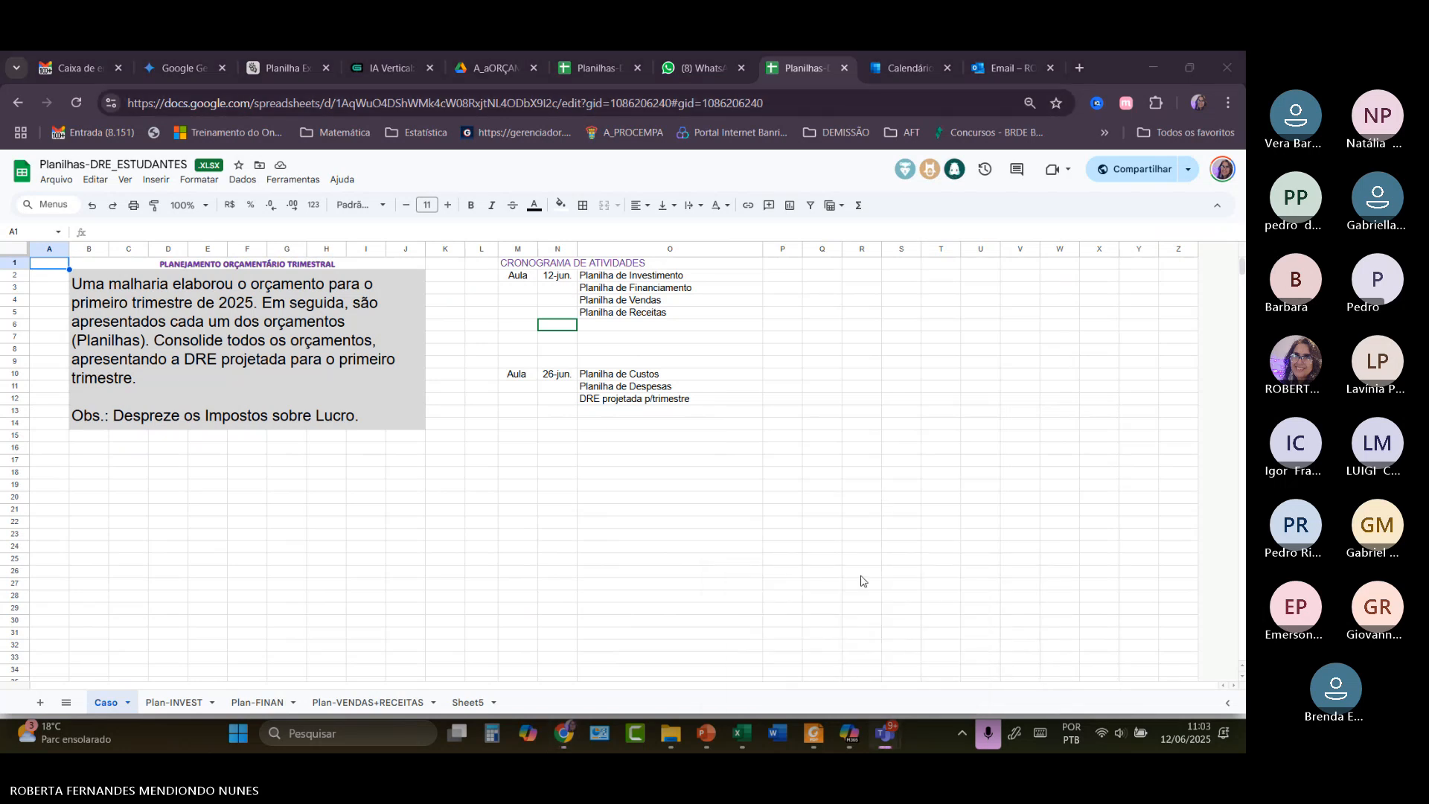
mouse_move(879, 731)
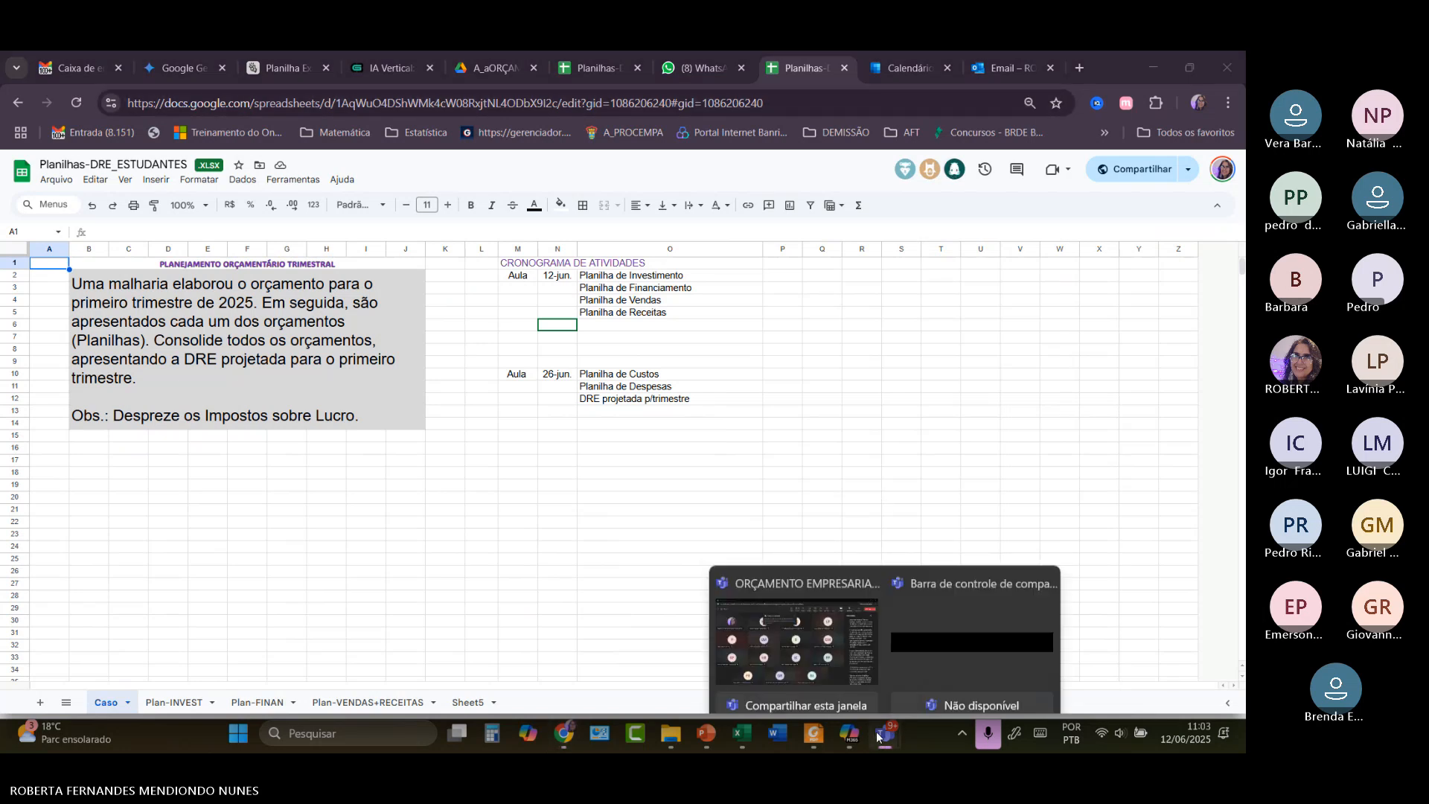
left_click(842, 605)
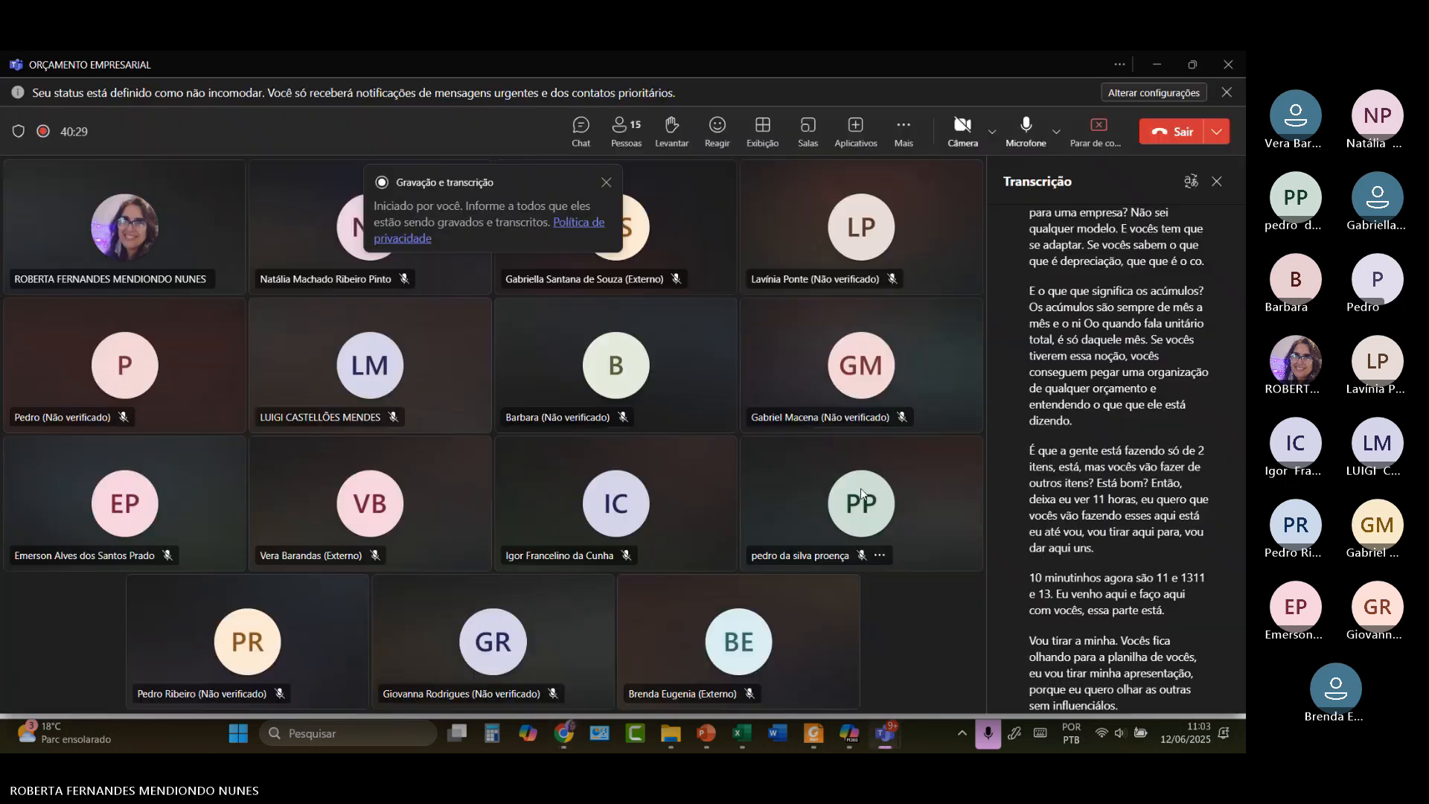
left_click(1099, 132)
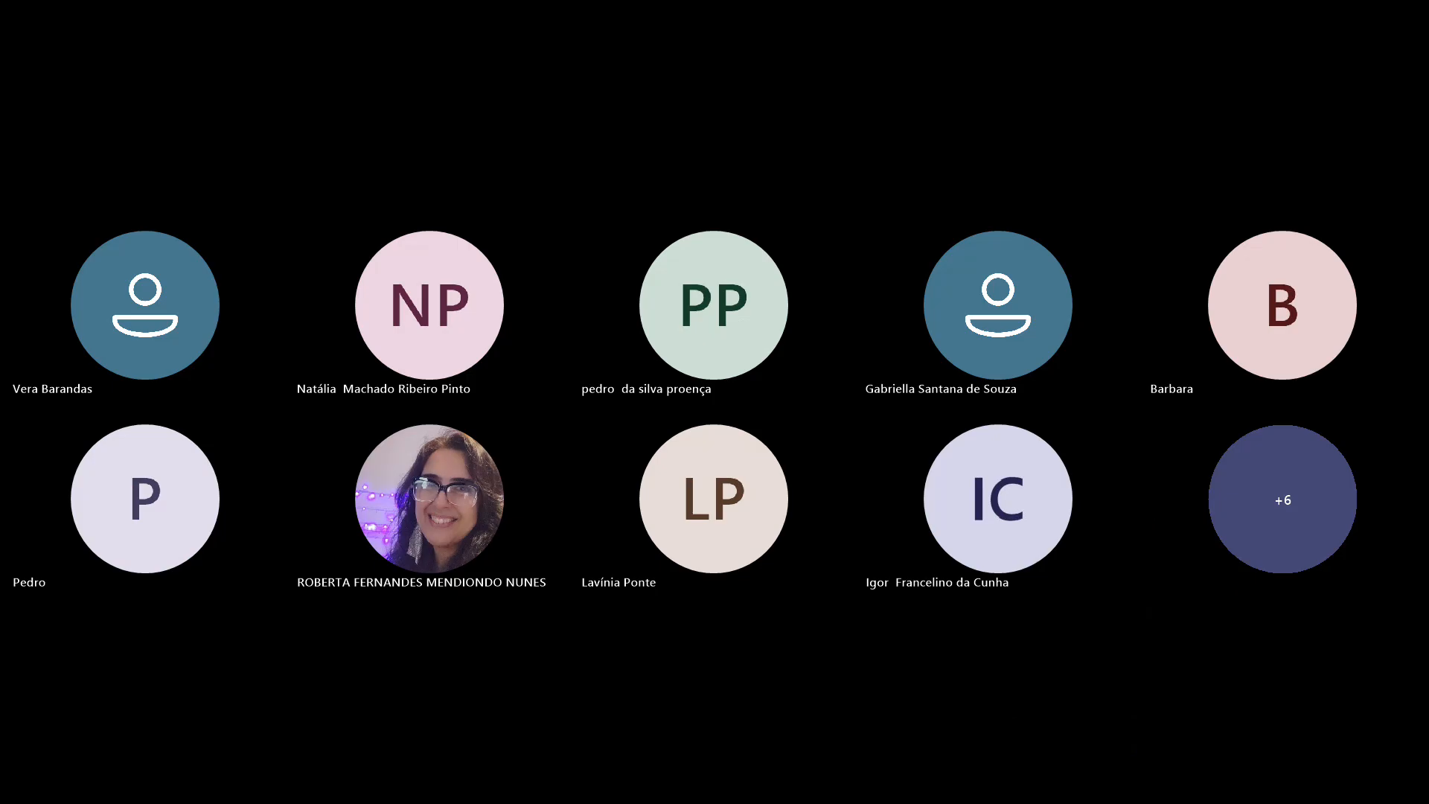
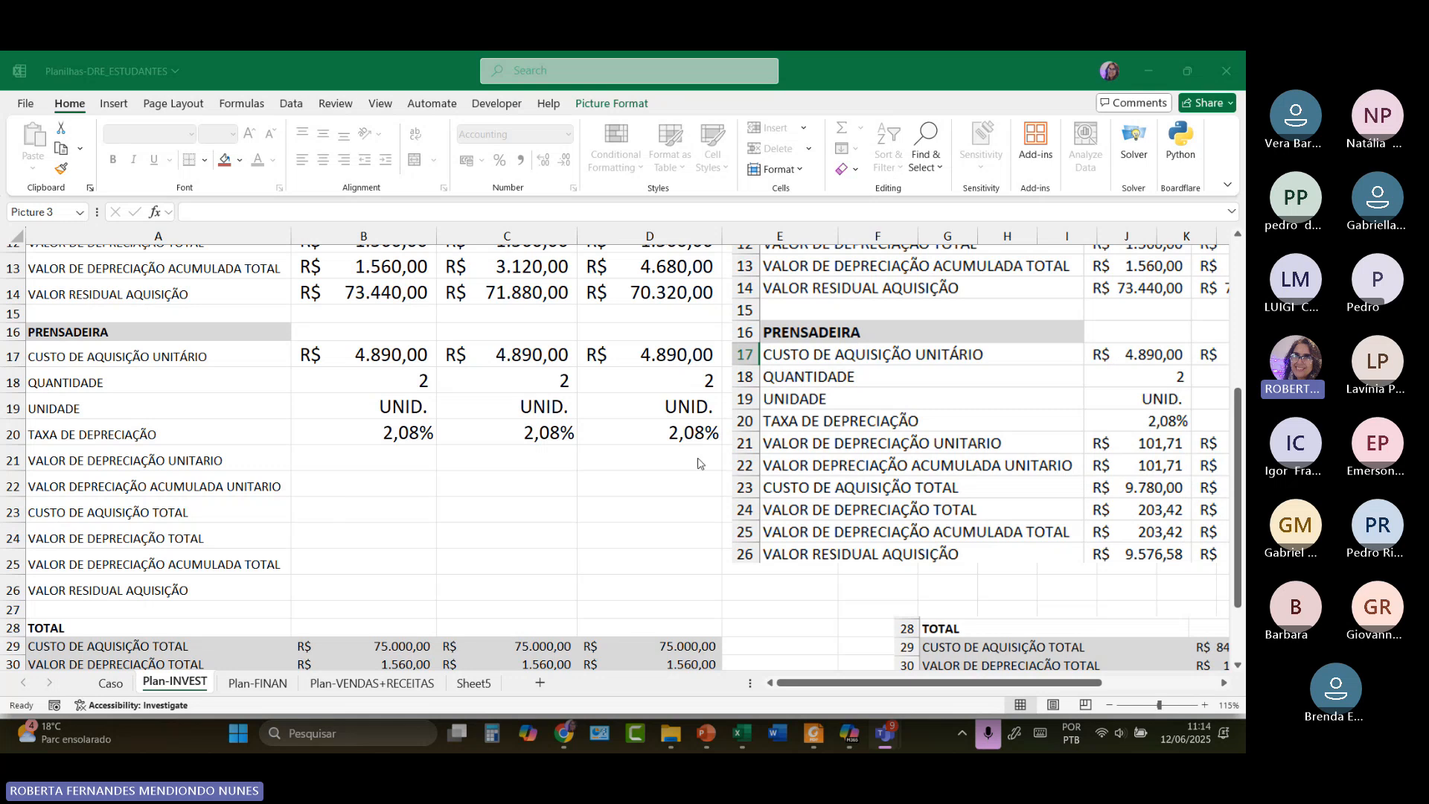
Begin a formula in B21, the PRENSADEIRA unit depreciation cell on Plan-INVEST.
scroll(707, 454, "up", 4)
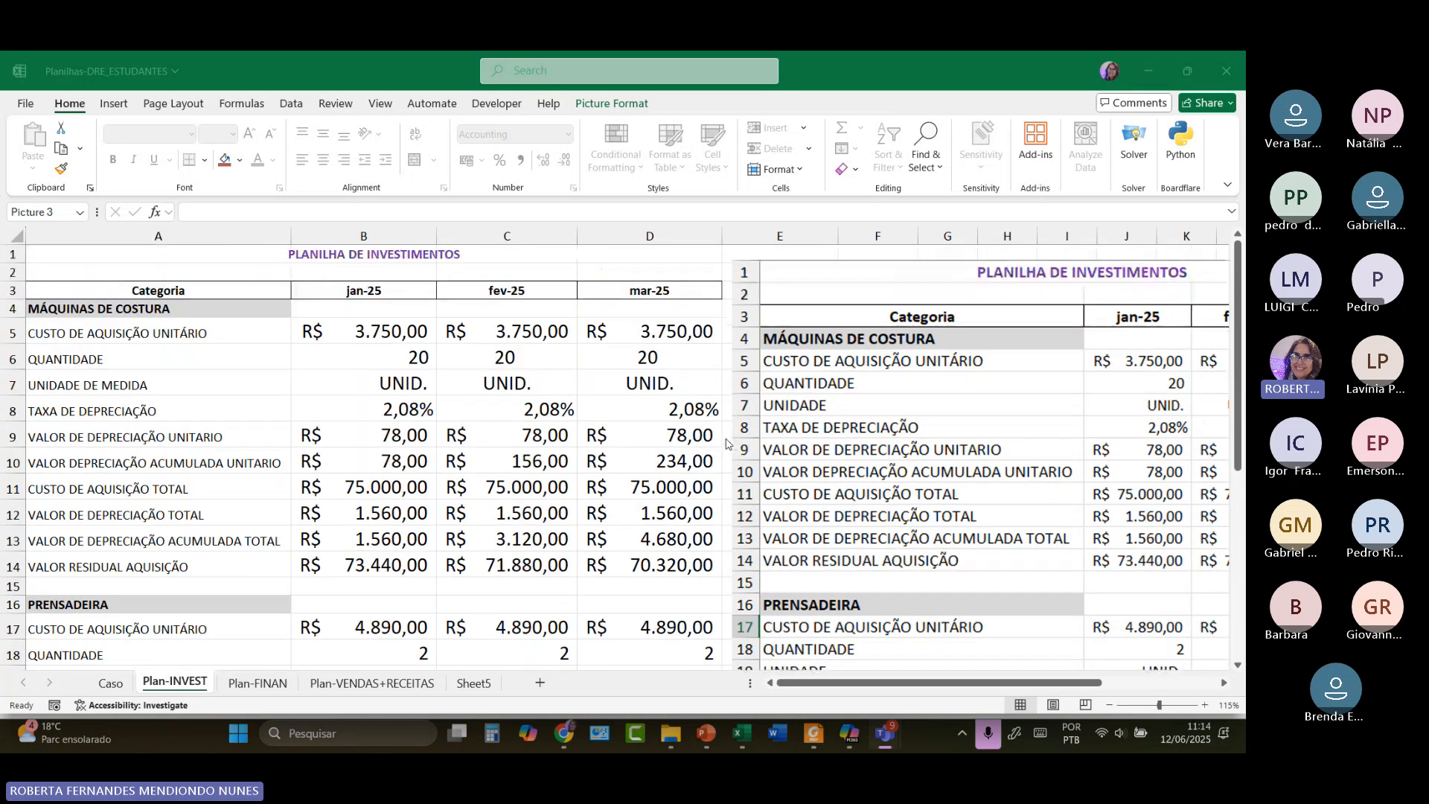
scroll(726, 443, "down", 5)
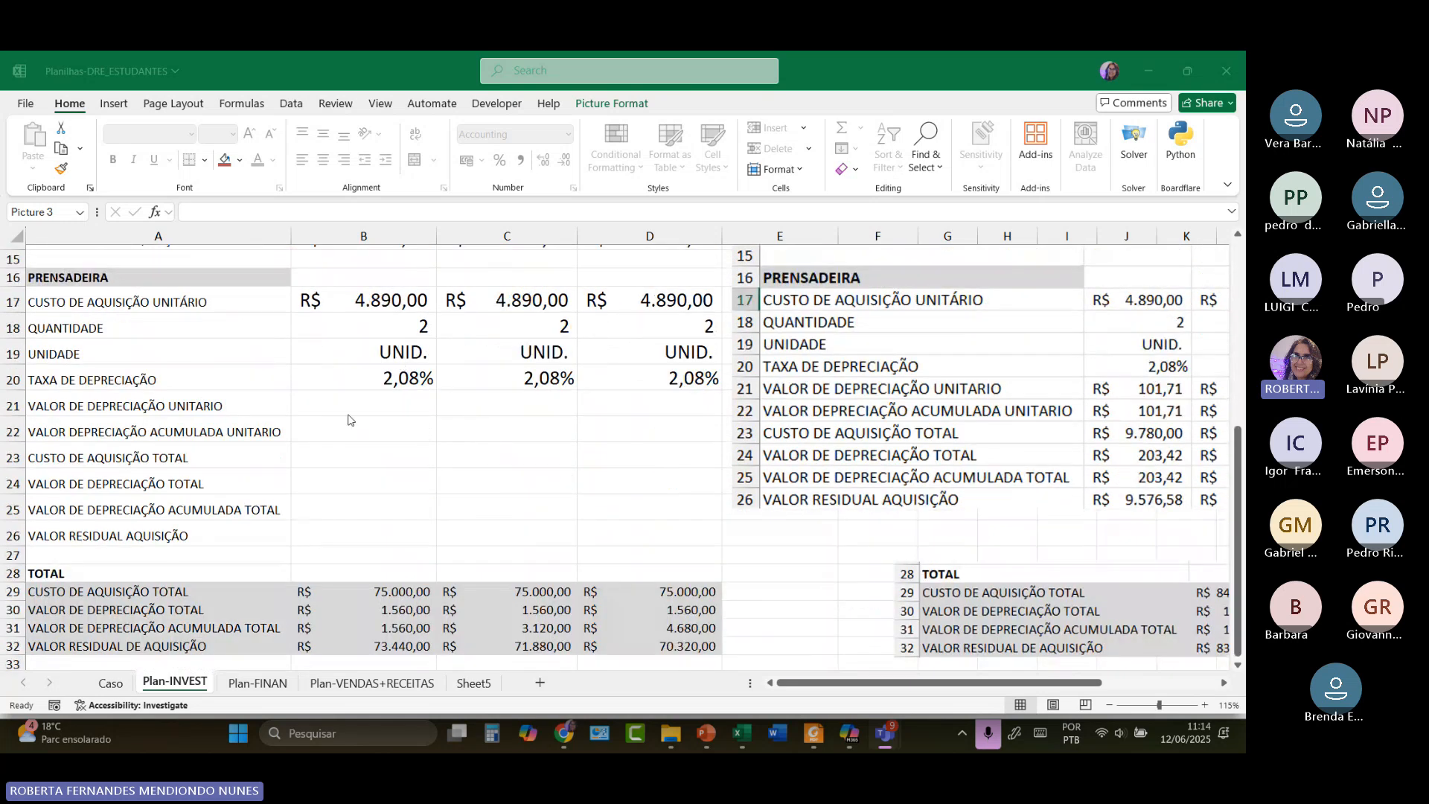
left_click(349, 404)
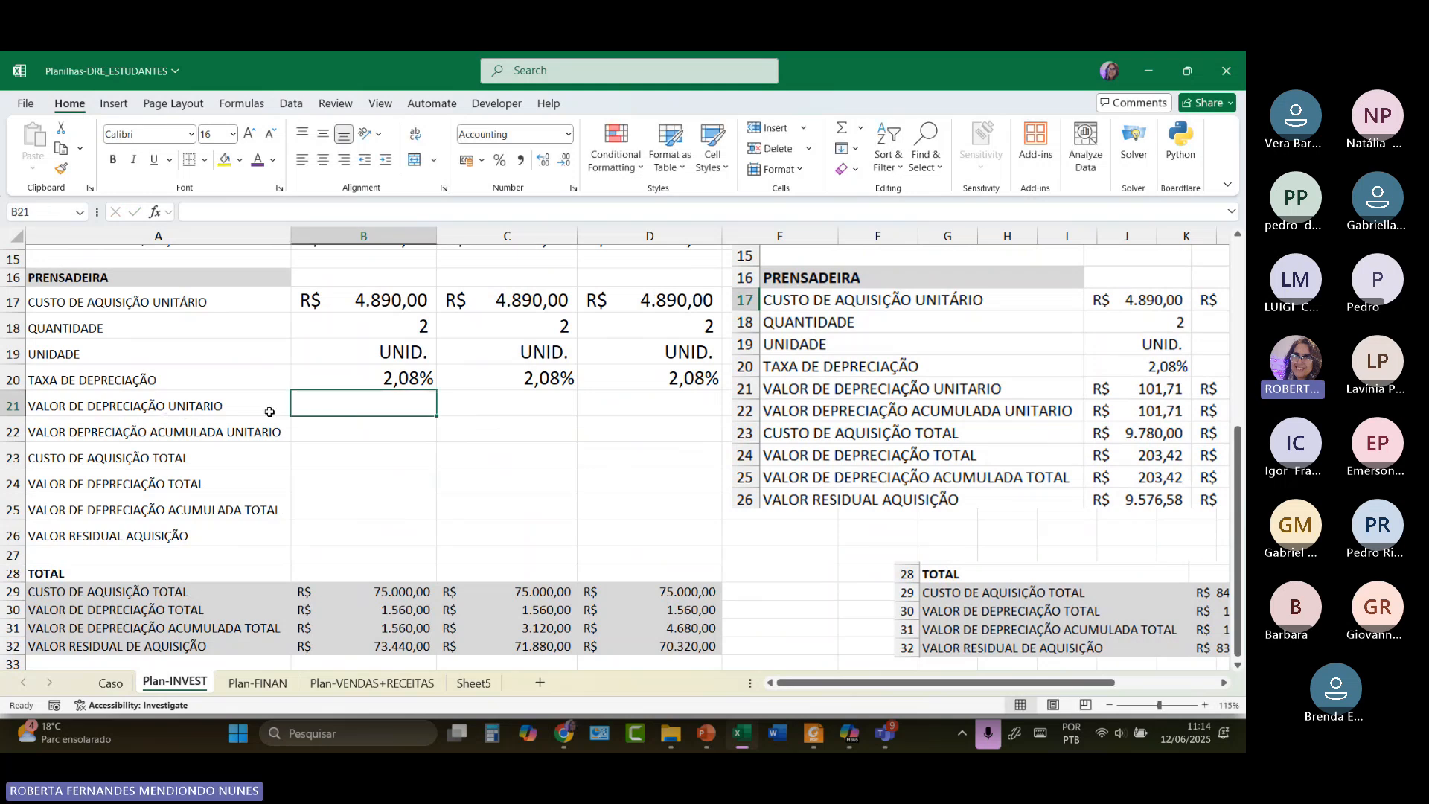
type("=")
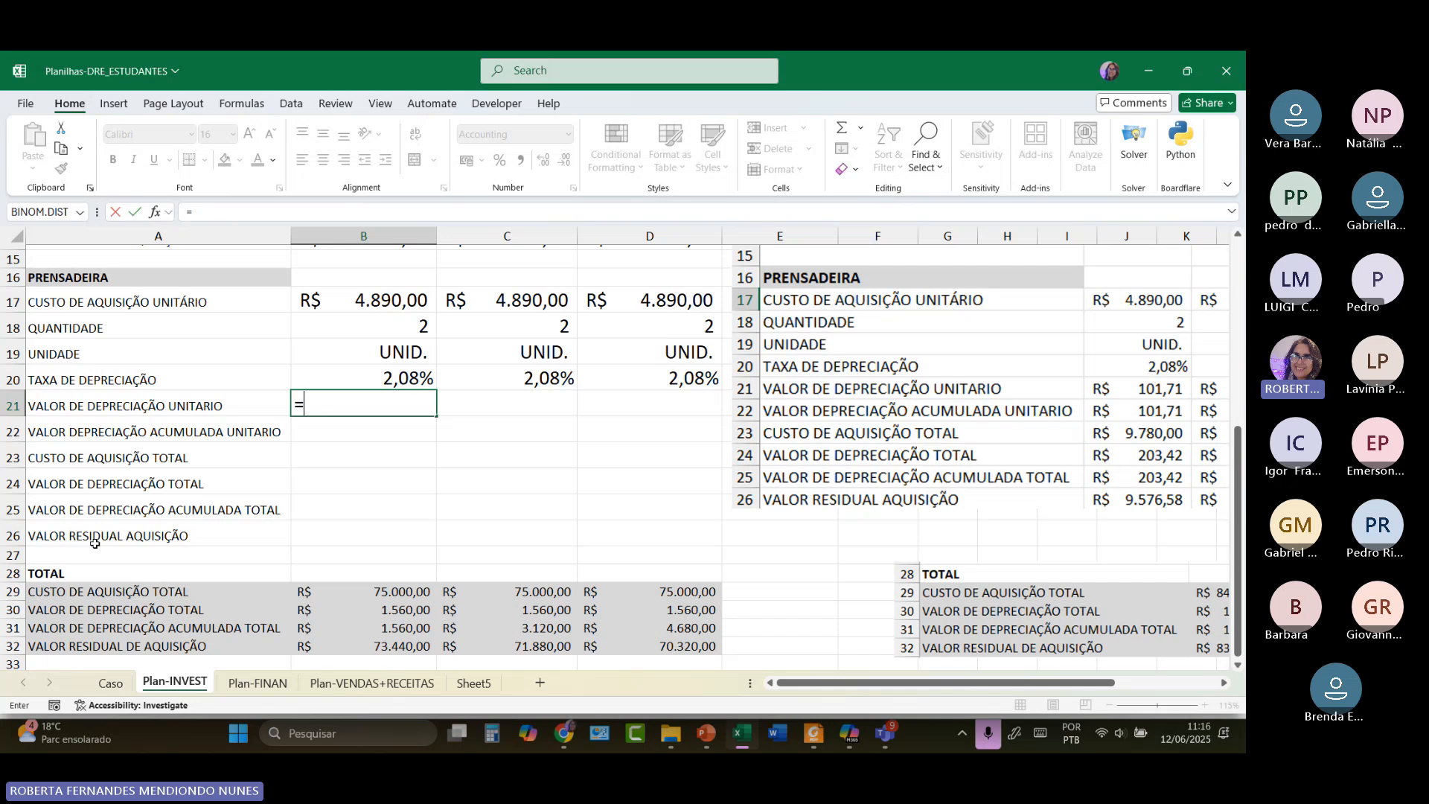
Enter =B17*B20 in B21, giving a unit depreciation of R$ 101,71.
scroll(95, 543, "up", 5)
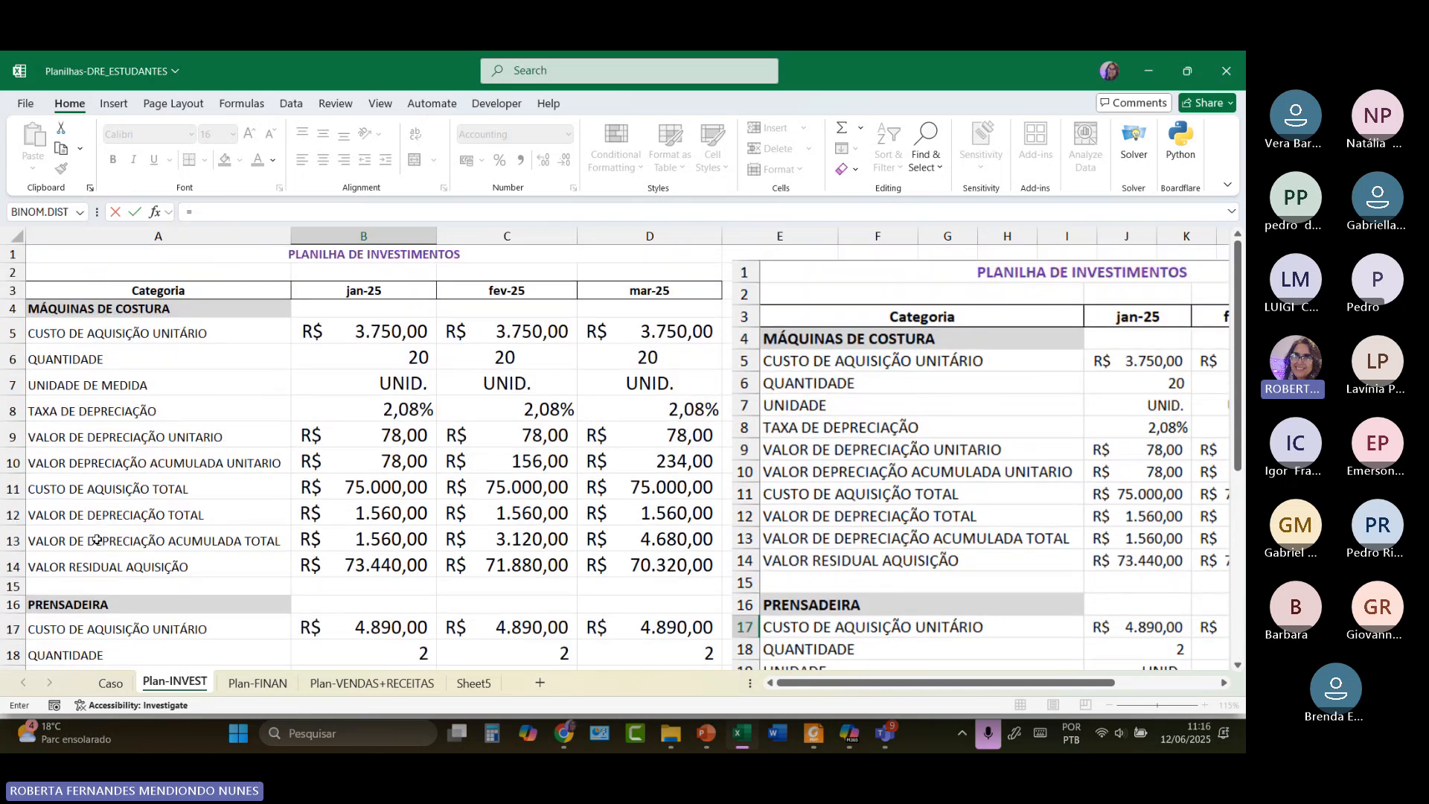
scroll(97, 539, "down", 5)
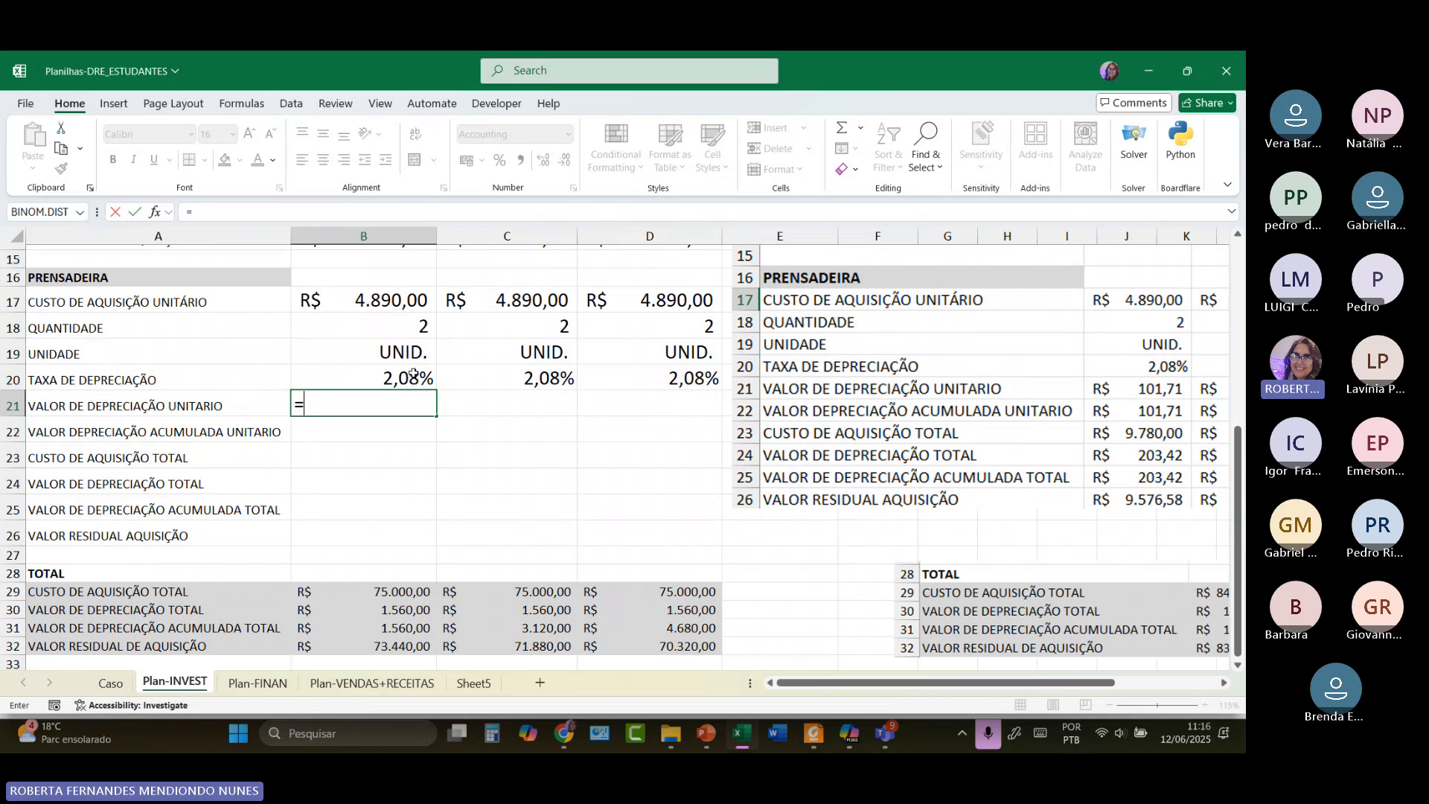
left_click(371, 308)
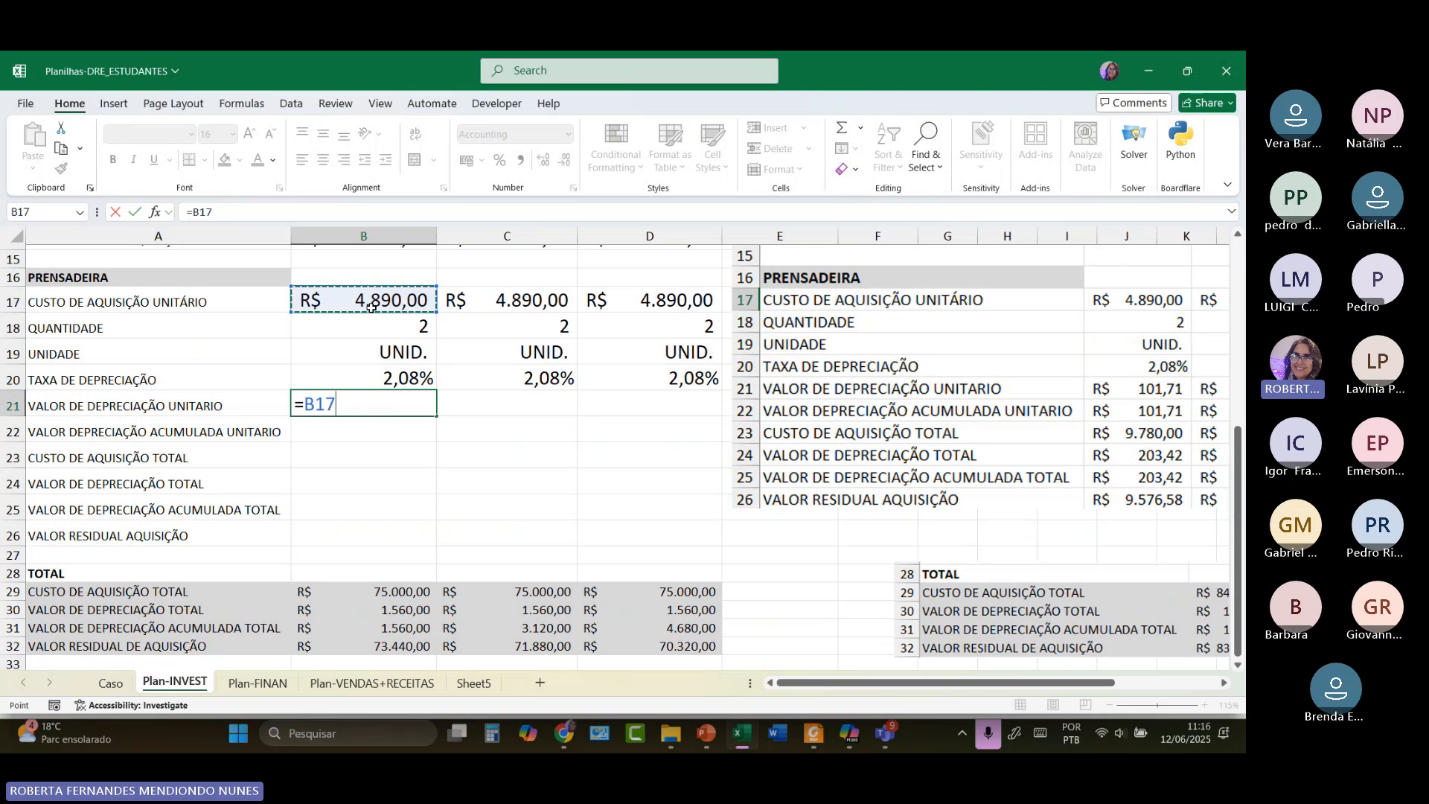
type("*")
left_click(406, 380)
key("Return")
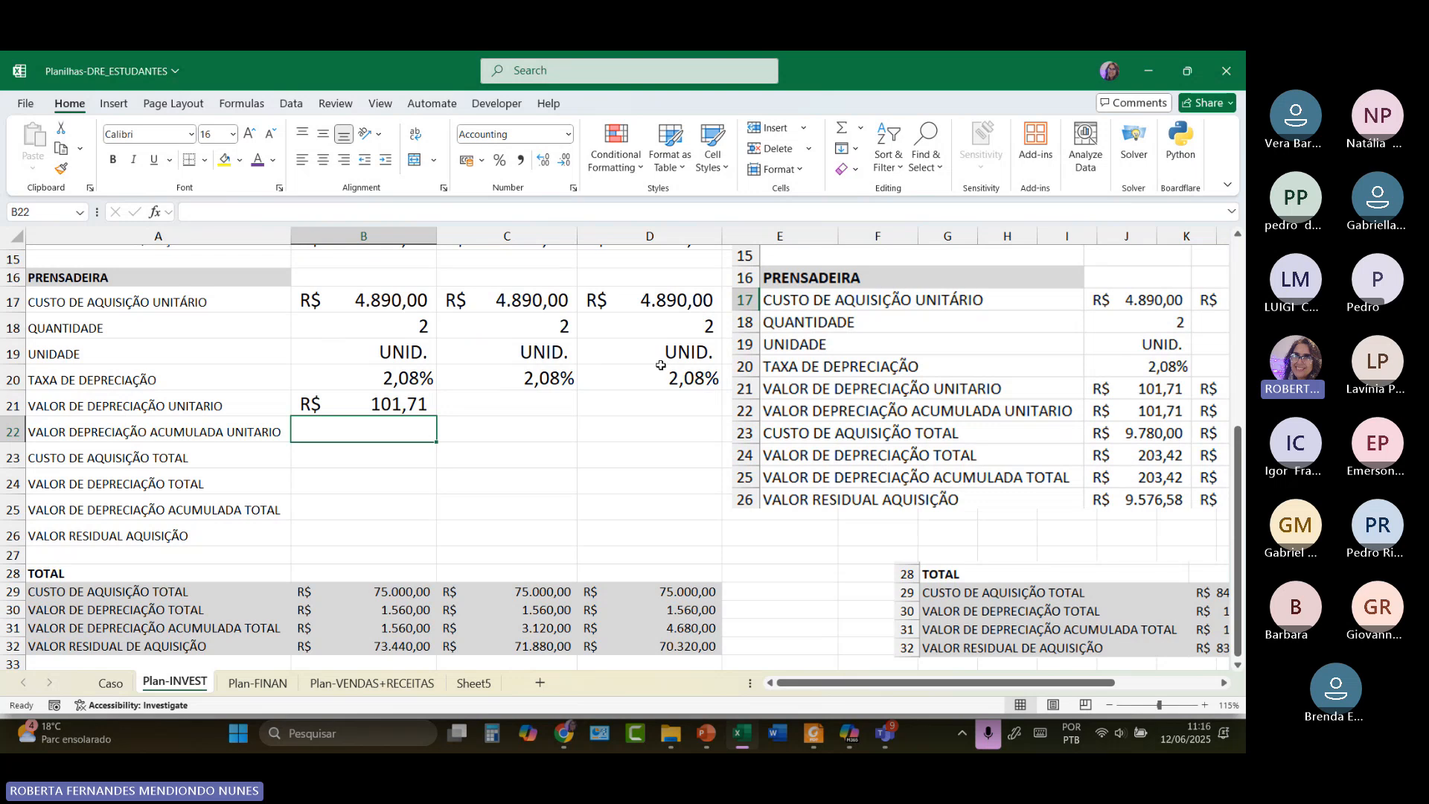
Fill the unit depreciation formula from B21 across to D21.
left_click(408, 403)
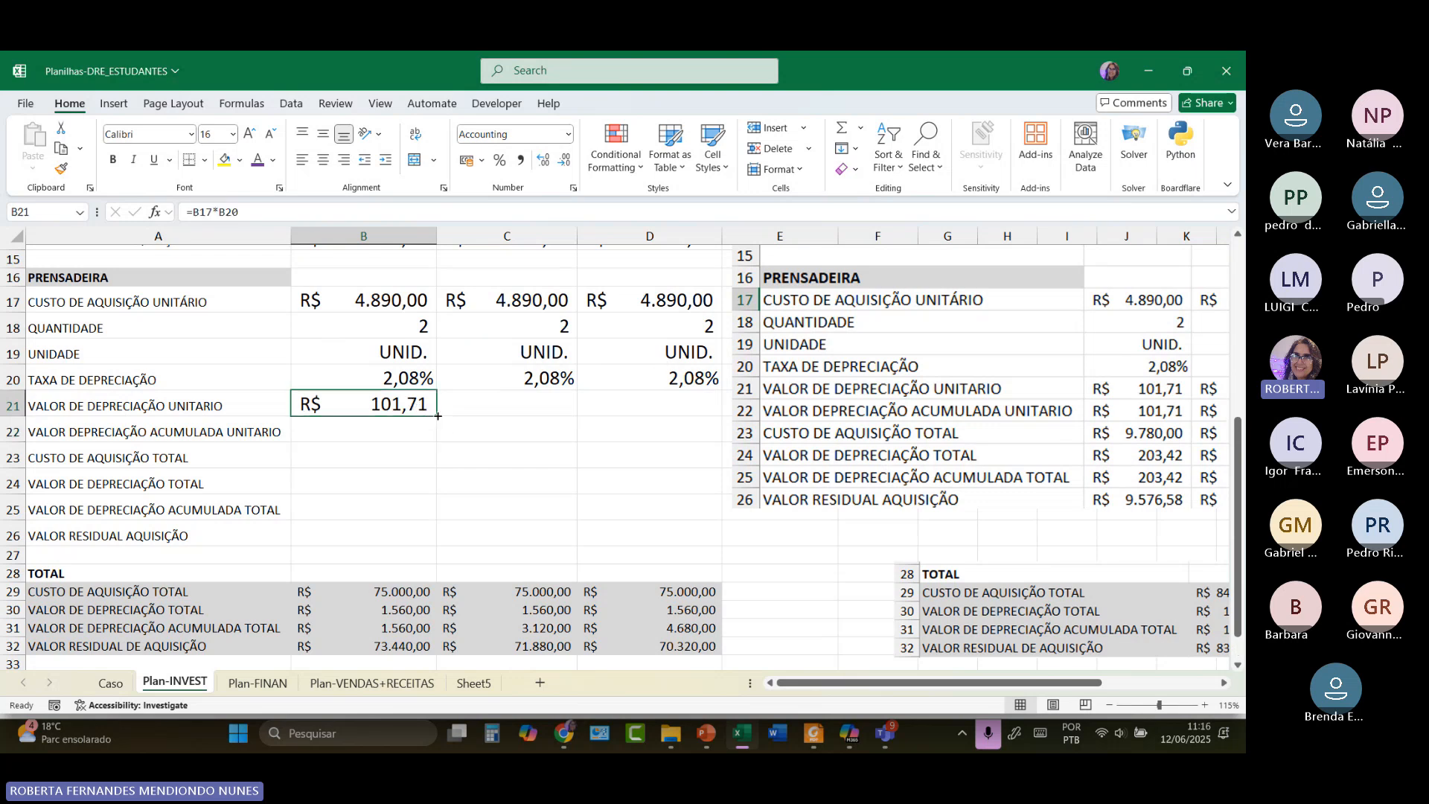
left_click_drag(437, 415, 673, 414)
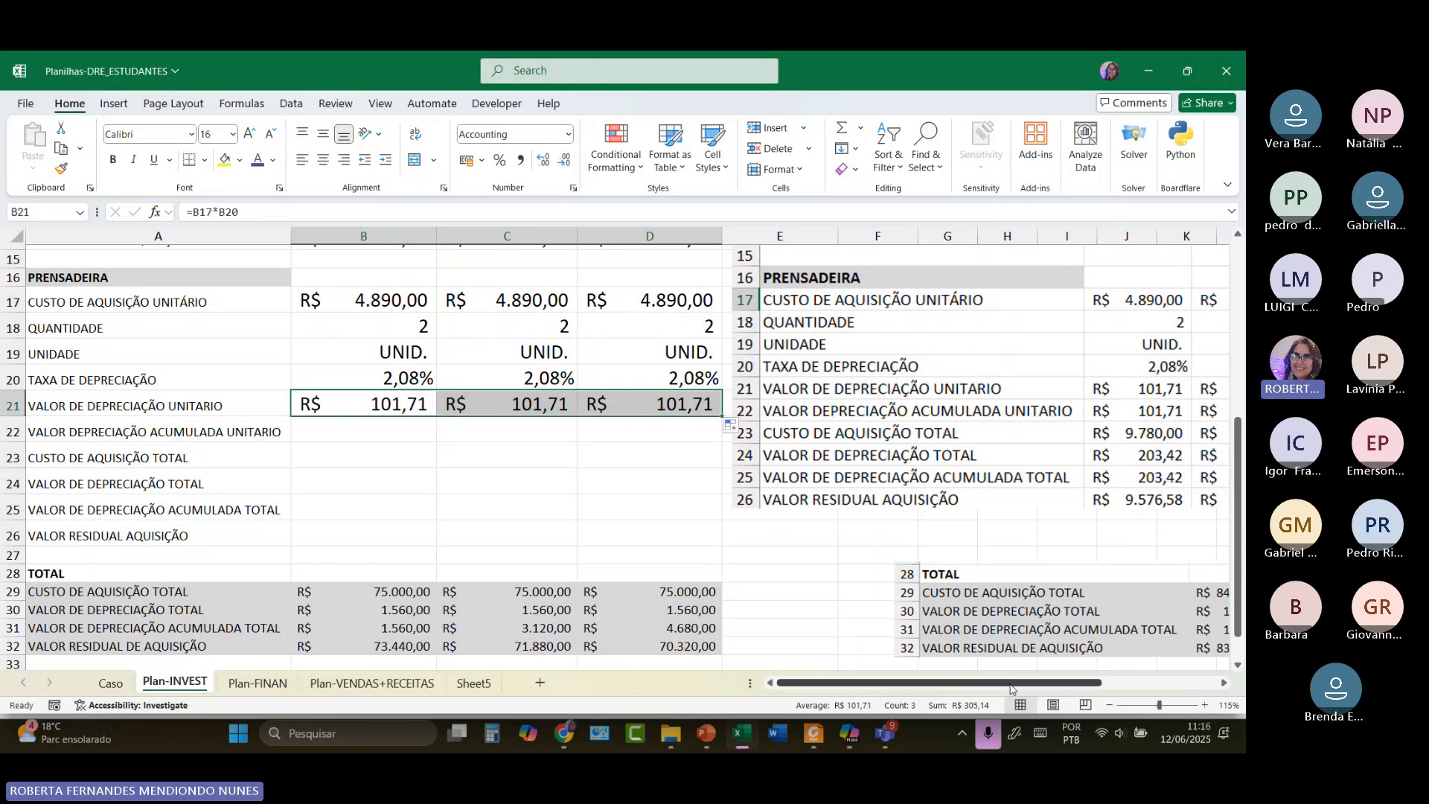
left_click_drag(1013, 683, 968, 690)
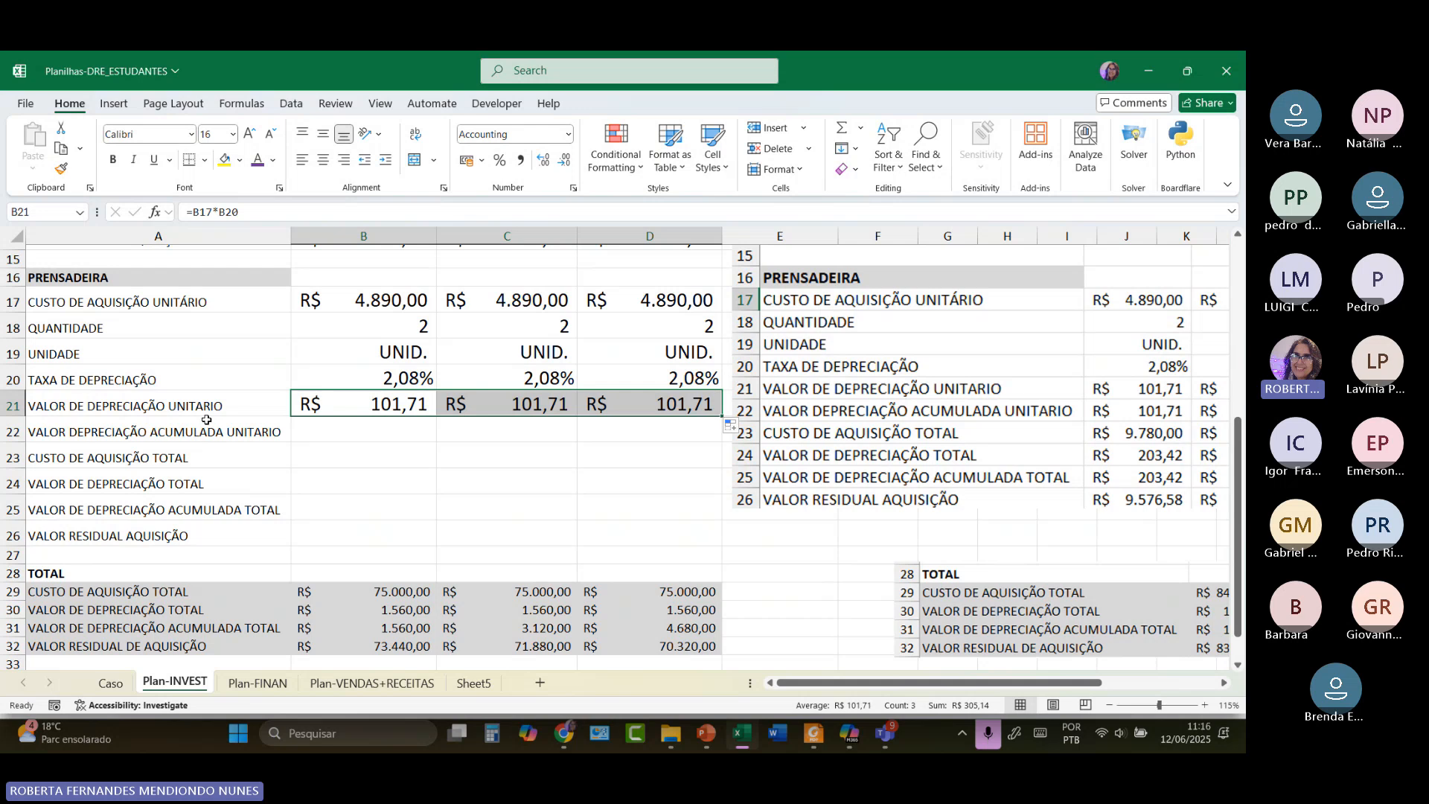
left_click(356, 432)
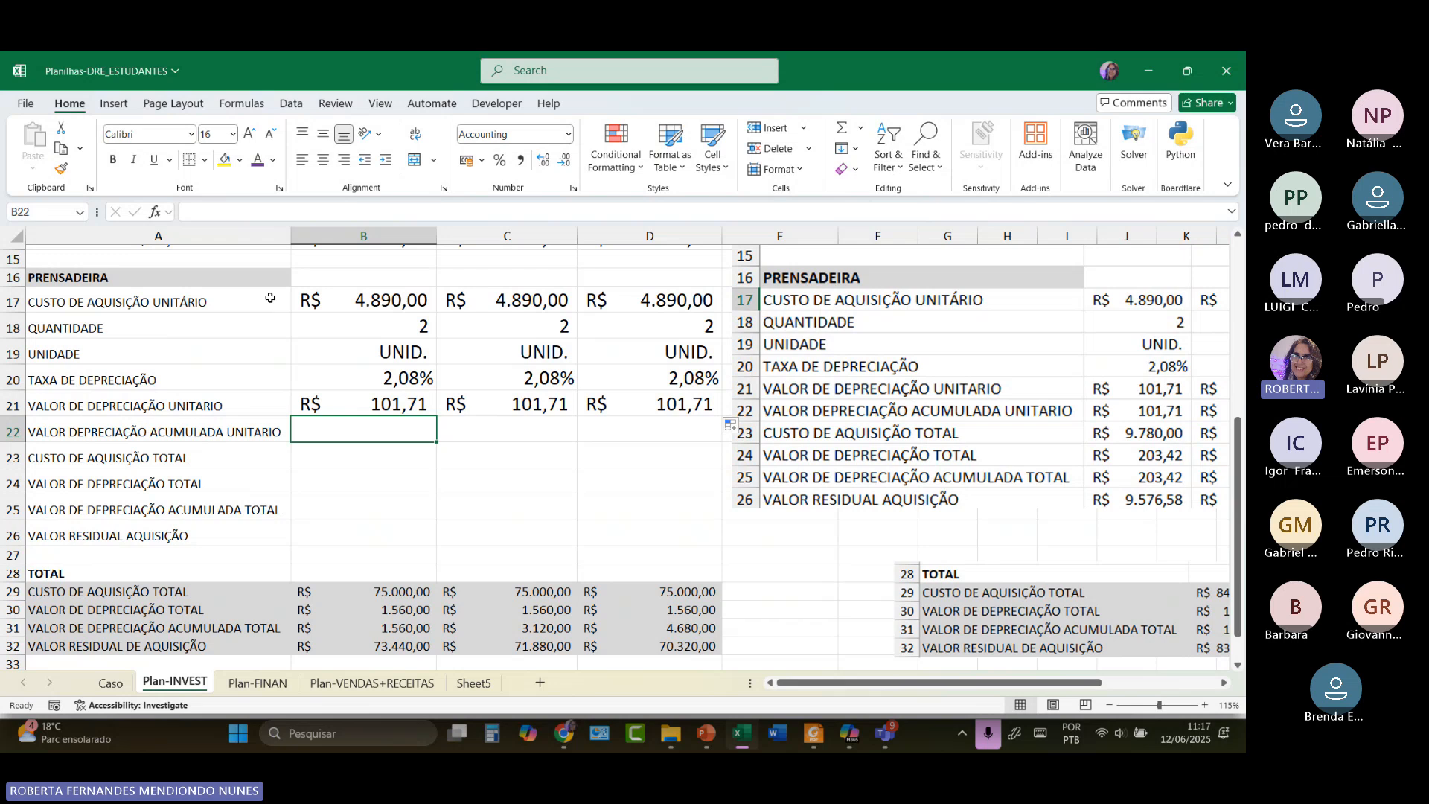
Enter 101,71 as accumulated unit depreciation in B22 and start a formula in B23.
scroll(353, 277, "up", 5)
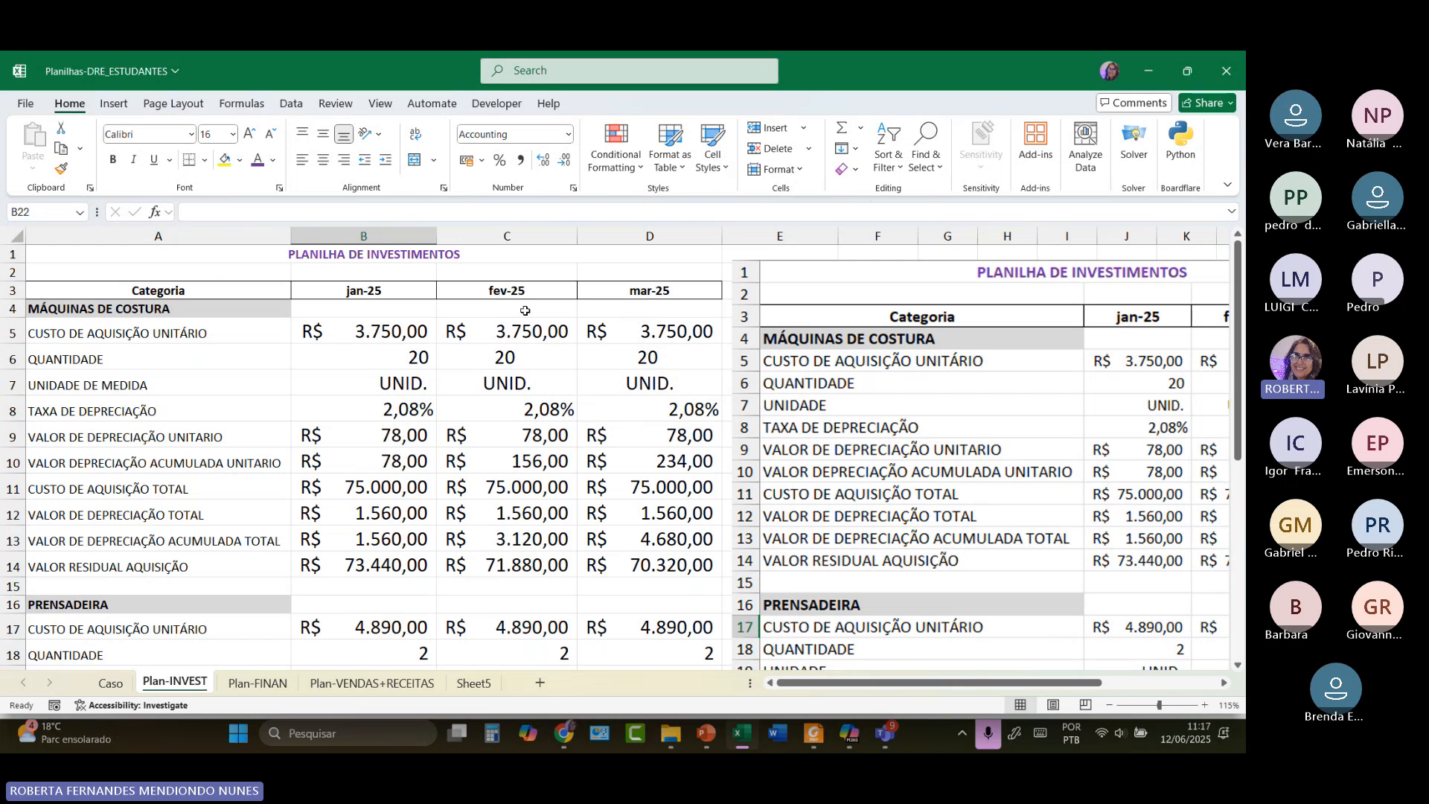
scroll(514, 335, "down", 3)
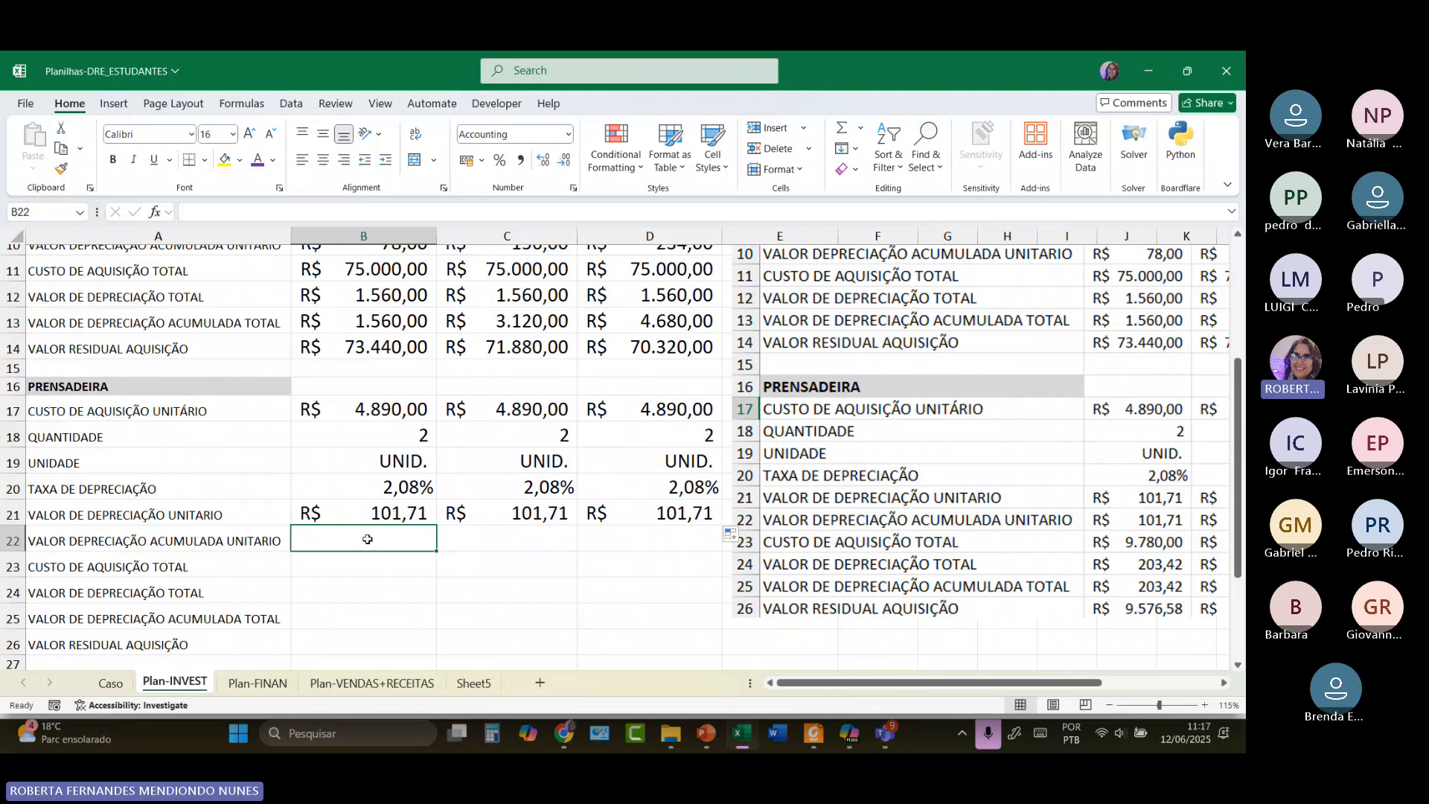
type("101")
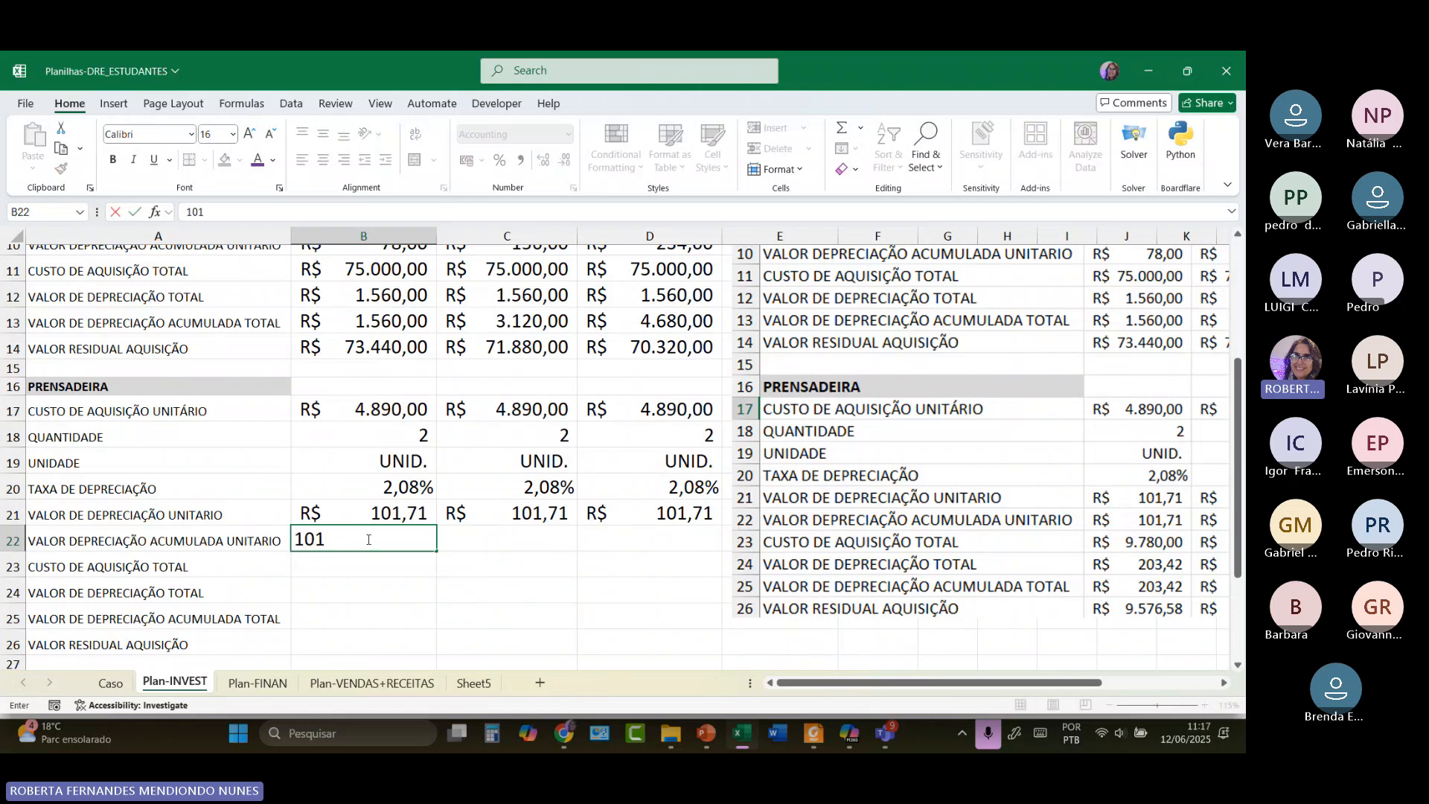
type(",71")
key("Return")
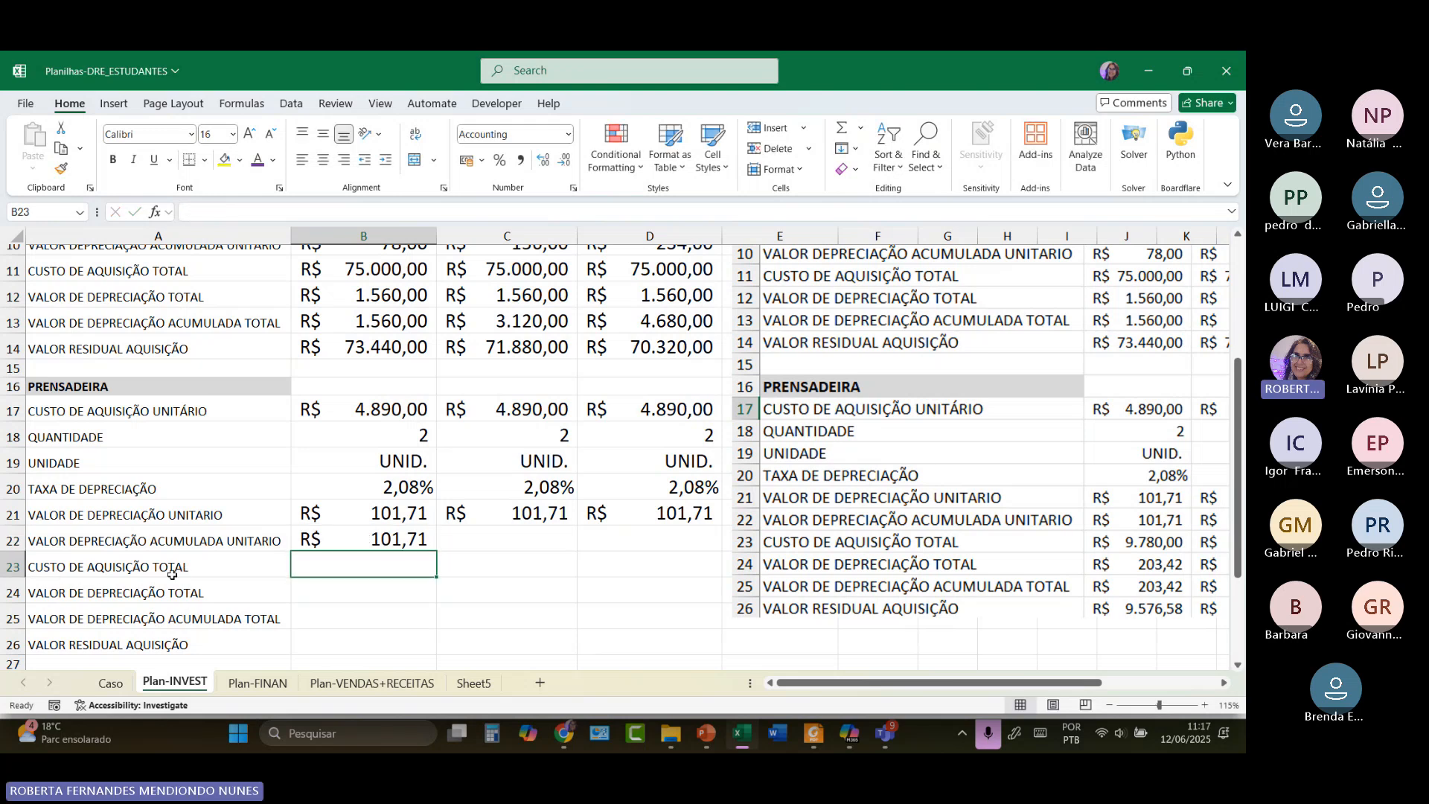
type("=")
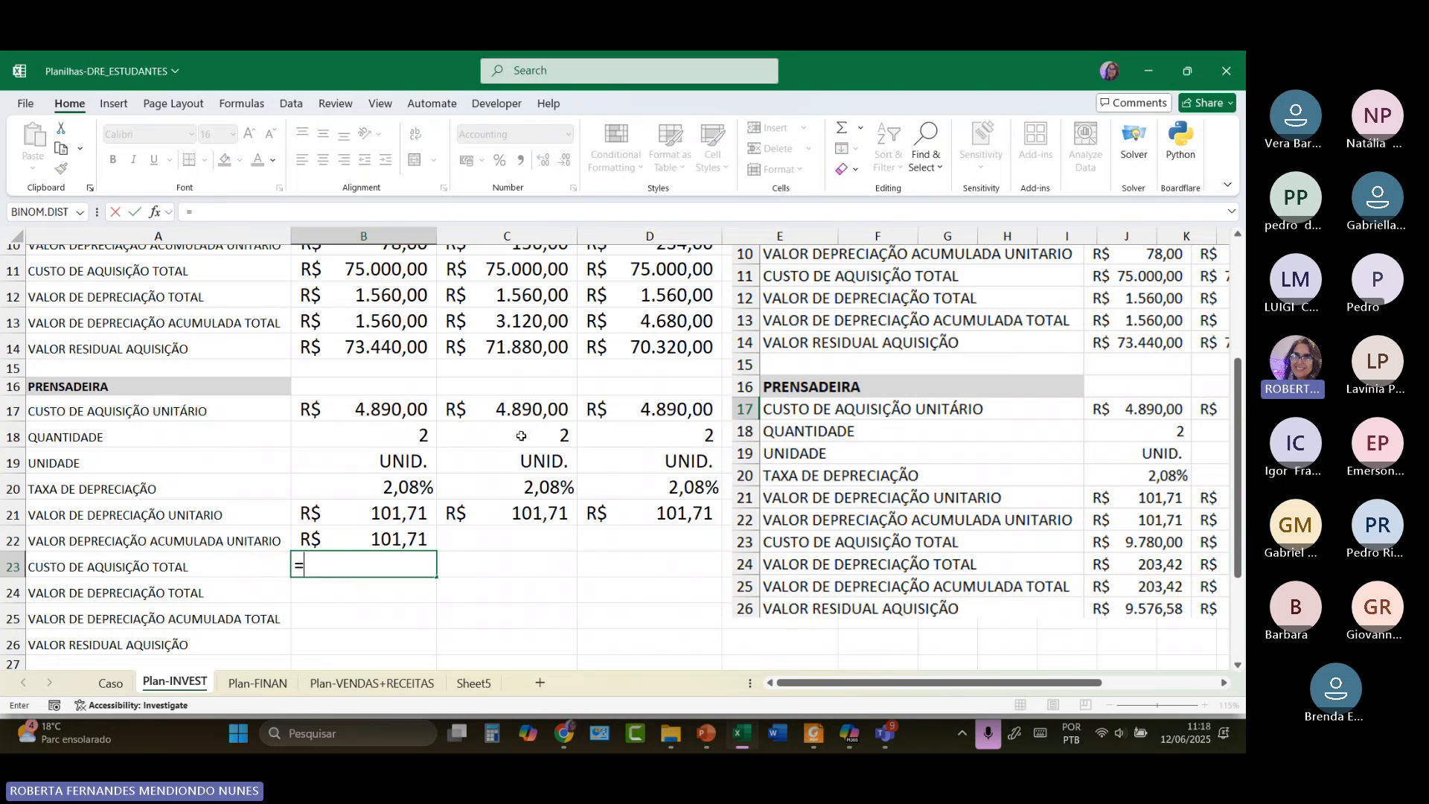
Complete B23 as =B18*B17 for R$ 9.780,00 total acquisition cost and fill it to D23.
left_click(372, 437)
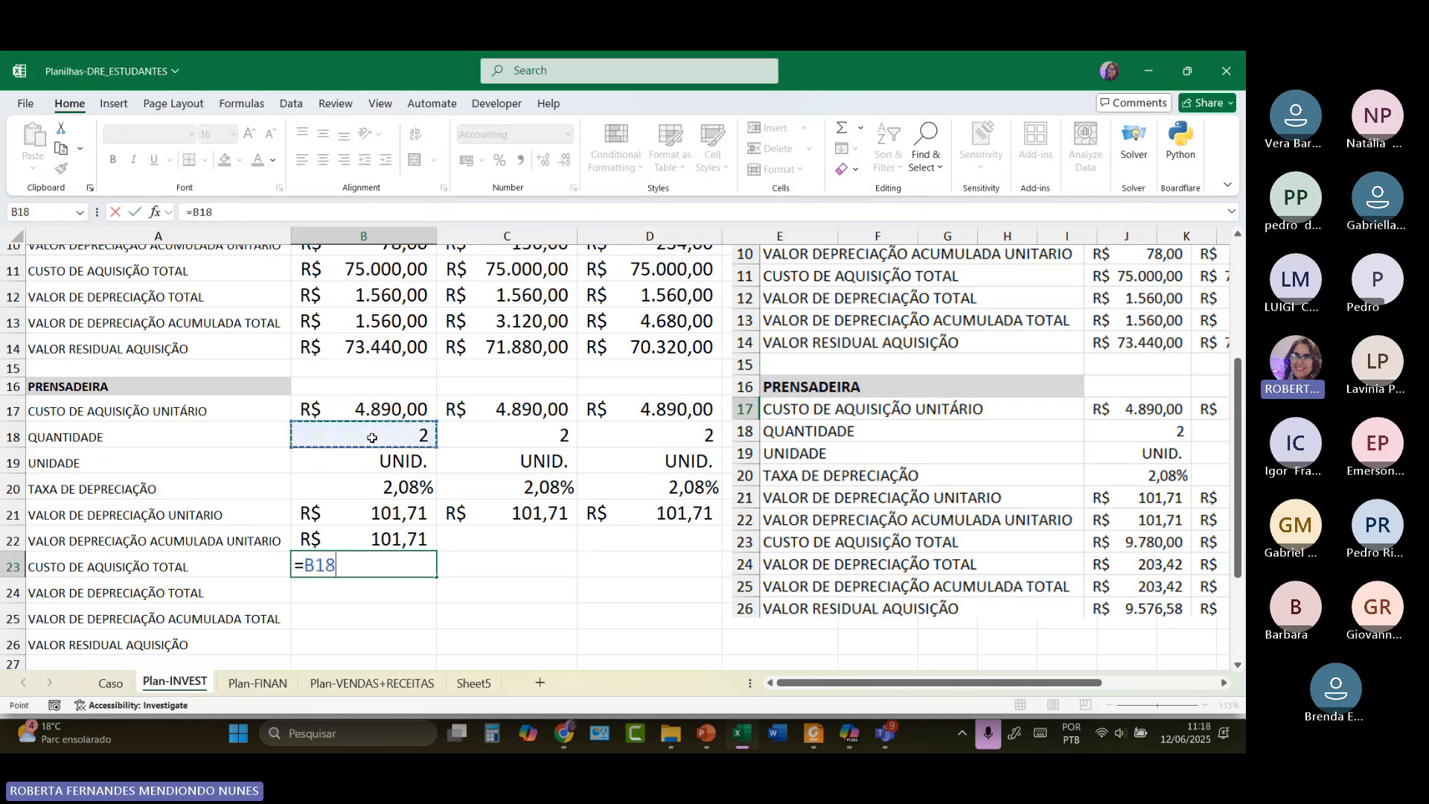
type("*")
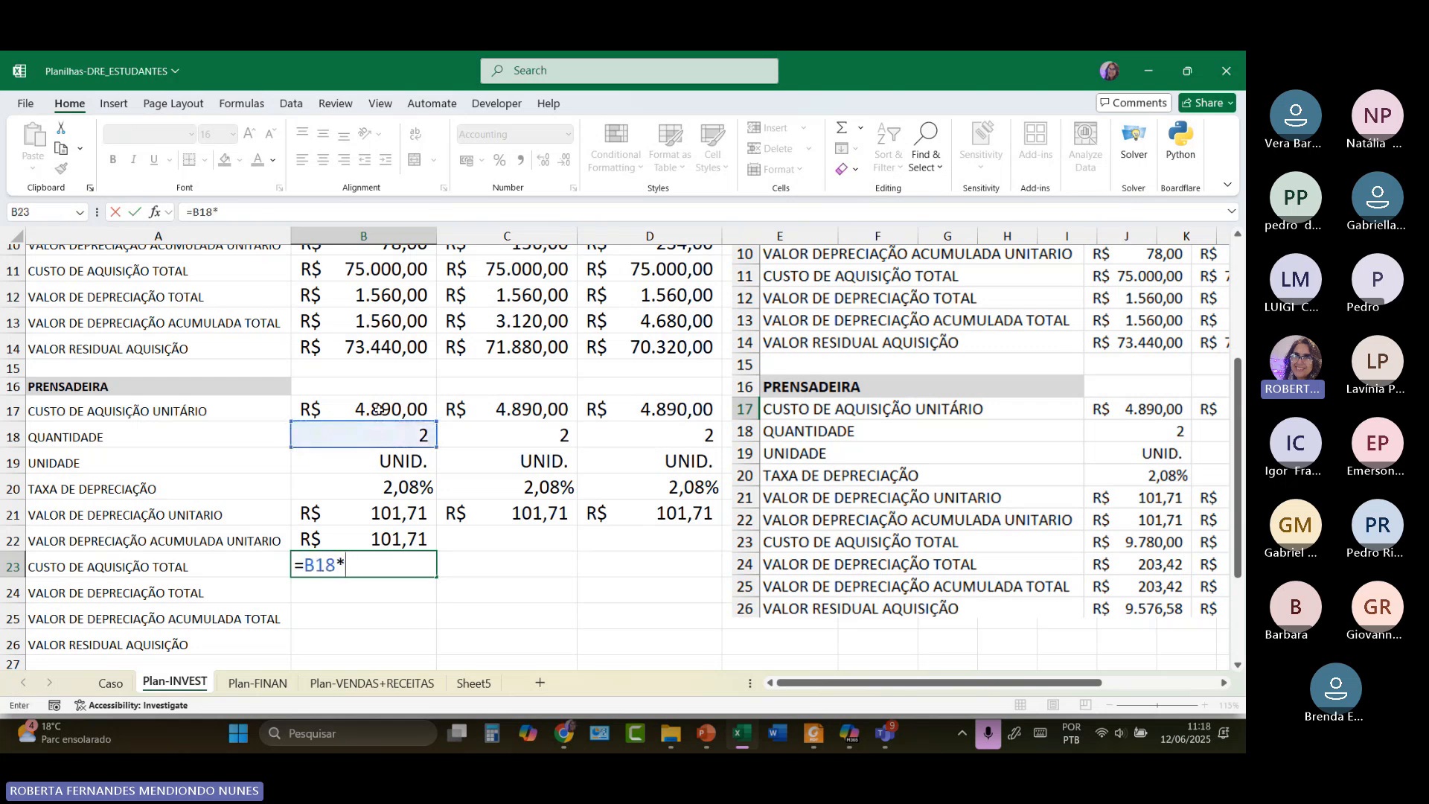
left_click(378, 410)
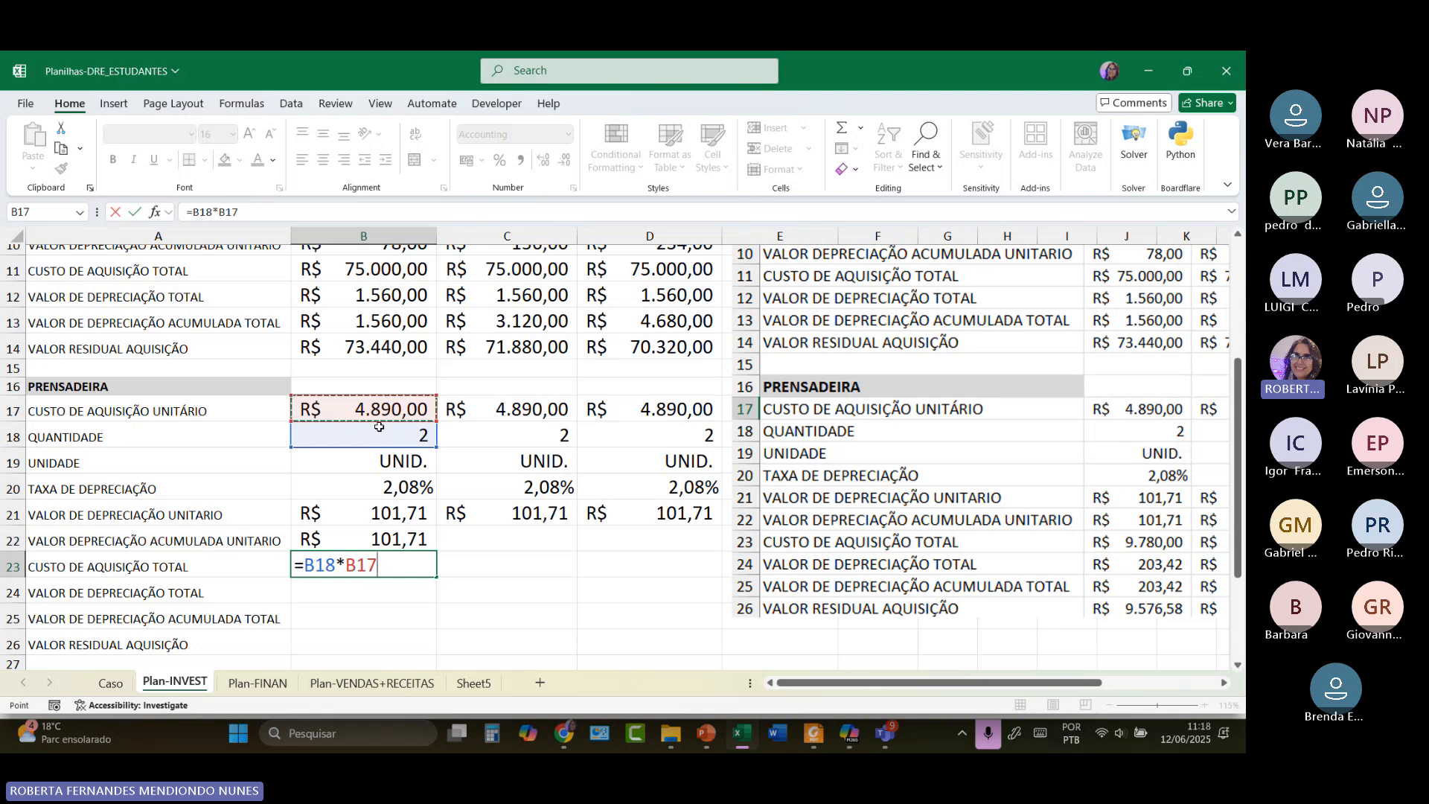
key("Return")
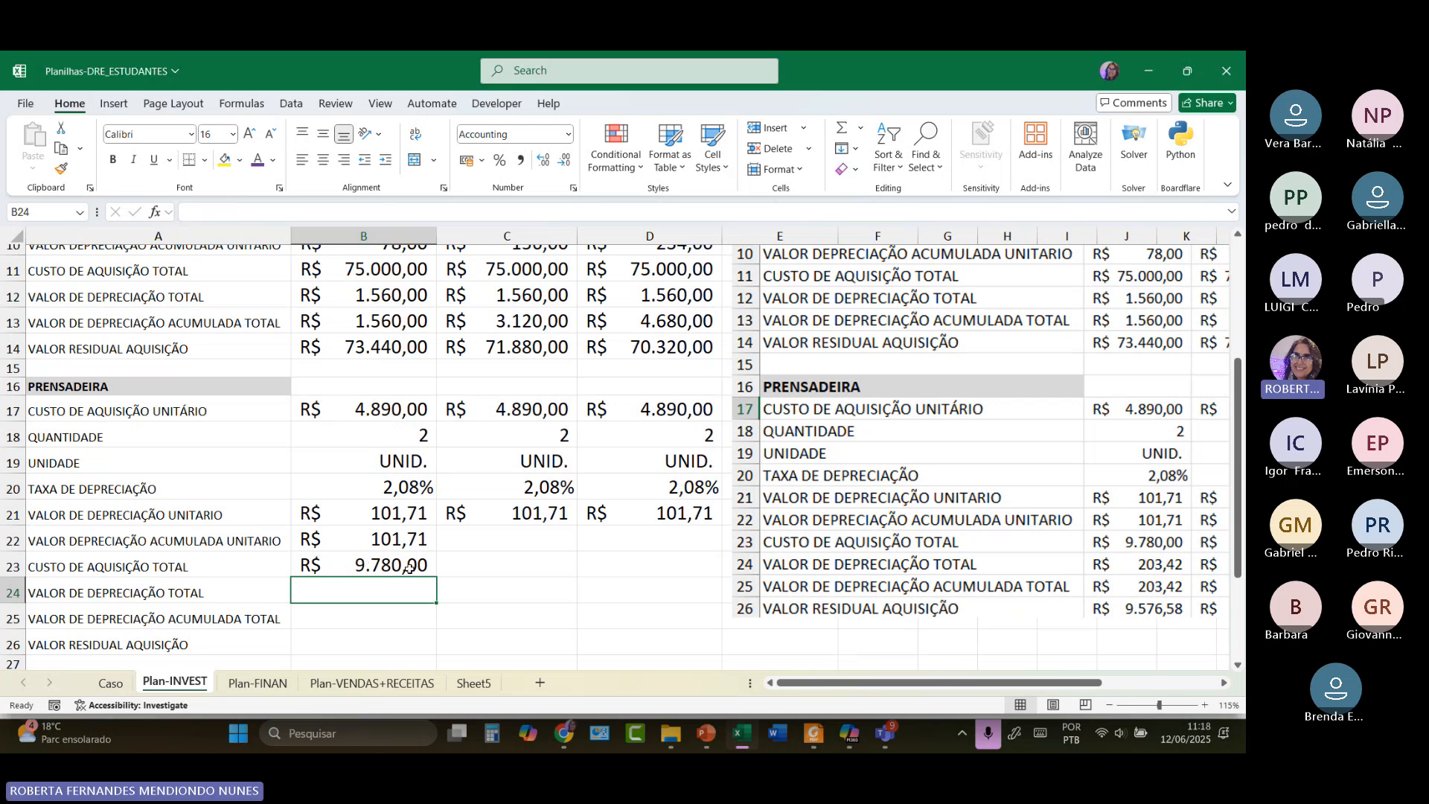
left_click(372, 564)
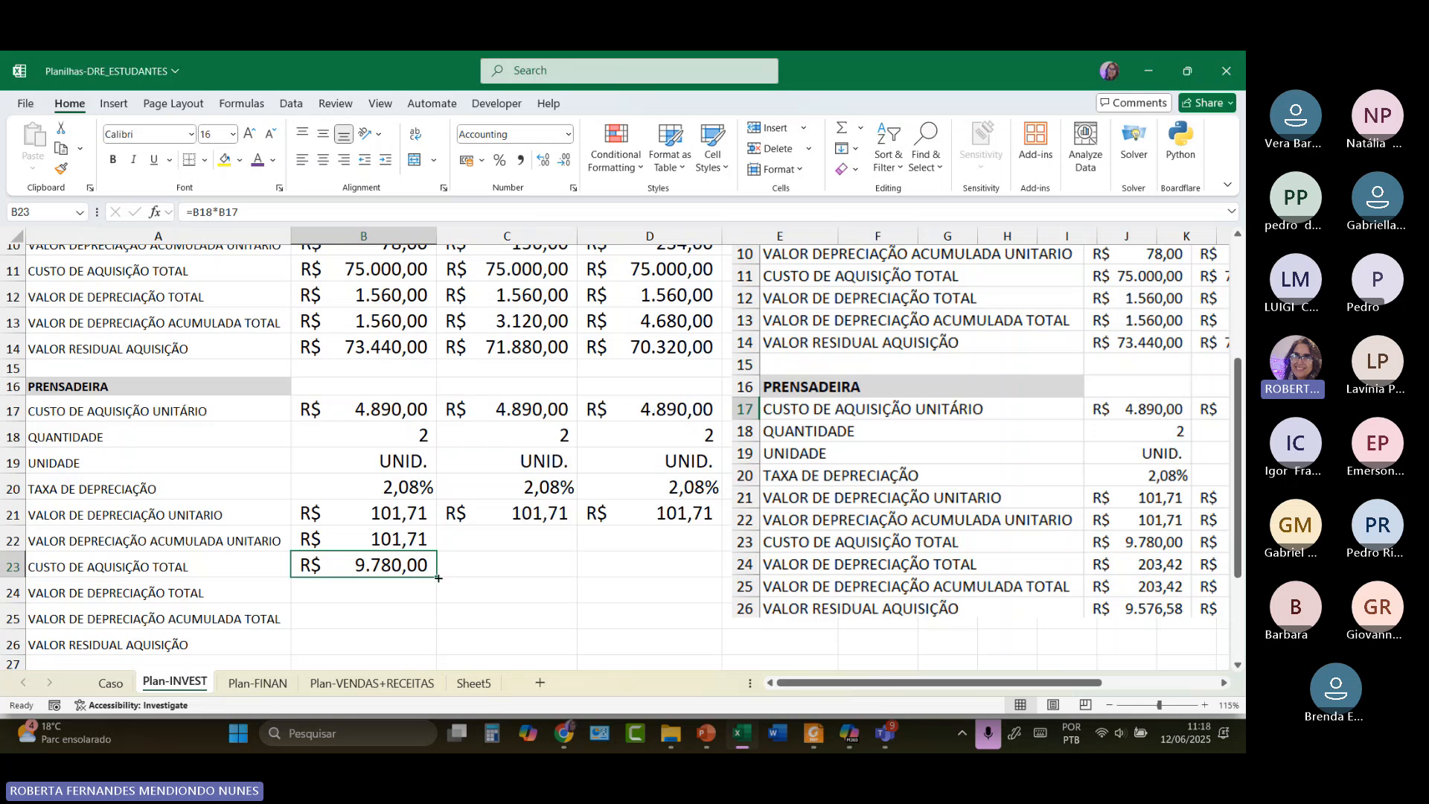
left_click_drag(438, 578, 655, 573)
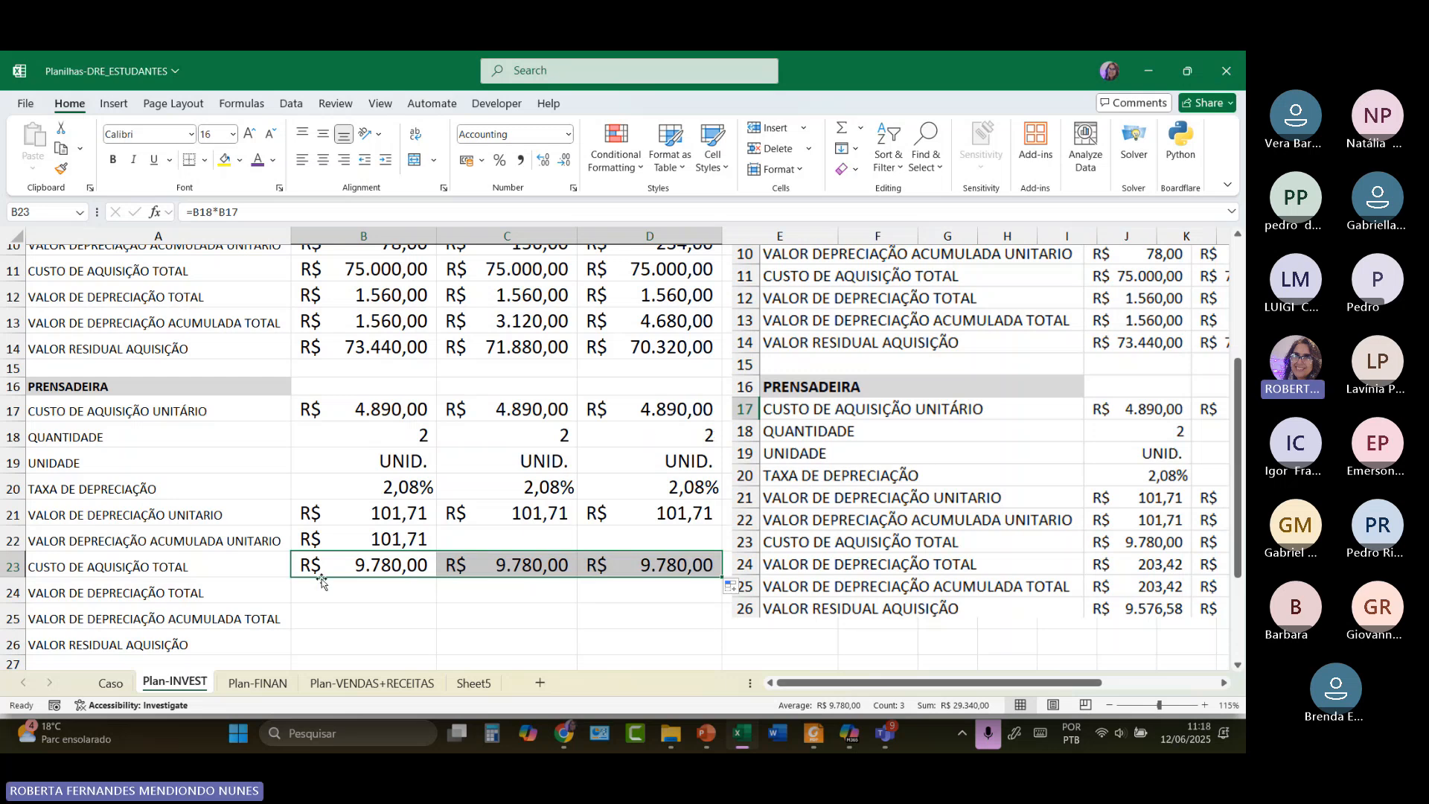
left_click(308, 598)
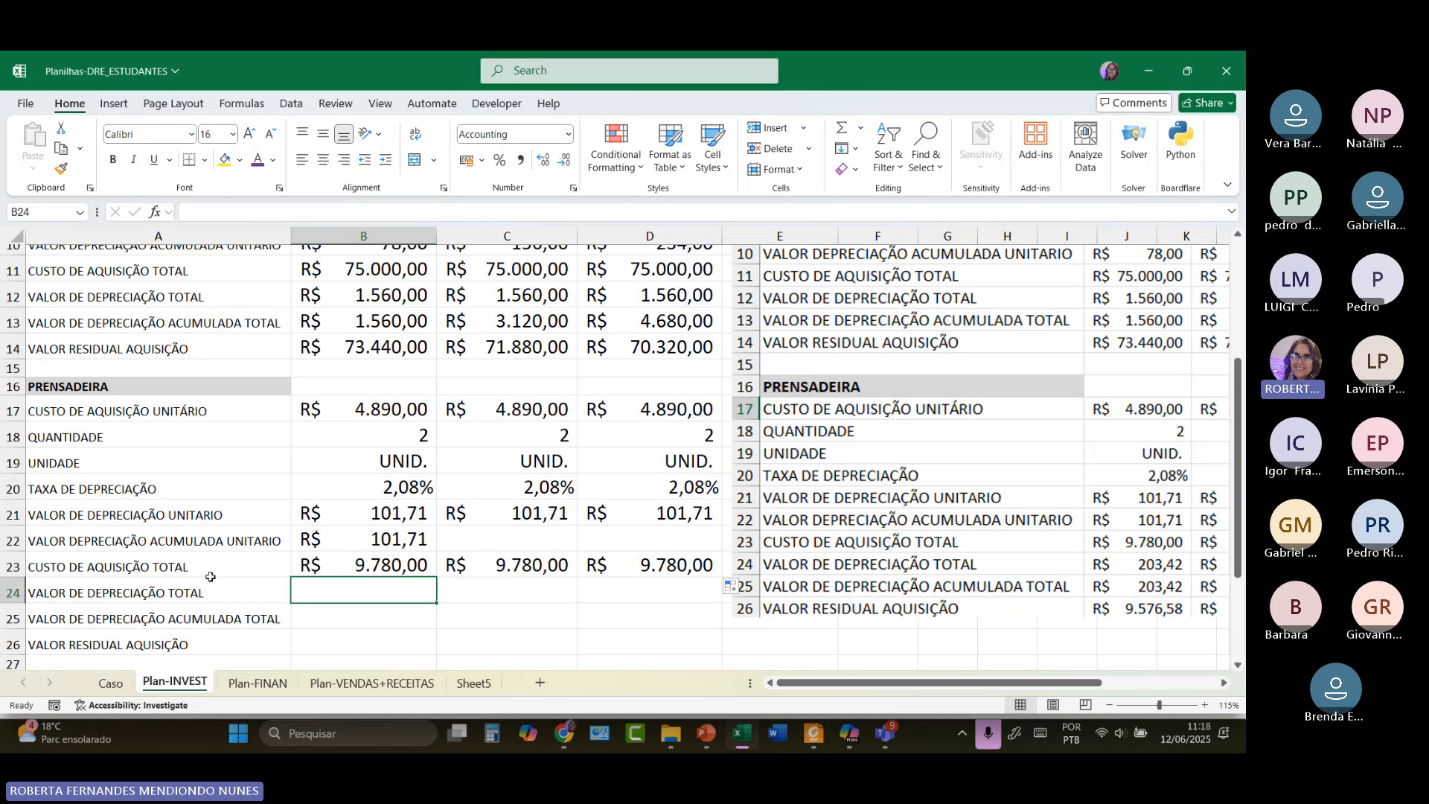
Enter =B21*B18 in B24 for R$ 203,42 total depreciation and fill it to D24.
type("=")
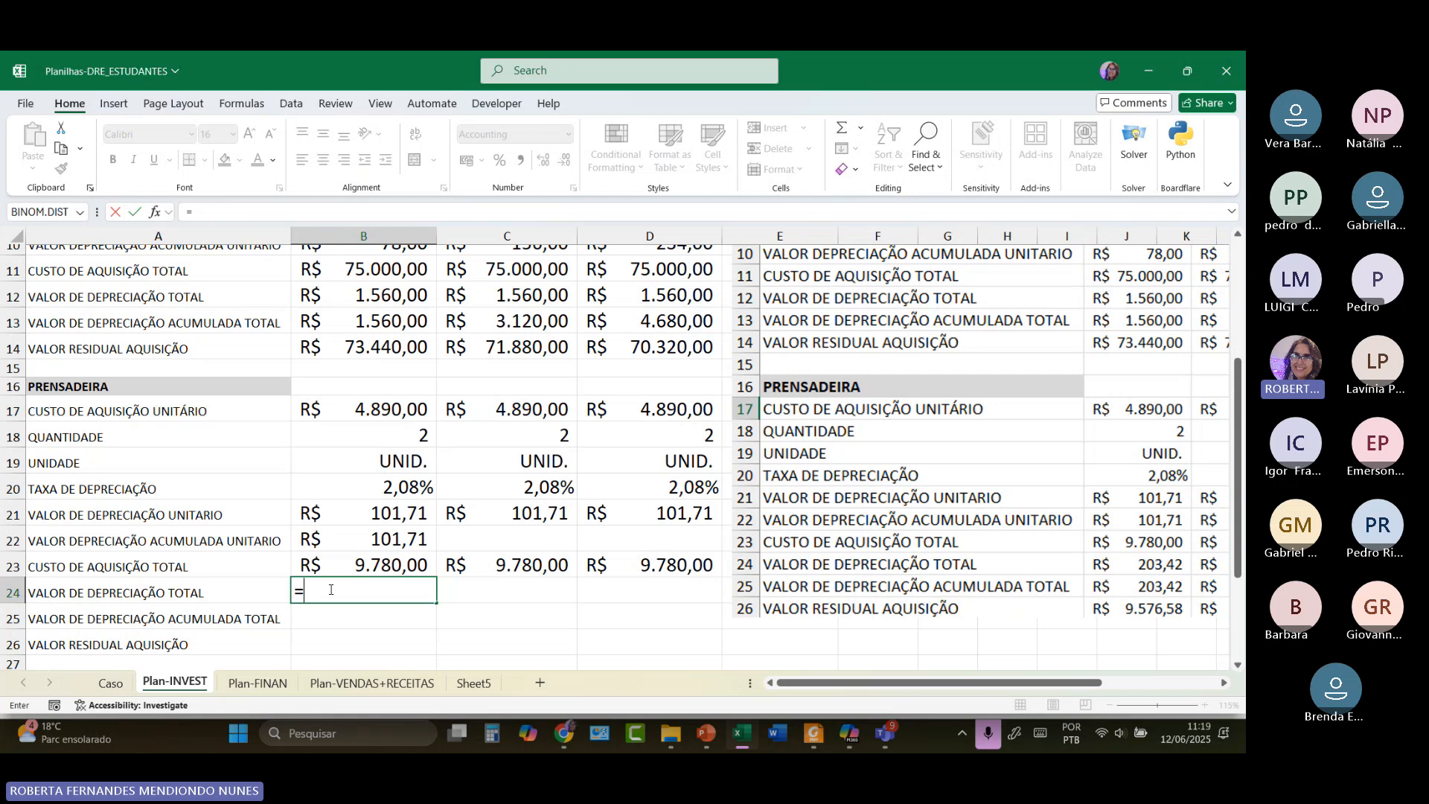
left_click(413, 513)
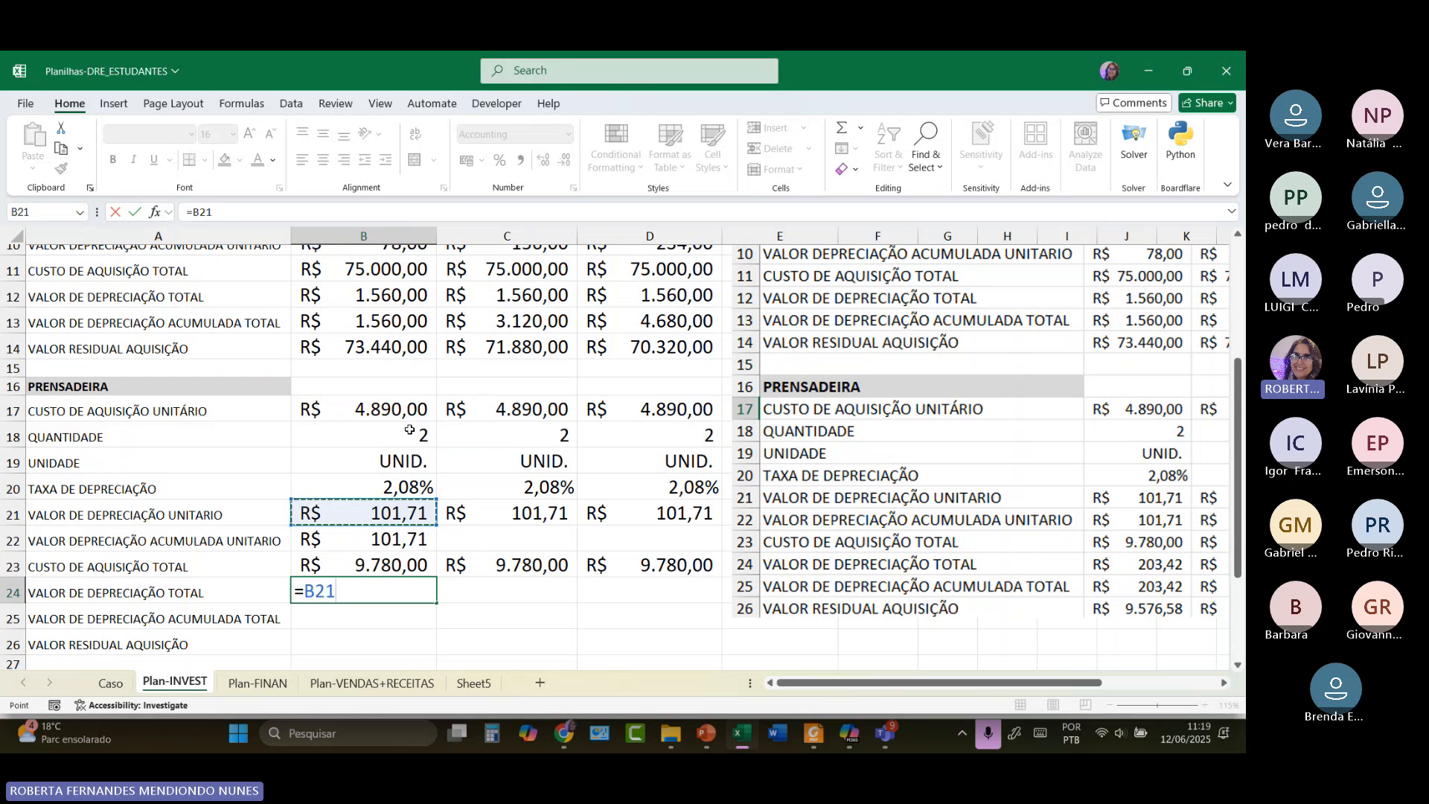
type("*")
left_click(410, 438)
key("Return")
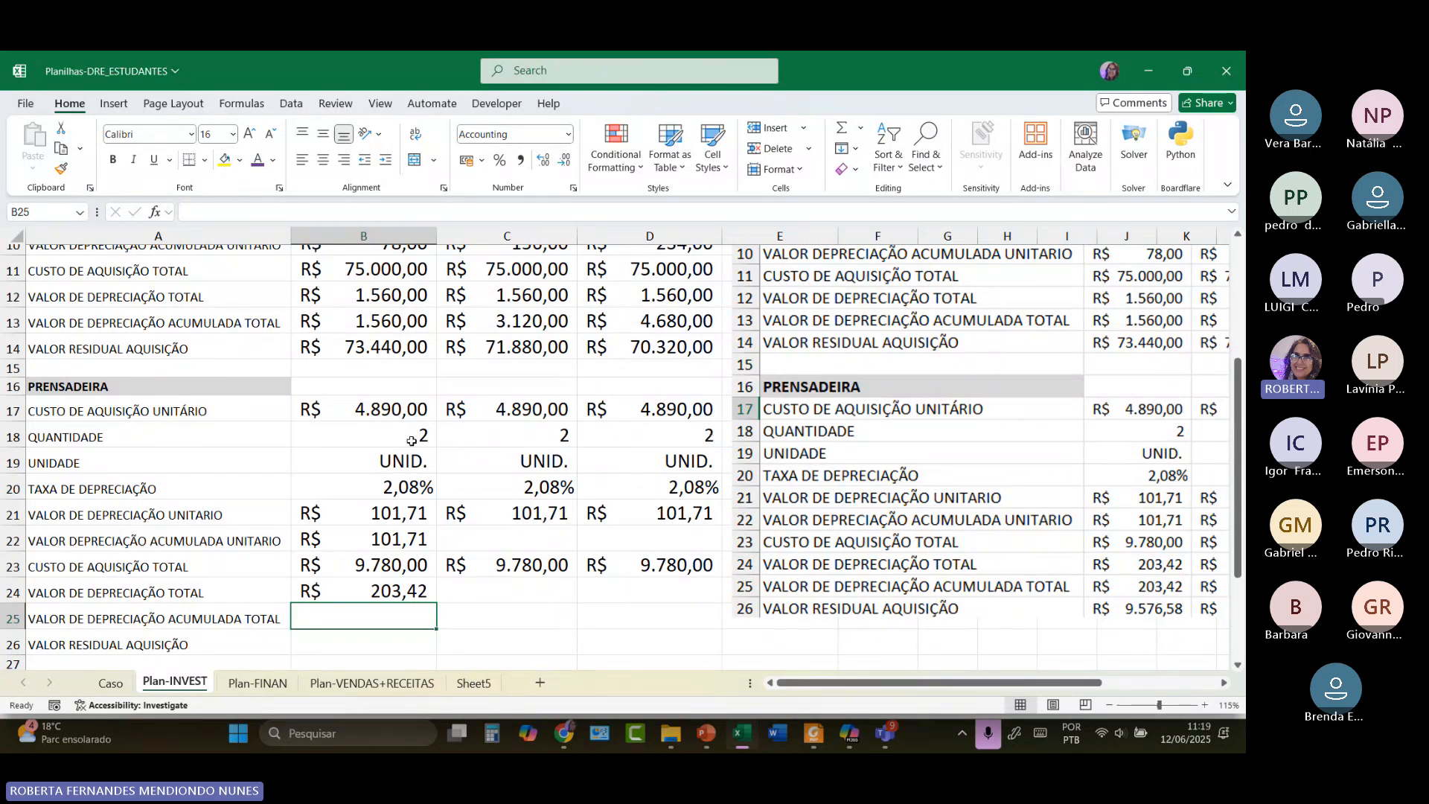
left_click(397, 591)
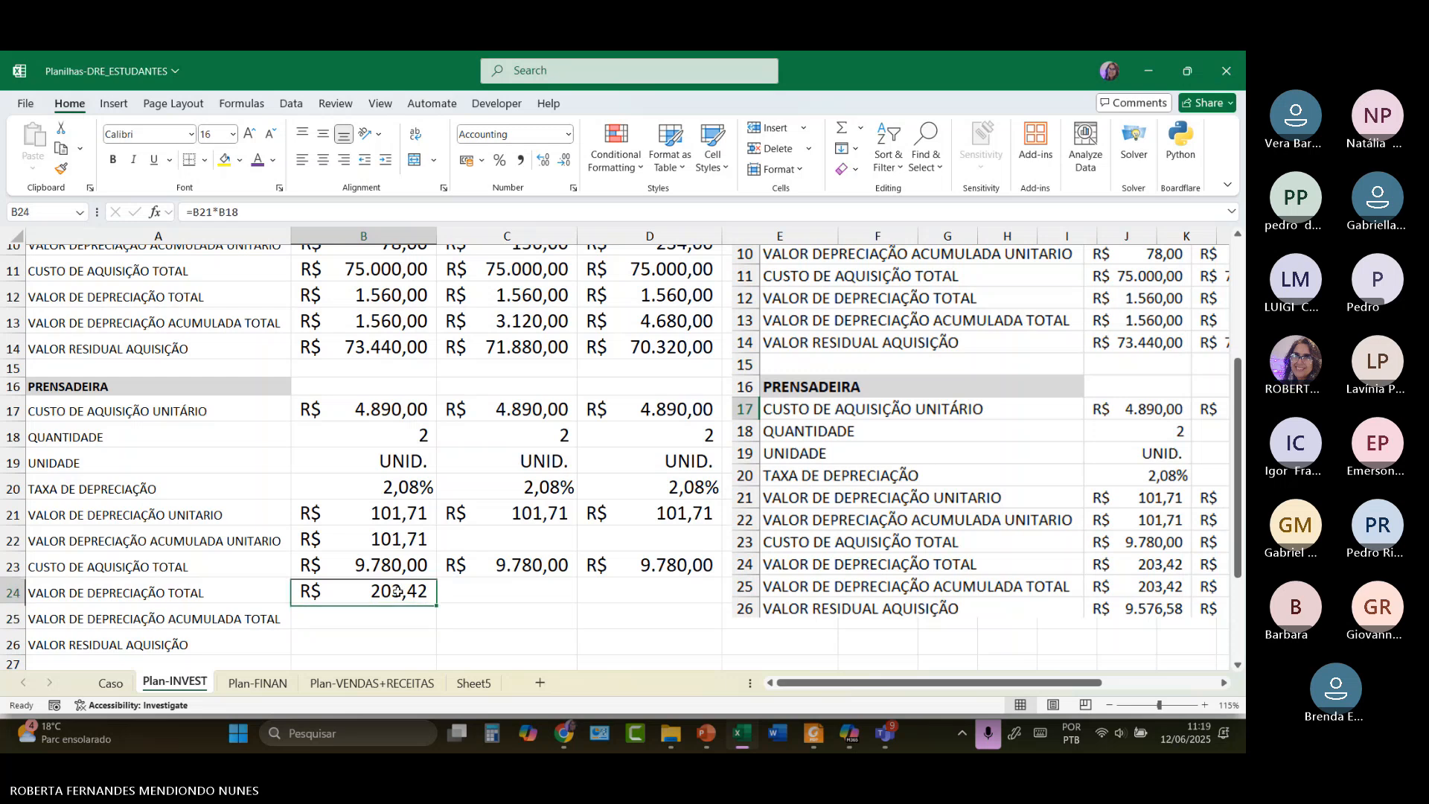
double_click(397, 591)
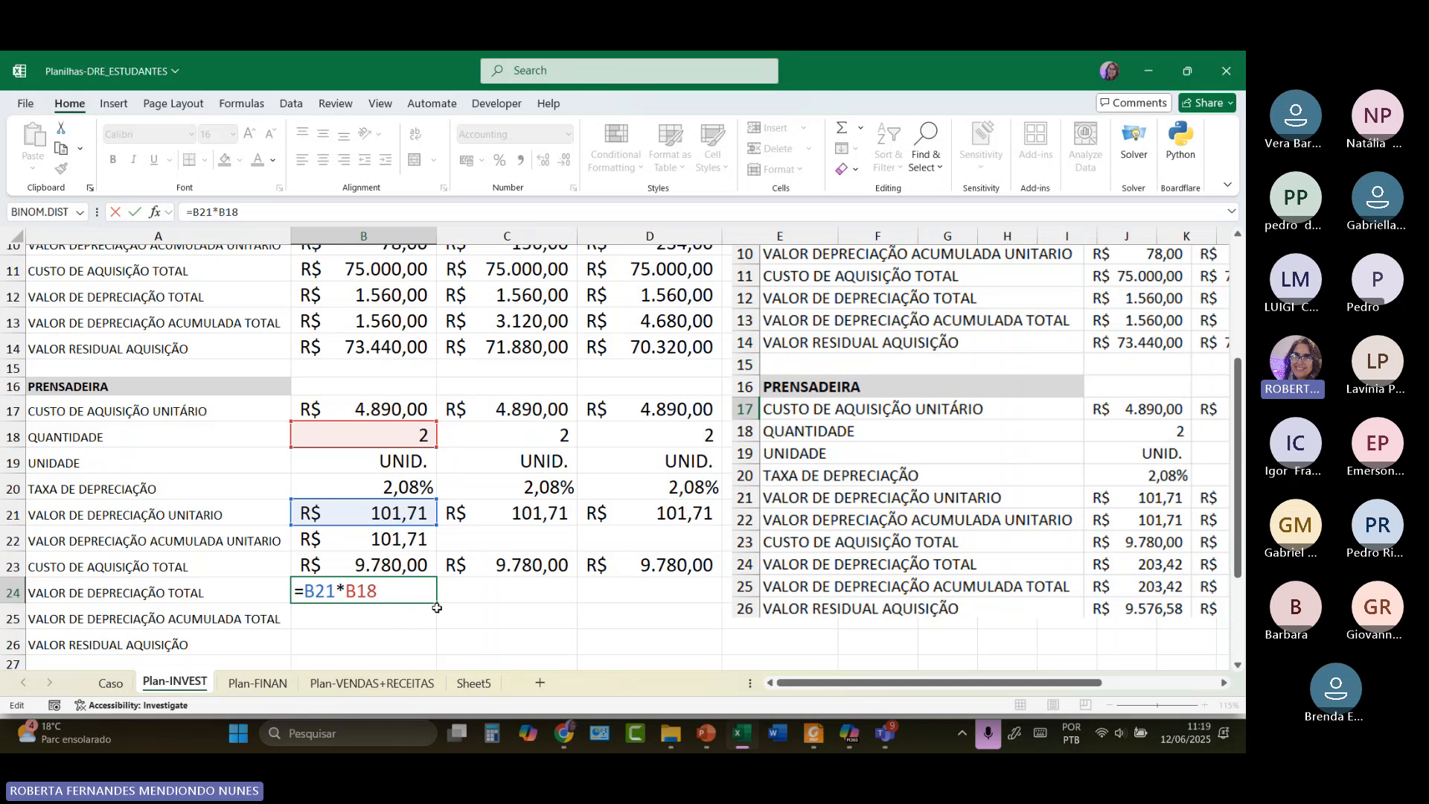
left_click_drag(437, 604, 692, 606)
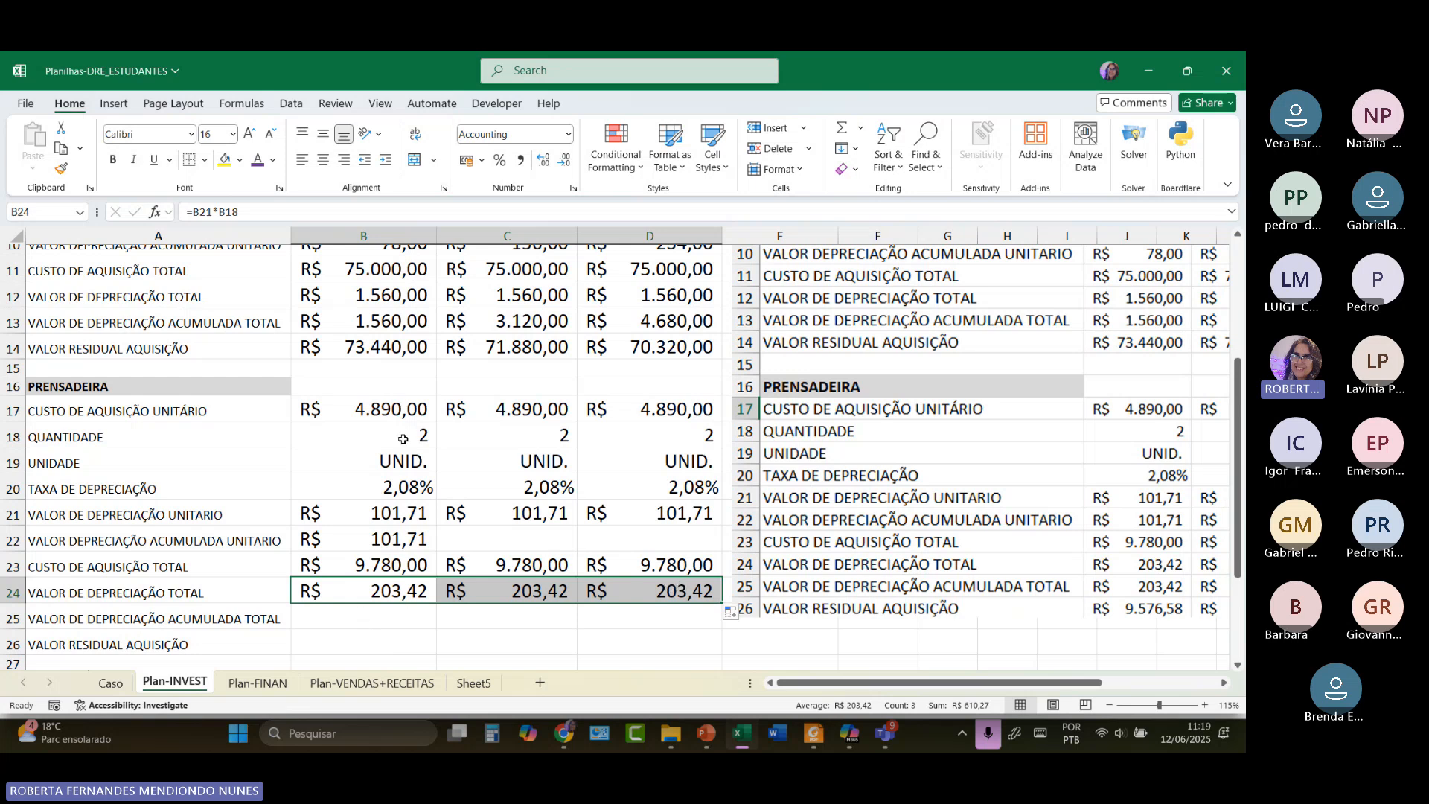
left_click(124, 617)
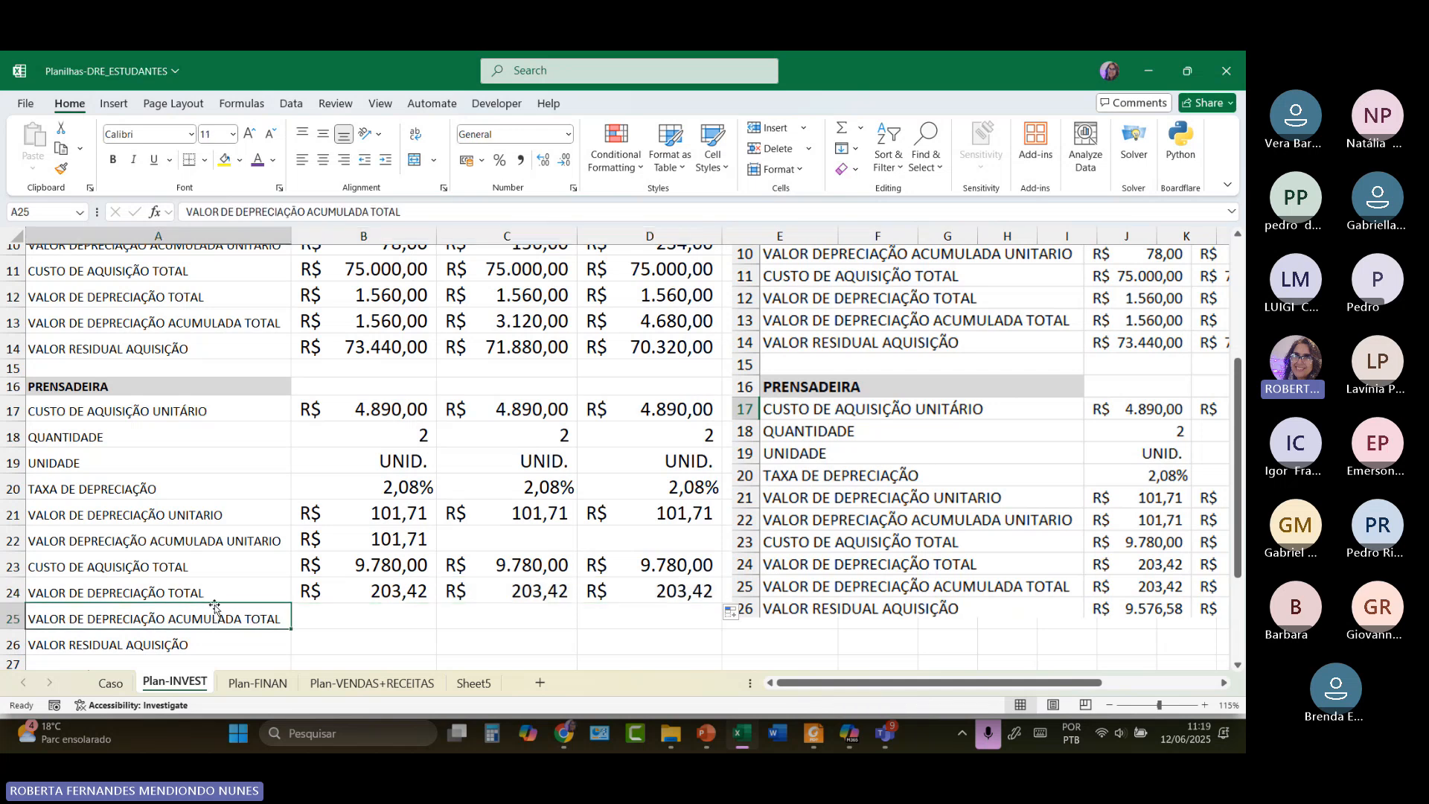
Enter 203,42 in B25 and =B25+C24 in C25 for accumulated total depreciation.
left_click(343, 614)
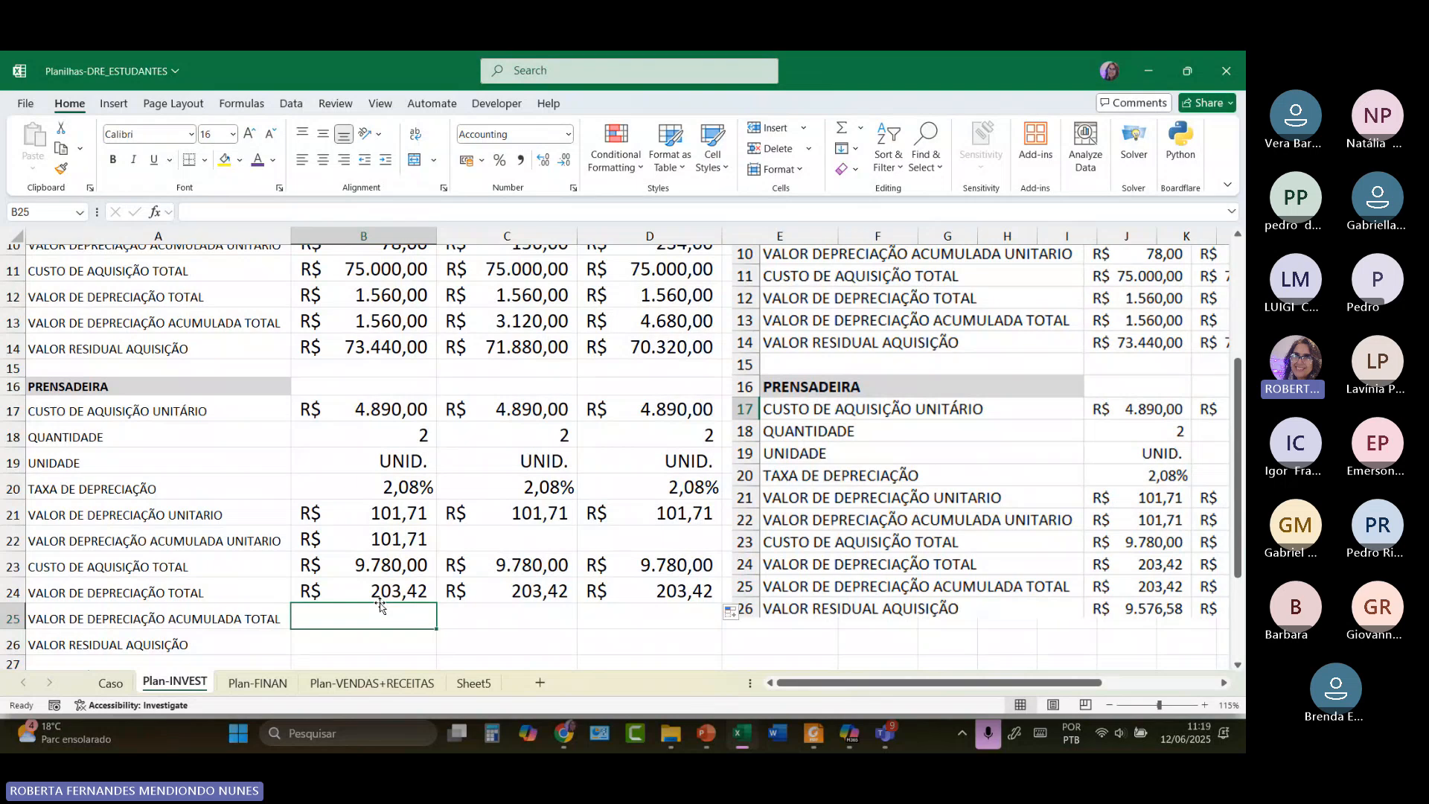
type("203,42")
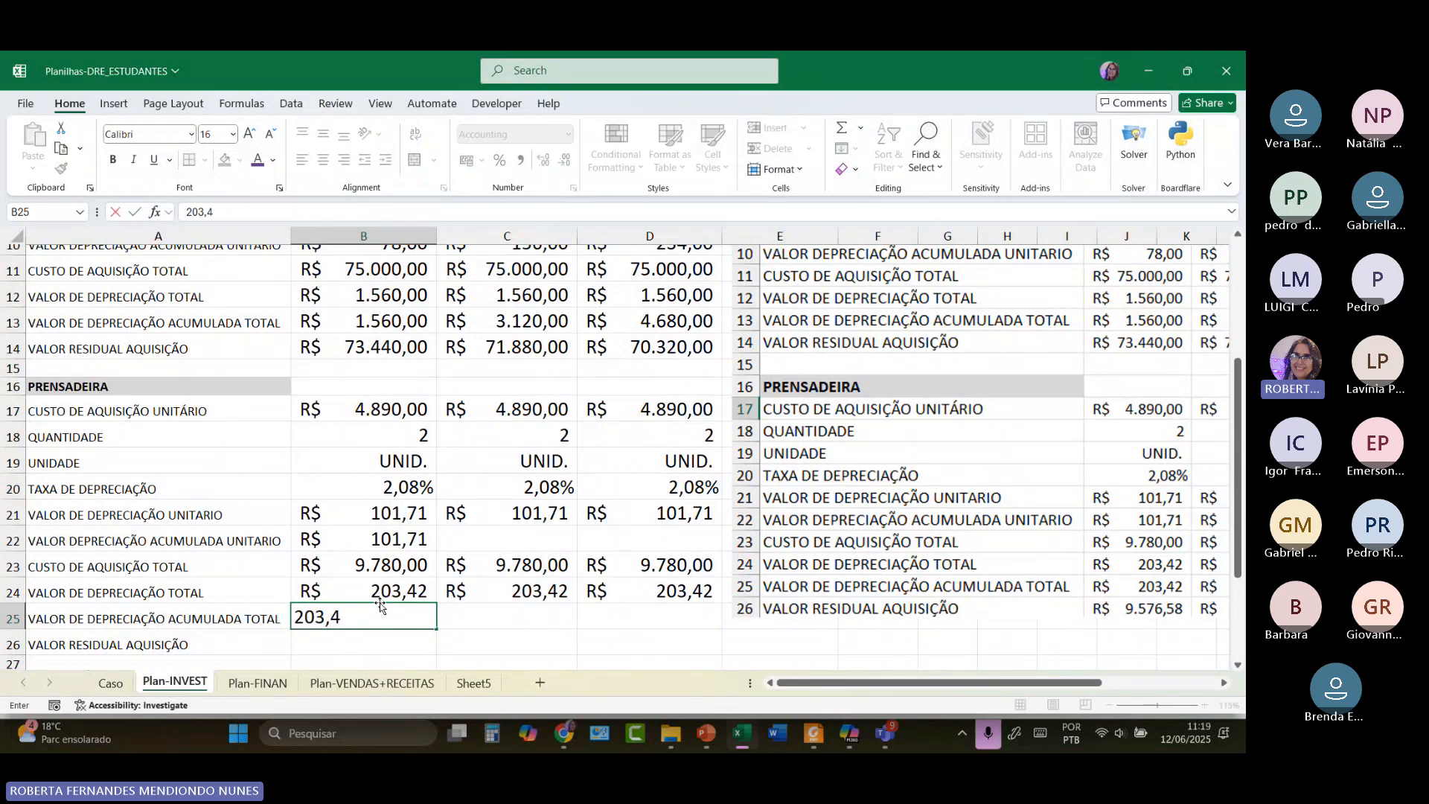
left_click(454, 615)
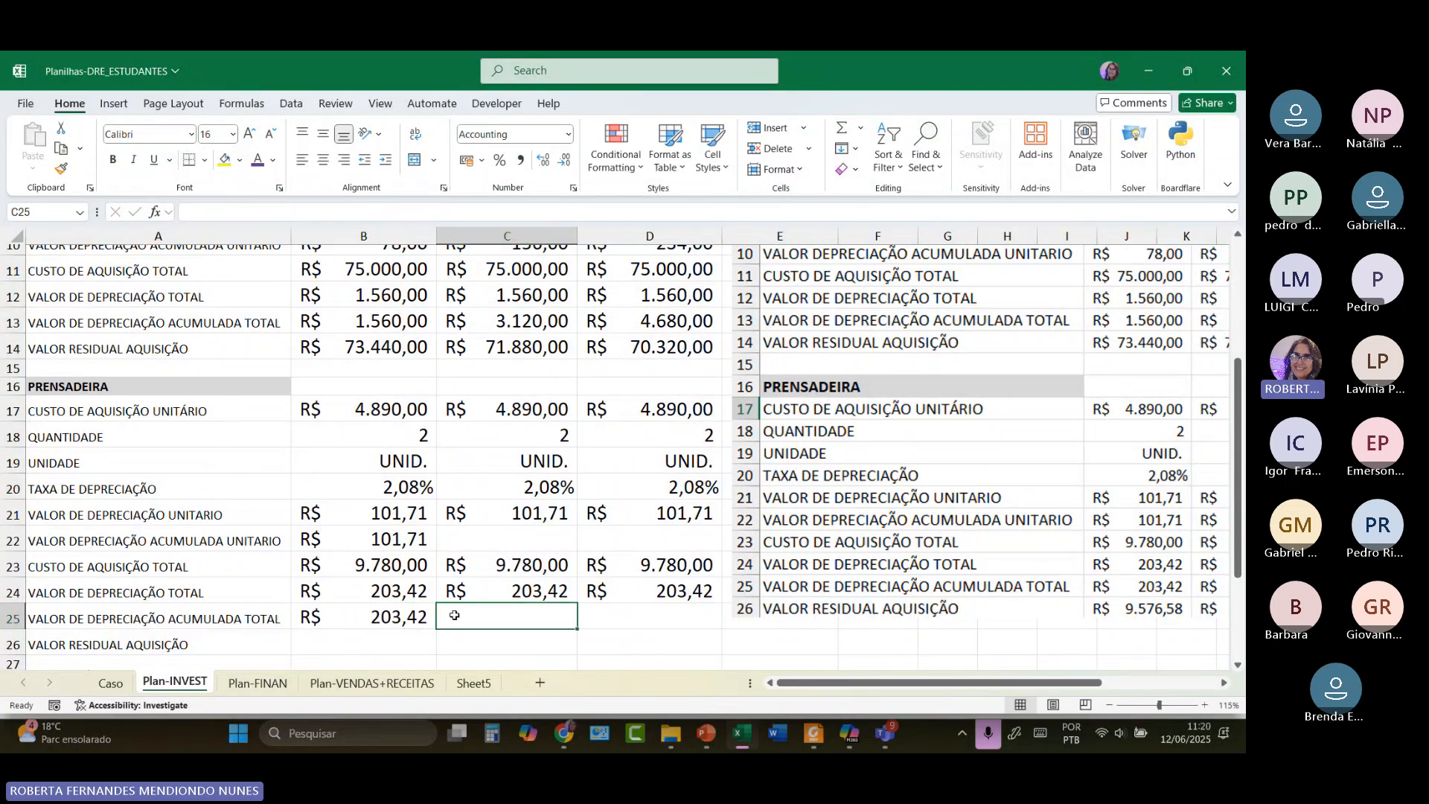
type("=")
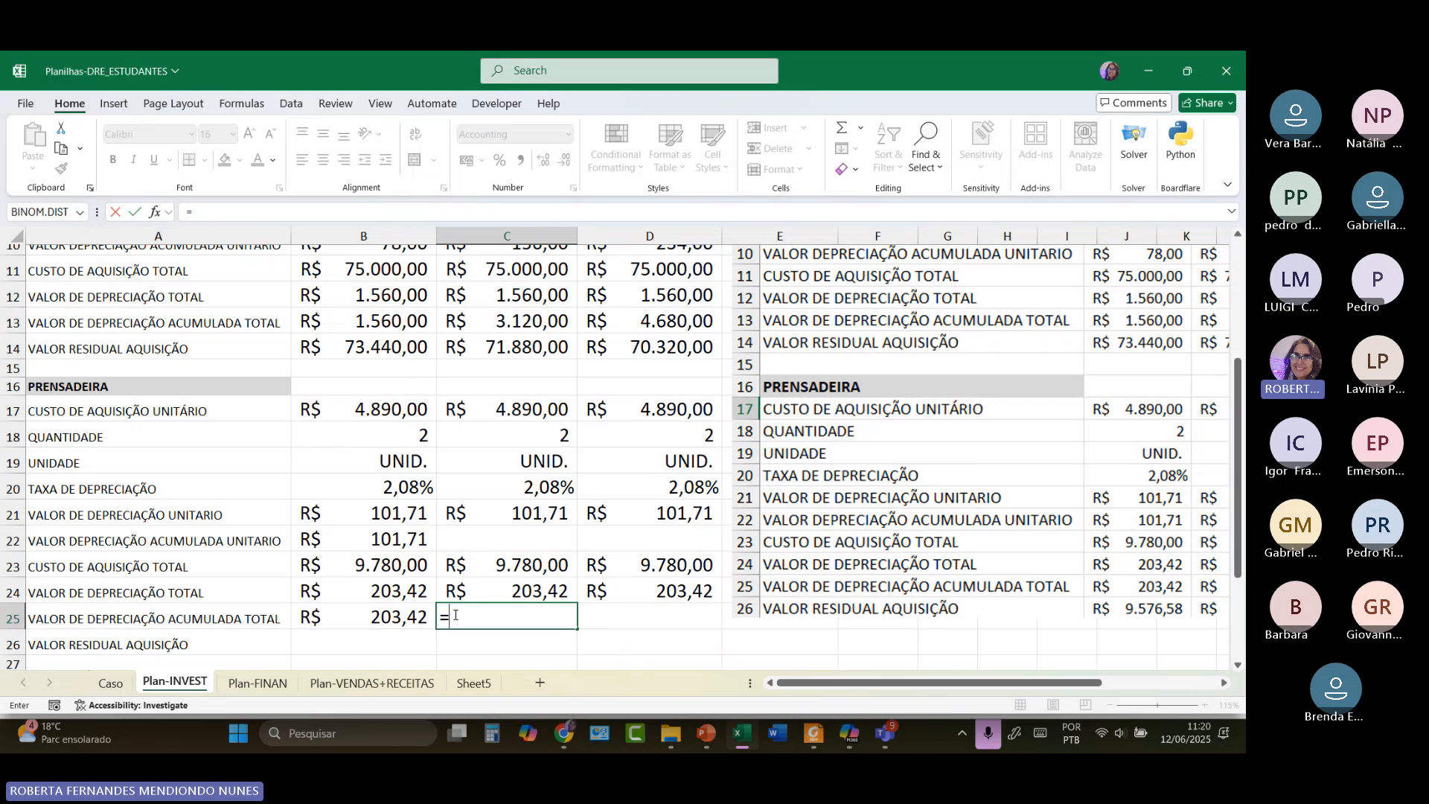
left_click(396, 613)
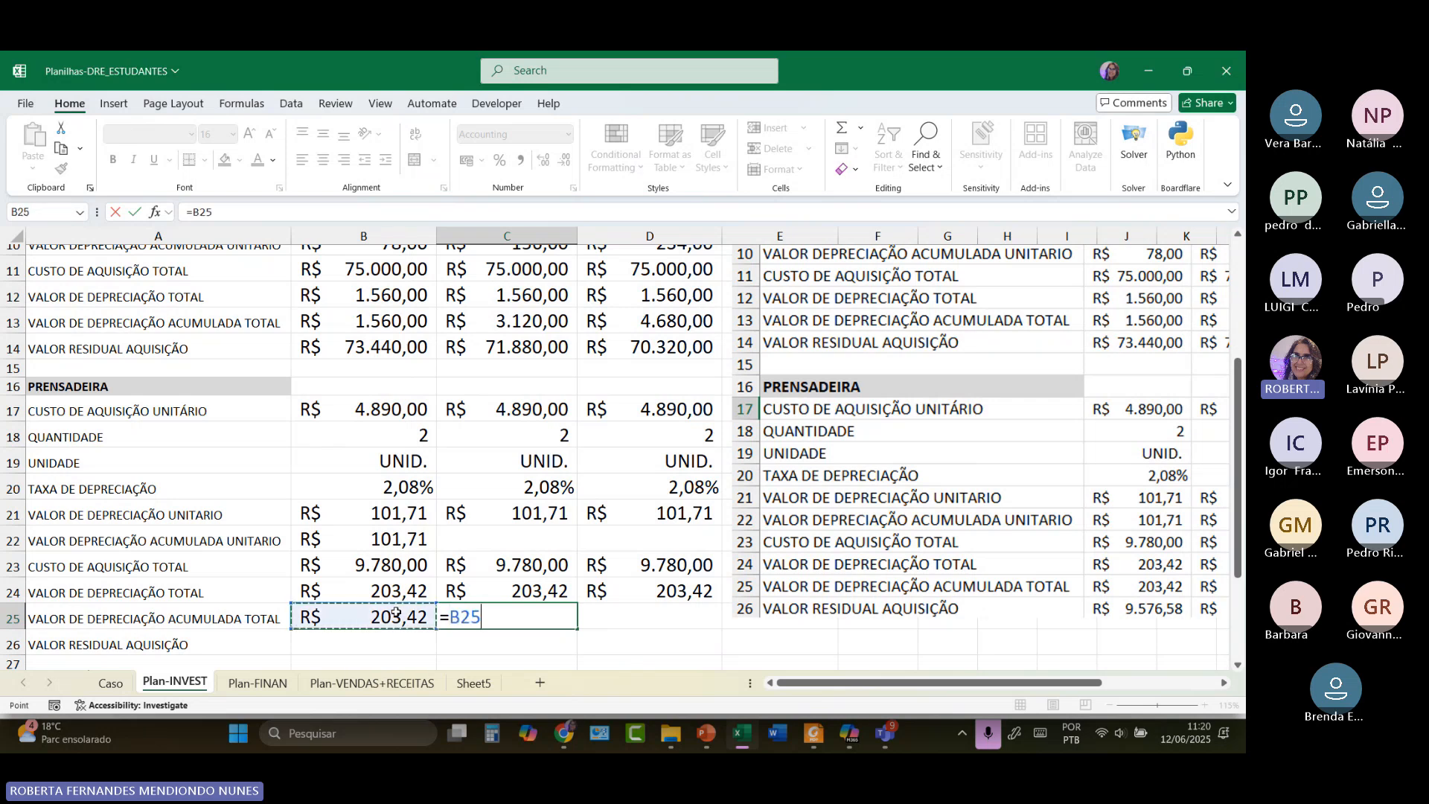
type("+")
left_click(493, 583)
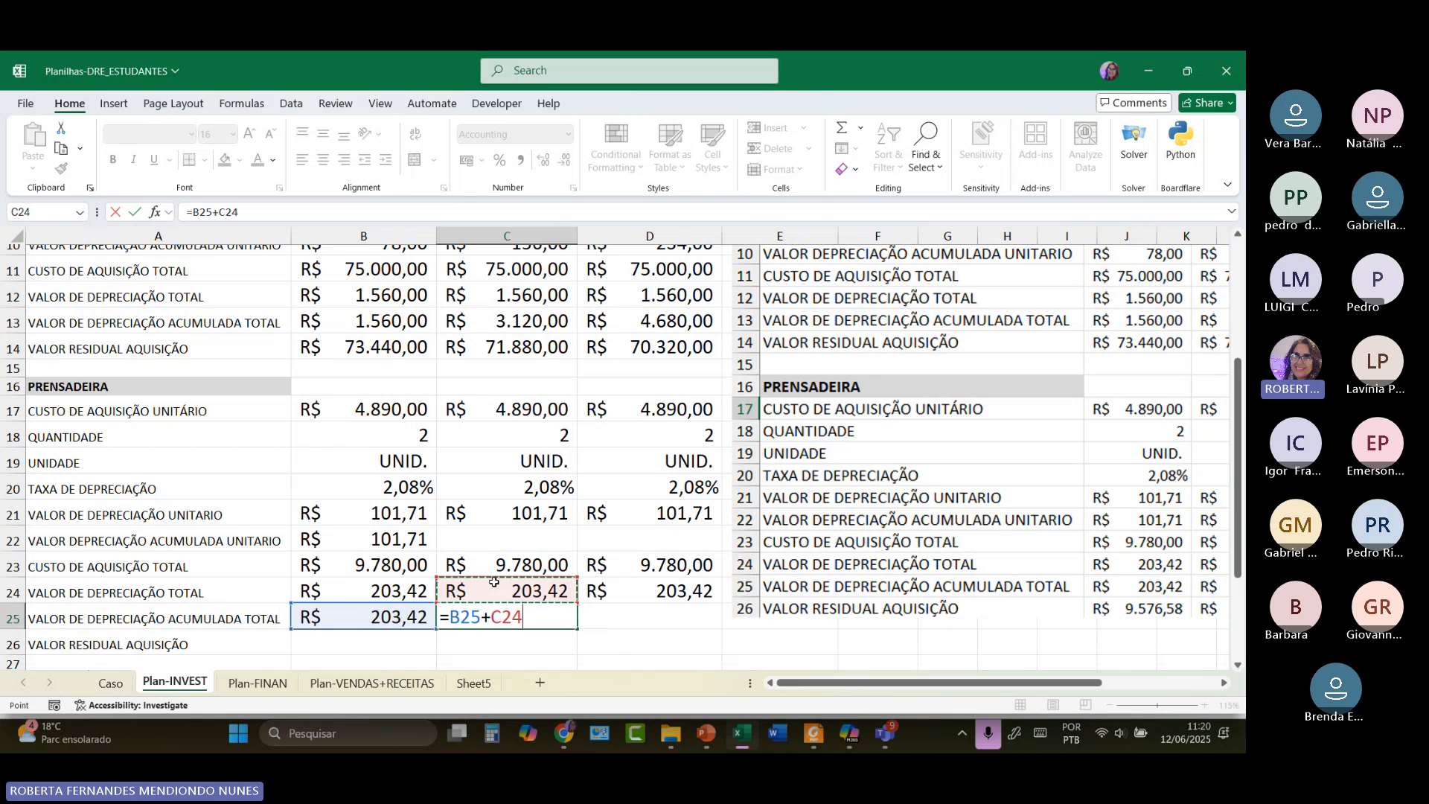
key("Return")
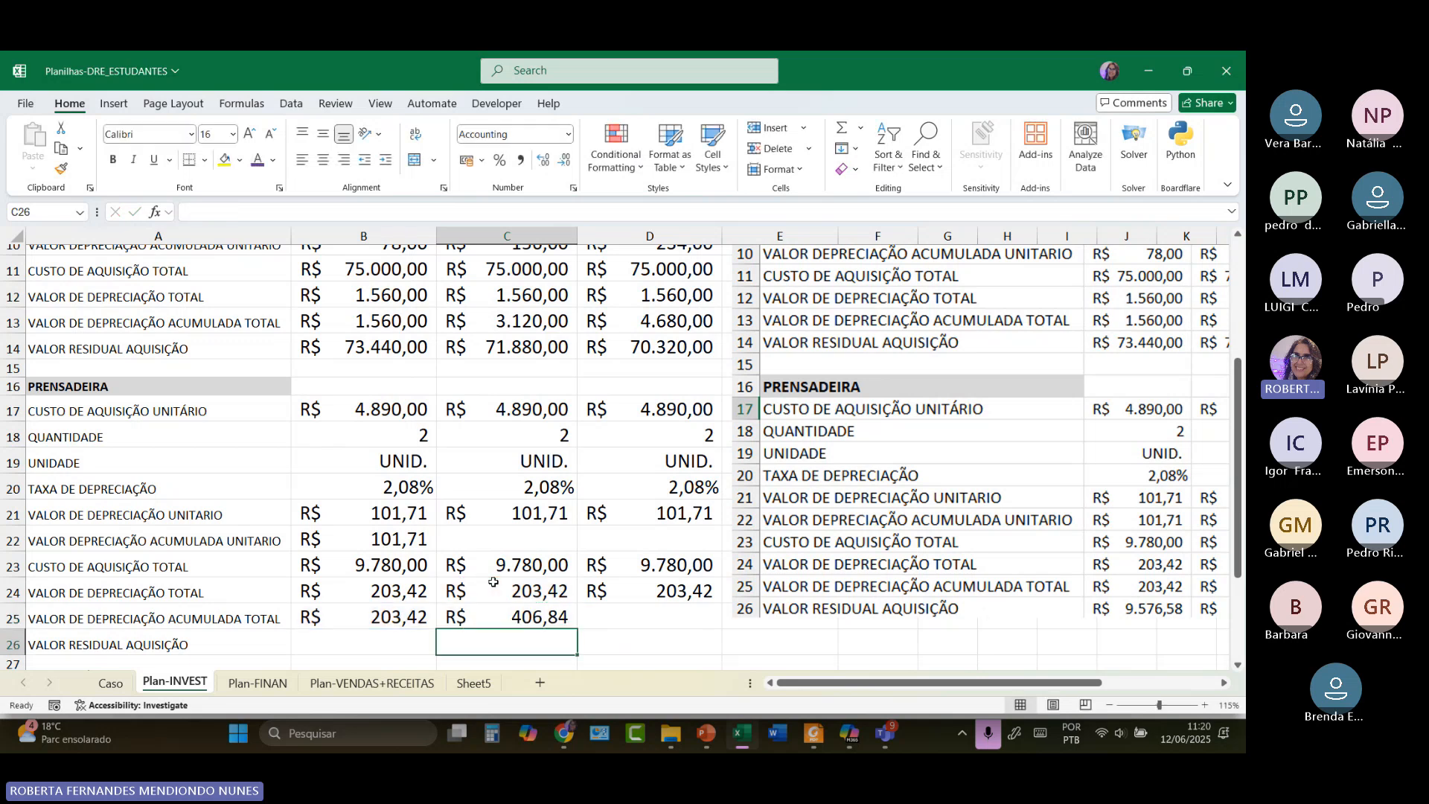
Fill the accumulated formula into D25 and verify March's R$ 610,27.
left_click(551, 620)
left_click_drag(579, 627, 672, 619)
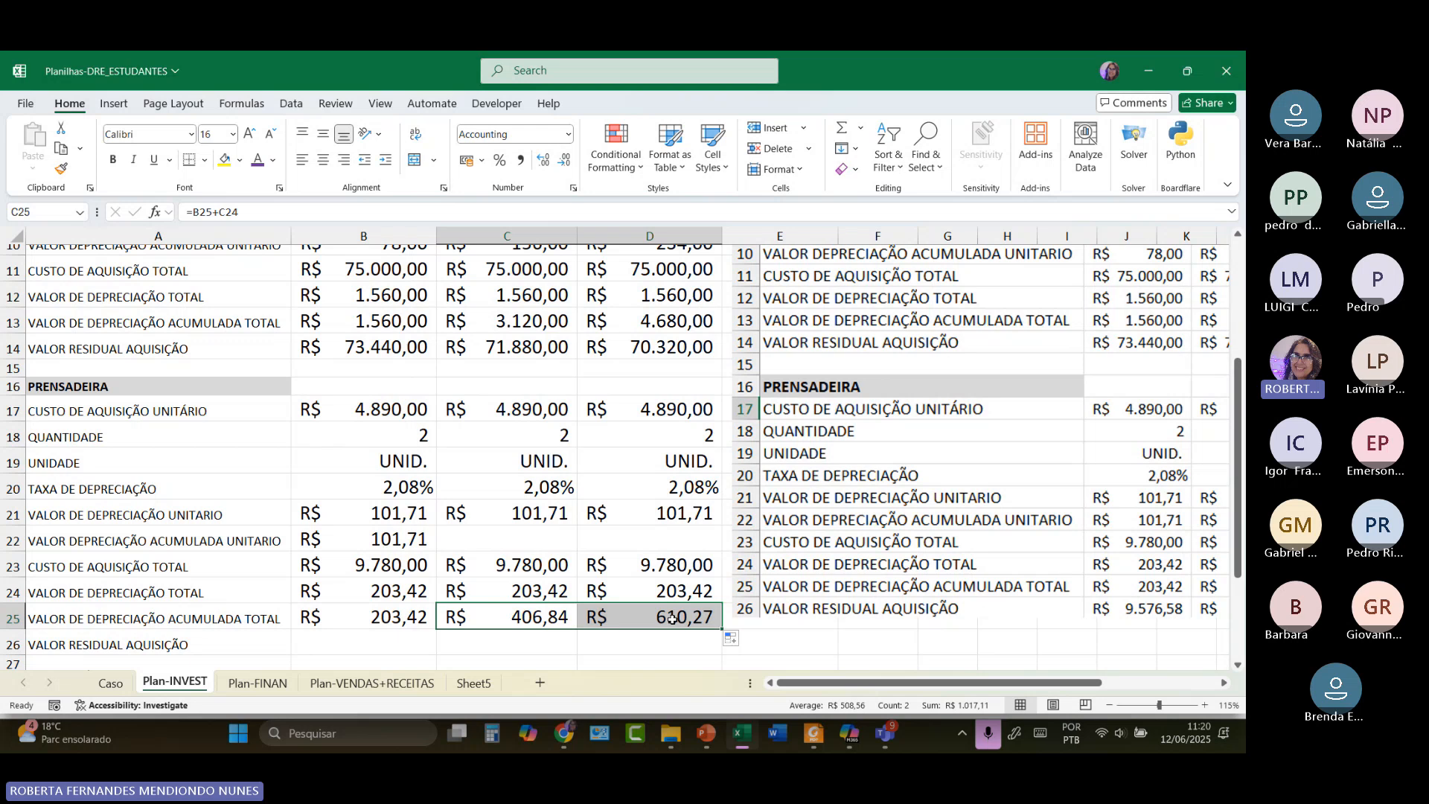
left_click(672, 619)
double_click(673, 619)
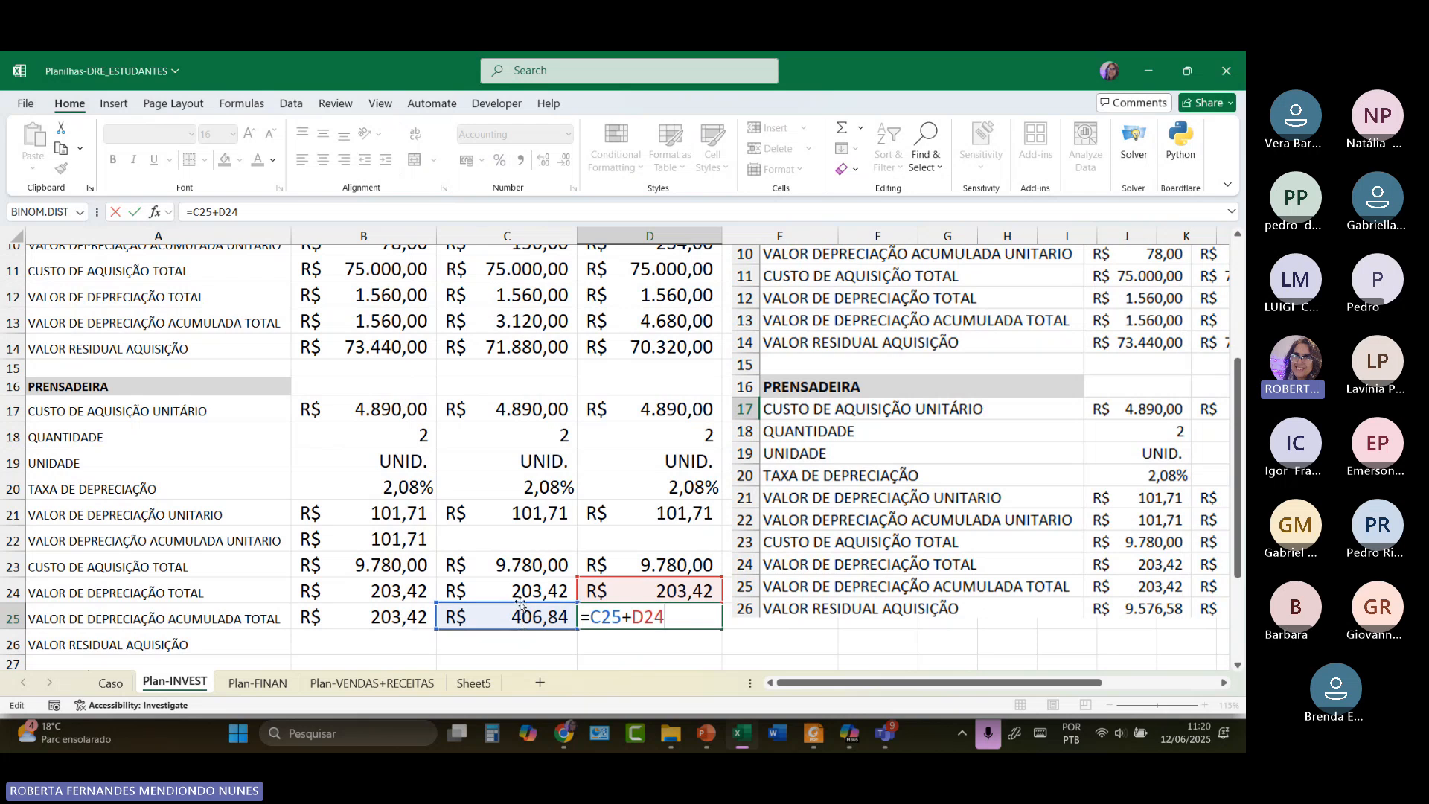
scroll(534, 619, "up", 3)
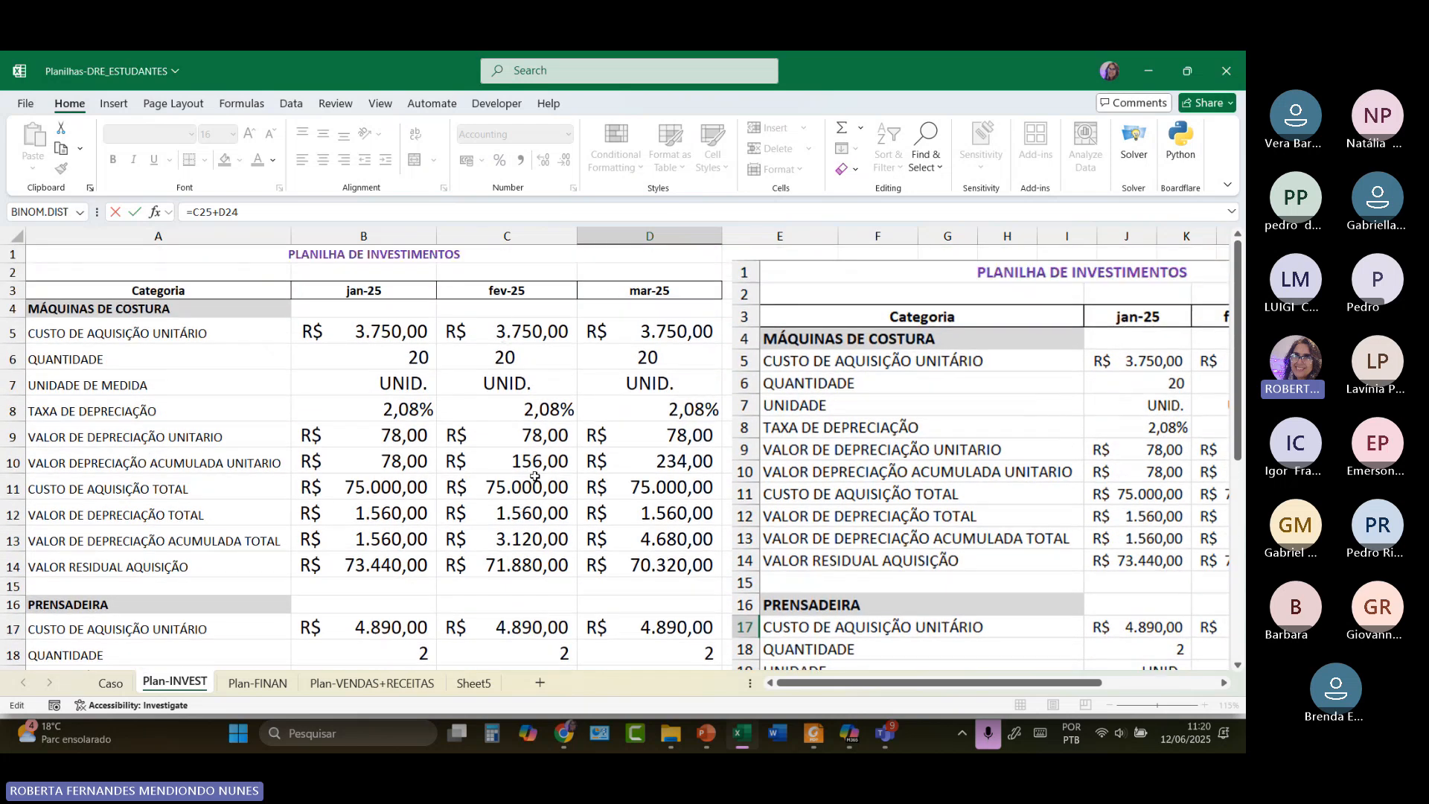
scroll(535, 476, "down", 4)
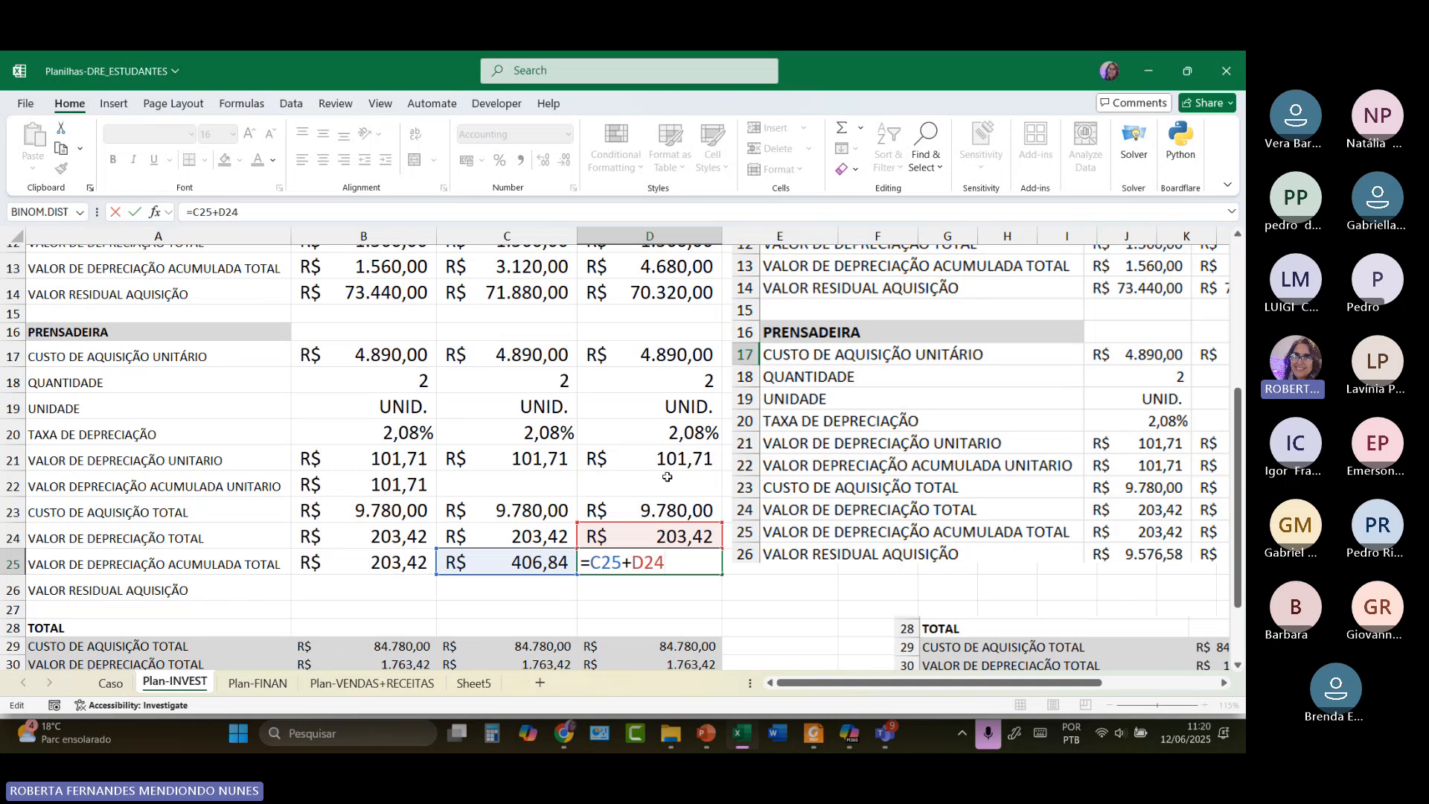
scroll(666, 492, "up", 4)
scroll(673, 440, "down", 3)
scroll(674, 441, "down", 1)
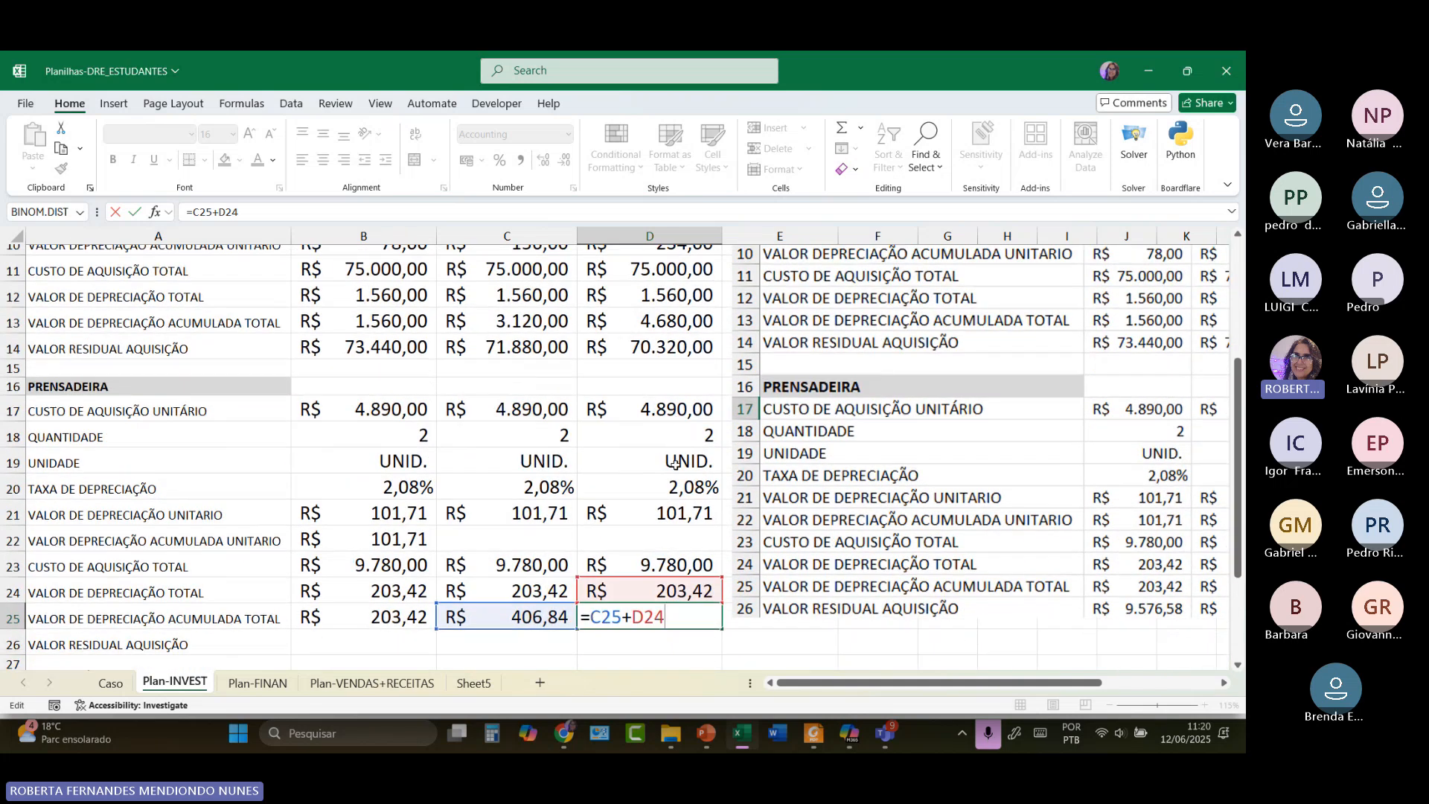
key("Return")
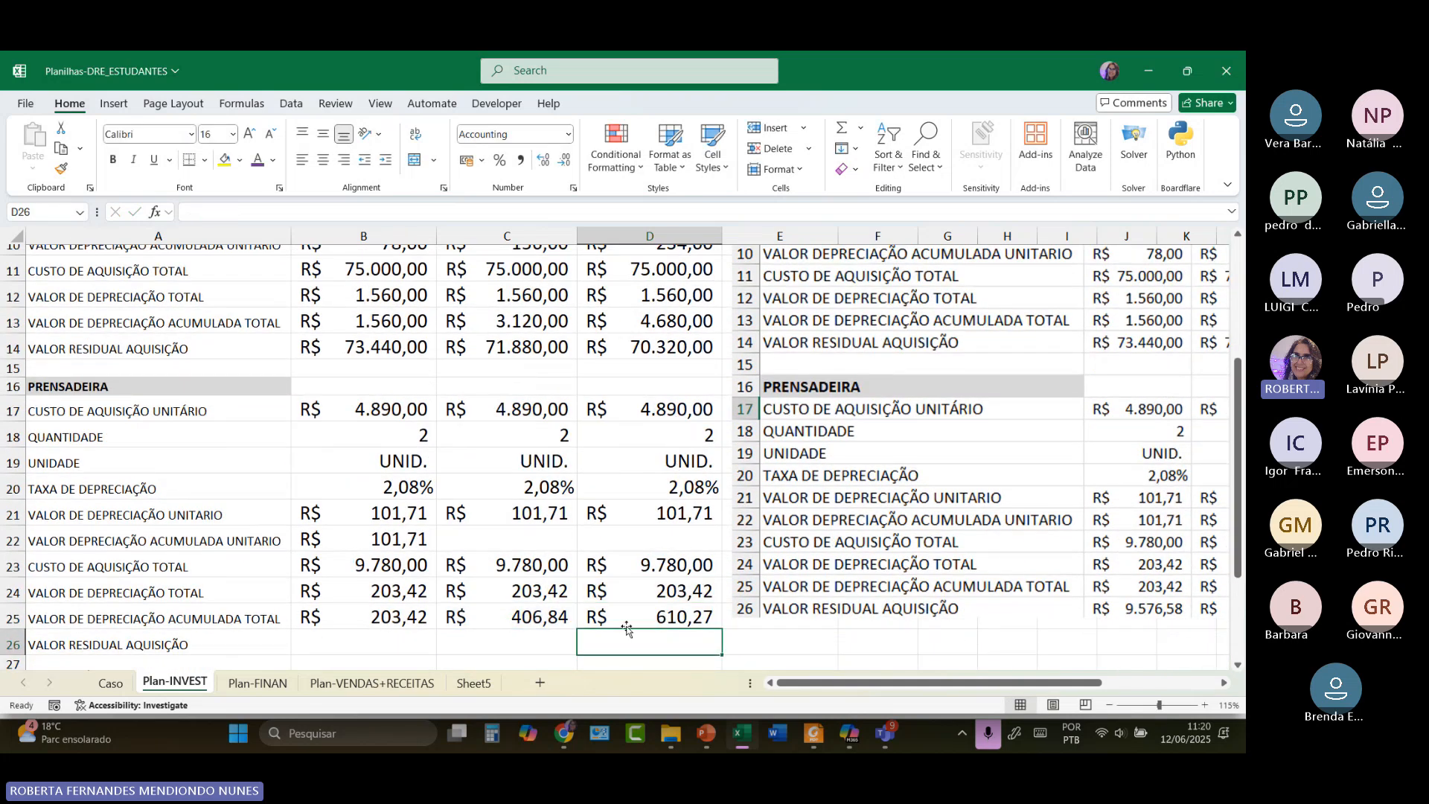
left_click_drag(859, 686, 789, 682)
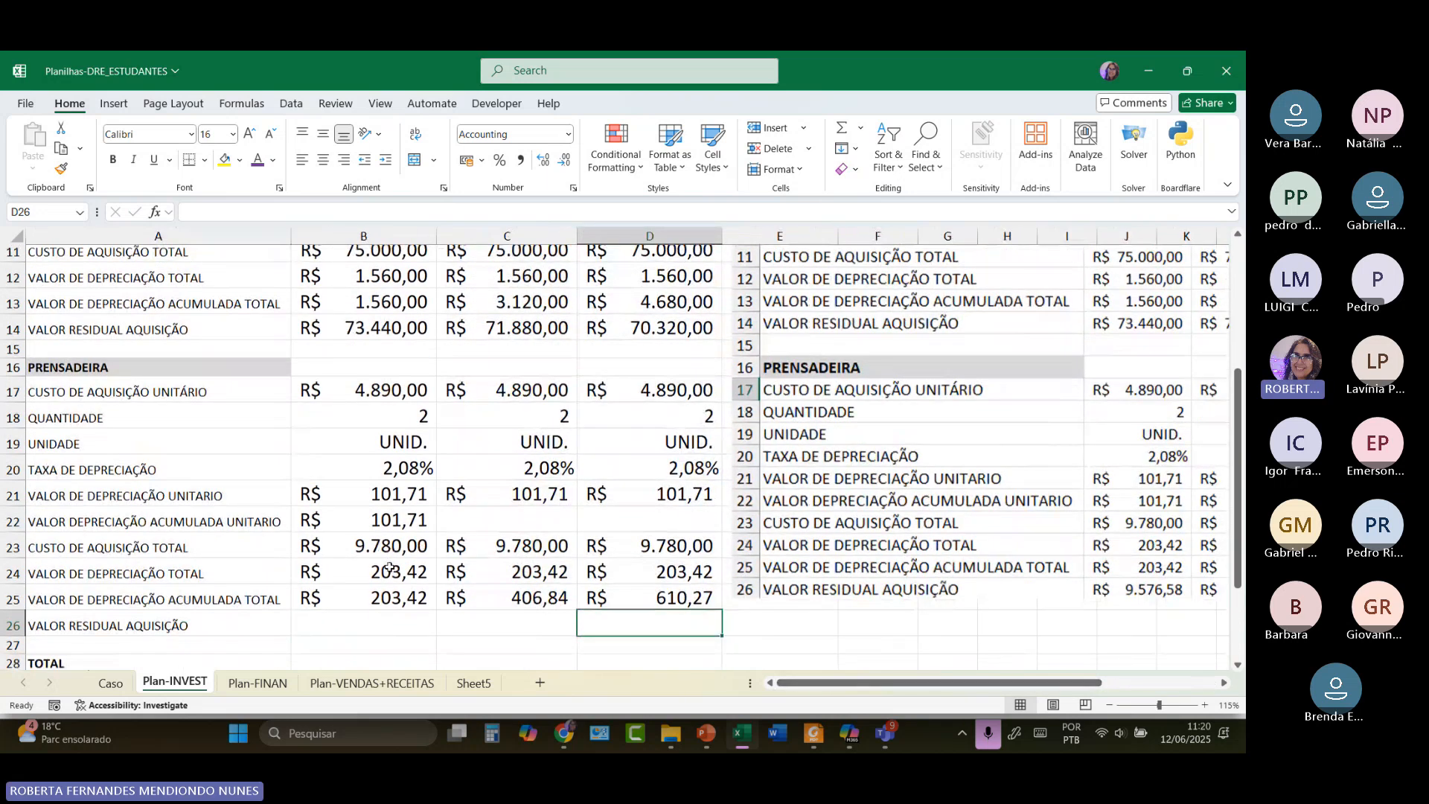
Enter =B23-B25 in B26, giving January's residual value of R$ 9.576,58.
scroll(341, 521, "down", 1)
left_click(341, 591)
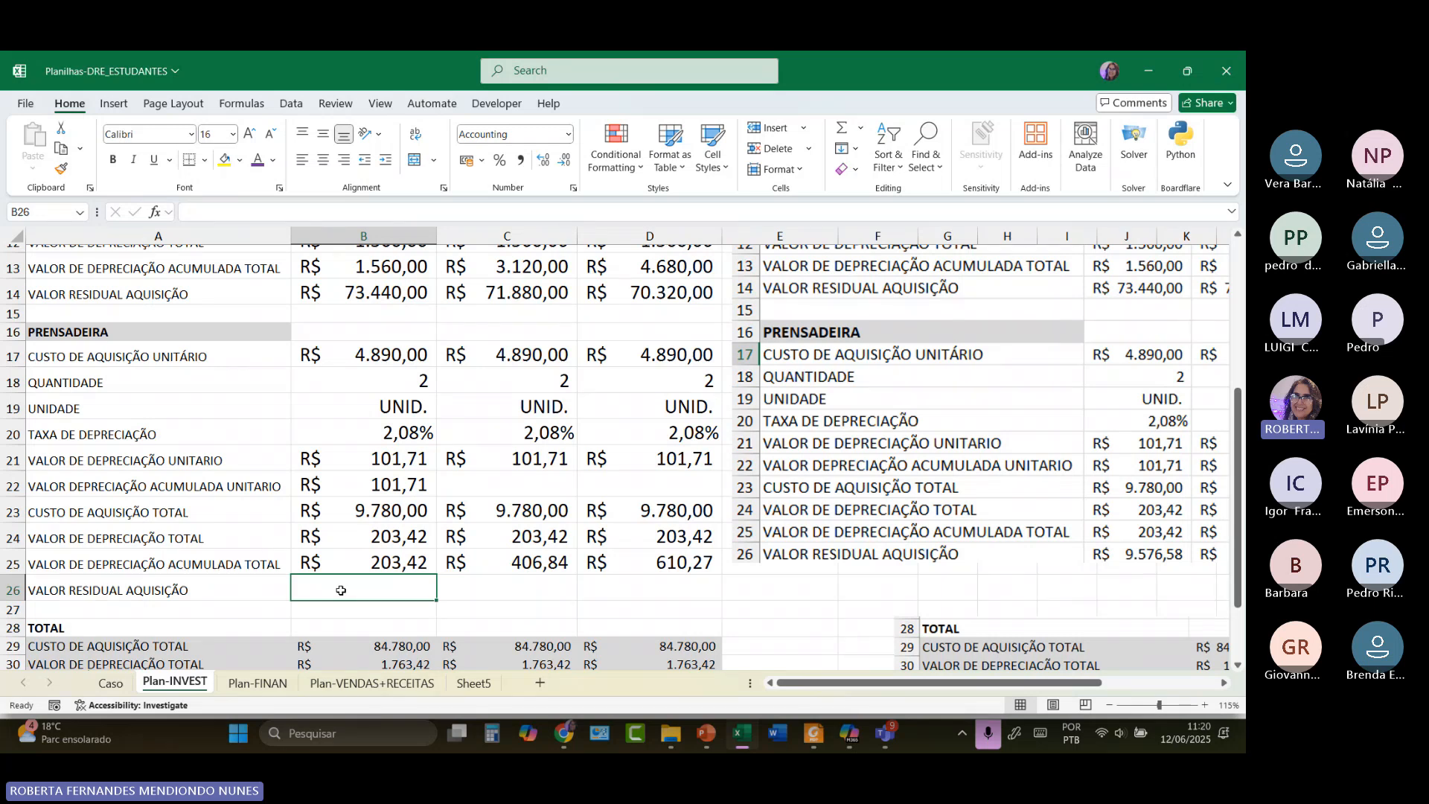
type("=")
left_click(365, 515)
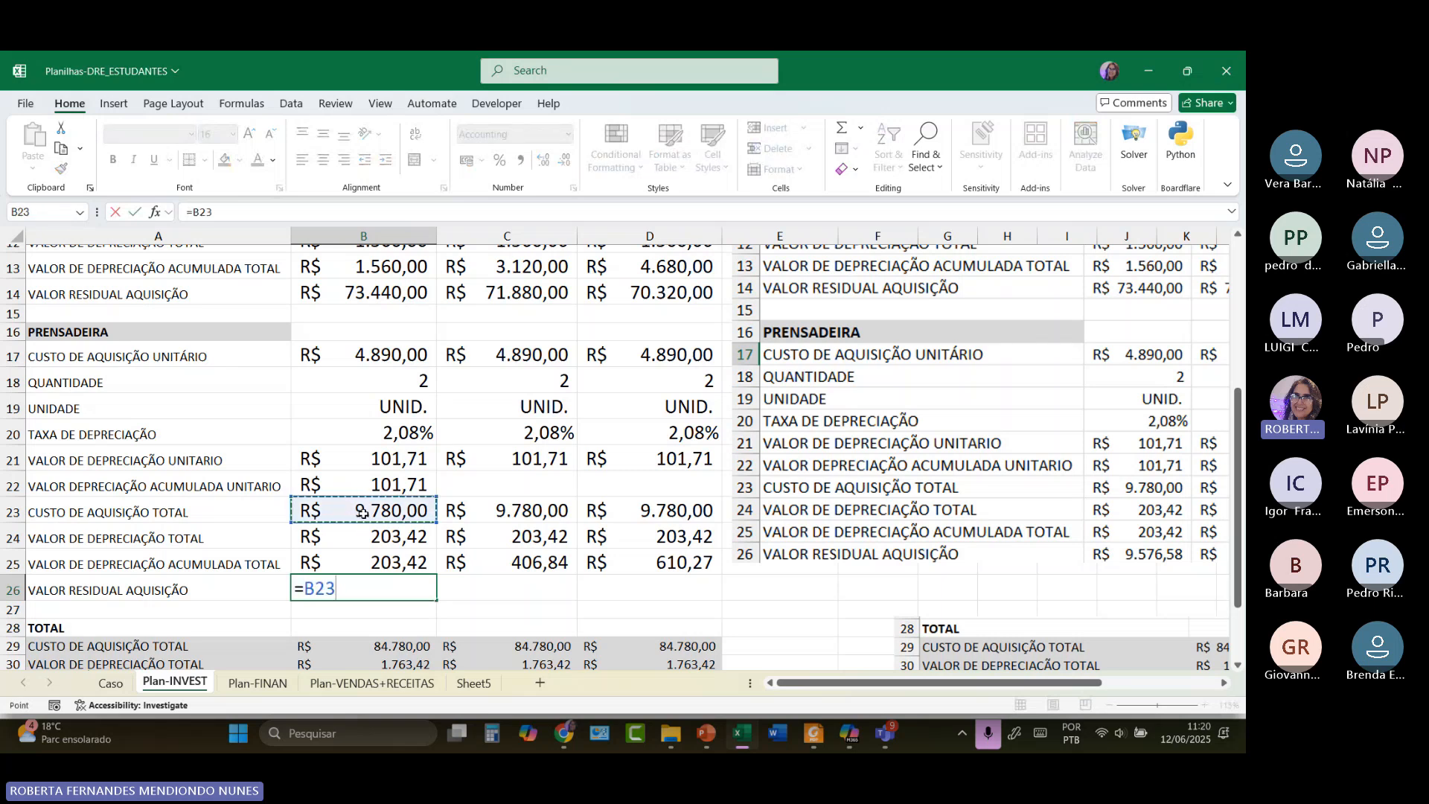
type("-")
left_click(399, 561)
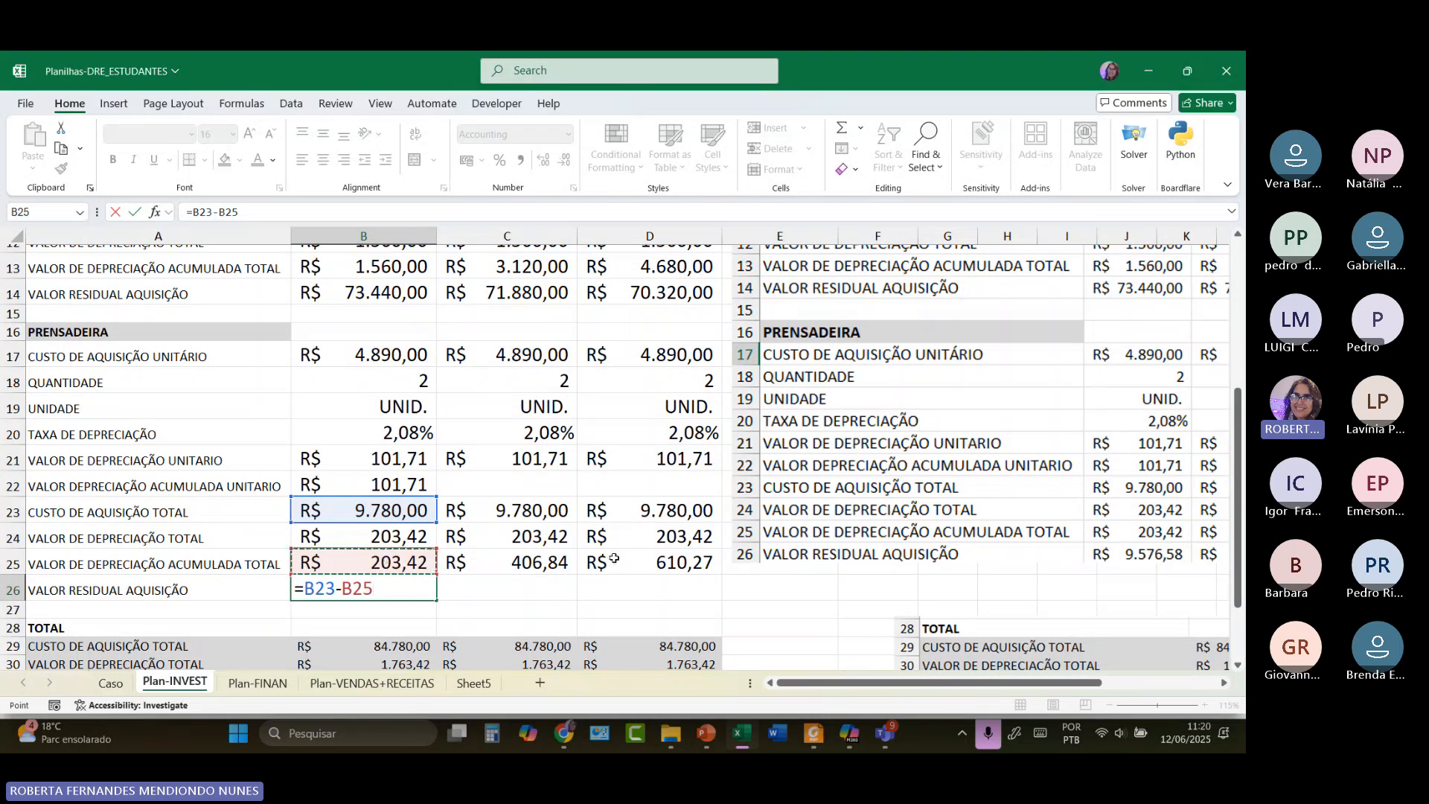
key("Return")
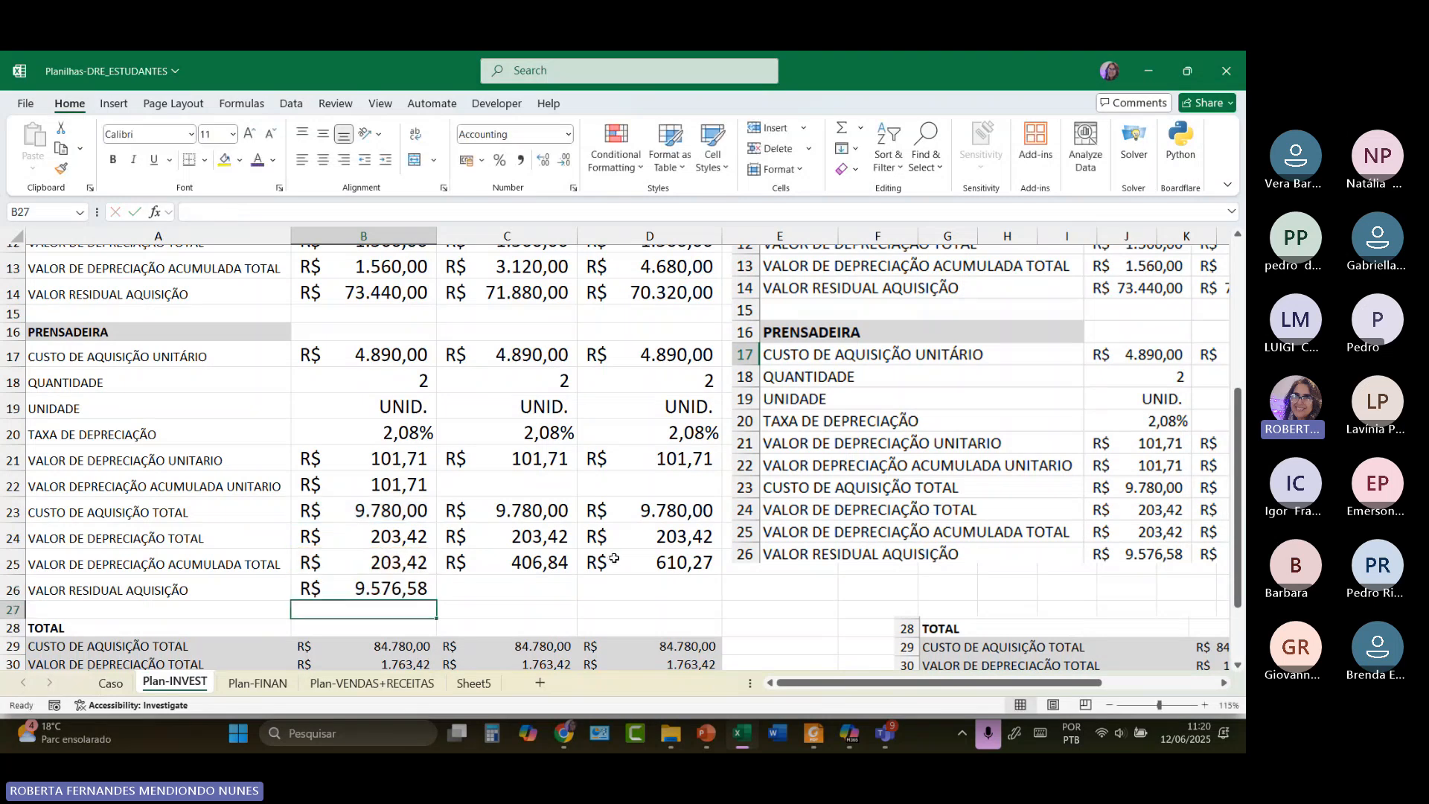
Copy the residual formula to C26:D26 and check 9.373,16 and 9.169,73.
left_click(421, 590)
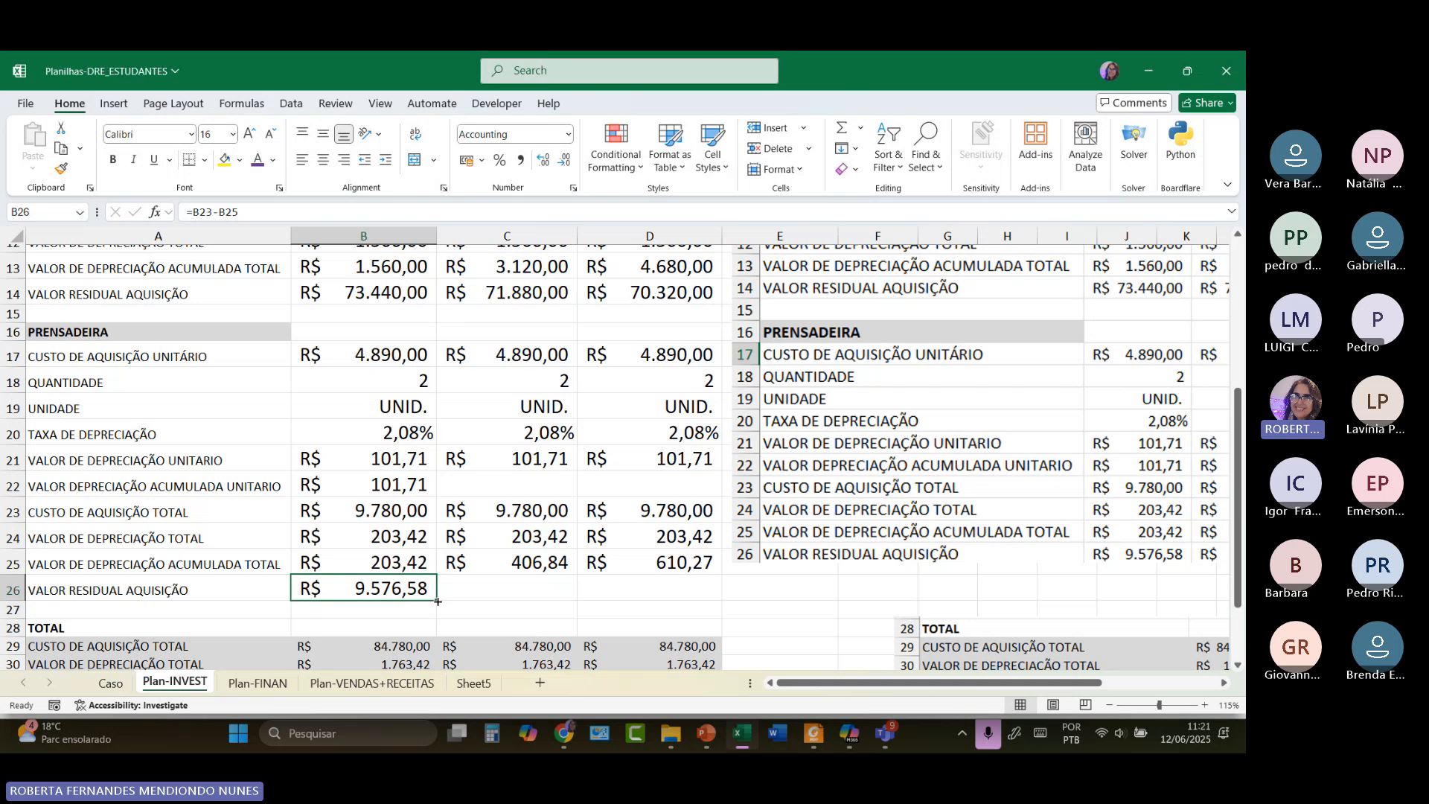
left_click_drag(437, 600, 698, 597)
double_click(530, 594)
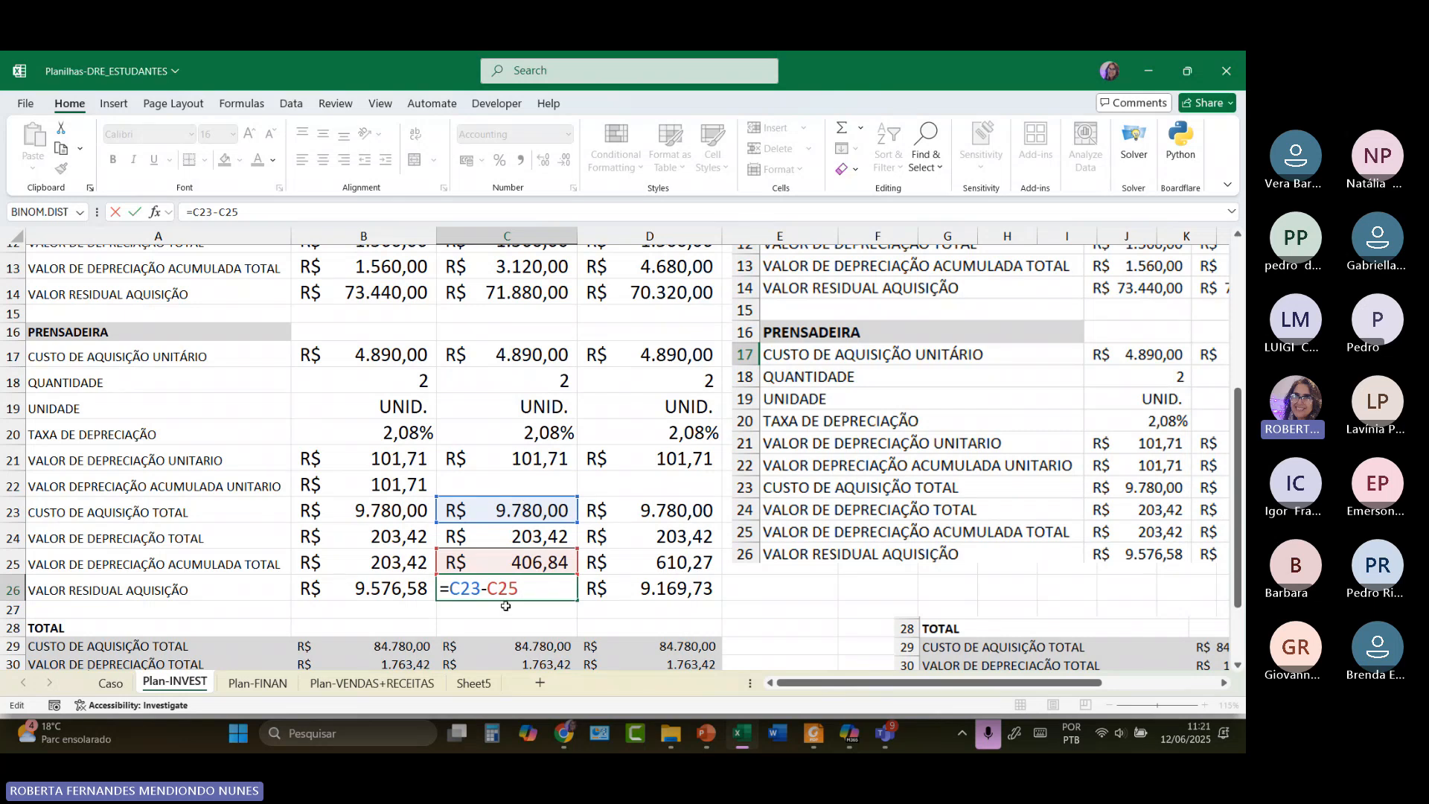
double_click(629, 588)
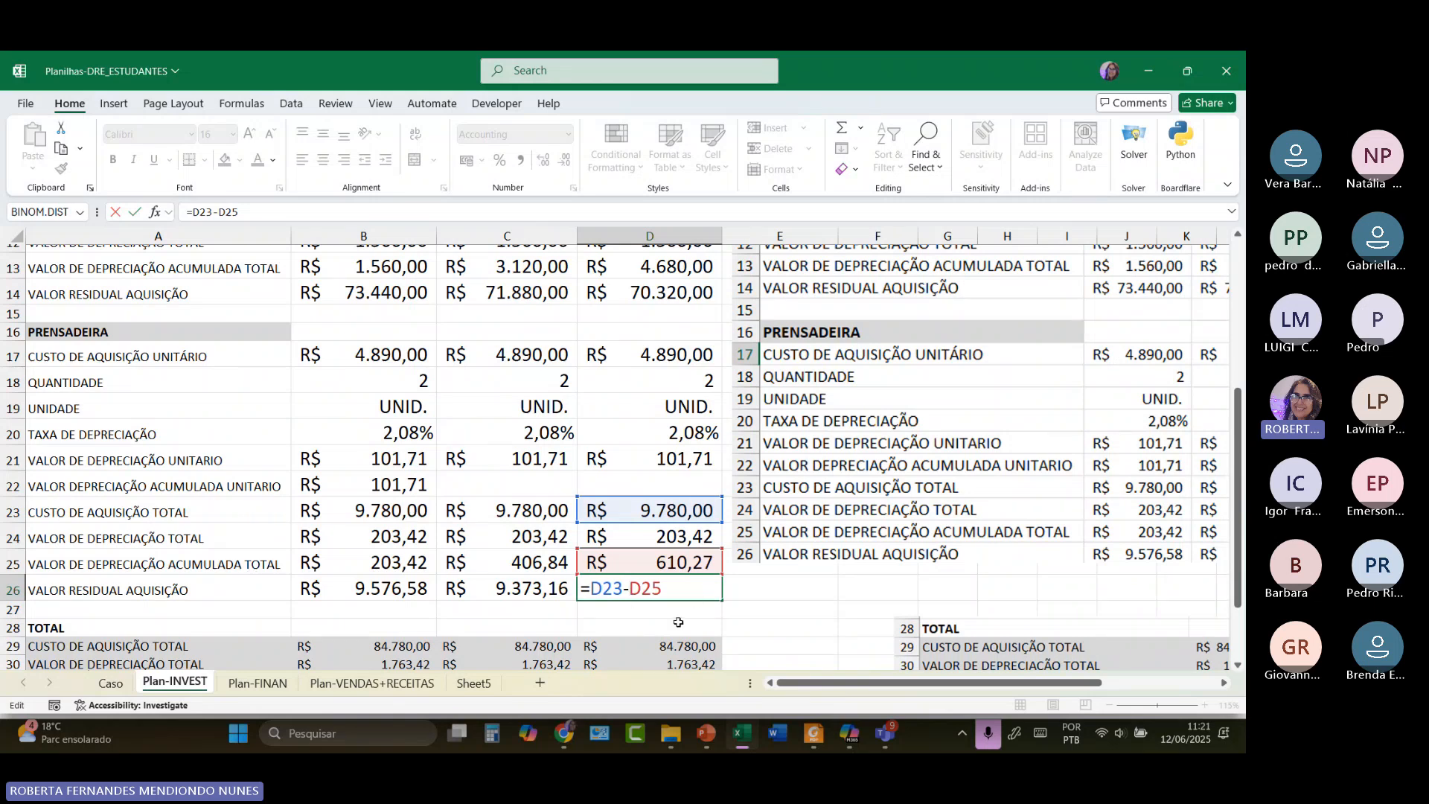
key("Return")
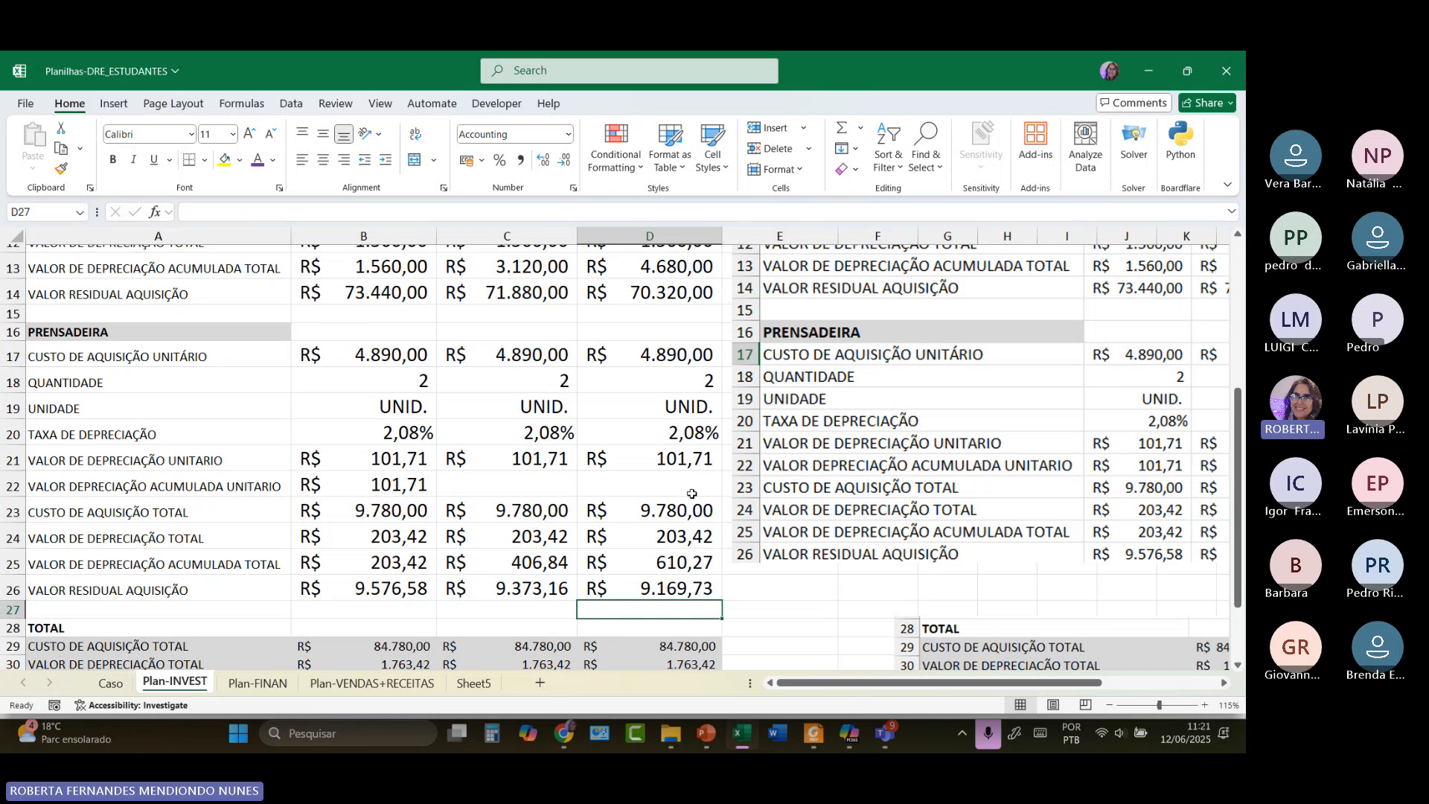
scroll(673, 357, "up", 2)
scroll(672, 357, "up", 1)
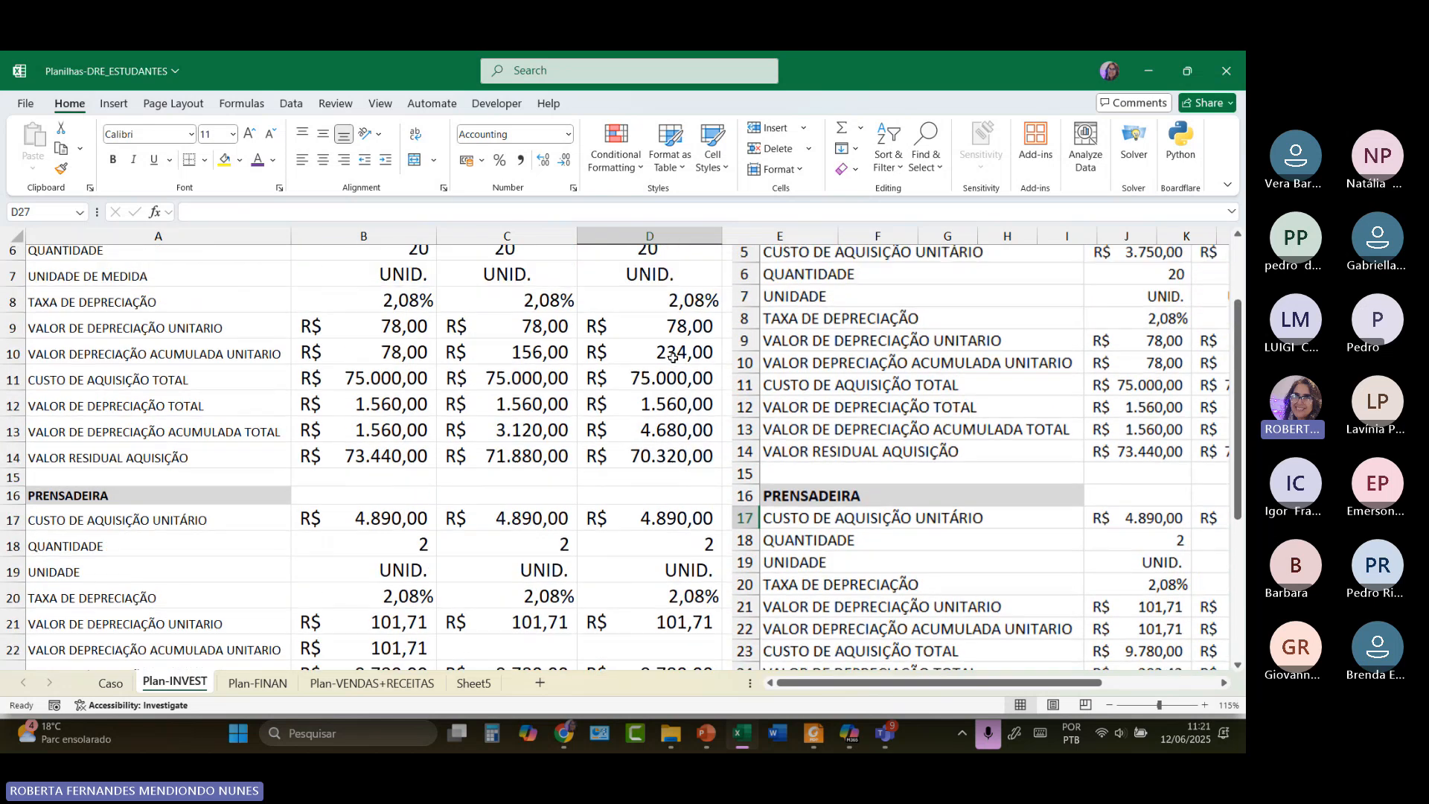
scroll(669, 387, "down", 4)
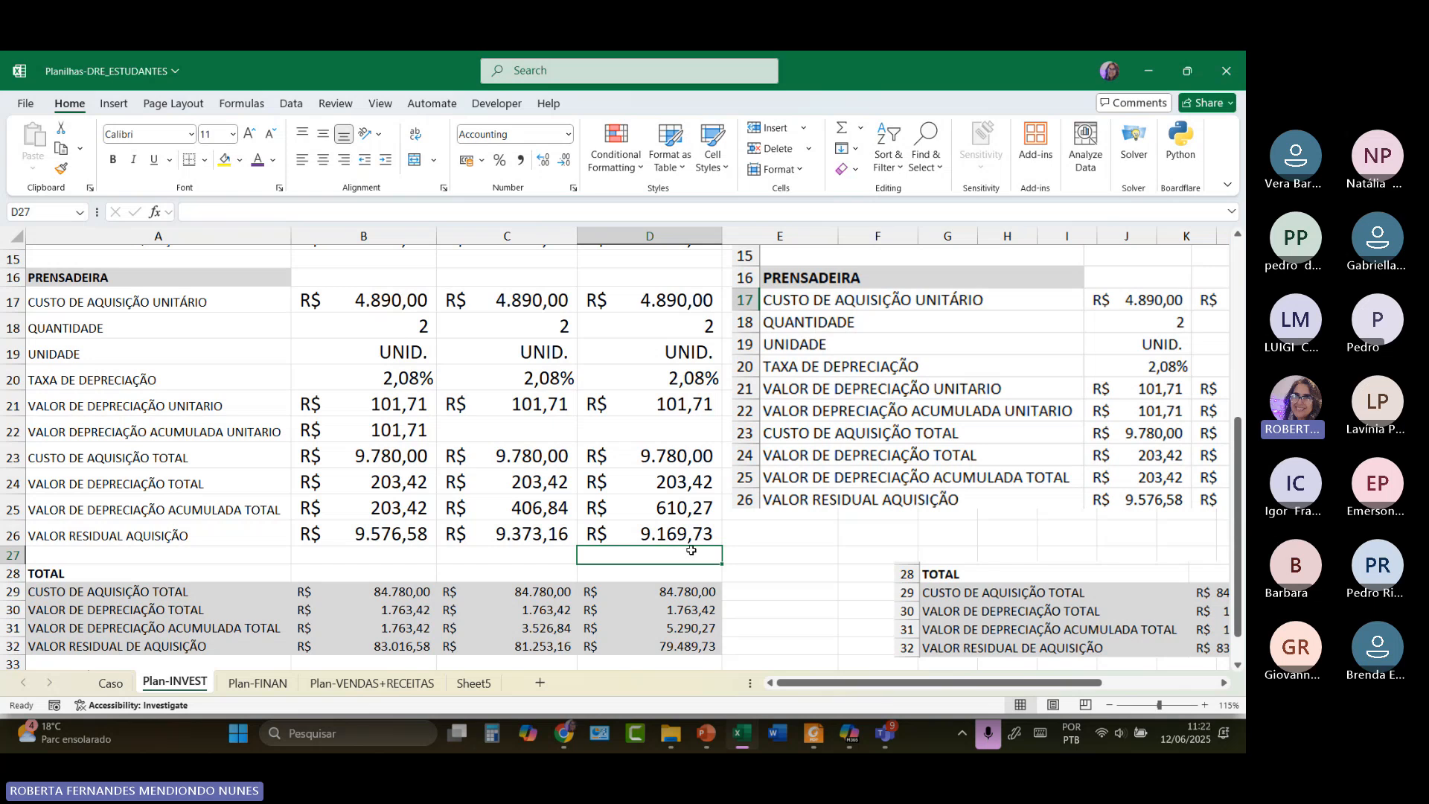
scroll(691, 550, "down", 2)
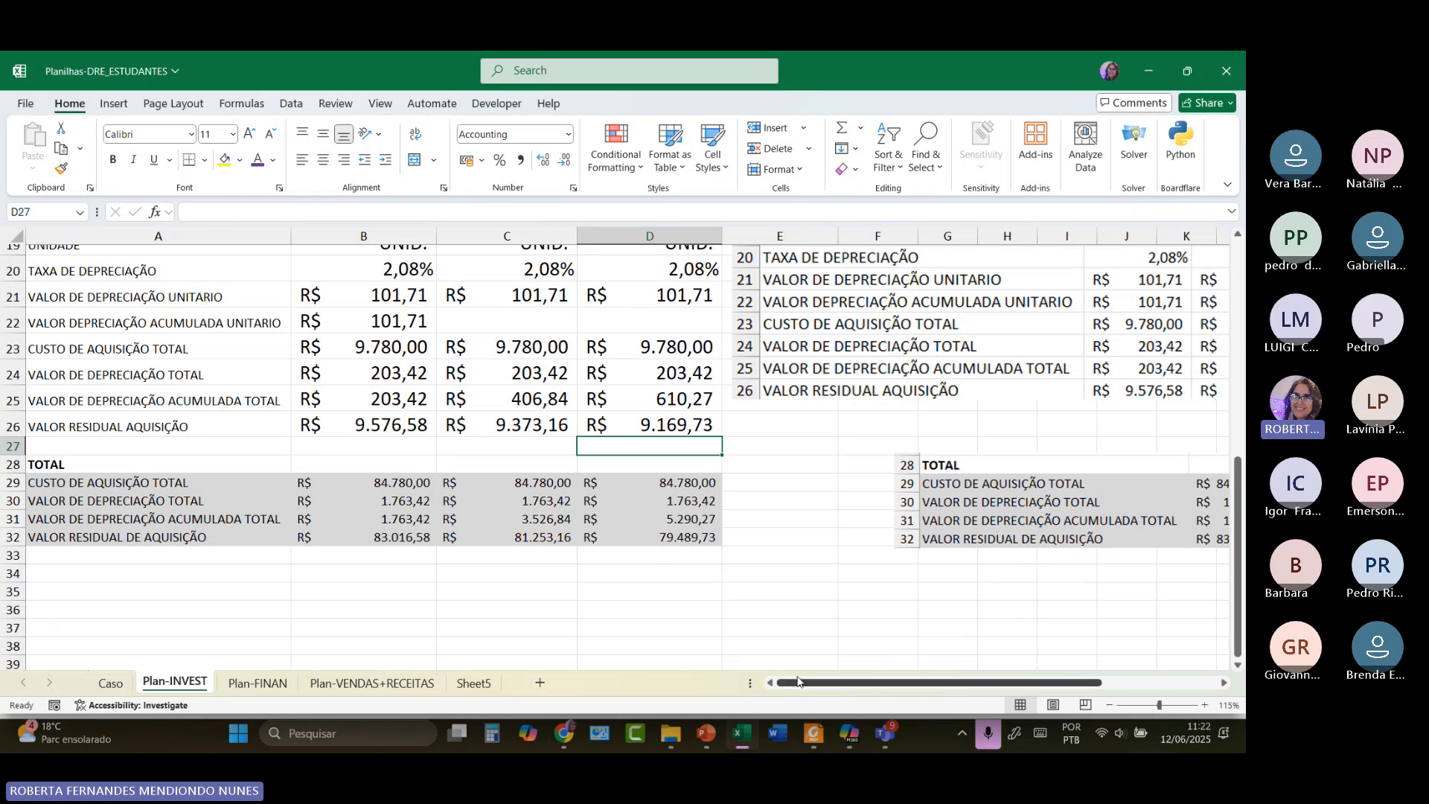
mouse_move(799, 686)
left_mouse_down()
mouse_move(874, 677)
mouse_move(823, 675)
left_mouse_up()
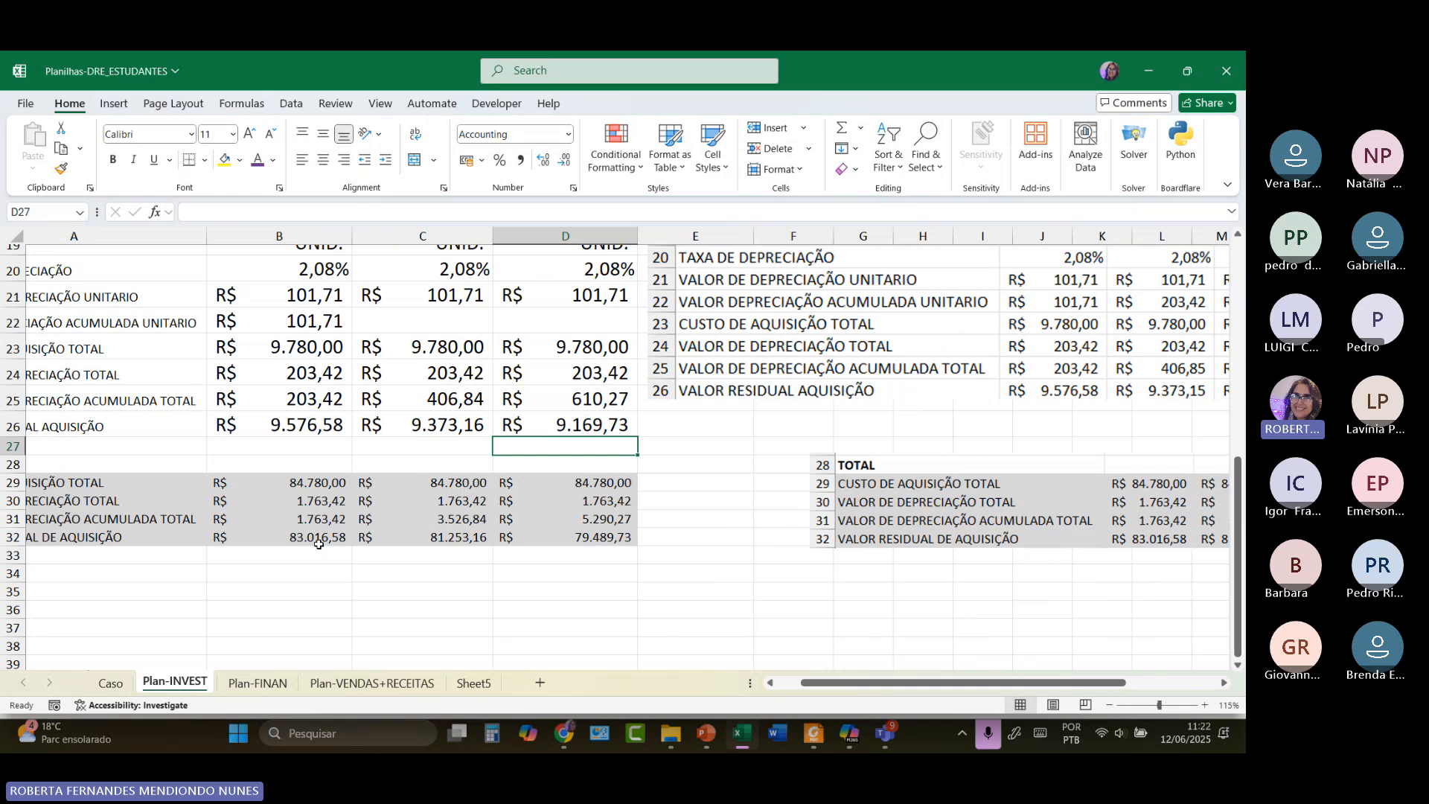
left_click(318, 544)
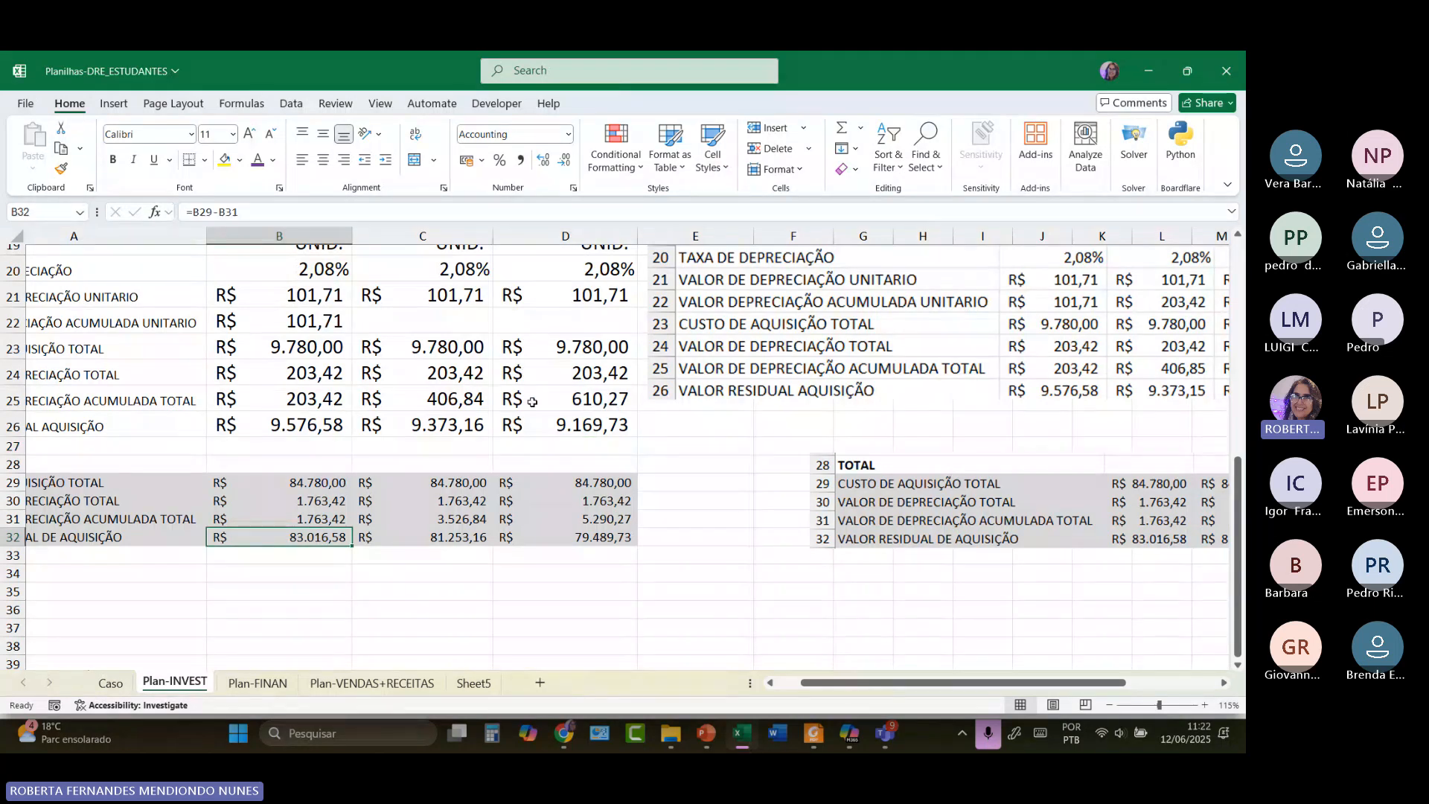
scroll(535, 394, "up", 2)
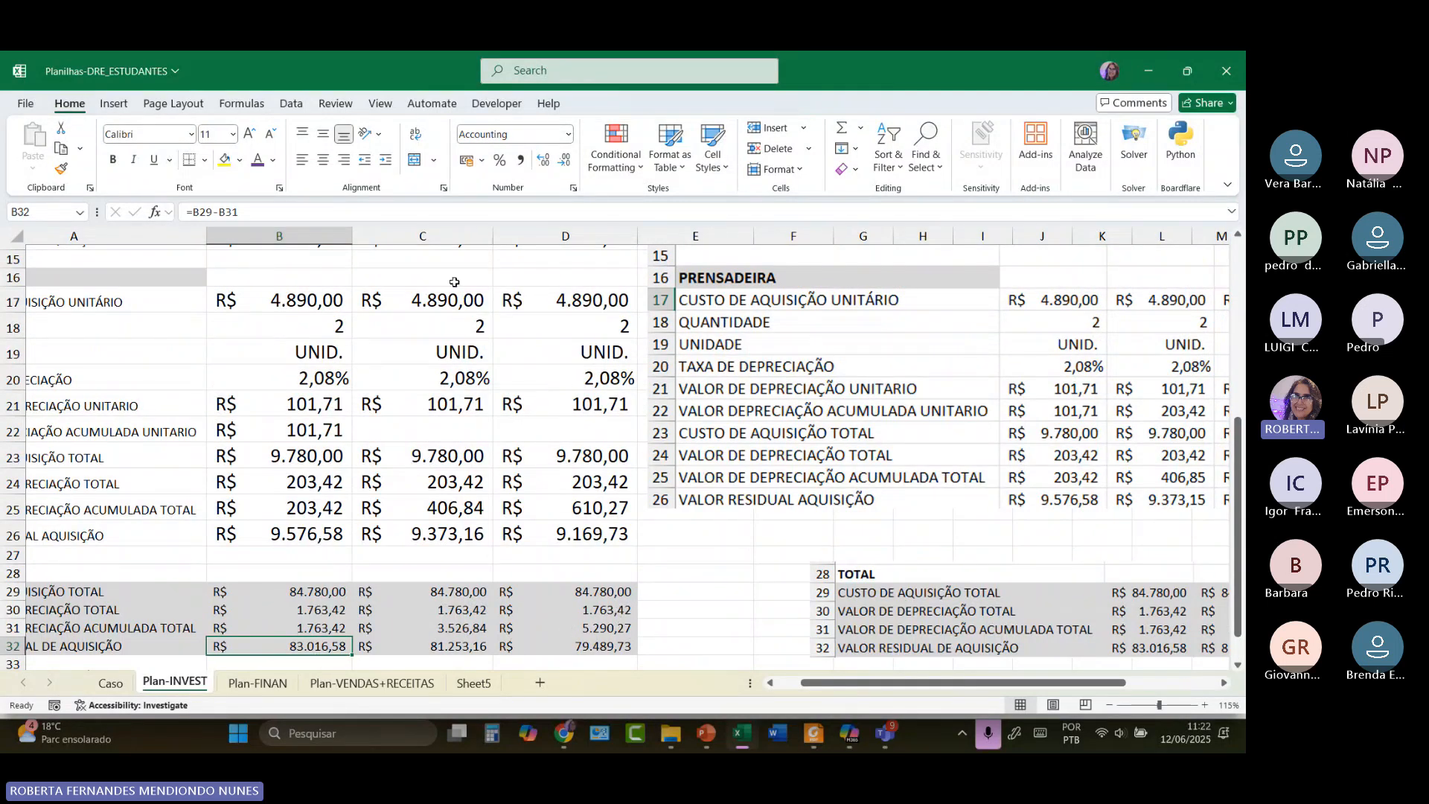
scroll(296, 497, "down", 2)
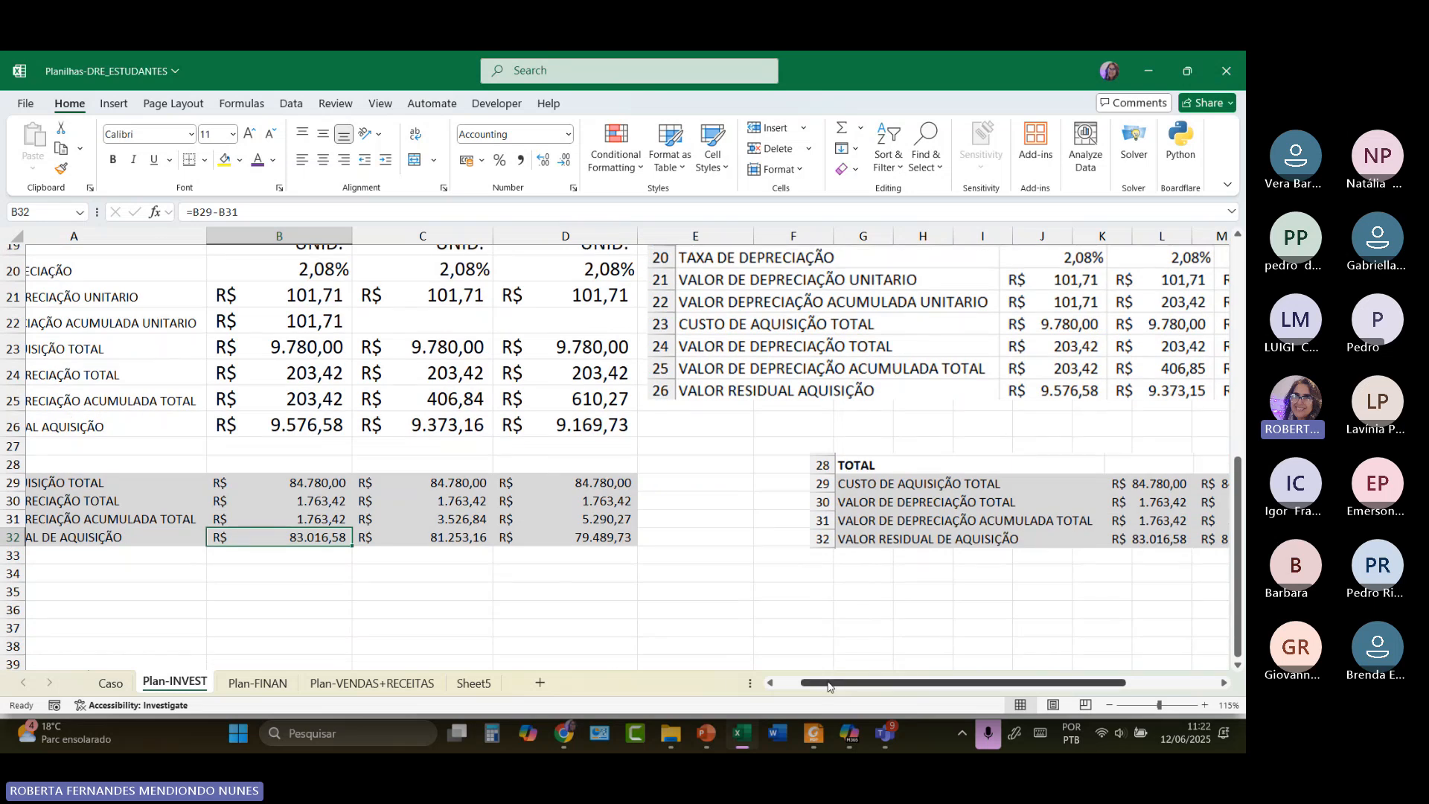
left_click_drag(828, 686, 804, 686)
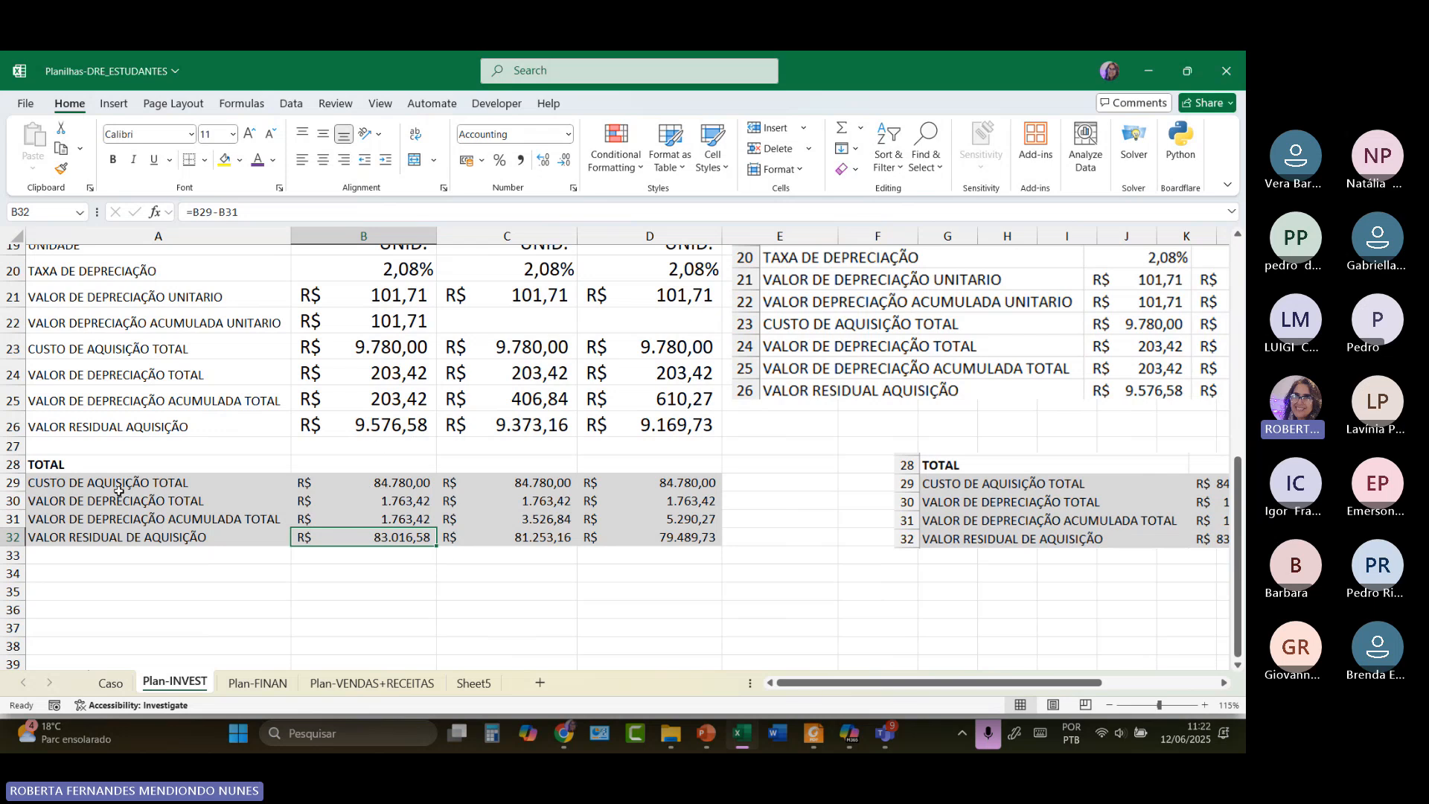
double_click(407, 485)
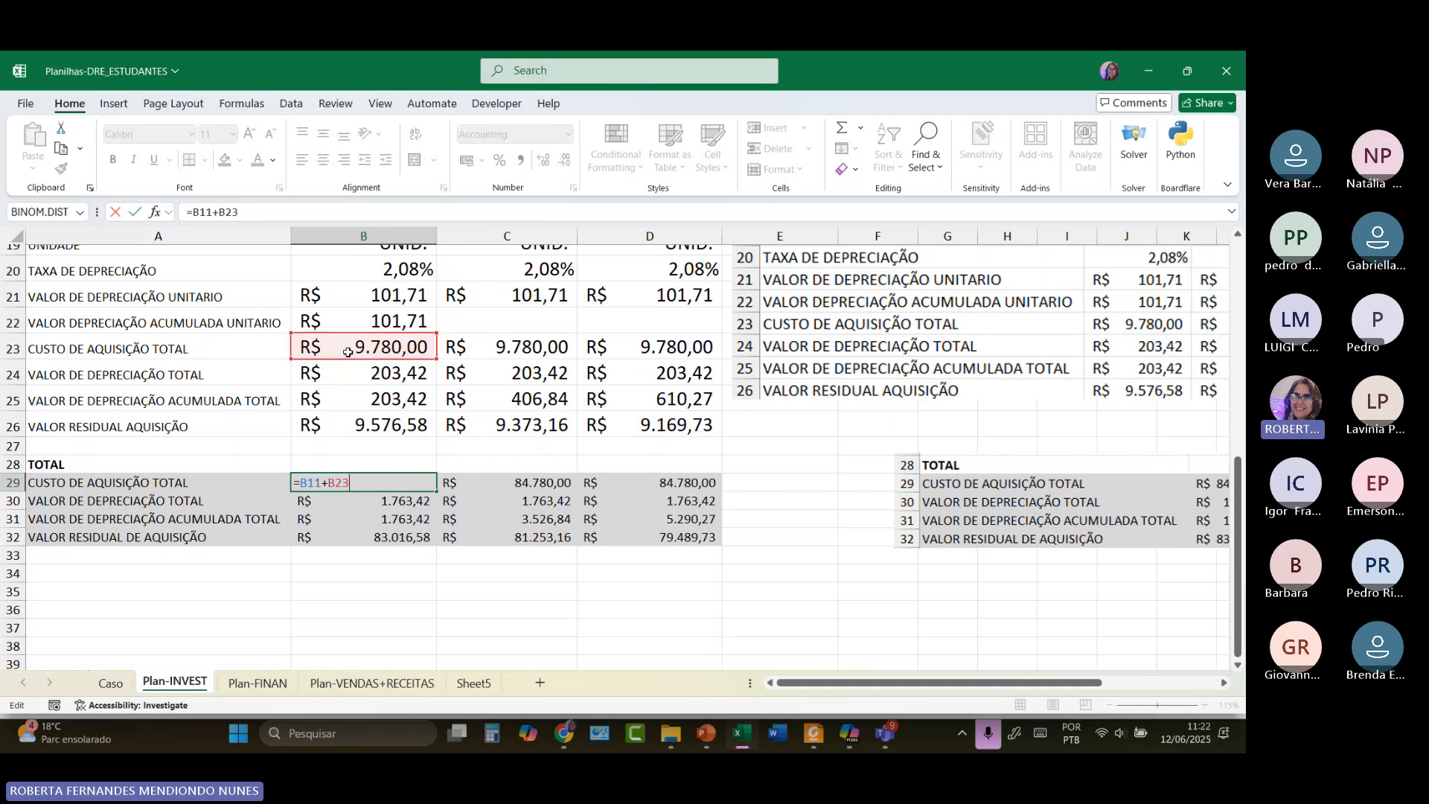
scroll(350, 355, "up", 1)
scroll(350, 355, "up", 1)
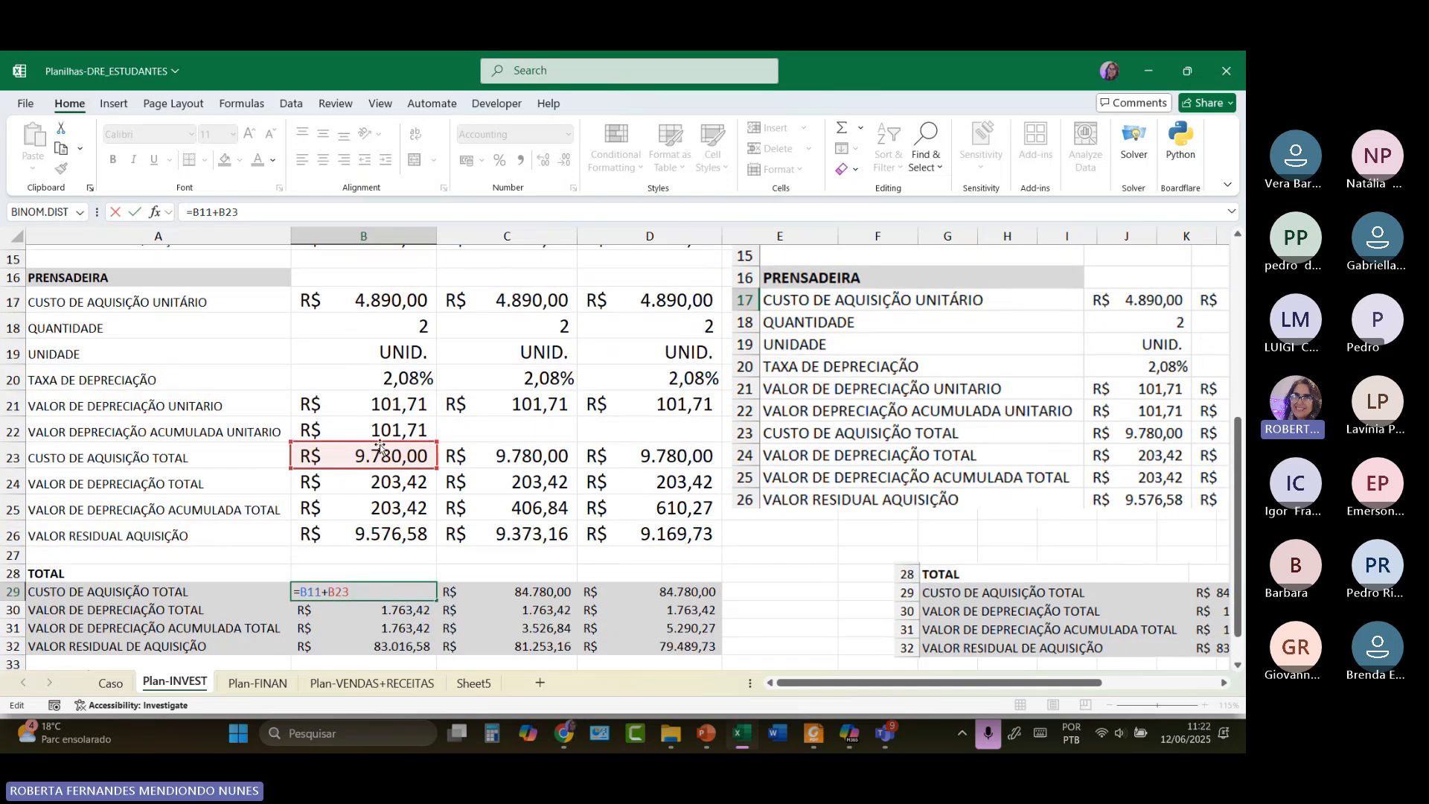
scroll(387, 456, "up", 2)
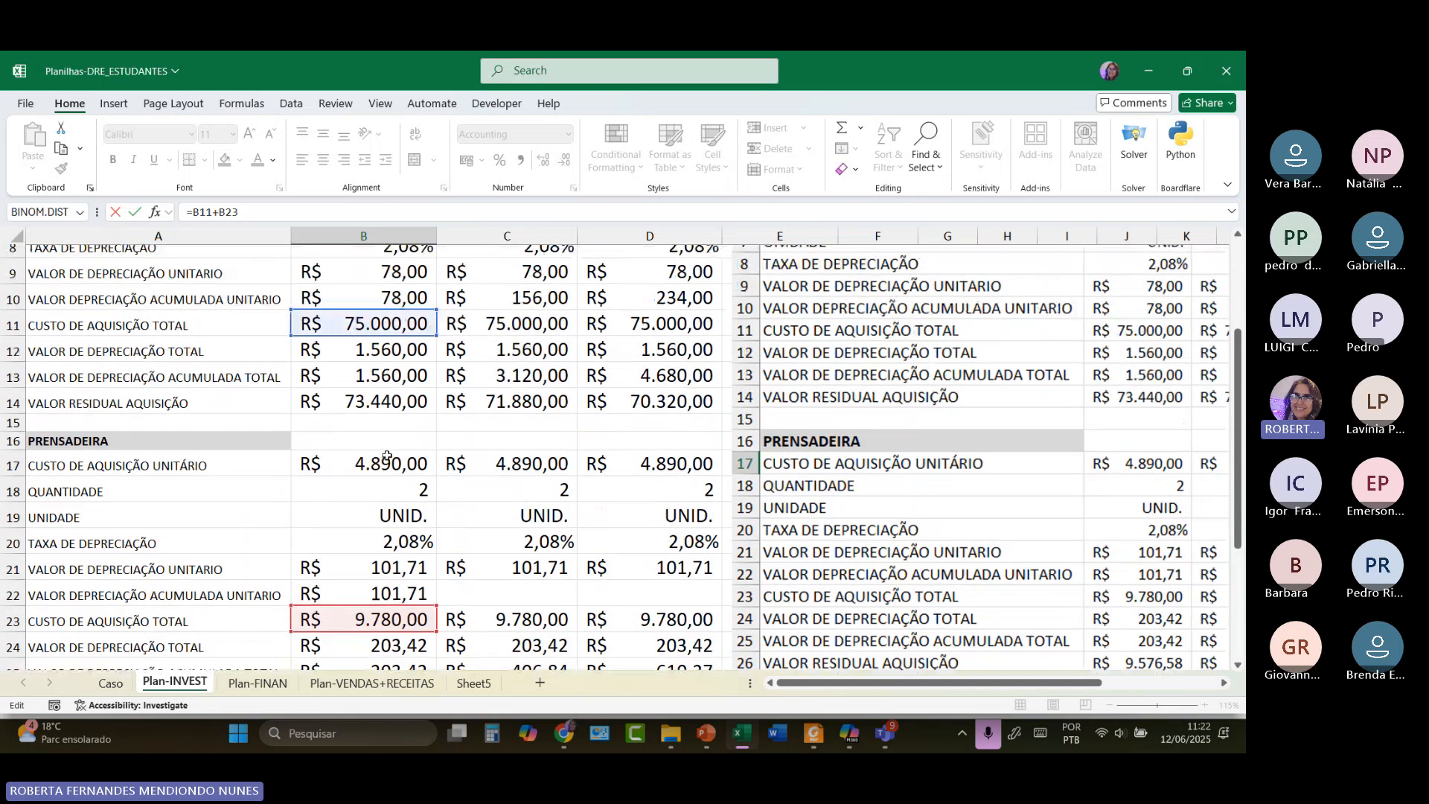
scroll(388, 456, "up", 1)
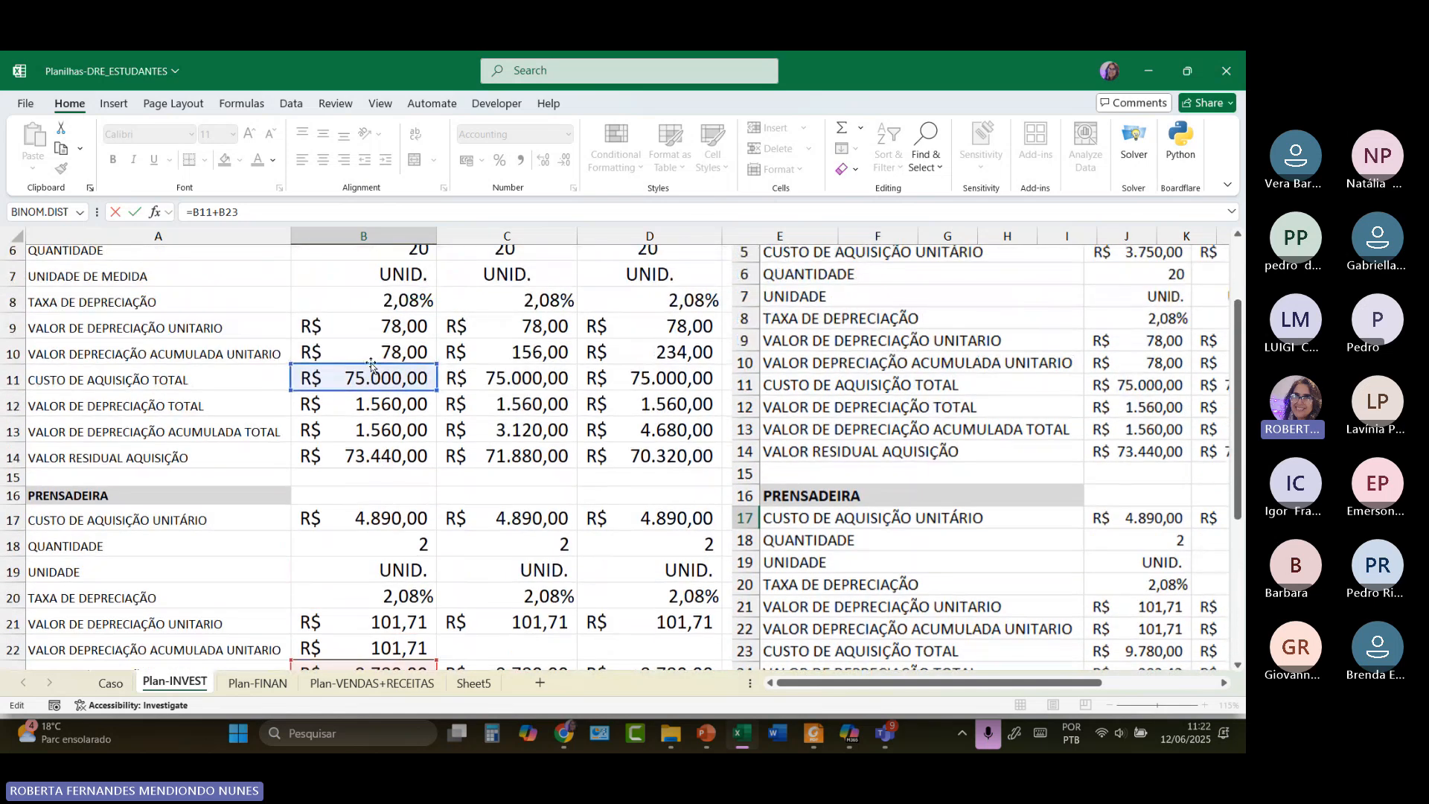
scroll(351, 382, "up", 1)
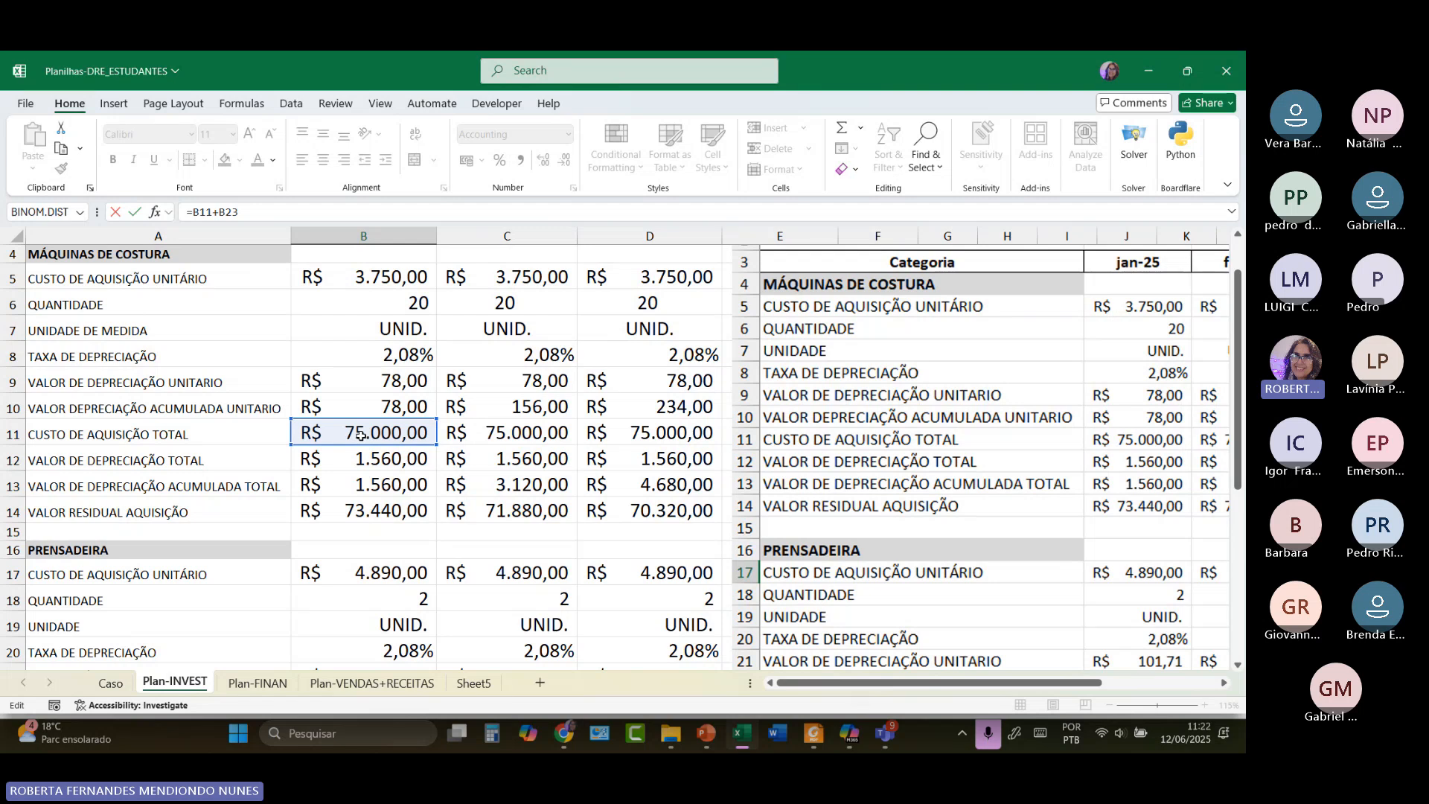
scroll(360, 435, "down", 5)
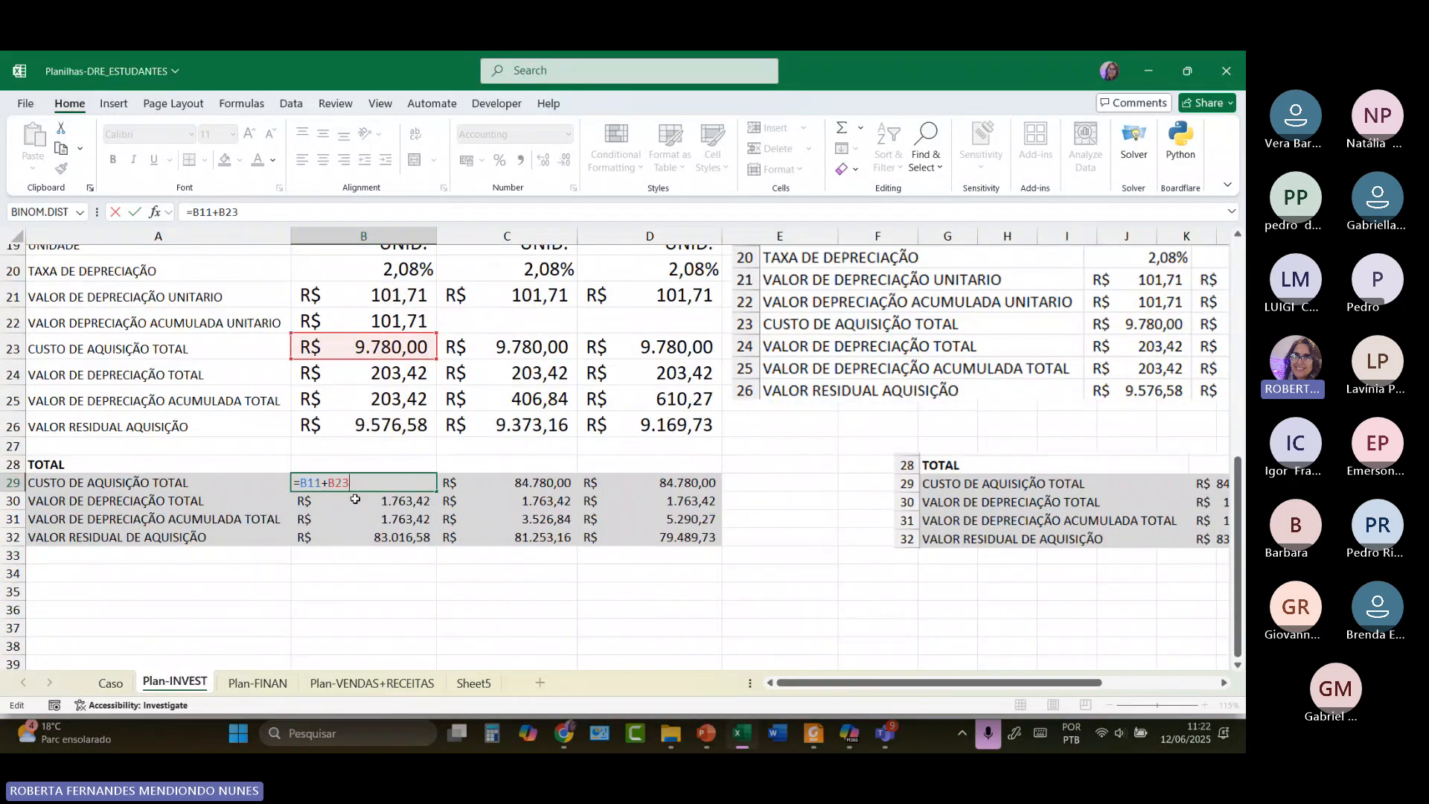
double_click(356, 500)
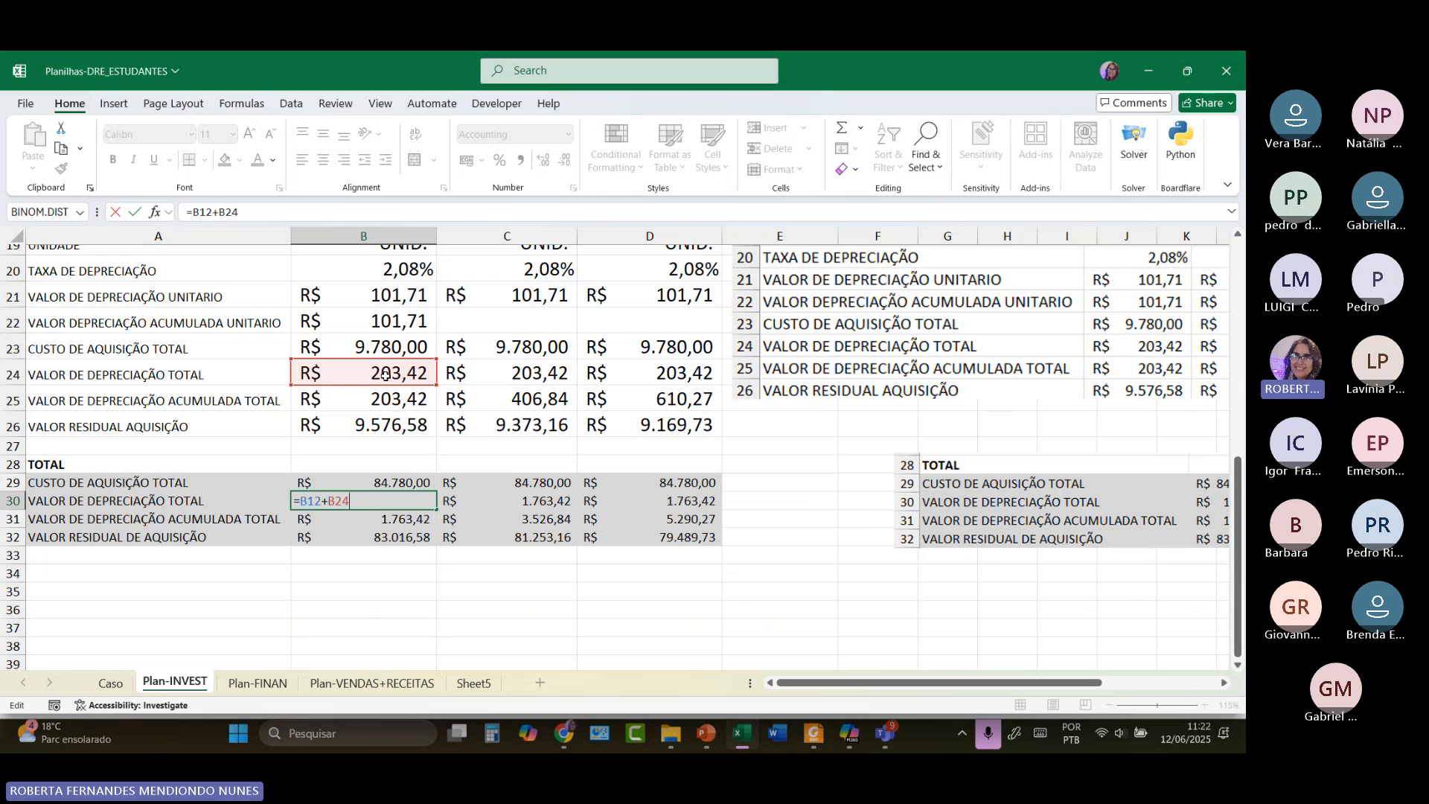
scroll(385, 376, "up", 3)
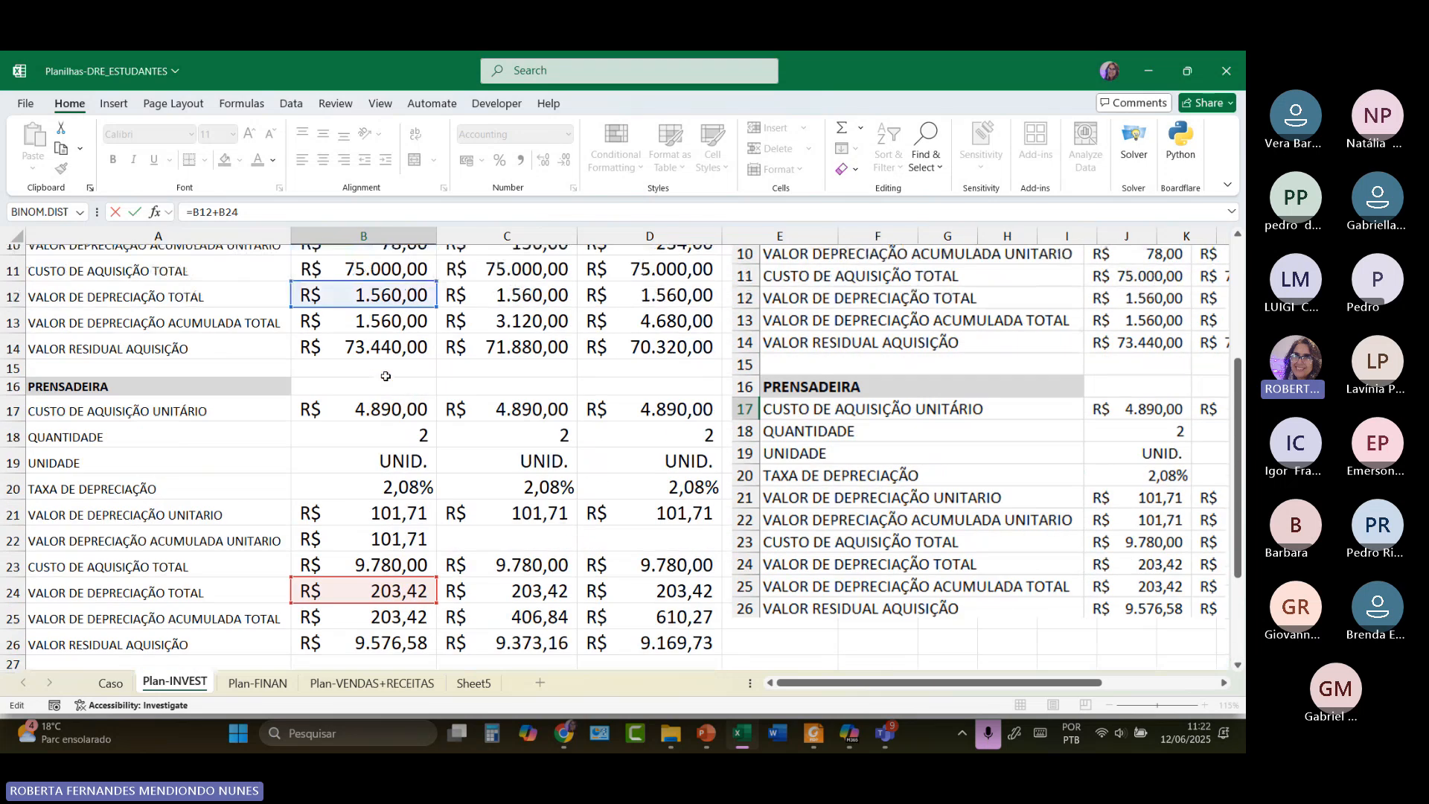
scroll(343, 292, "up", 3)
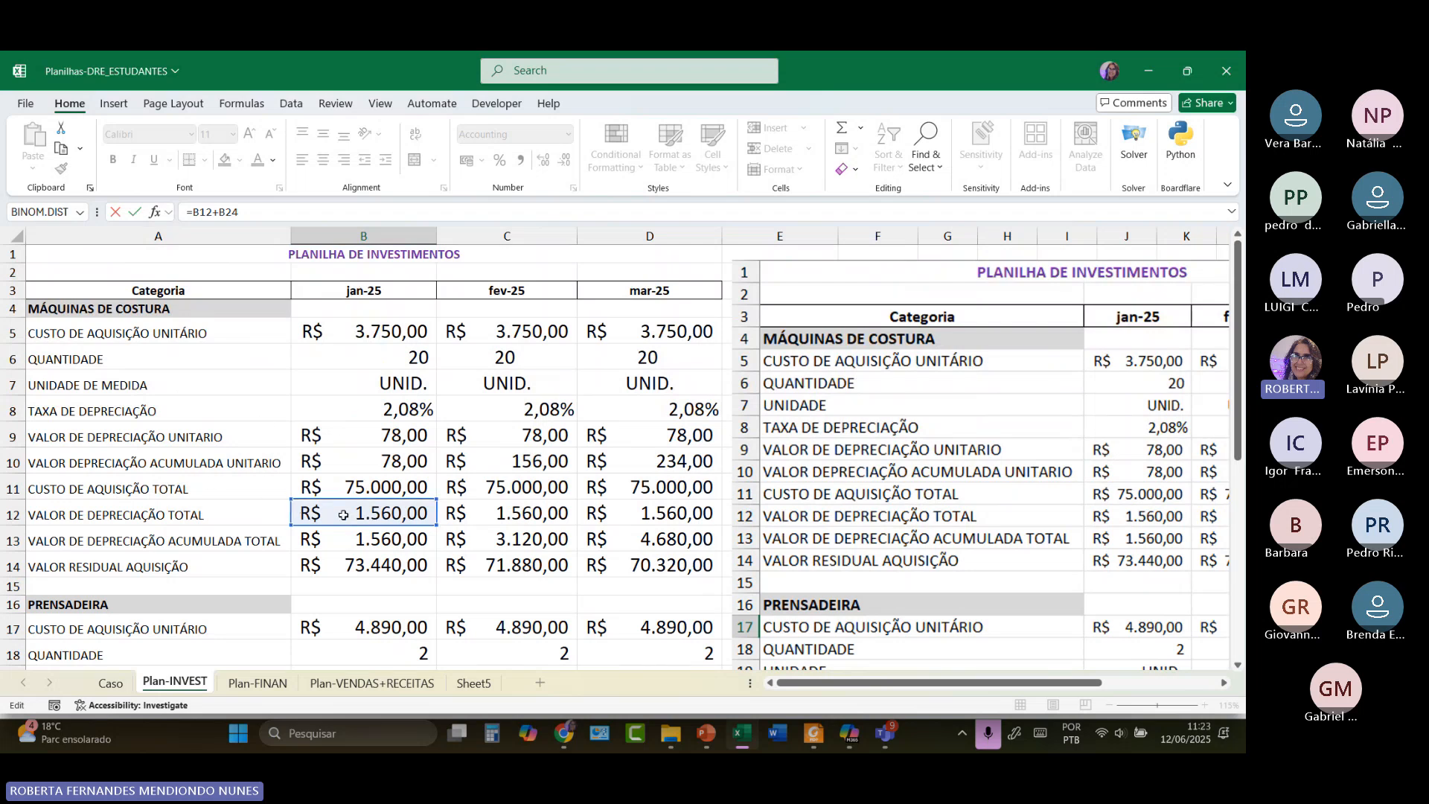
scroll(343, 515, "down", 4)
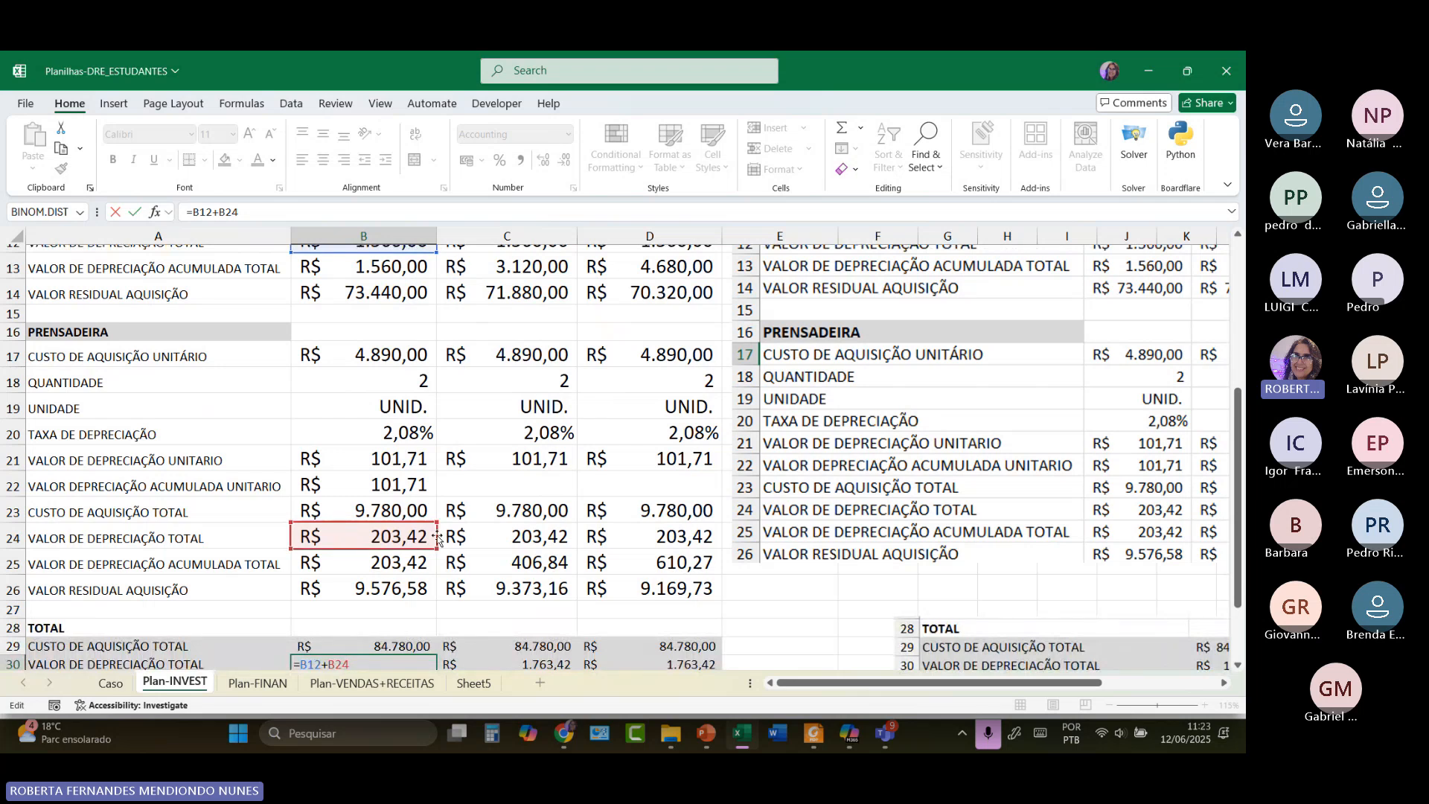
scroll(437, 539, "down", 2)
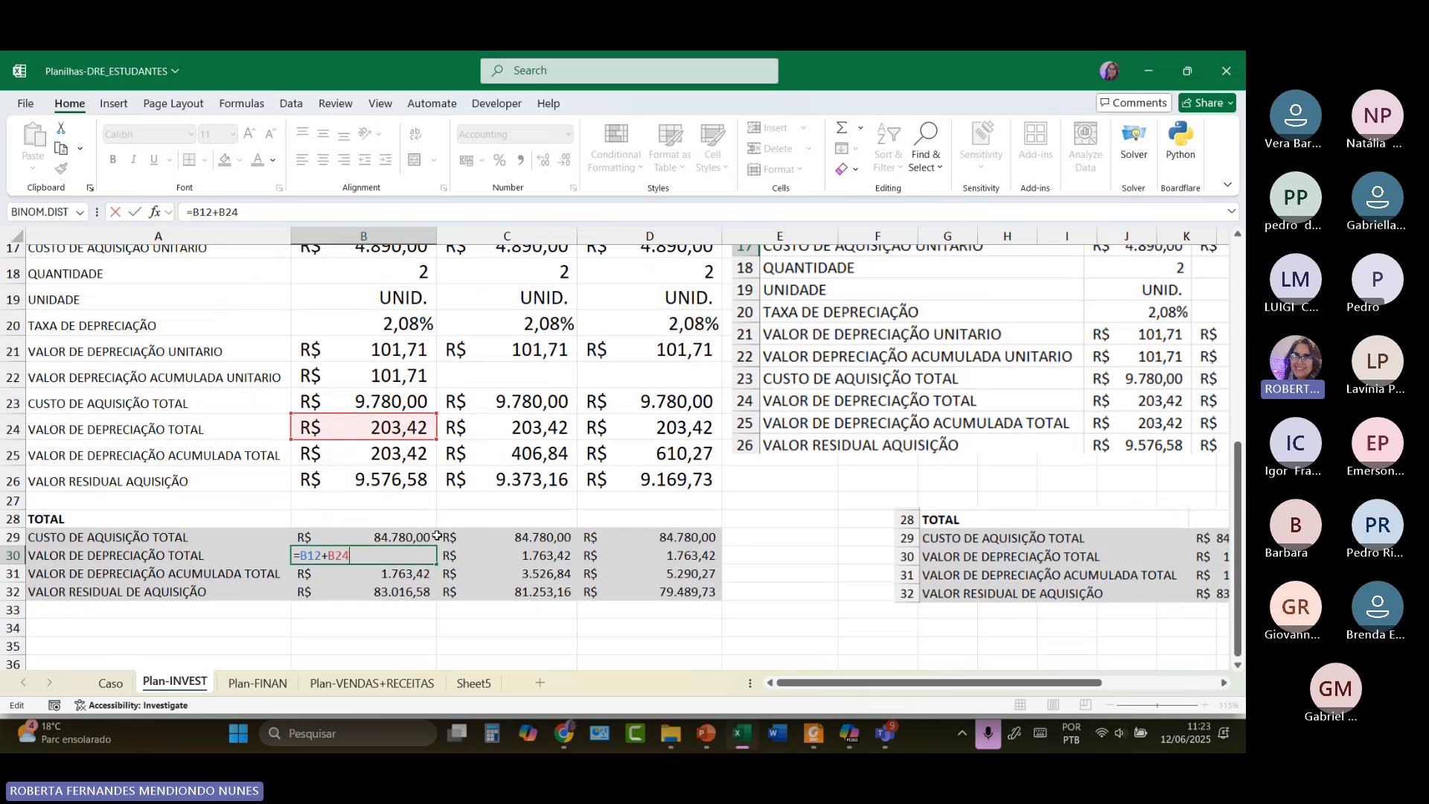
left_click(395, 588)
left_click(395, 571)
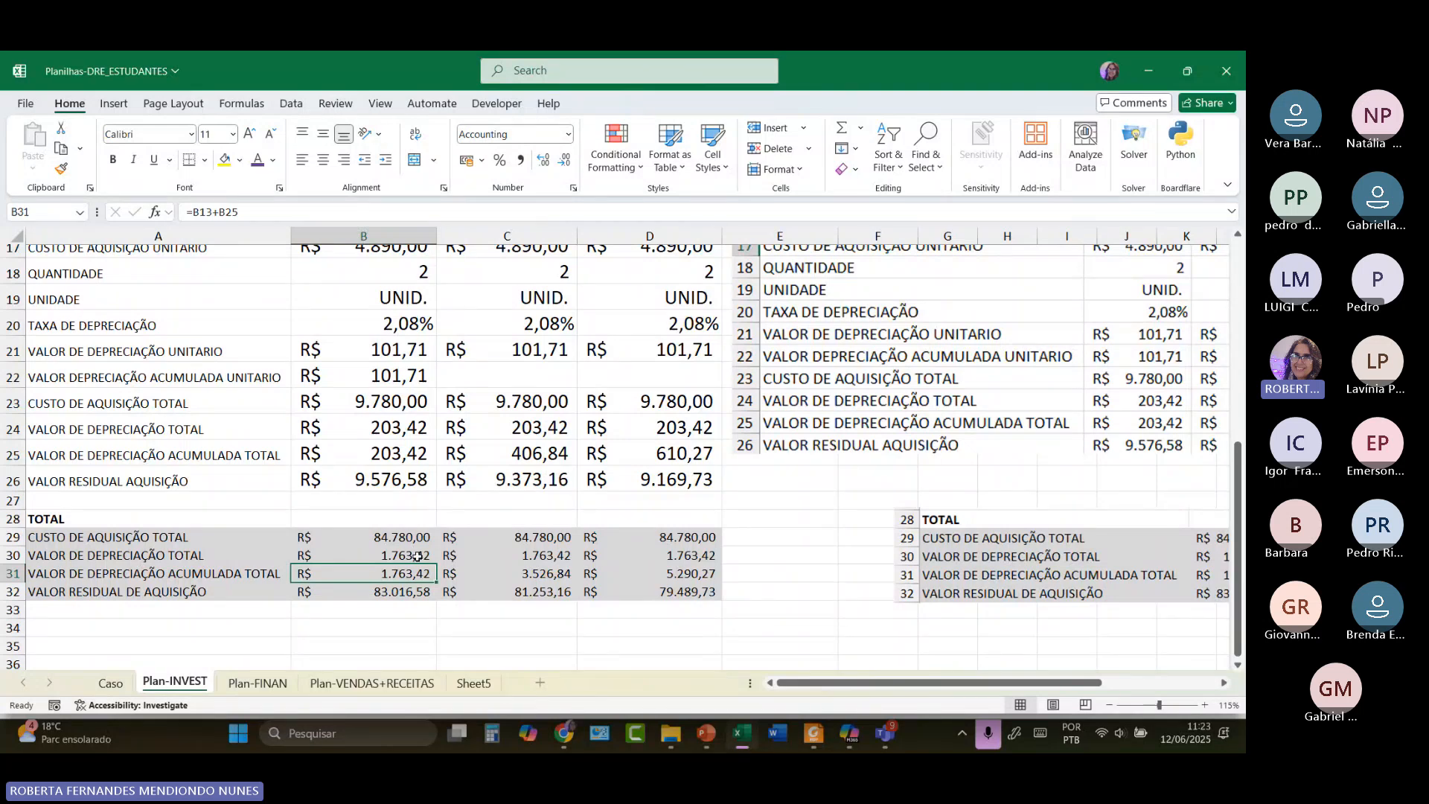
left_click(411, 593)
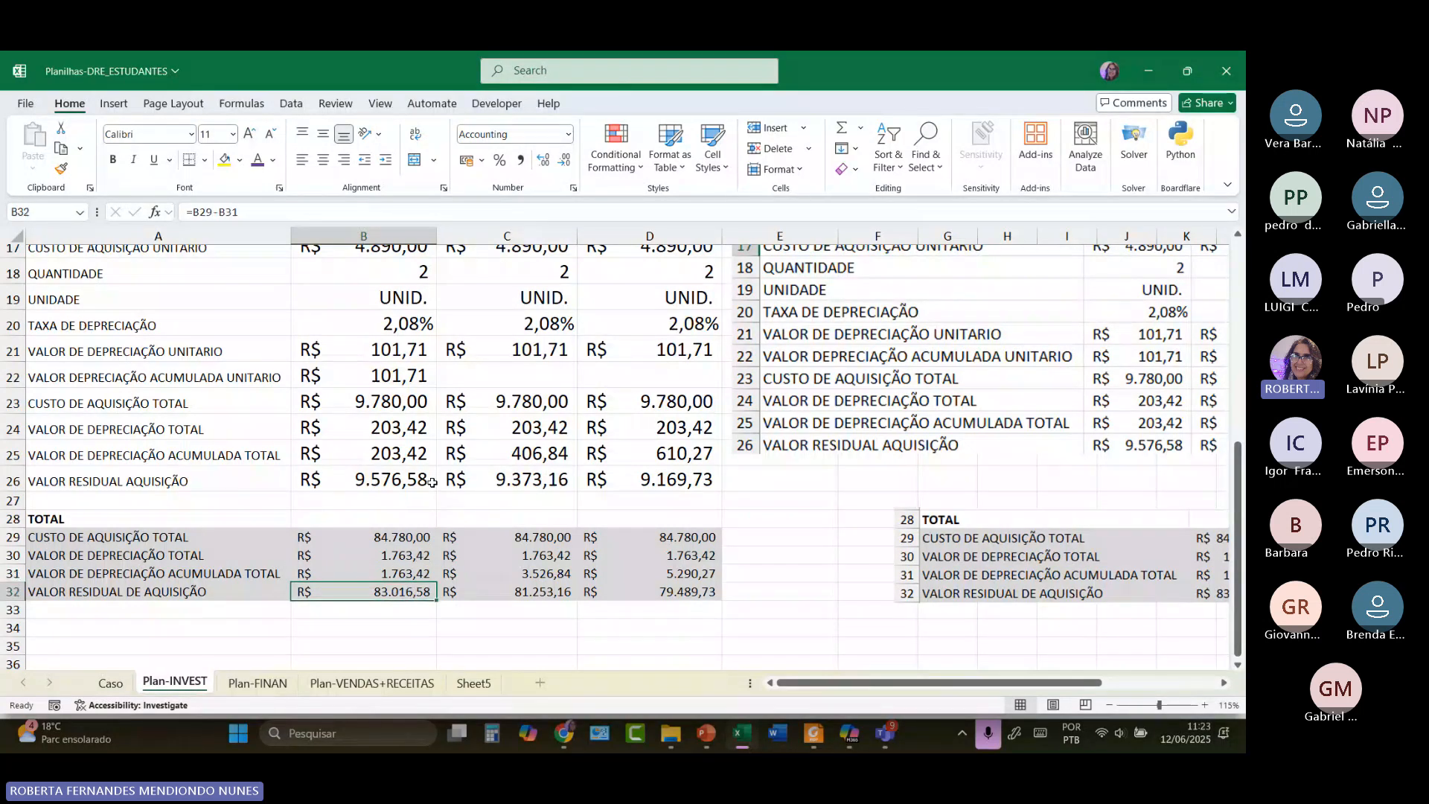
double_click(409, 597)
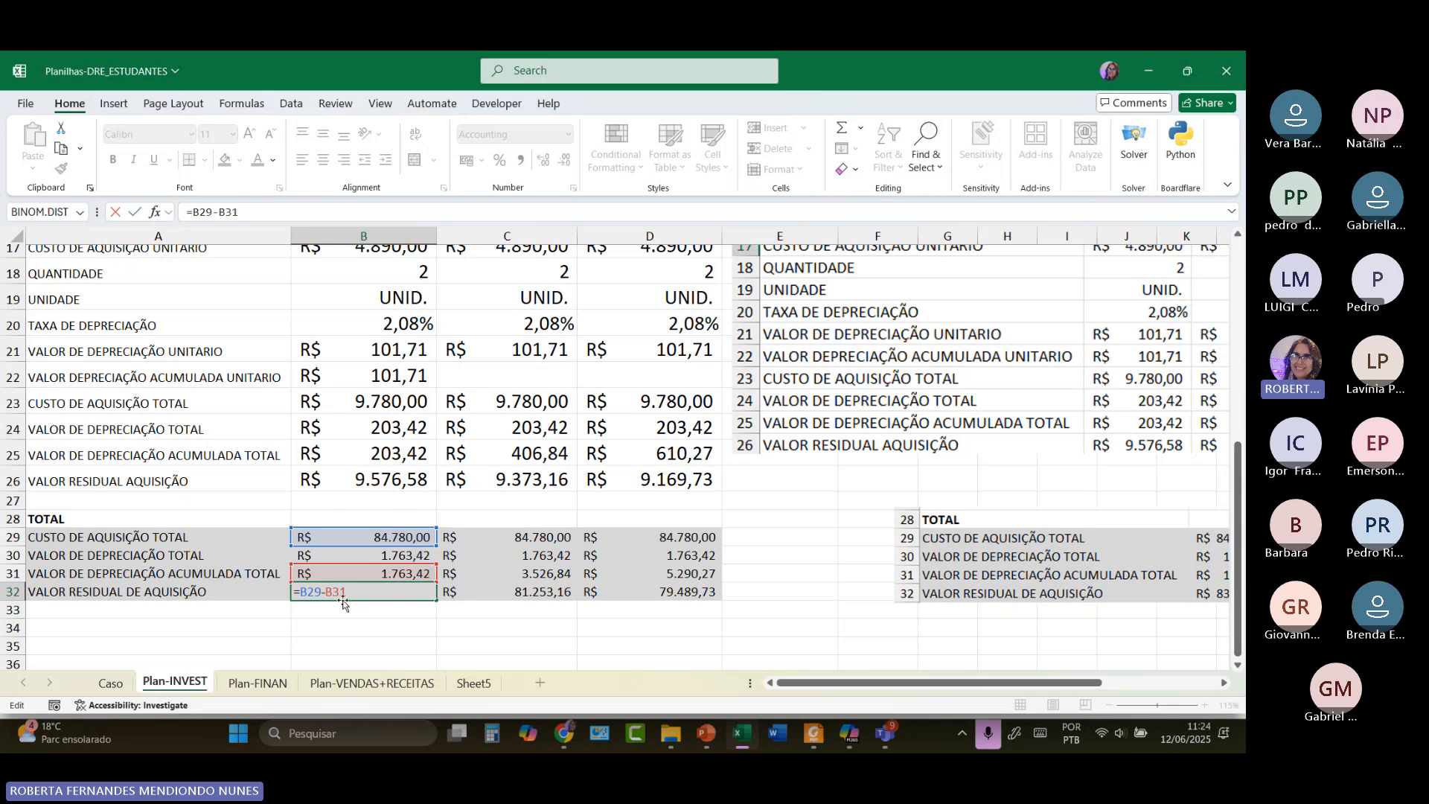
key("Return")
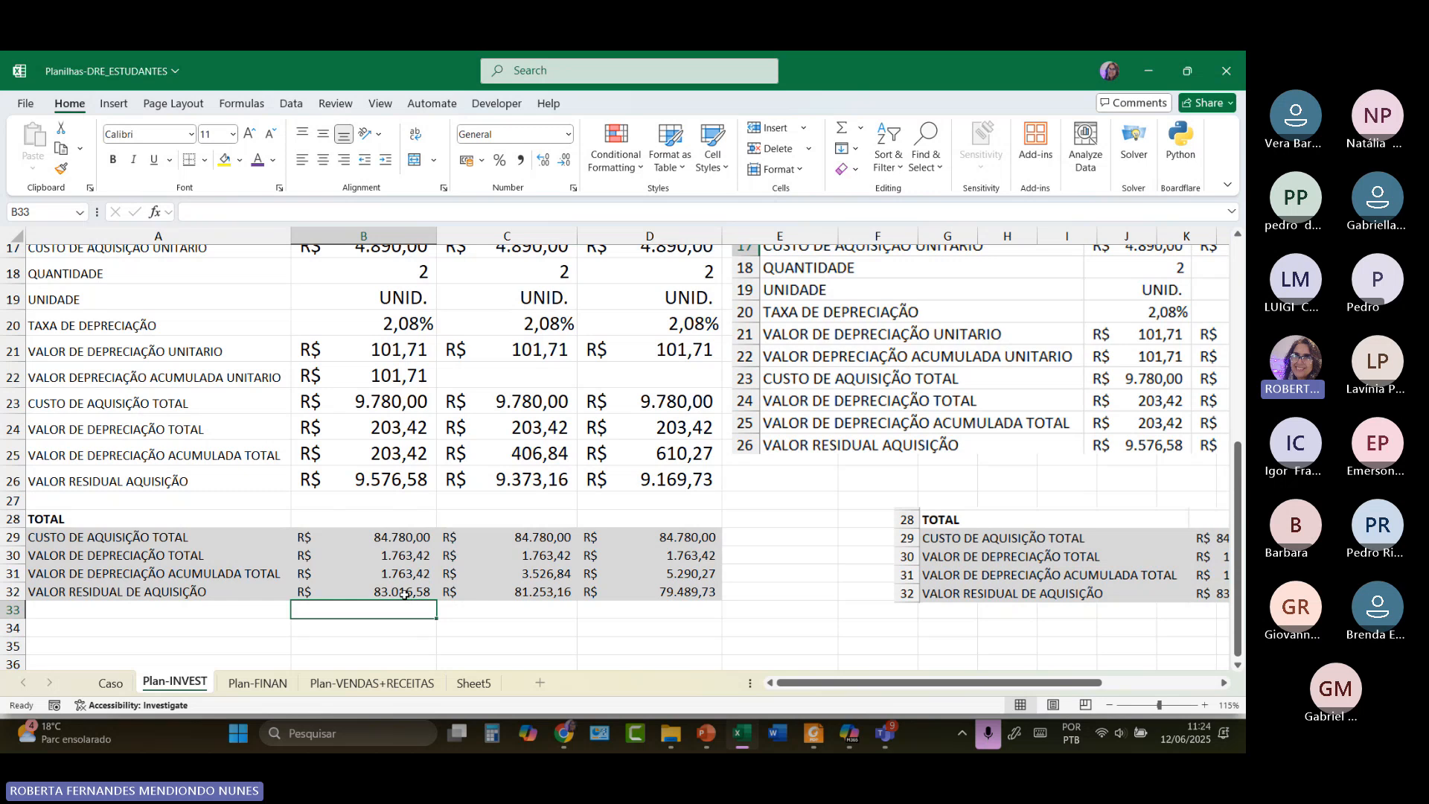
left_click(538, 541)
Check February's total cost and total depreciation formulas in C29 and C30.
double_click(537, 538)
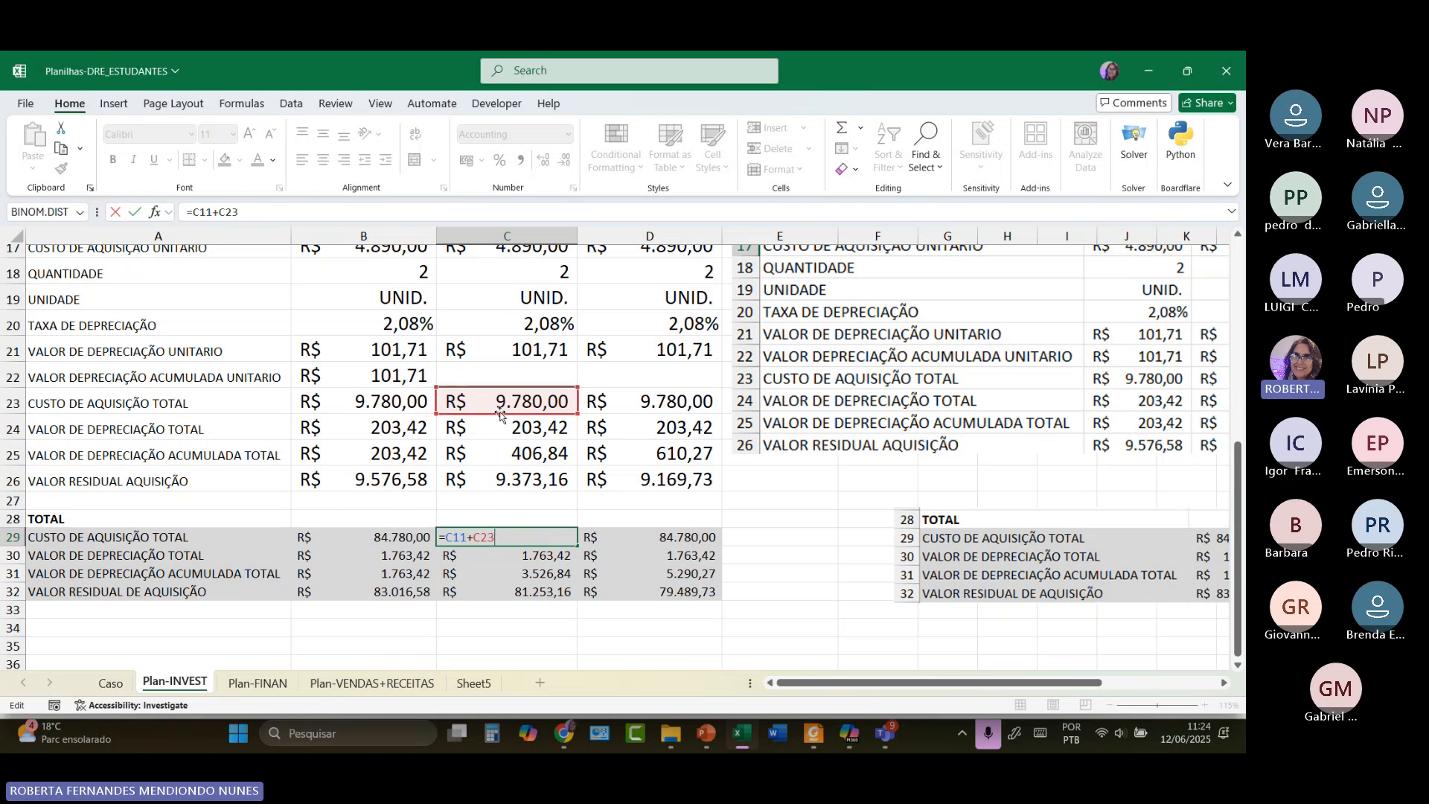
scroll(500, 410, "up", 4)
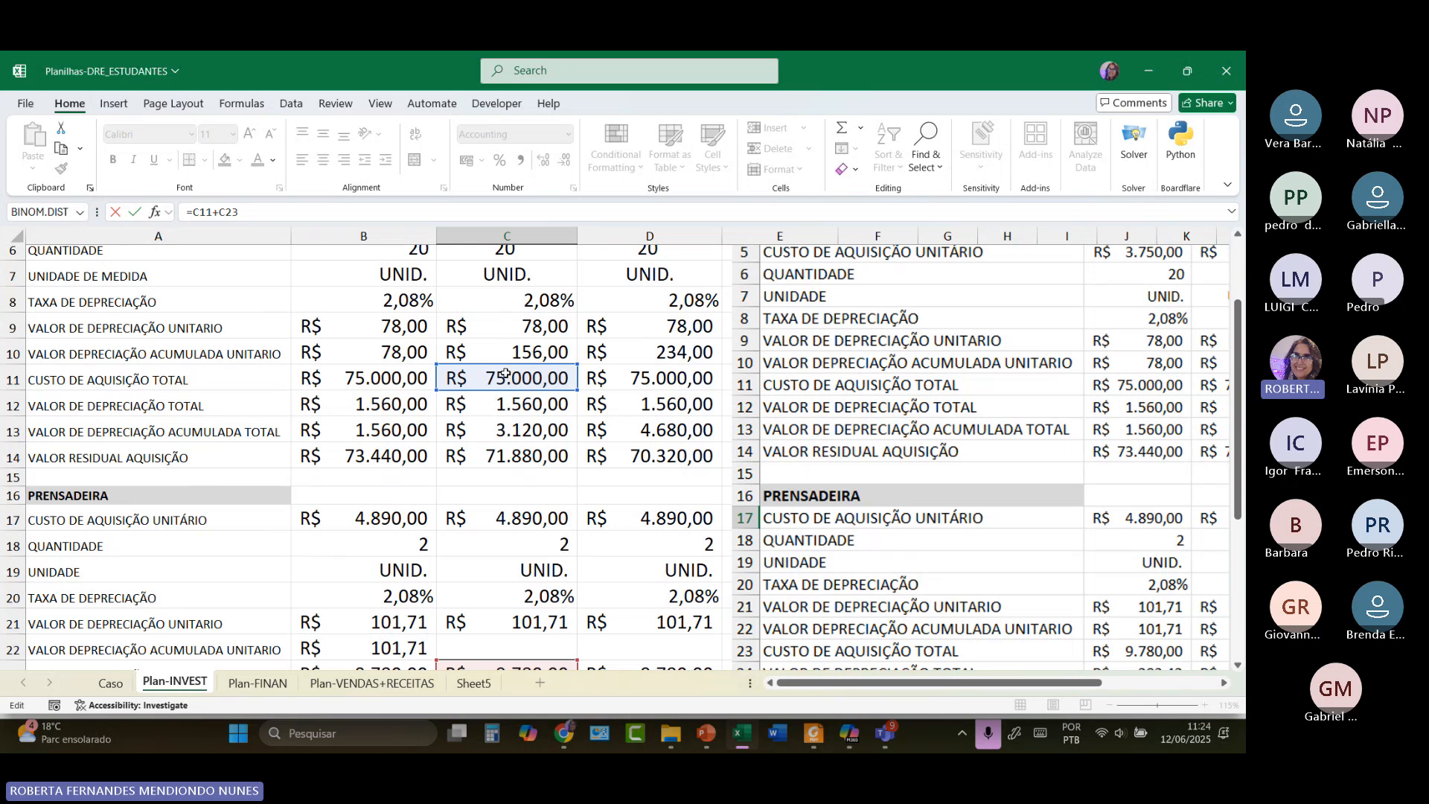
scroll(505, 374, "up", 2)
scroll(507, 424, "down", 5)
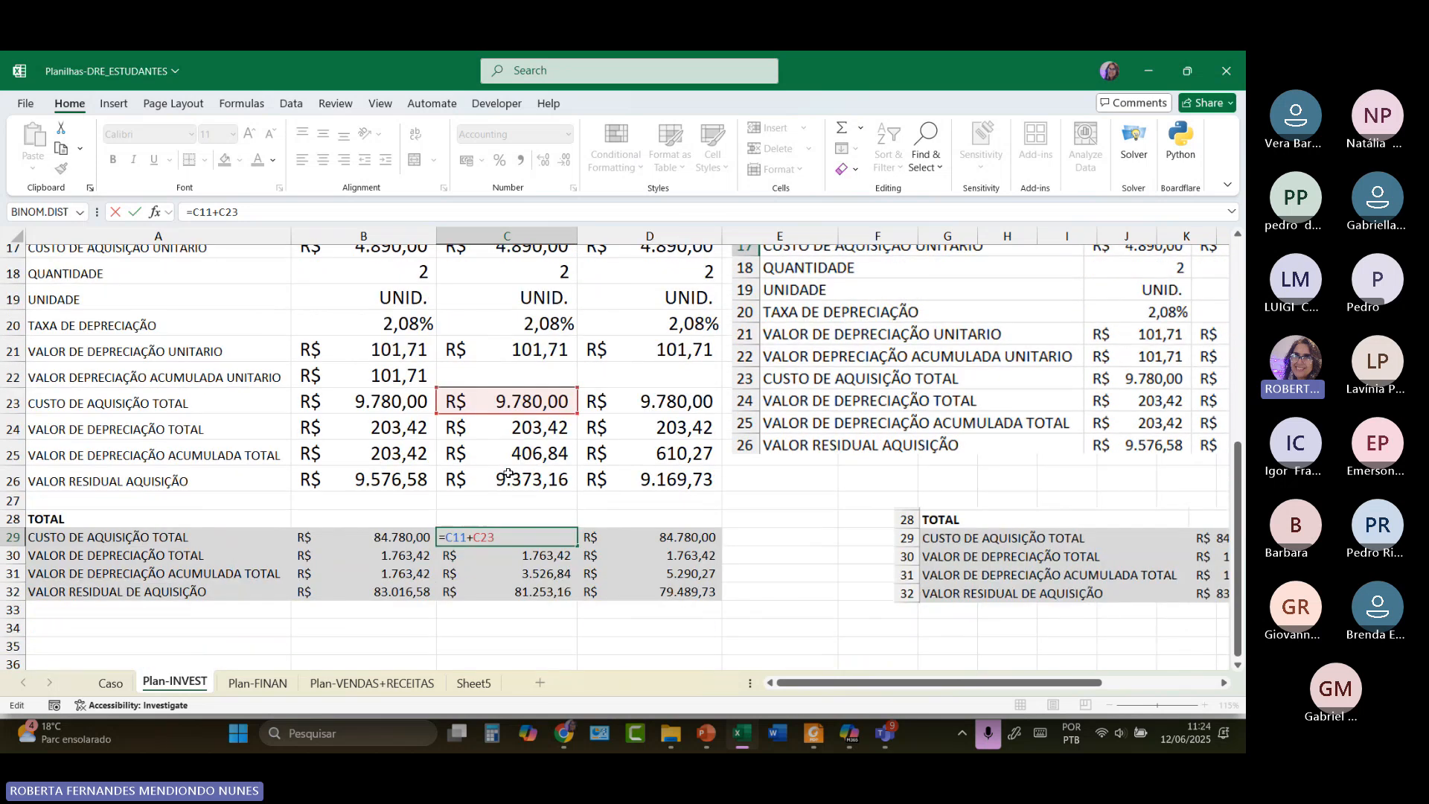
key("Return")
double_click(504, 554)
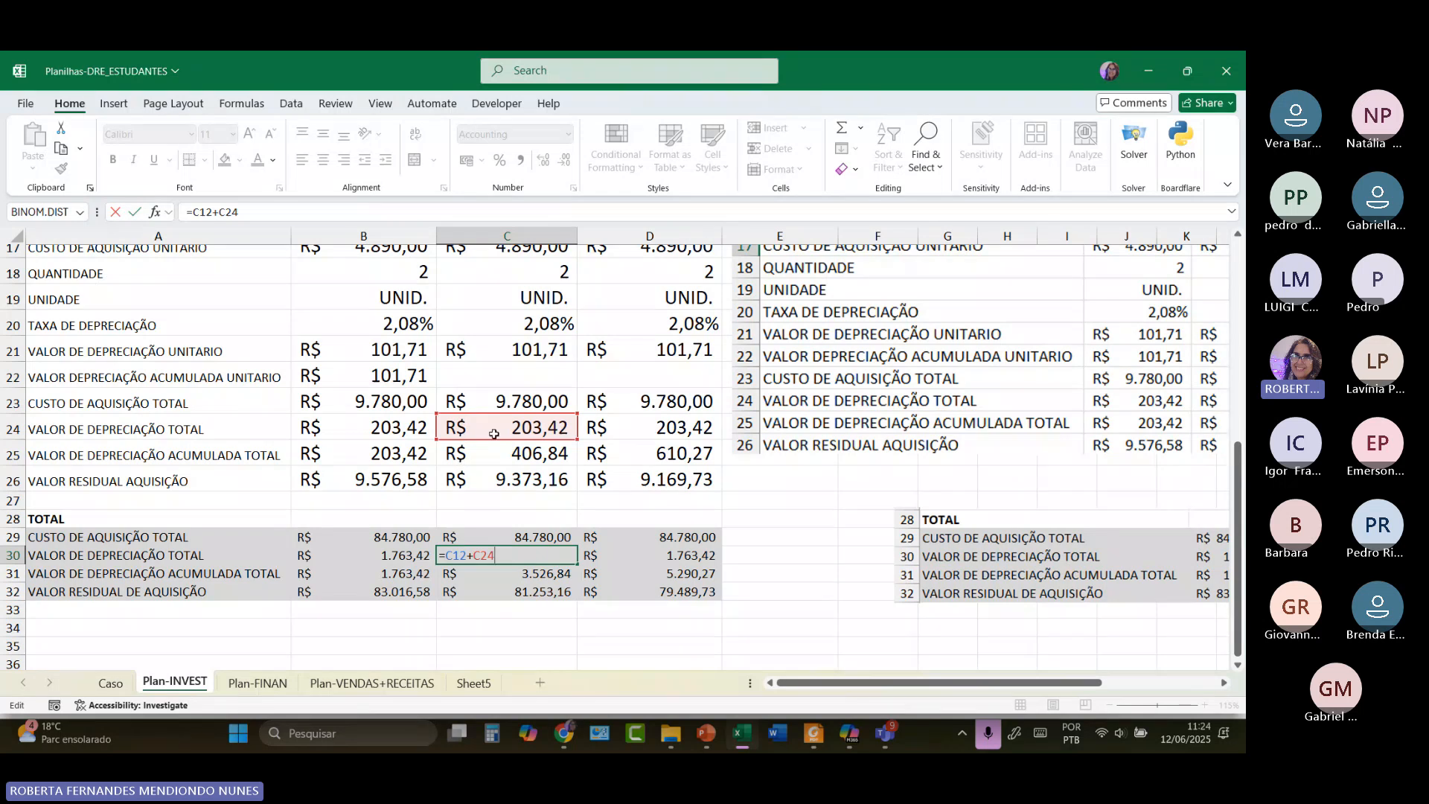
scroll(495, 422, "up", 3)
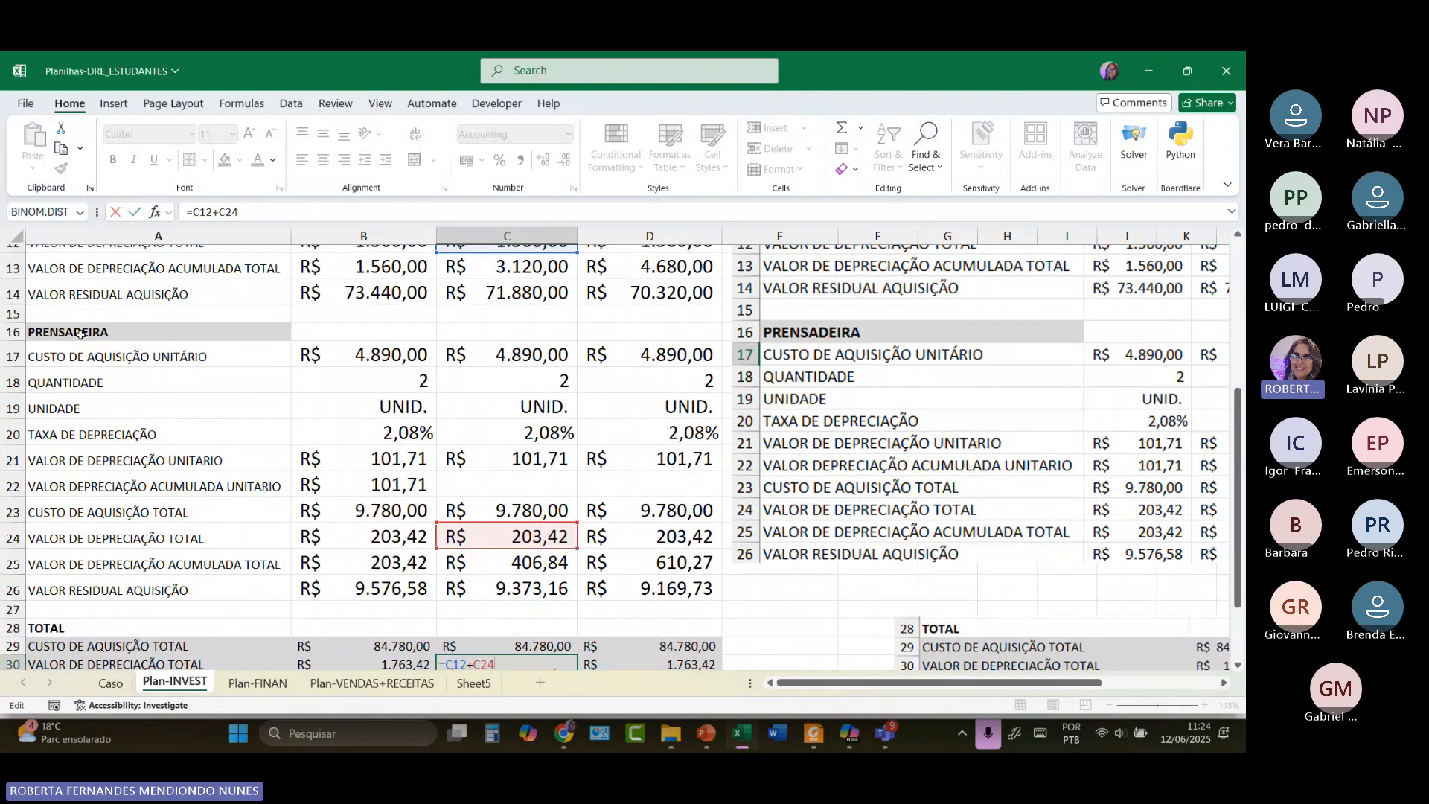
scroll(366, 368, "up", 2)
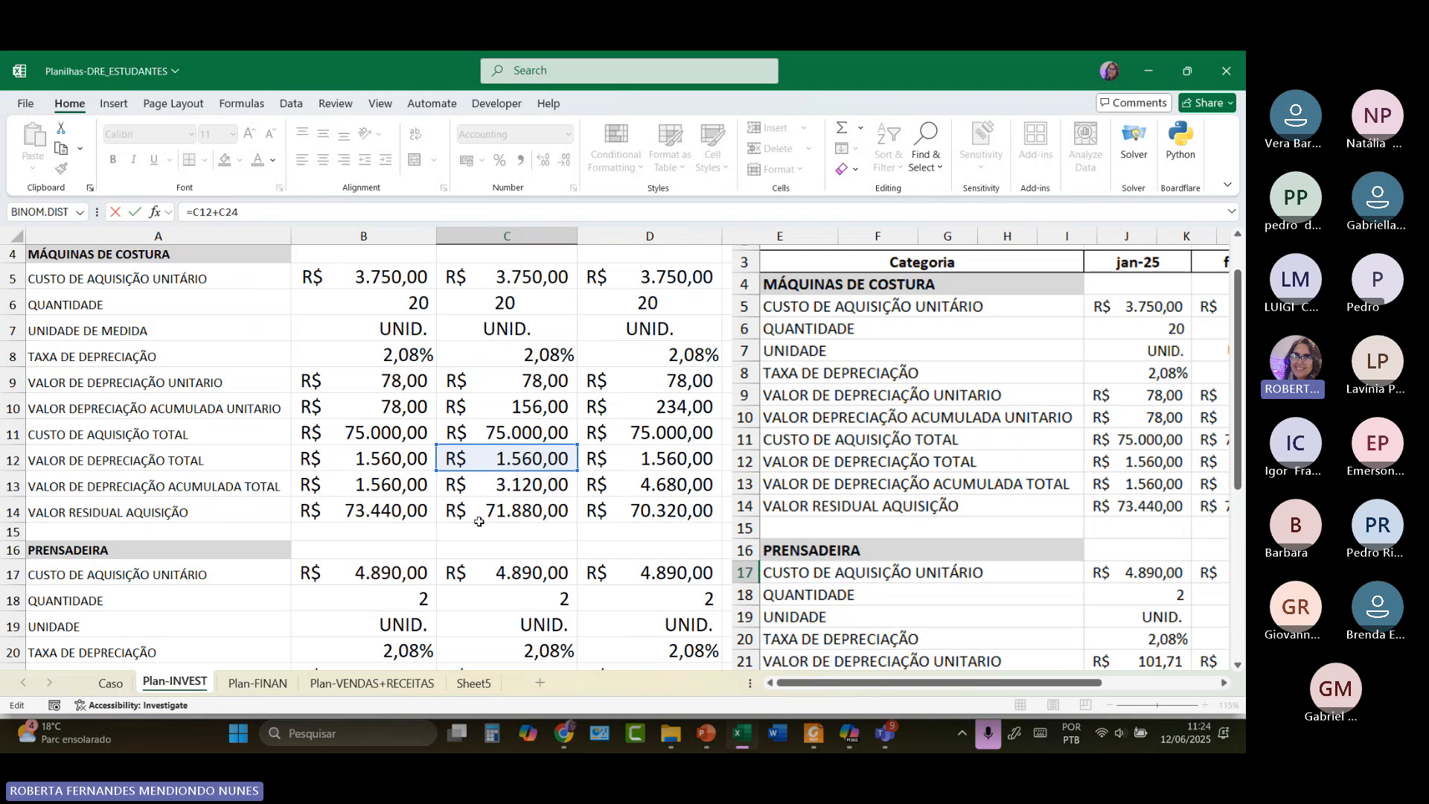
scroll(487, 527, "down", 5)
key("Return")
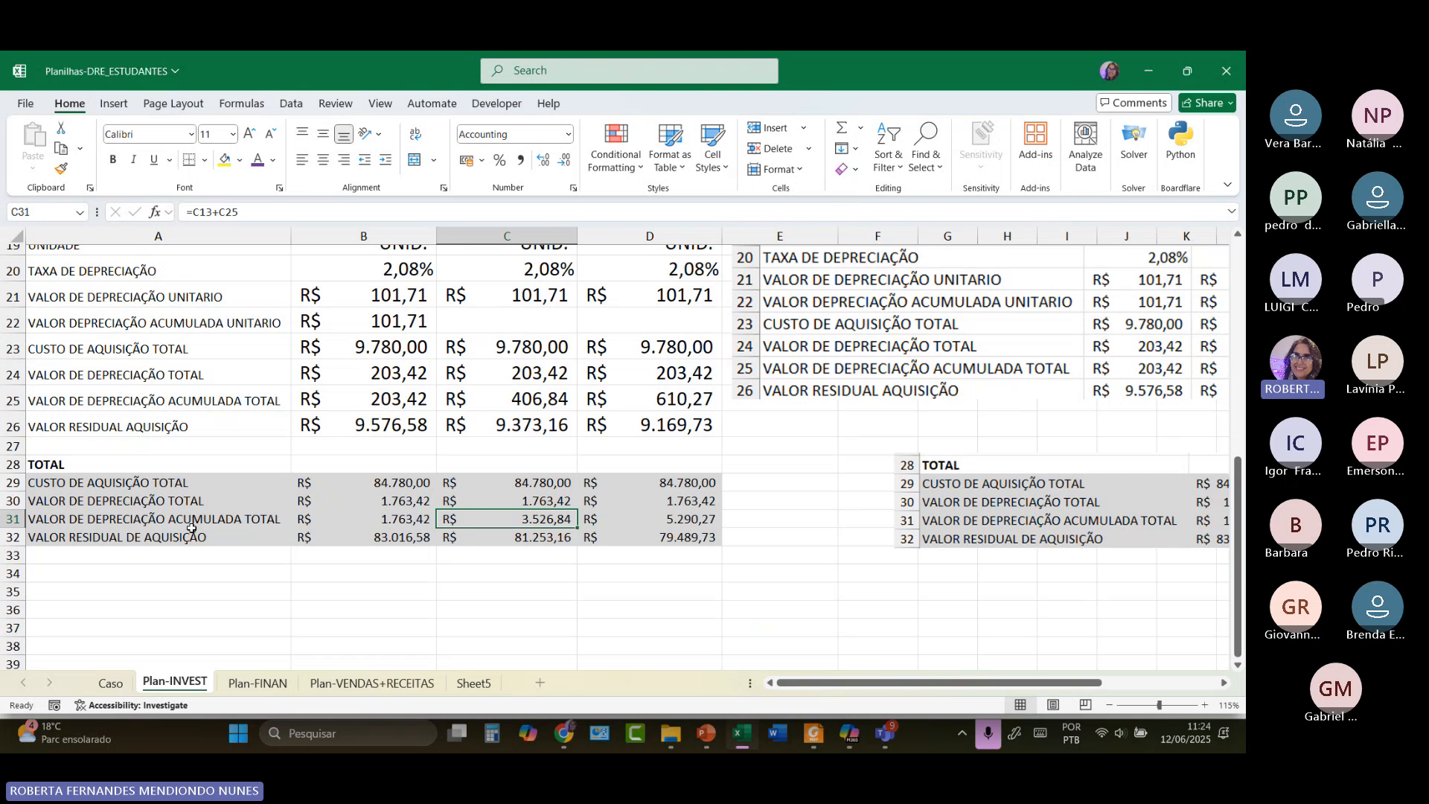
Check C31's =C13+C25 (3.526,84) and open C32's =C29-C31 residual of R$ 81.253,16.
double_click(502, 522)
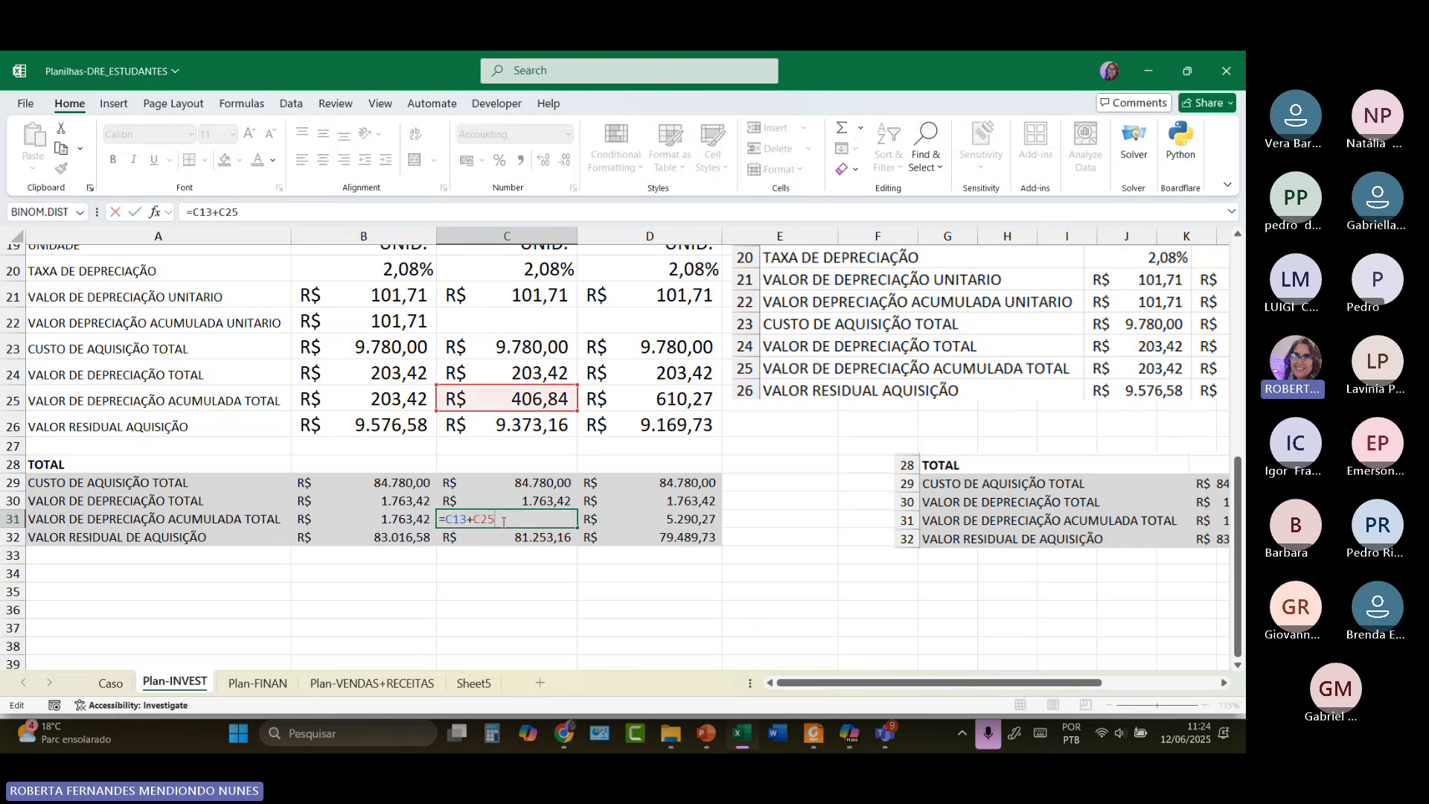
scroll(503, 522, "up", 3)
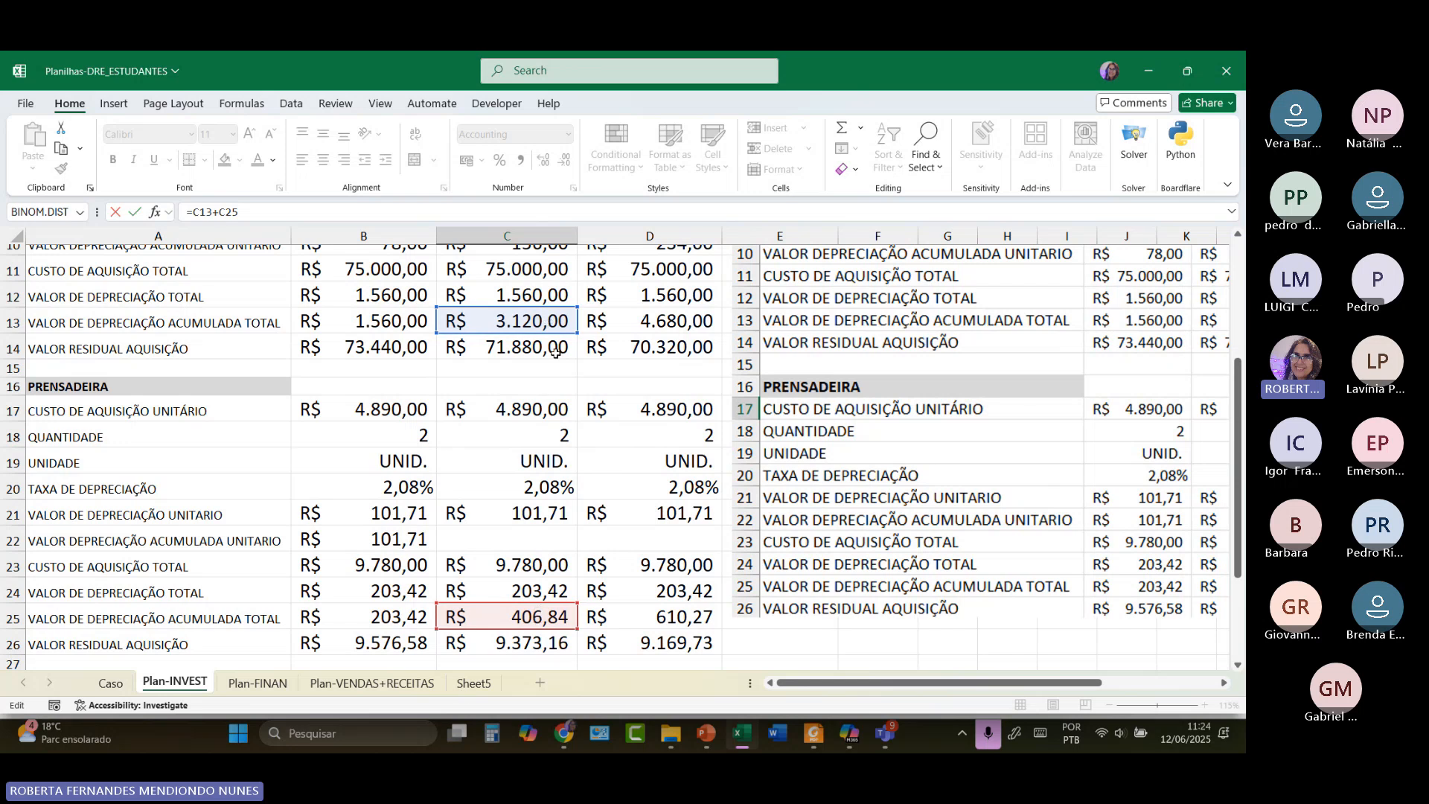
scroll(554, 319, "up", 2)
scroll(166, 307, "up", 1)
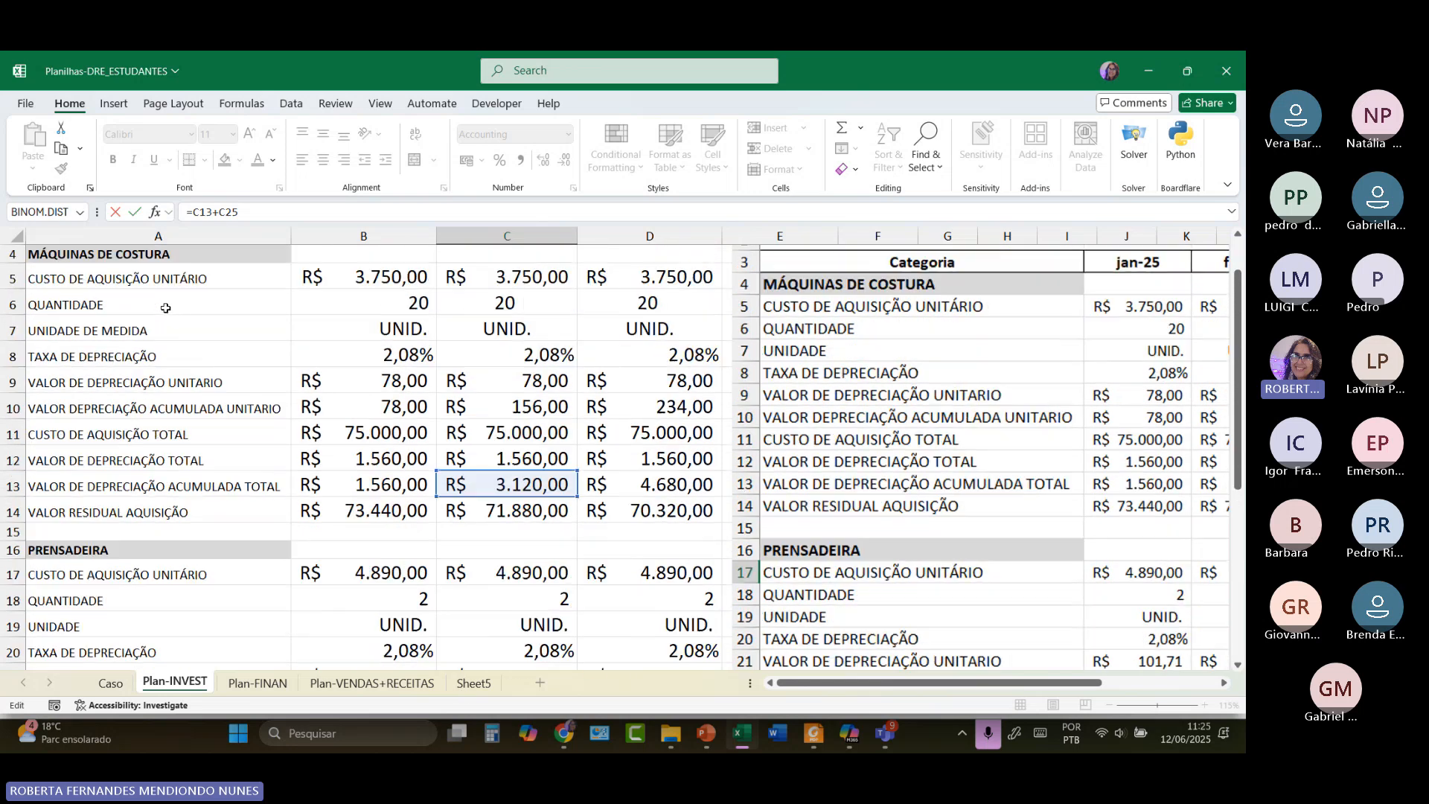
scroll(591, 572, "down", 1)
scroll(591, 572, "down", 3)
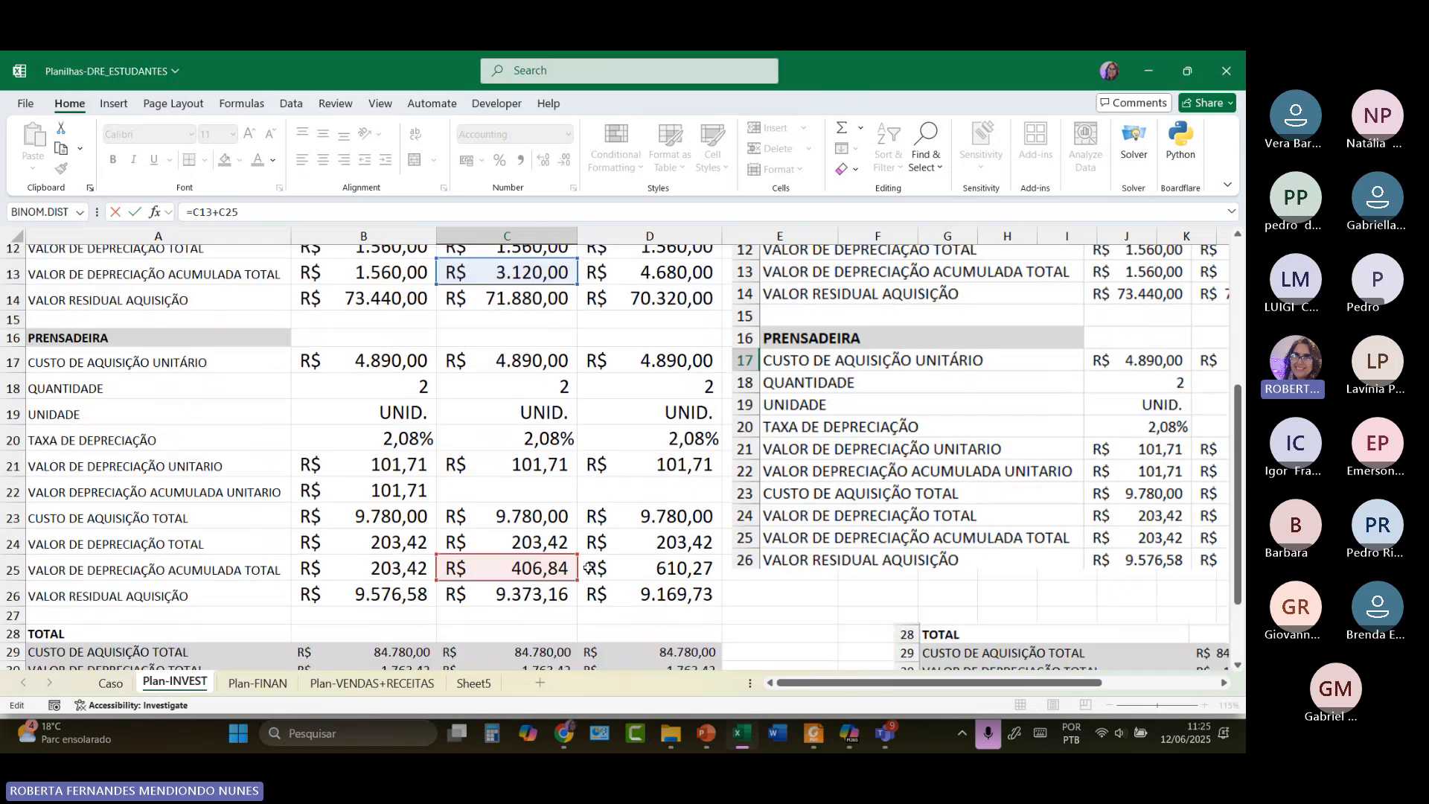
scroll(521, 565, "down", 3)
left_click(519, 542)
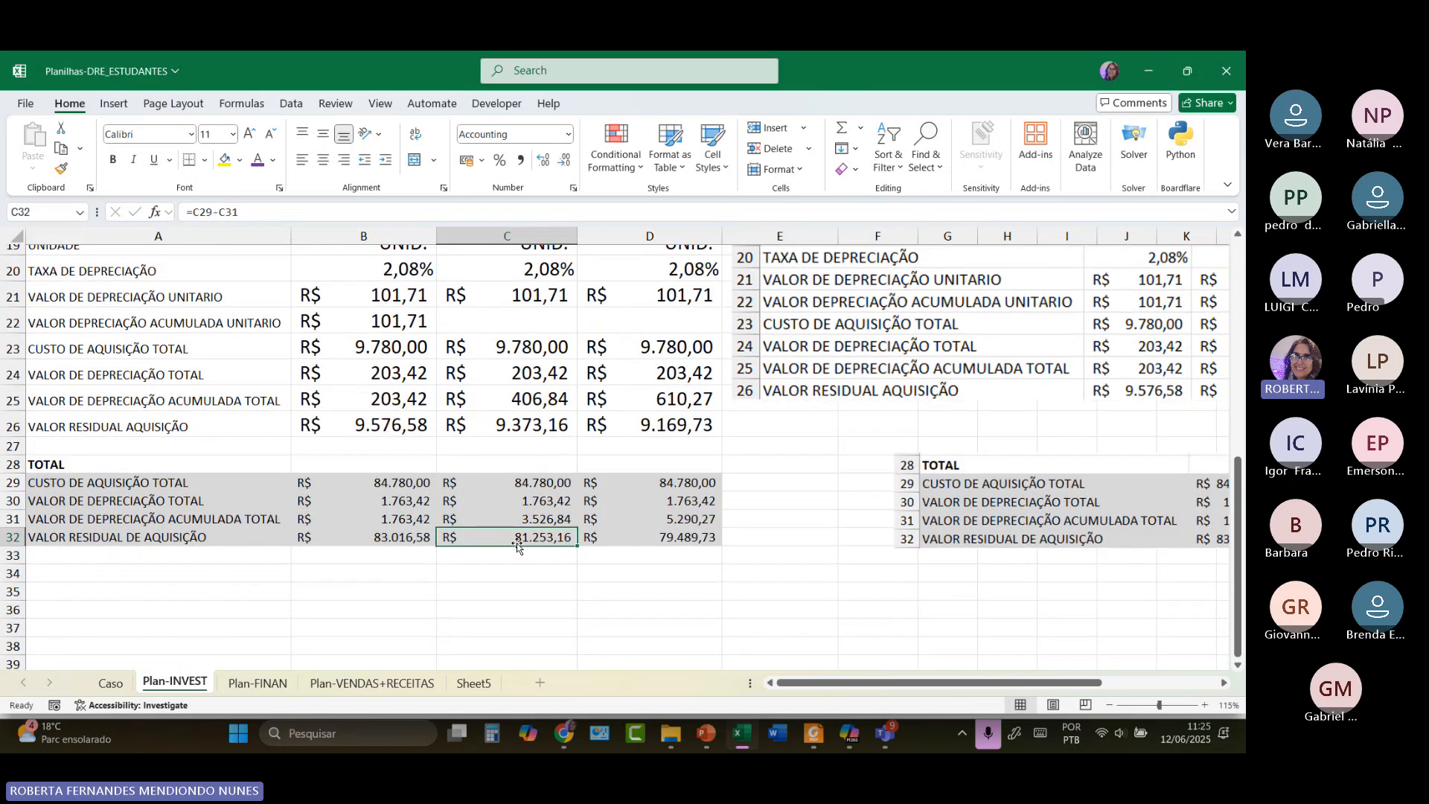
double_click(518, 542)
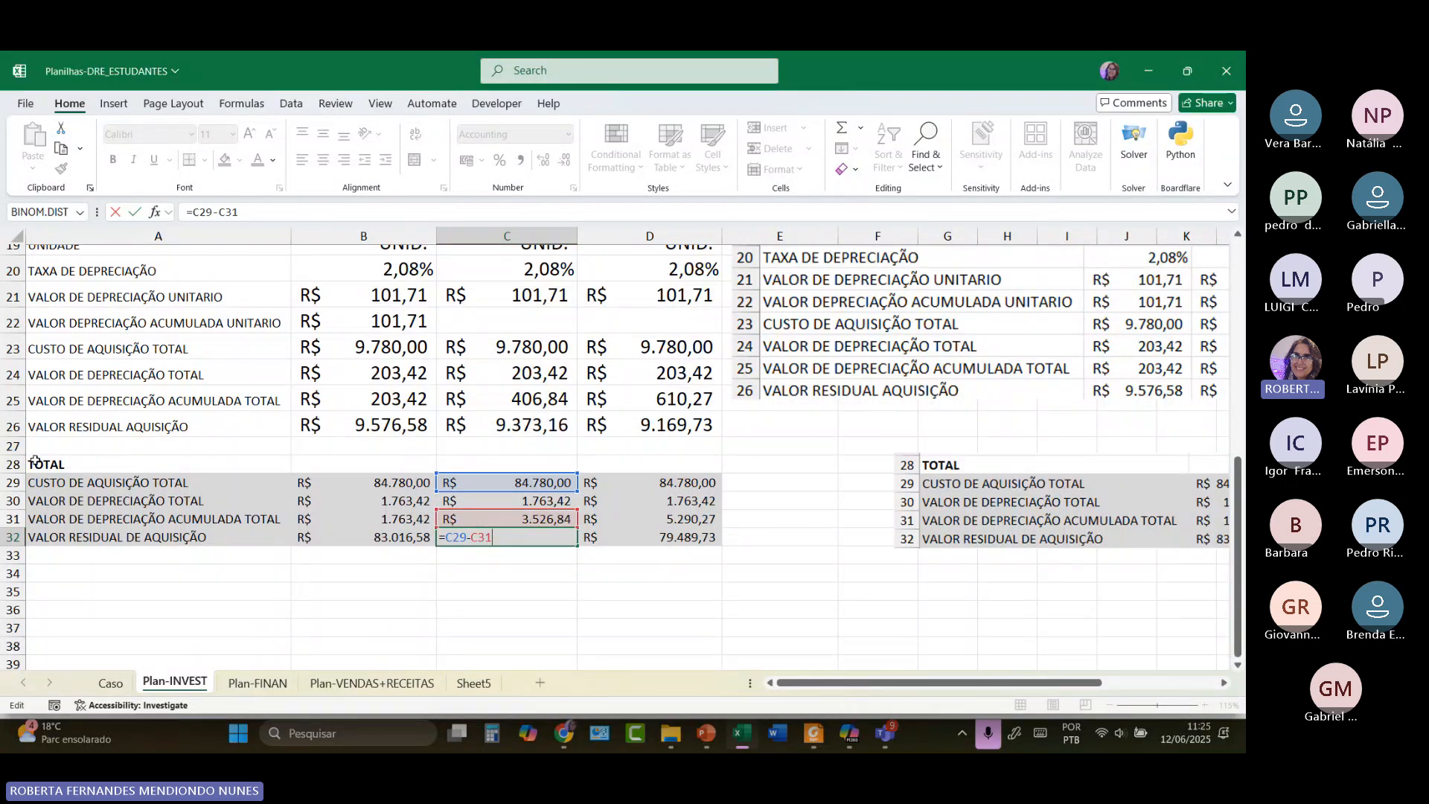
Enlarge the A28:D36 TOTAL block text to 14 points and reconfirm C32's residual formula.
left_click_drag(50, 463, 711, 612)
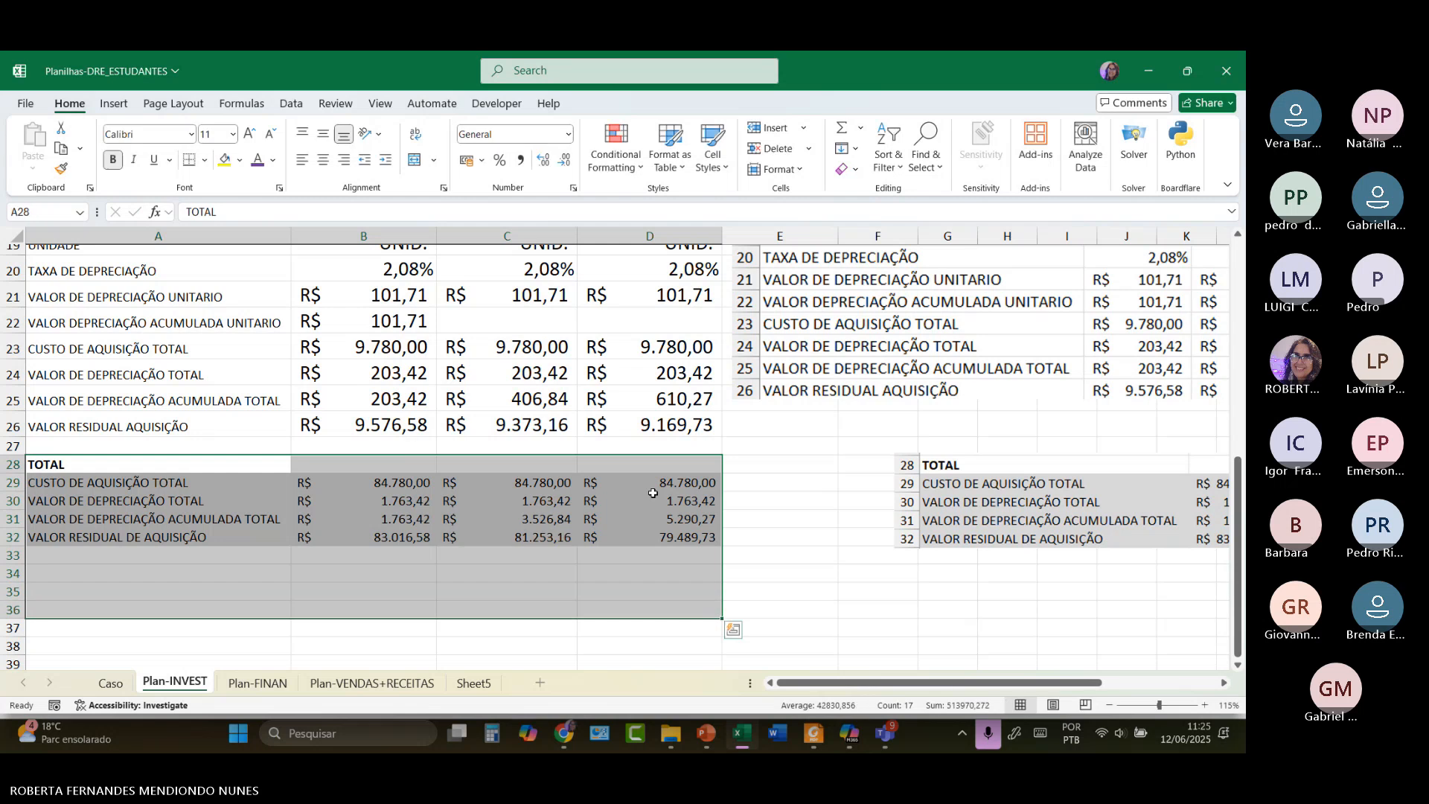
left_click(249, 134)
left_click(249, 134)
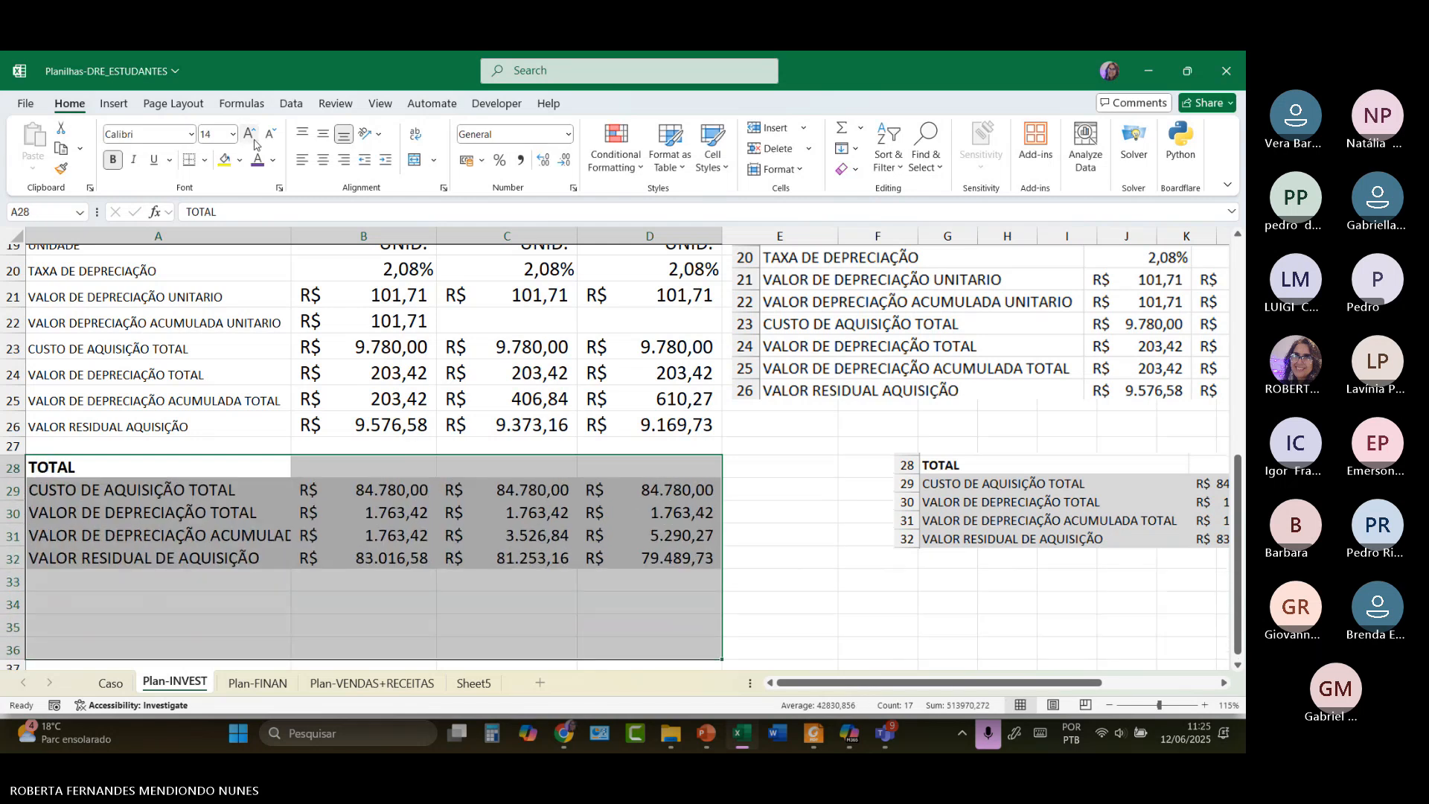
left_click(540, 563)
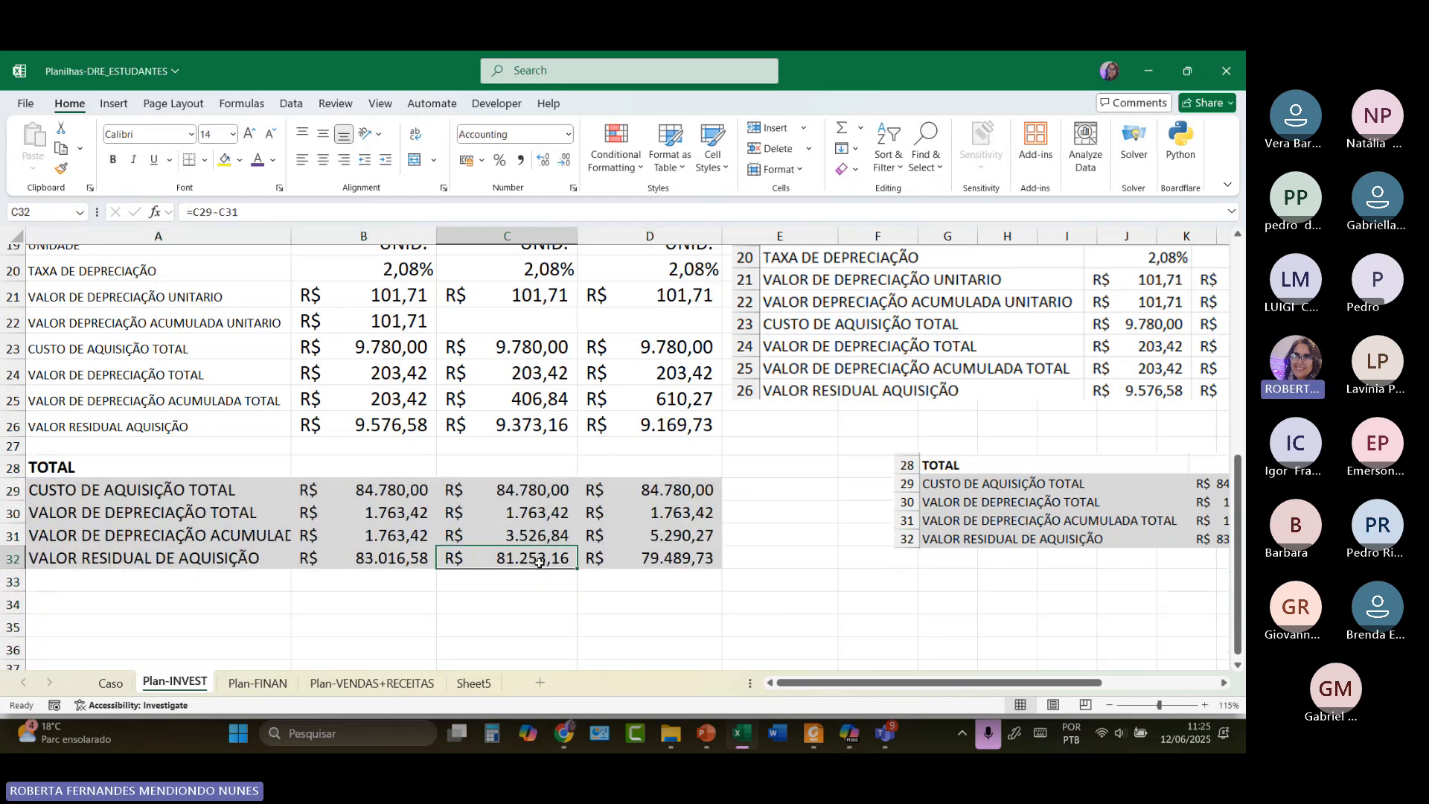
double_click(538, 559)
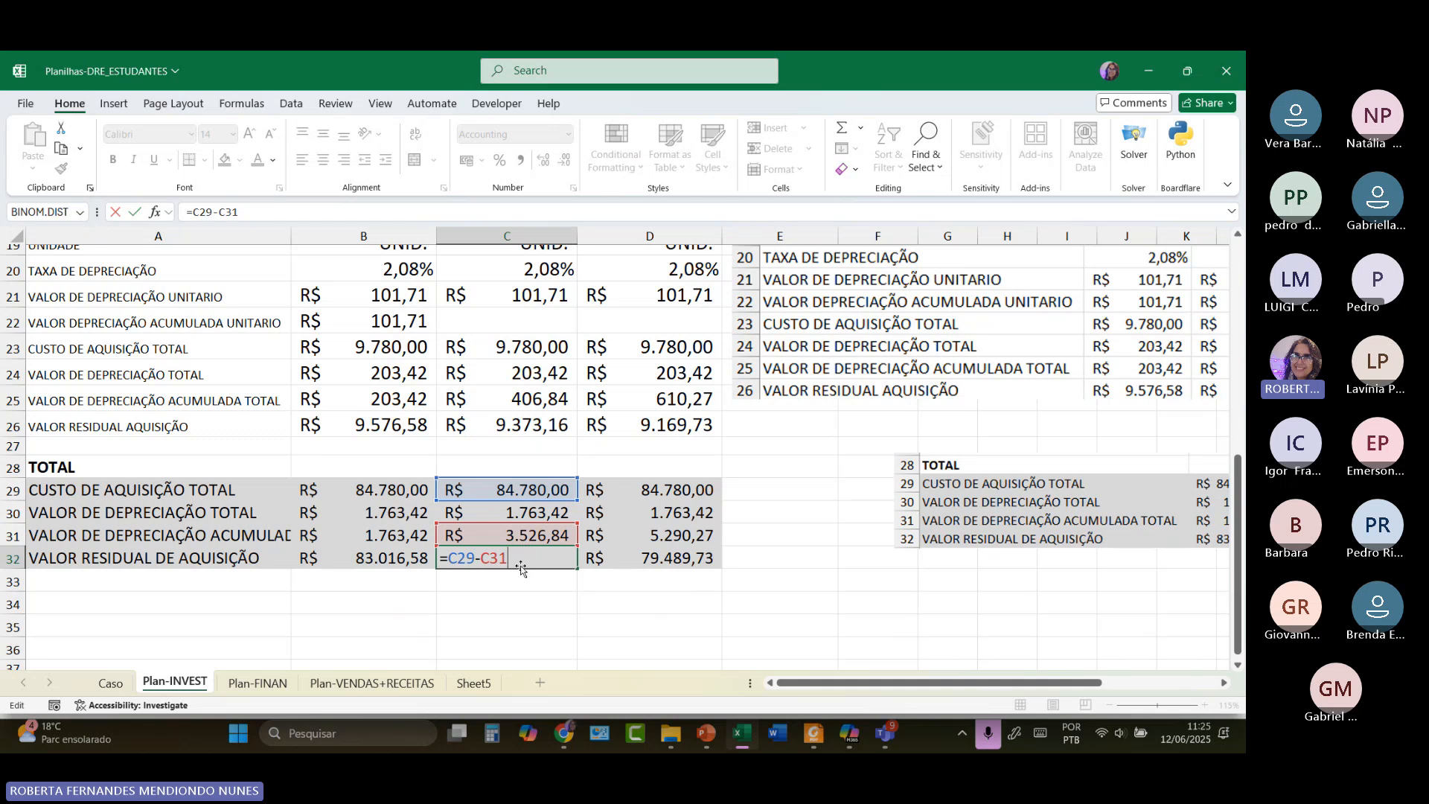
key("Return")
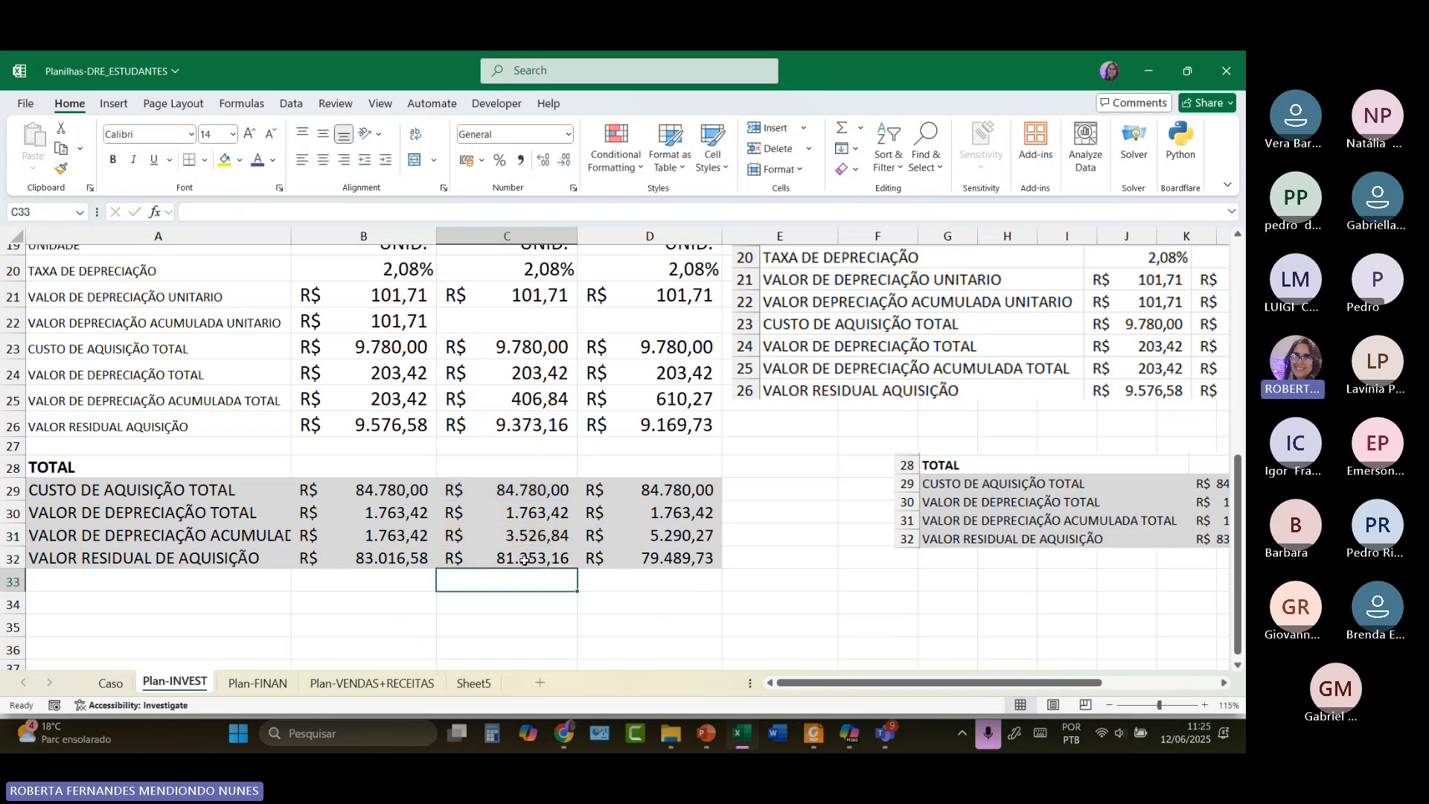
Check March's totals: D29 =D11+D23, D30 =D12+D24, D31 =D13+D25 (5.290,27).
left_click(678, 489)
double_click(678, 489)
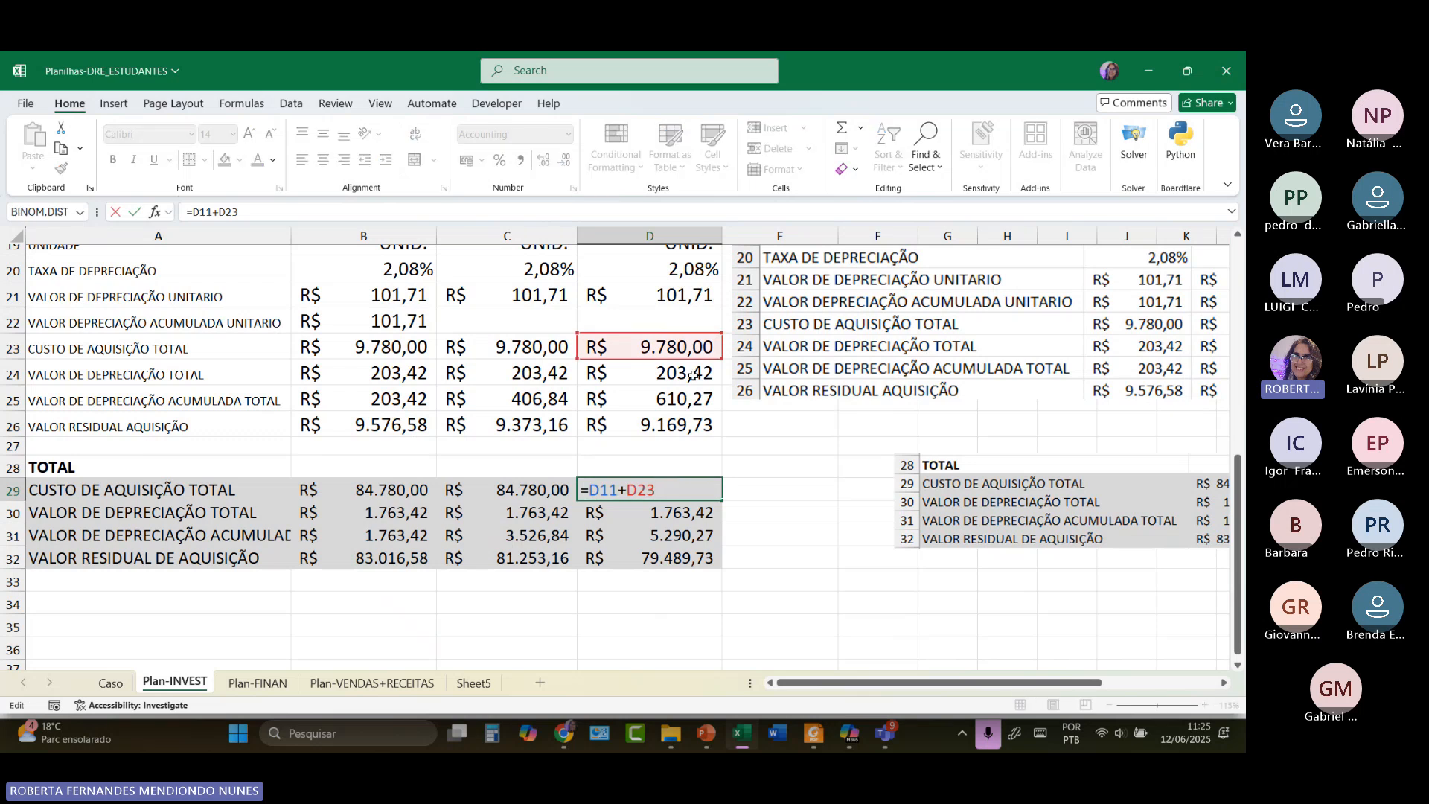
scroll(692, 376, "up", 3)
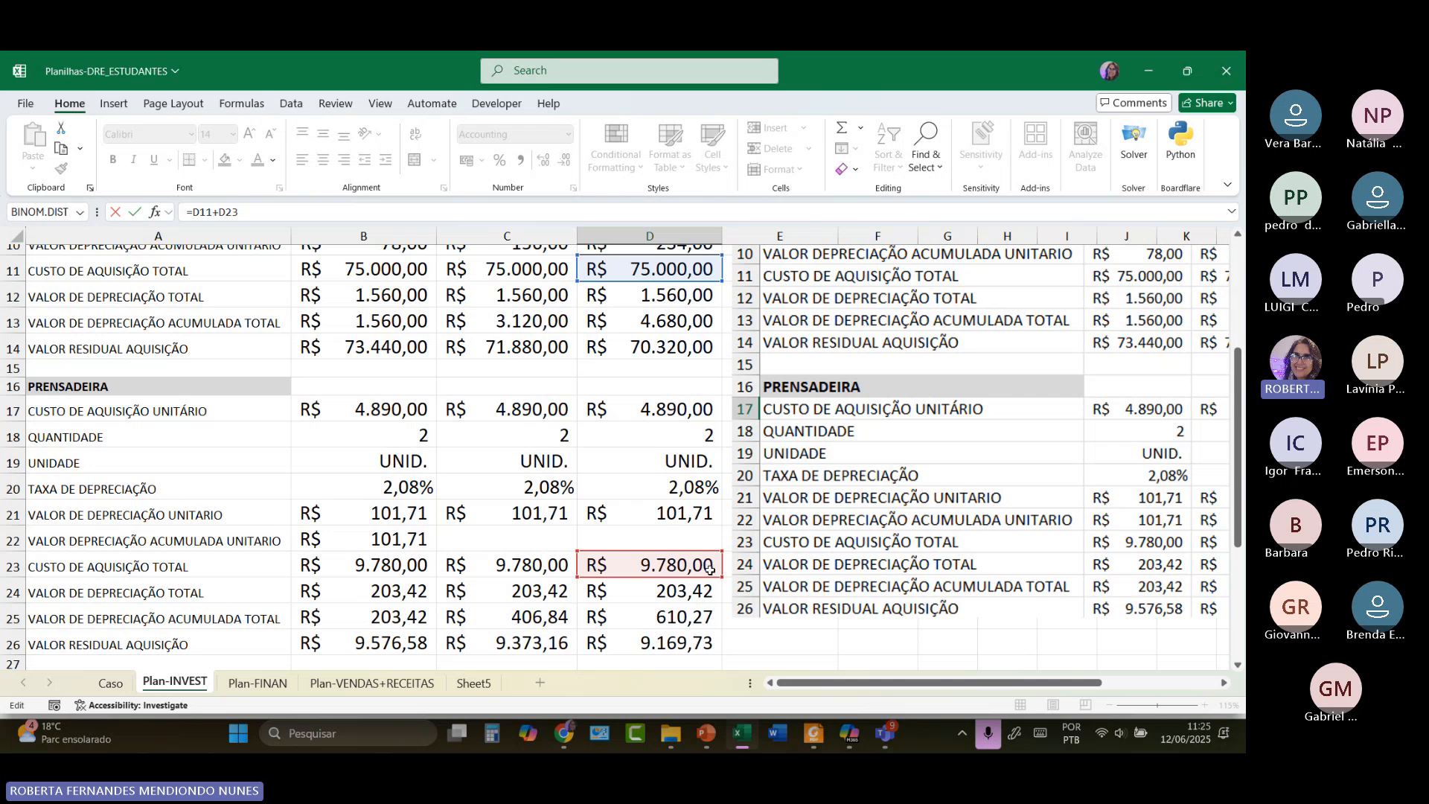
scroll(709, 570, "down", 3)
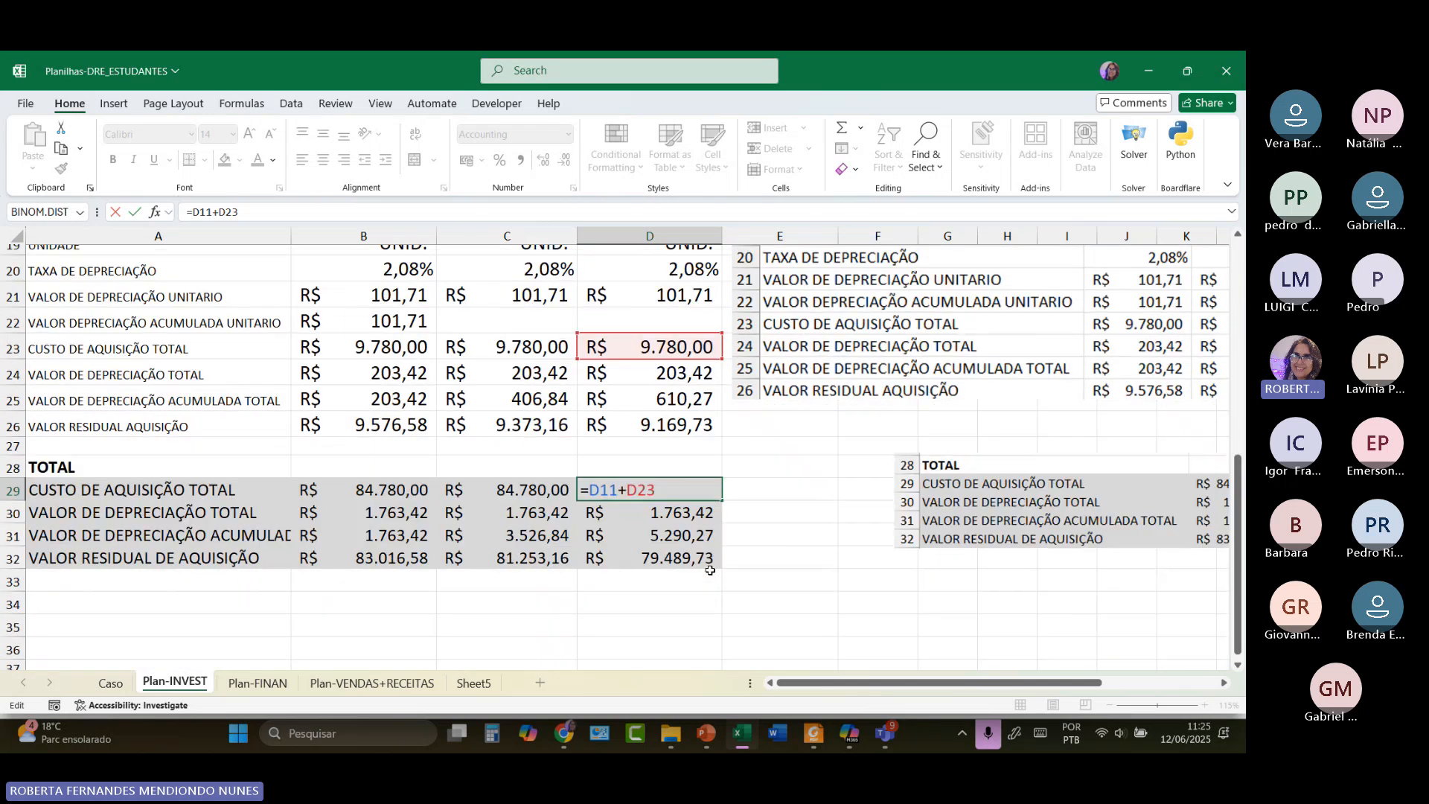
key("Return")
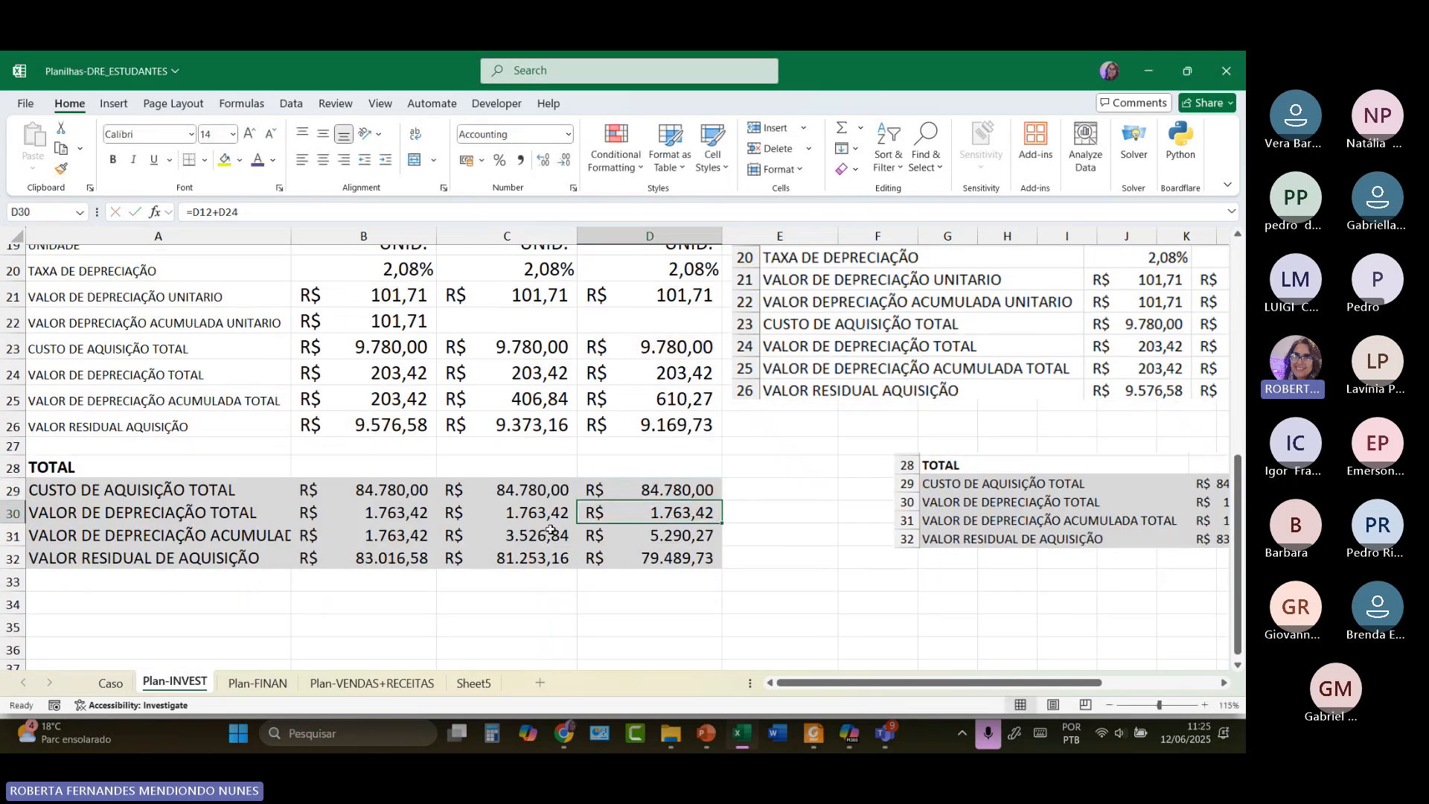
double_click(661, 513)
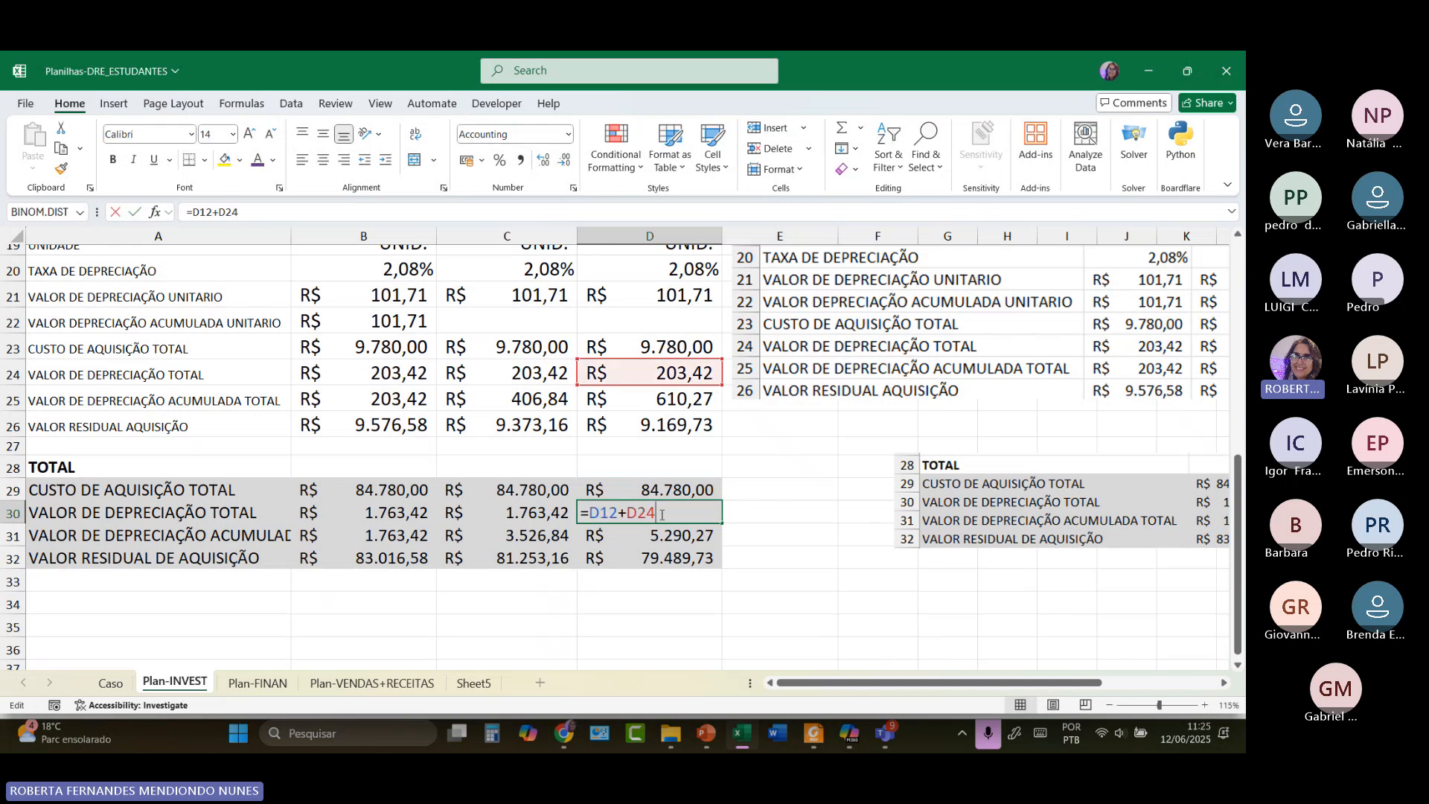
scroll(665, 422, "up", 4)
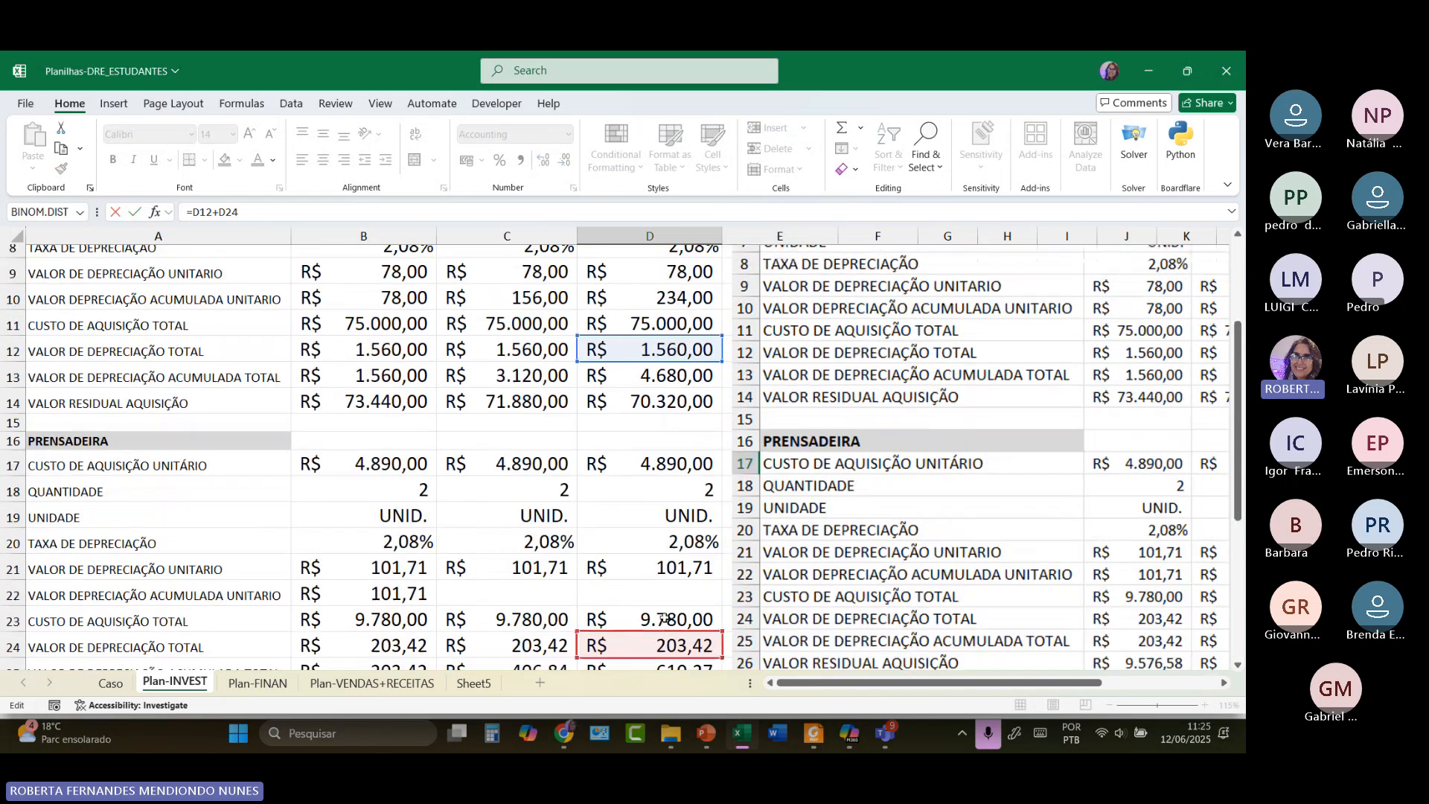
scroll(688, 637, "down", 4)
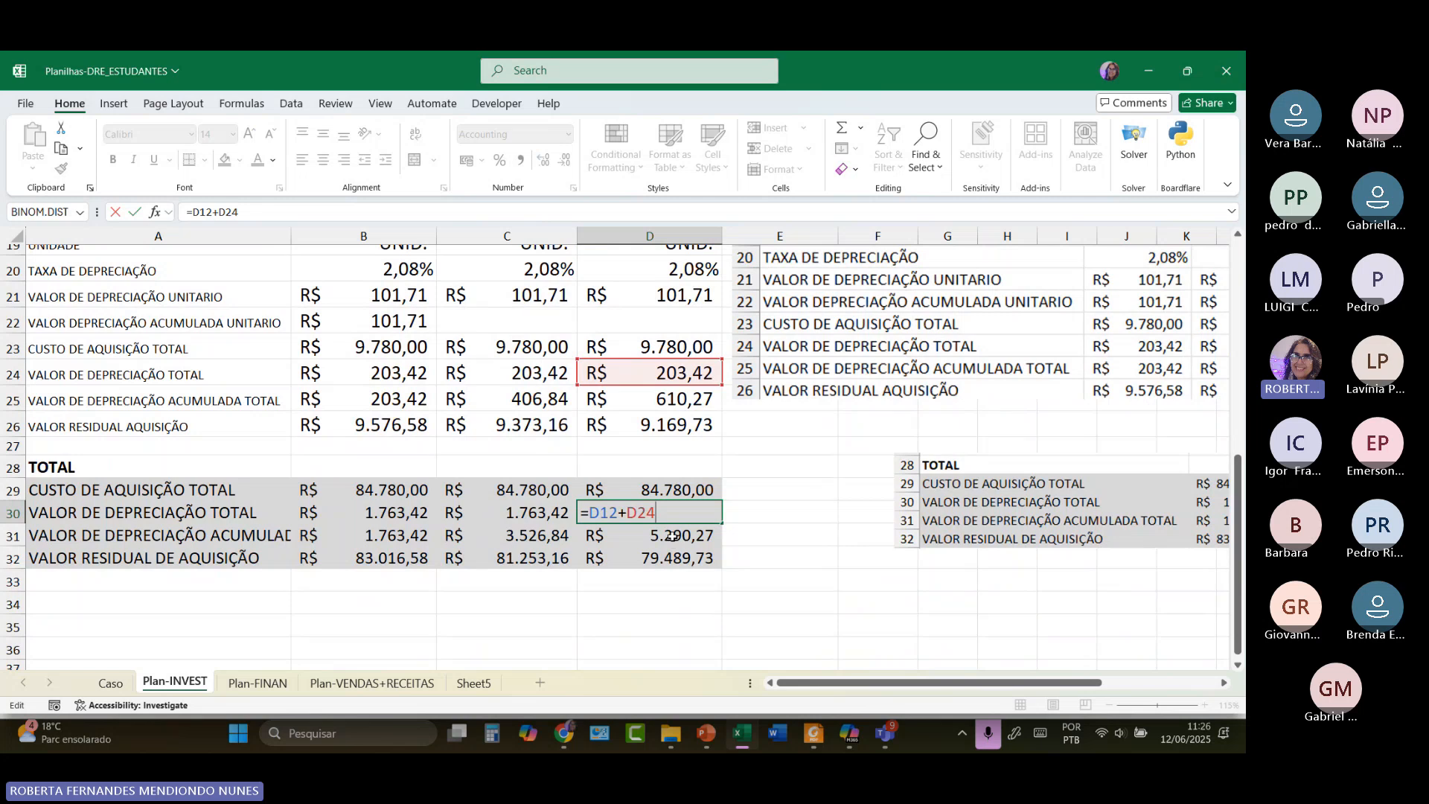
left_click(672, 535)
double_click(671, 535)
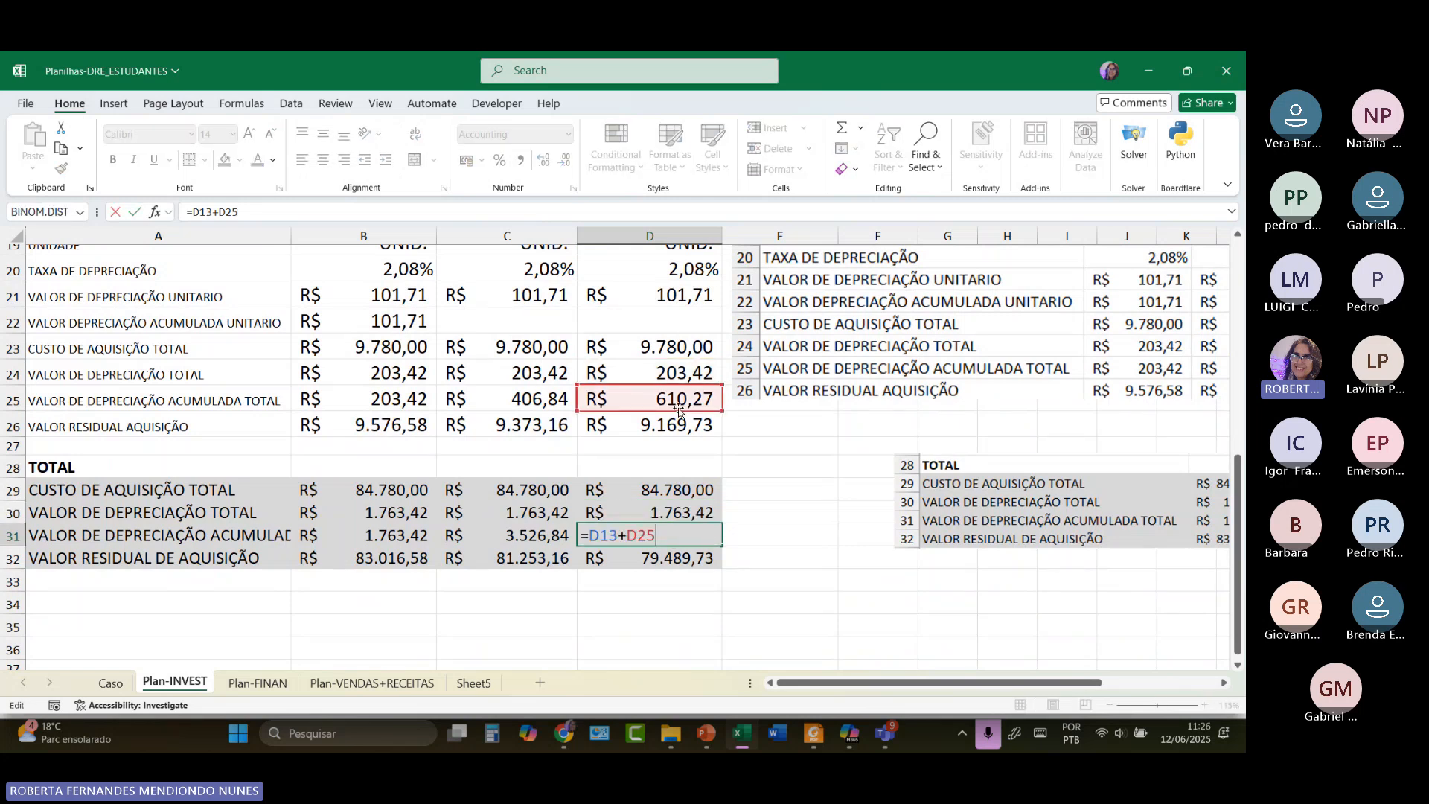
scroll(679, 417, "up", 3)
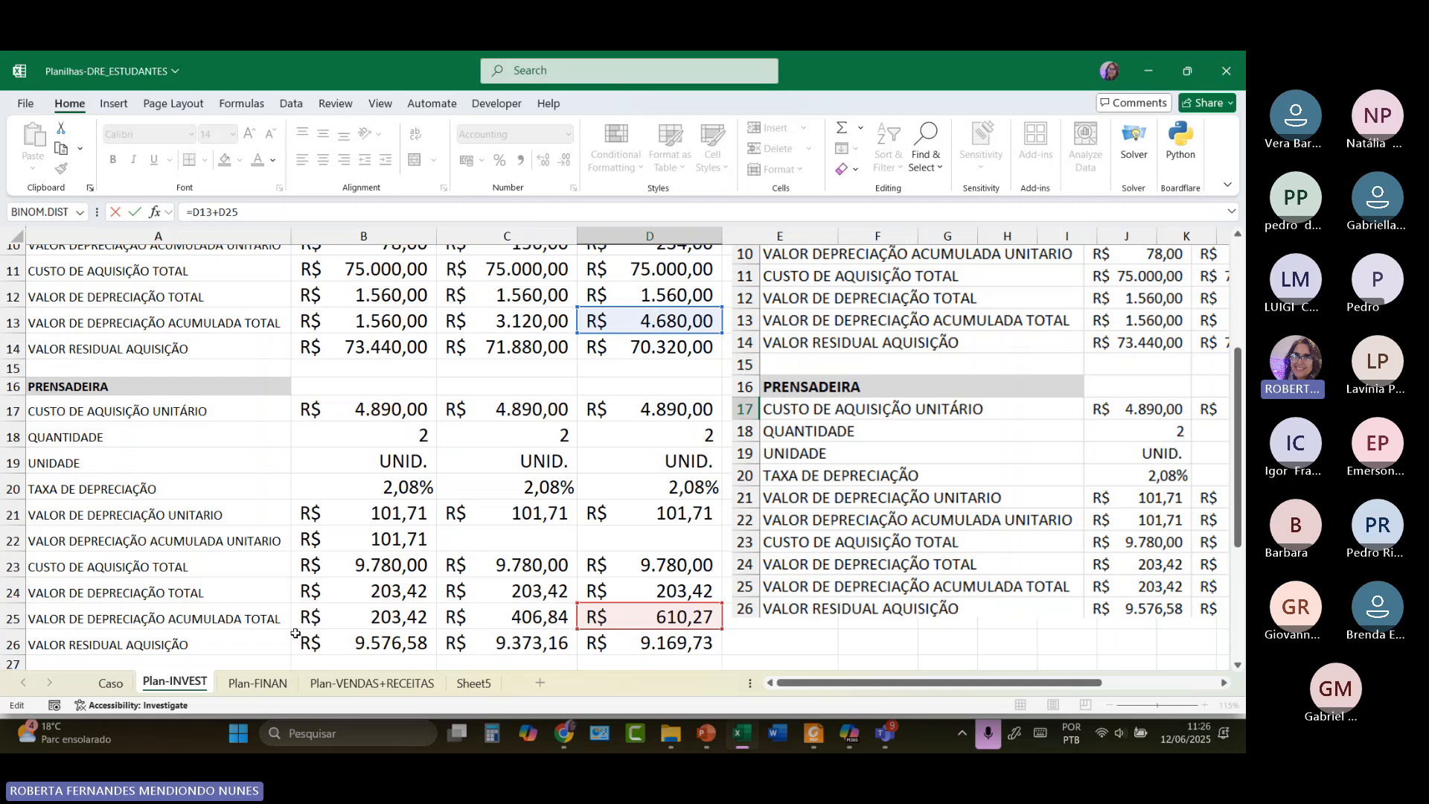
scroll(679, 583, "down", 4)
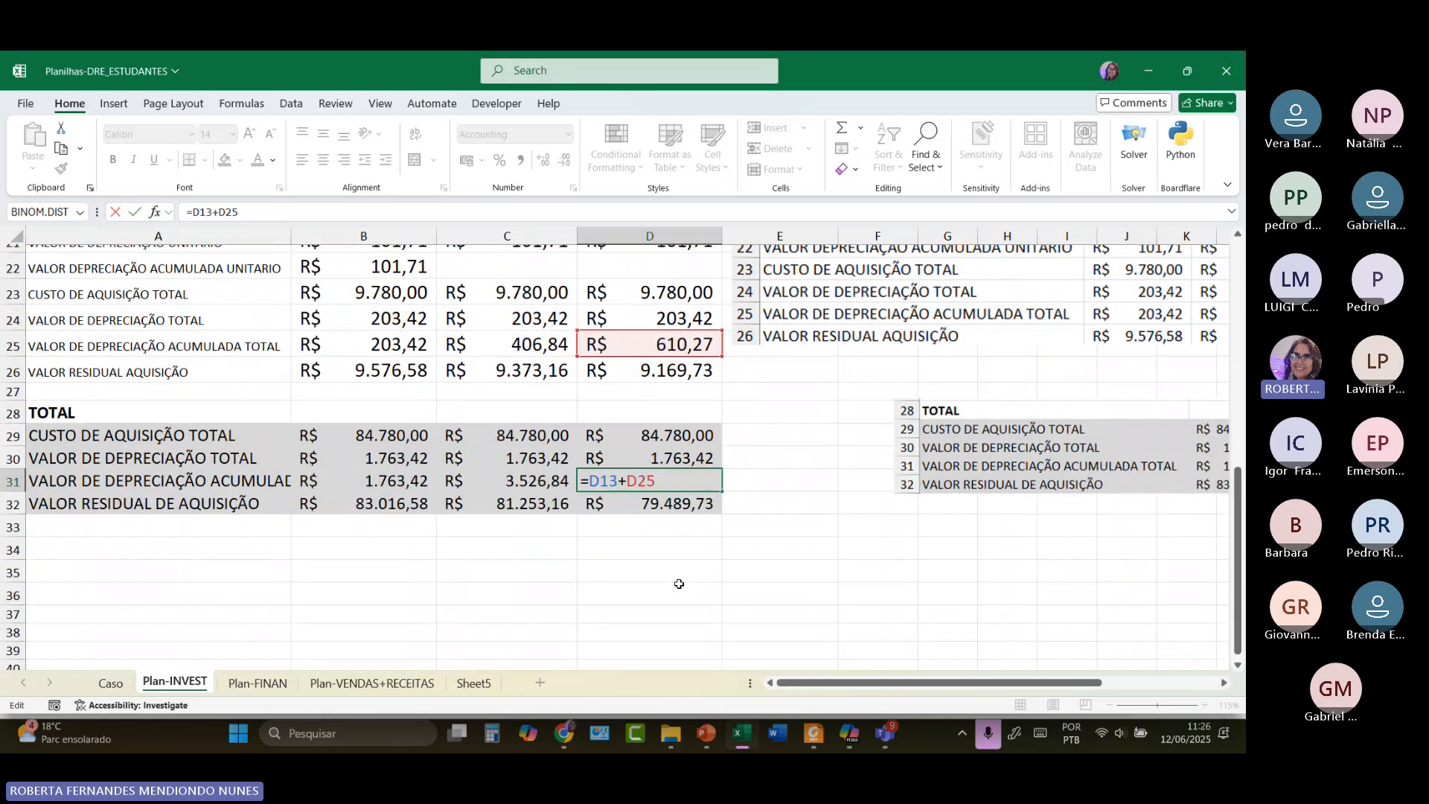
key("Return")
Enter =D29-D31 in D32 for March's residual value of 79.489,73.
type("=")
left_click(670, 434)
type("-D31")
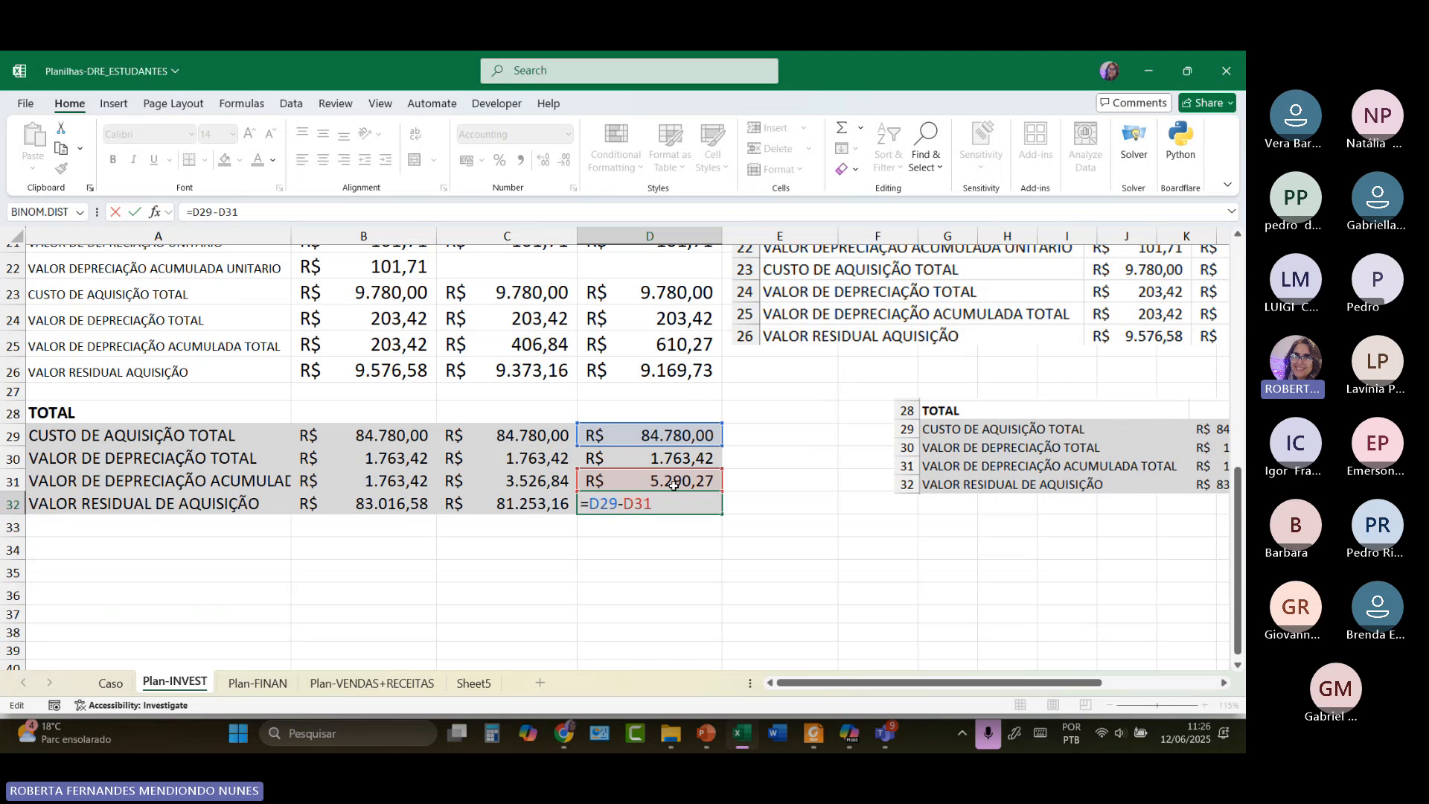
left_click(685, 549)
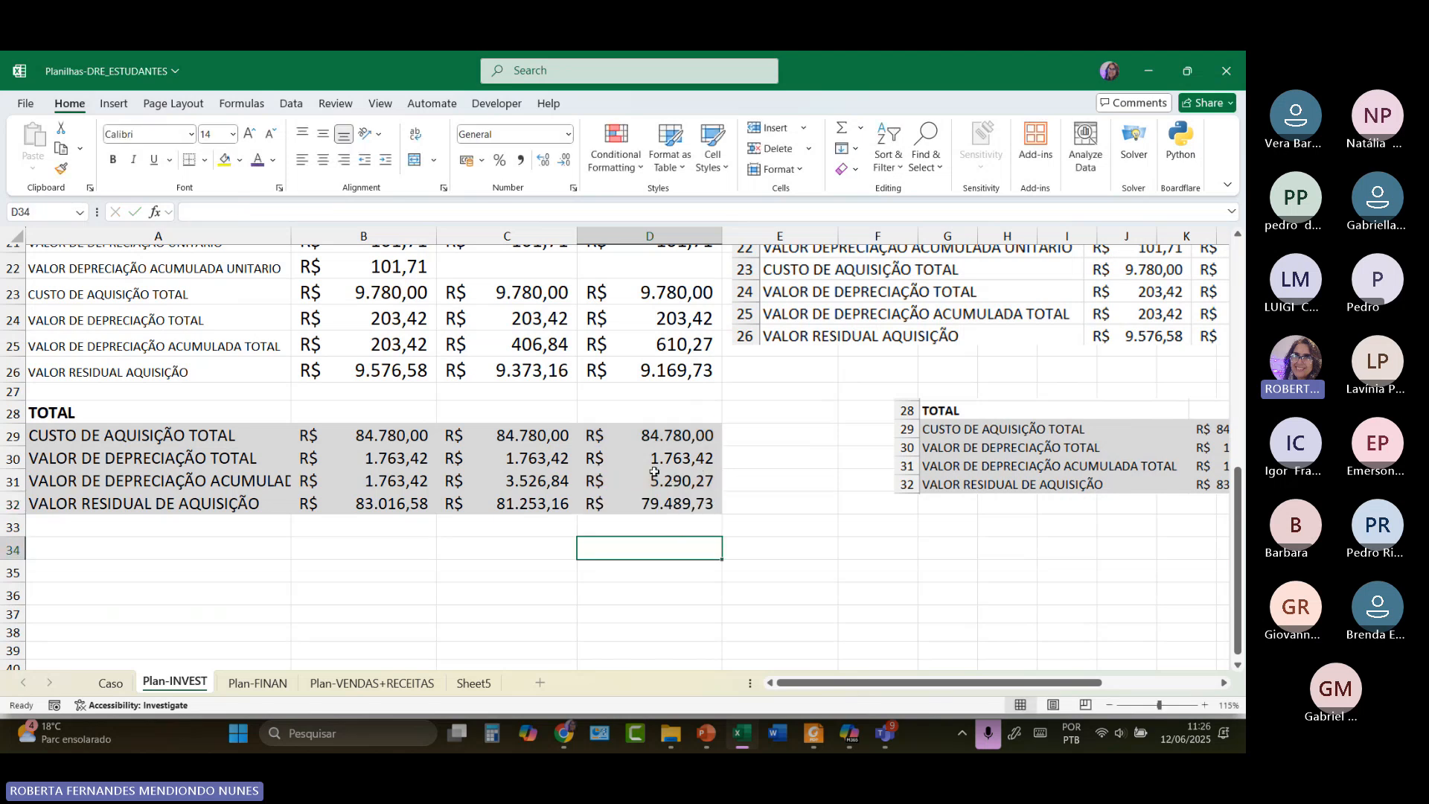
scroll(653, 472, "up", 6)
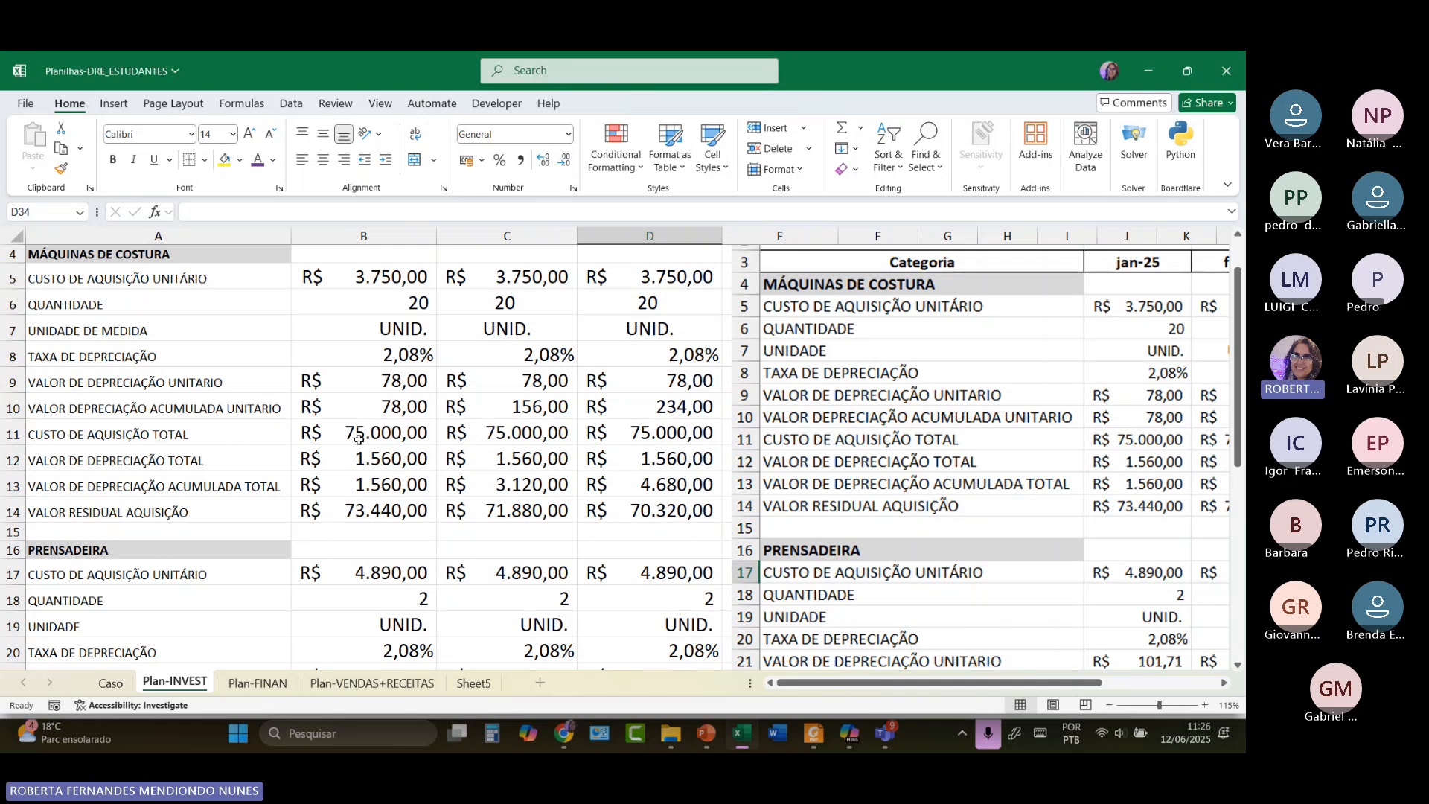
scroll(359, 439, "down", 4)
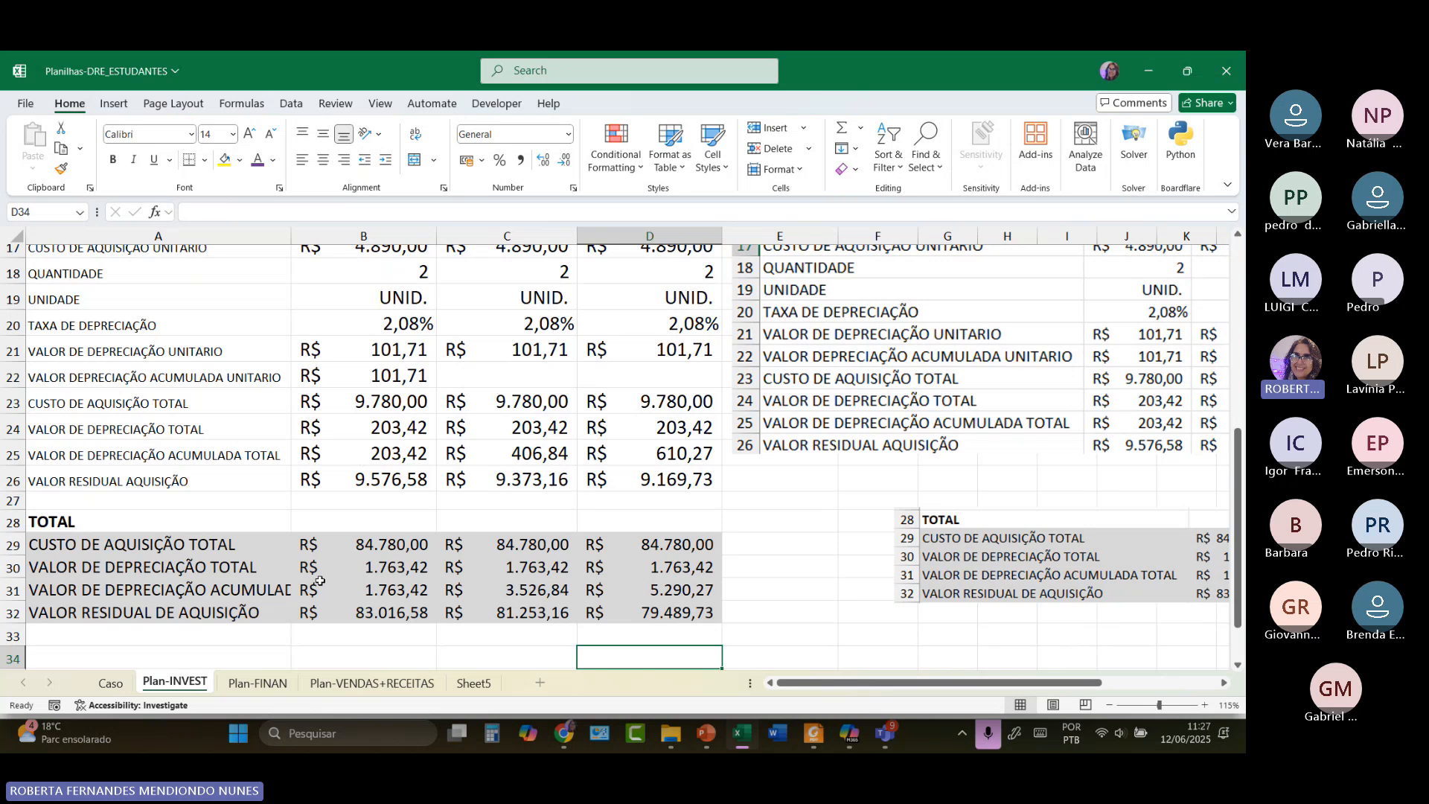
left_click(288, 682)
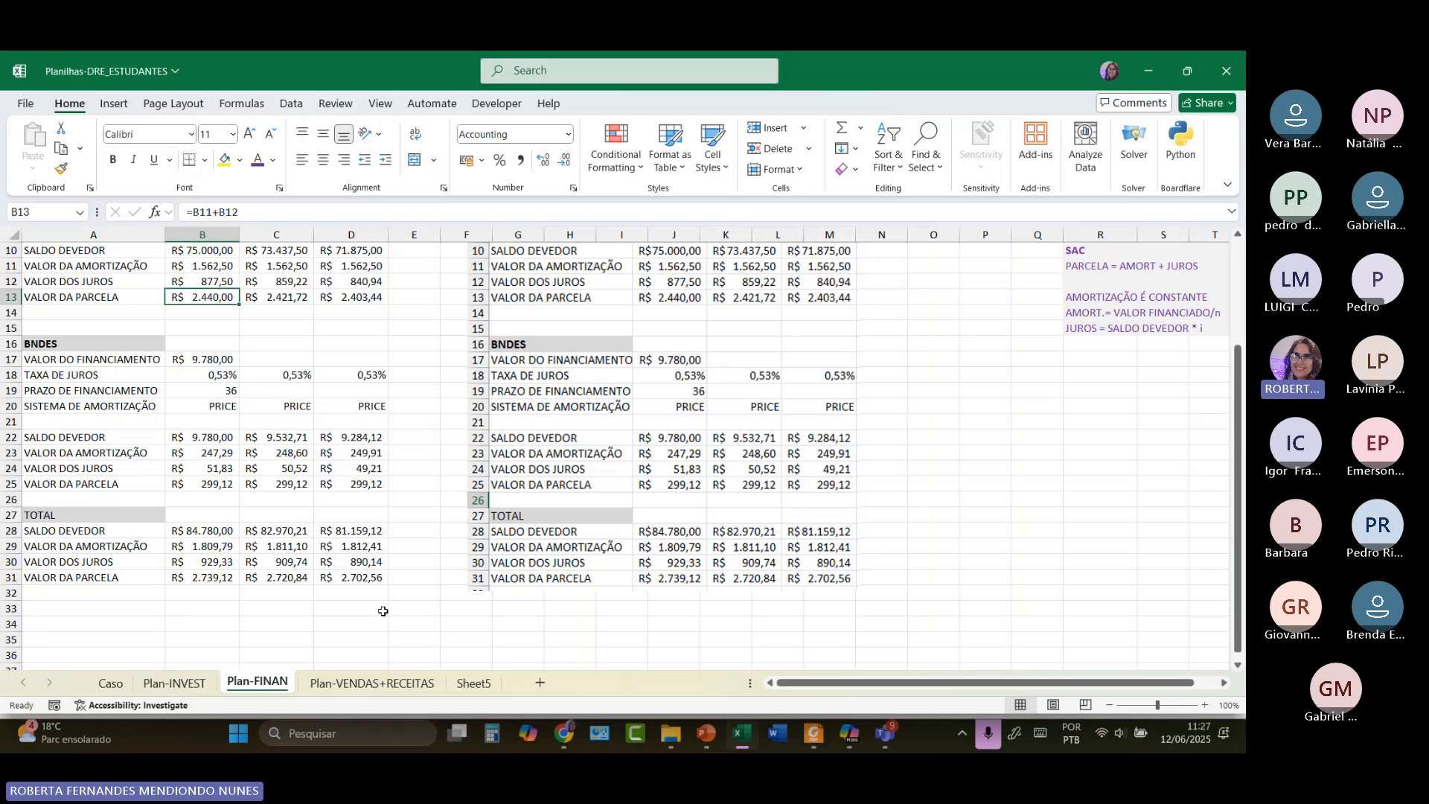
scroll(383, 611, "up", 3)
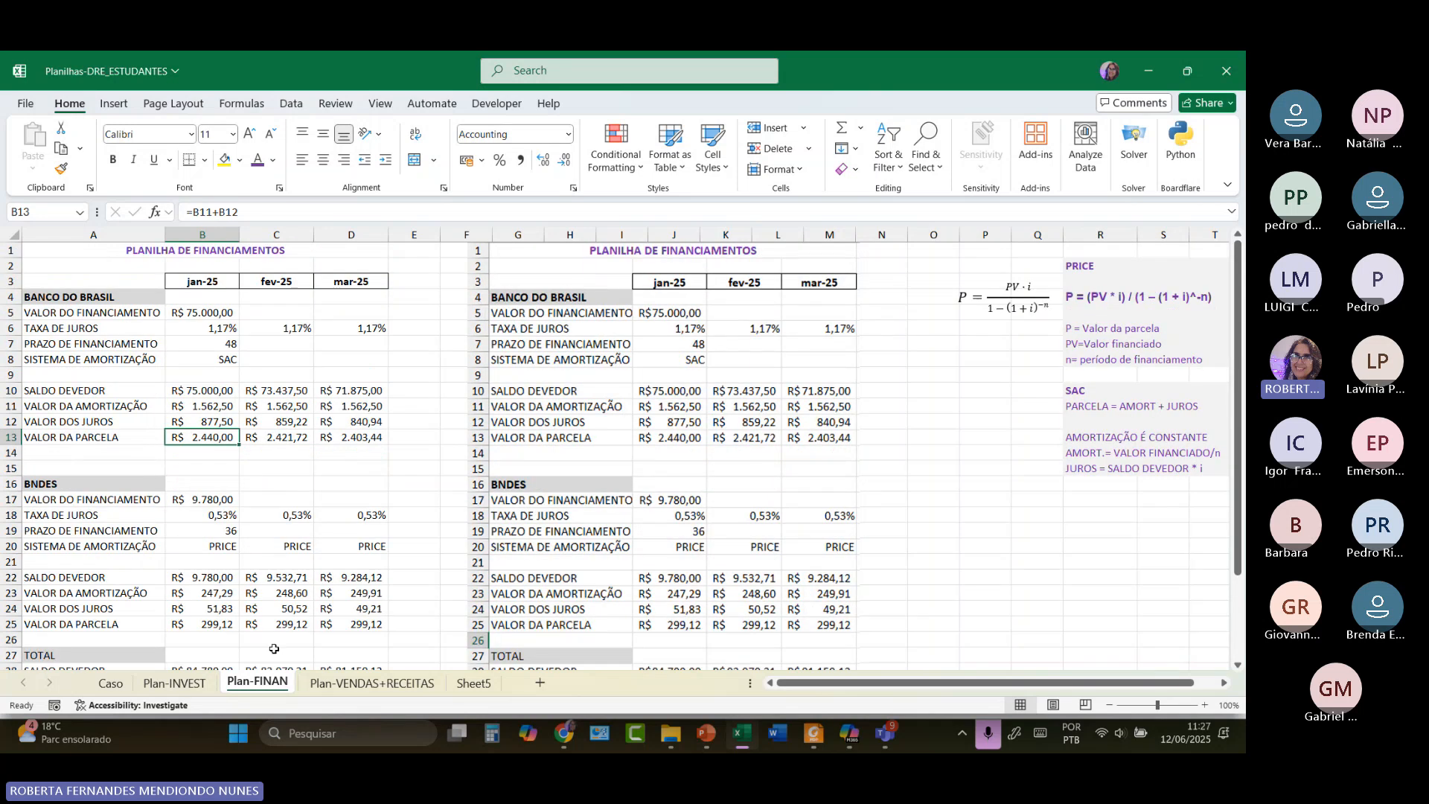
left_click(156, 690)
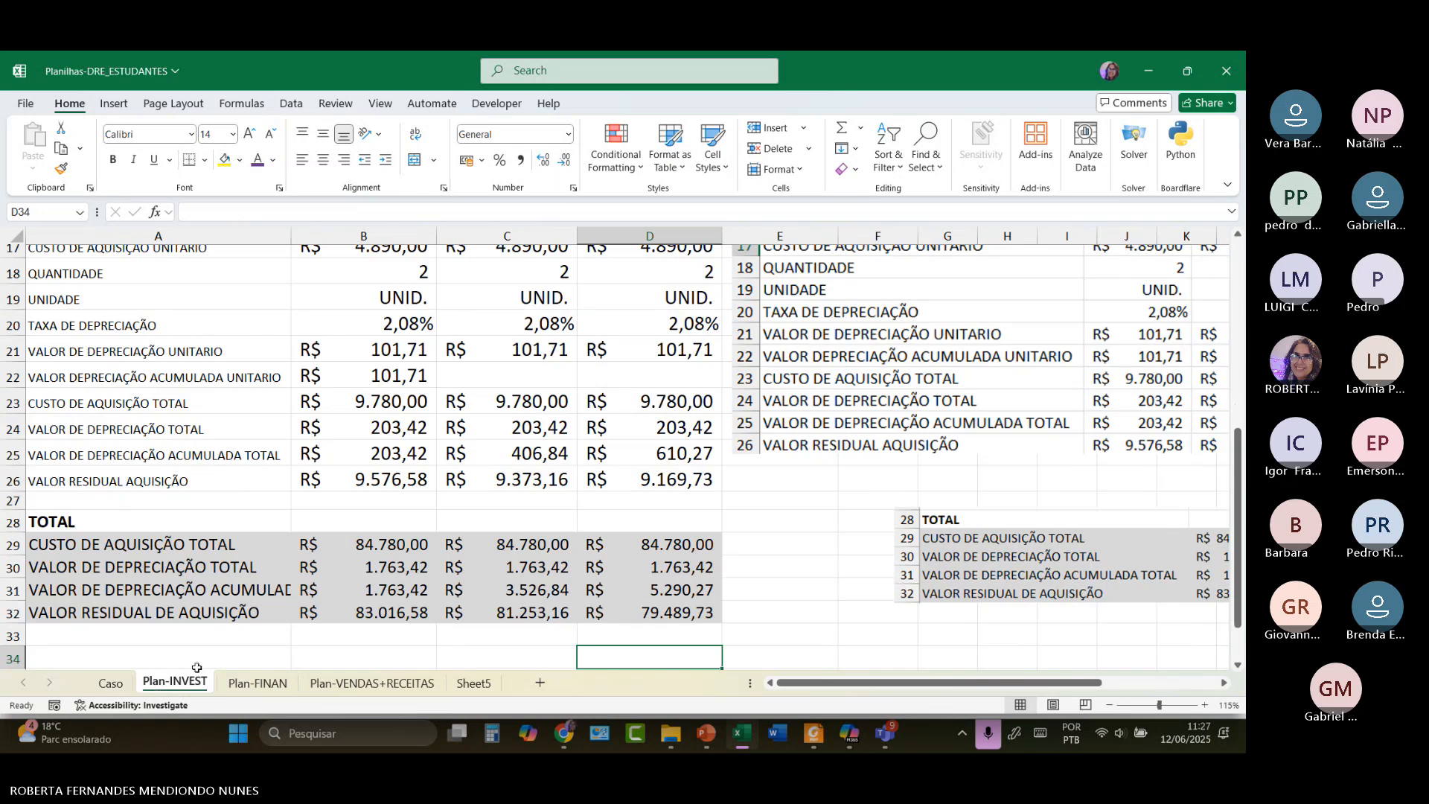
scroll(408, 580, "up", 4)
scroll(408, 580, "up", 2)
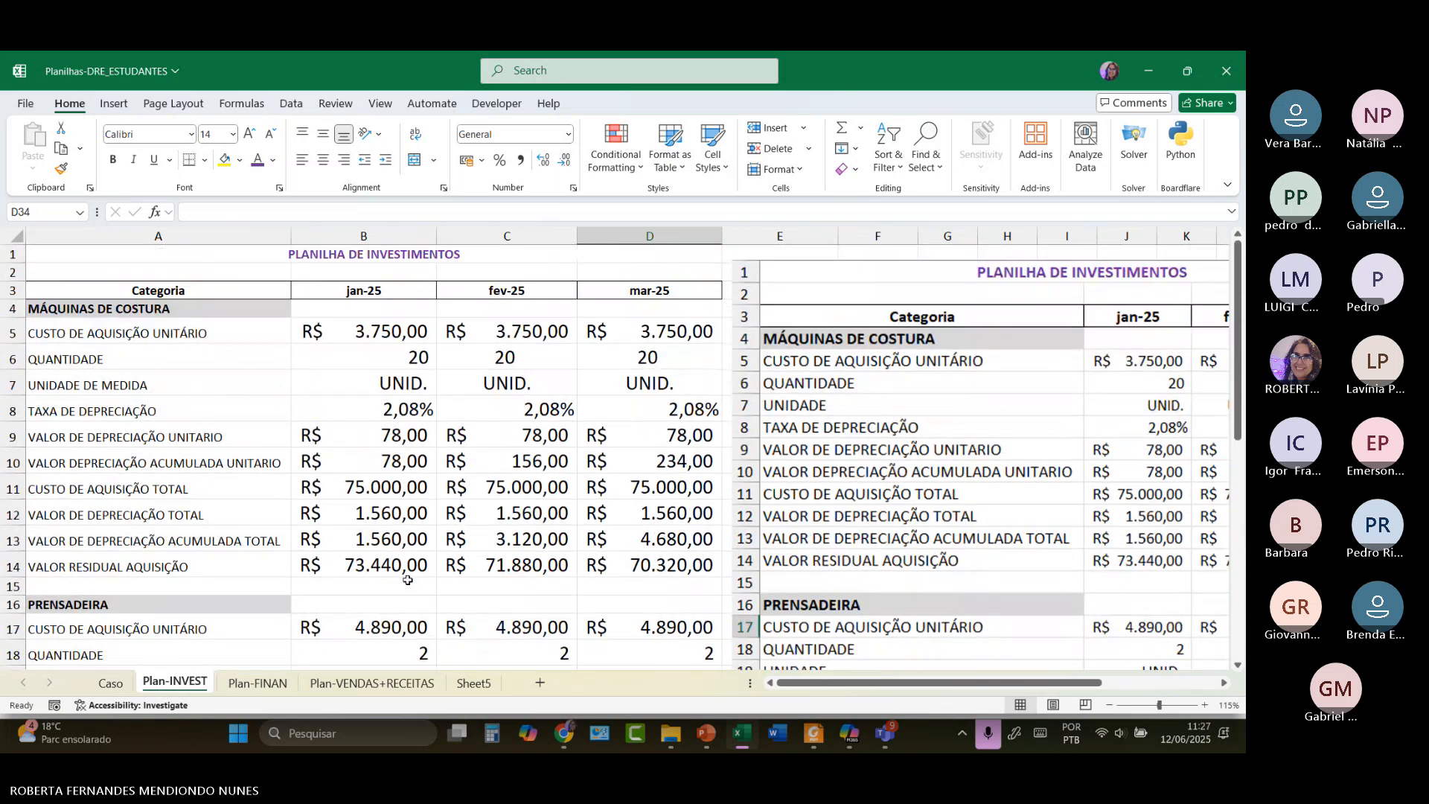
scroll(408, 580, "down", 3)
scroll(407, 580, "down", 2)
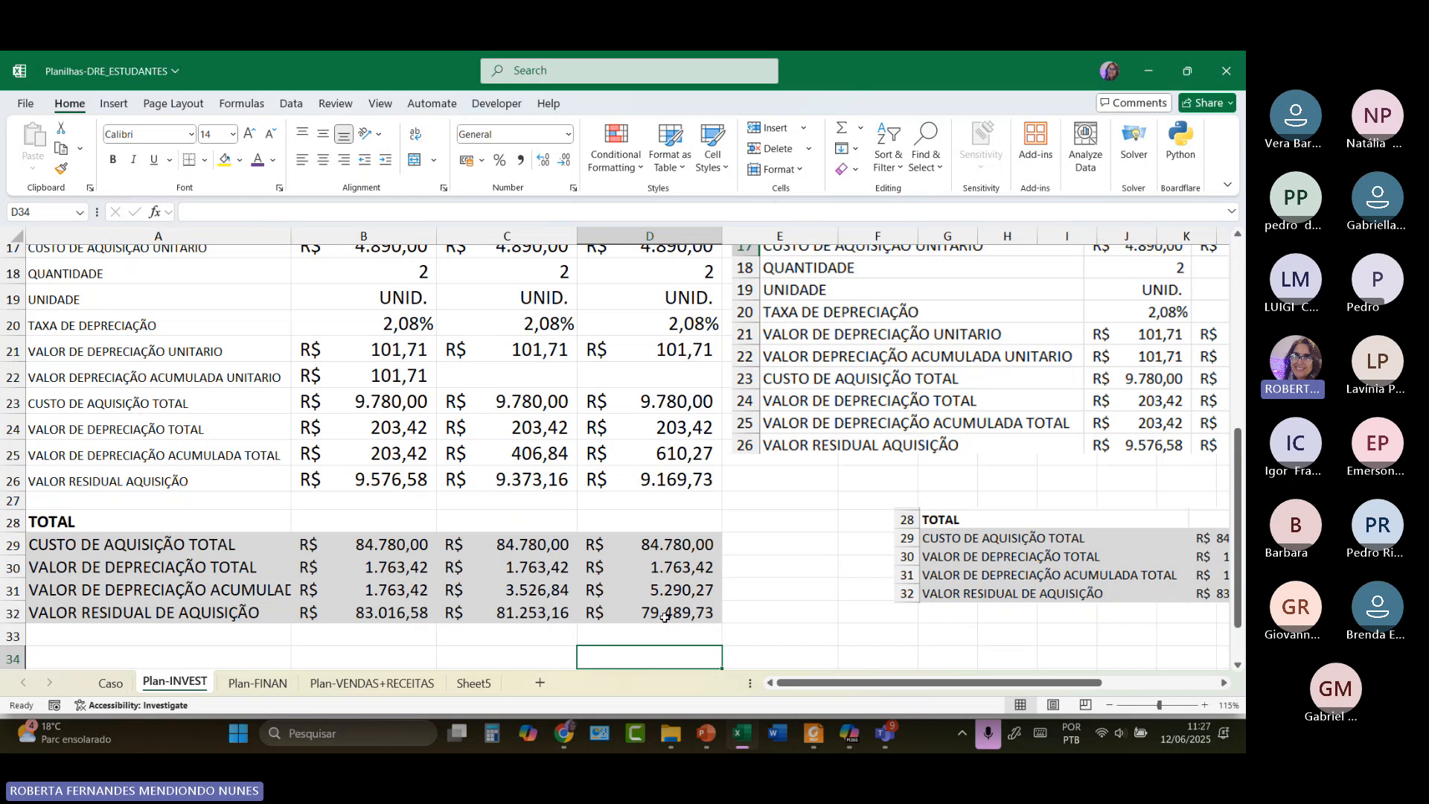
left_click(406, 549)
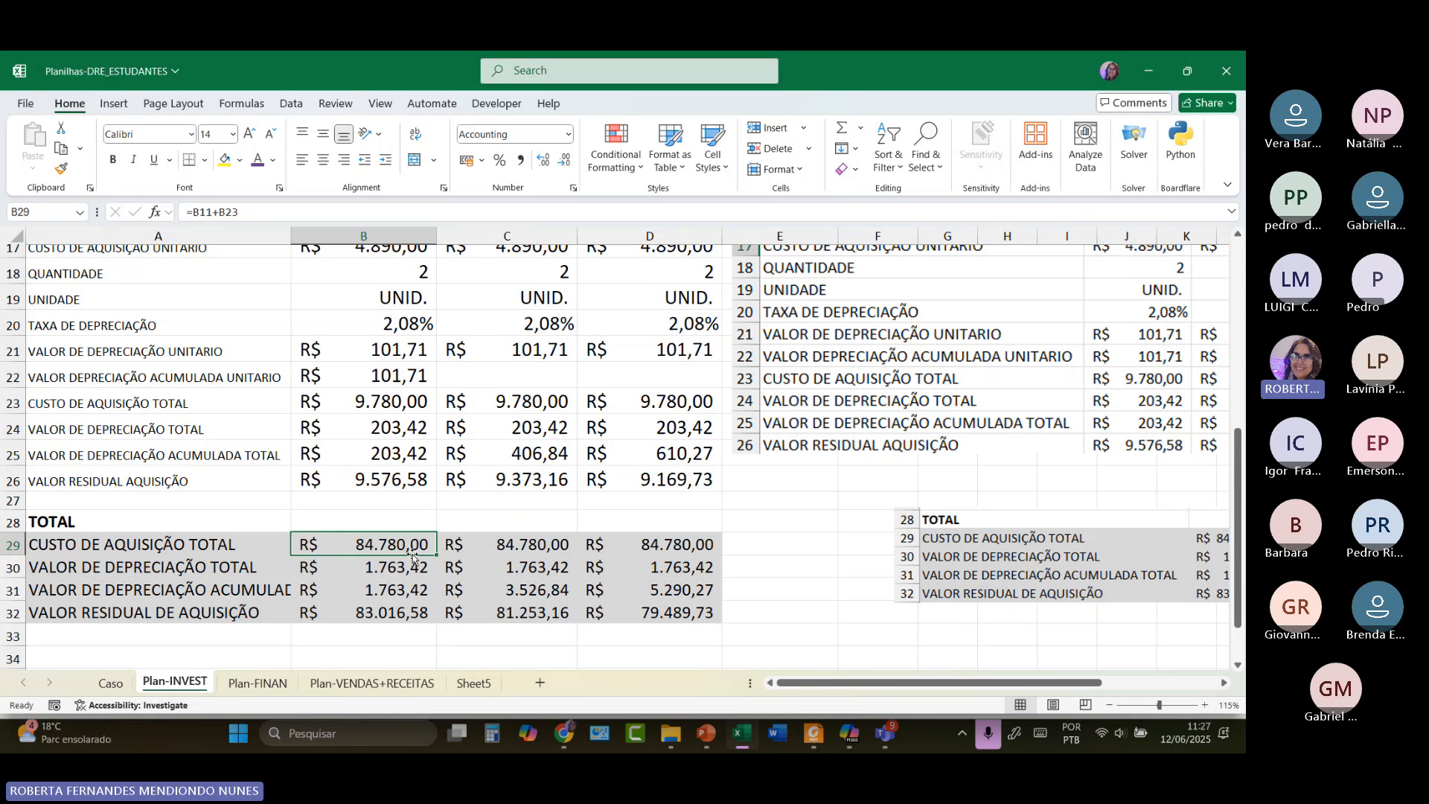
left_click(548, 544)
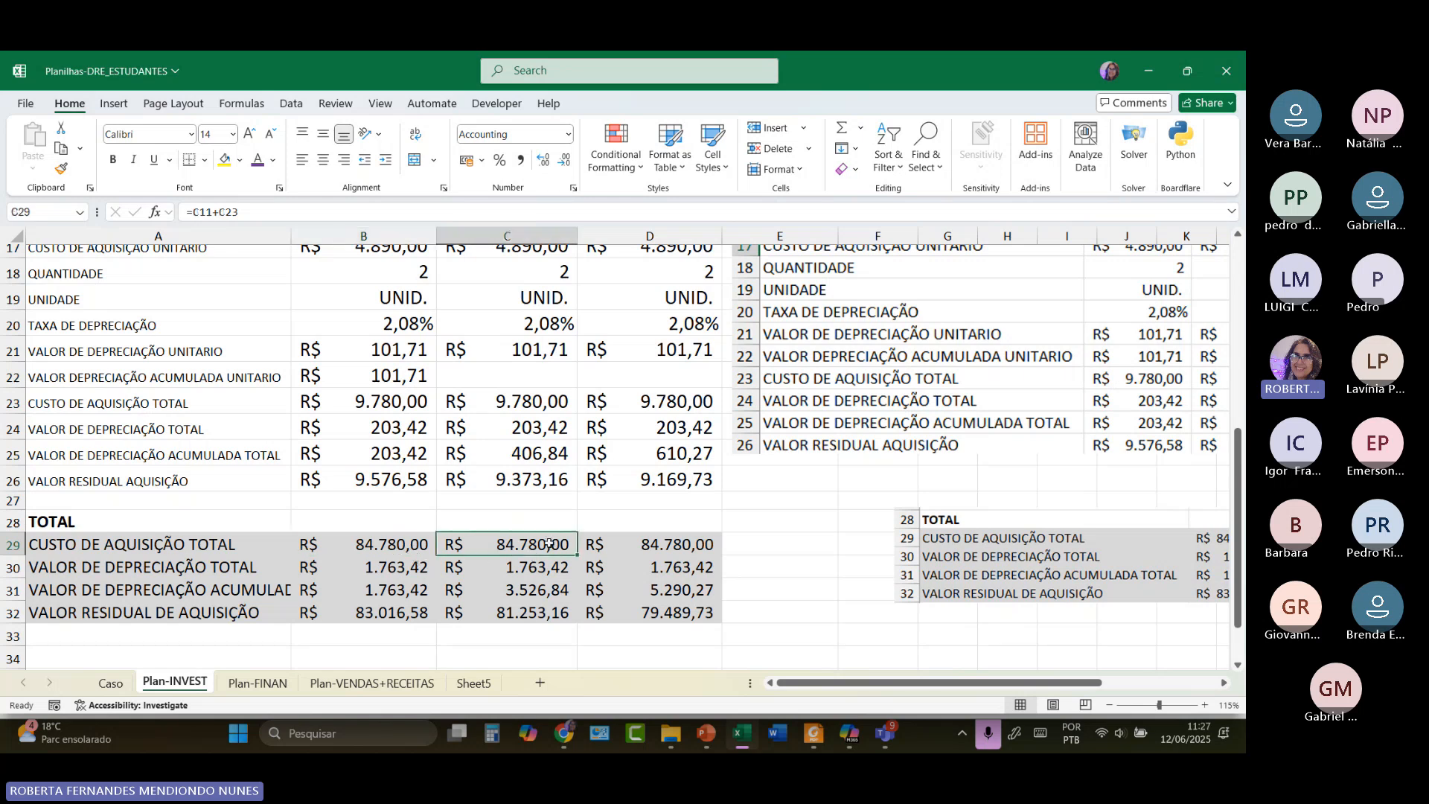
left_click(669, 541)
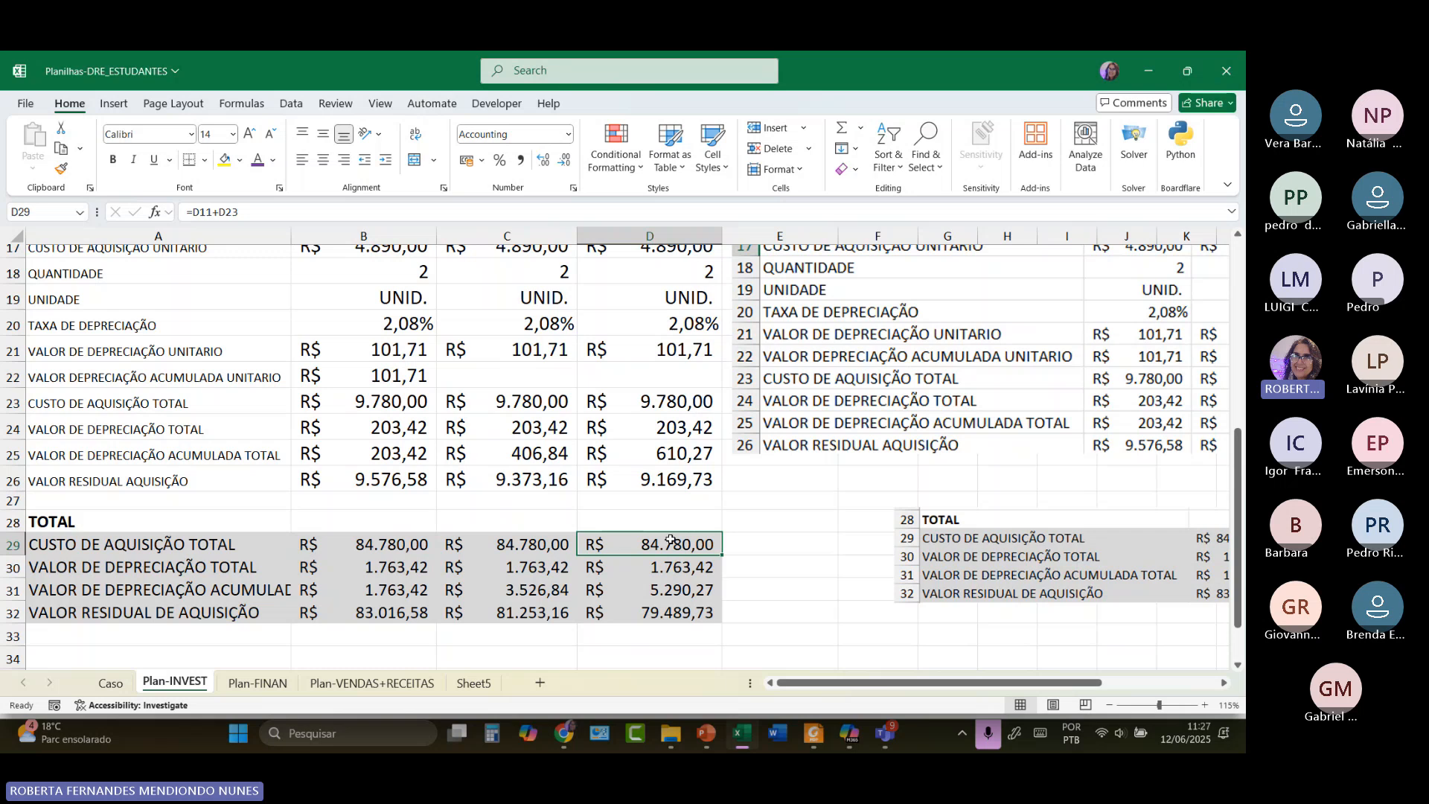
left_click(407, 544)
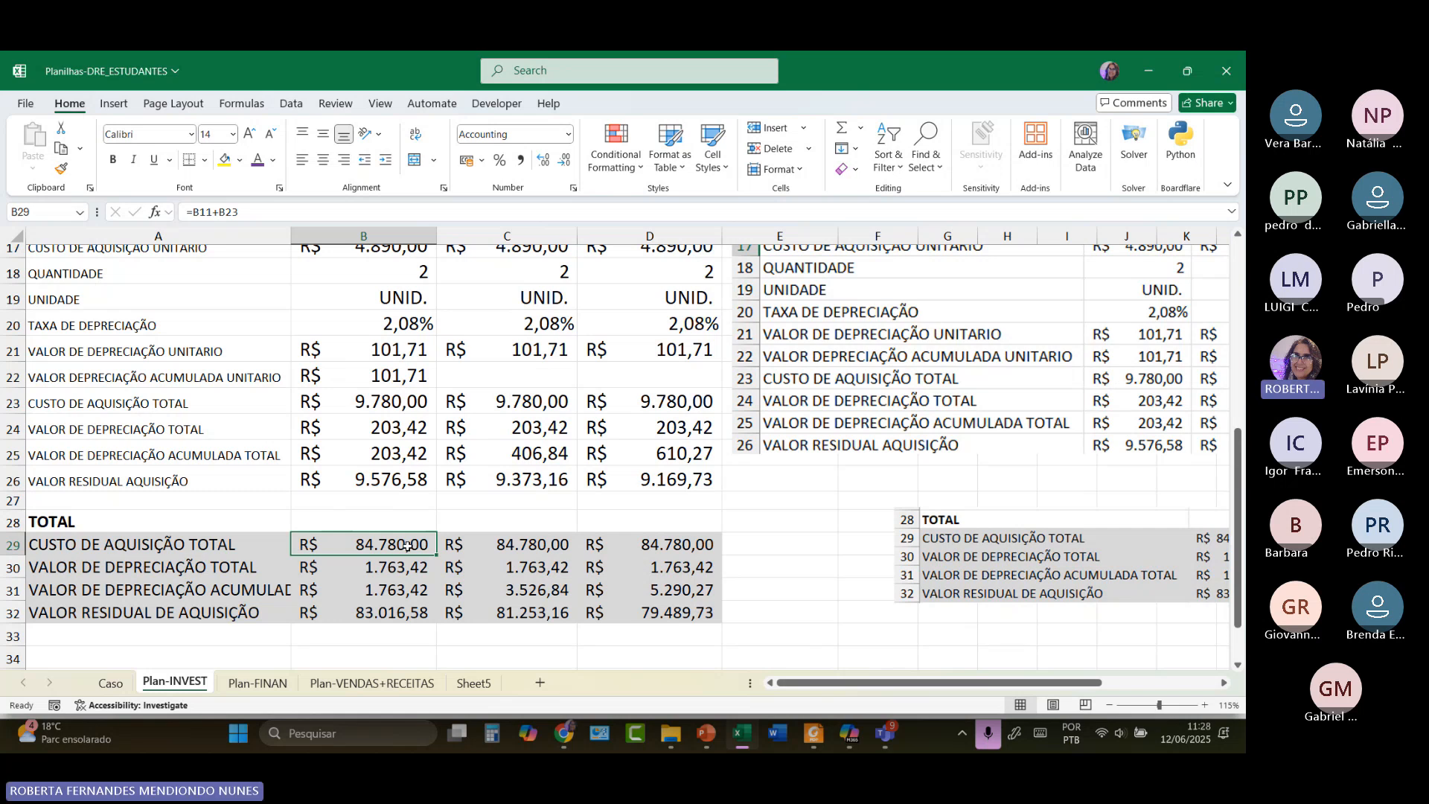
left_click(256, 684)
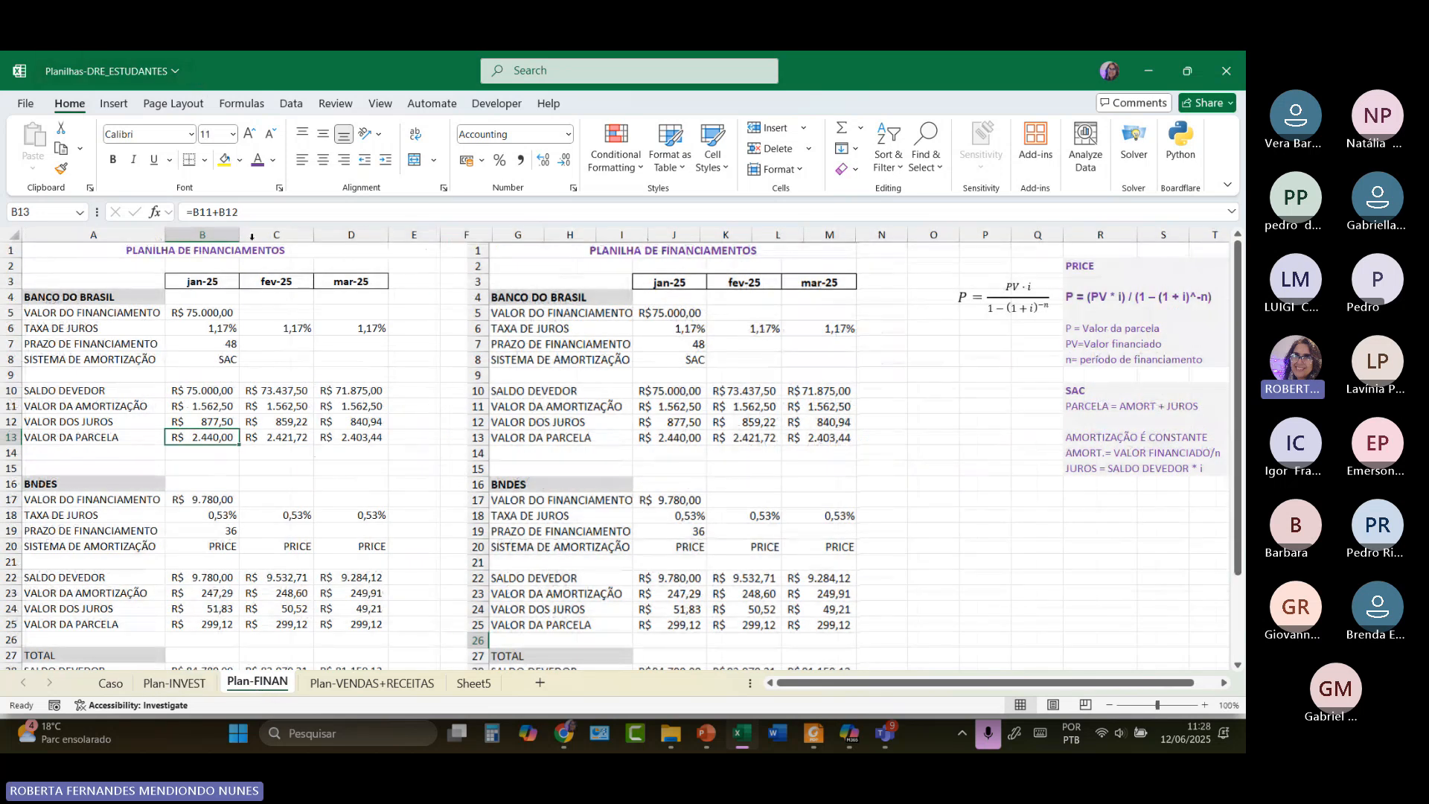
left_click(199, 314)
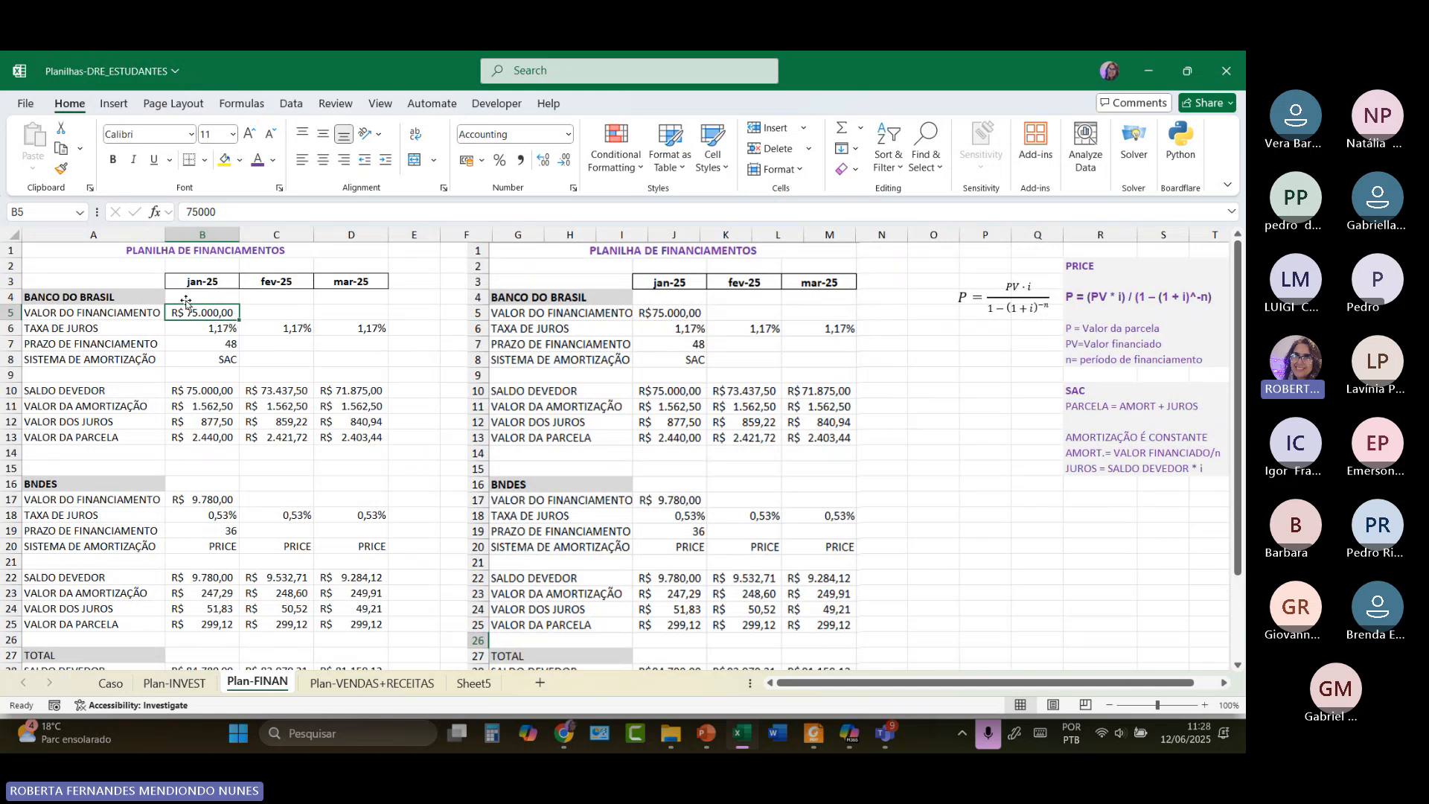
left_click(209, 505)
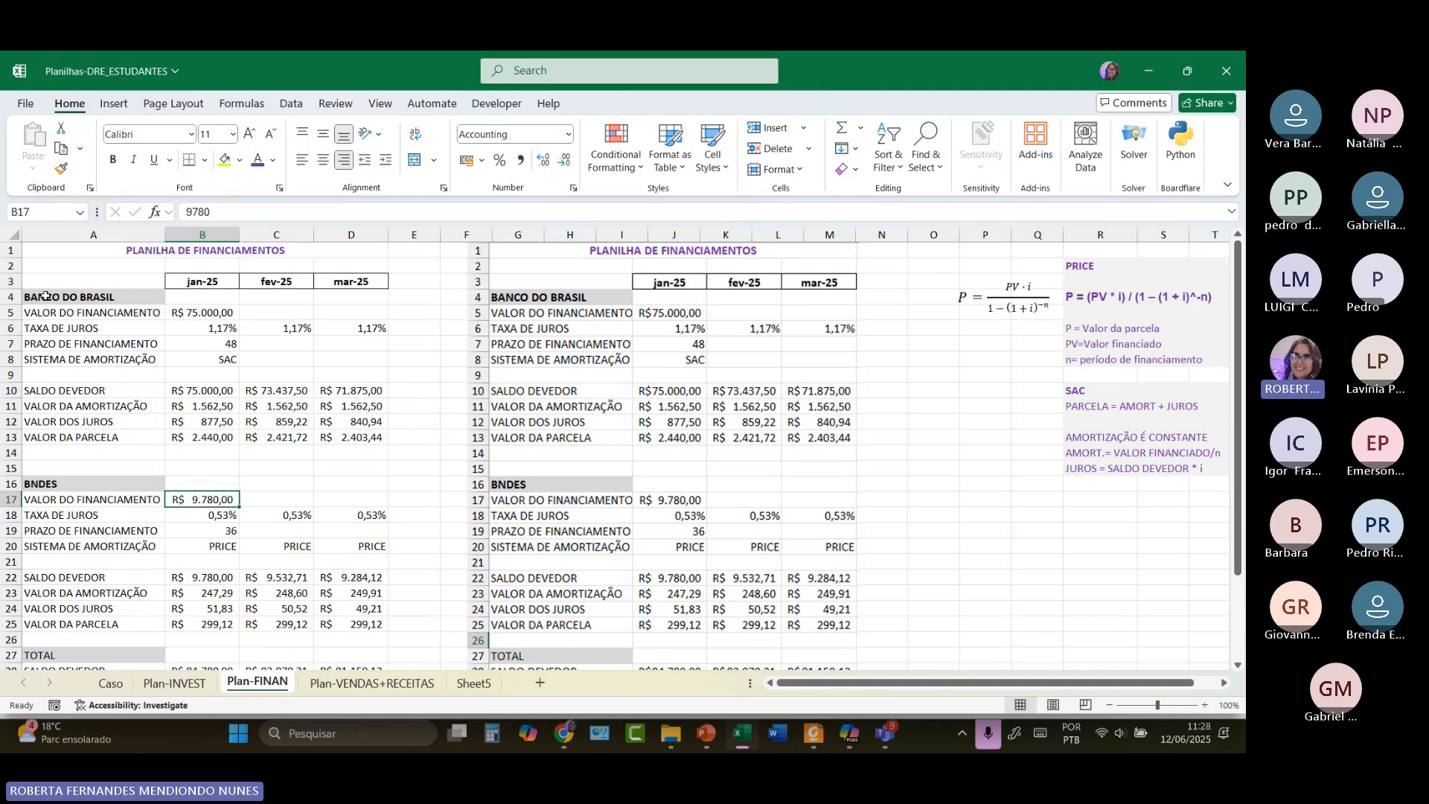
left_click(209, 317)
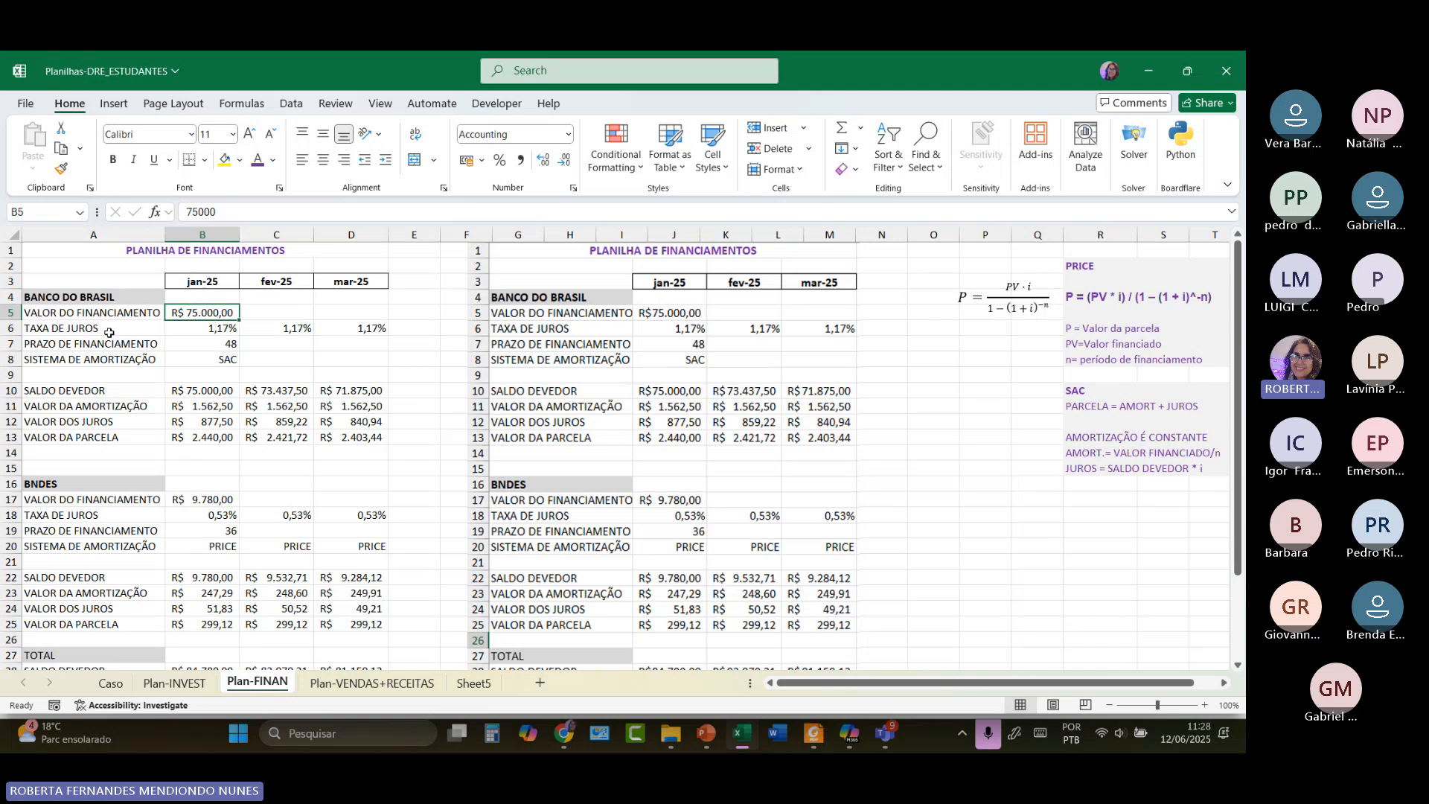
left_click(207, 328)
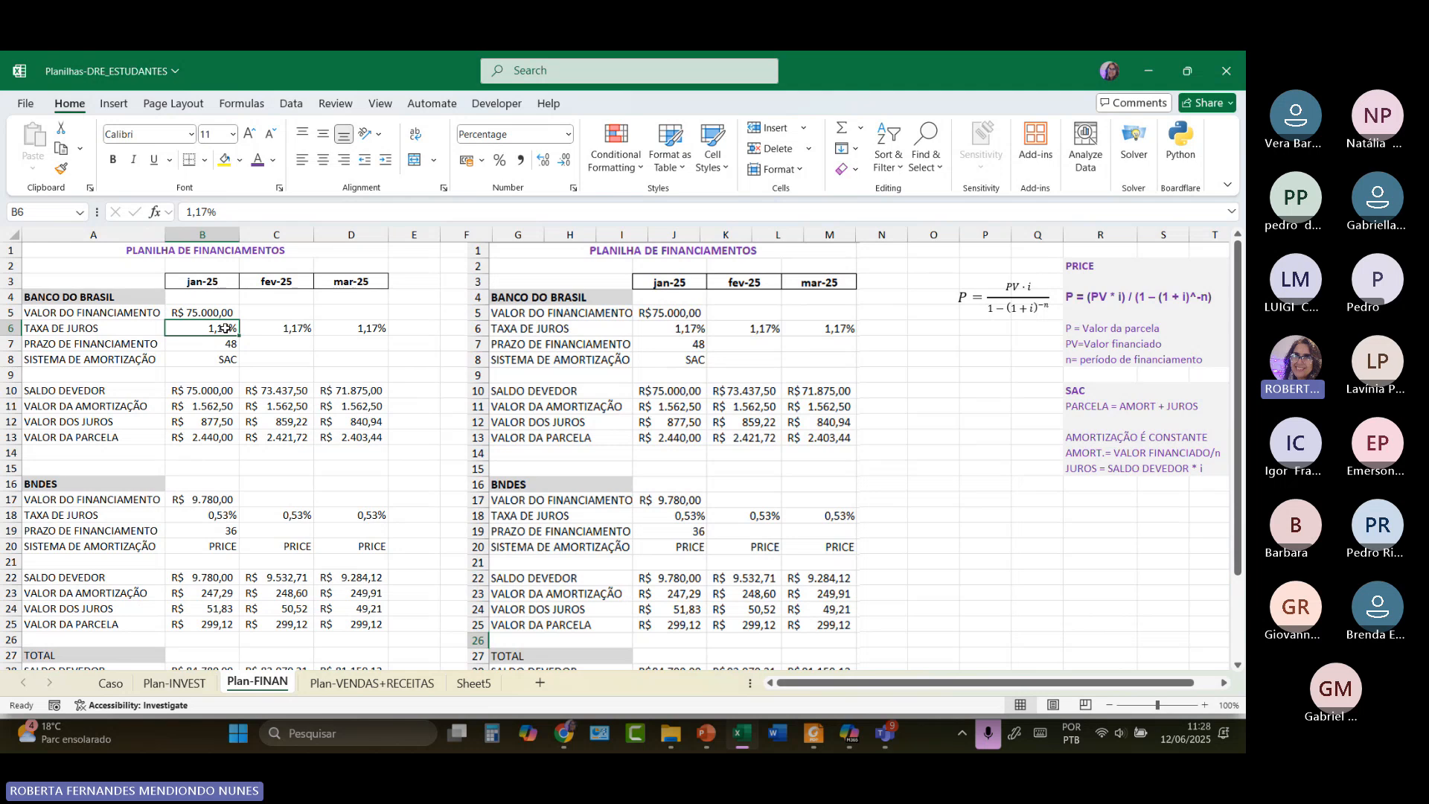
mouse_move(1170, 52)
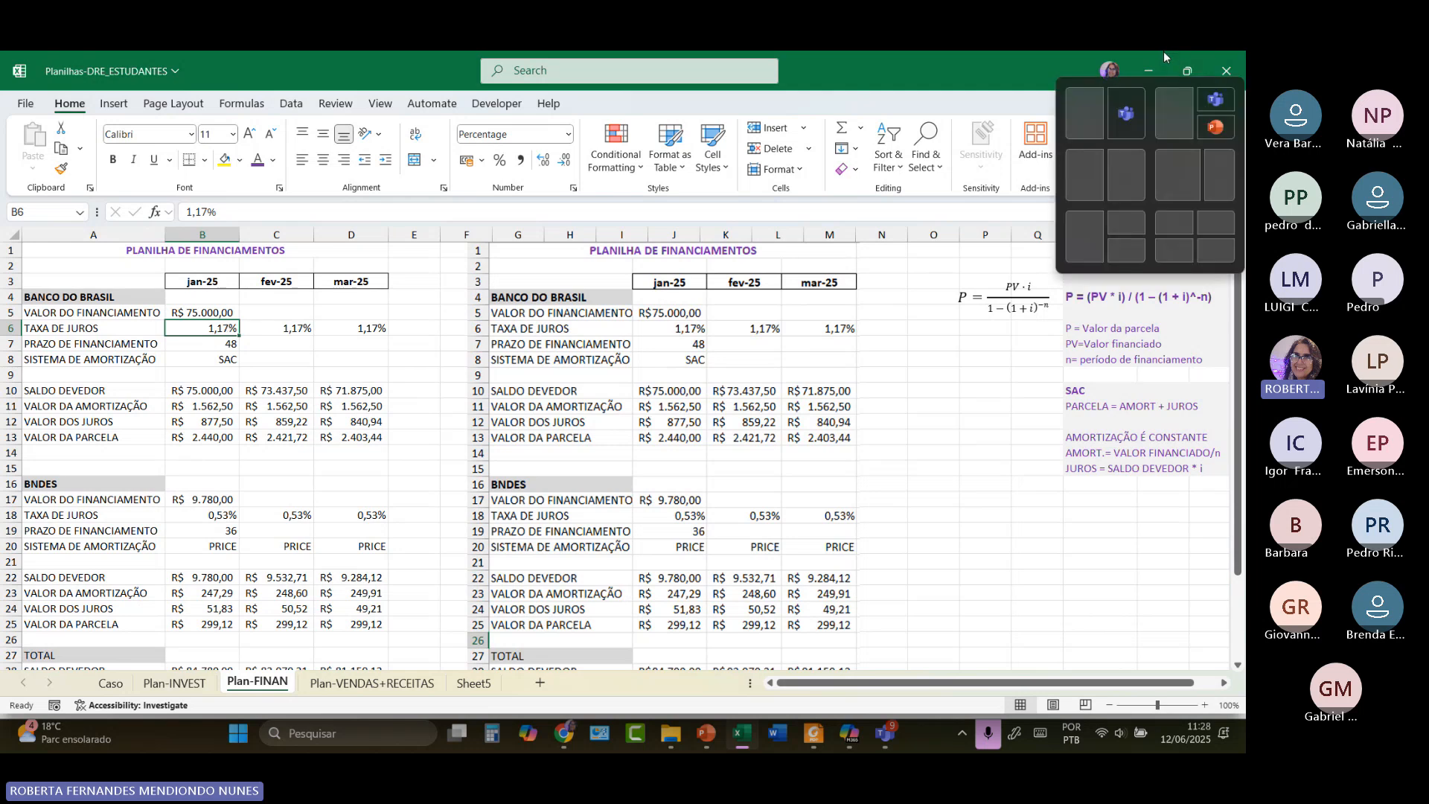
Insert two blank rows above the financing tables at the top of the sheet.
left_click(12, 251)
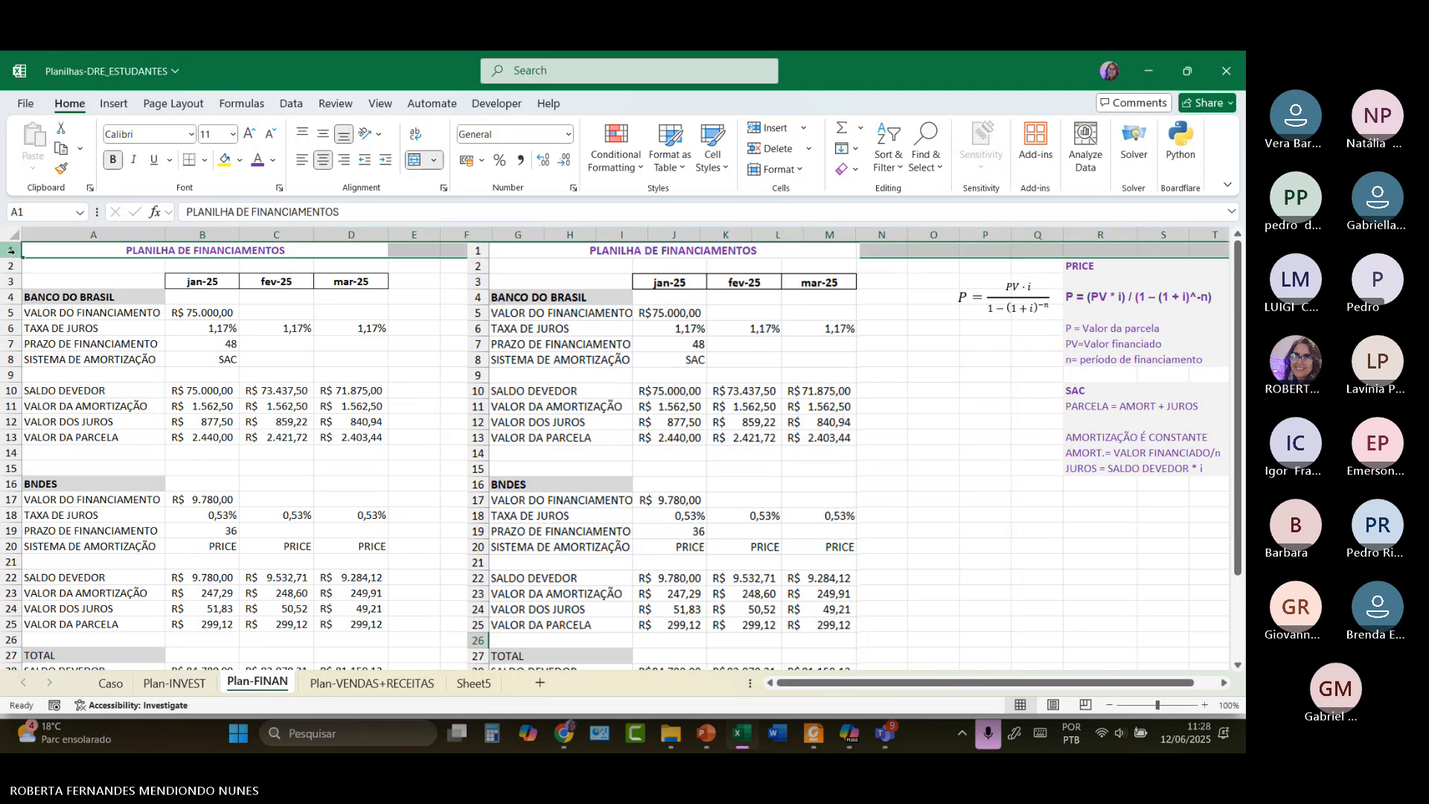
left_click(774, 128)
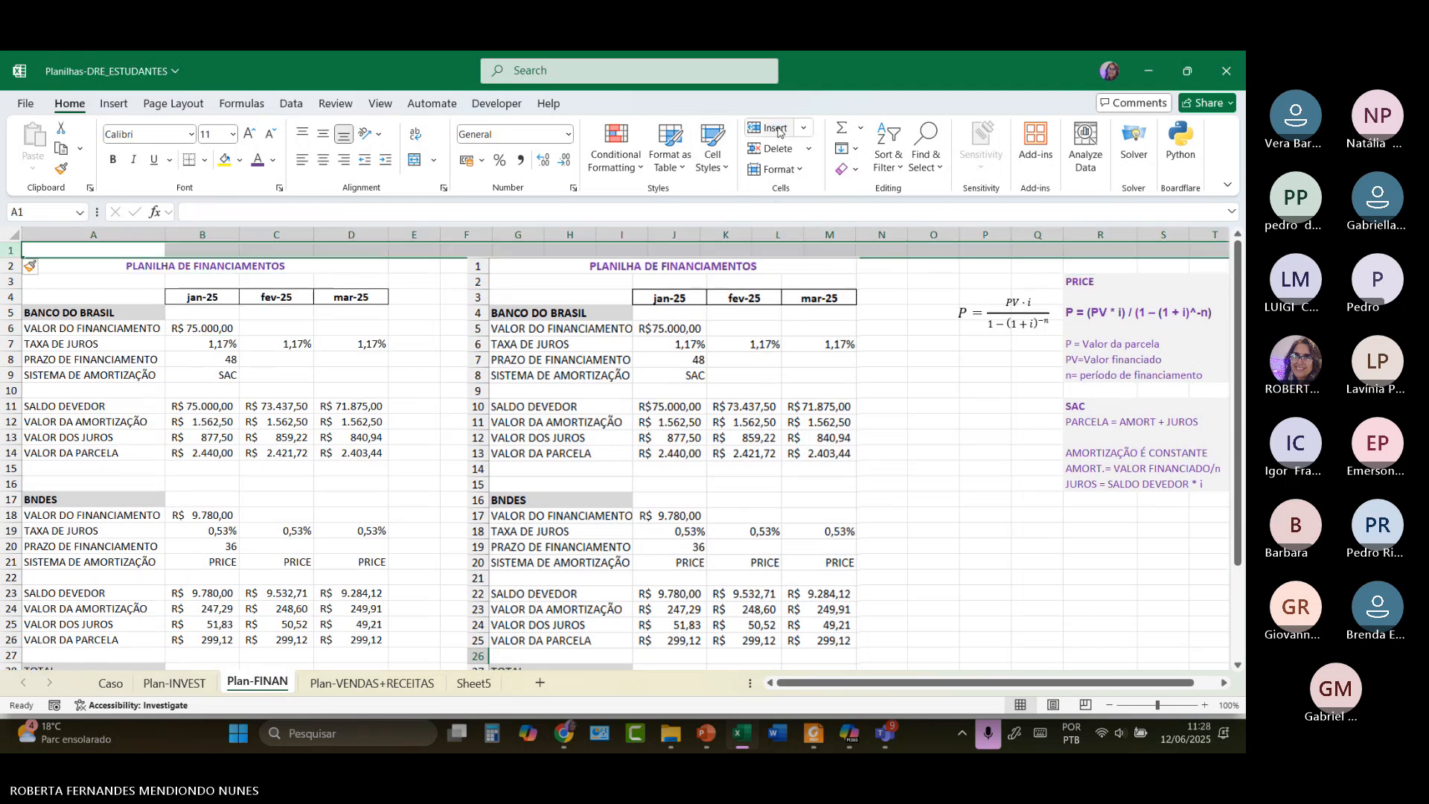
left_click(774, 128)
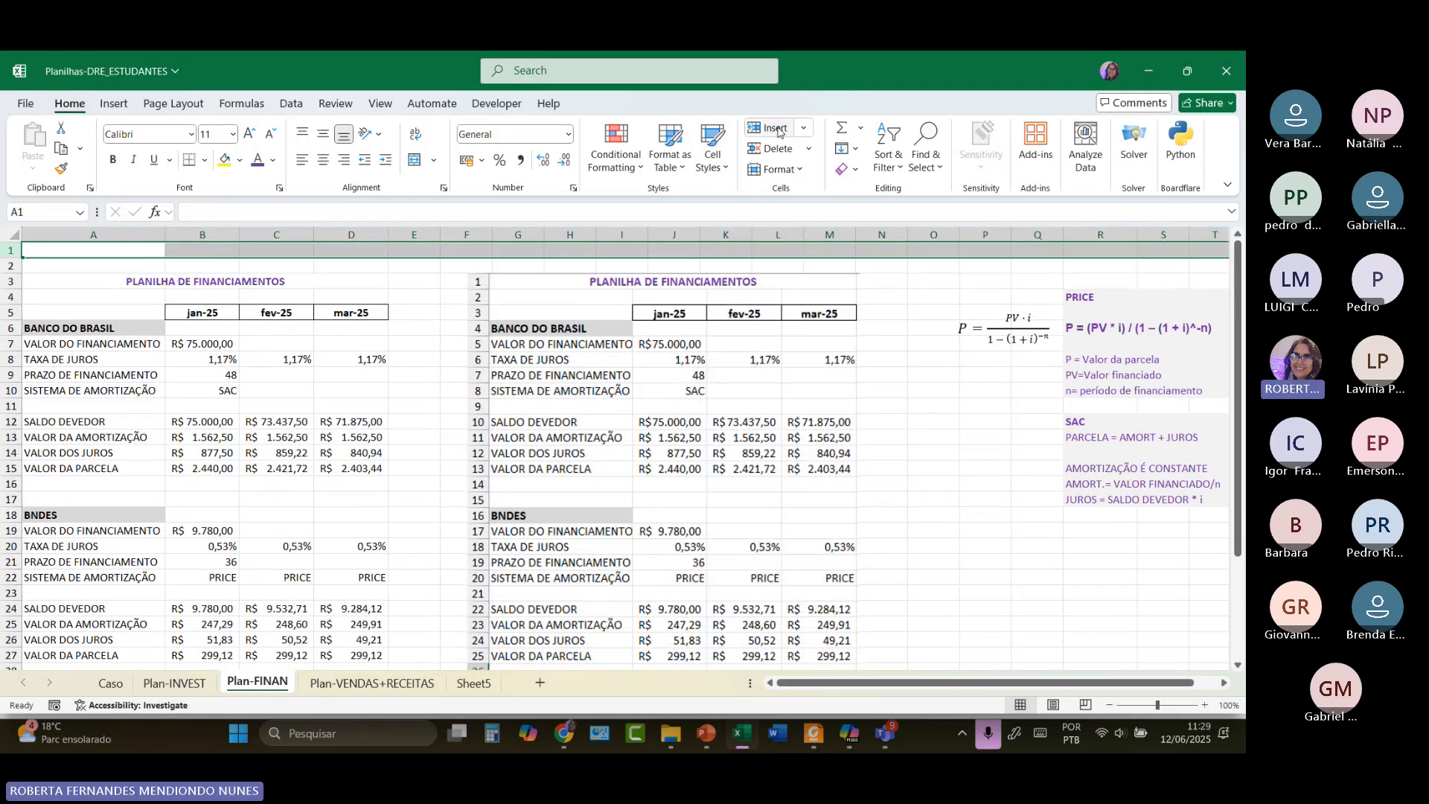
Merge and centre A1 through S1 and enter the title 'CONHECIMENTOS DE LAB. MATEMÁTICA FINANCEIRA'.
left_click(157, 251)
left_click_drag(157, 251, 1195, 253)
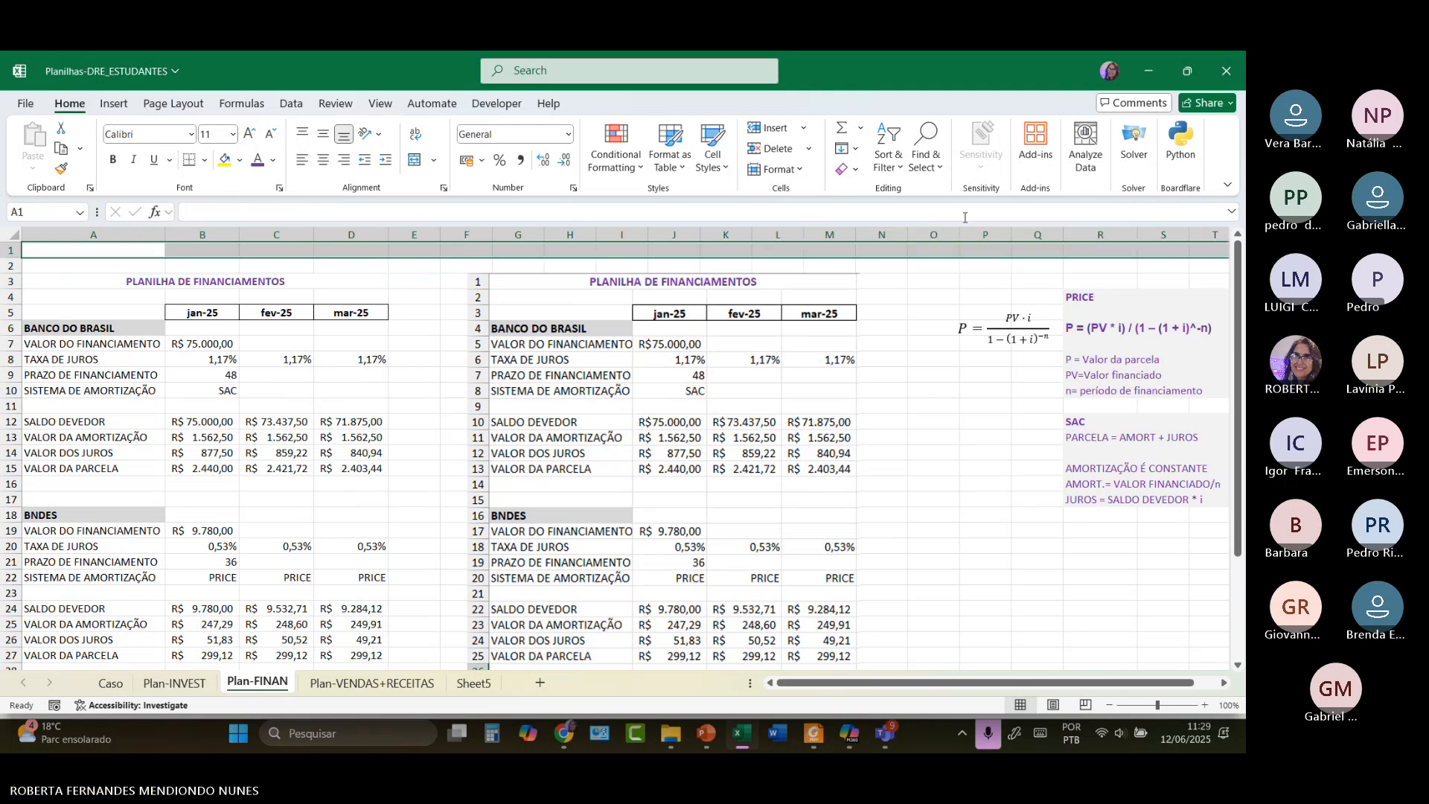
left_click(412, 160)
double_click(97, 250)
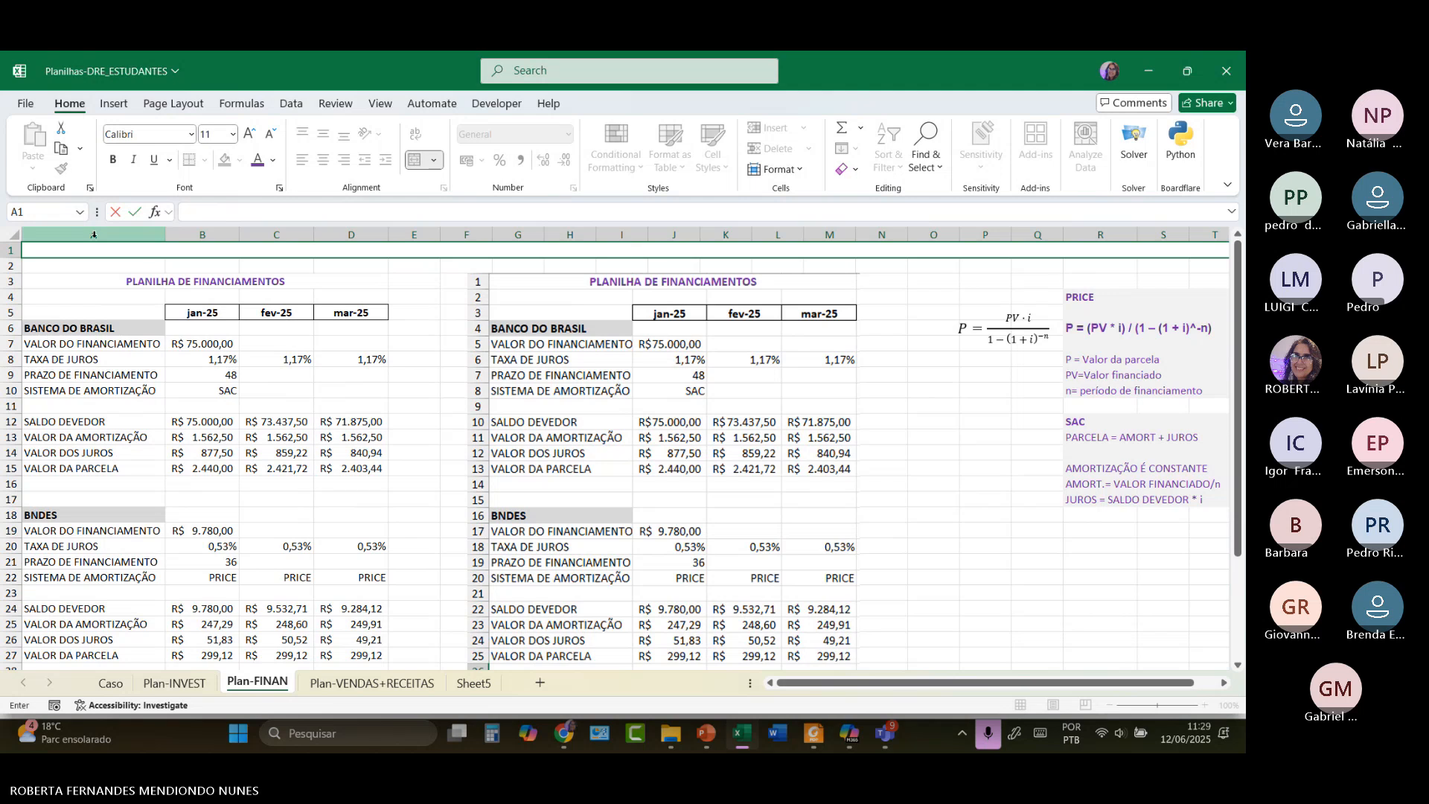
type("CONHECIMENTO")
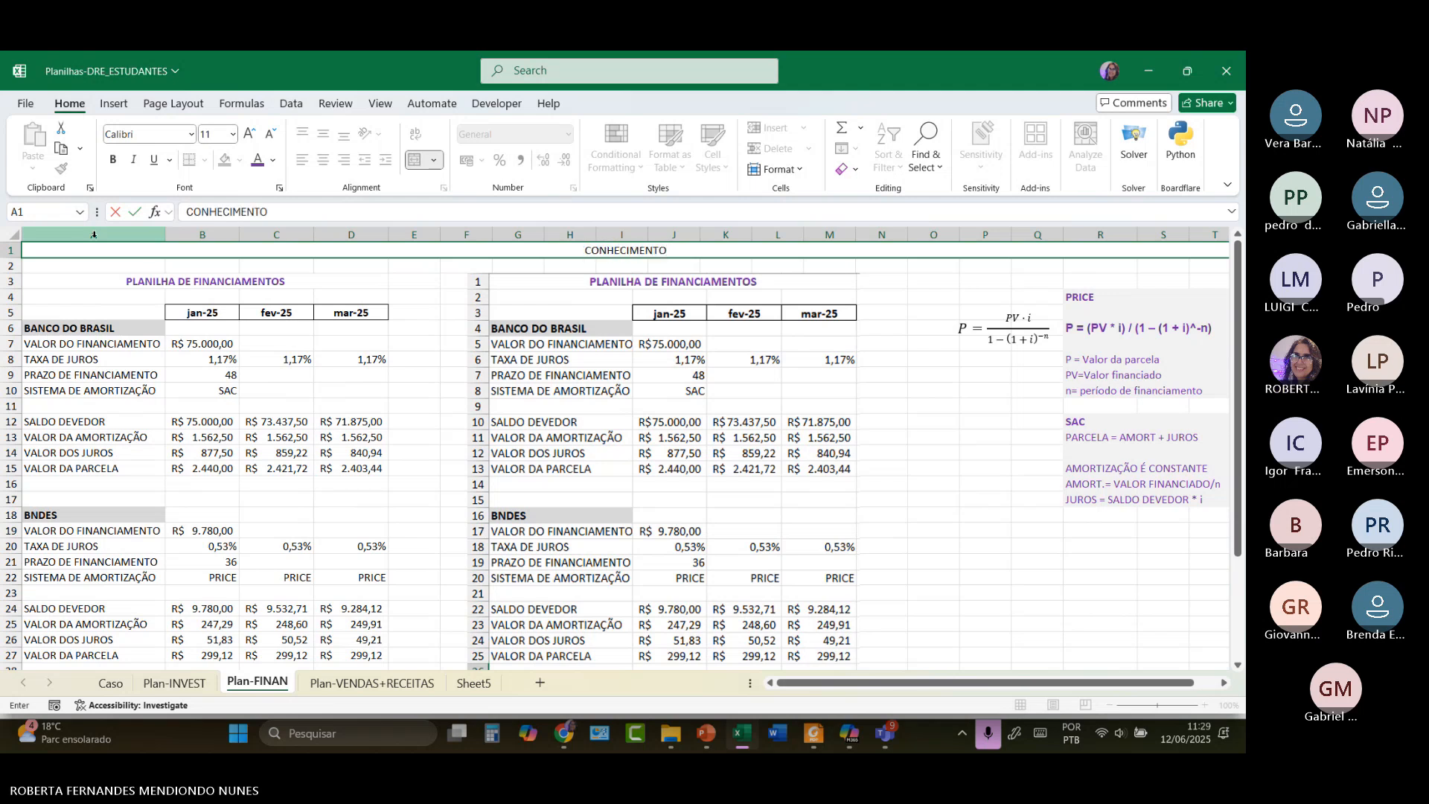
type("S DE")
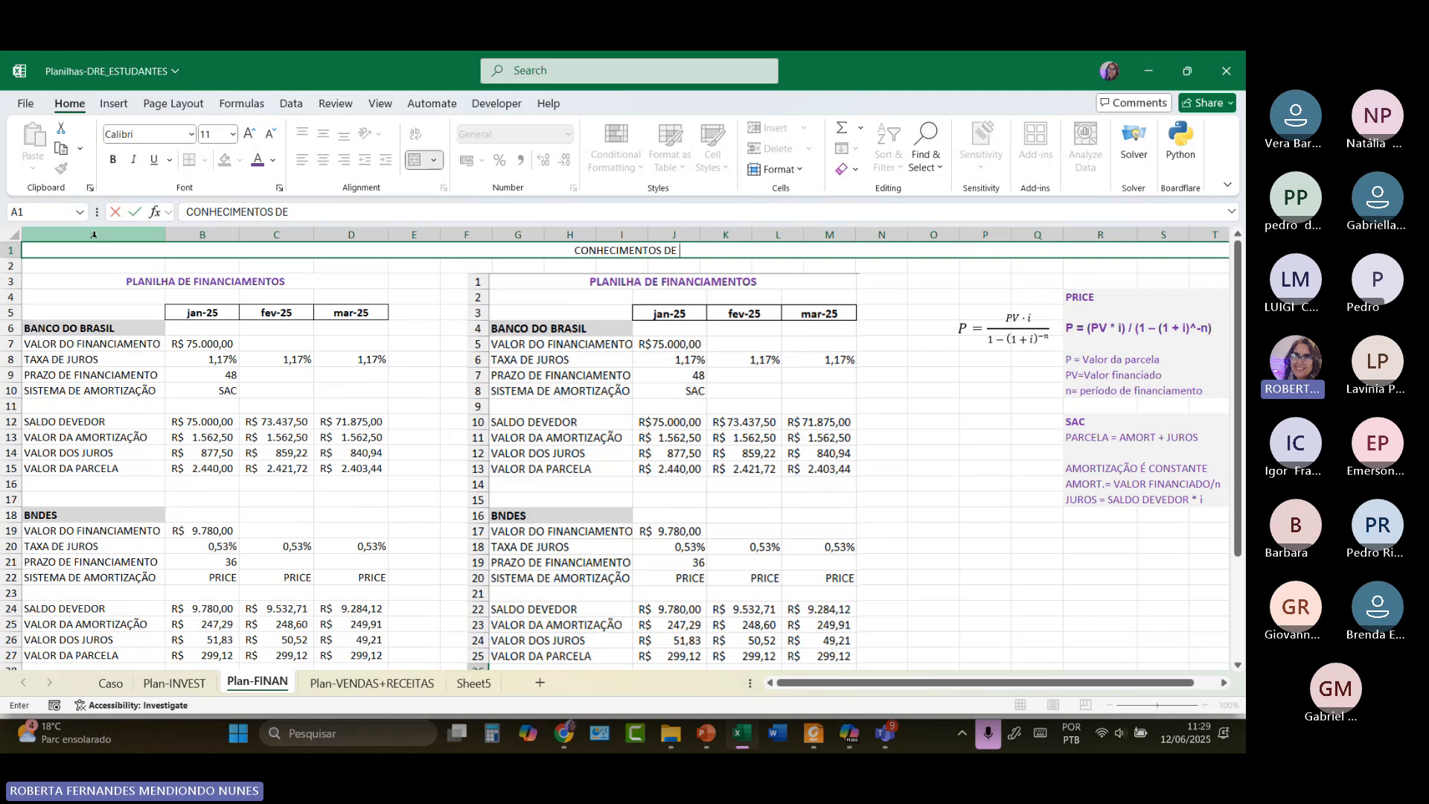
type("LAB,")
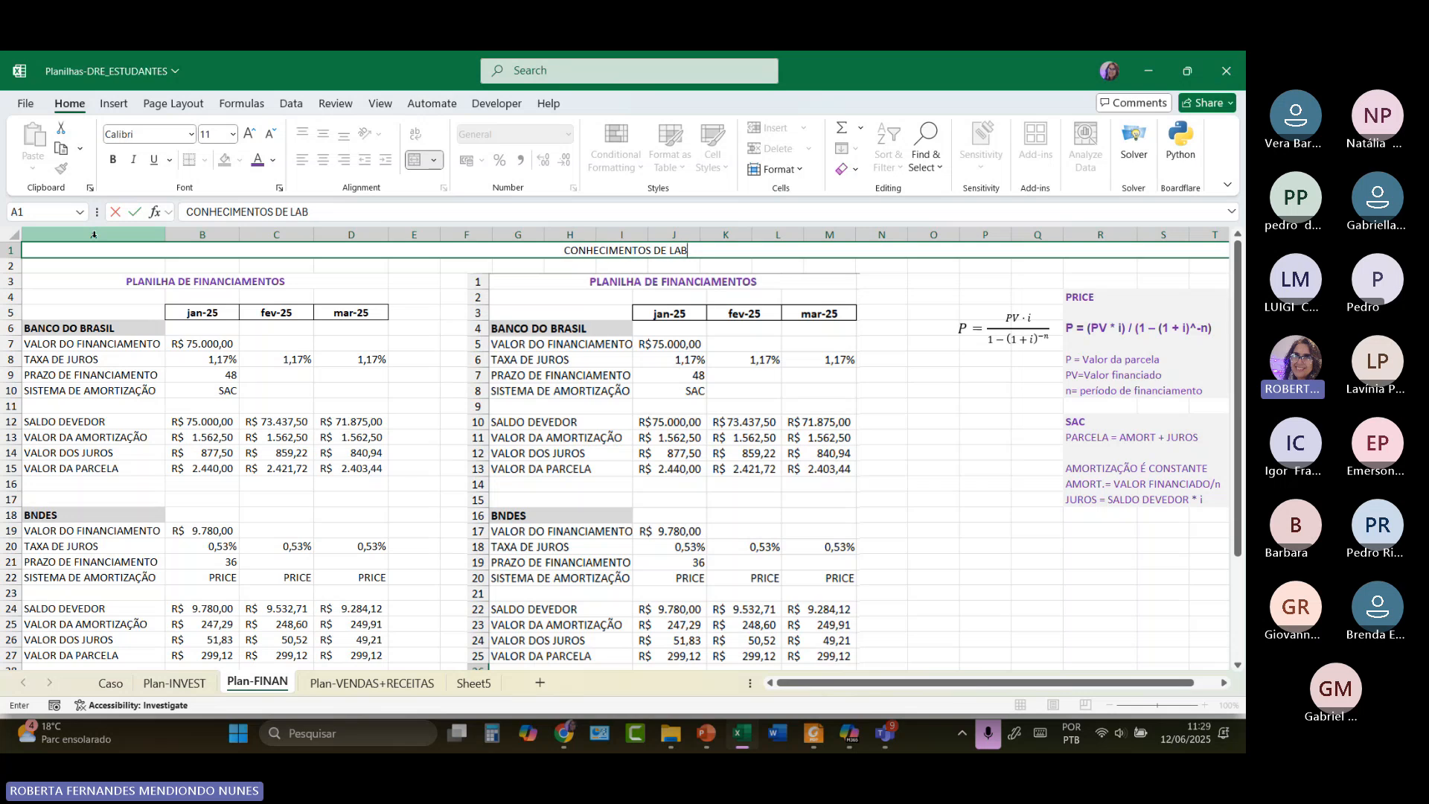
key("BackSpace")
type(". MAT")
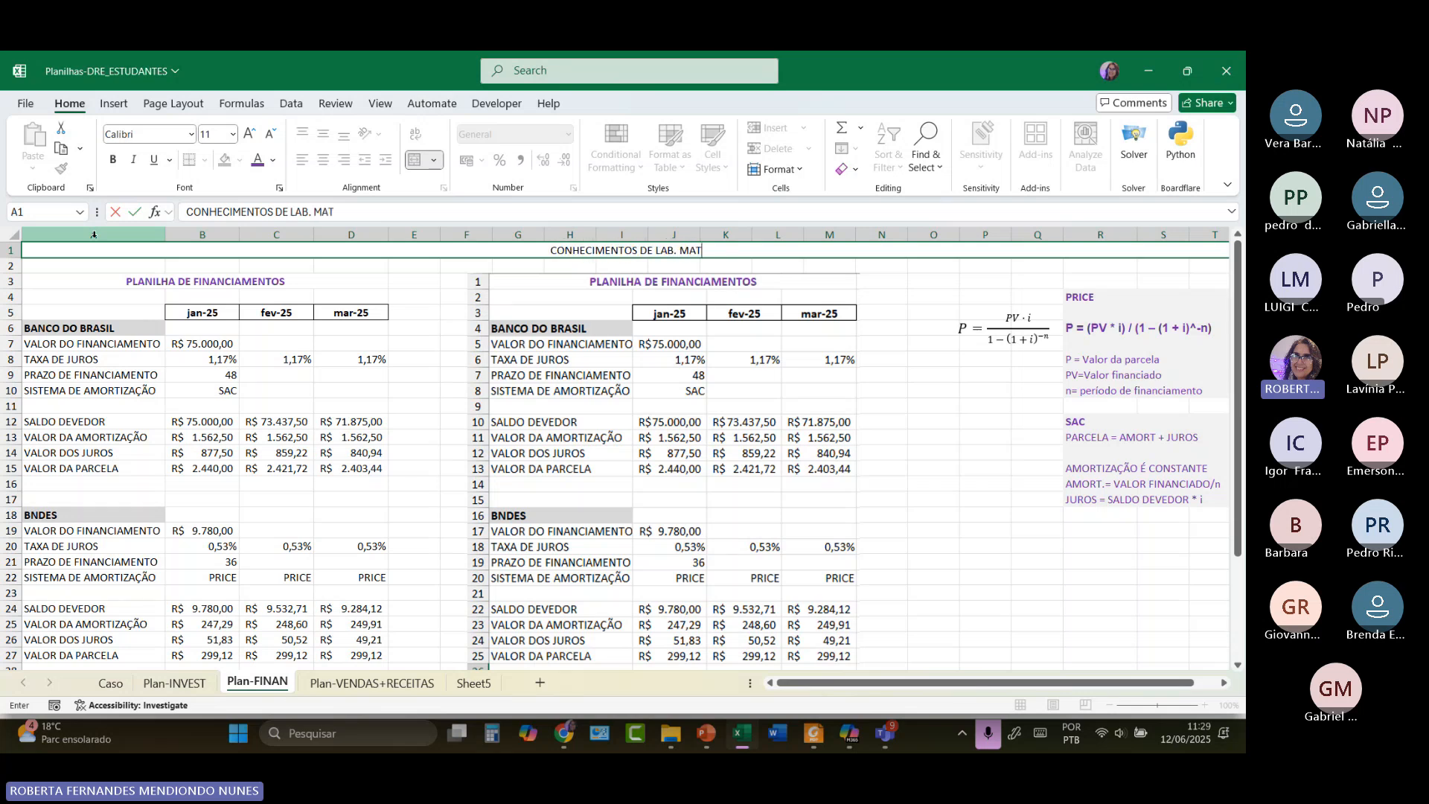
type("EMÁTICA FINANCEIRA")
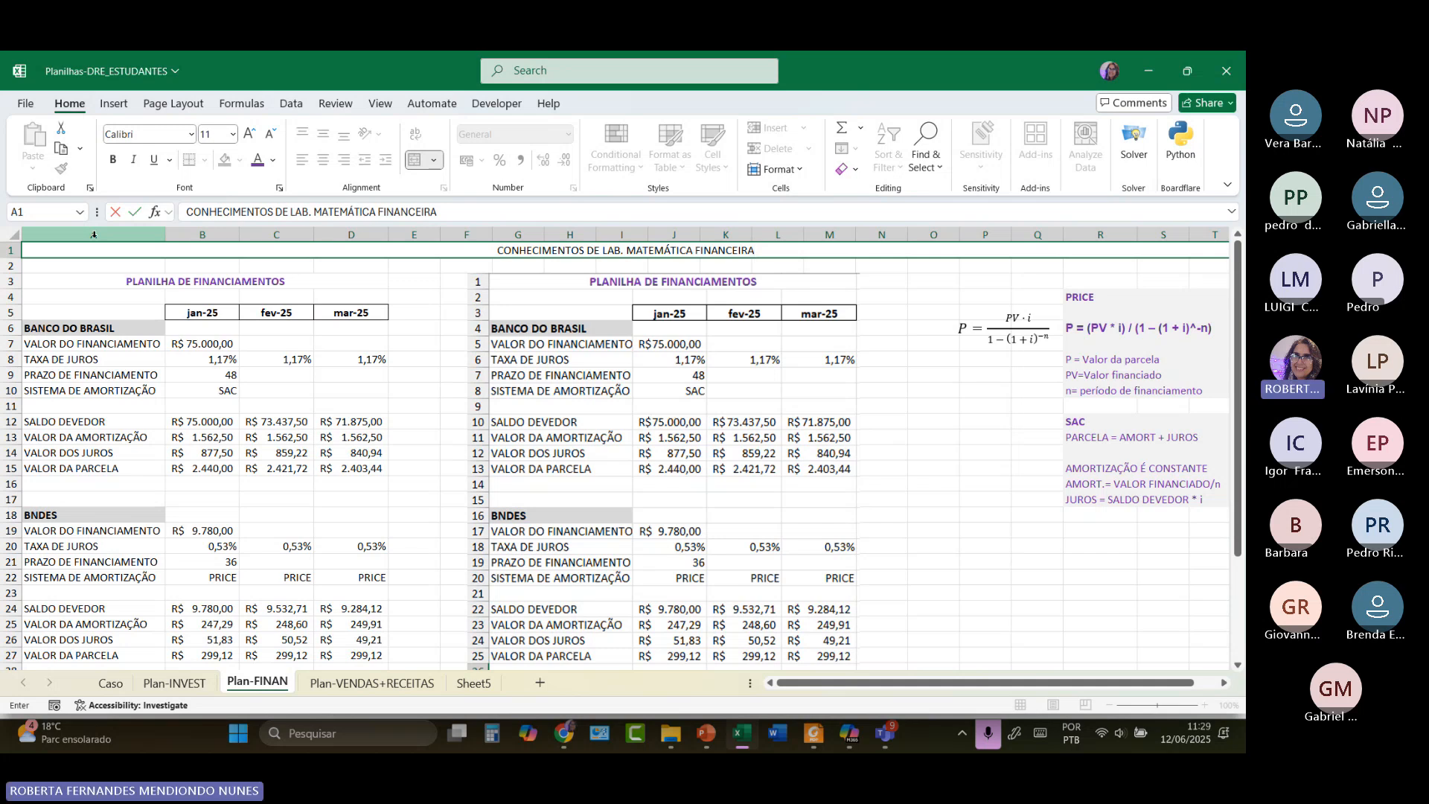
left_click(238, 402)
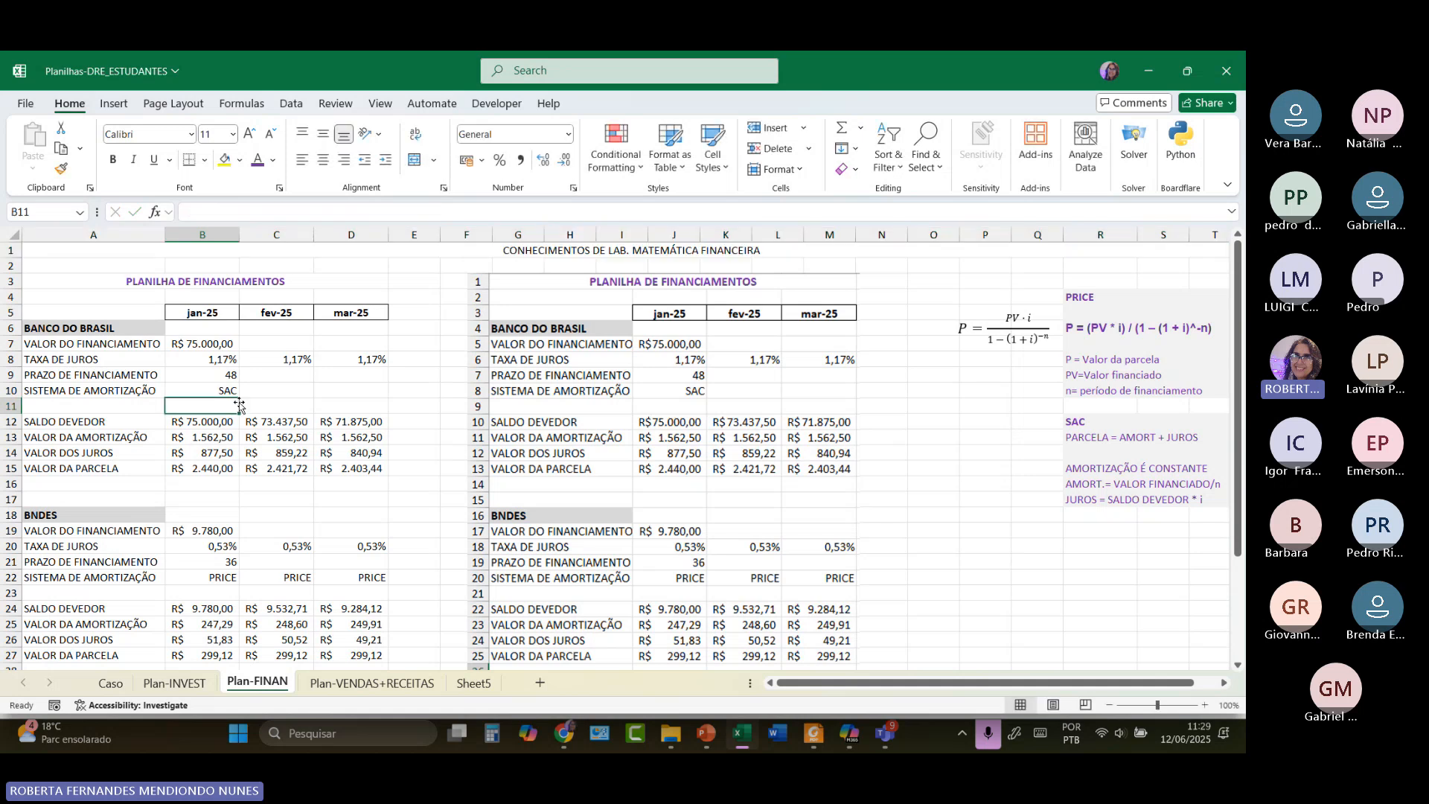
Enter =(1,017)^12 in E8 beside the 1,17% rate, giving 1,224197.
left_click(220, 360)
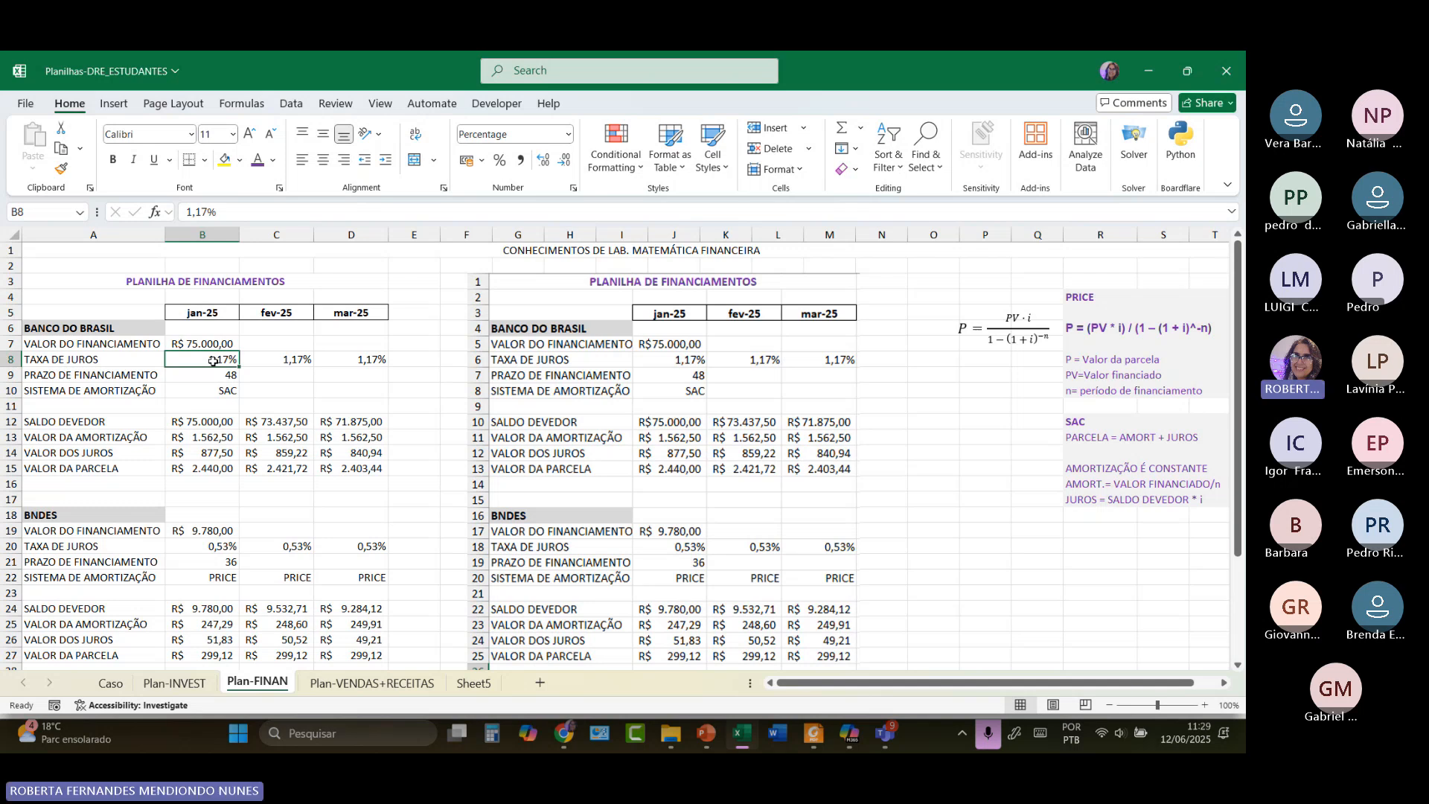
left_click(418, 359)
double_click(419, 359)
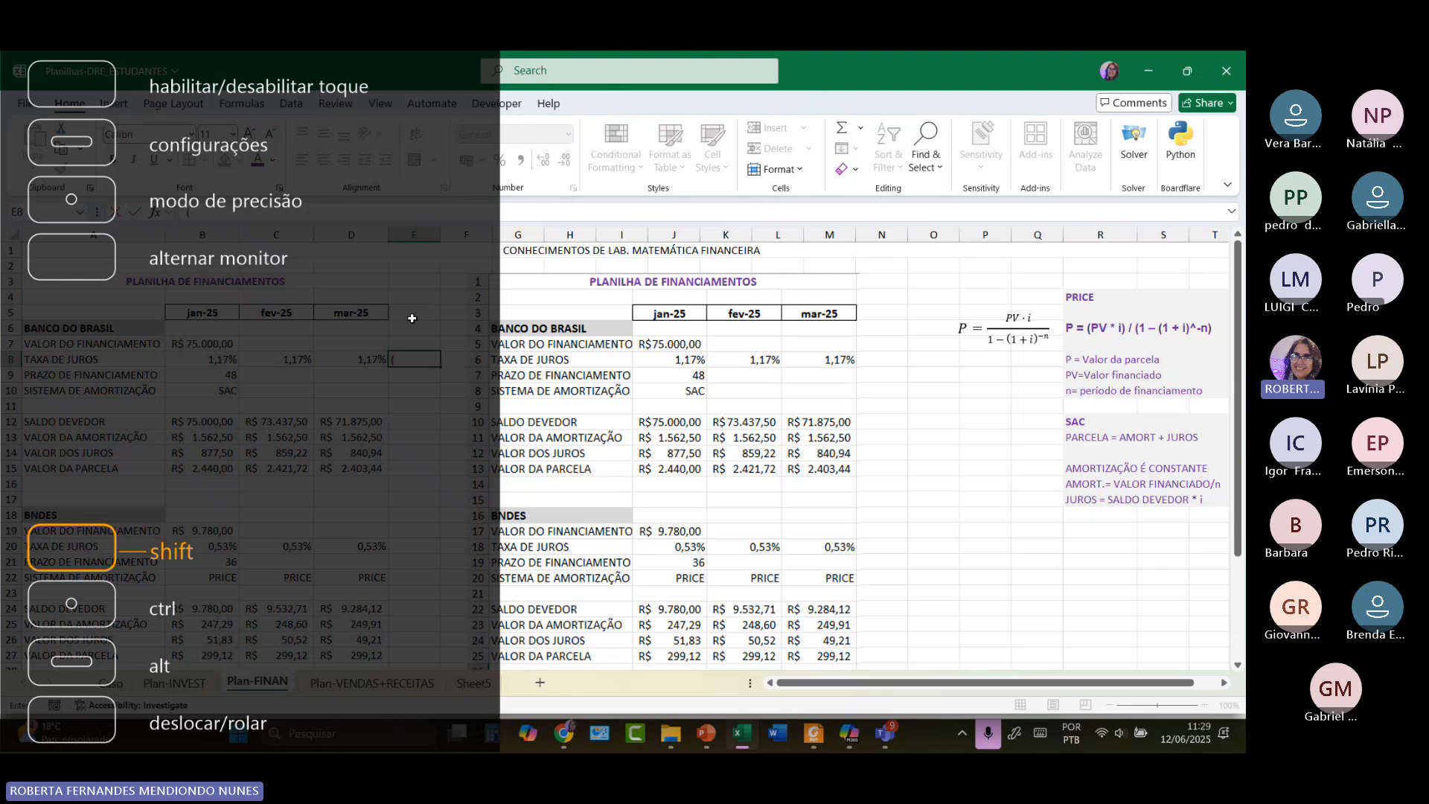
type("(")
left_click(911, 402)
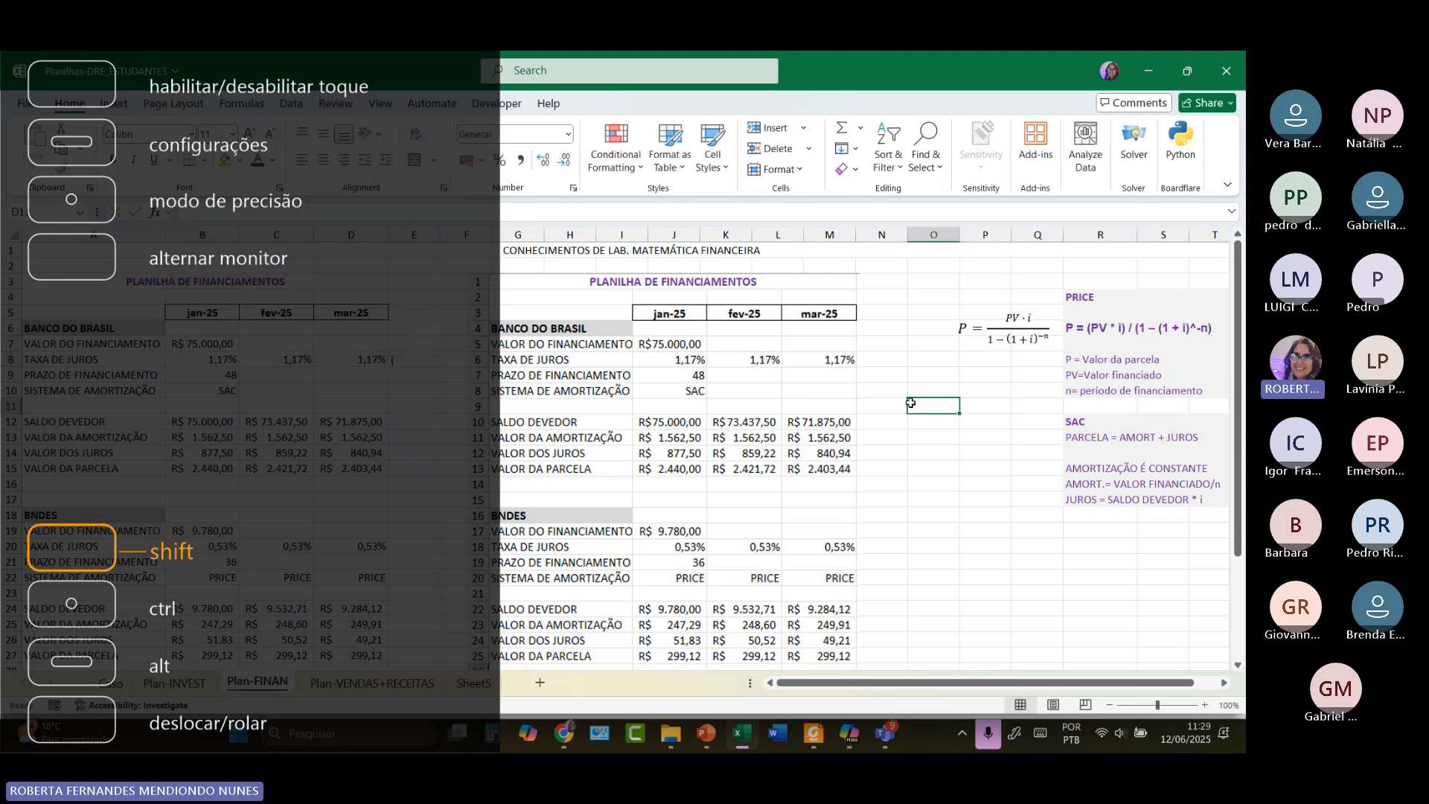
double_click(922, 402)
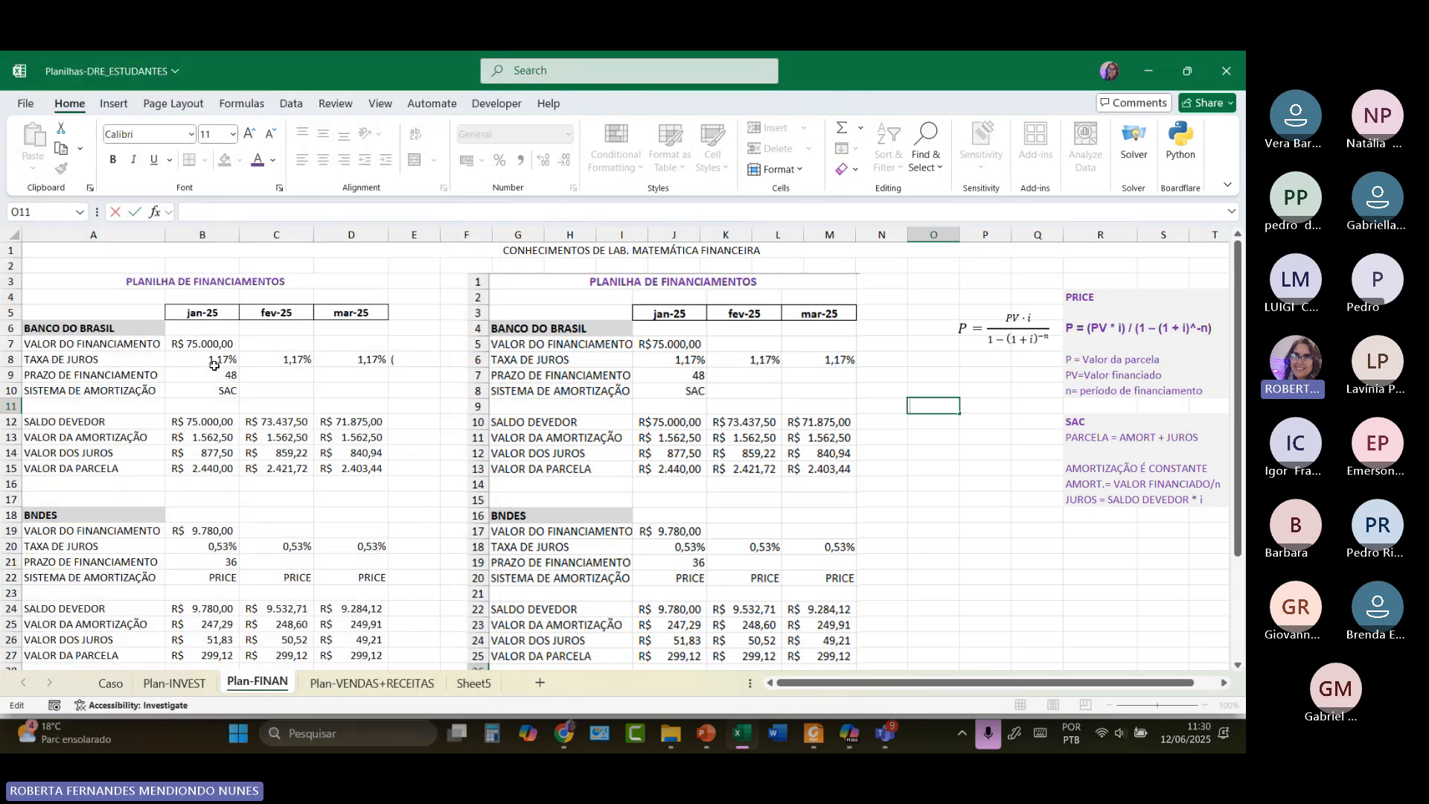
left_click(417, 358)
type("=")
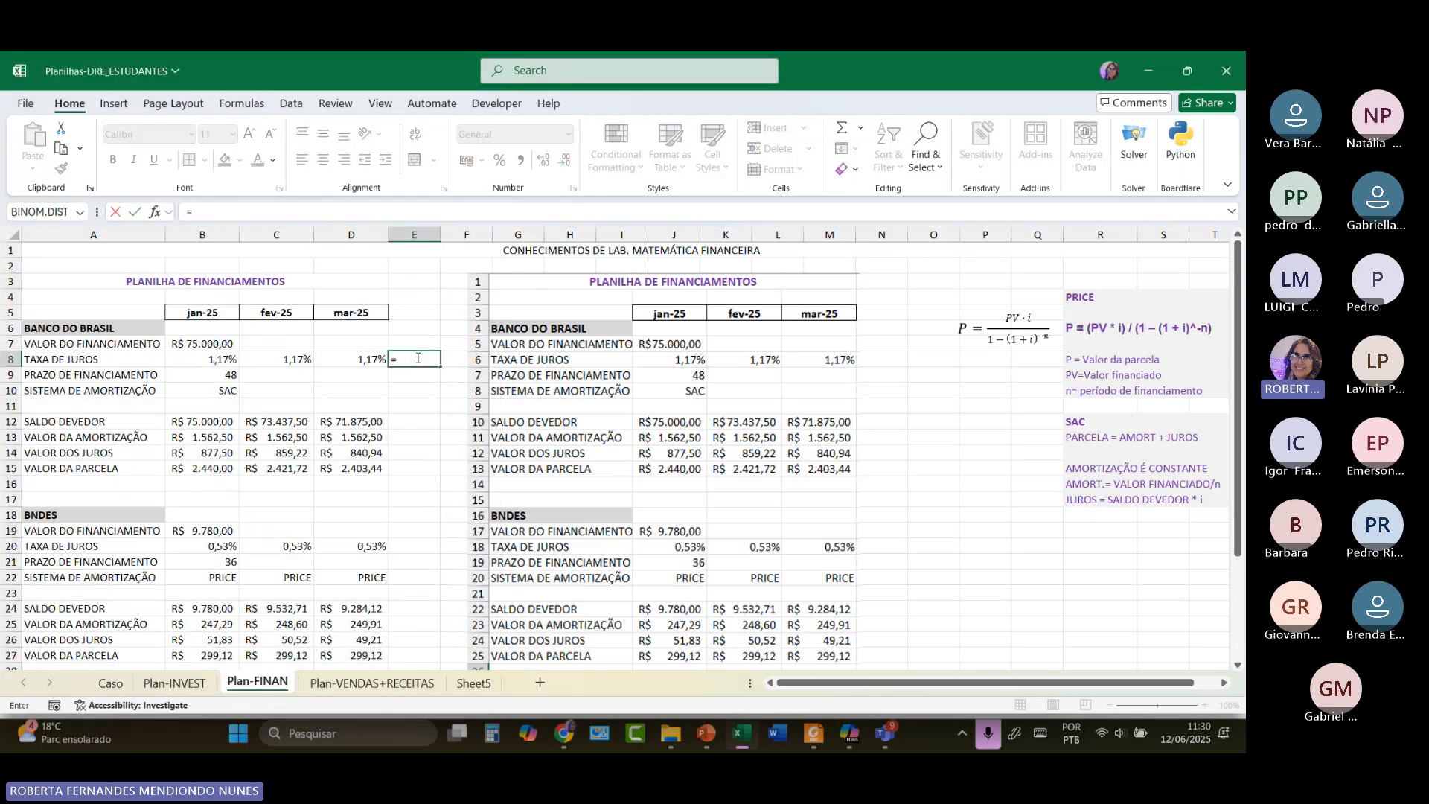
type("(")
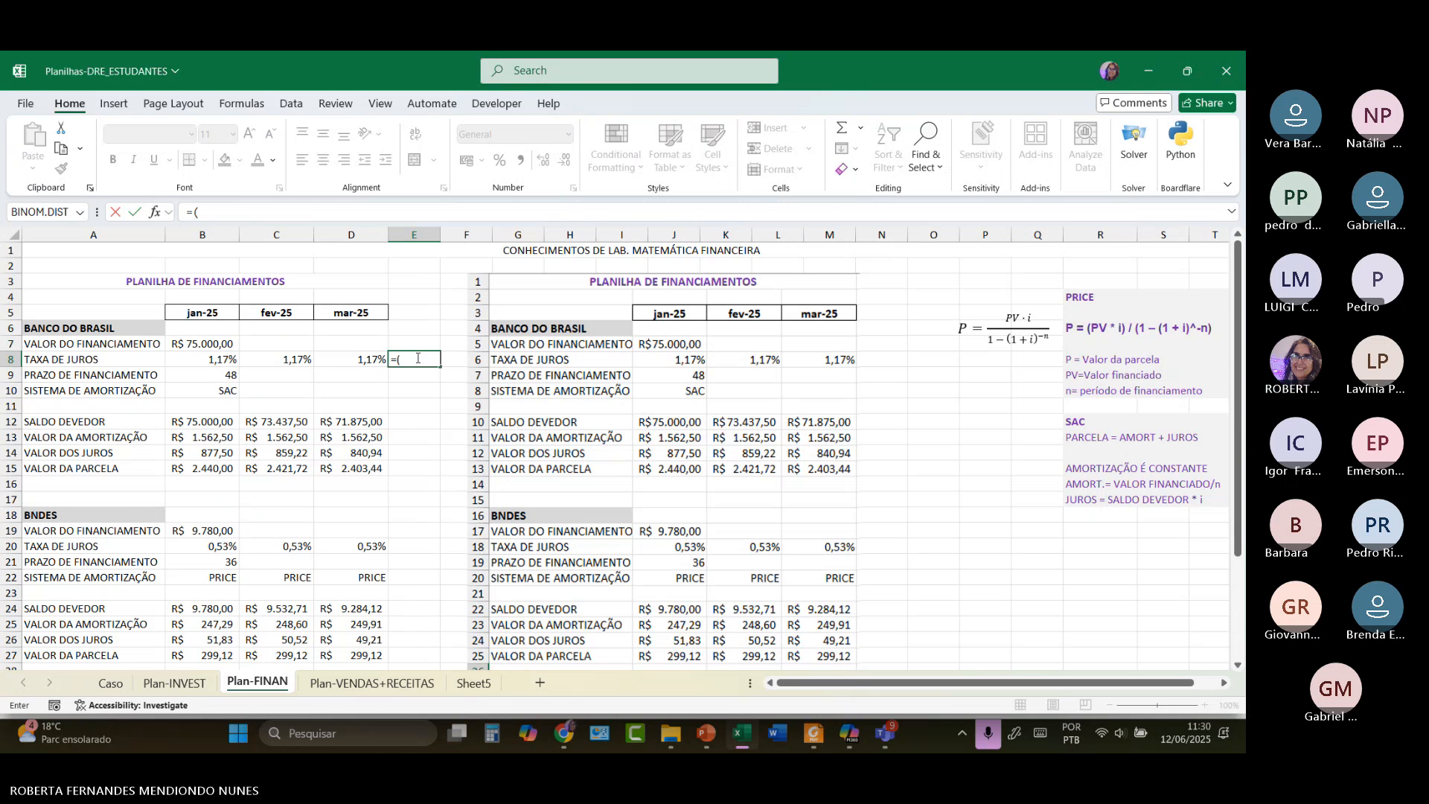
type("1,017")
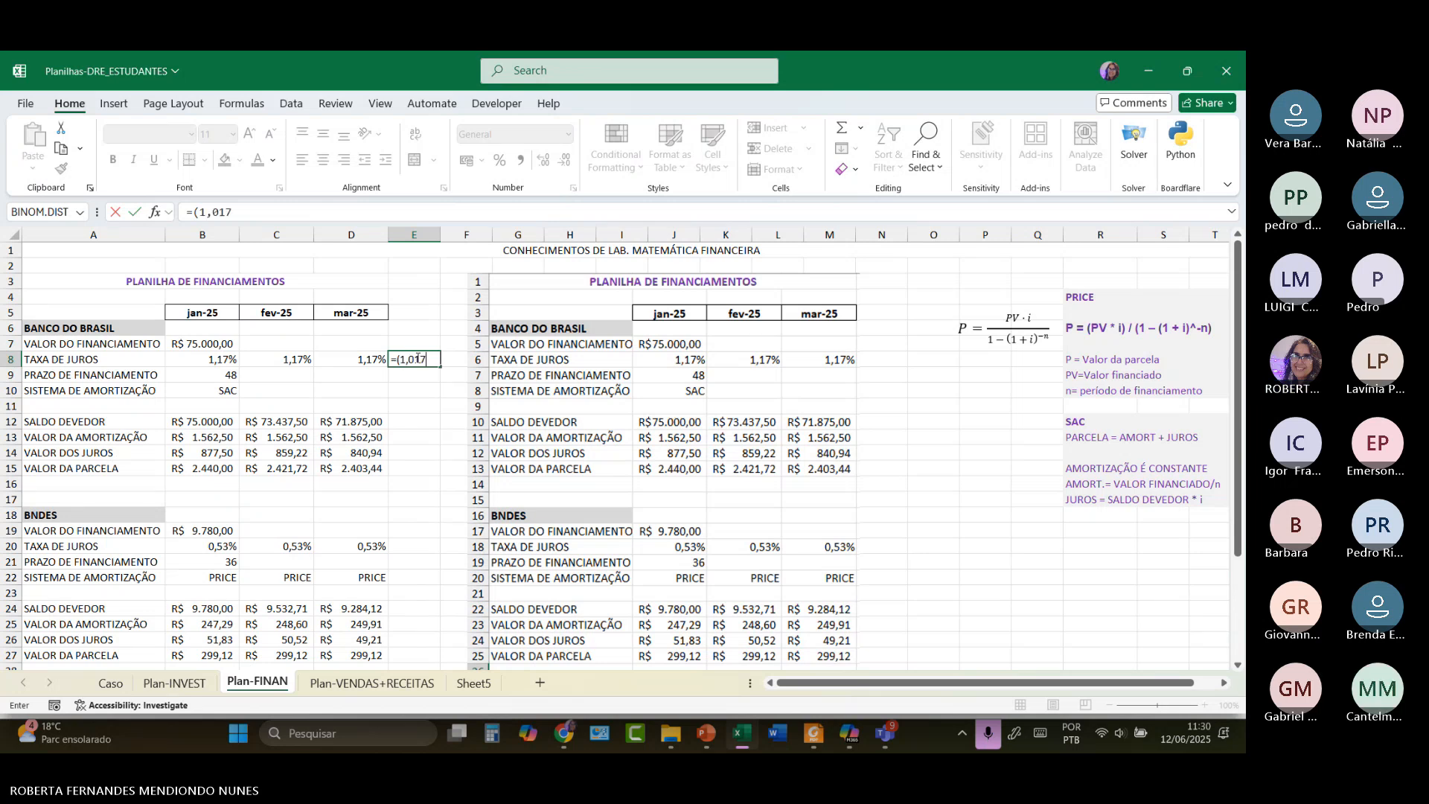
type(")^12")
key("Return")
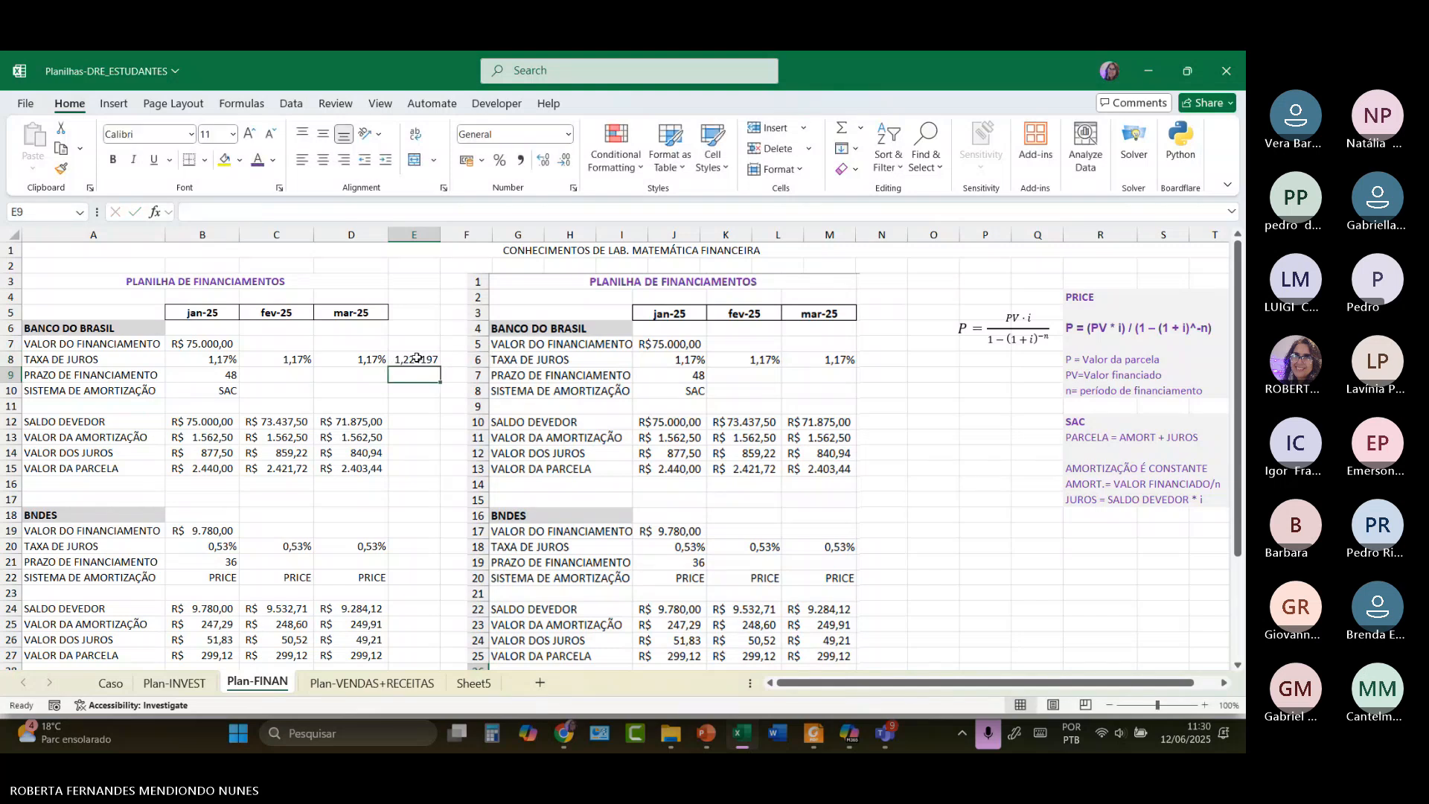
left_click(417, 358)
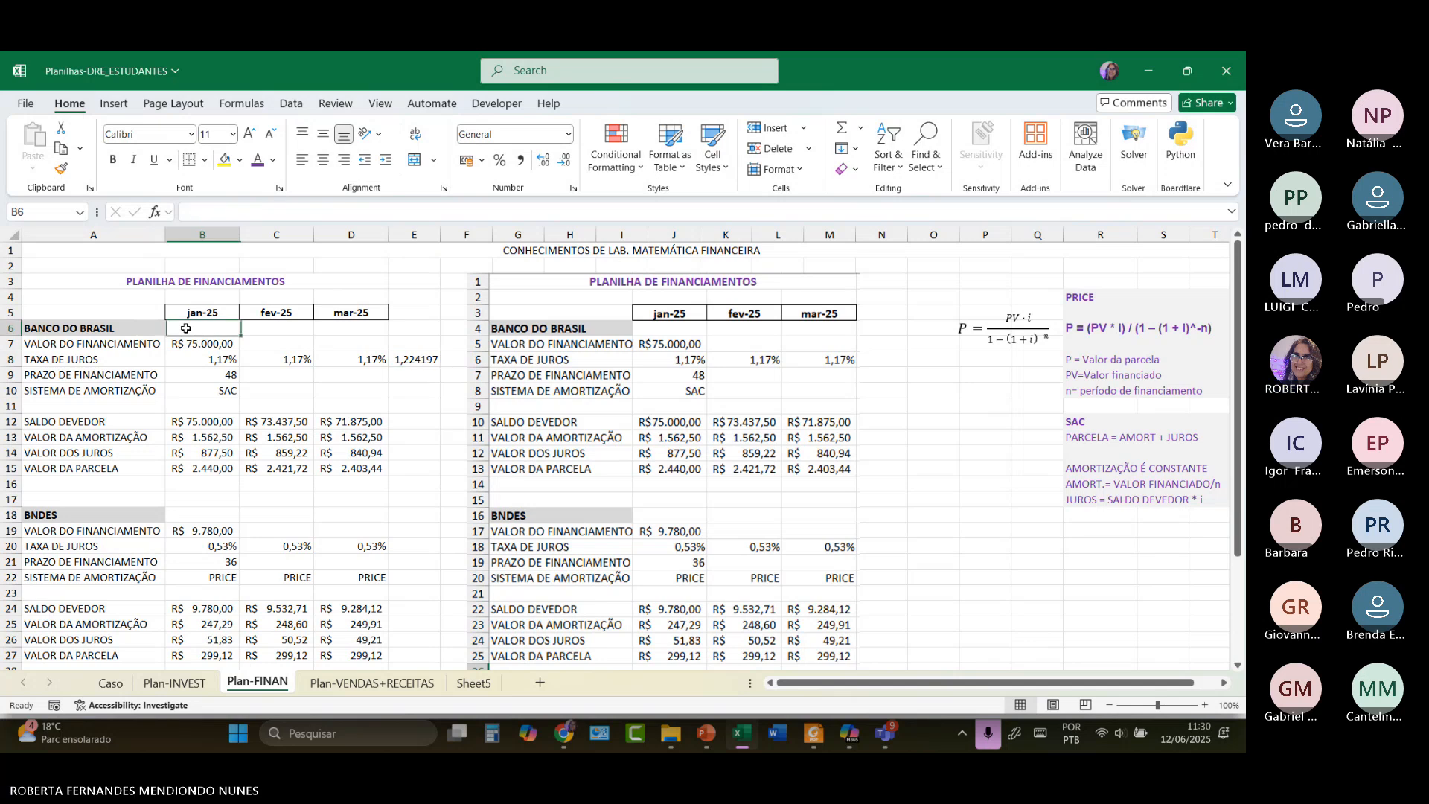
Label E6 'JUROS 22%aa', clear the E8 formula, and widen column E.
left_click(397, 327)
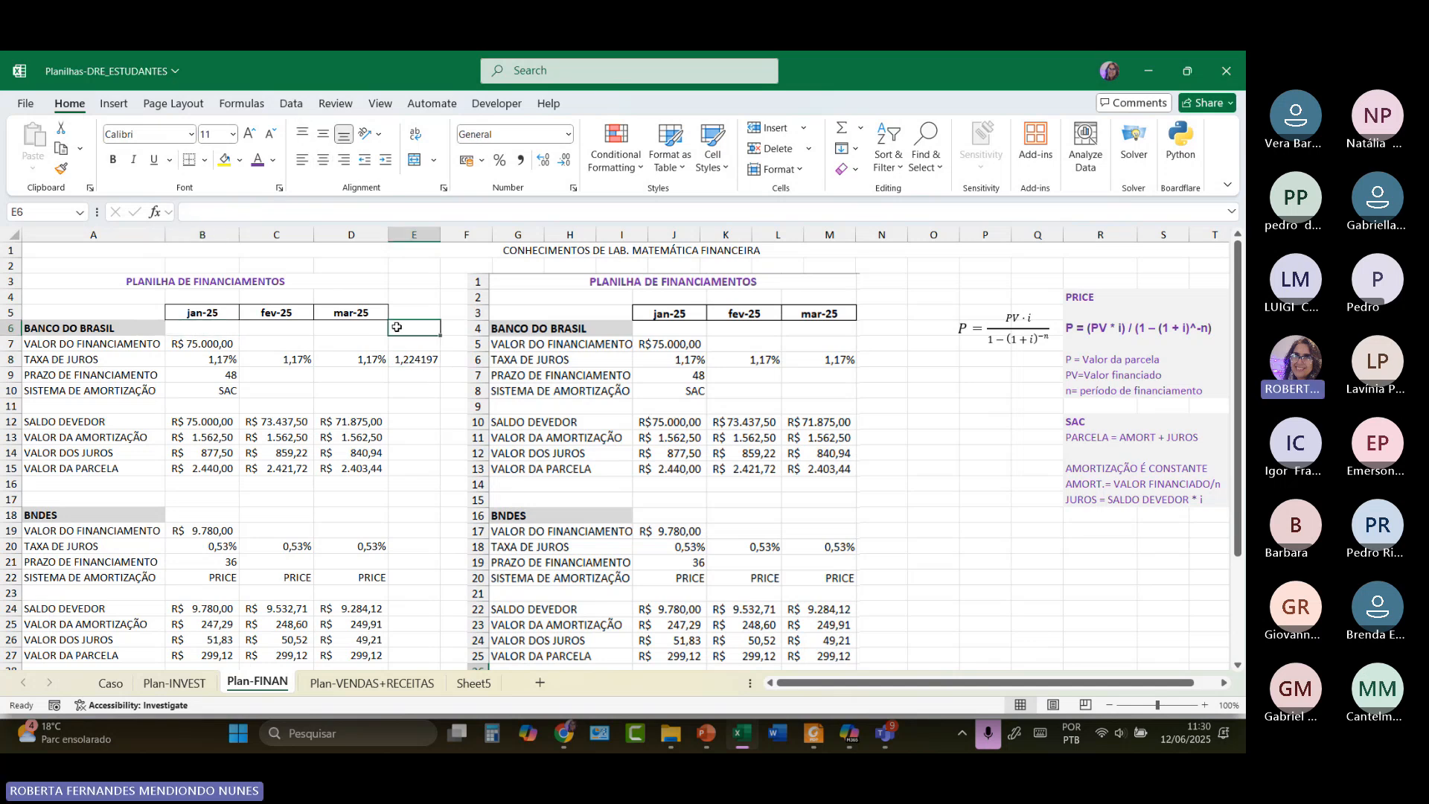
type("JURO")
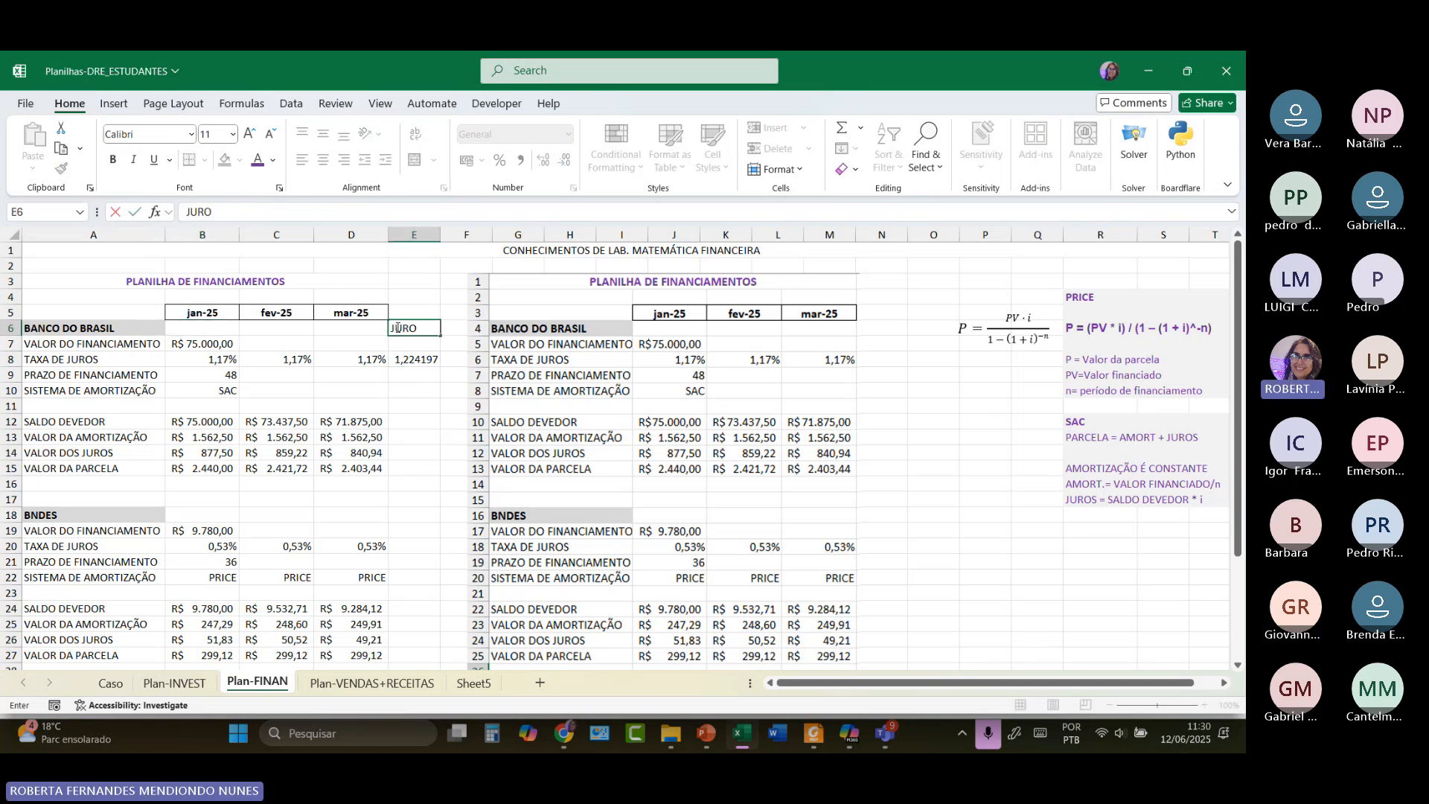
type("S 22%AA")
key("BackSpace")
key("BackSpace")
key("Caps_Lock")
type("aa")
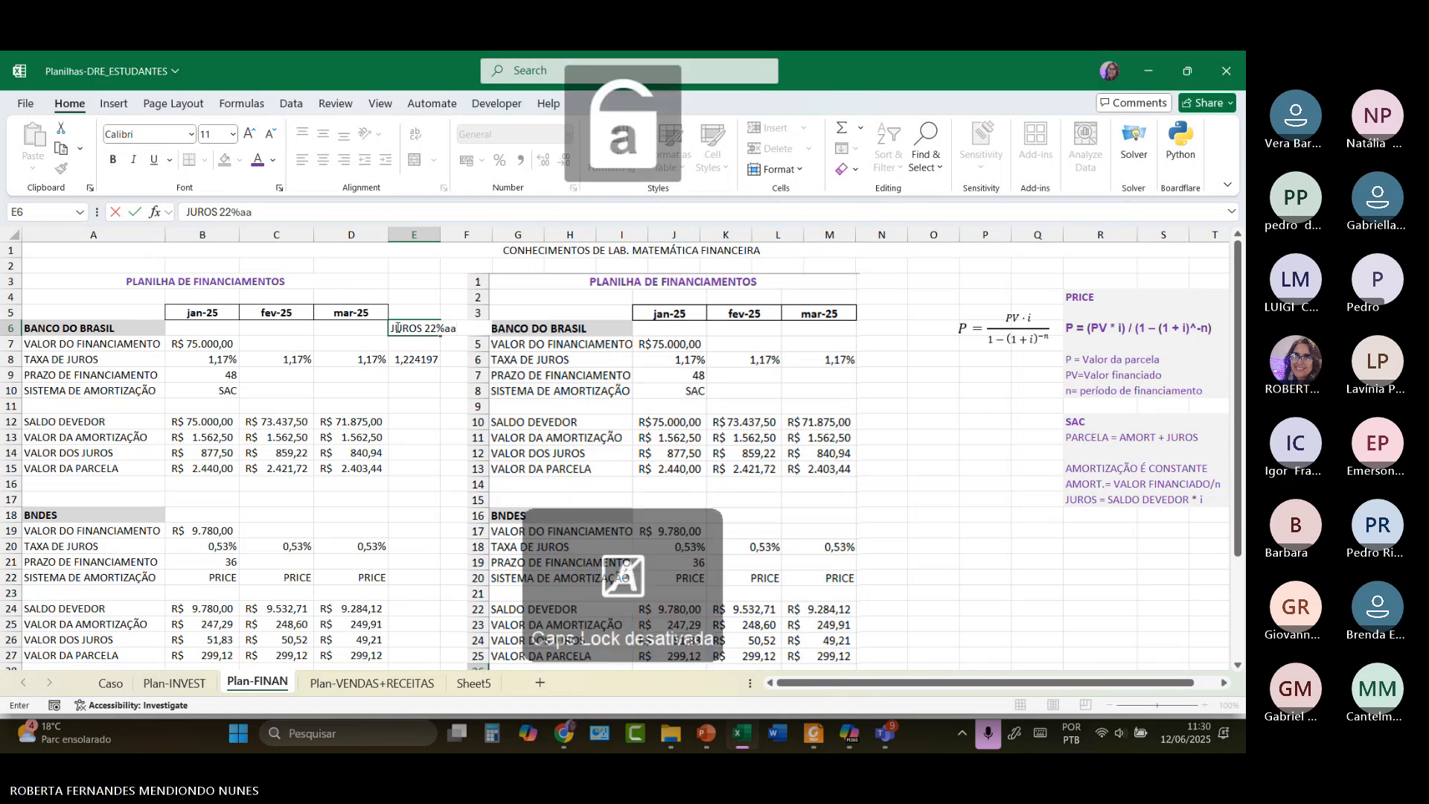
left_click(420, 361)
key("Delete")
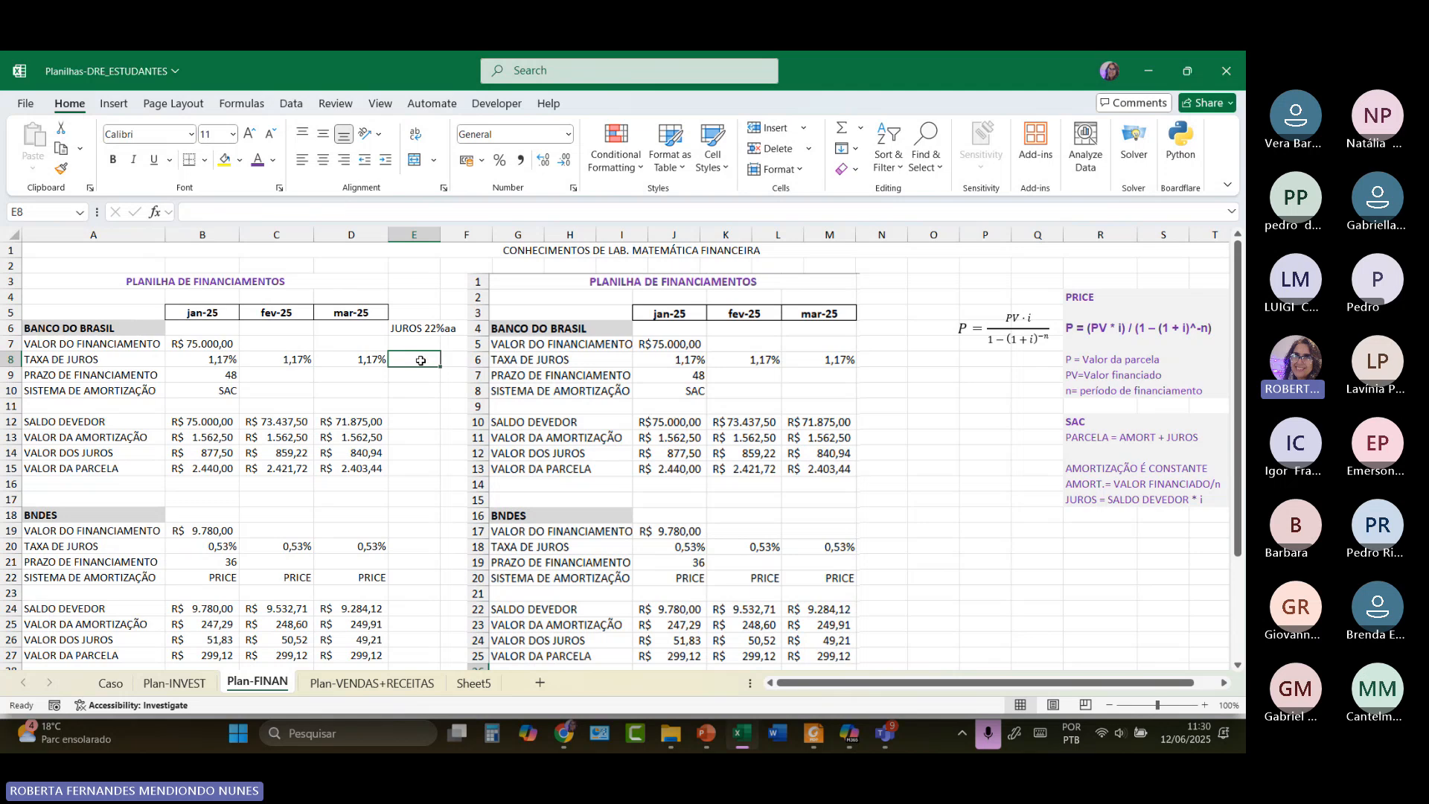
left_click_drag(444, 235, 471, 235)
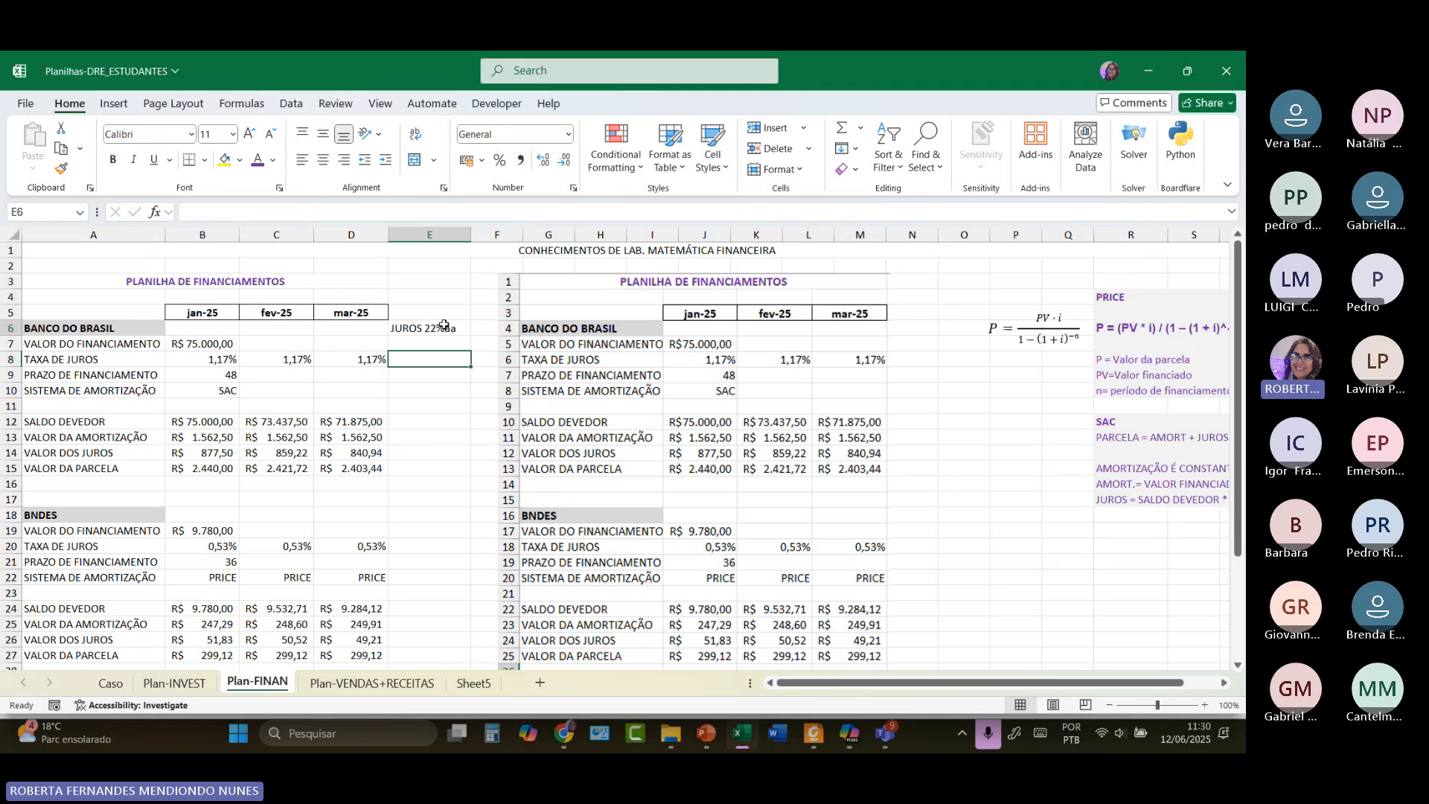
left_click(444, 326)
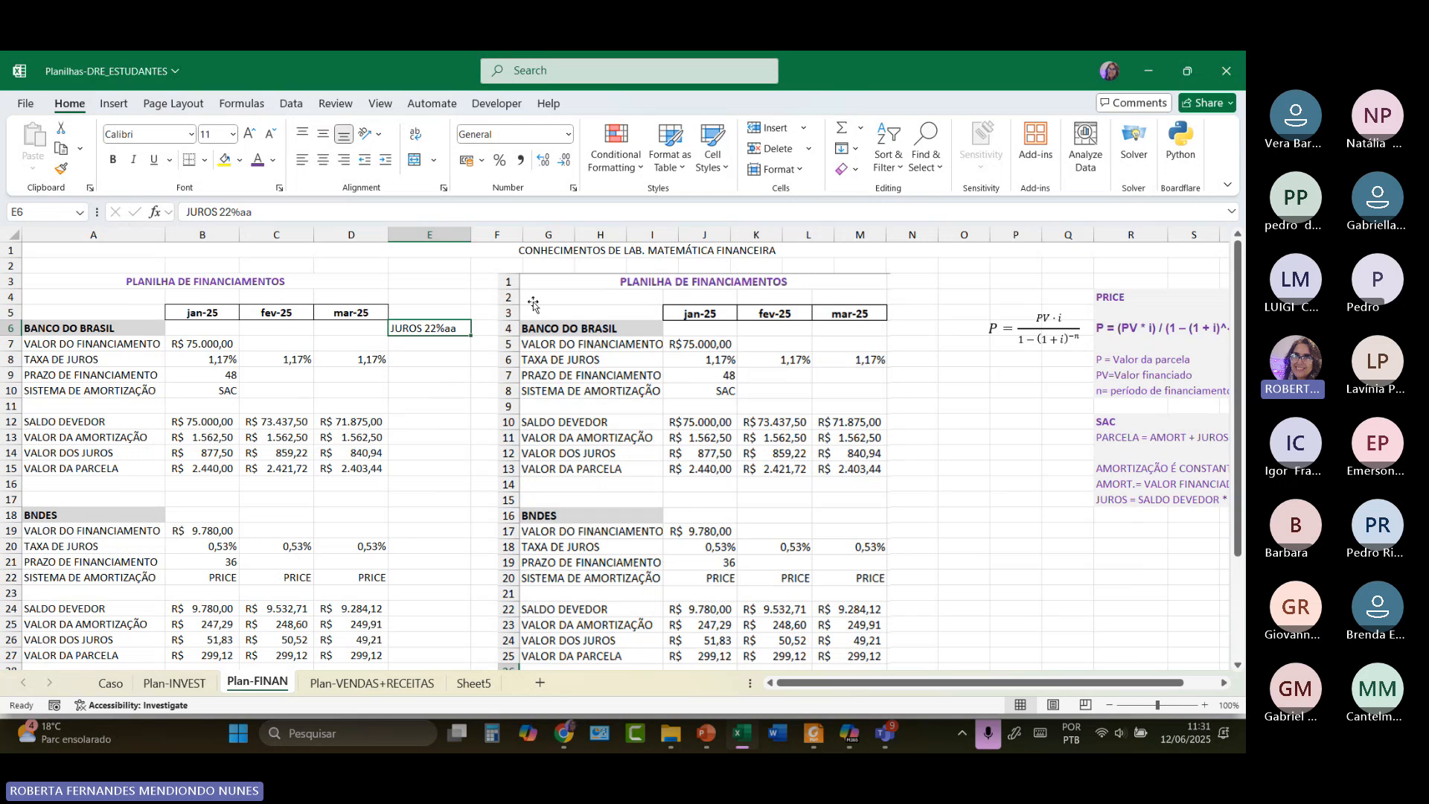
Enter 'taxas equivalentes' in E5 and widen column E slightly more.
left_click(436, 312)
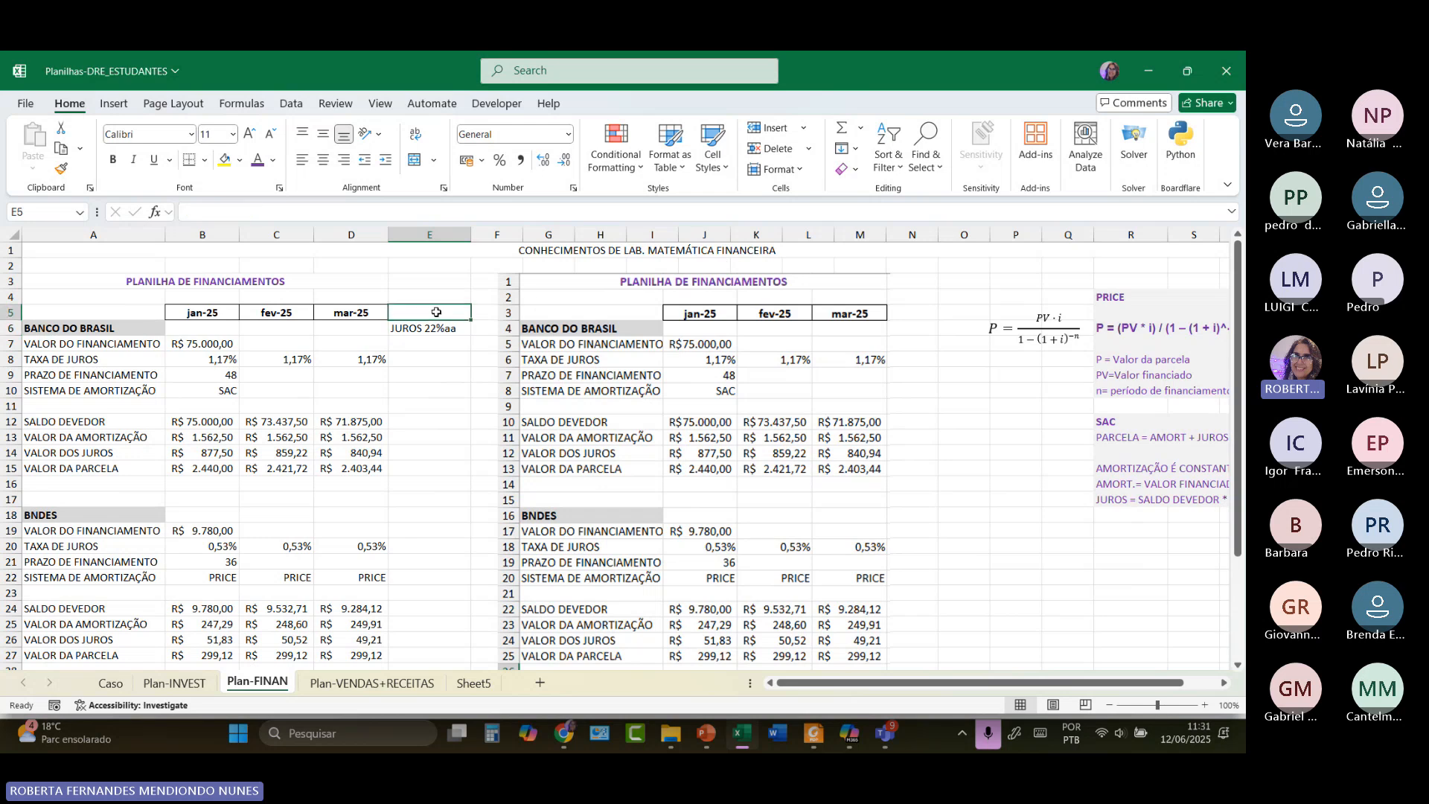
type("taxas equ")
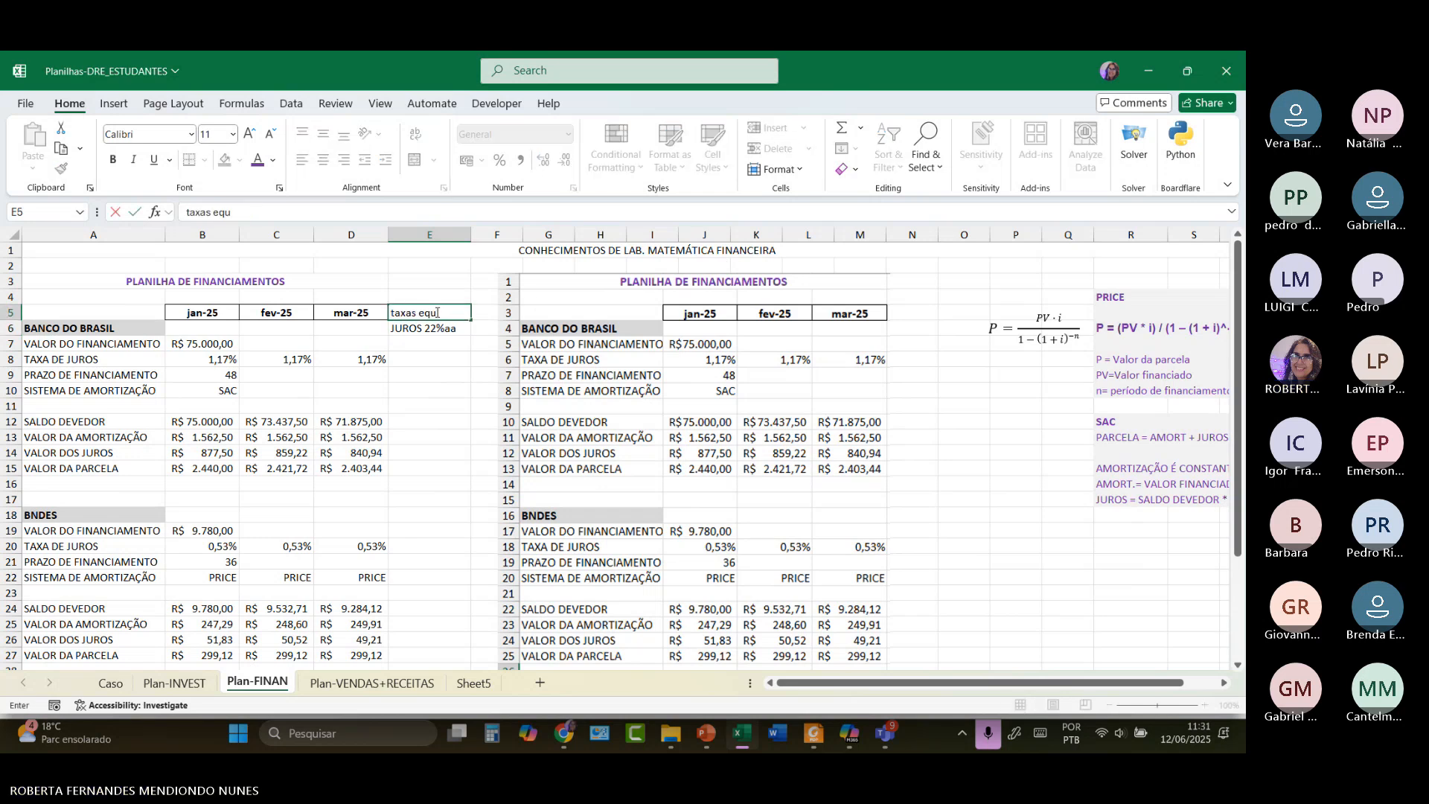
type("ivalentes")
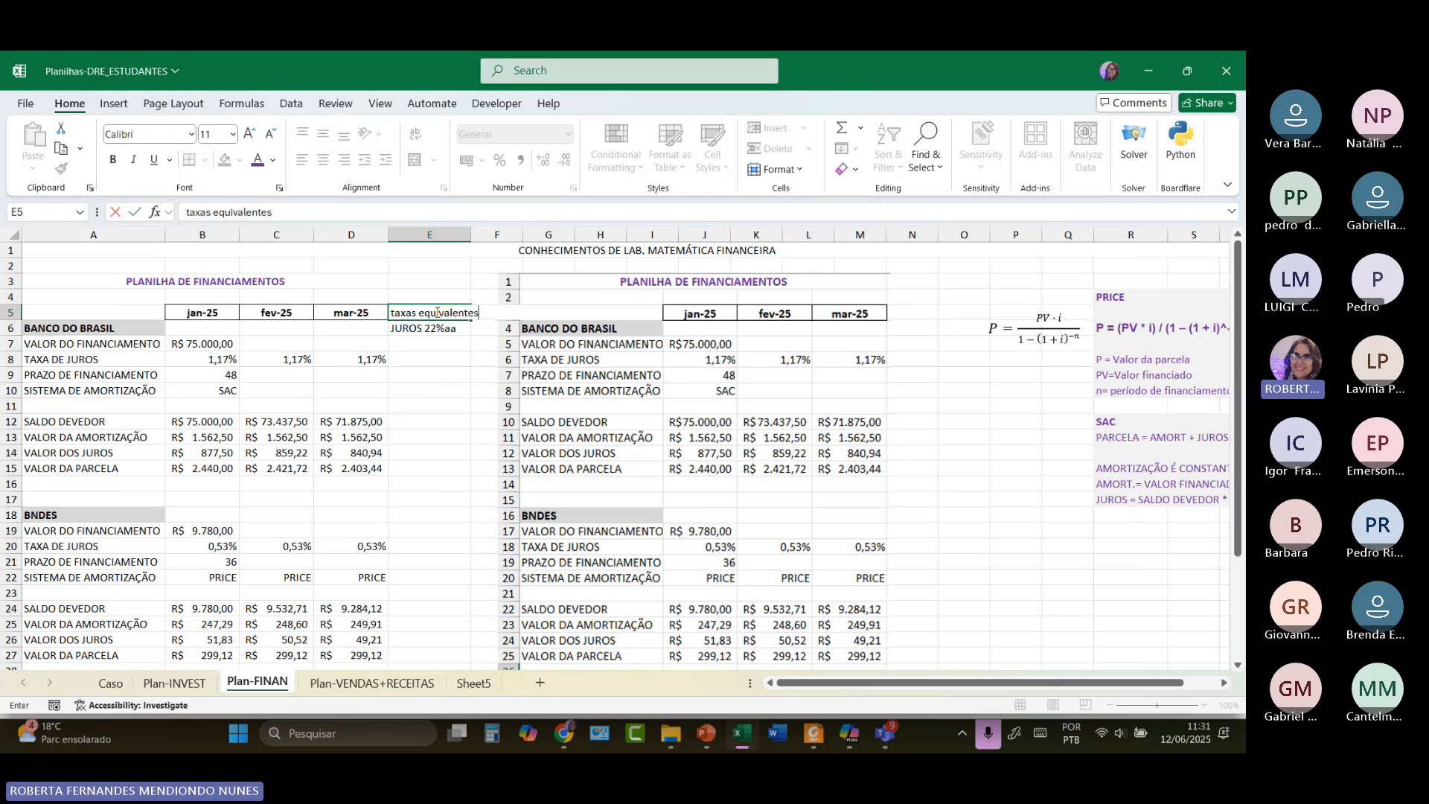
left_click(456, 335)
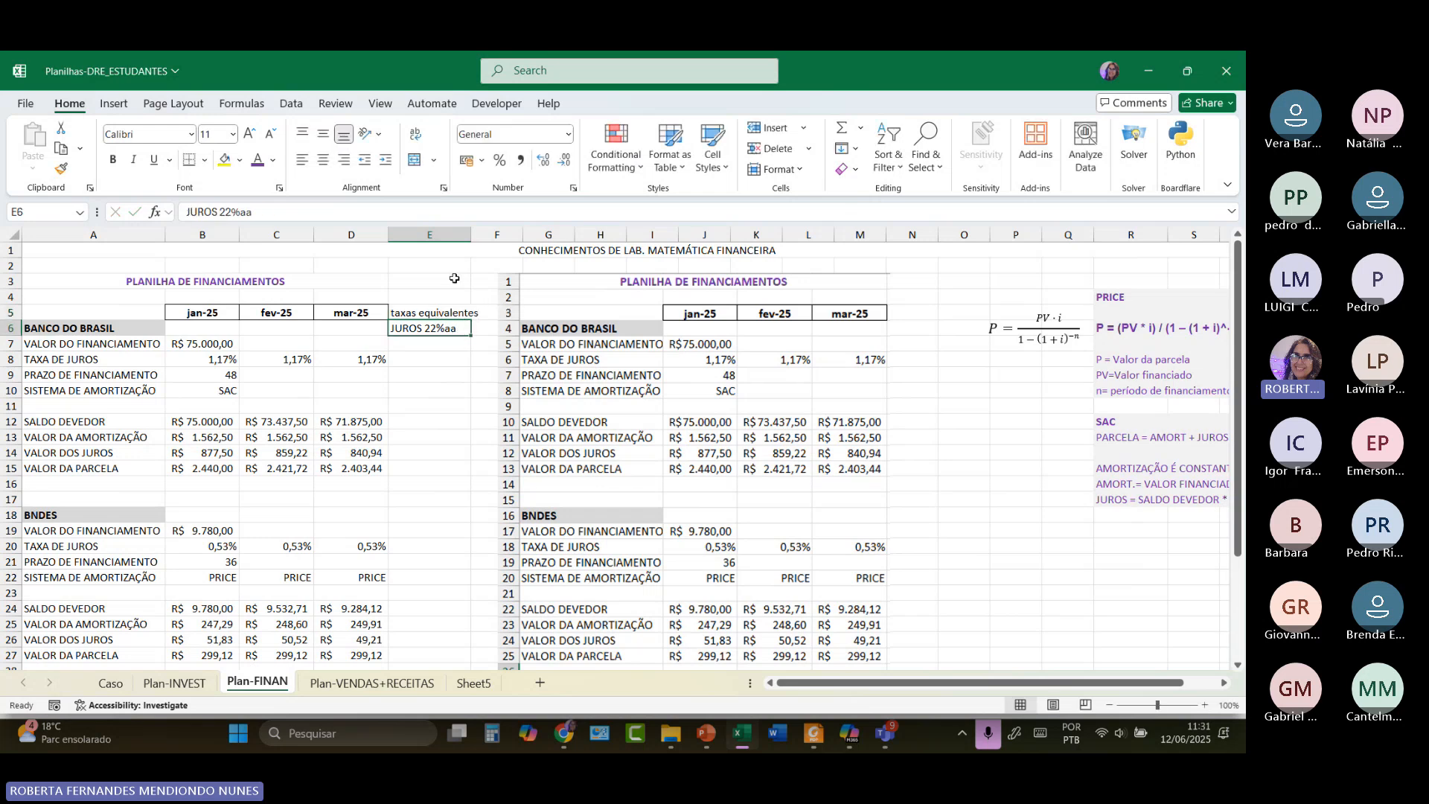
left_click_drag(471, 235, 482, 235)
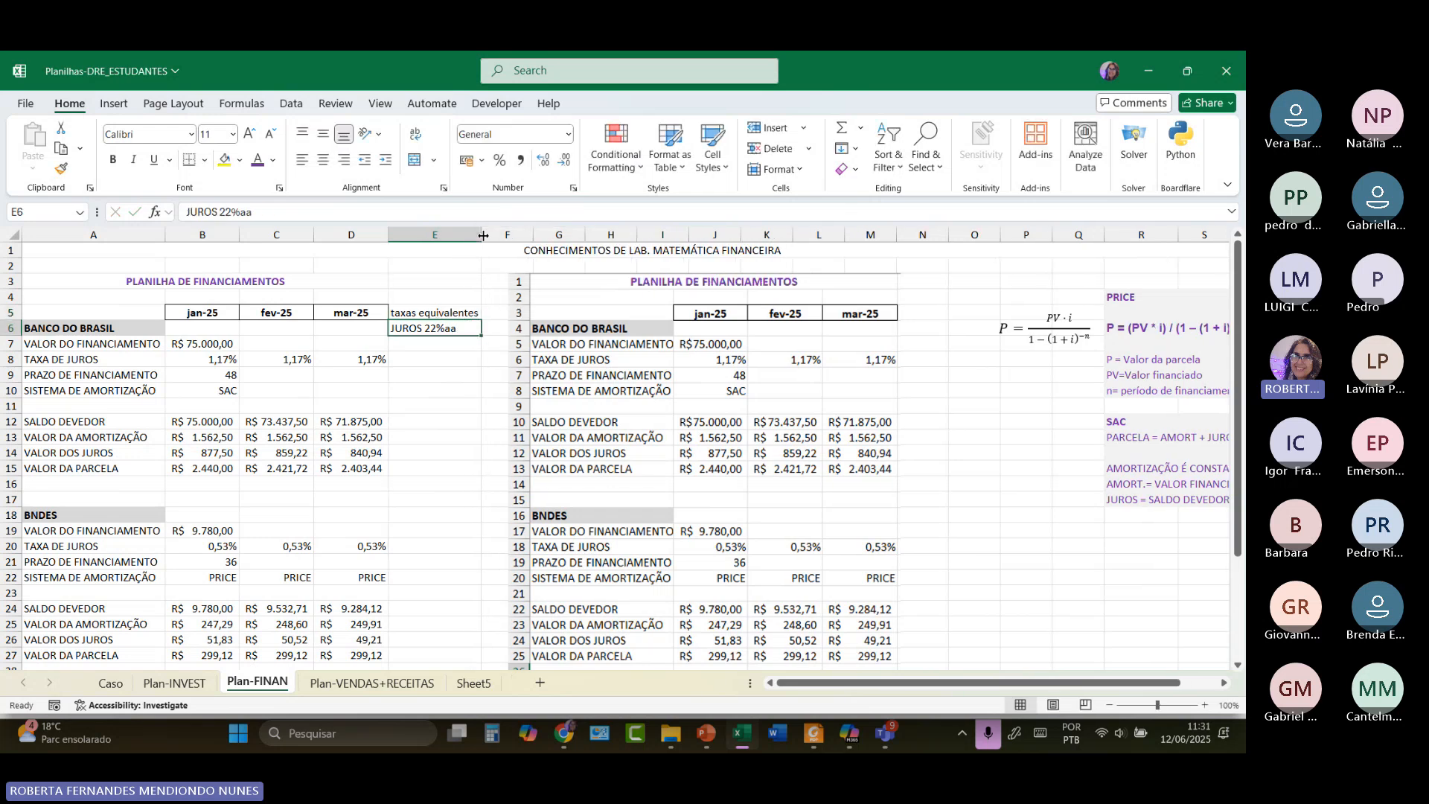
Select C10:D10 beside the SAC entry and begin typing 'sistema de amortização constant'.
left_click(433, 362)
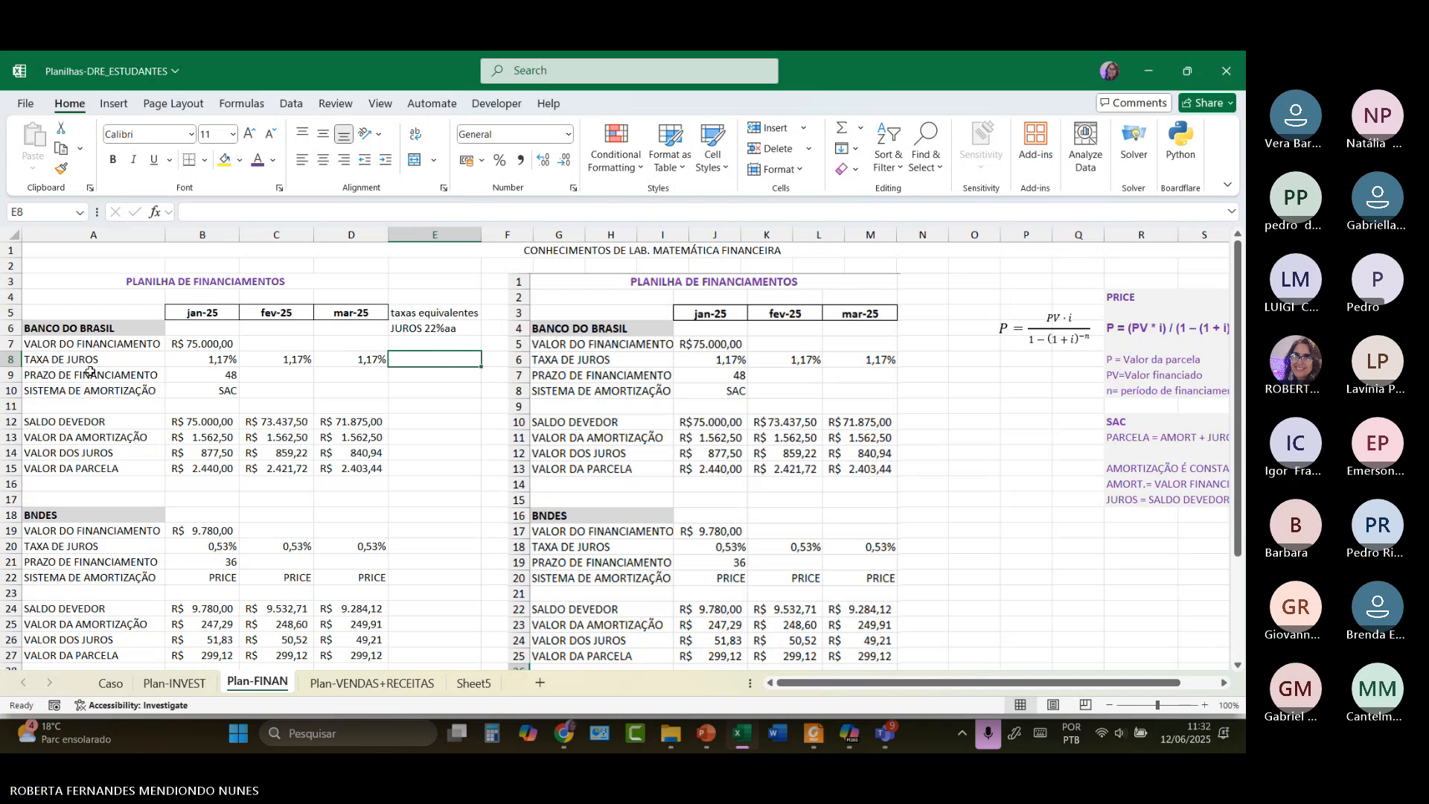
left_click(207, 378)
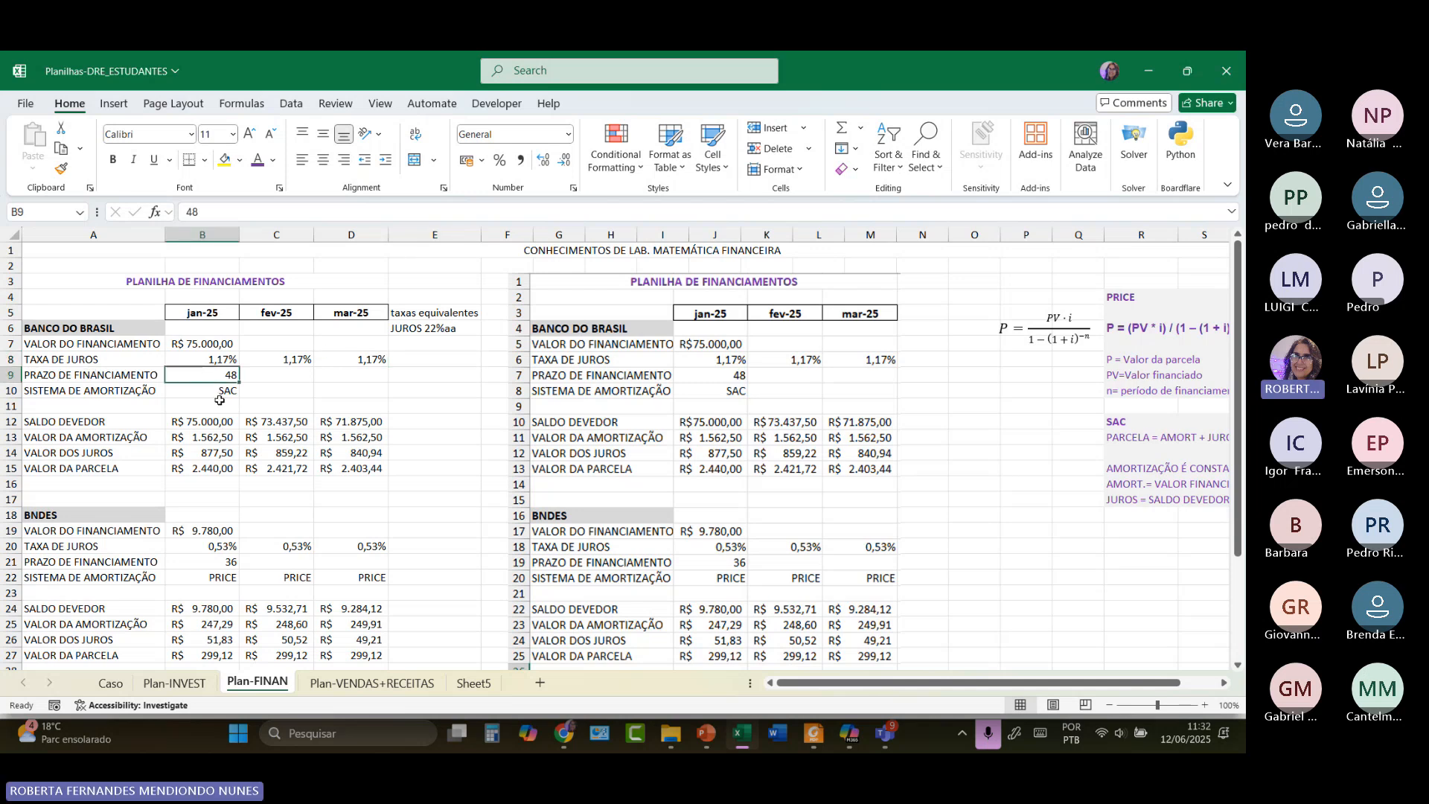
left_click(215, 397)
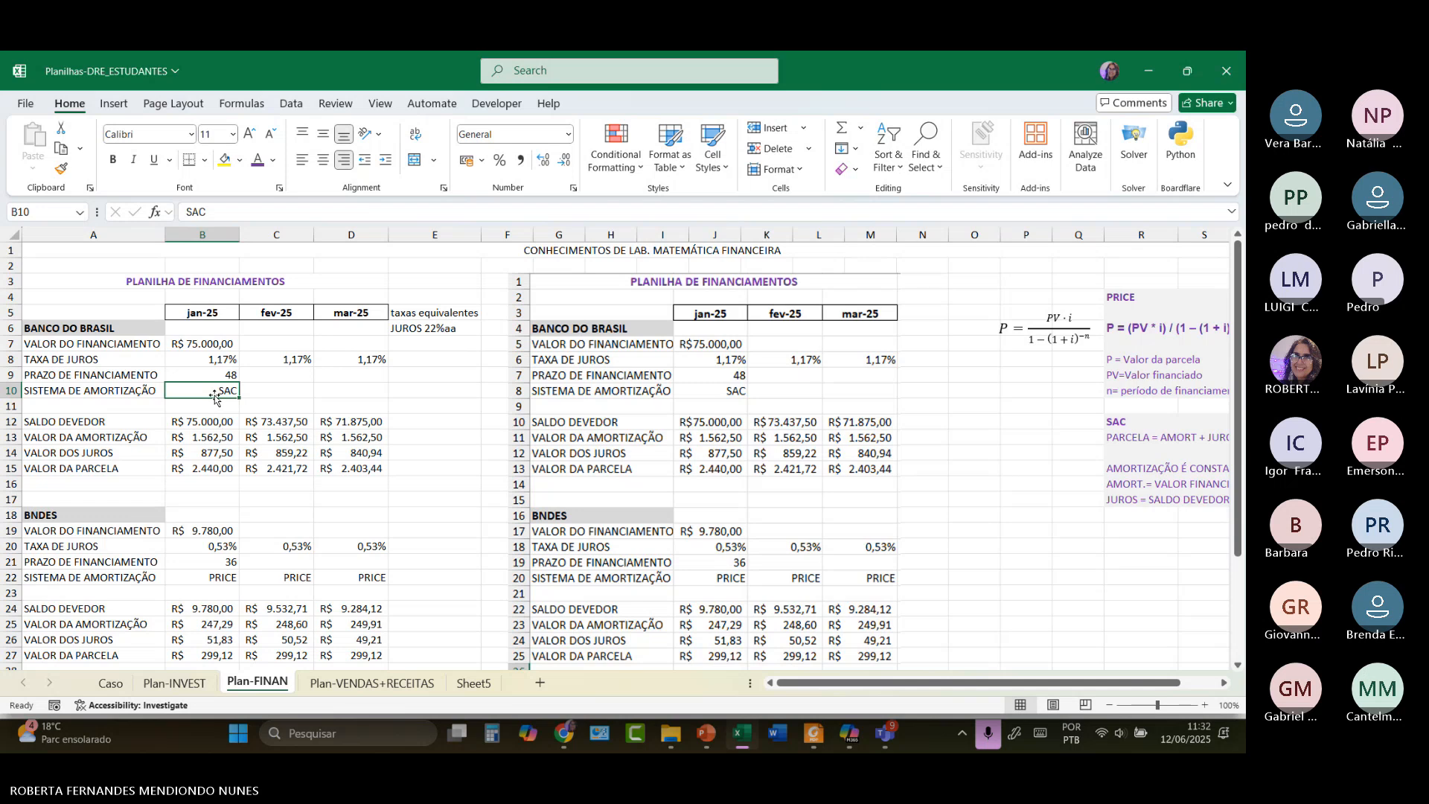
left_click_drag(270, 392, 323, 398)
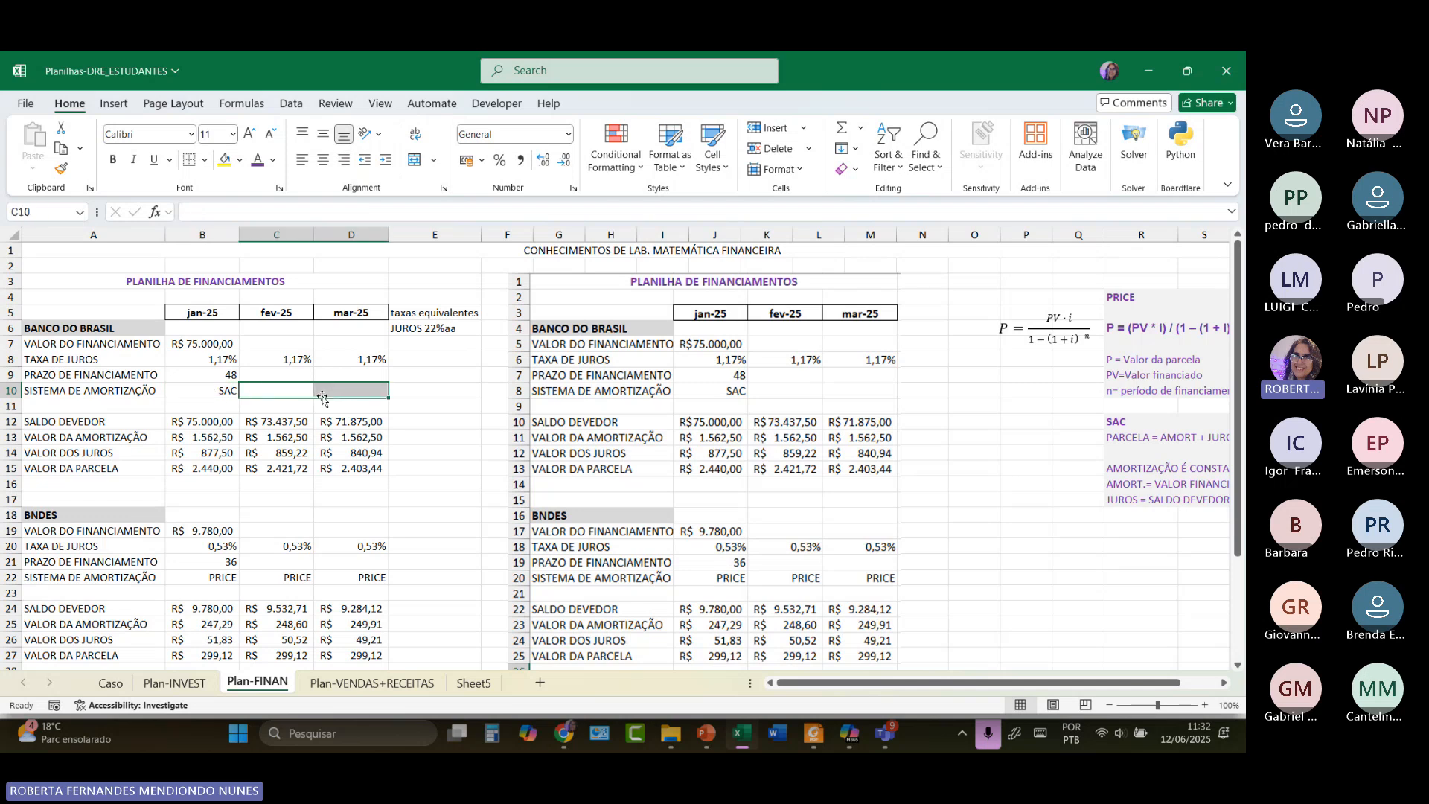
type("sis")
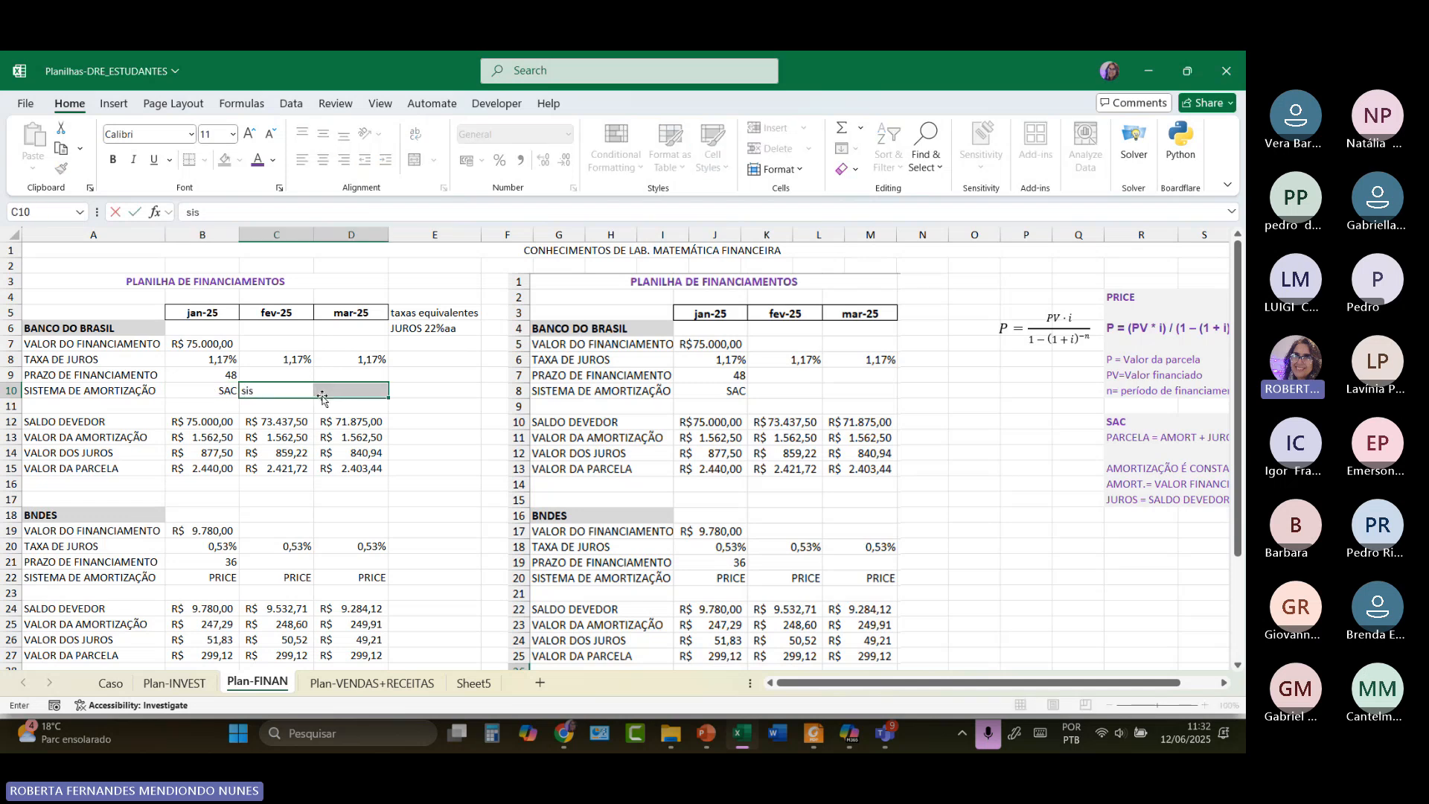
type("tema de amortizaç")
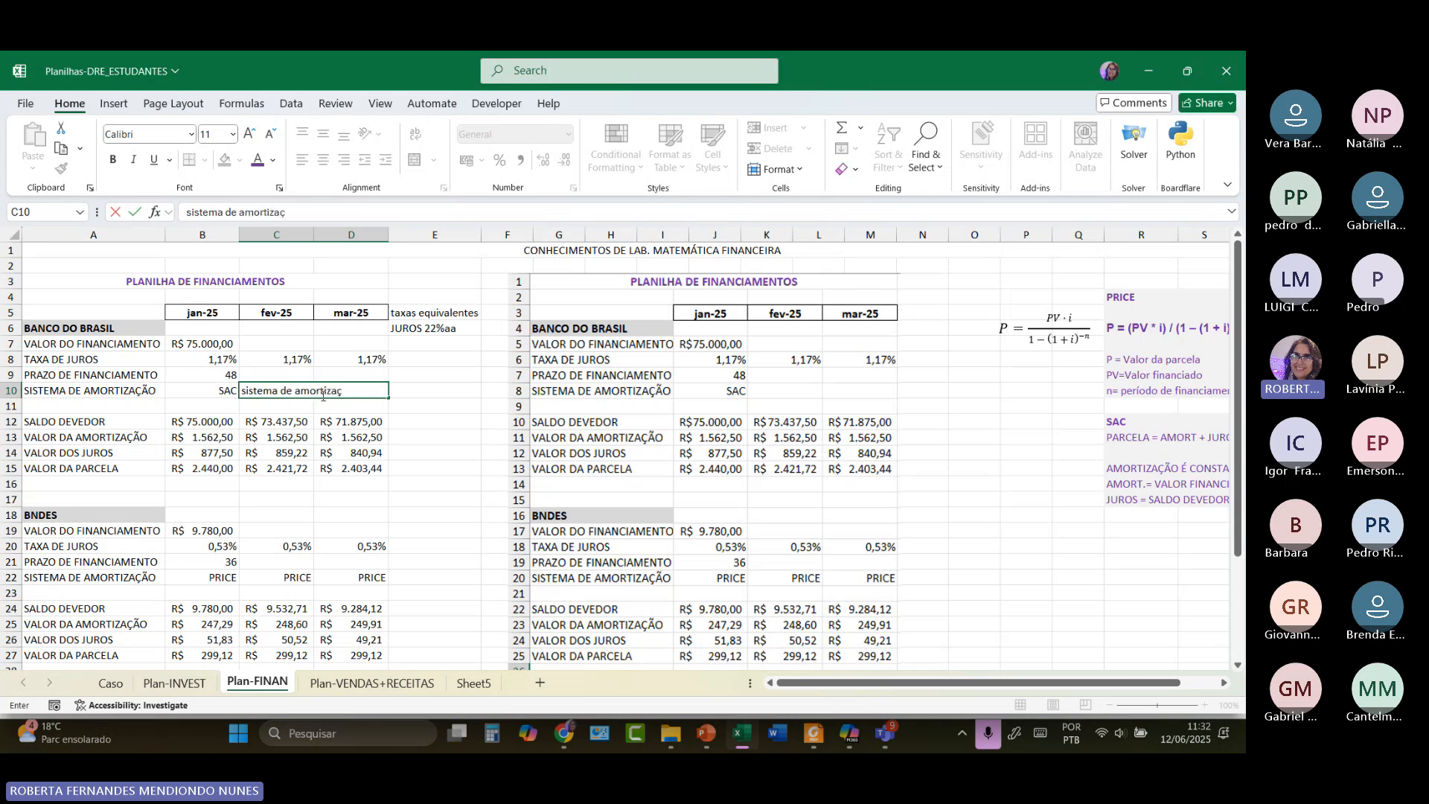
type("ão constante")
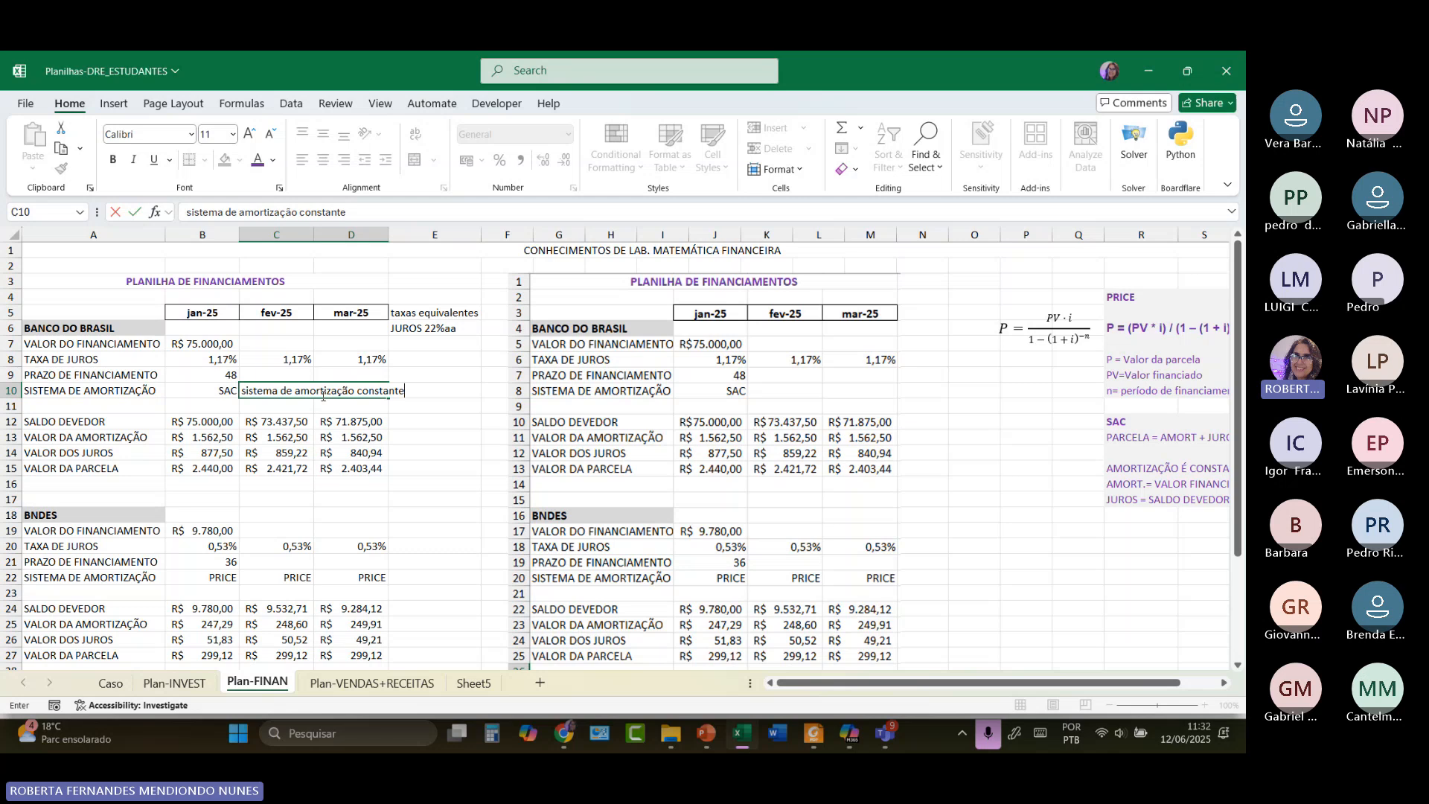
Capitalise the C10 text so it reads 'Sistema de Amortização Constante'.
left_click(363, 390)
key("BackSpace")
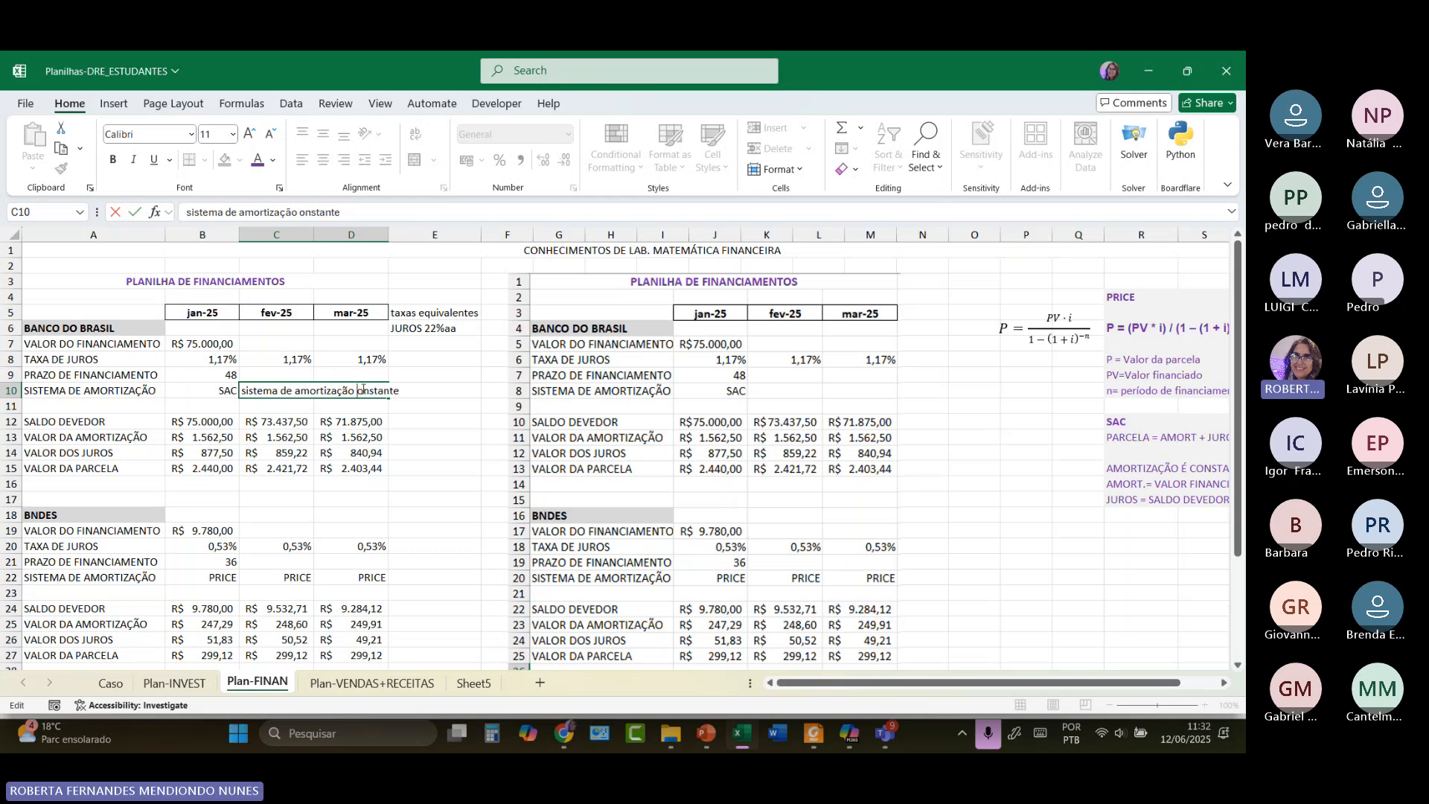
type("C")
left_click(302, 388)
key("BackSpace")
type("A")
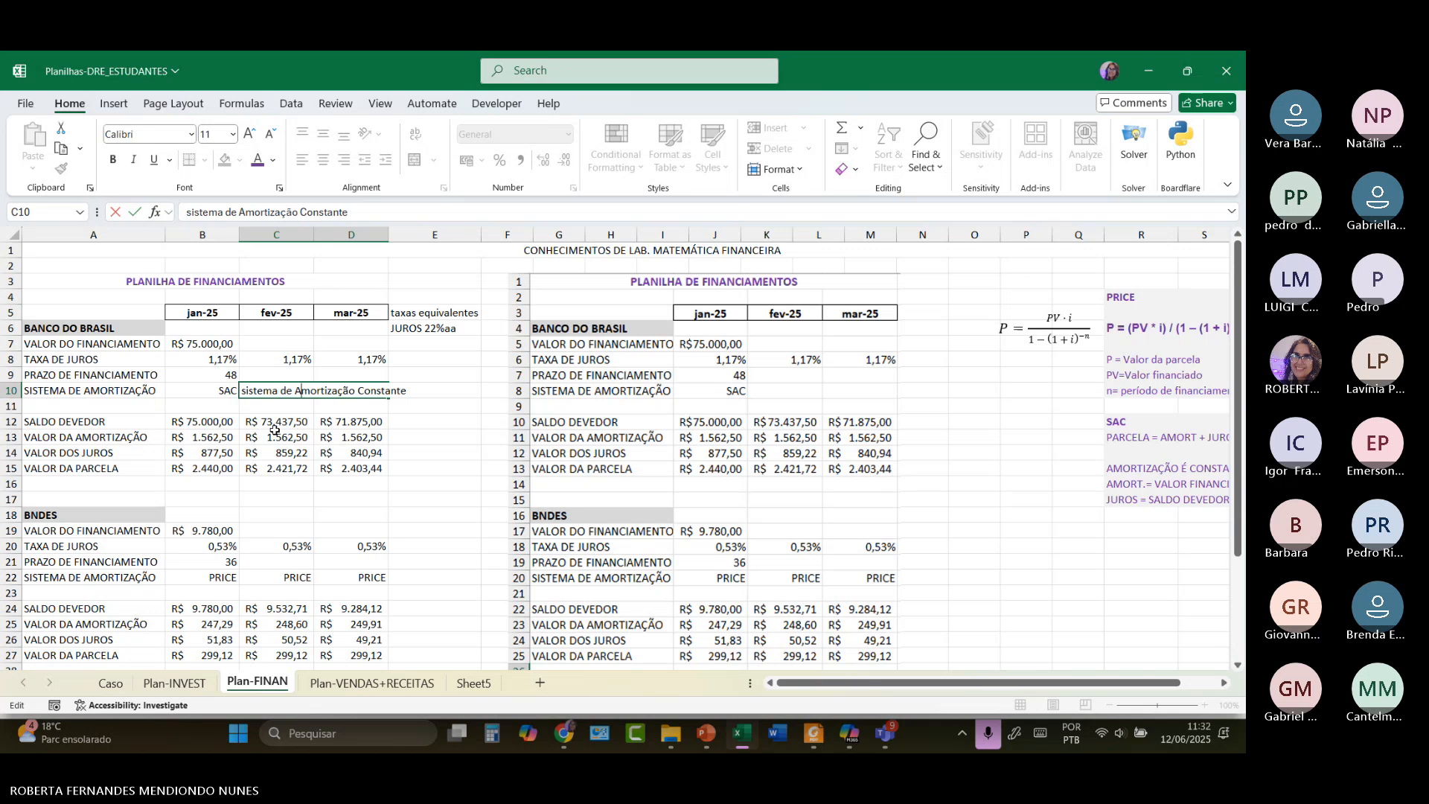
left_click(244, 395)
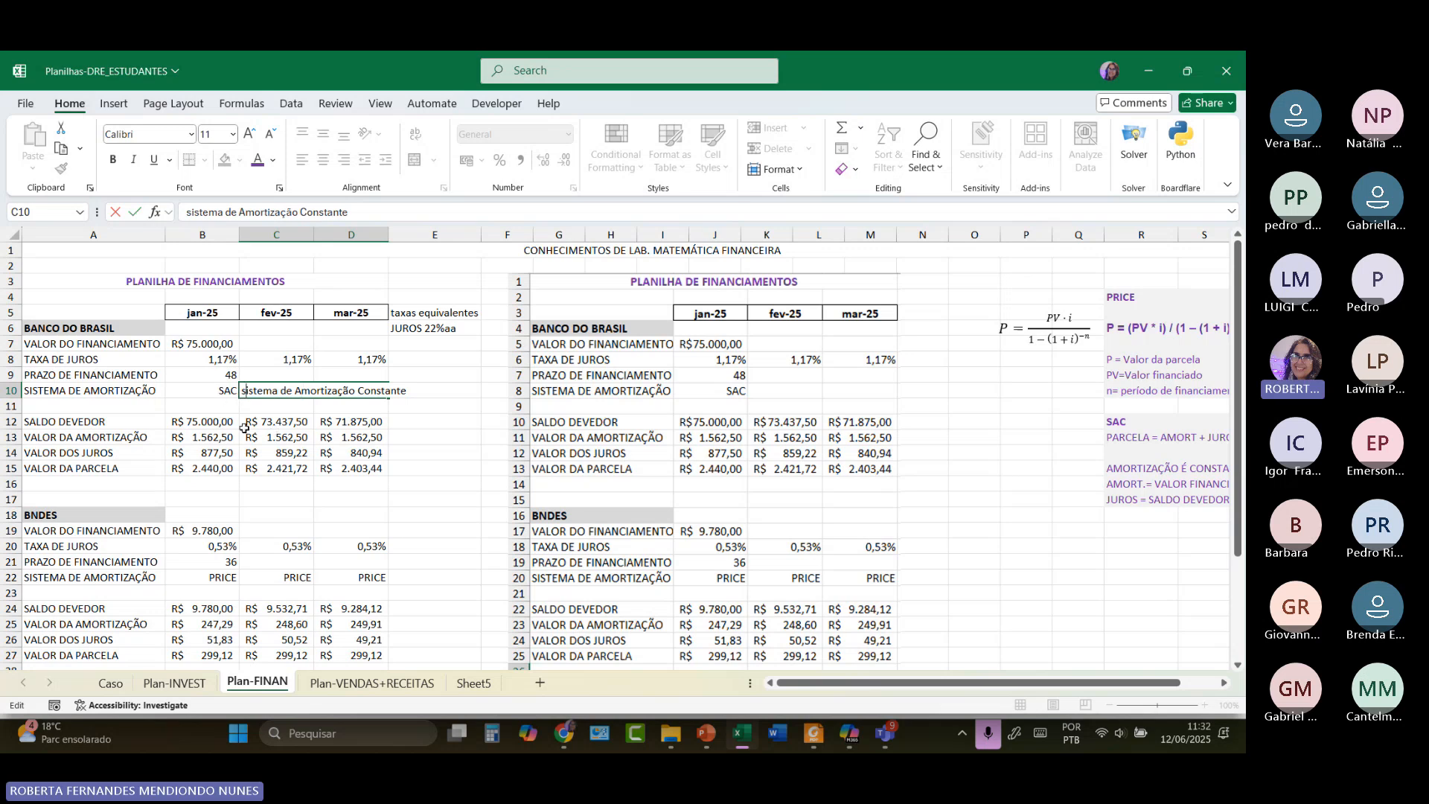
key("BackSpace")
type("S")
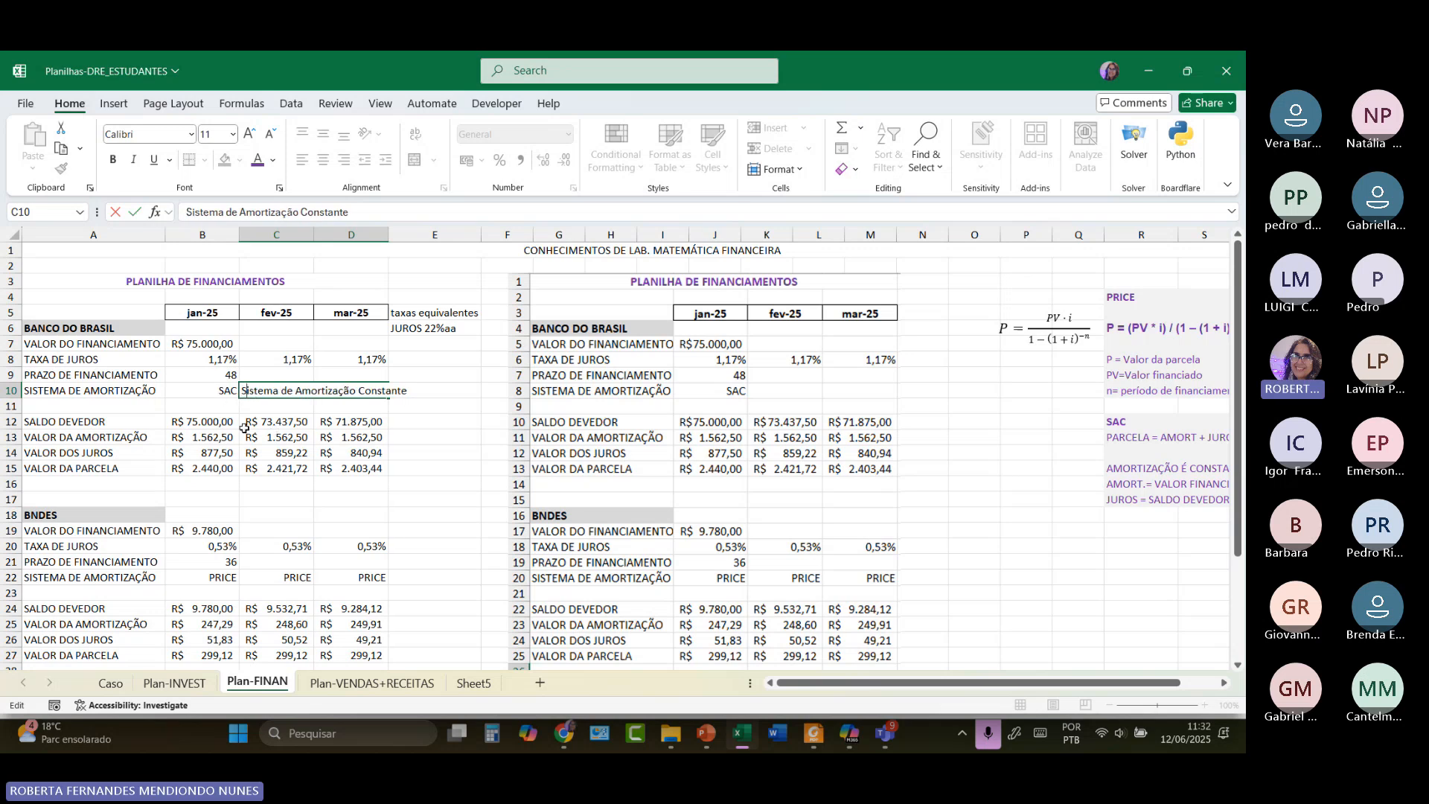
left_click(470, 393)
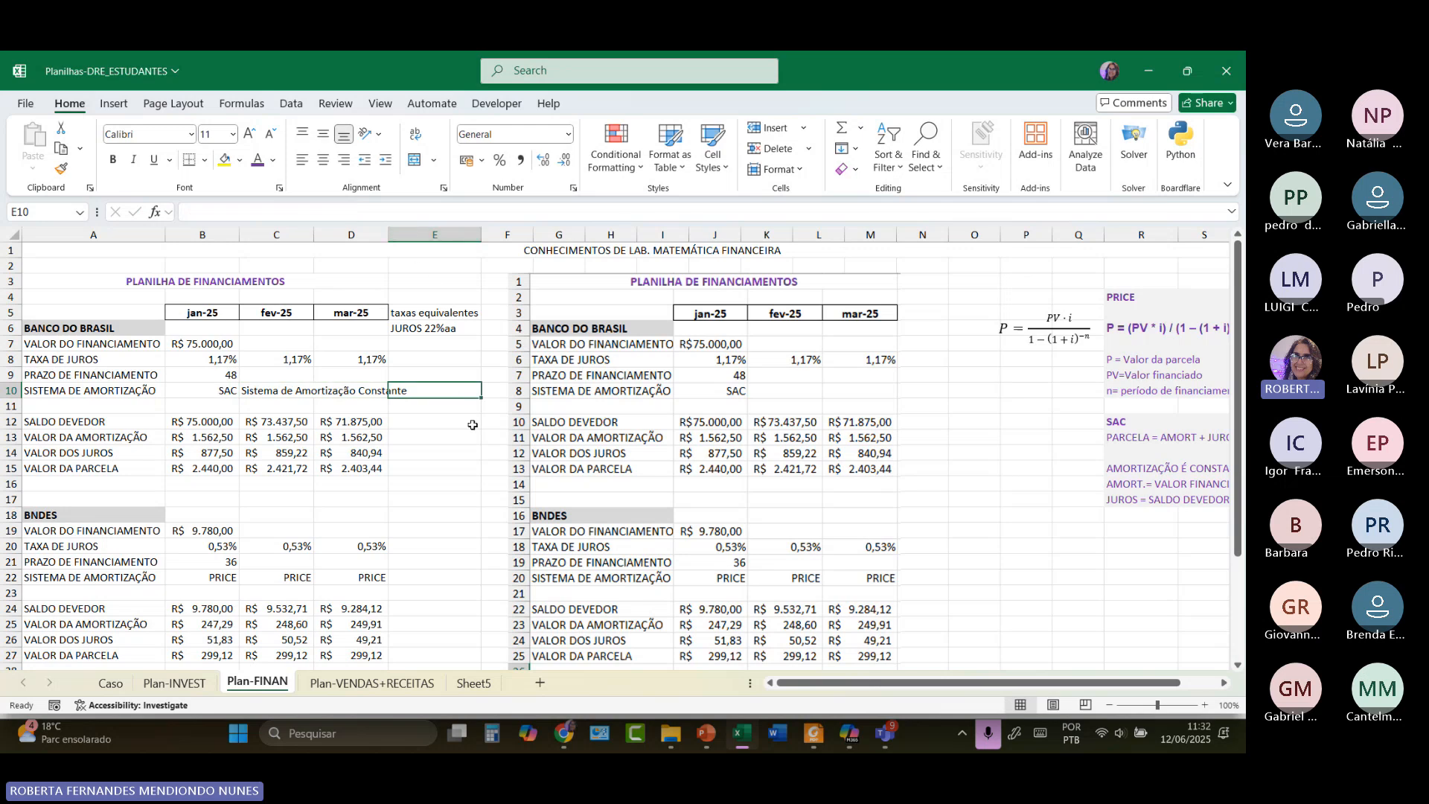
Scroll right and zoom the sheet to 130% to show the PRICE and SAC notes.
left_click(472, 425)
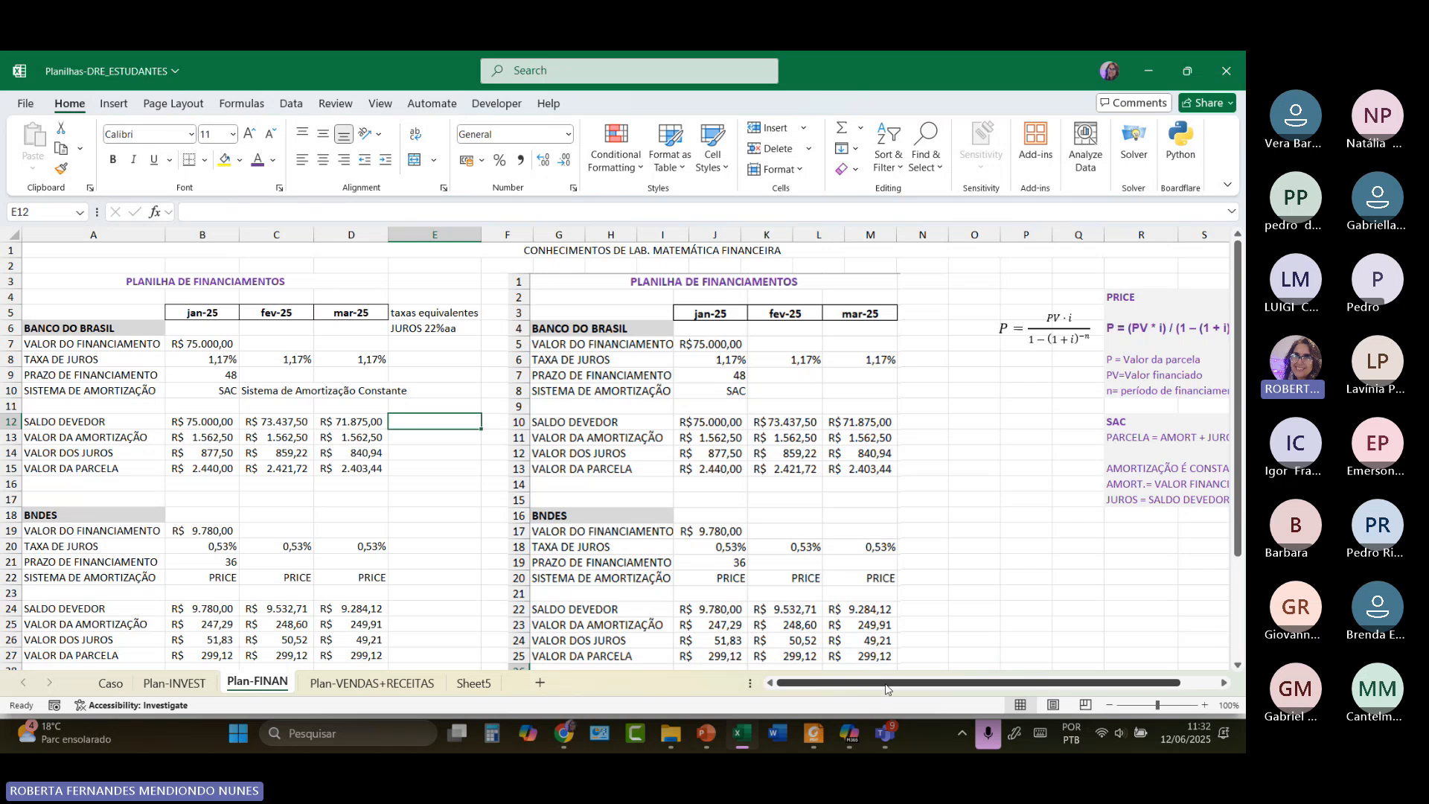
left_click_drag(884, 682, 921, 683)
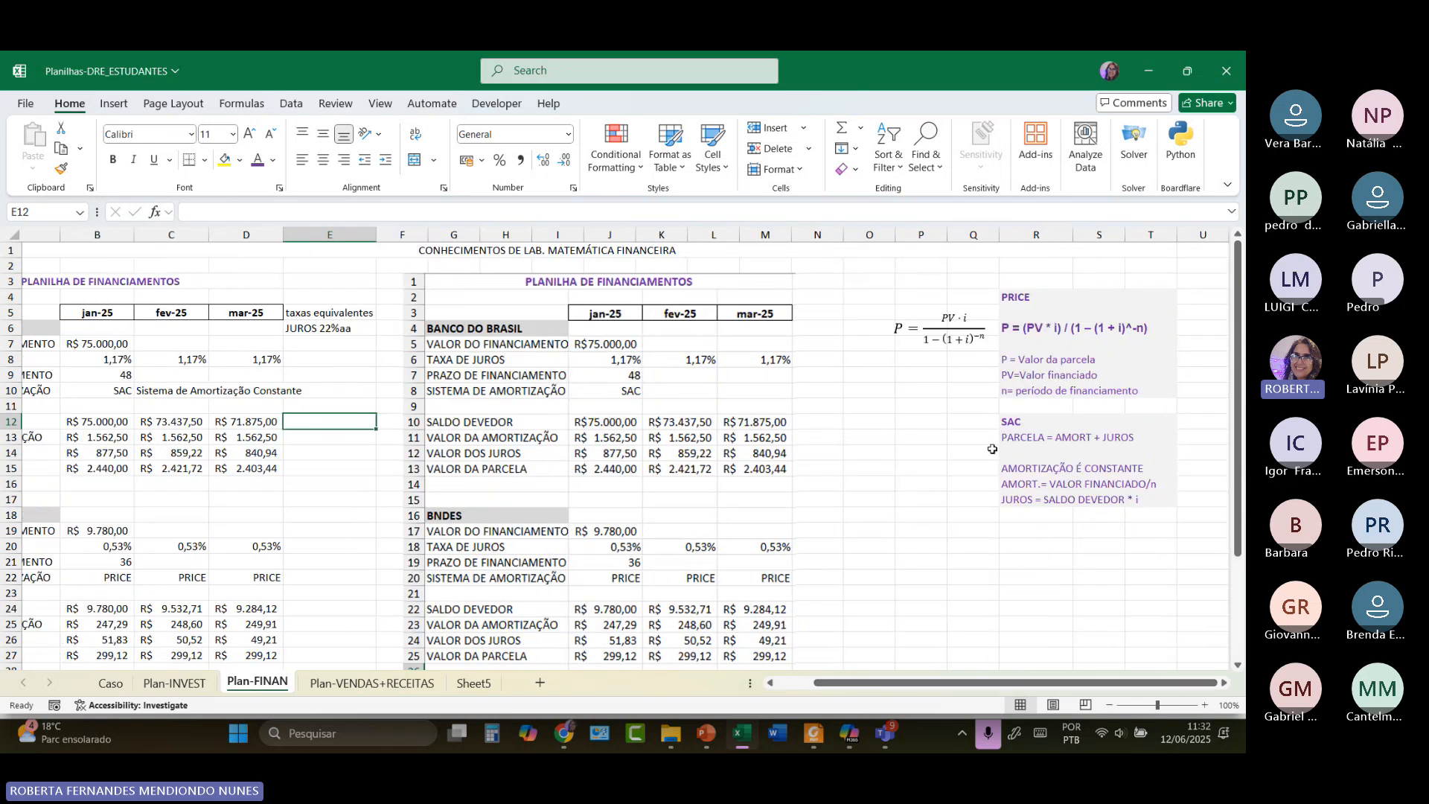
scroll(992, 449, "up", 3)
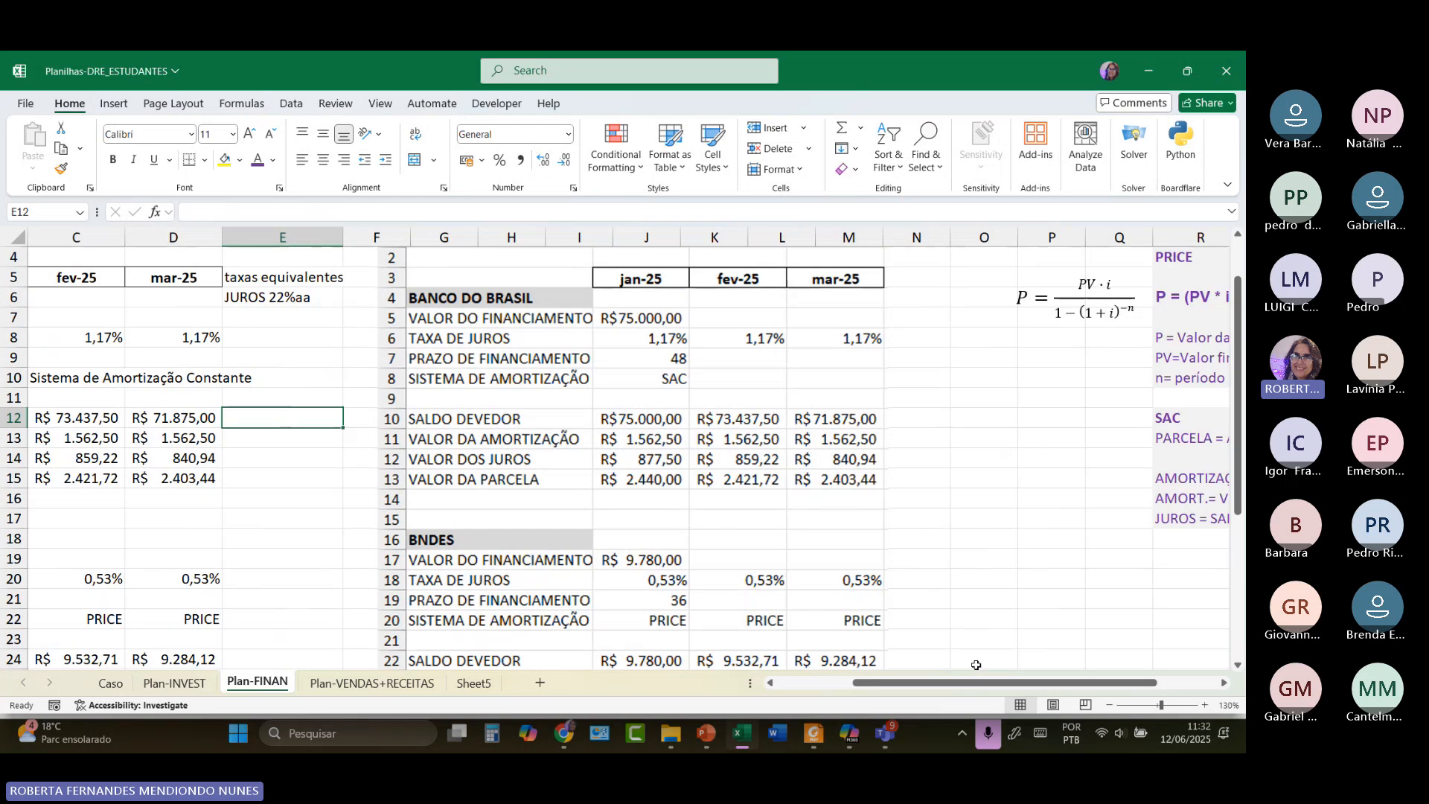
left_click_drag(976, 683, 1036, 682)
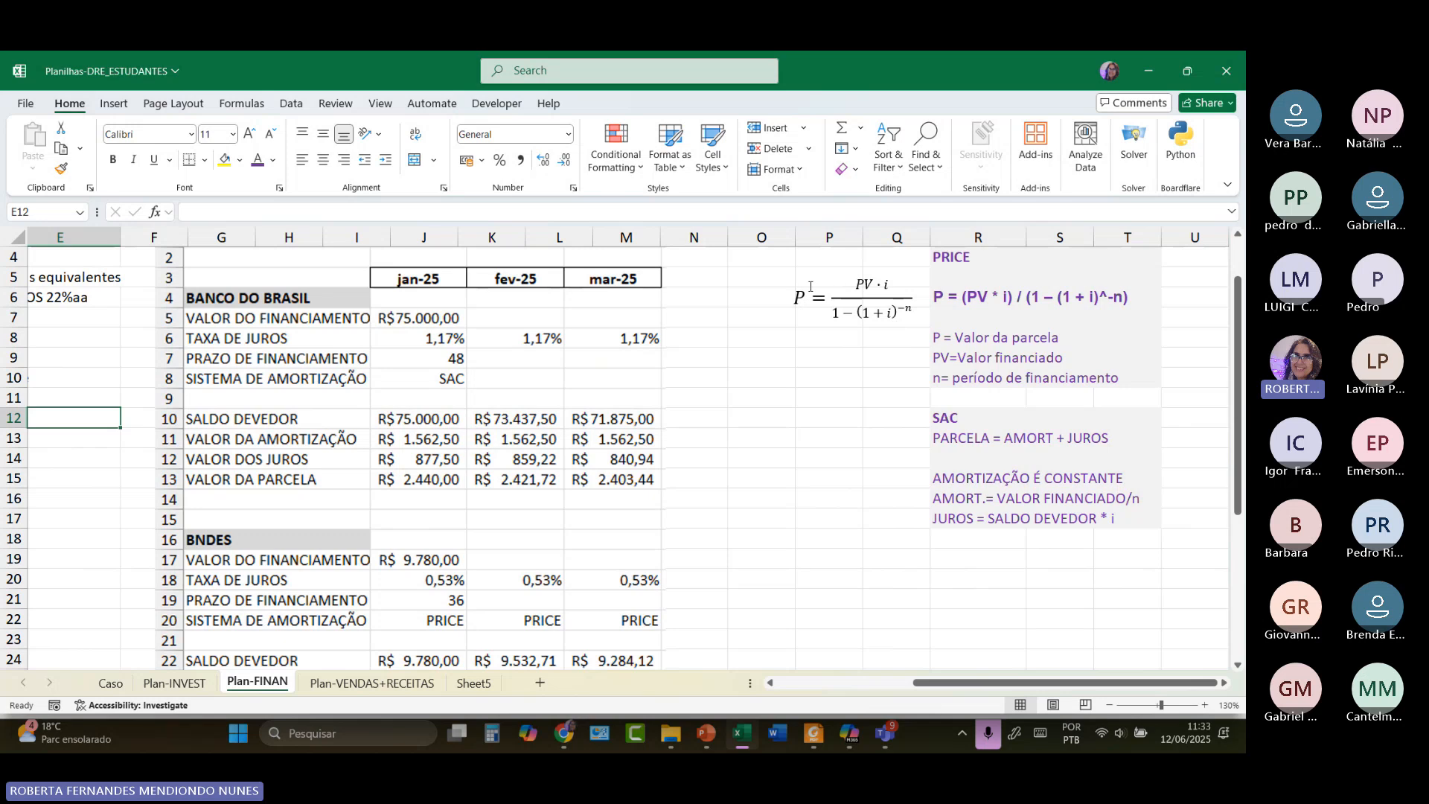
Highlight the PRICE payment formula P = (PV*i)/(1–(1+i)^-n) across R6:T6.
double_click(844, 314)
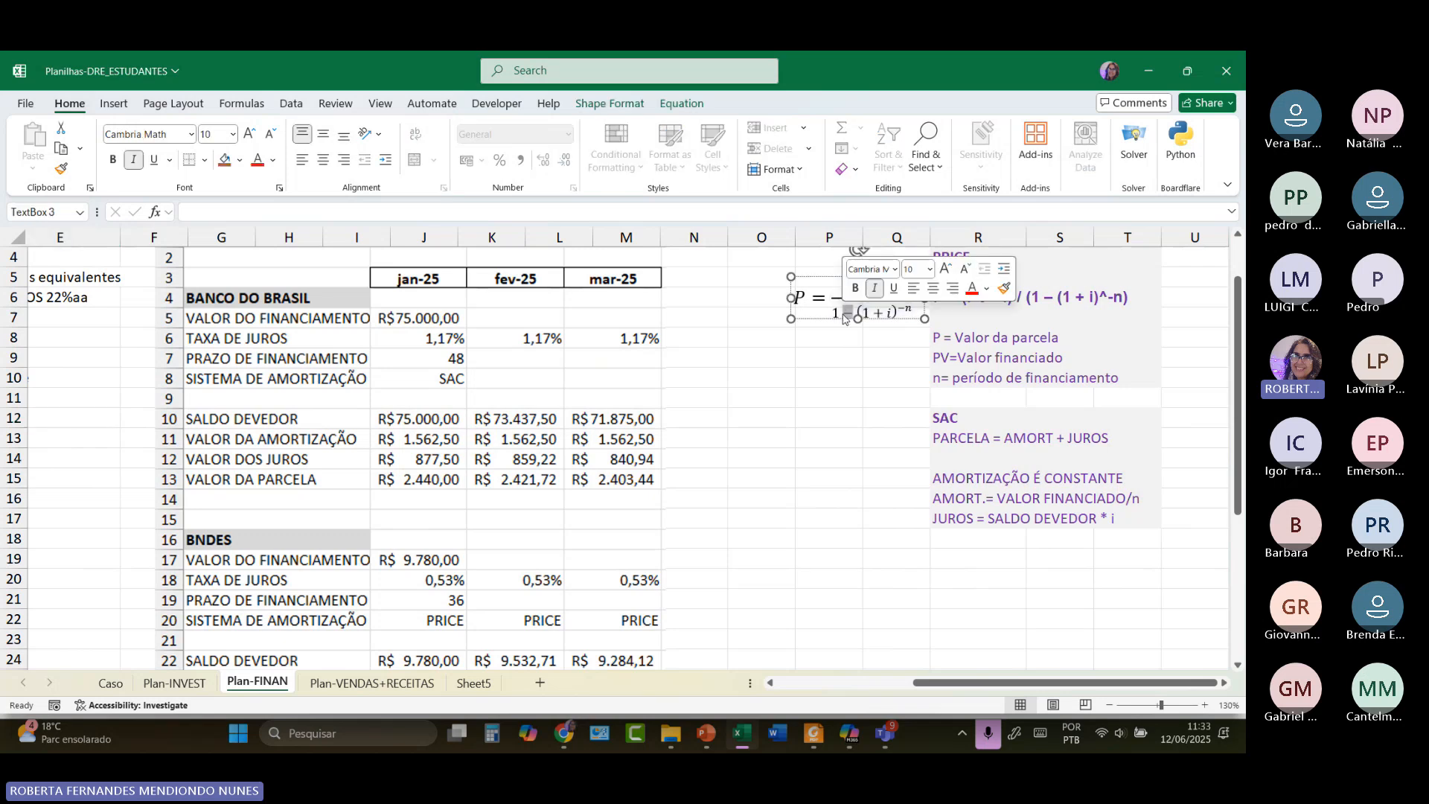
left_click(1039, 302)
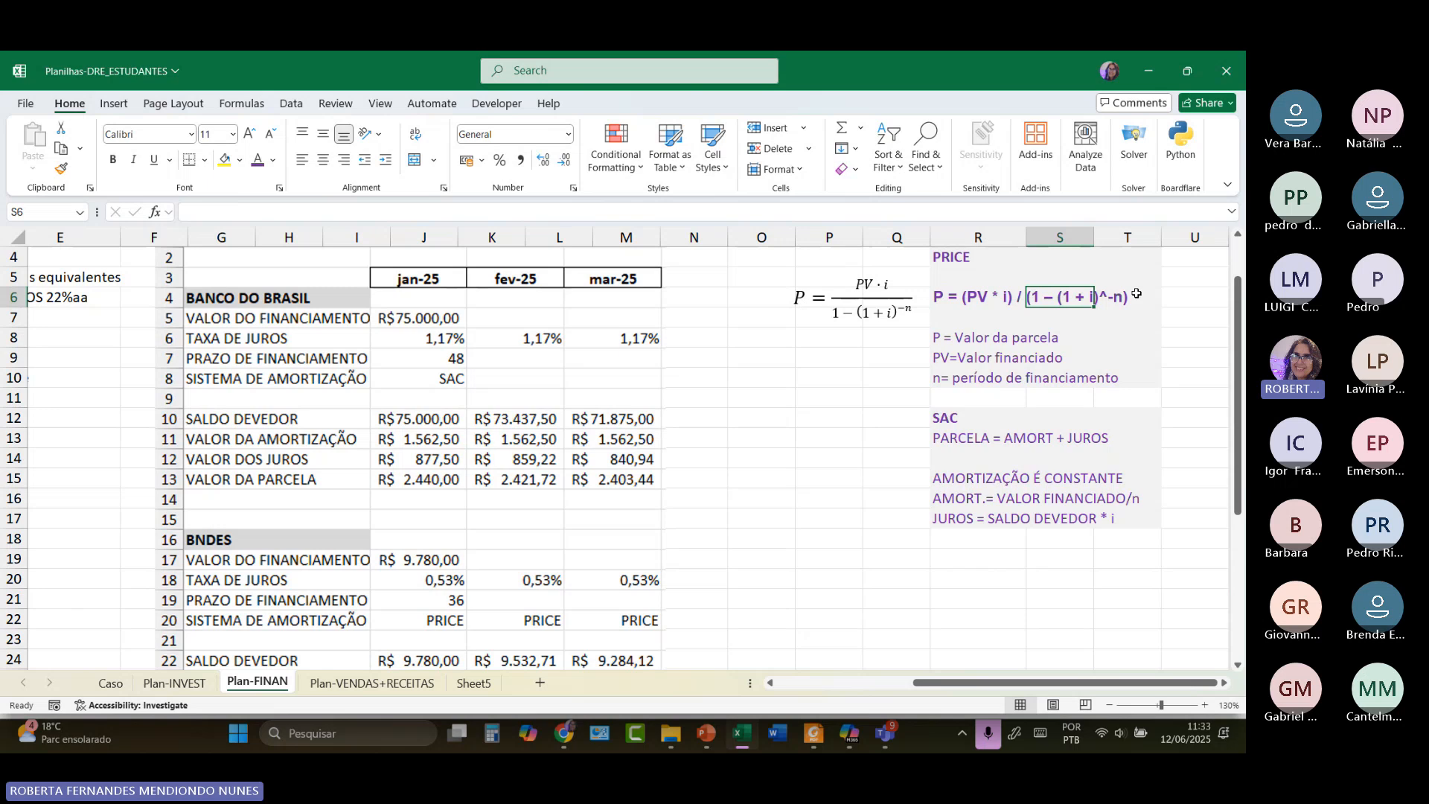
left_click(1189, 339)
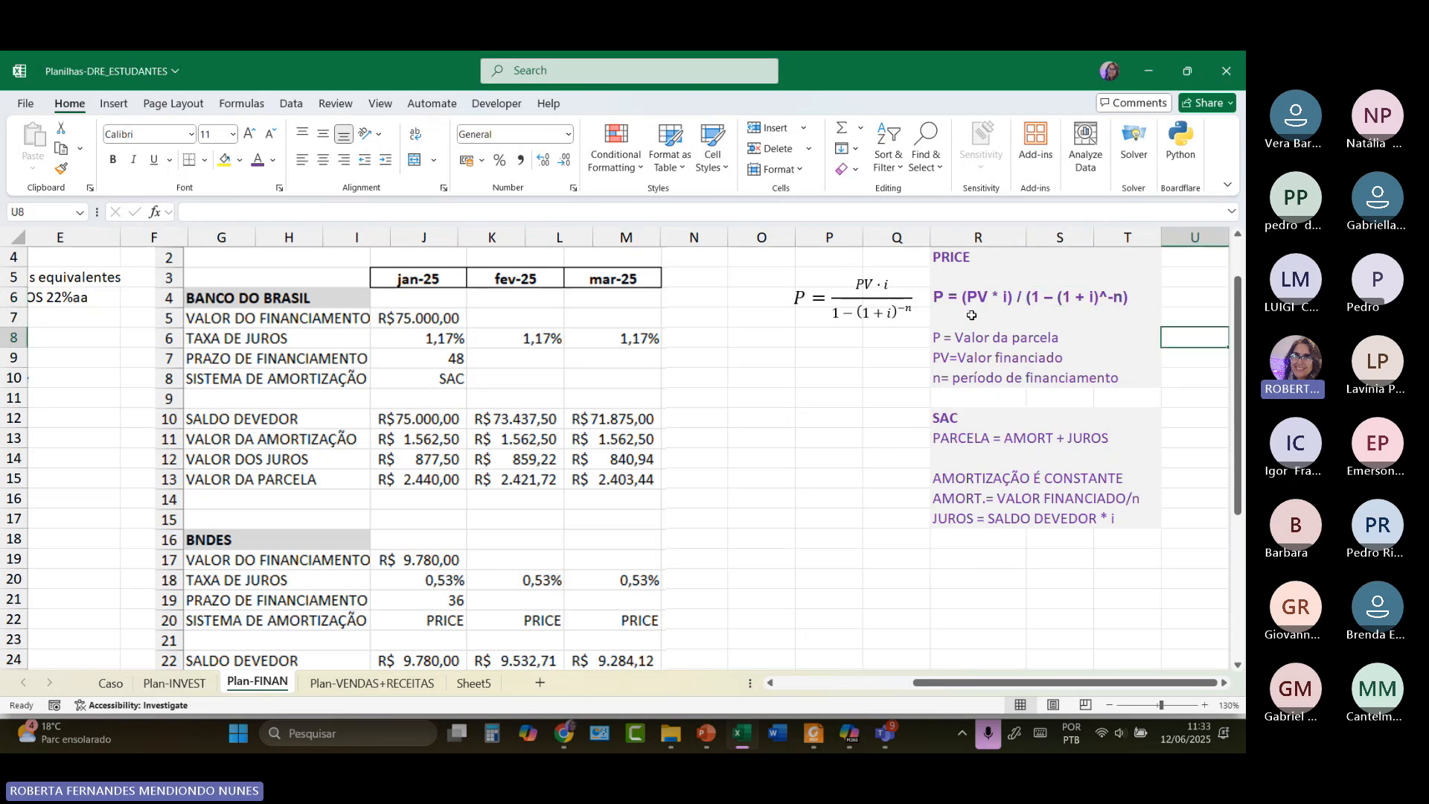
left_click(935, 299)
left_click(996, 311)
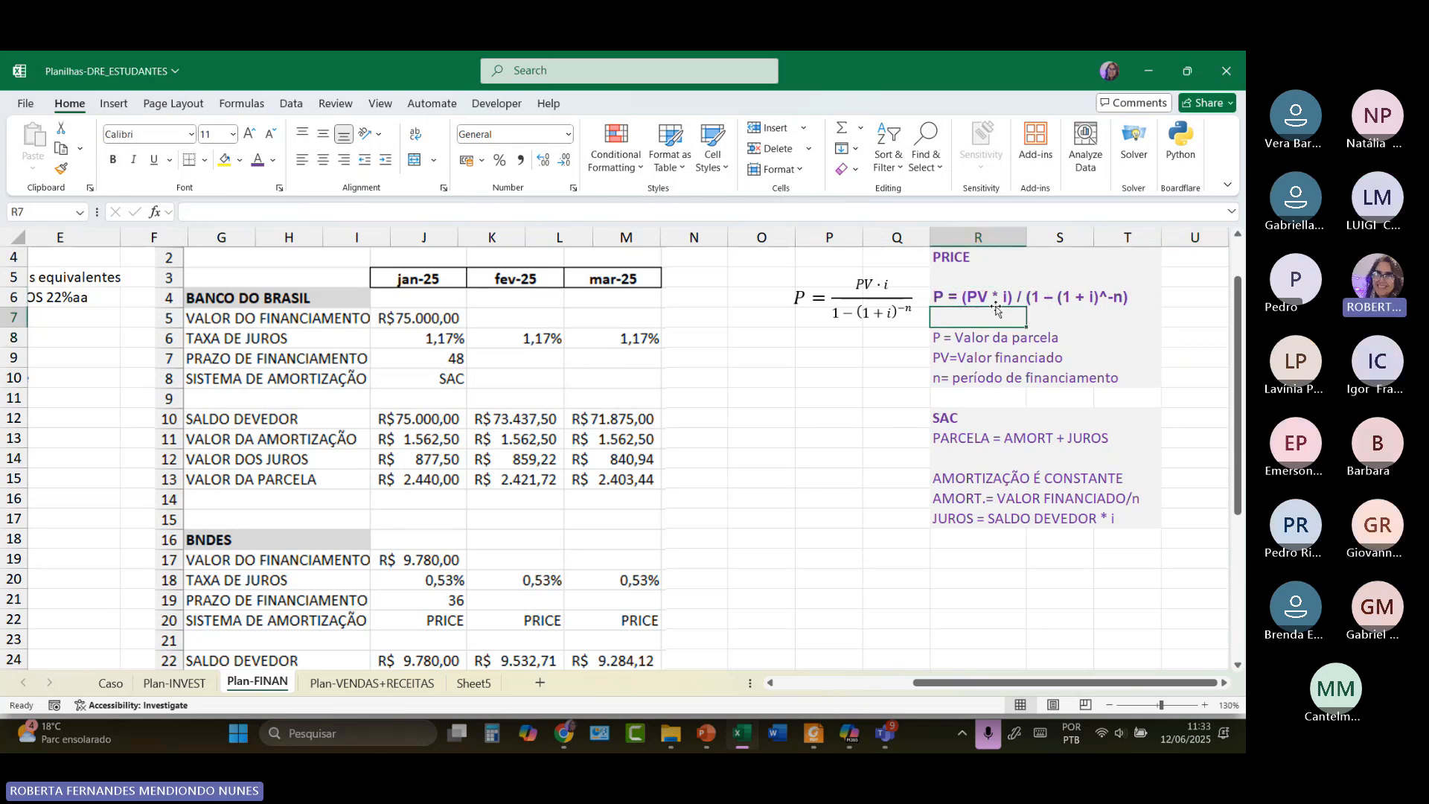
left_click_drag(1147, 294, 978, 296)
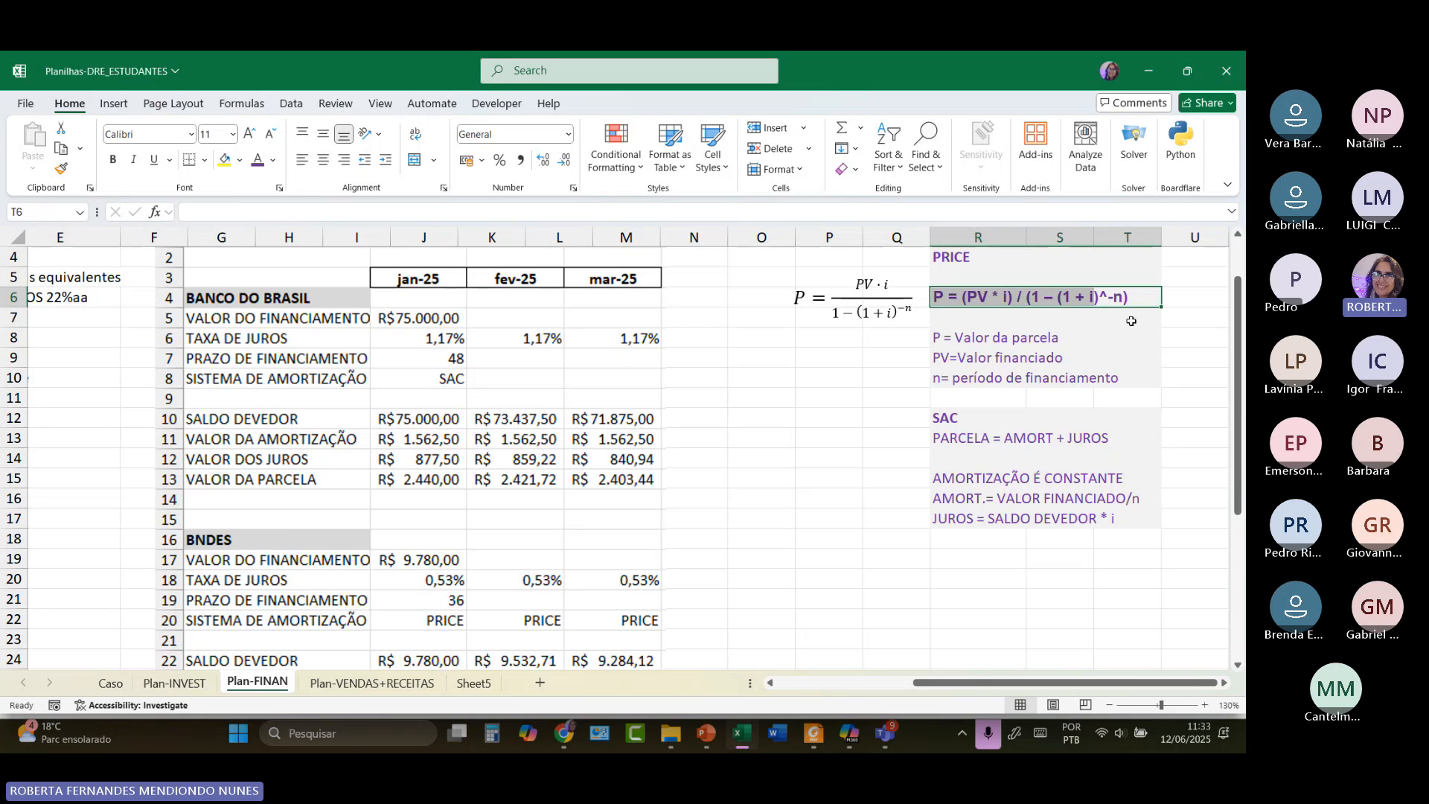
left_click(1174, 351)
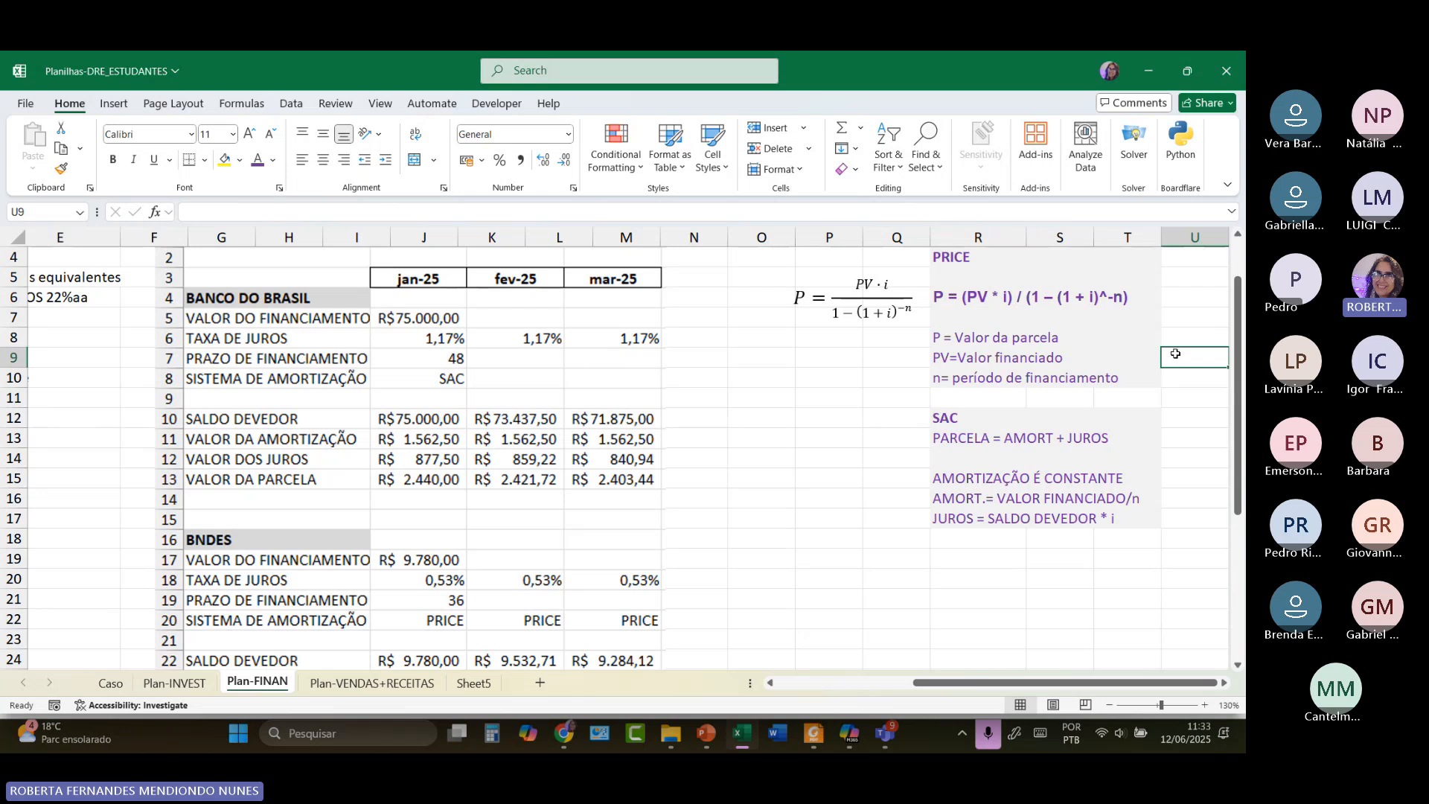
Select the PRICE heading in R4, the SAC heading in R12, and the installment note in R13.
left_click(963, 259)
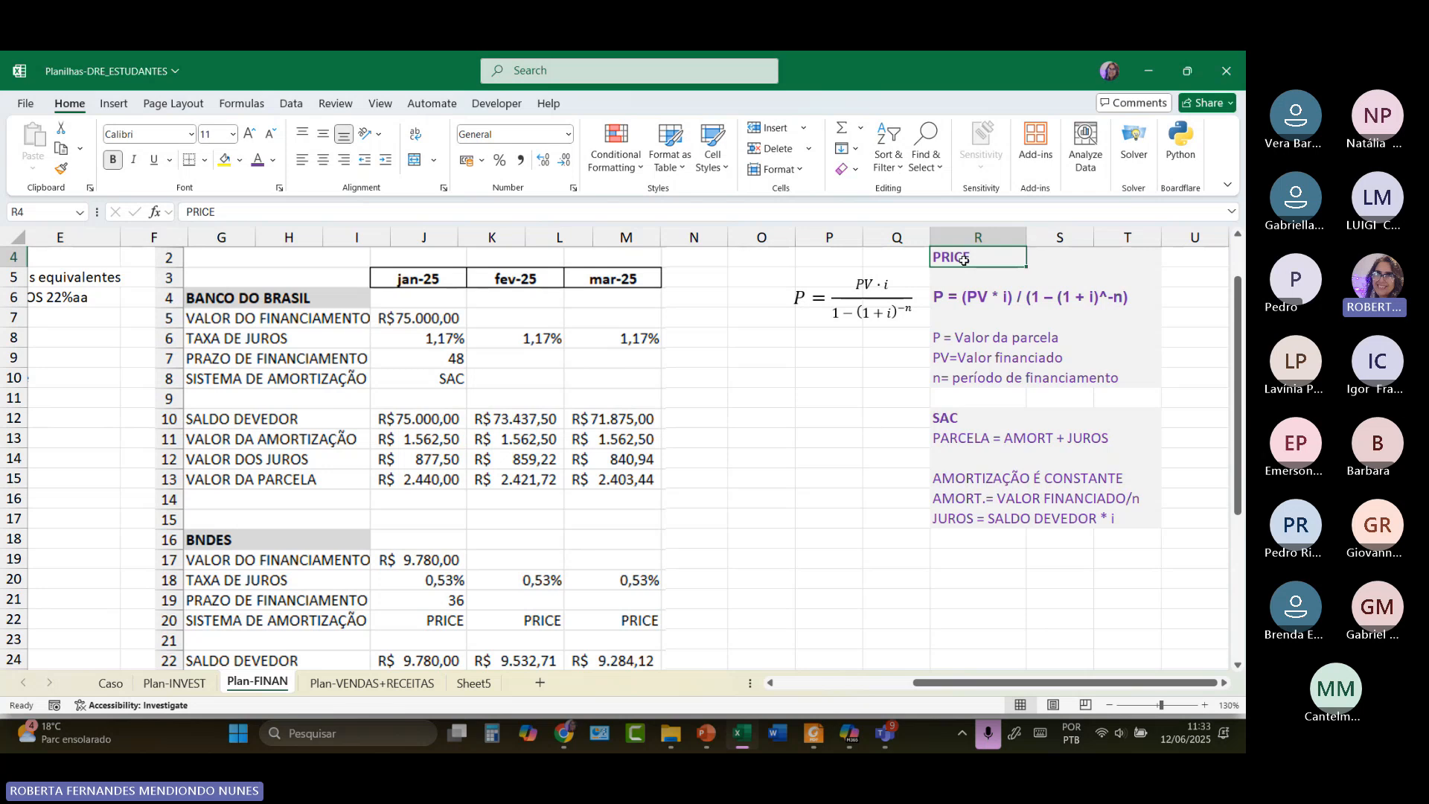
left_click(963, 420)
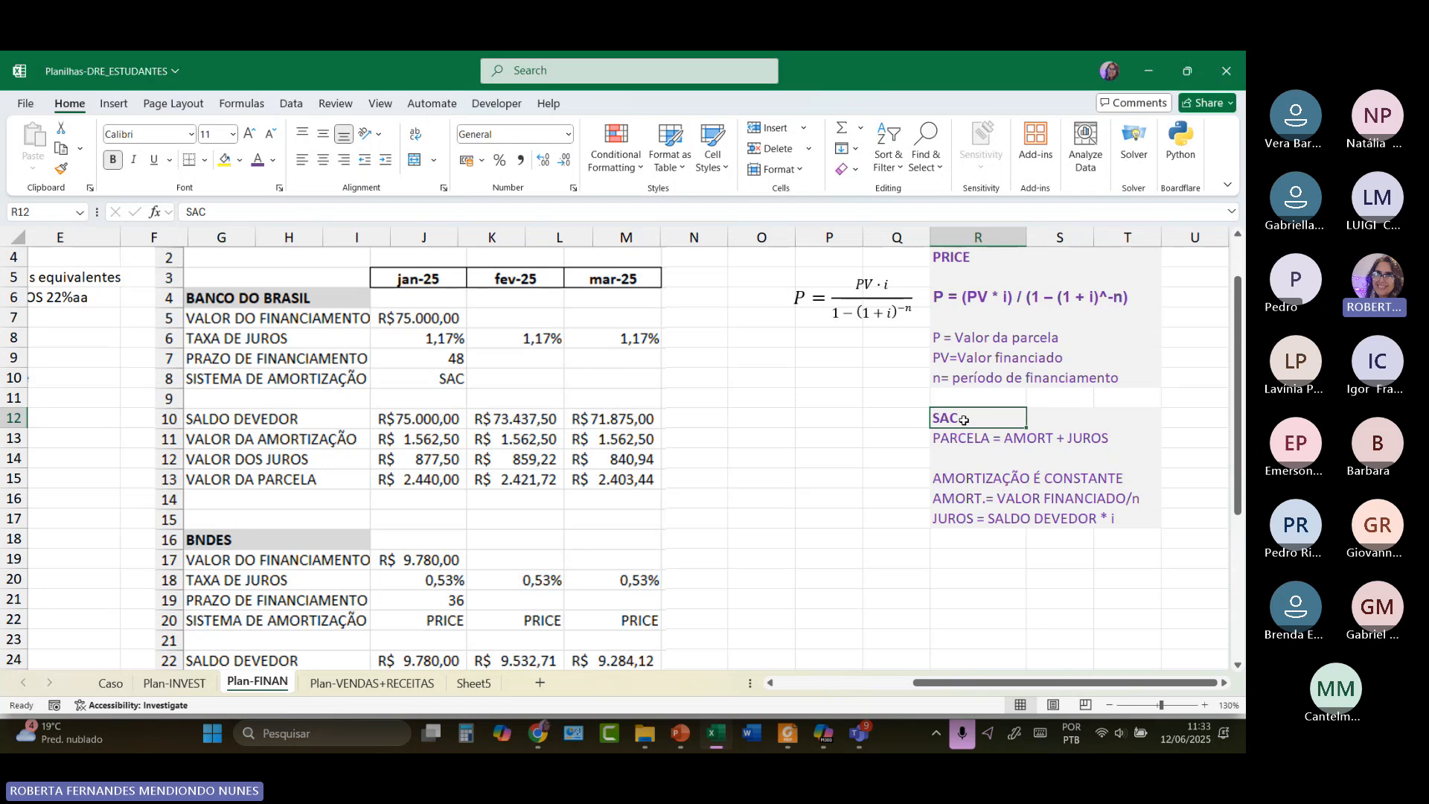
left_click(961, 439)
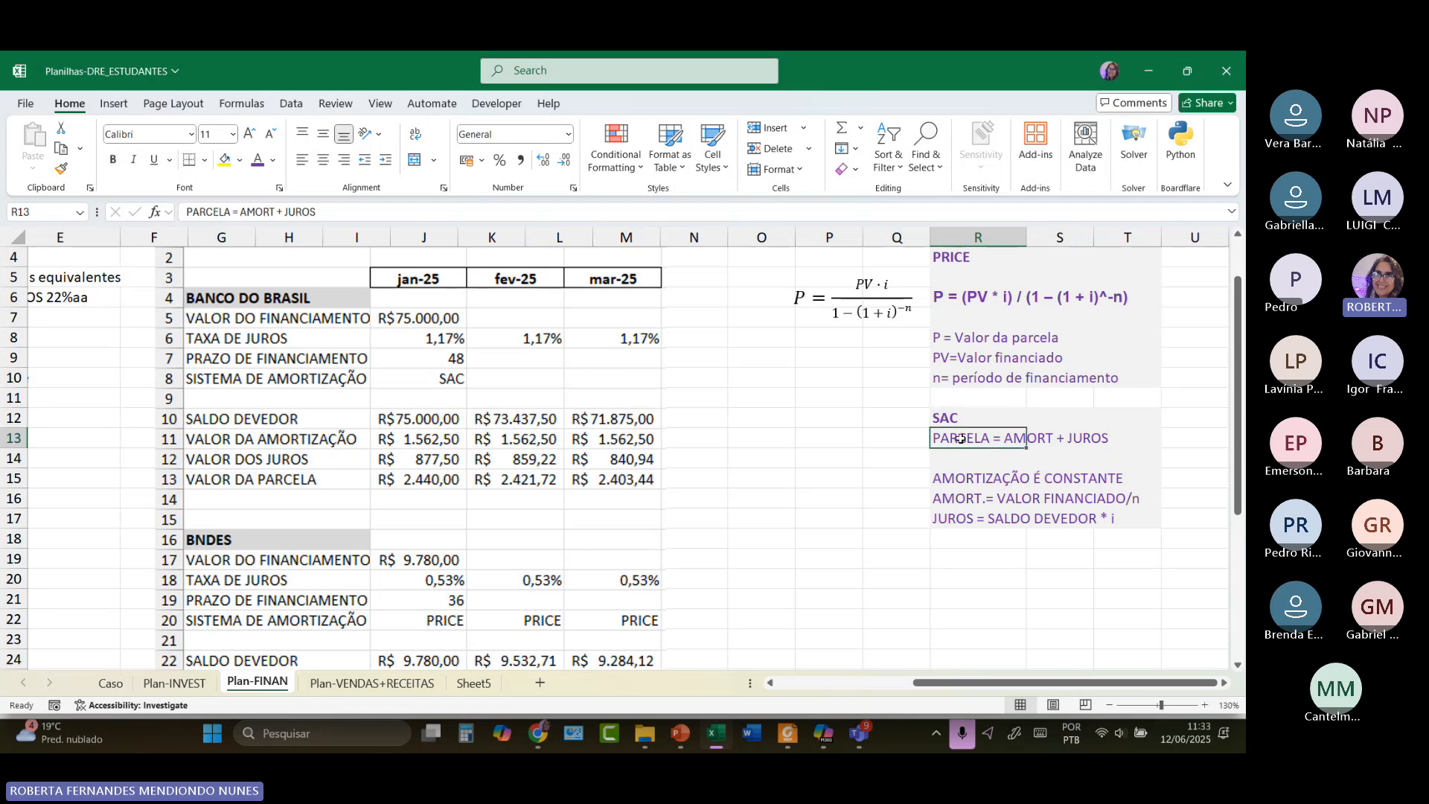
Zoom the sheet to 175% and scroll right to the SAC notes in column R.
scroll(960, 439, "up", 3)
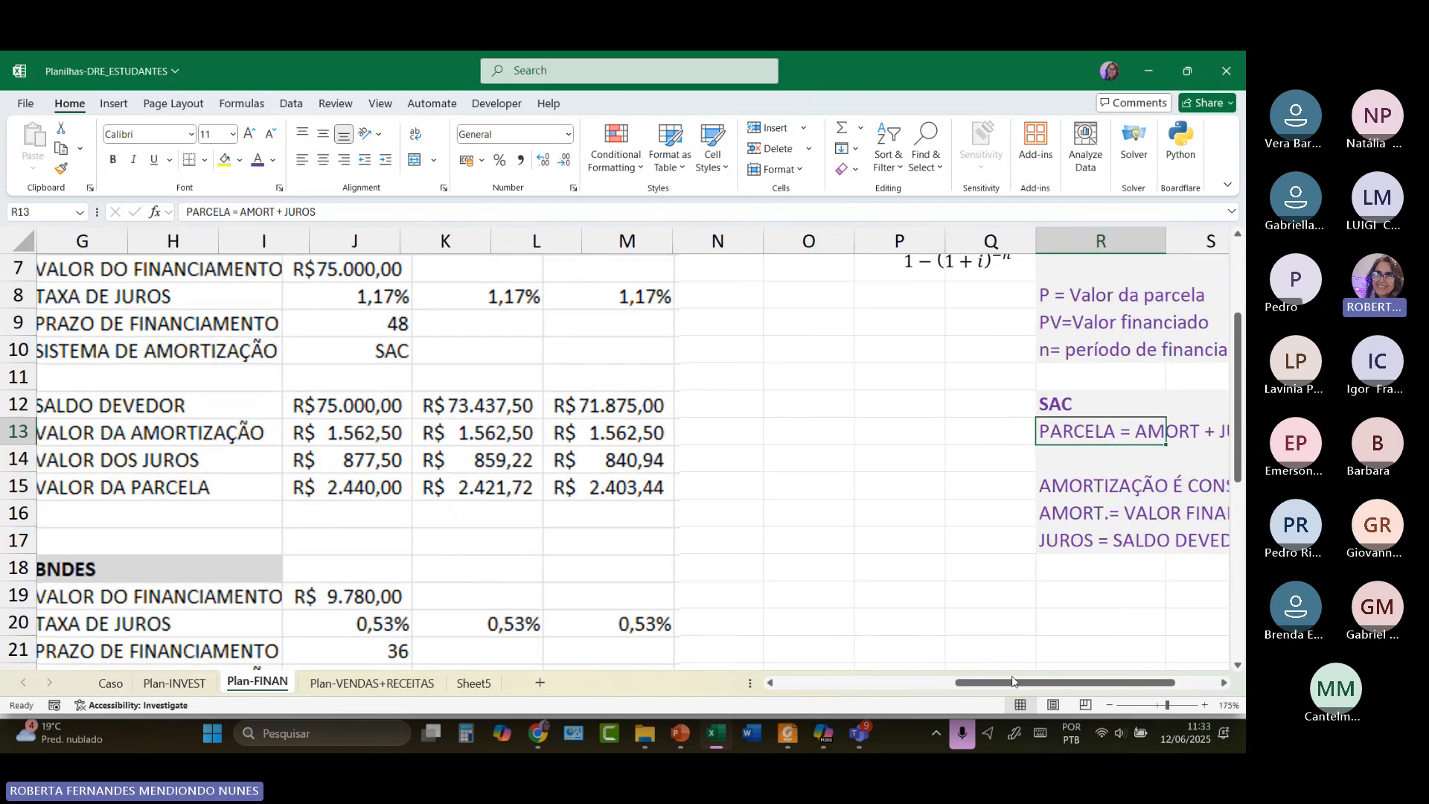
left_click_drag(1079, 681, 1148, 674)
left_click(817, 480)
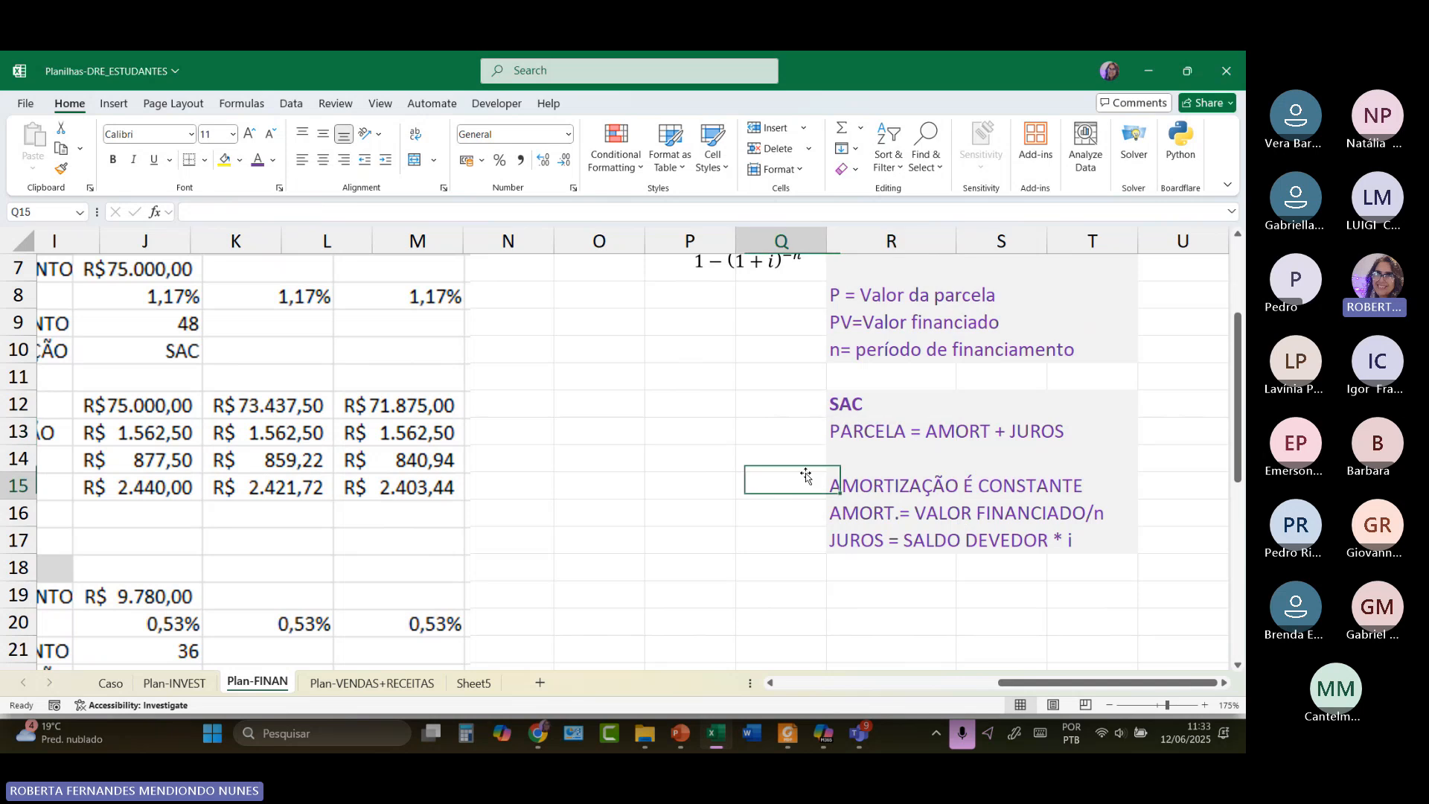
left_click(961, 432)
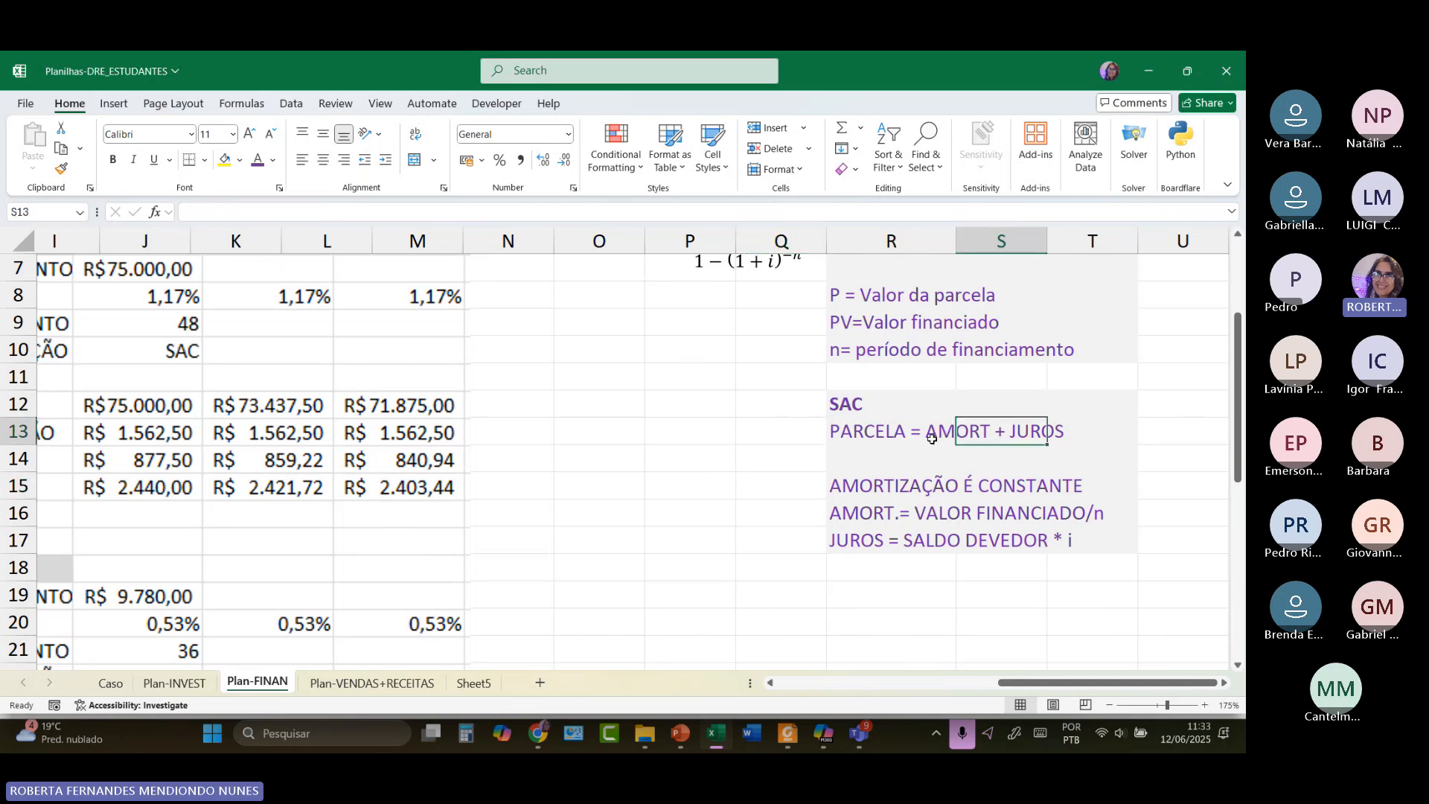
Highlight AMORT and JUROS in the PARCELA = AMORT + JUROS note in R13.
double_click(927, 432)
left_click_drag(927, 432, 990, 431)
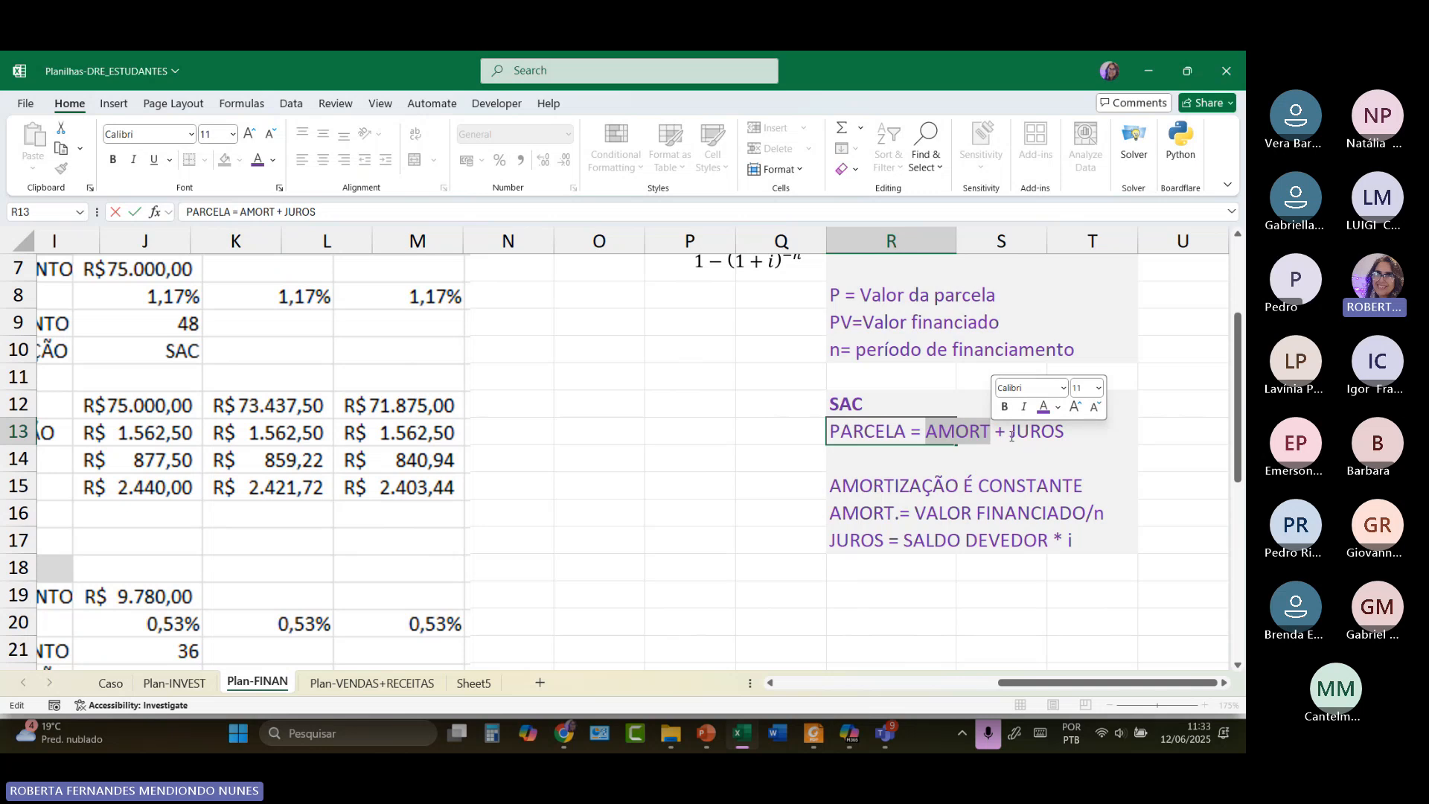
left_click_drag(1010, 436, 1066, 436)
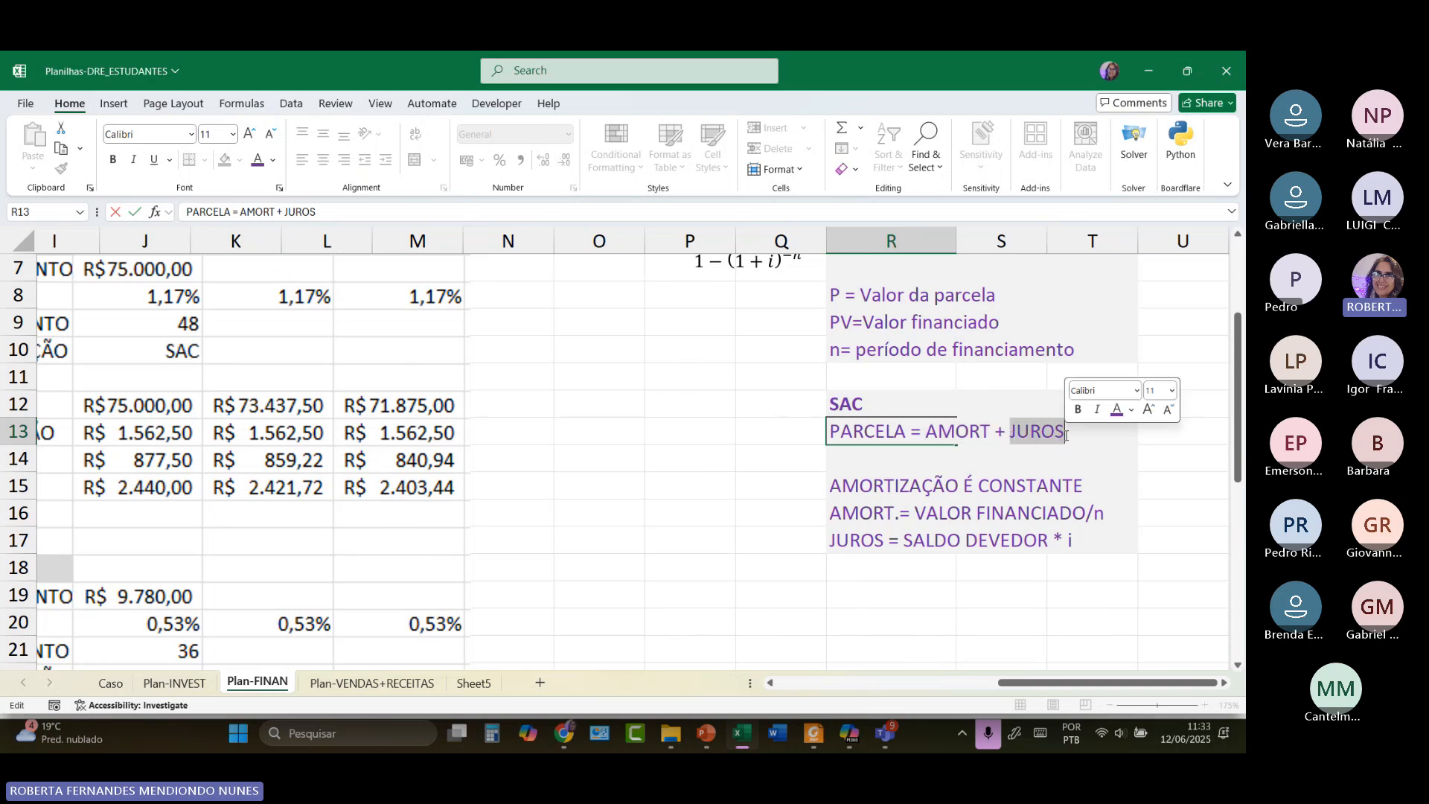
left_click(935, 435)
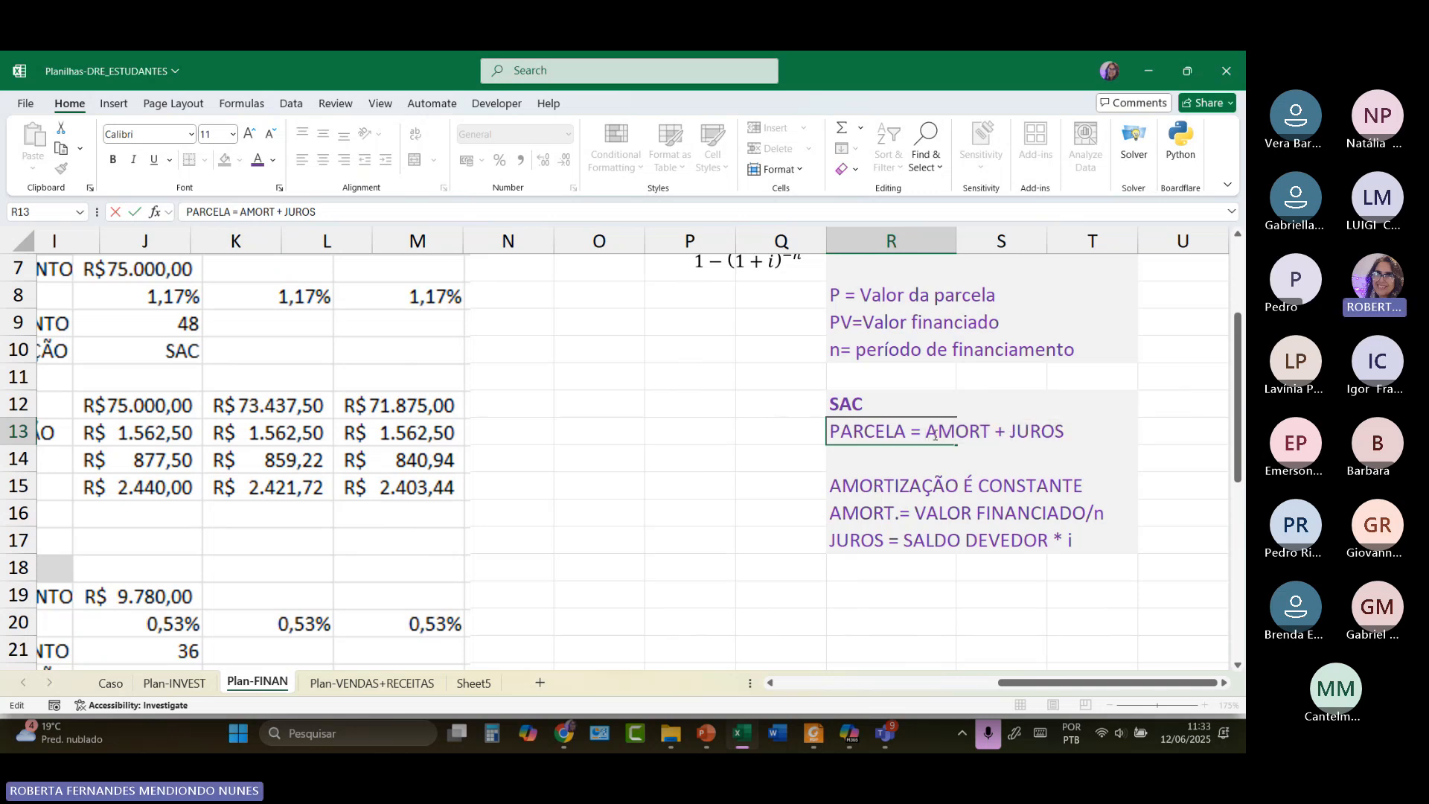
left_click_drag(935, 435, 987, 436)
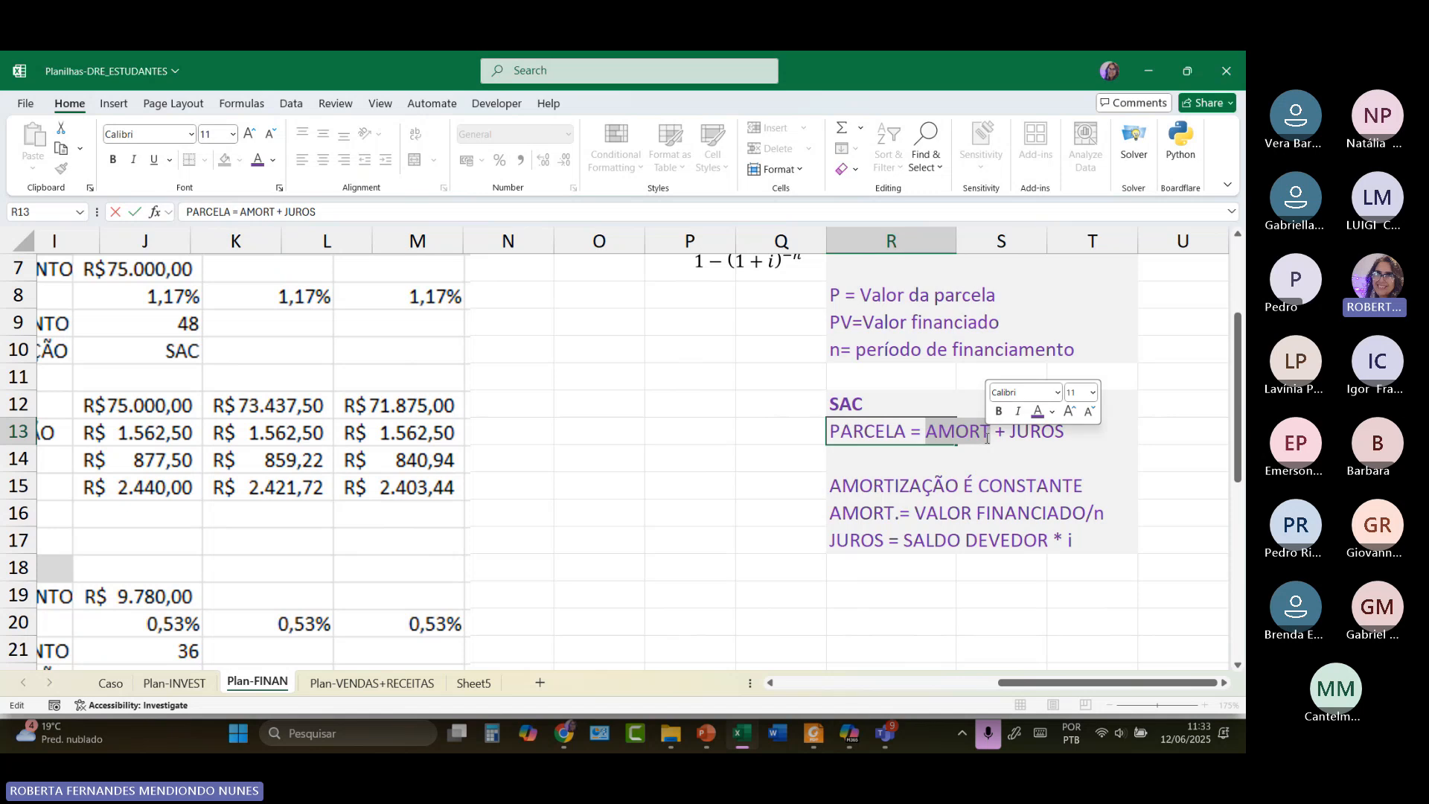
left_click(889, 576)
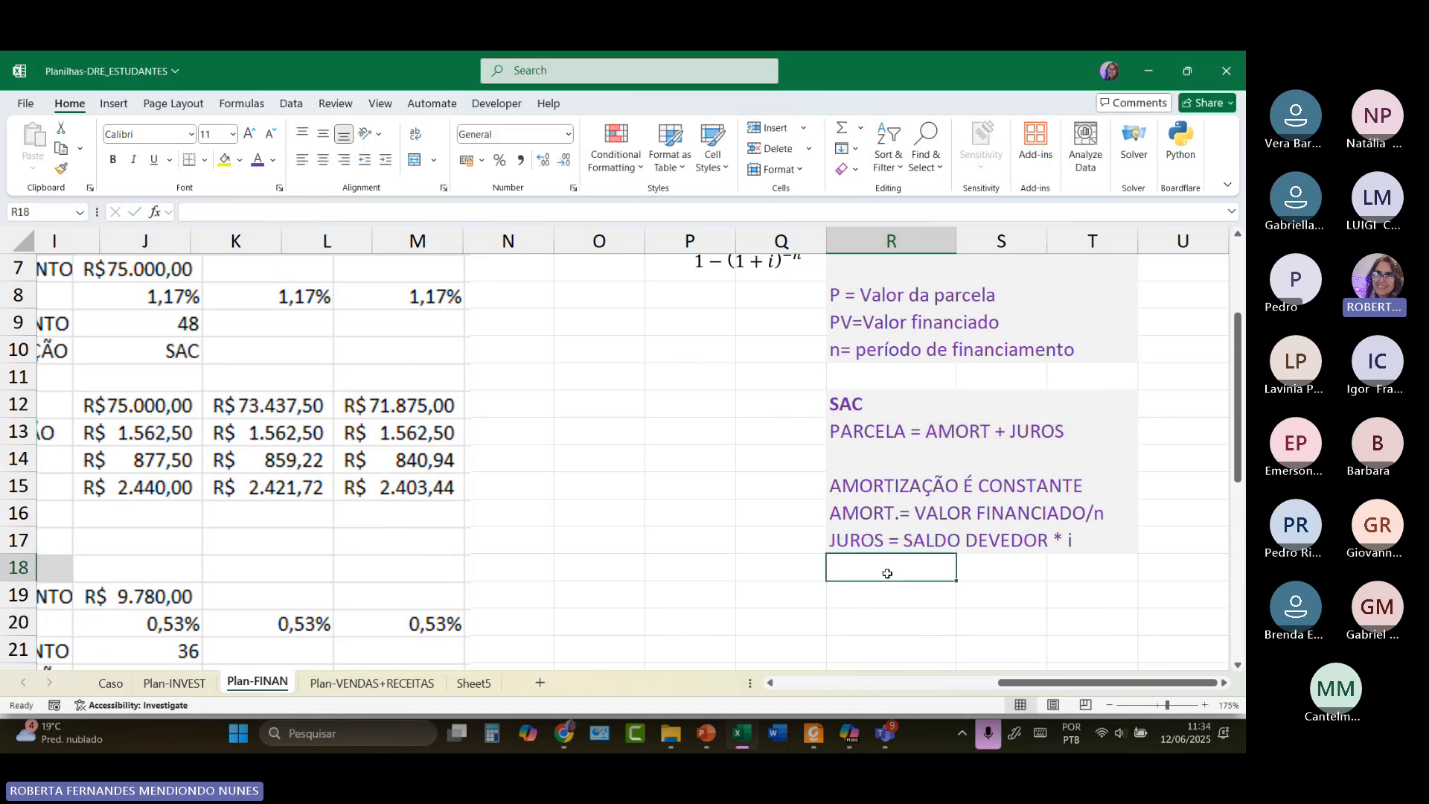
Enter 'Amortização é a parte efetivamente paga da dívida' in R18.
type("amorti")
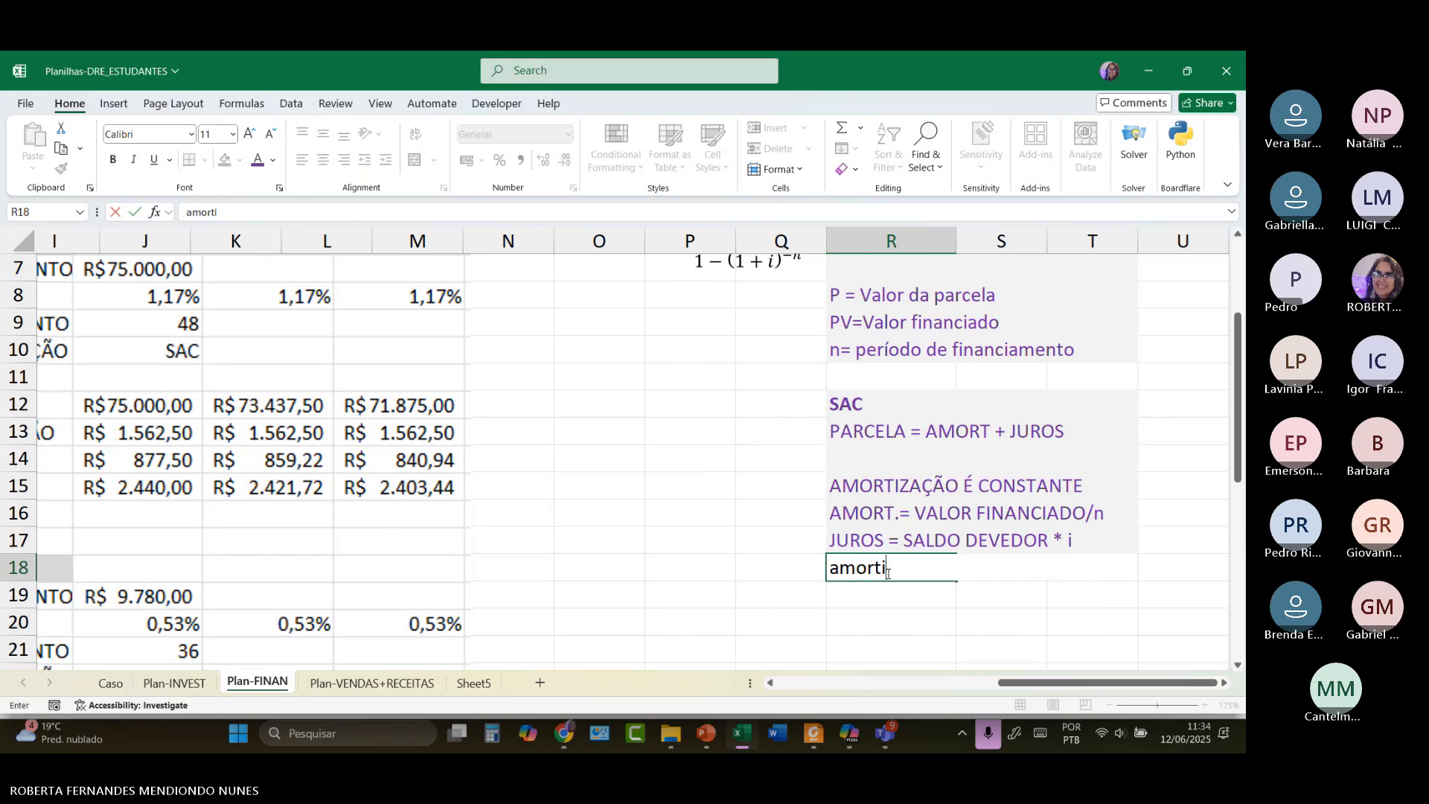
type("zação é a parte")
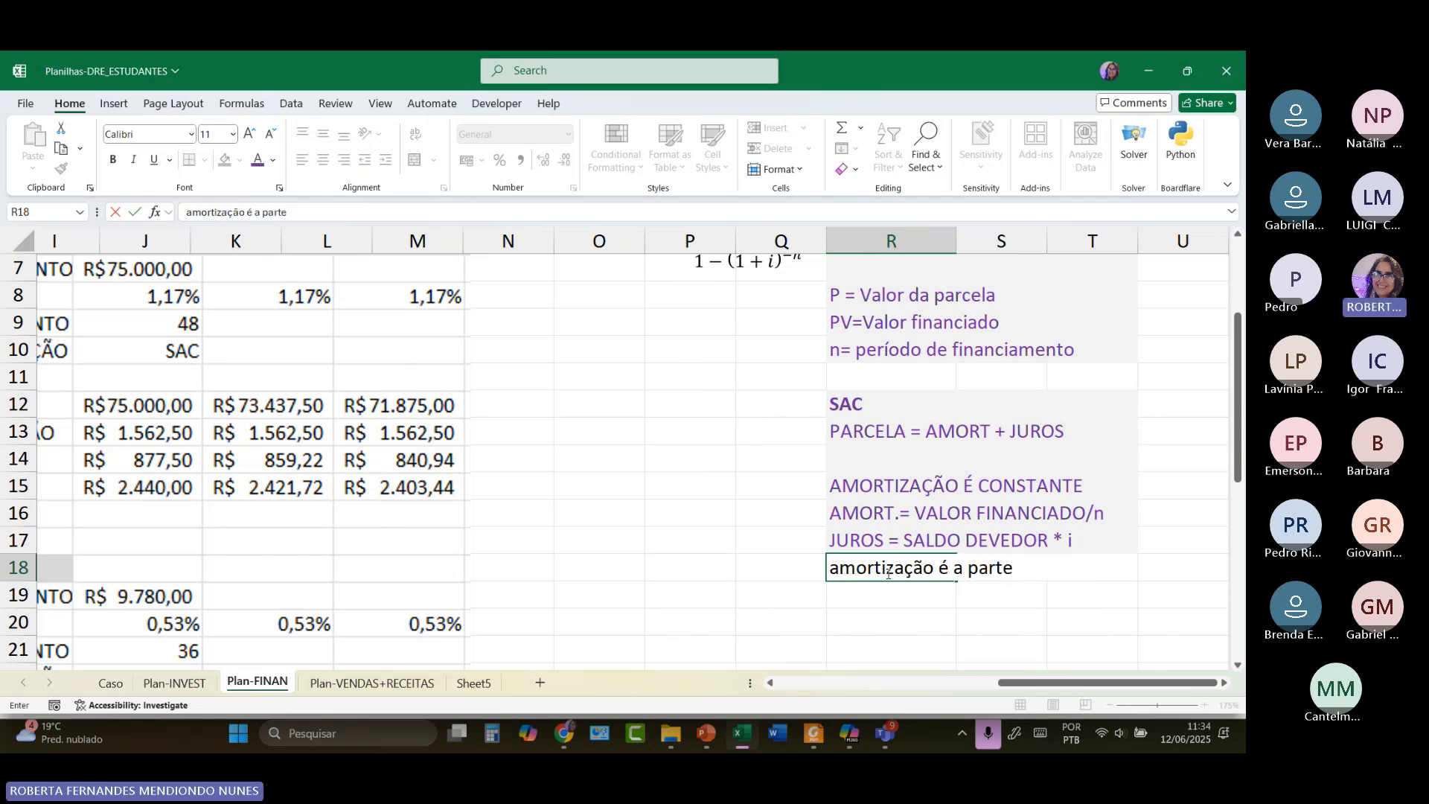
type(" efetivamen")
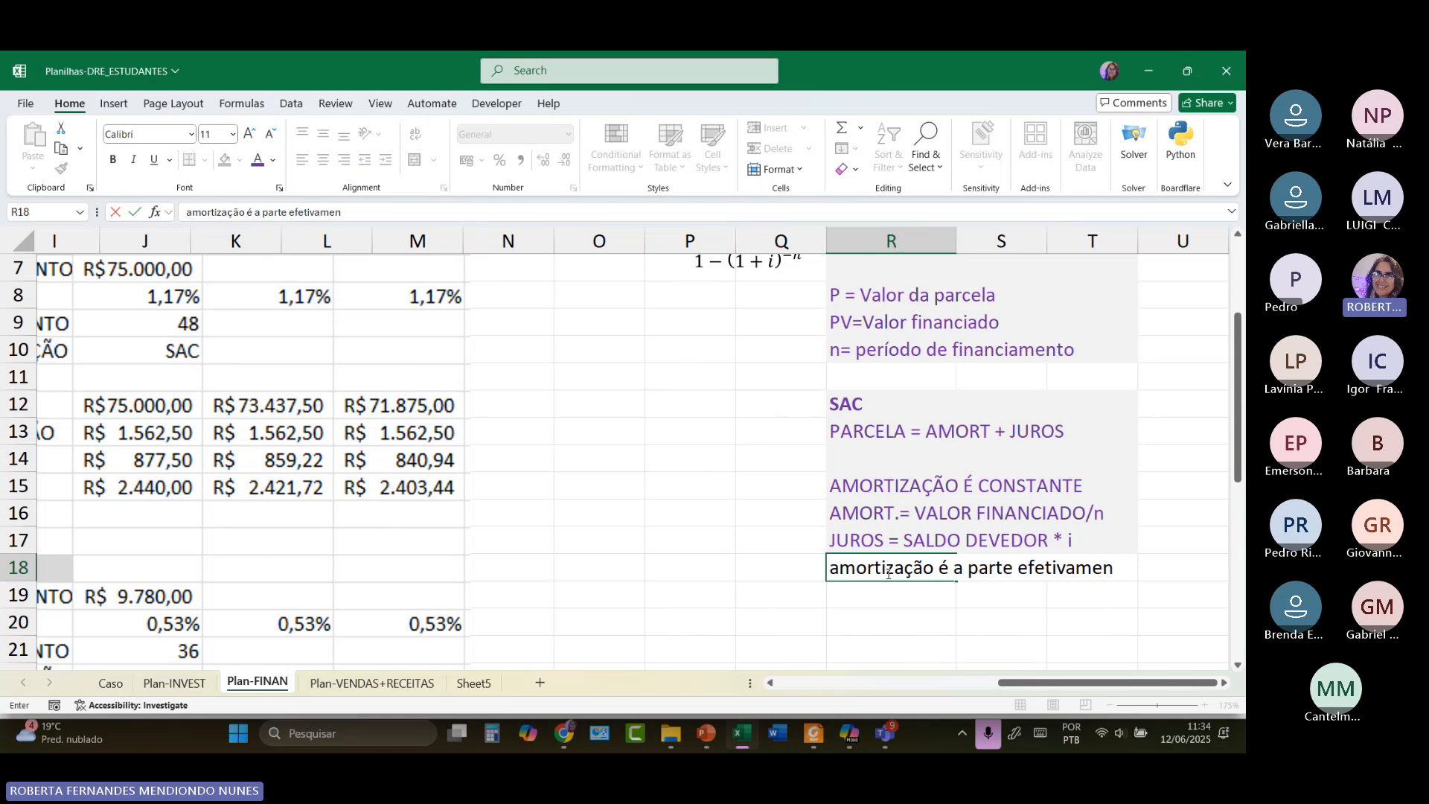
type("te pagf")
key("BackSpace")
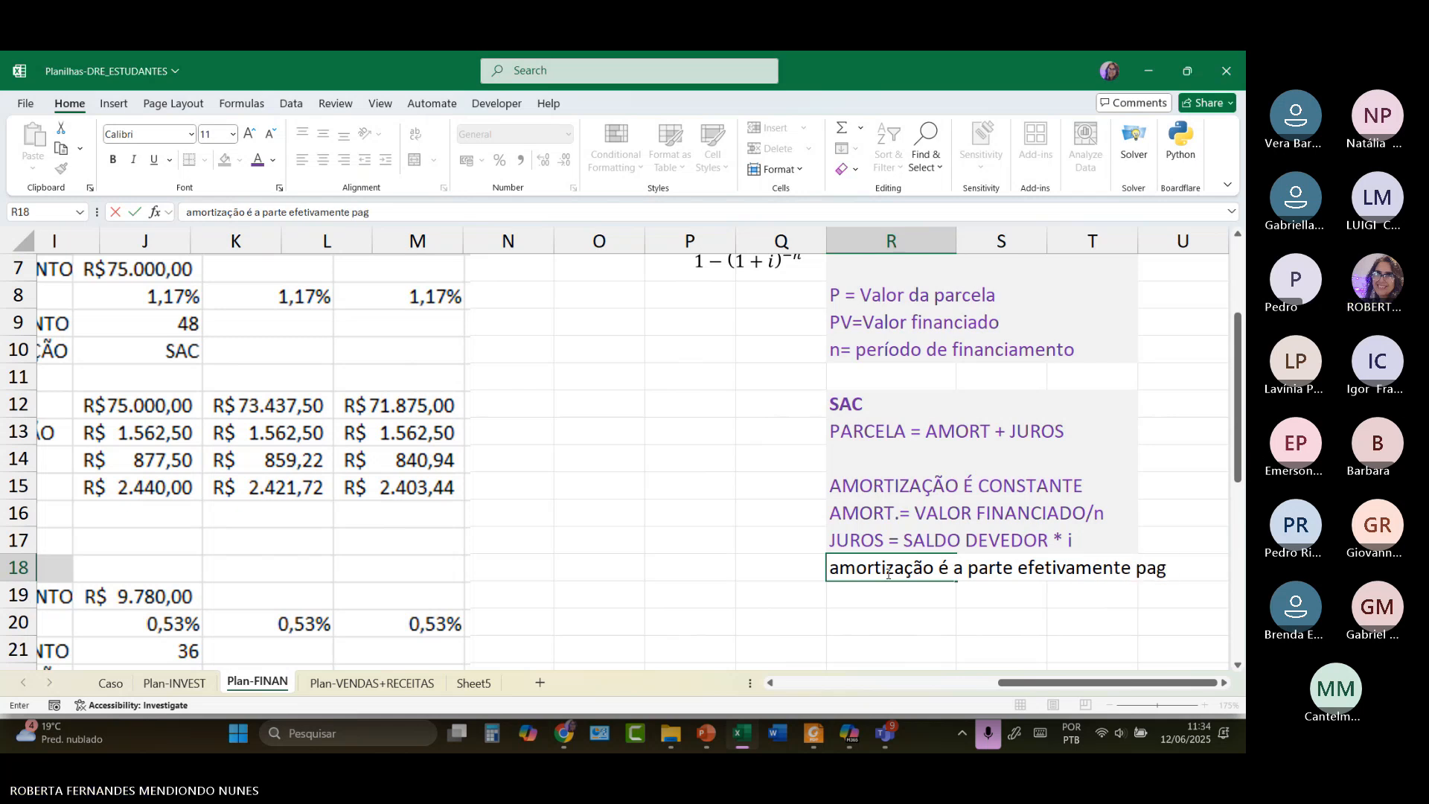
type("a da dívida")
left_click(841, 567)
key("BackSpace")
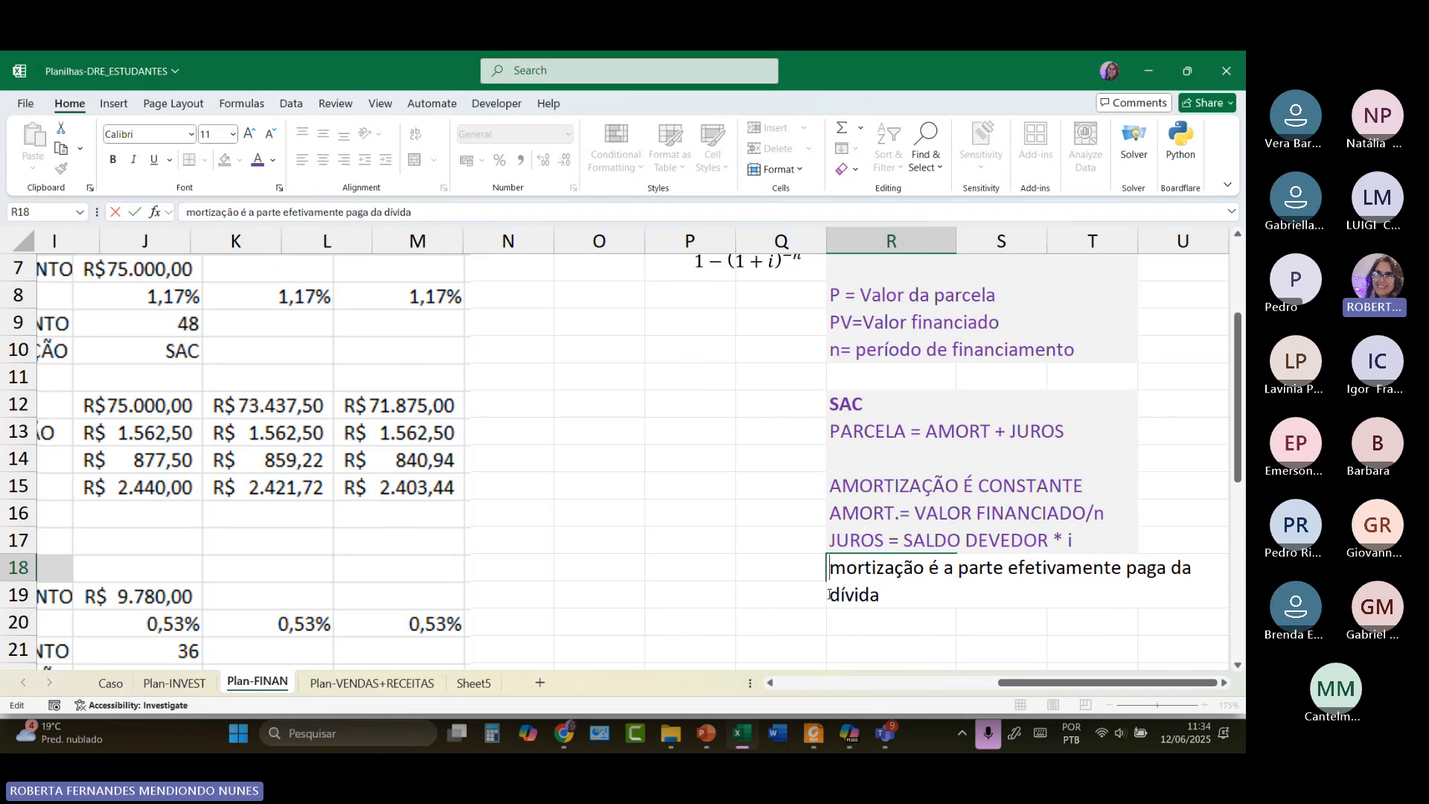
type("A")
left_click(891, 616)
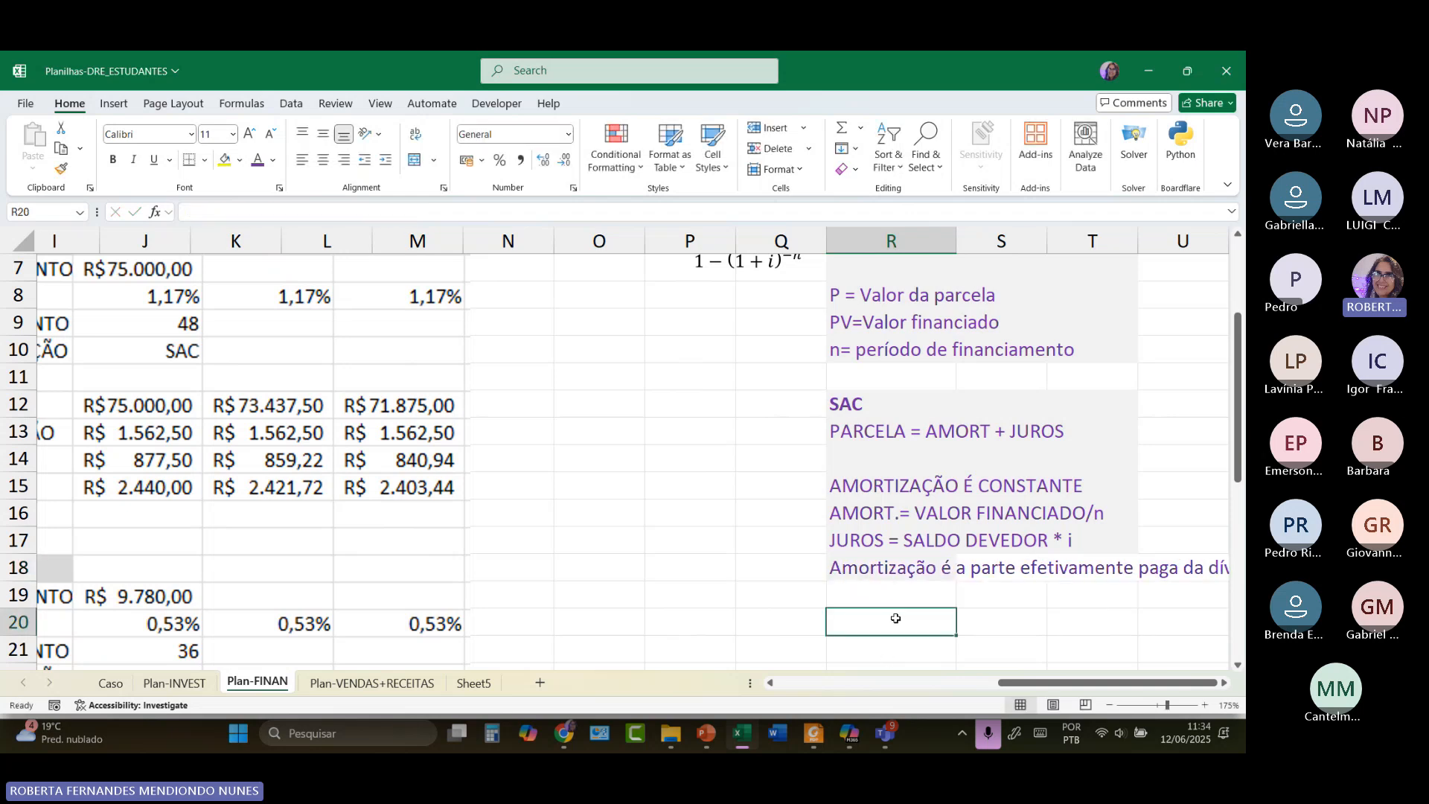
Highlight the word AMORT again in the R13 installment formula note.
left_click(922, 572)
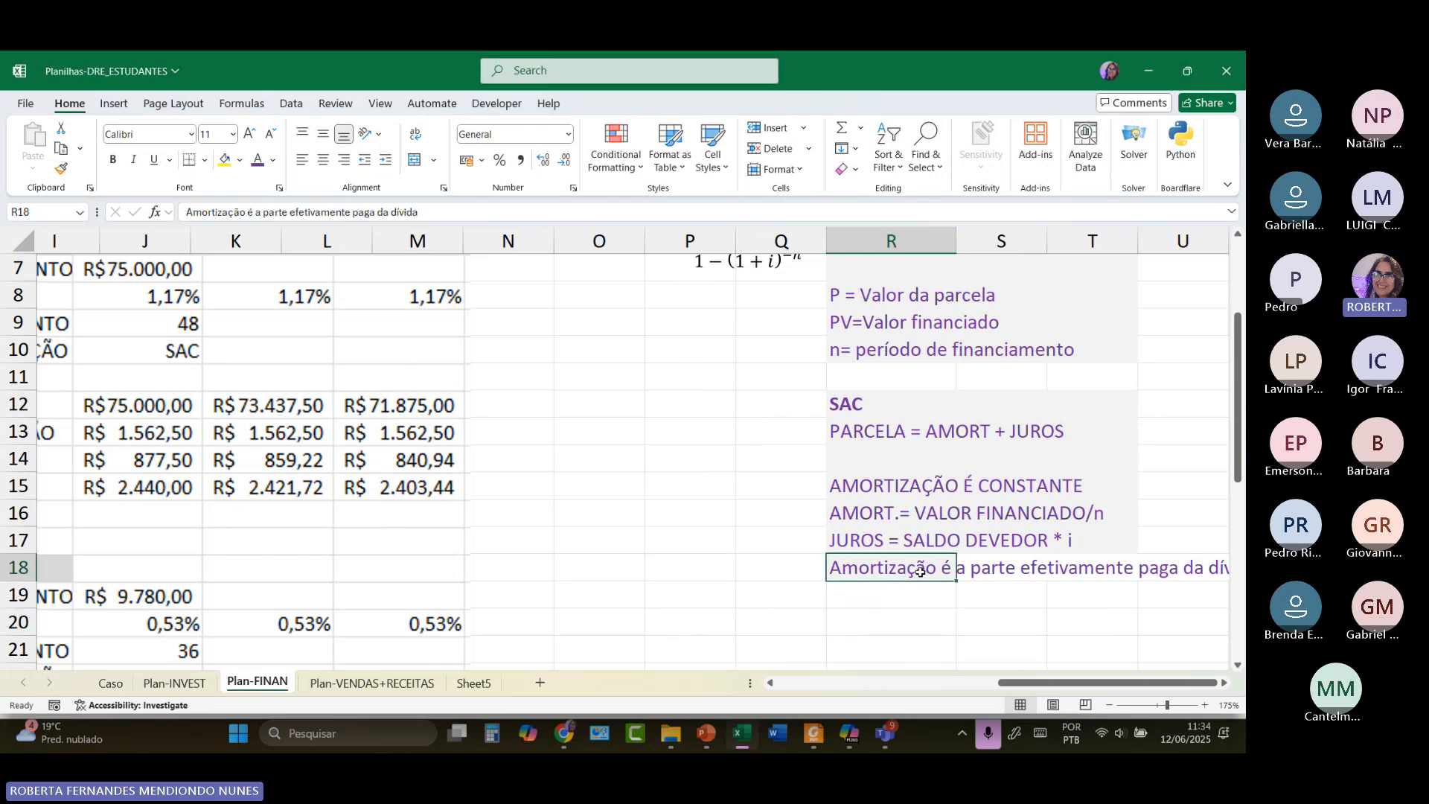
left_click(943, 433)
double_click(943, 433)
left_click_drag(925, 432, 989, 431)
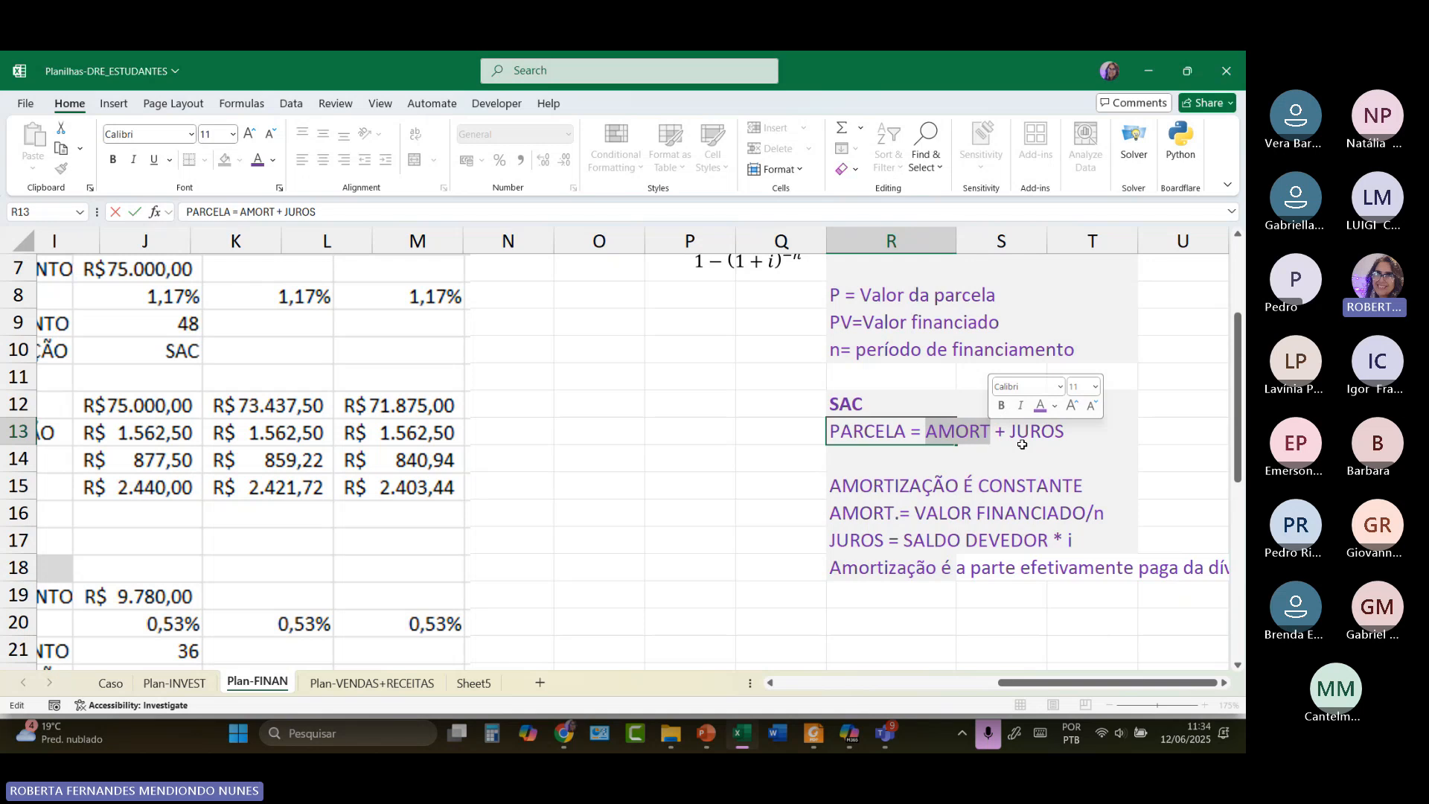
Add the note 'Parcelas diminuem ao longo do tempo' in R19 below the amortization definition.
left_click(871, 589)
type("Par")
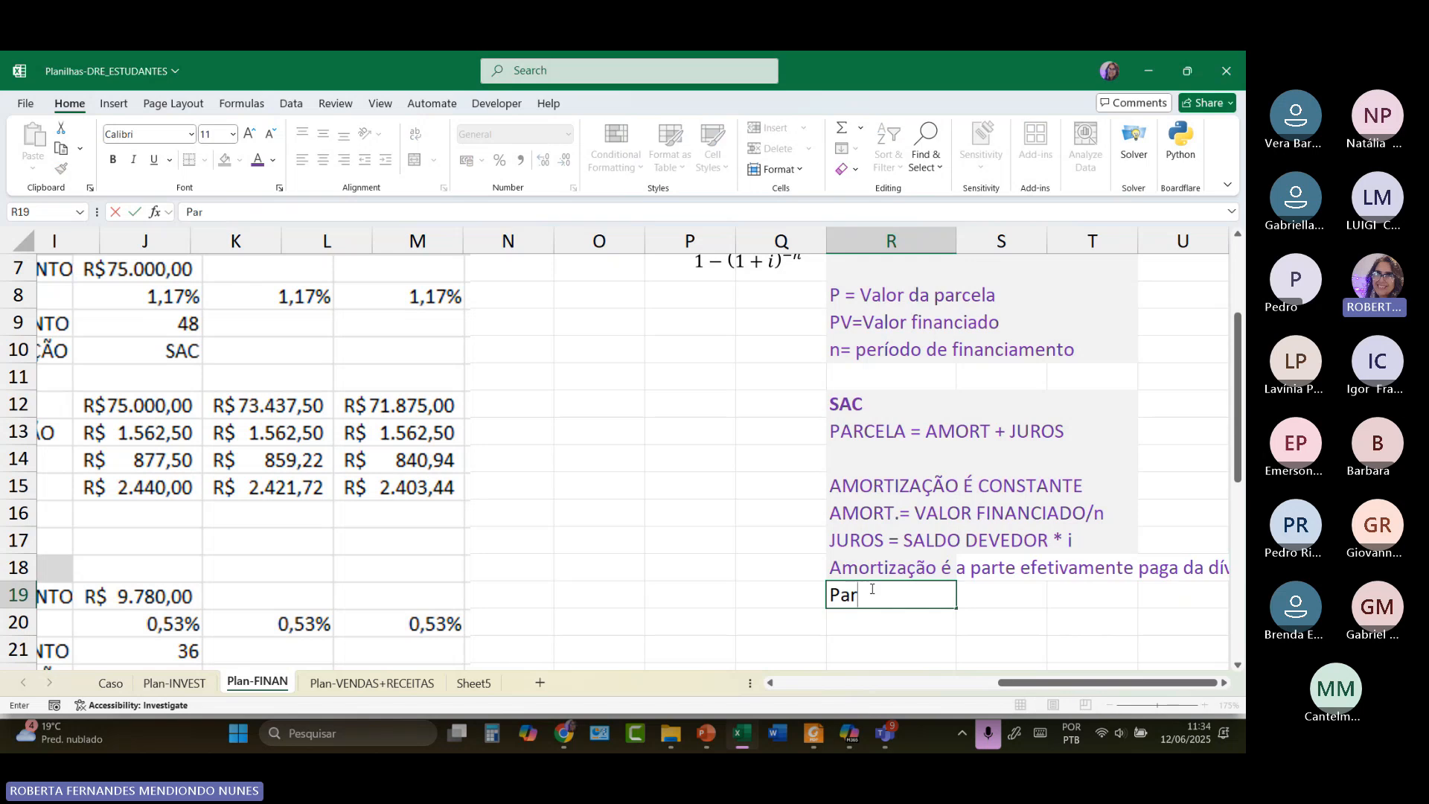
type("celas diminue")
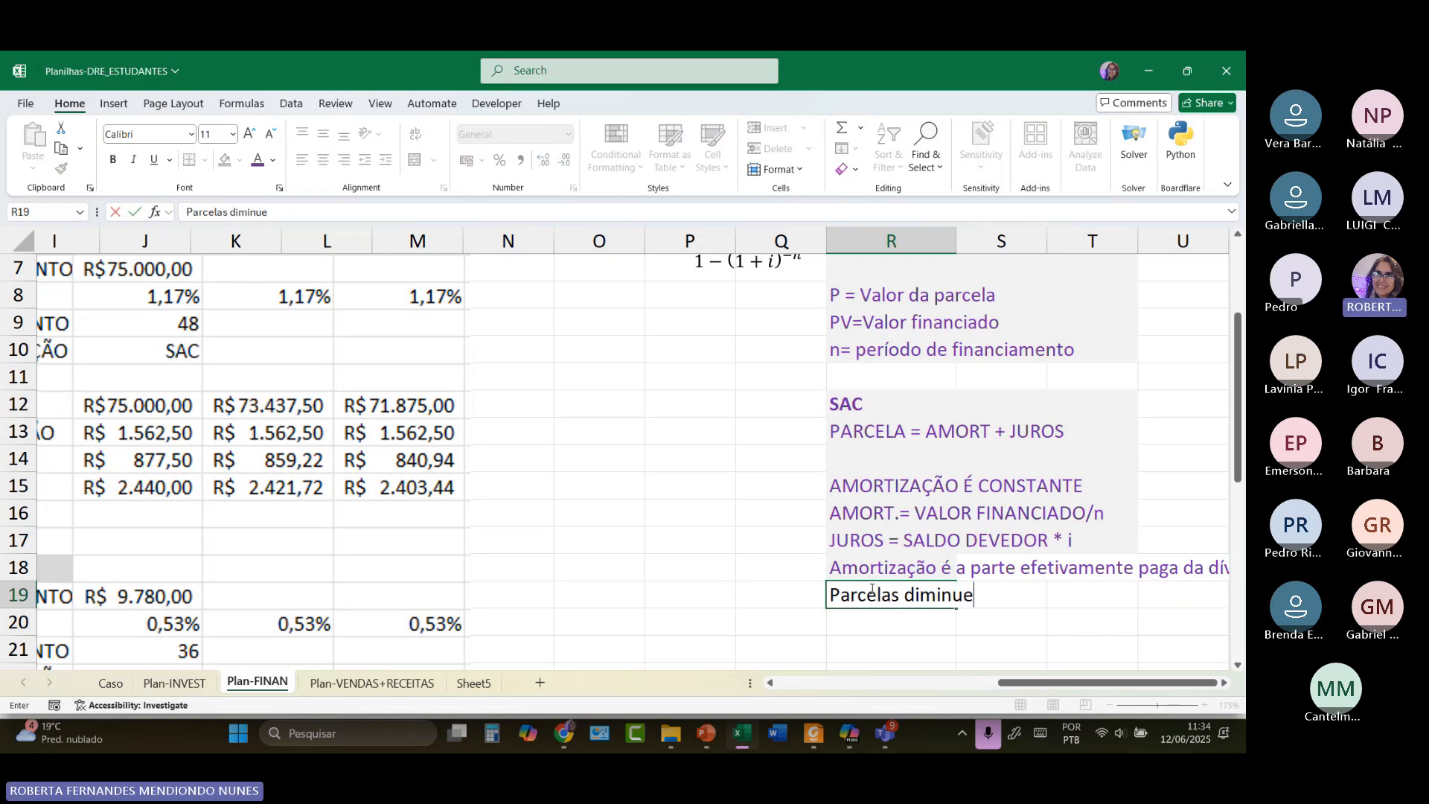
type("m ao longo do tempo")
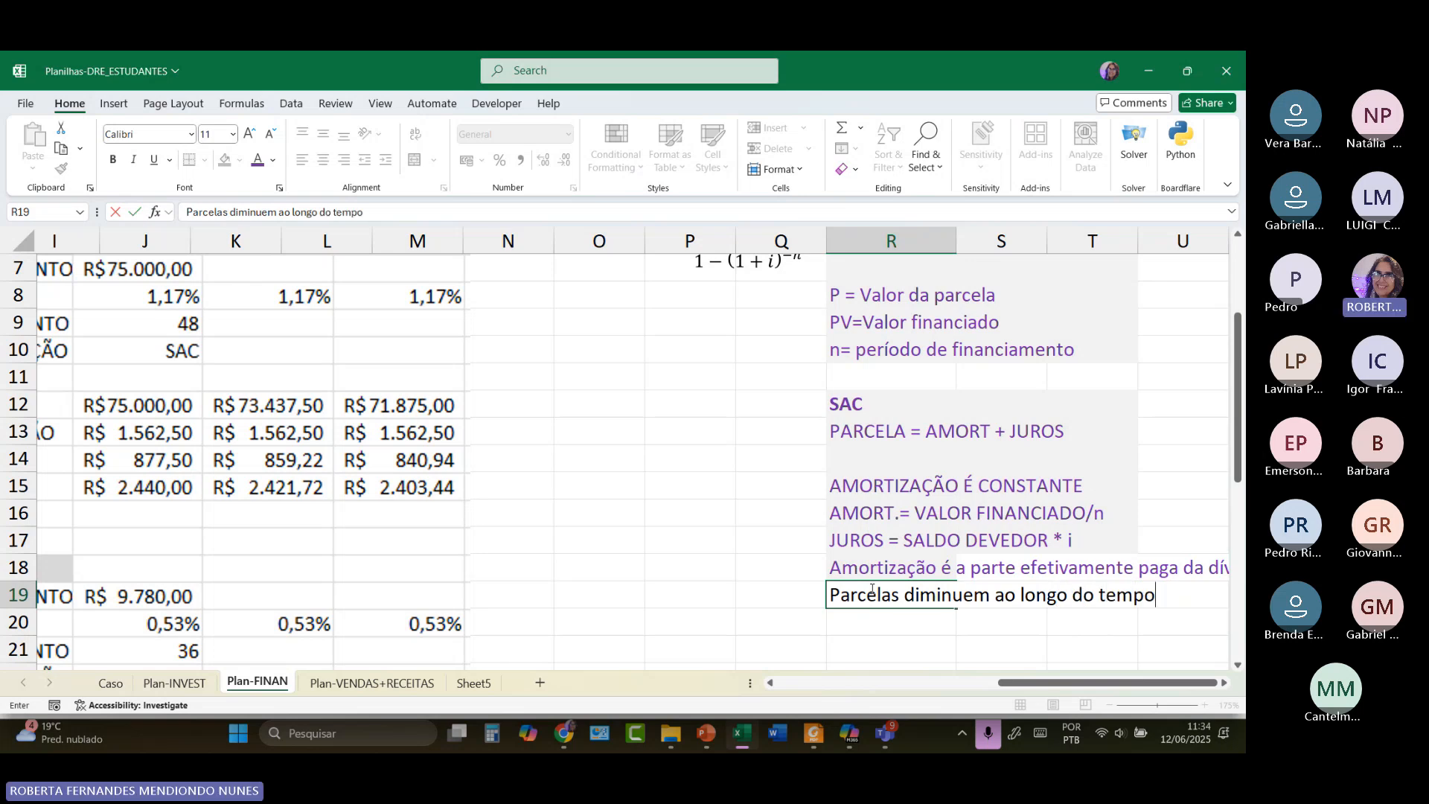
left_click(852, 616)
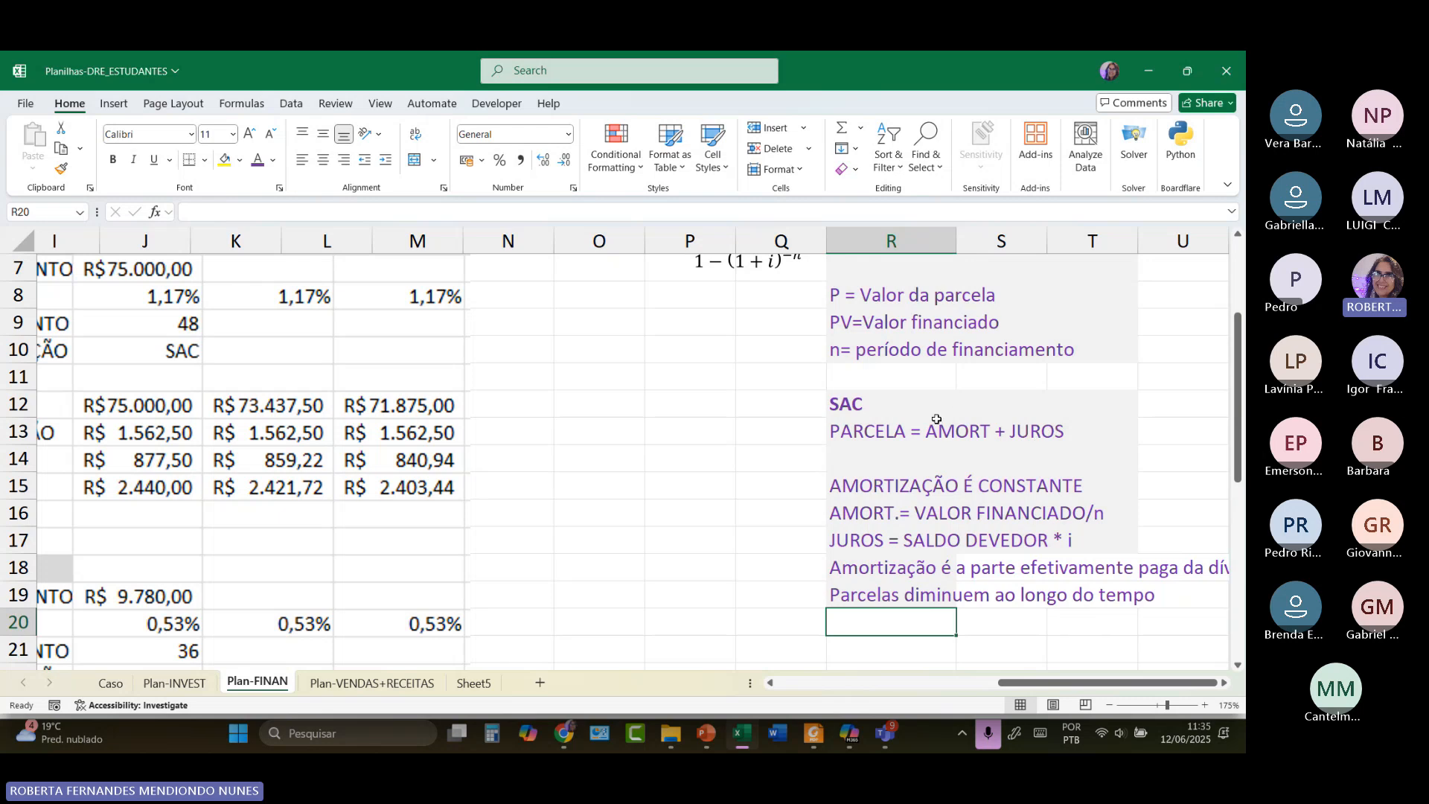
Enter 3490 in P15, '800 amort' in P16 and the formula =3490-800 in P17.
left_click(703, 491)
type("3490")
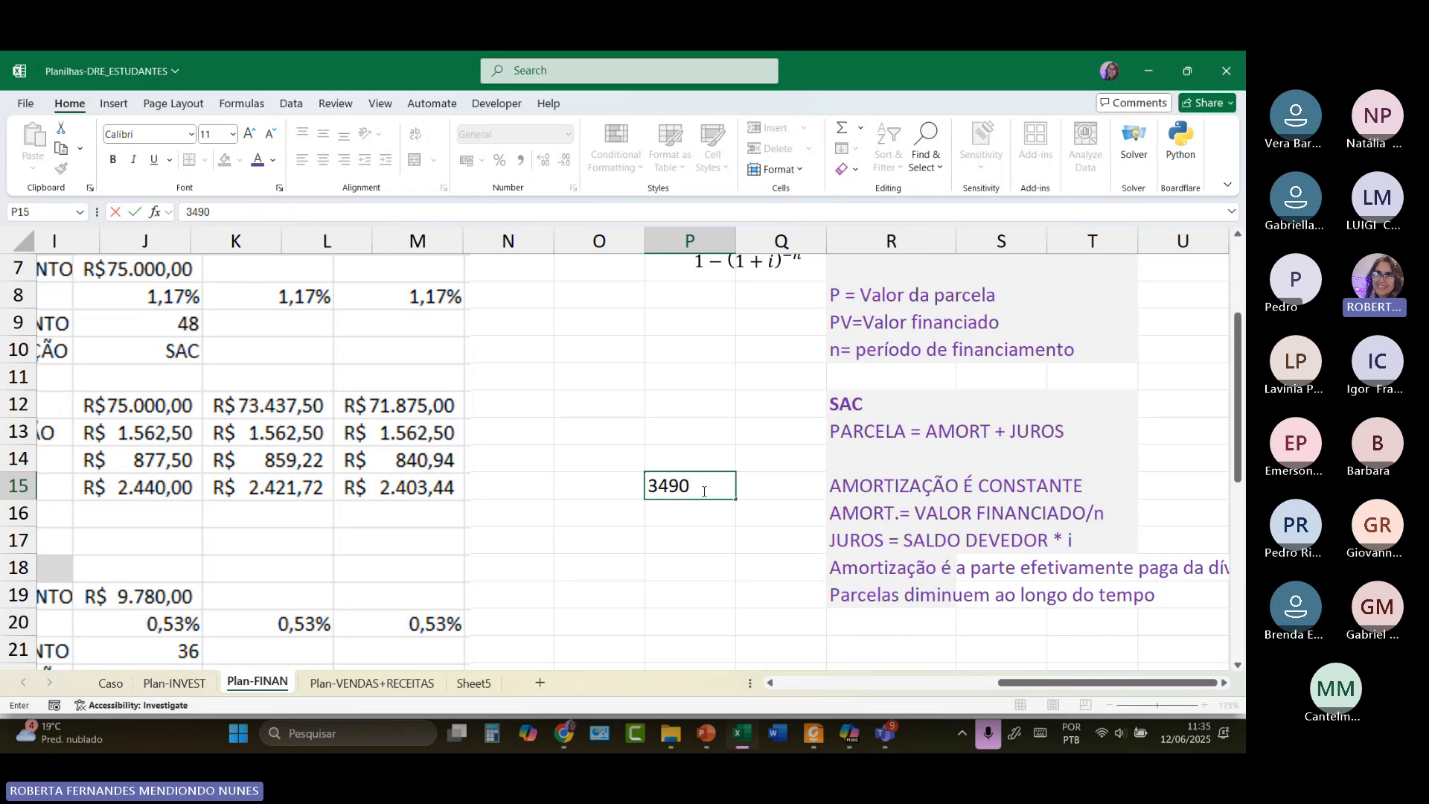
left_click(665, 515)
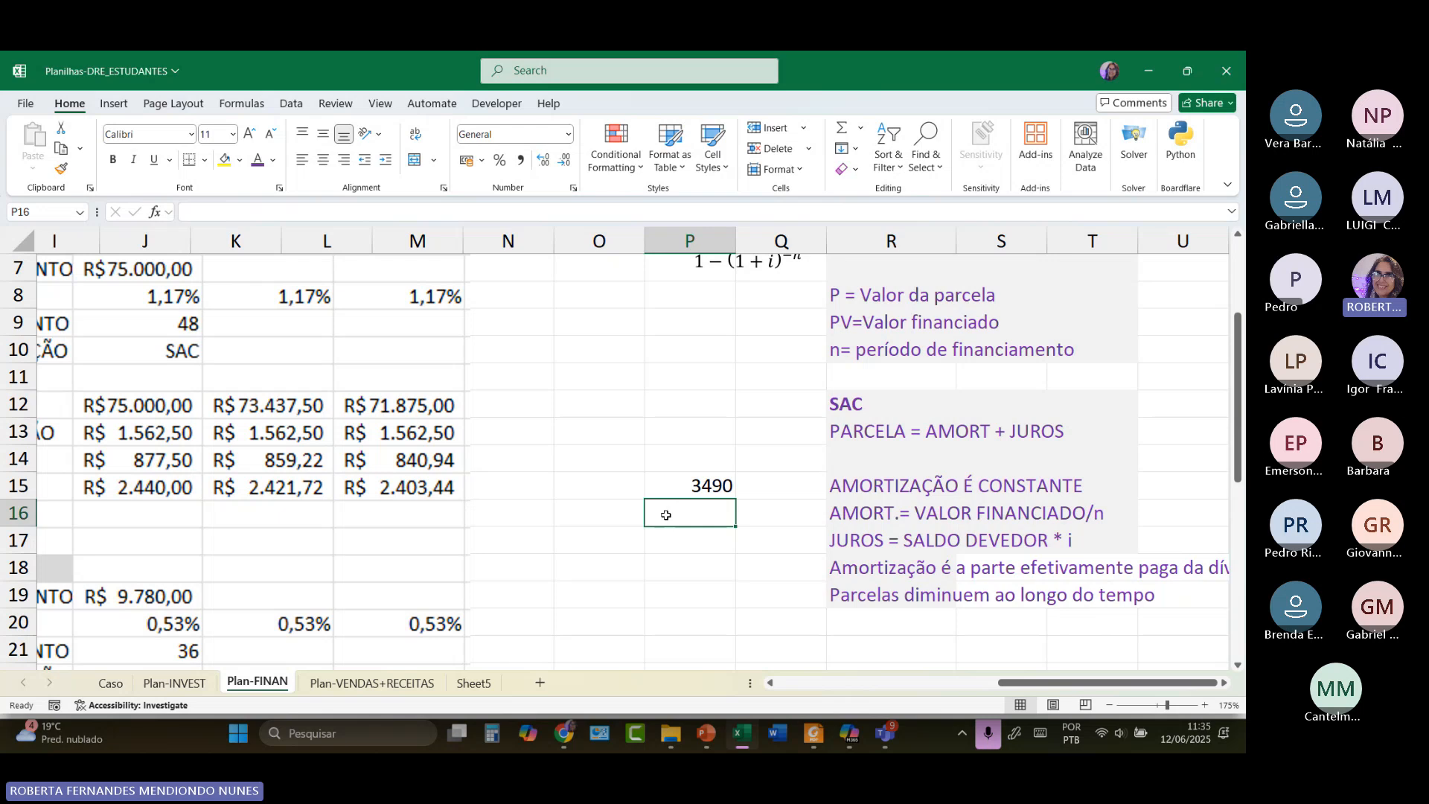
type("800")
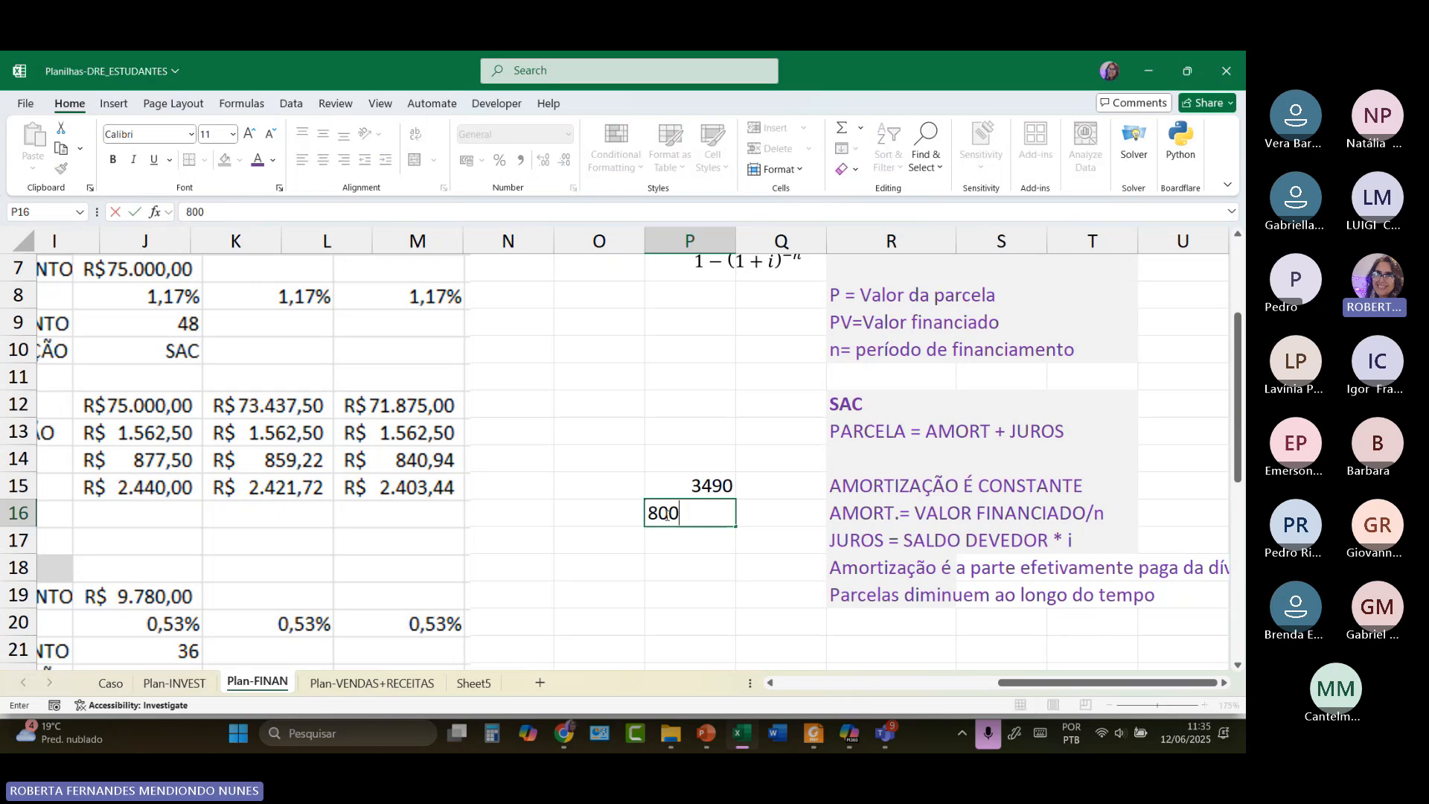
type(" amort")
left_click(669, 540)
type("=")
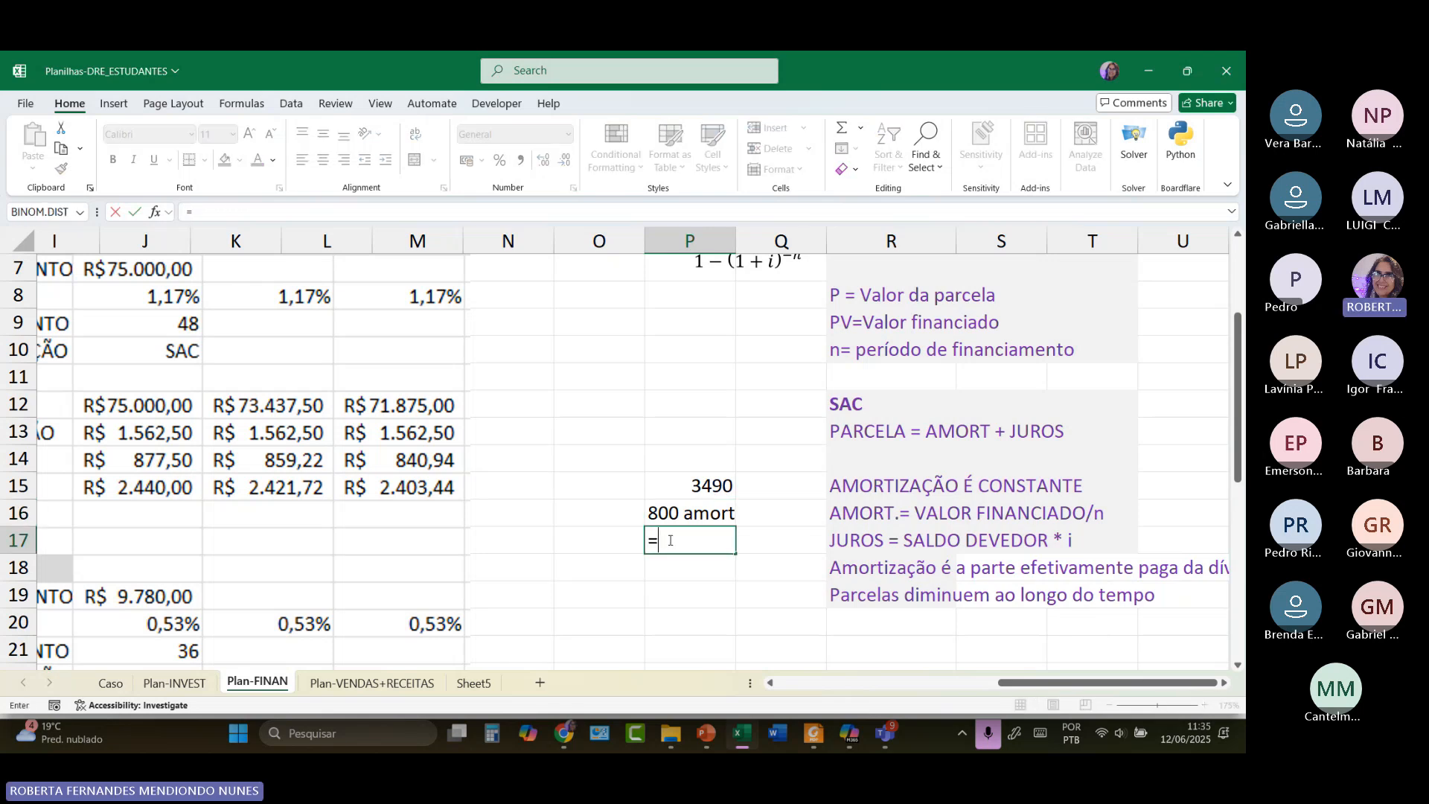
type("3490-800")
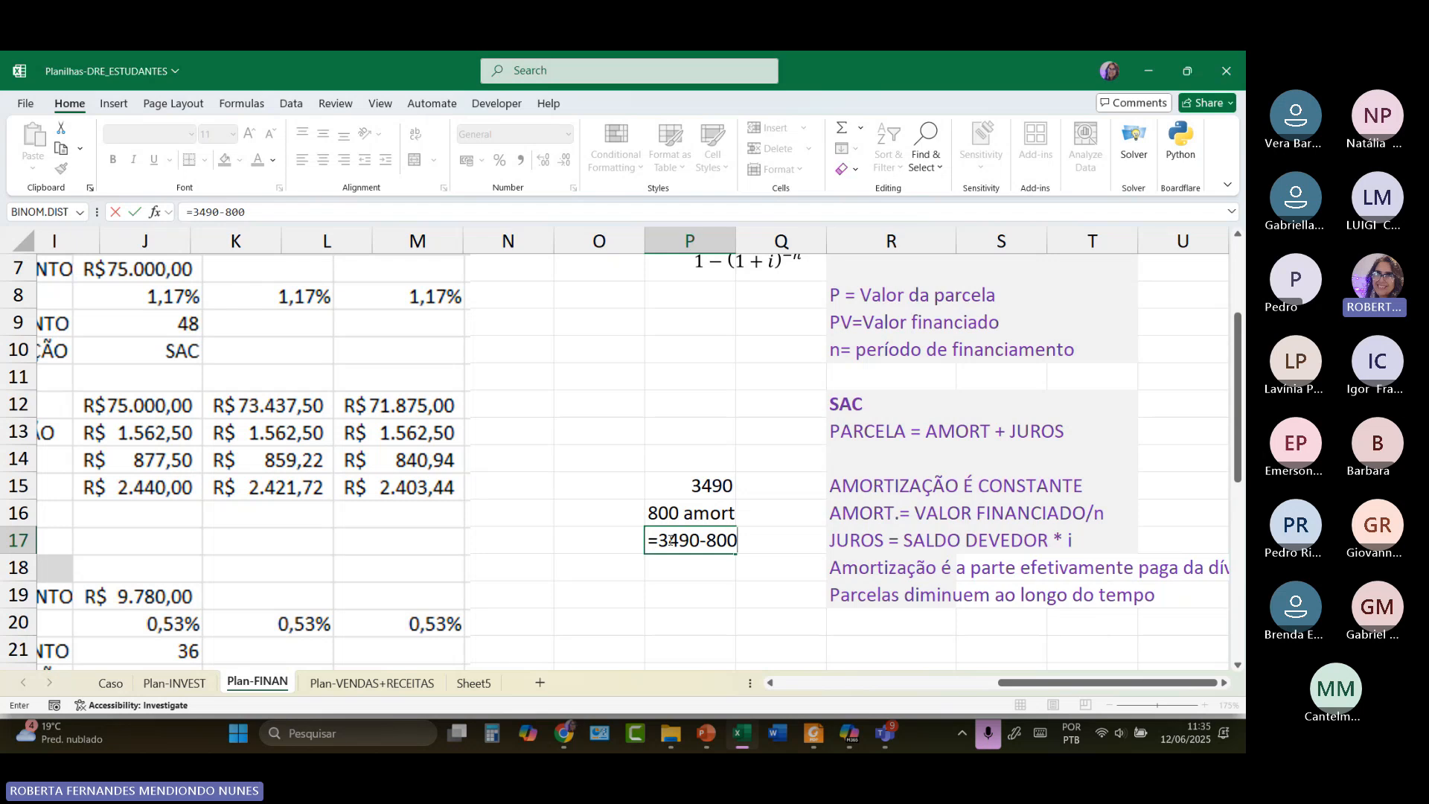
key("Return")
Label the P17 result 'juros' in Q17 and reselect the 3490 value.
left_click(753, 538)
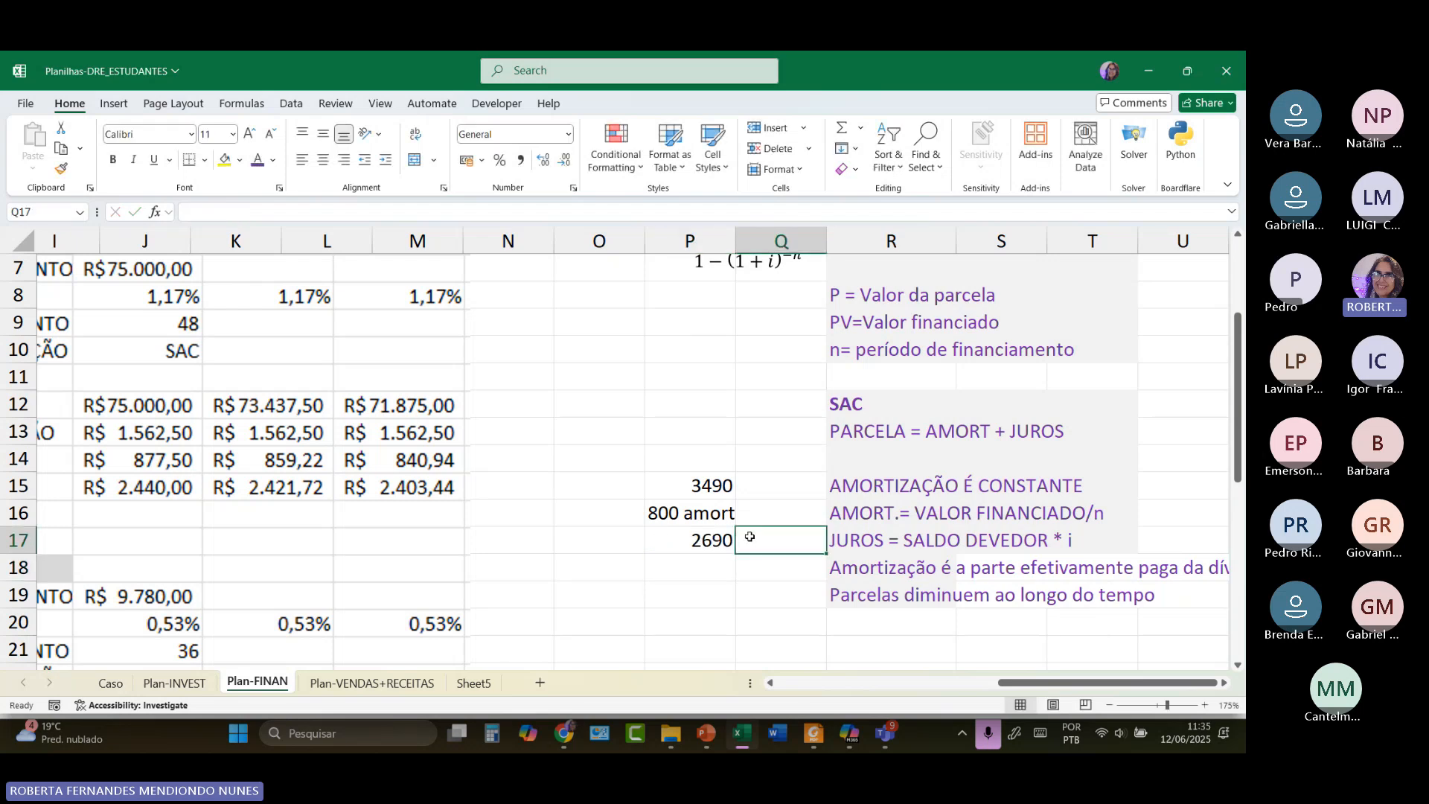
type("juro")
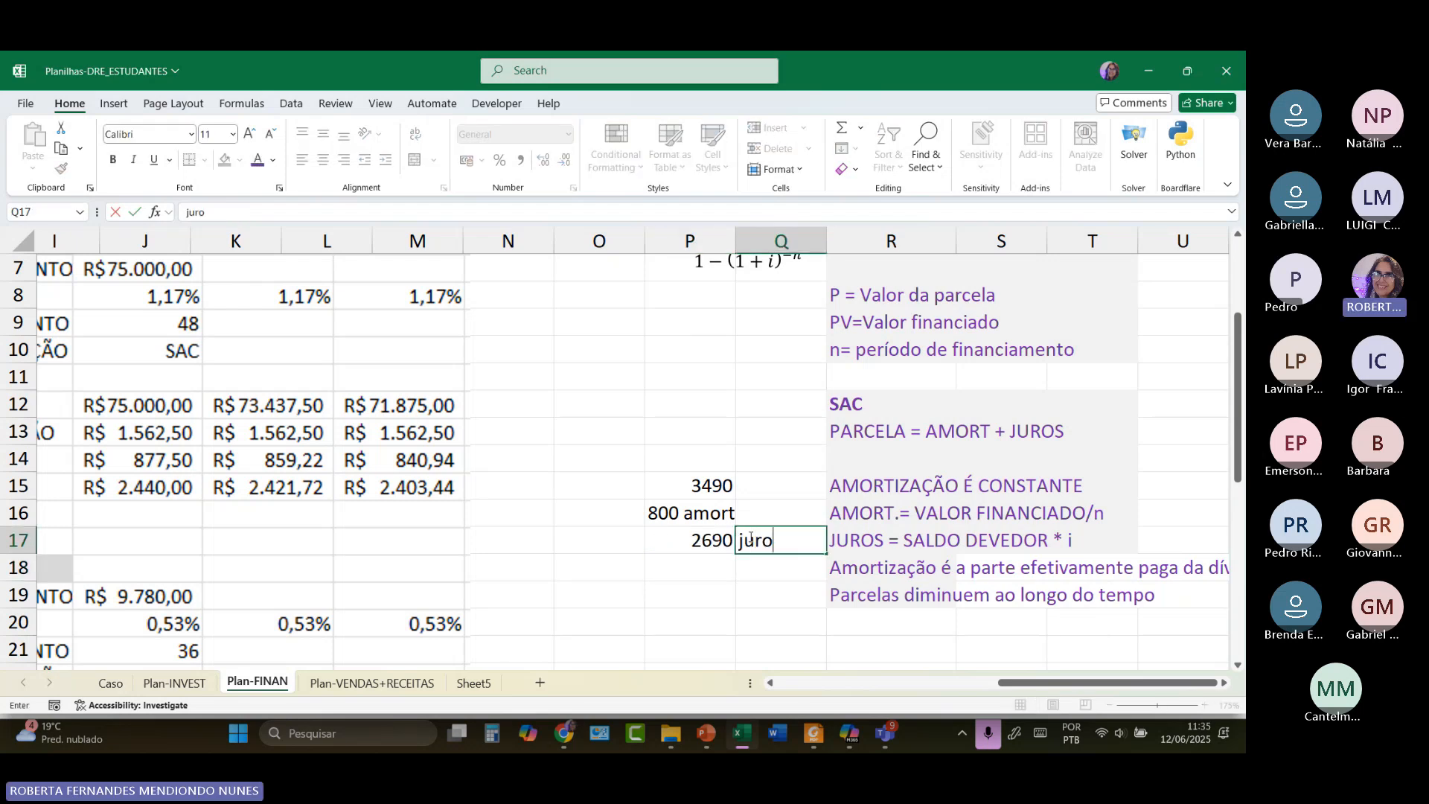
type("s")
key("Return")
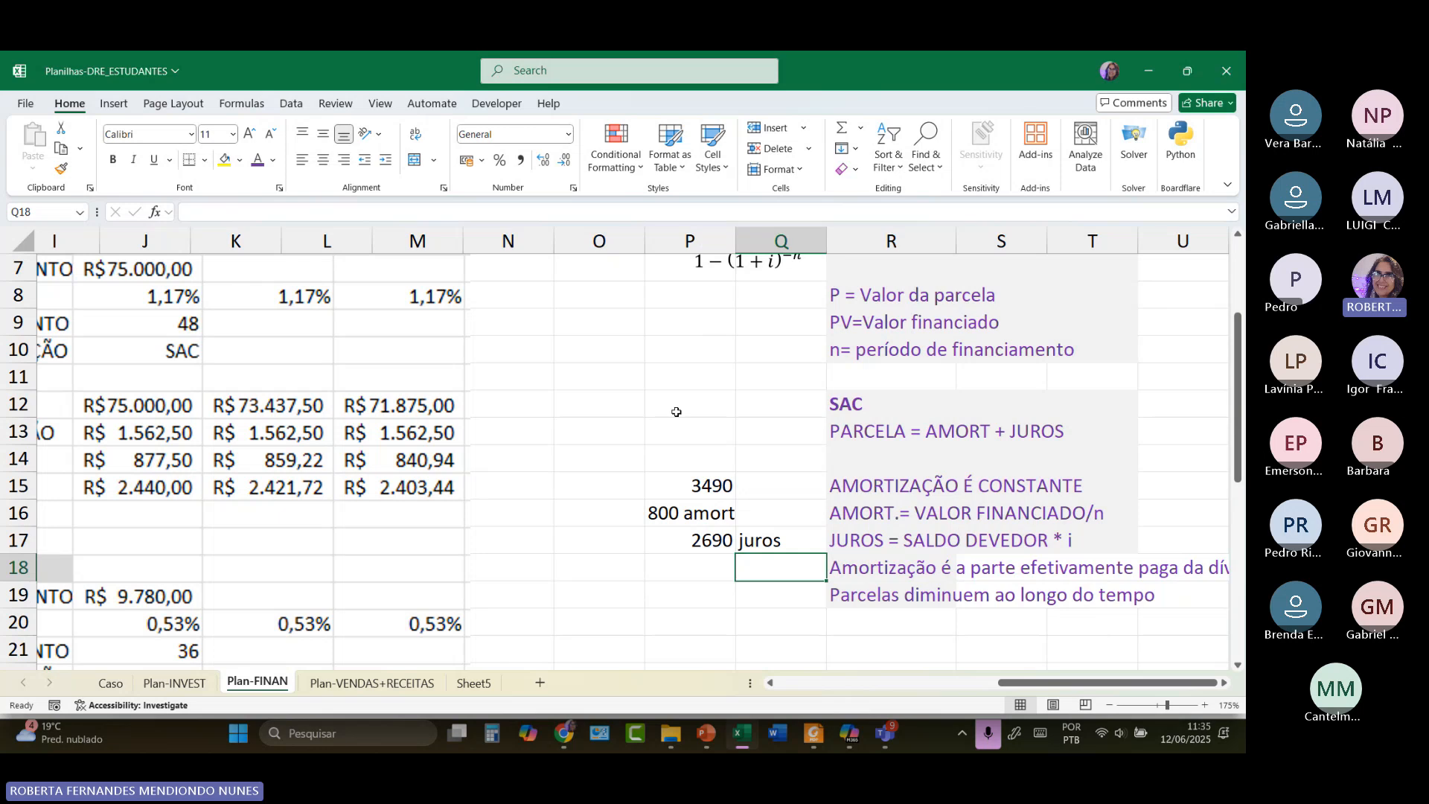
left_click(703, 495)
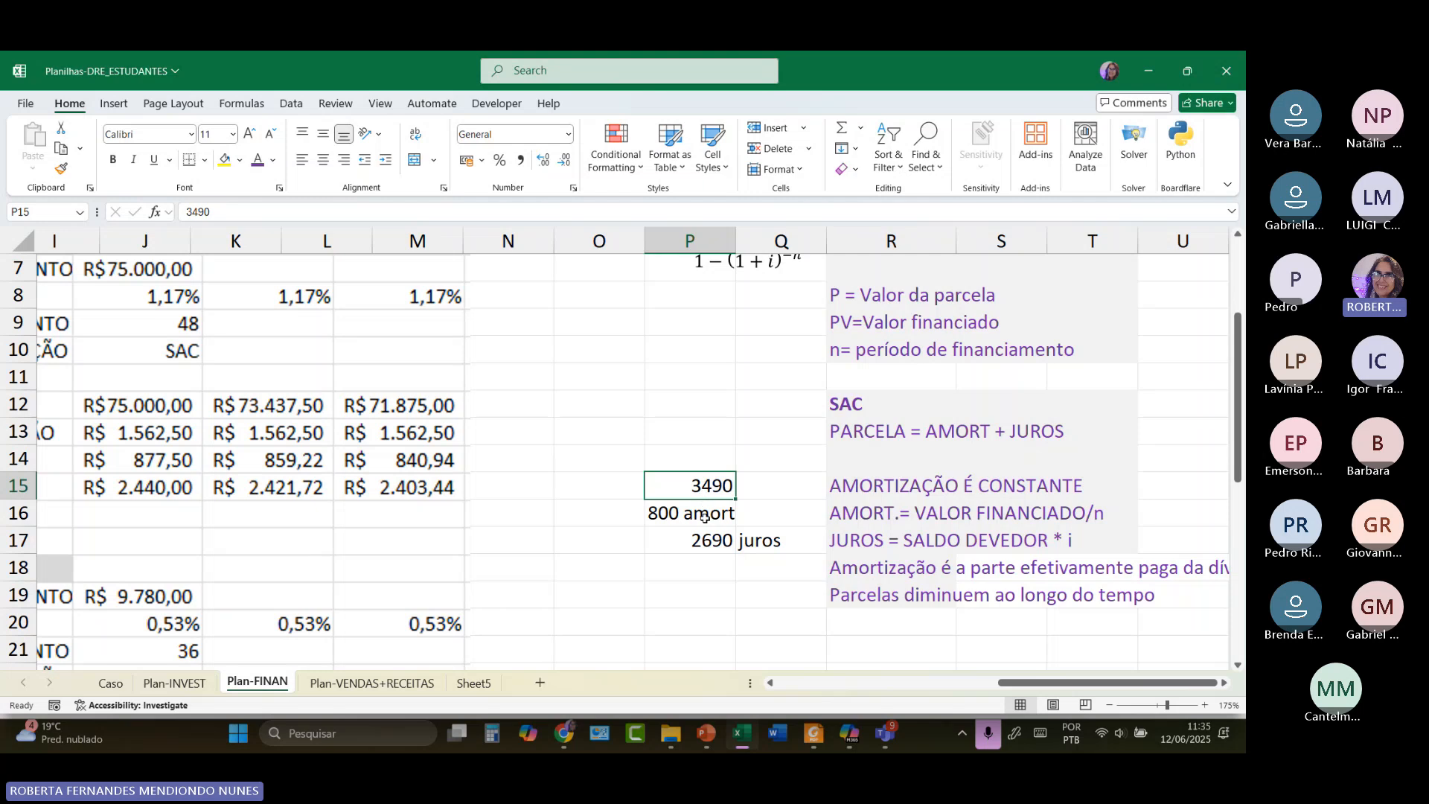
left_click(704, 516)
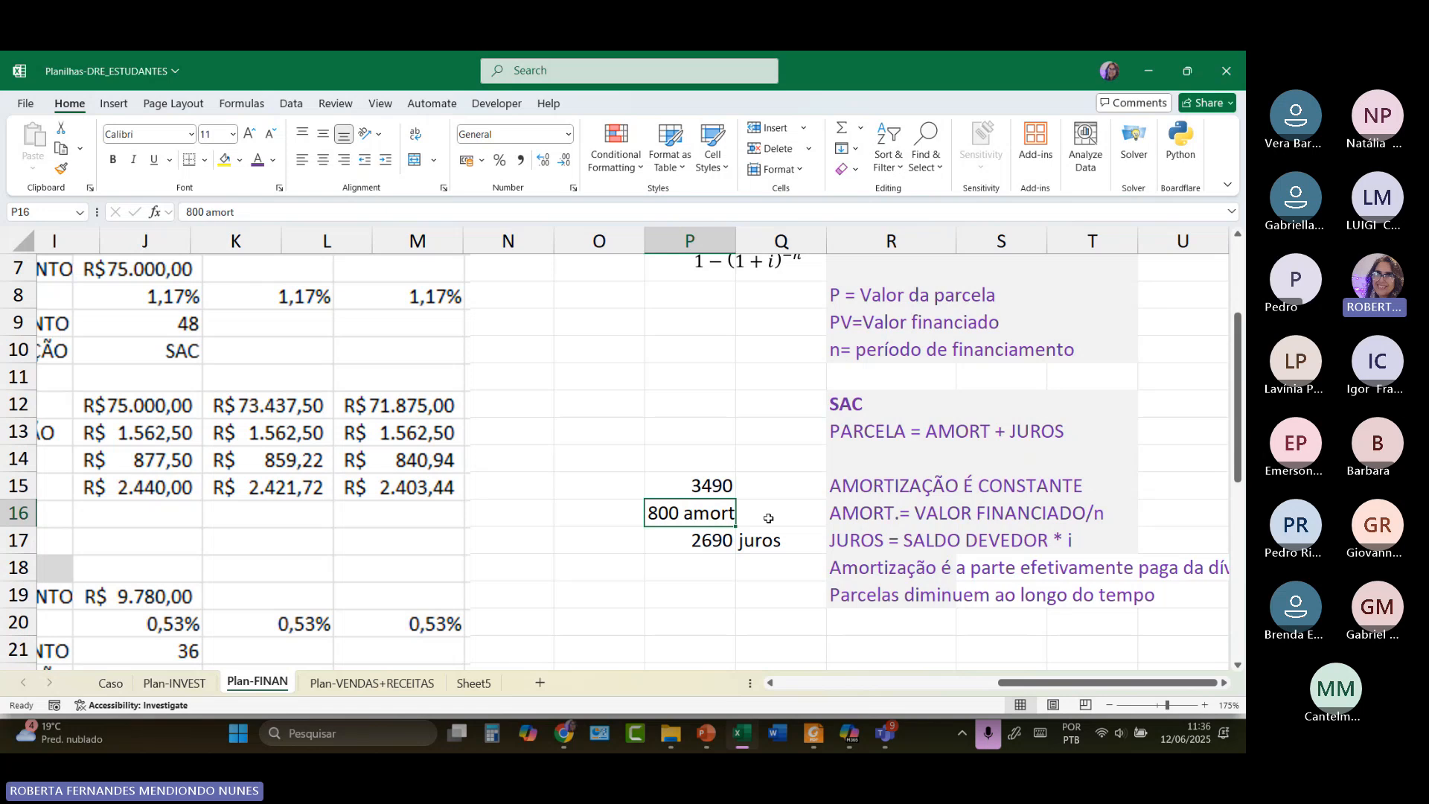
left_click(709, 548)
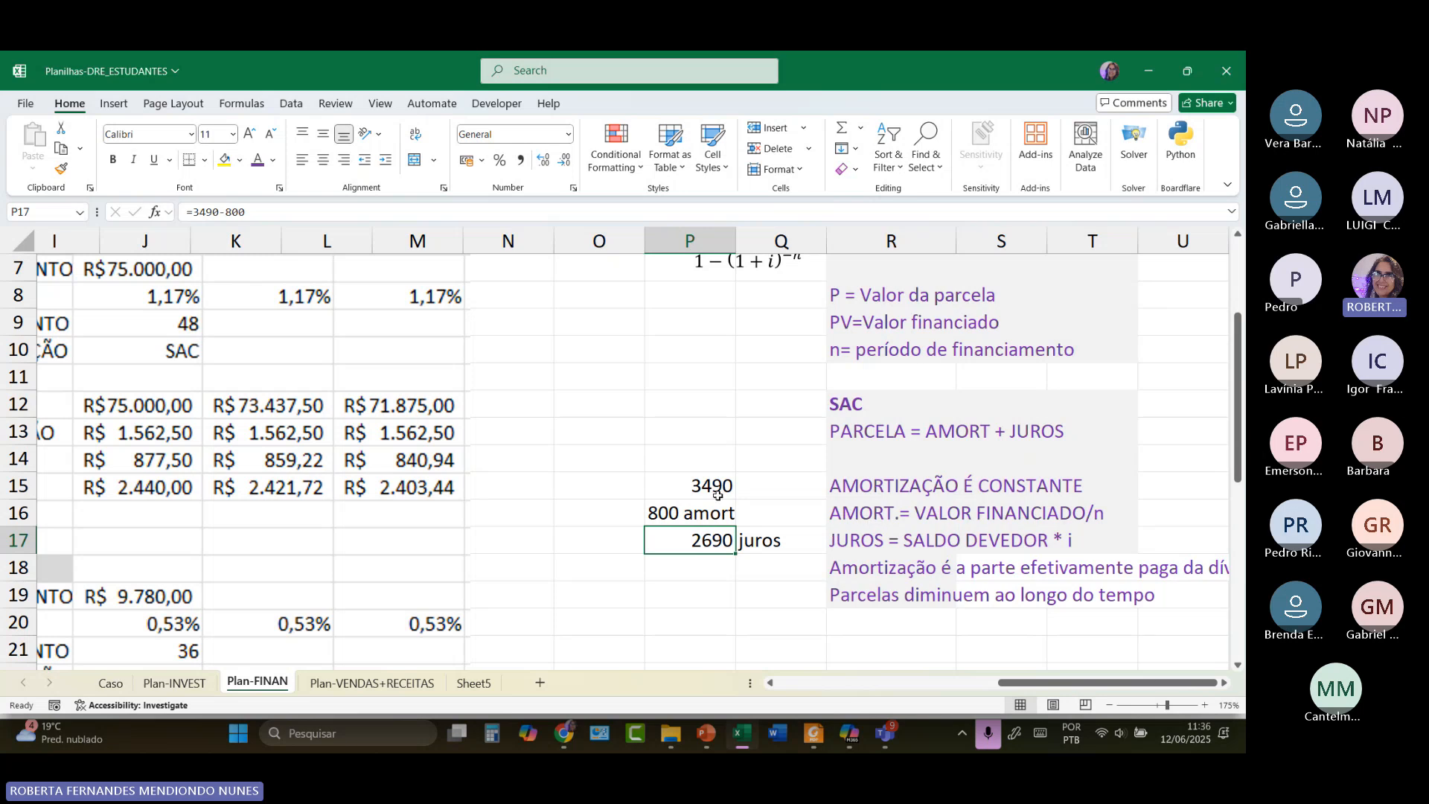
Return to column A and check the Banco do Brasil R$ 75.000,00 loan and 1,17% rate.
left_click_drag(1027, 682, 835, 700)
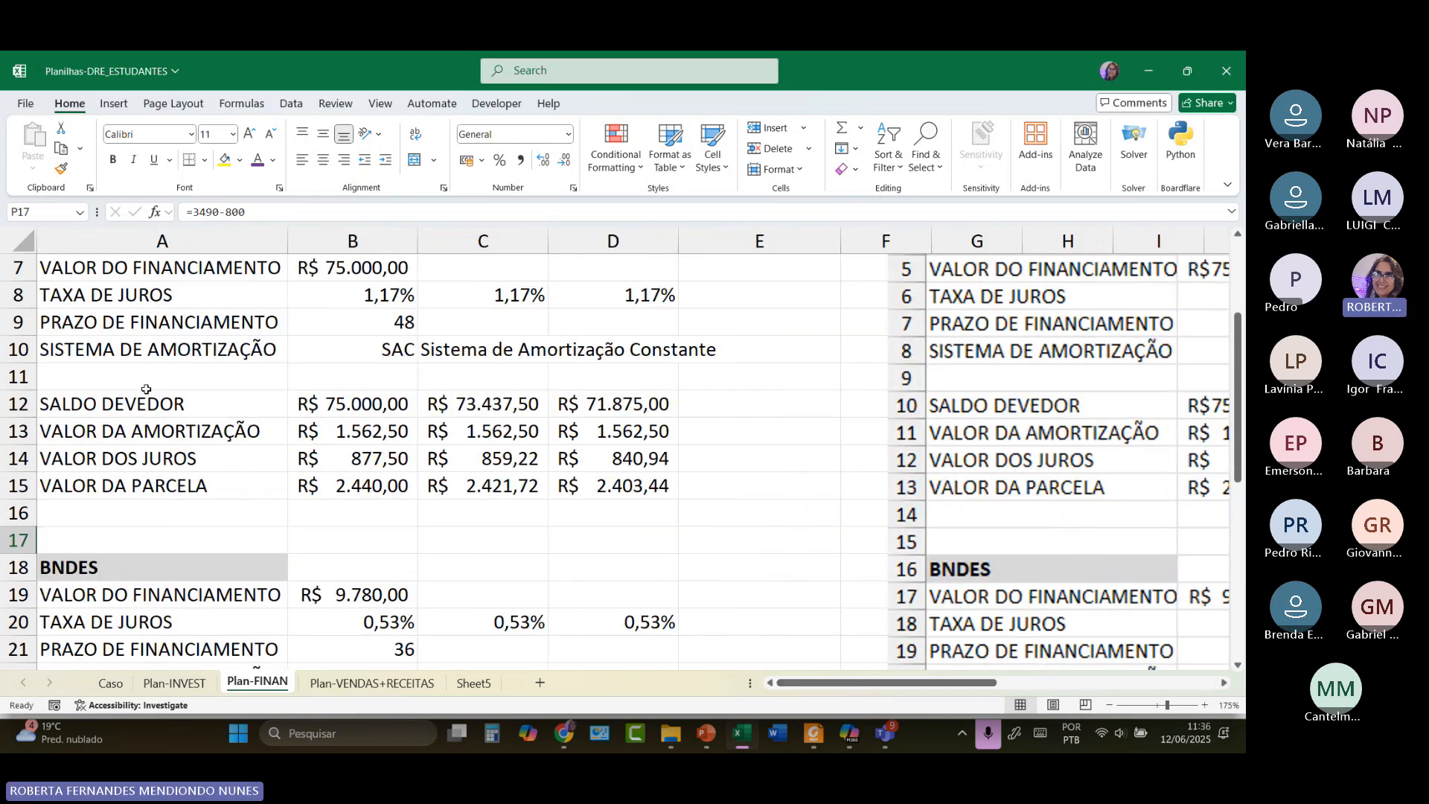
scroll(227, 475, "up", 2)
scroll(228, 475, "down", 1)
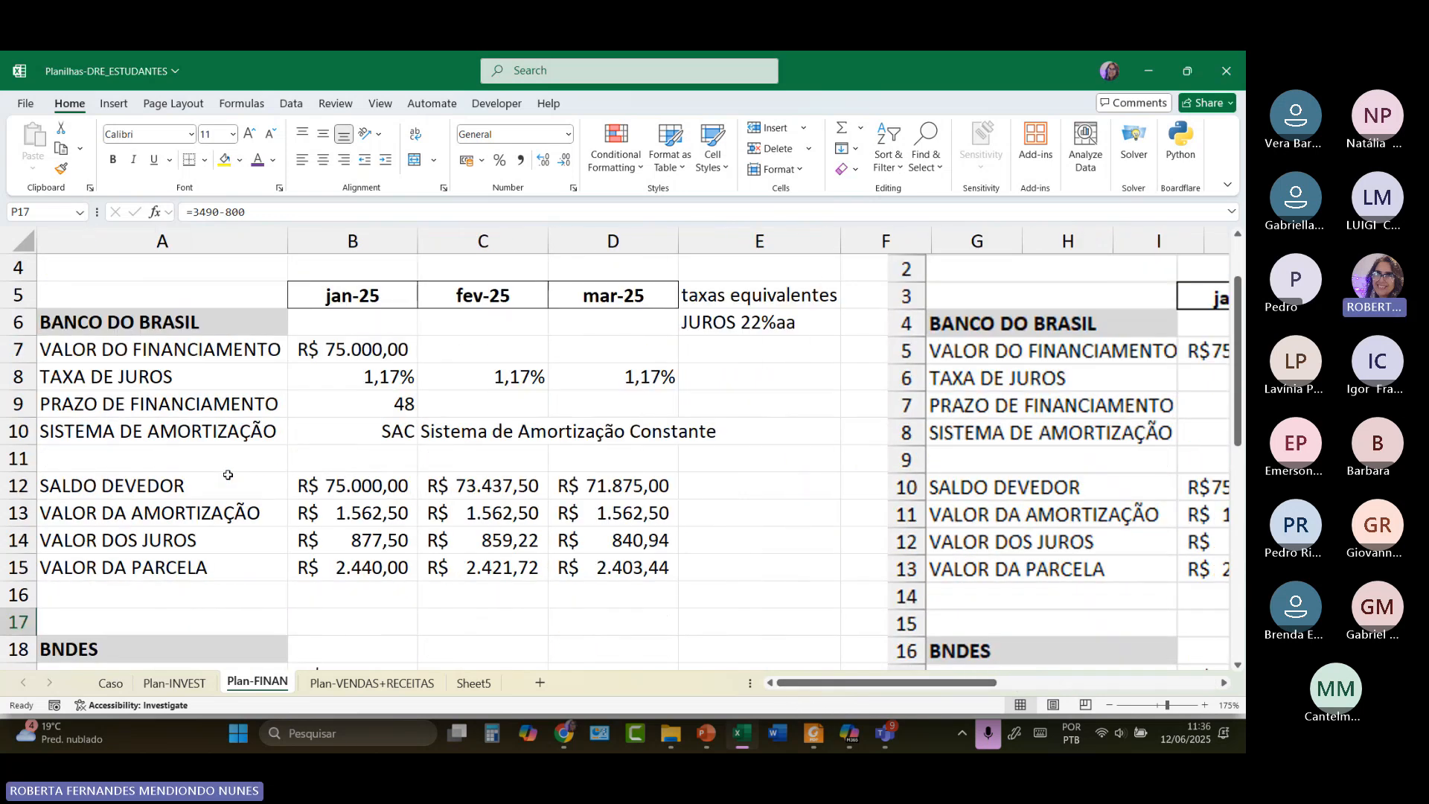
scroll(158, 487, "down", 2)
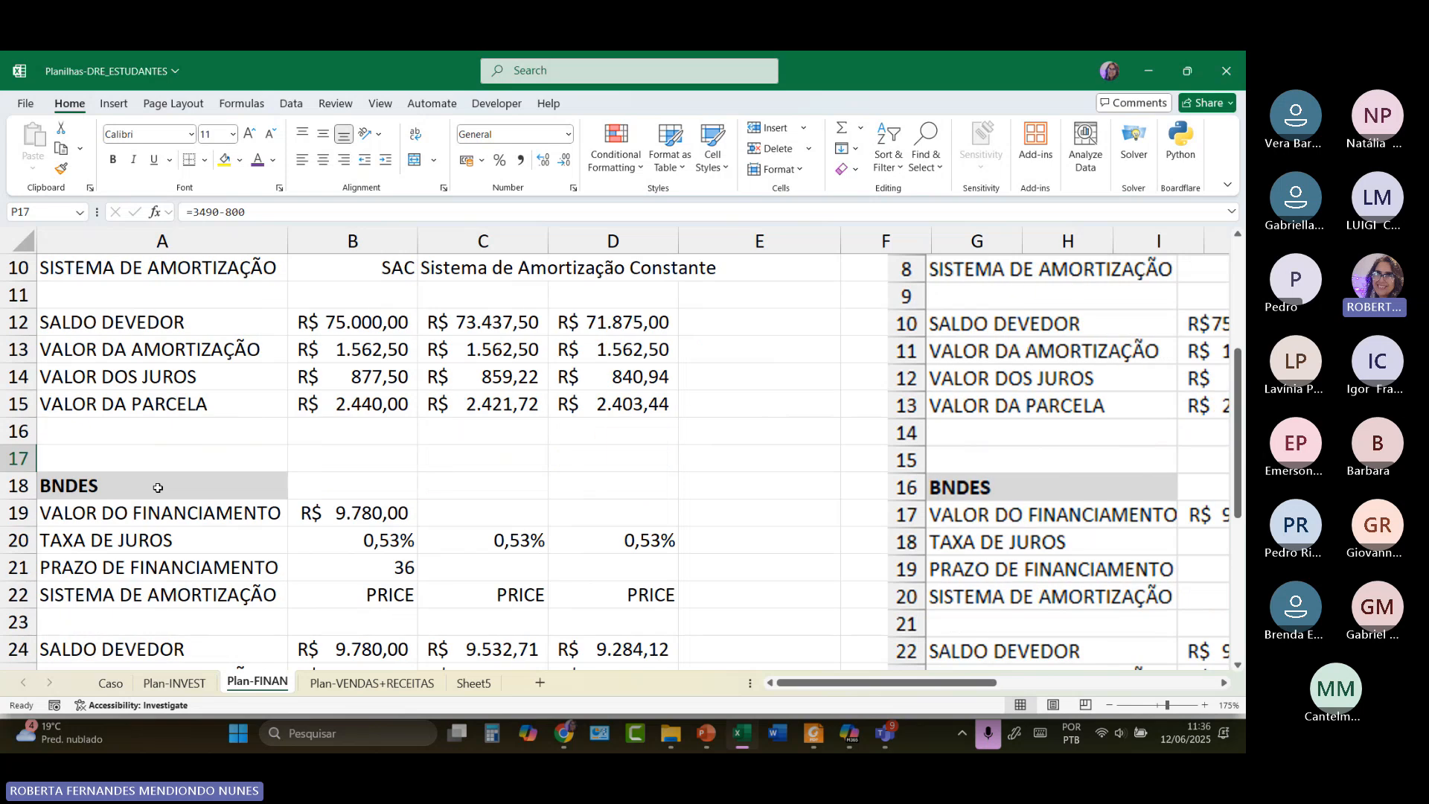
scroll(158, 487, "down", 1)
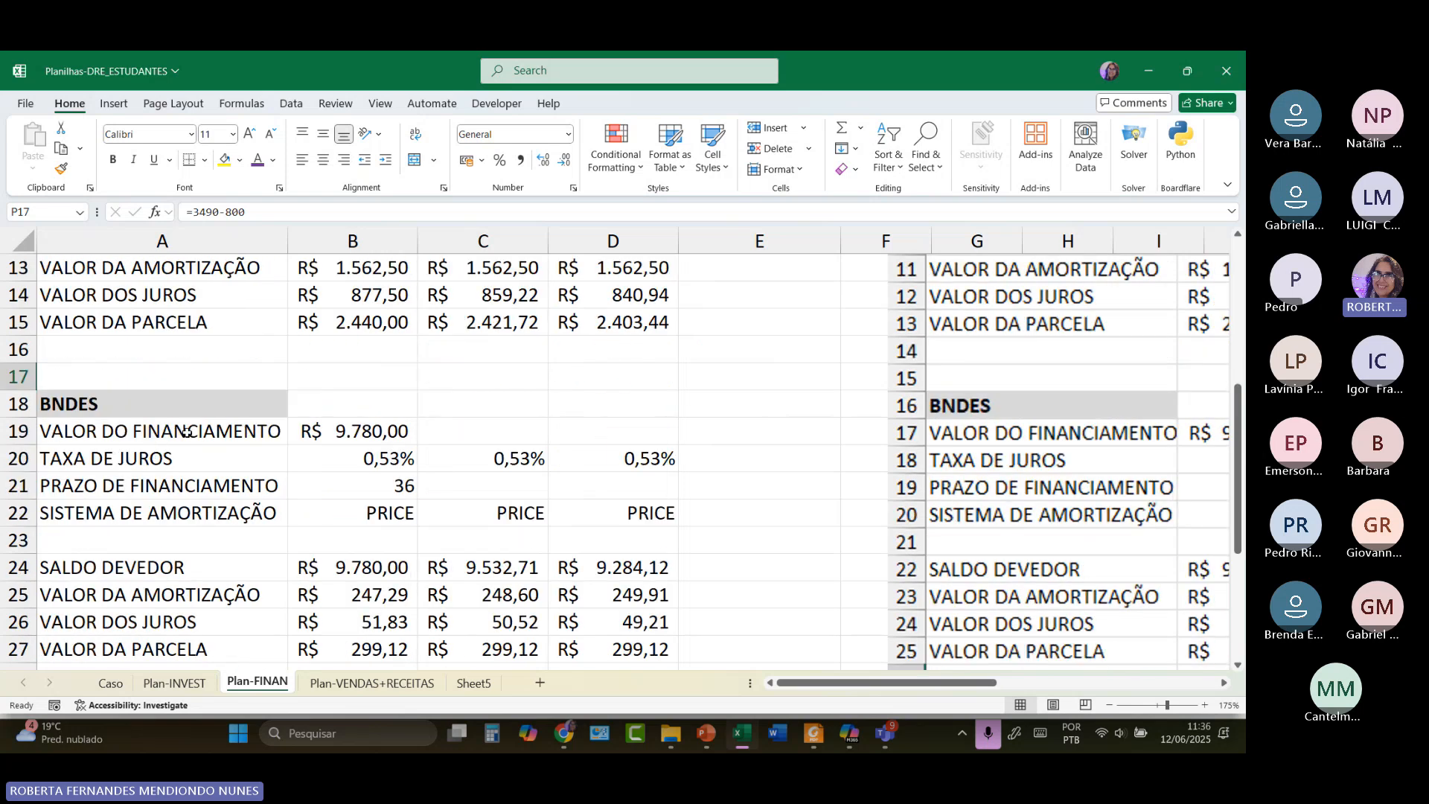
scroll(186, 432, "up", 3)
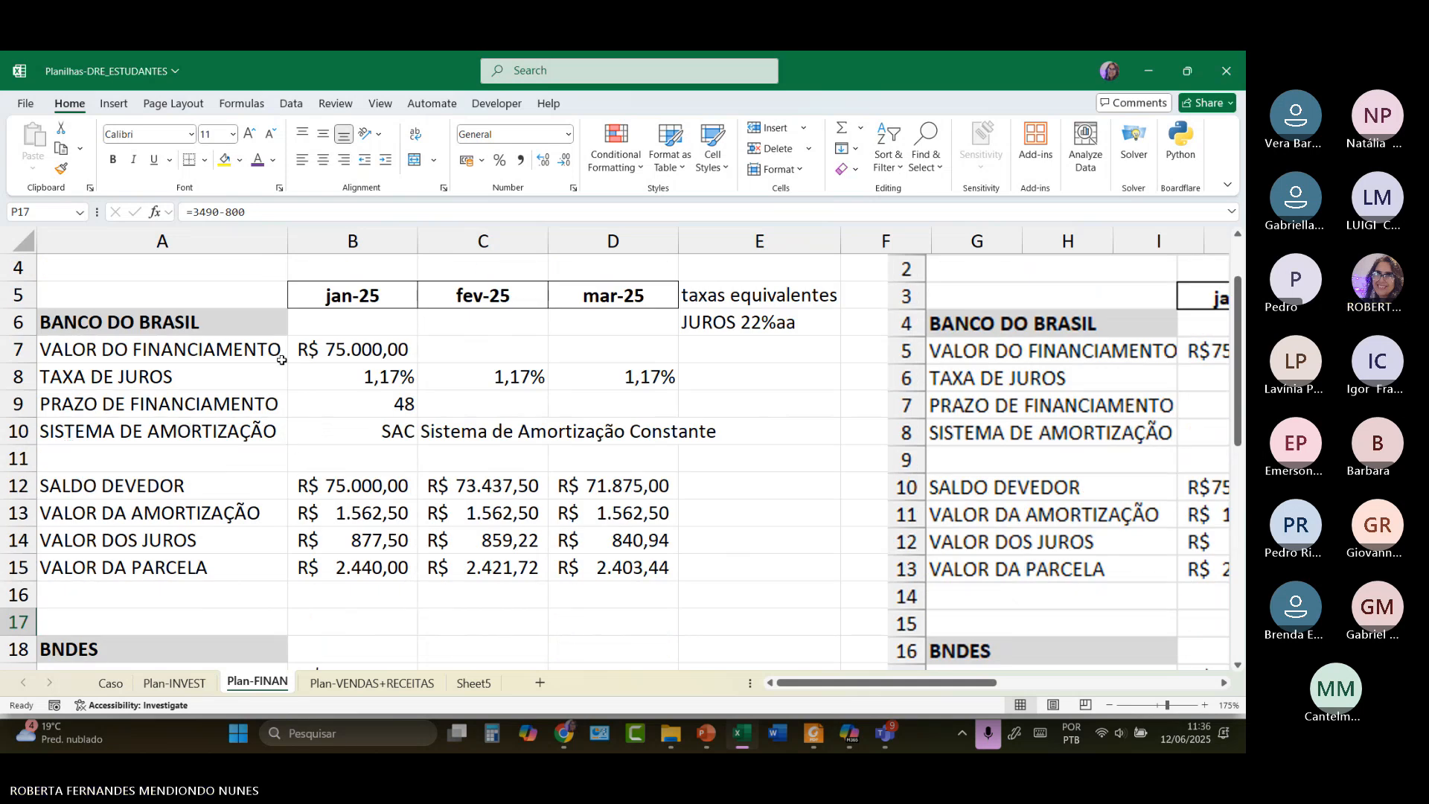
left_click(328, 351)
left_click(351, 373)
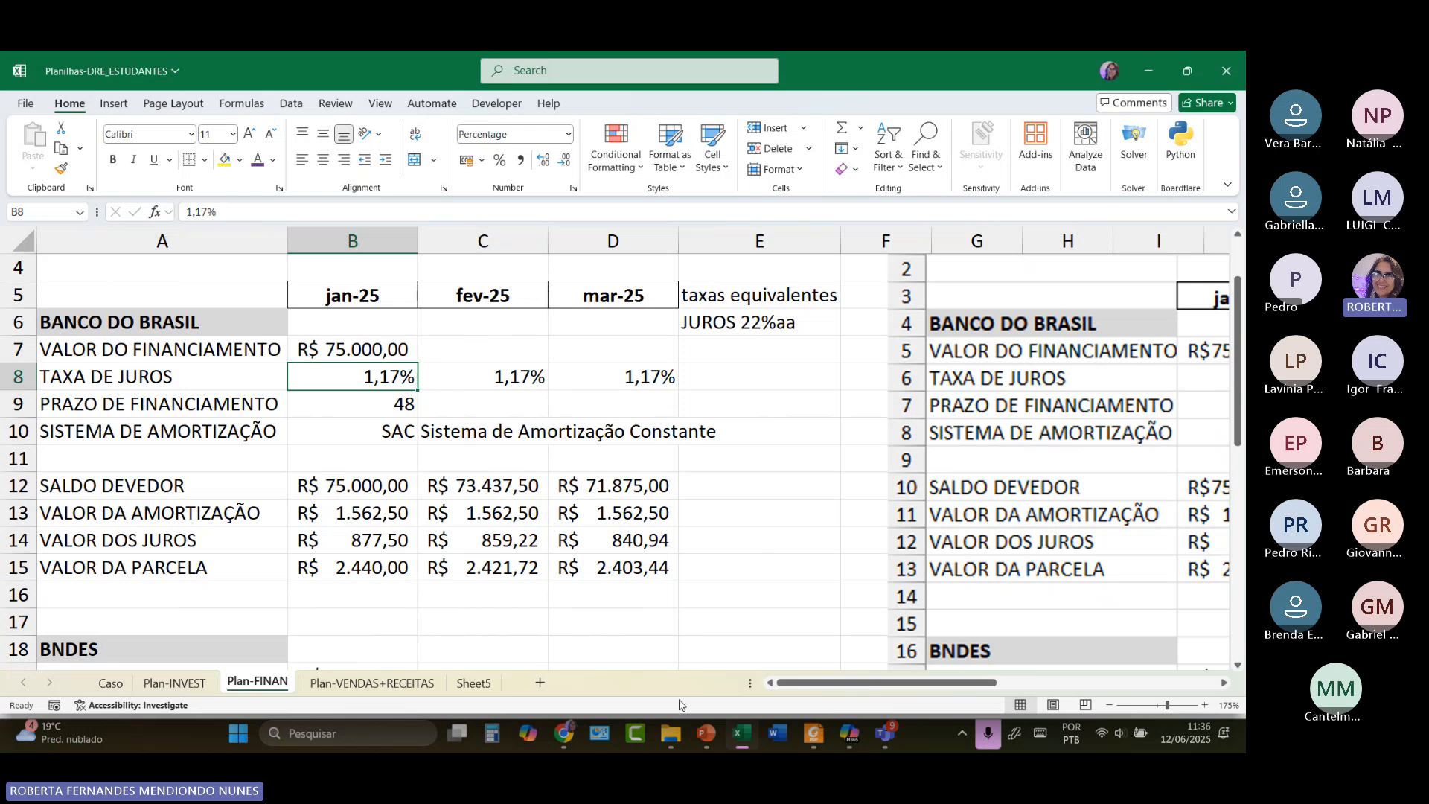
Switch to Chrome and load the Google homepage in a new tab.
mouse_move(563, 735)
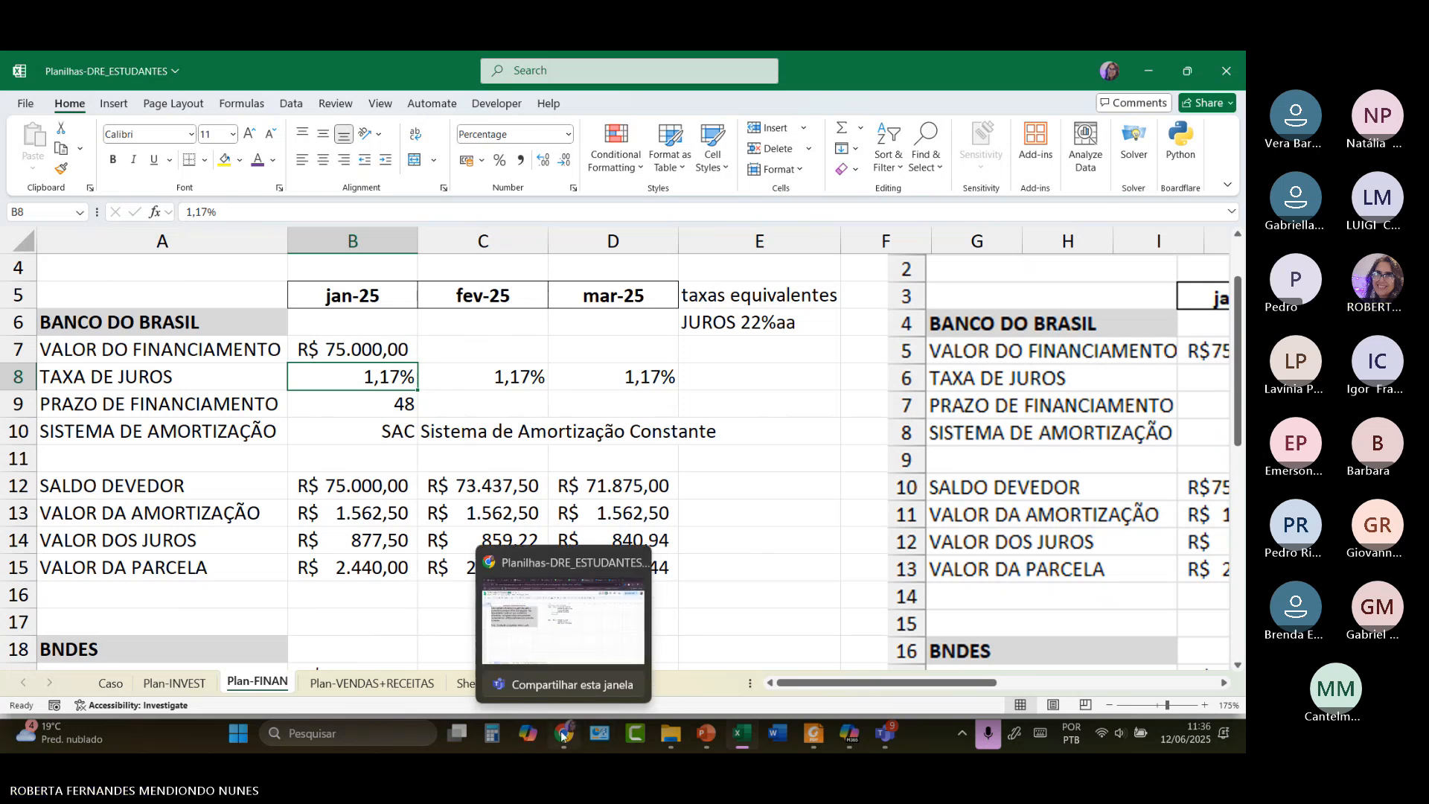
left_click(560, 638)
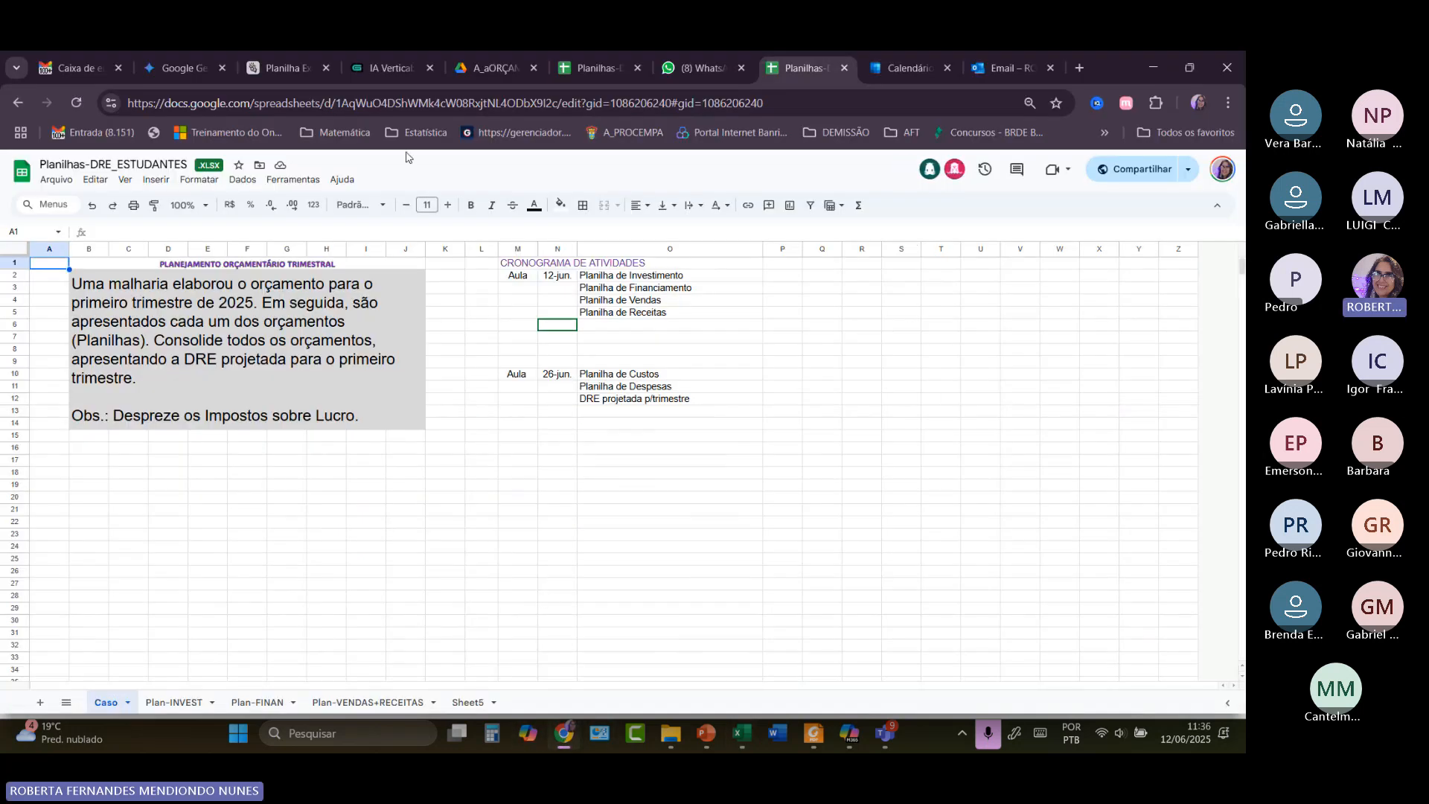
left_click(1075, 70)
type("googl")
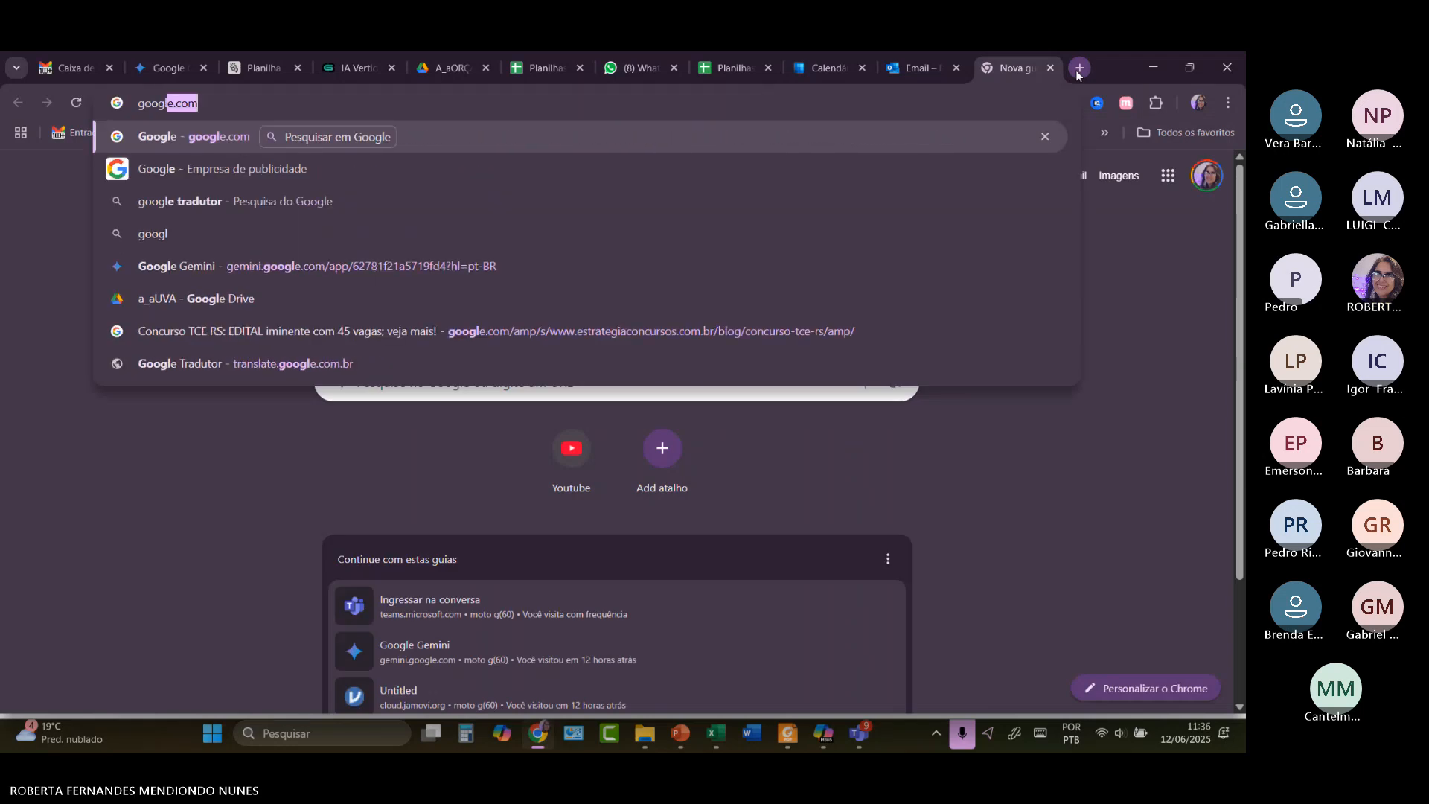
key("Return")
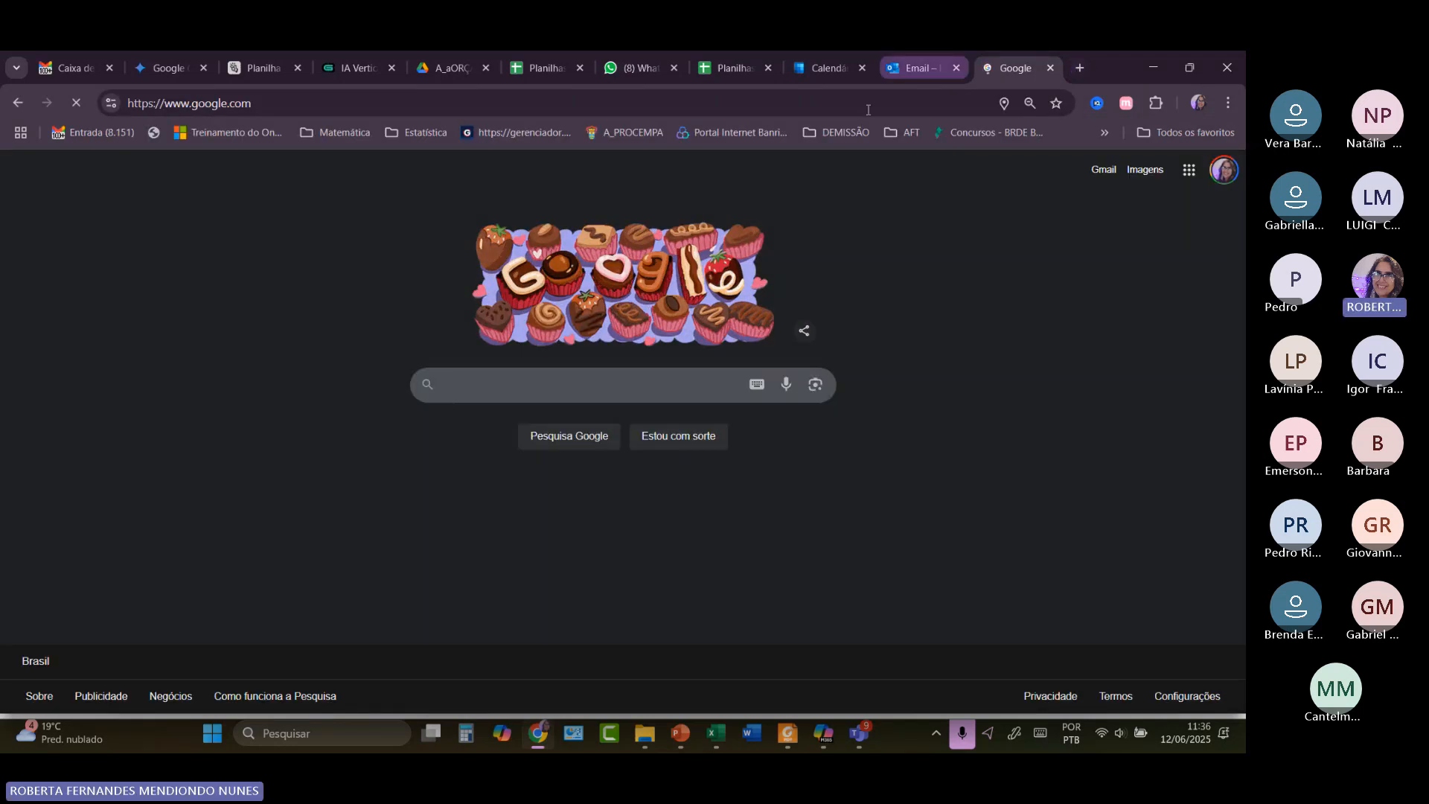
Search Google for 'calculadora sac online'.
left_click(448, 388)
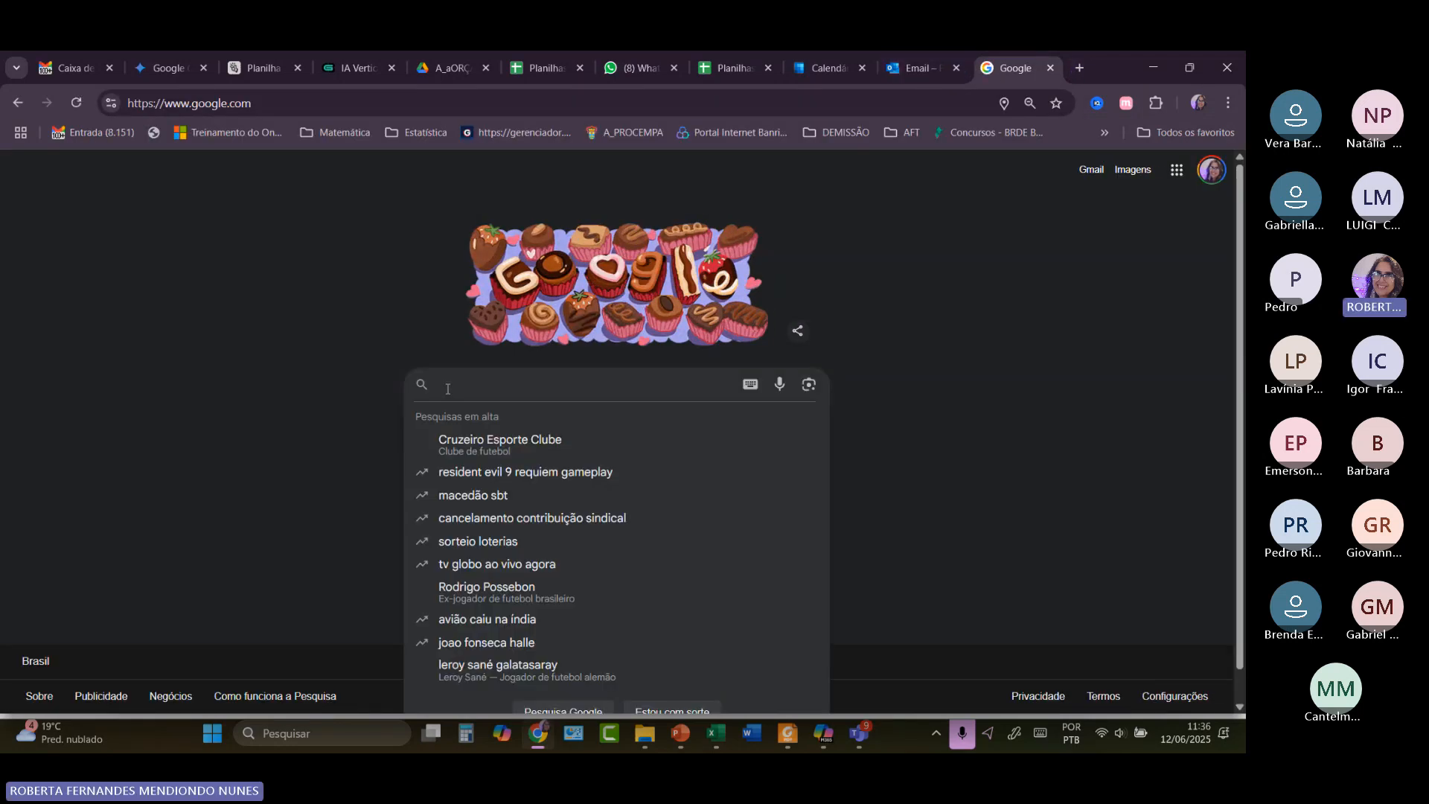
type("calculadora ")
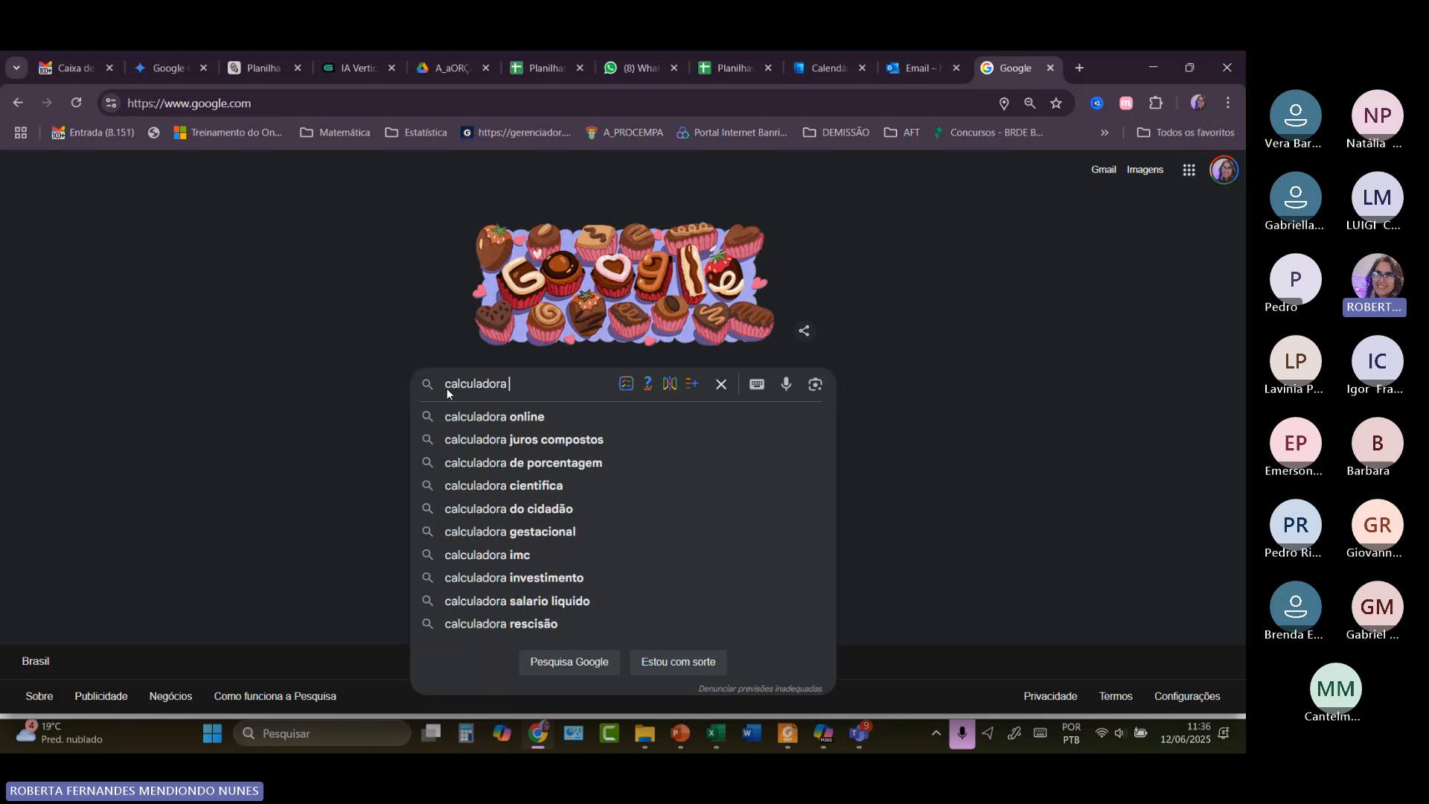
type("sac omline")
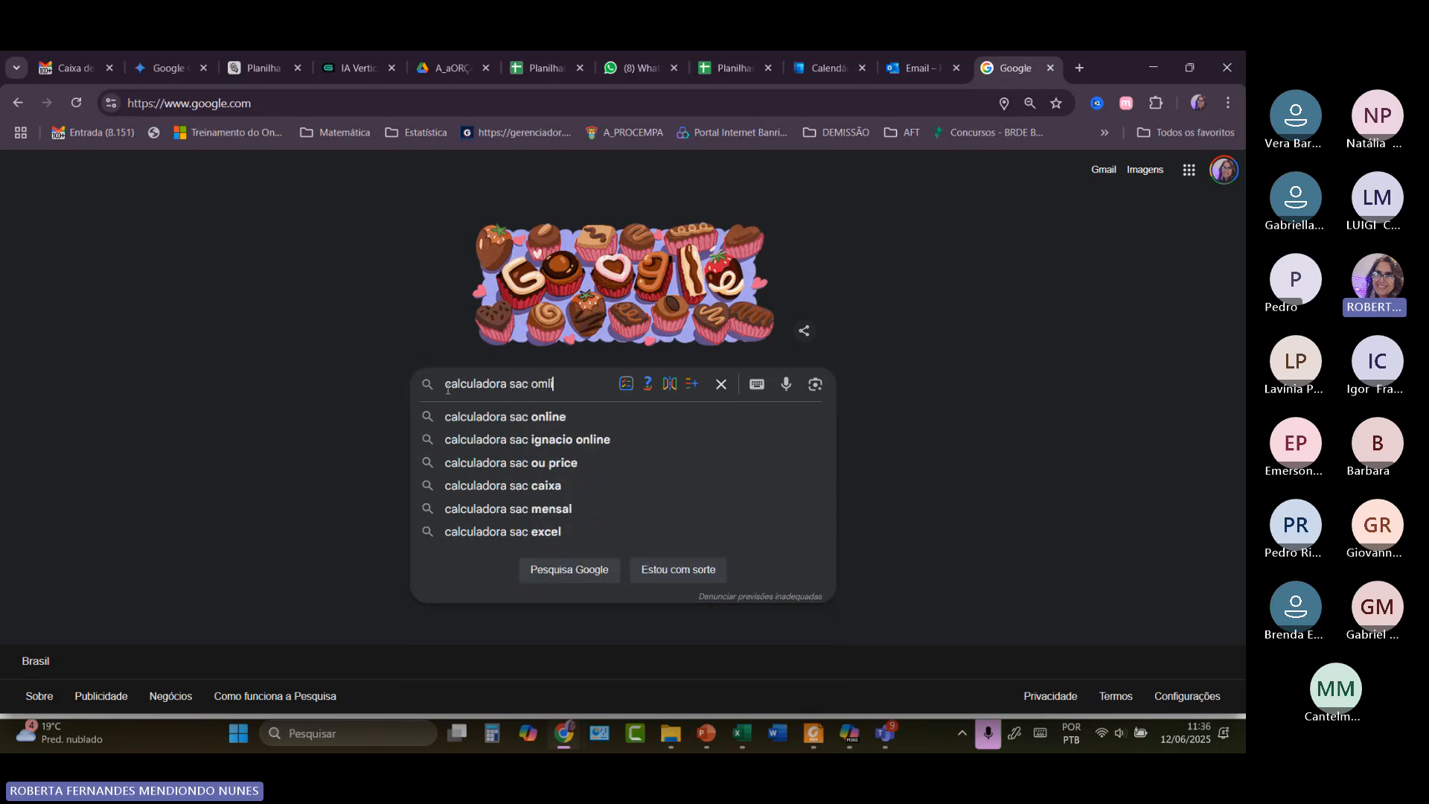
key("BackSpace")
key("BackSpace")
key("BackSpace")
key("BackSpace")
key("BackSpace")
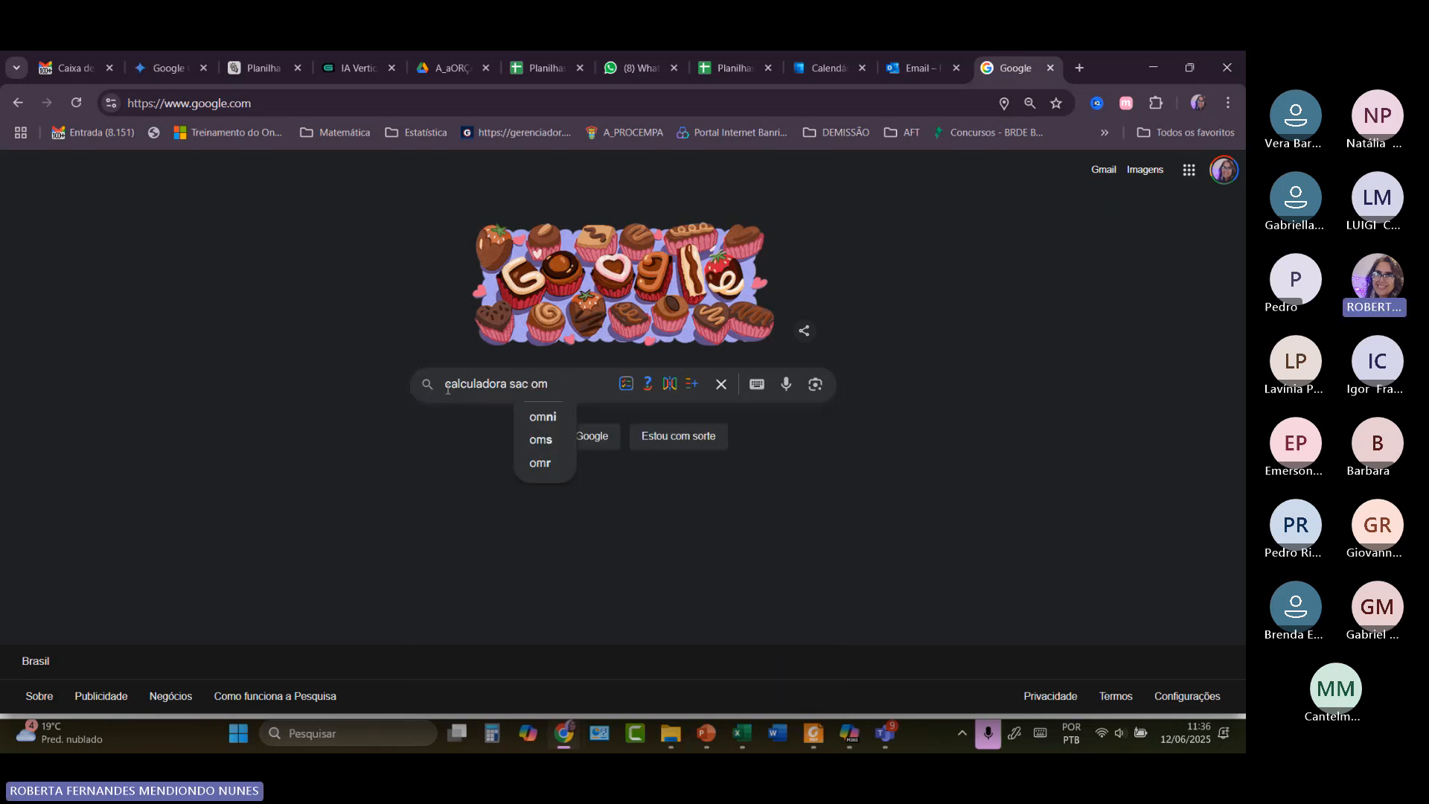
type("nline")
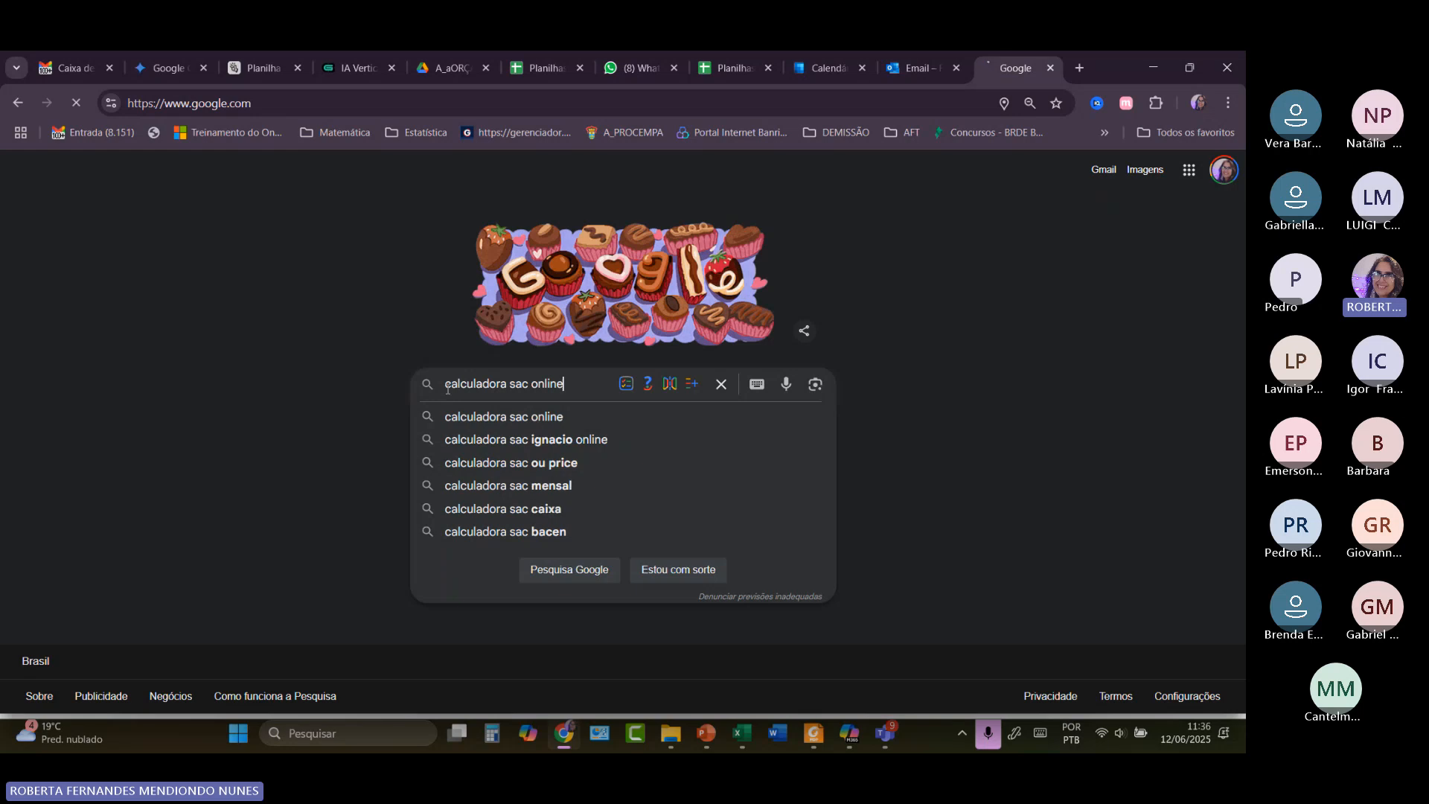
key("Return")
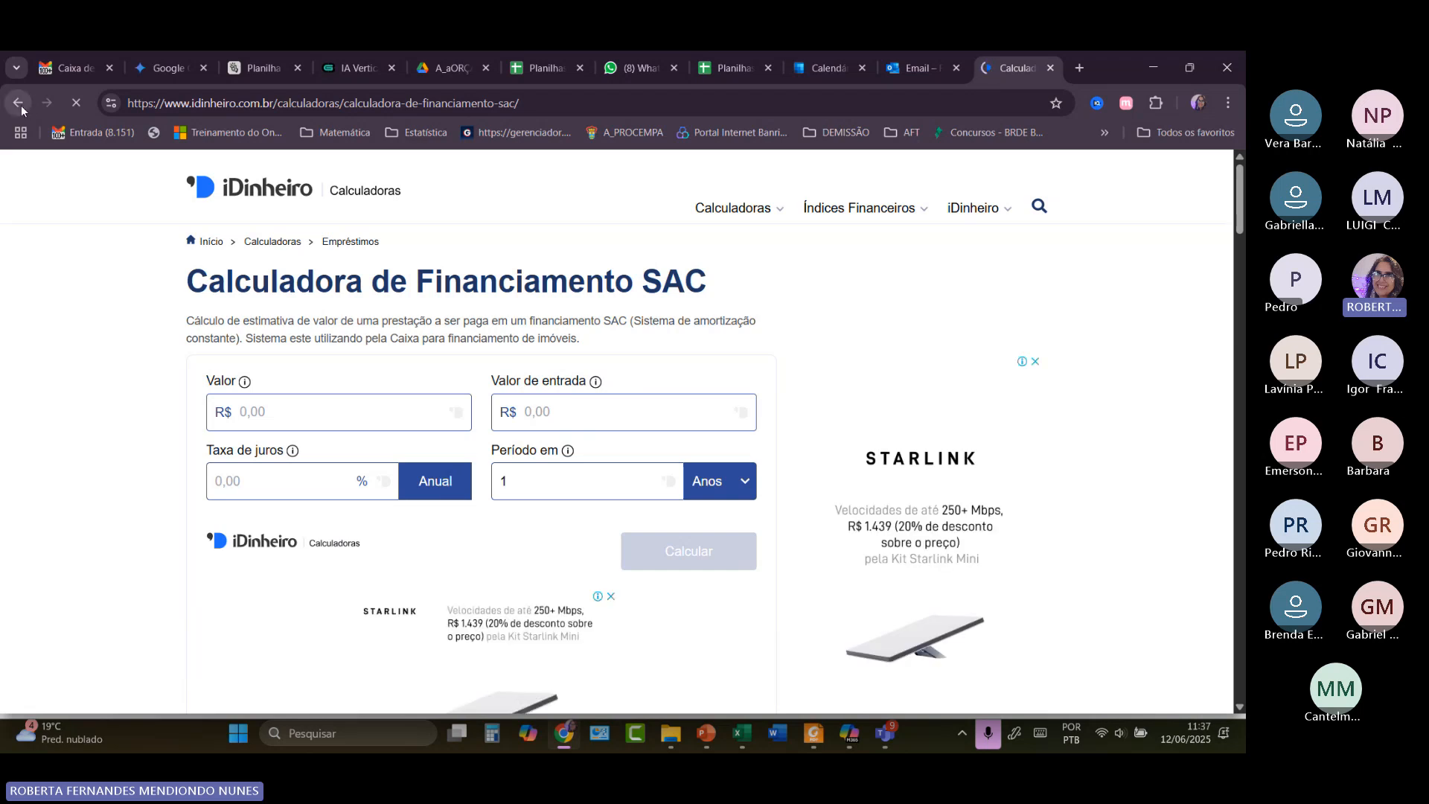
Leave the iDinheiro result and open Mobills' 'Calculadora de Financiamento SAC' page instead.
double_click(448, 487)
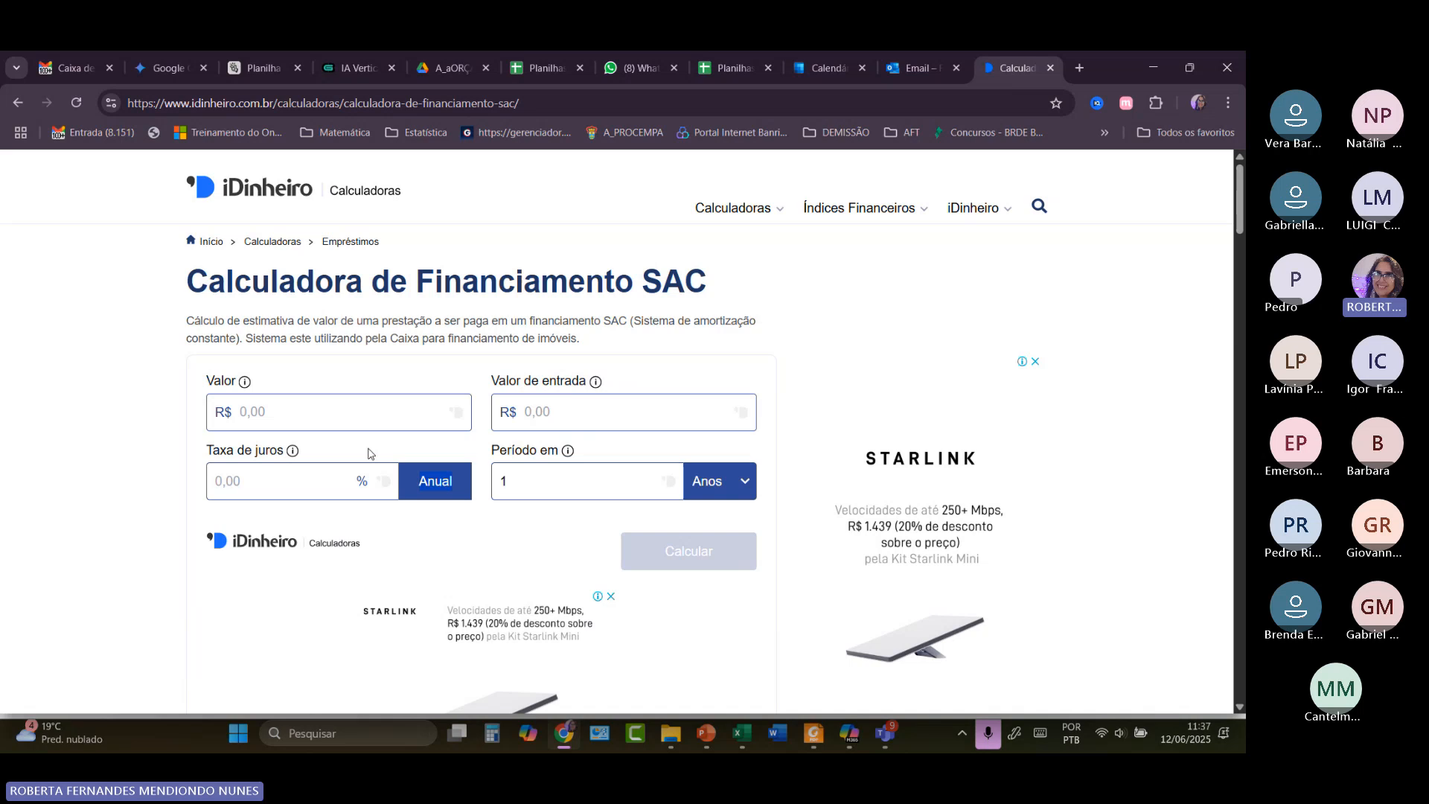
left_click(19, 104)
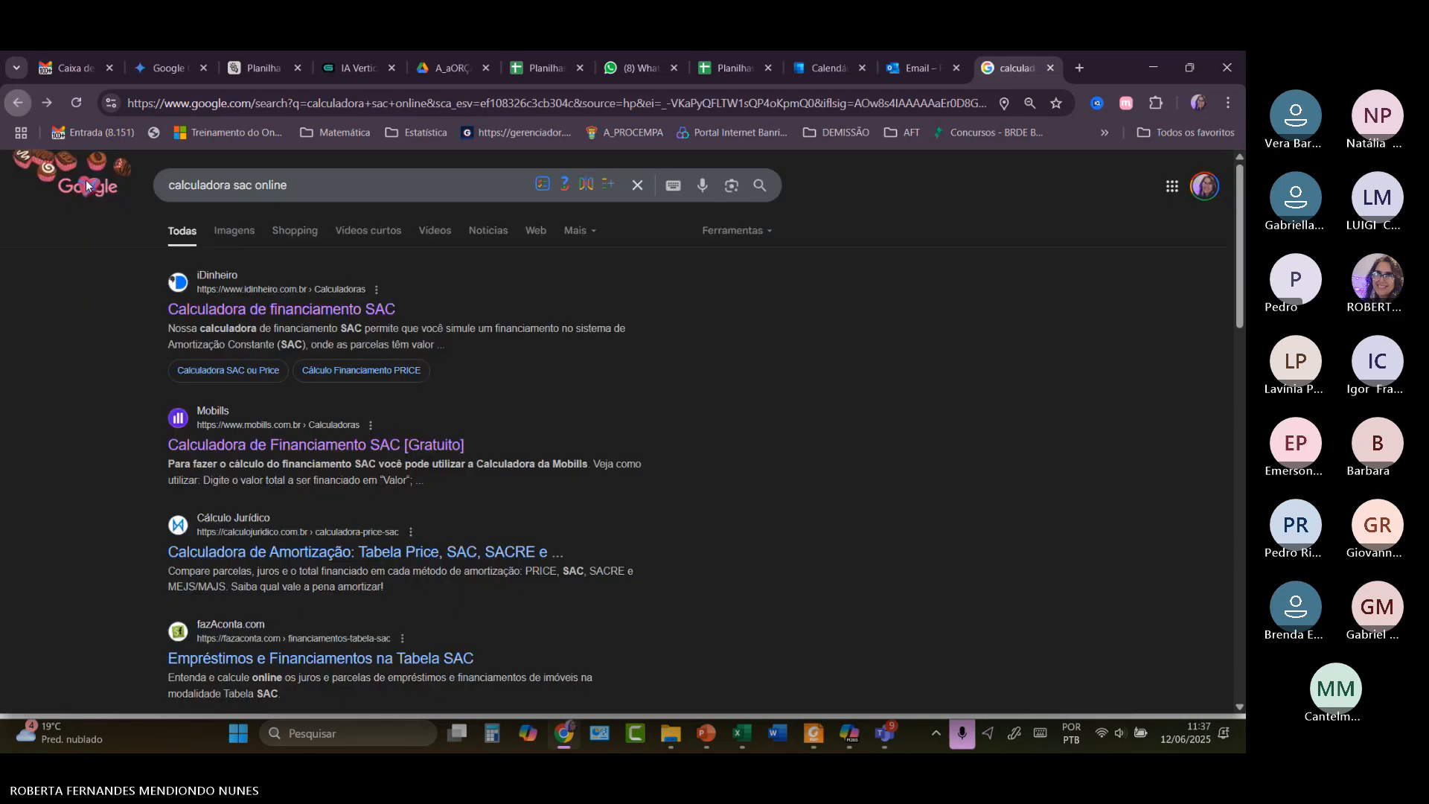
left_click(355, 446)
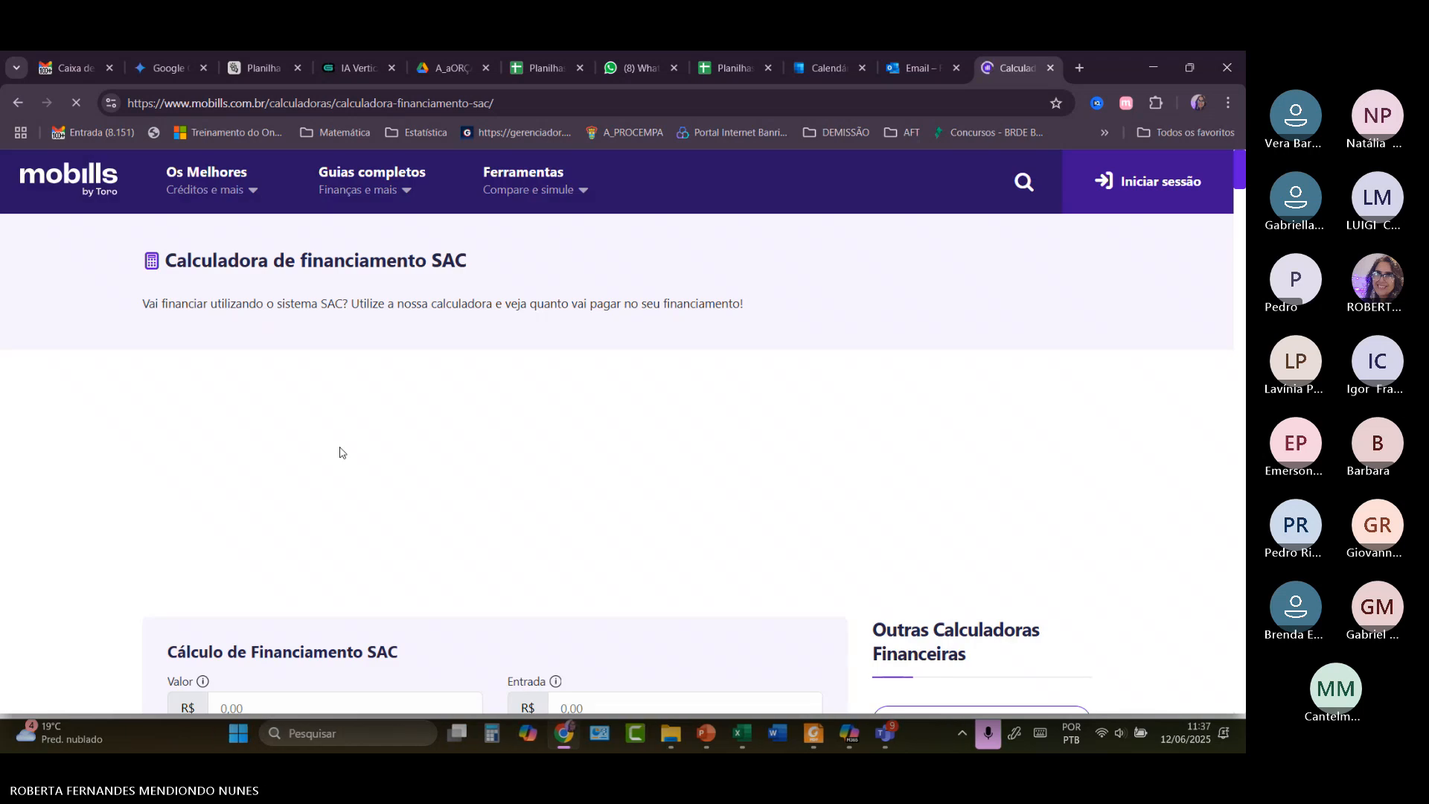
Enter 75.000,00 as the financed amount in the Mobills calculator's Valor field.
scroll(340, 452, "down", 4)
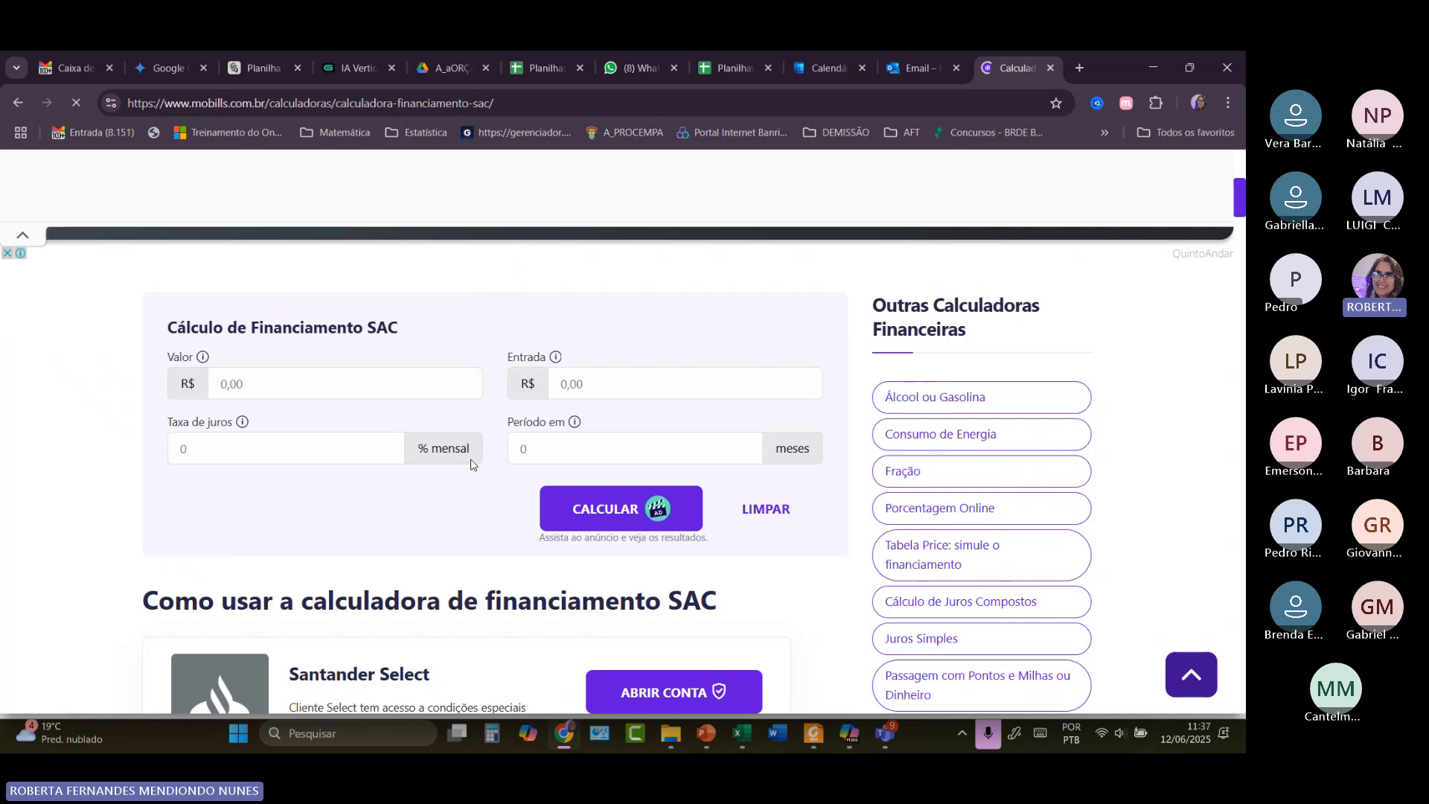
left_click(265, 385)
type("75")
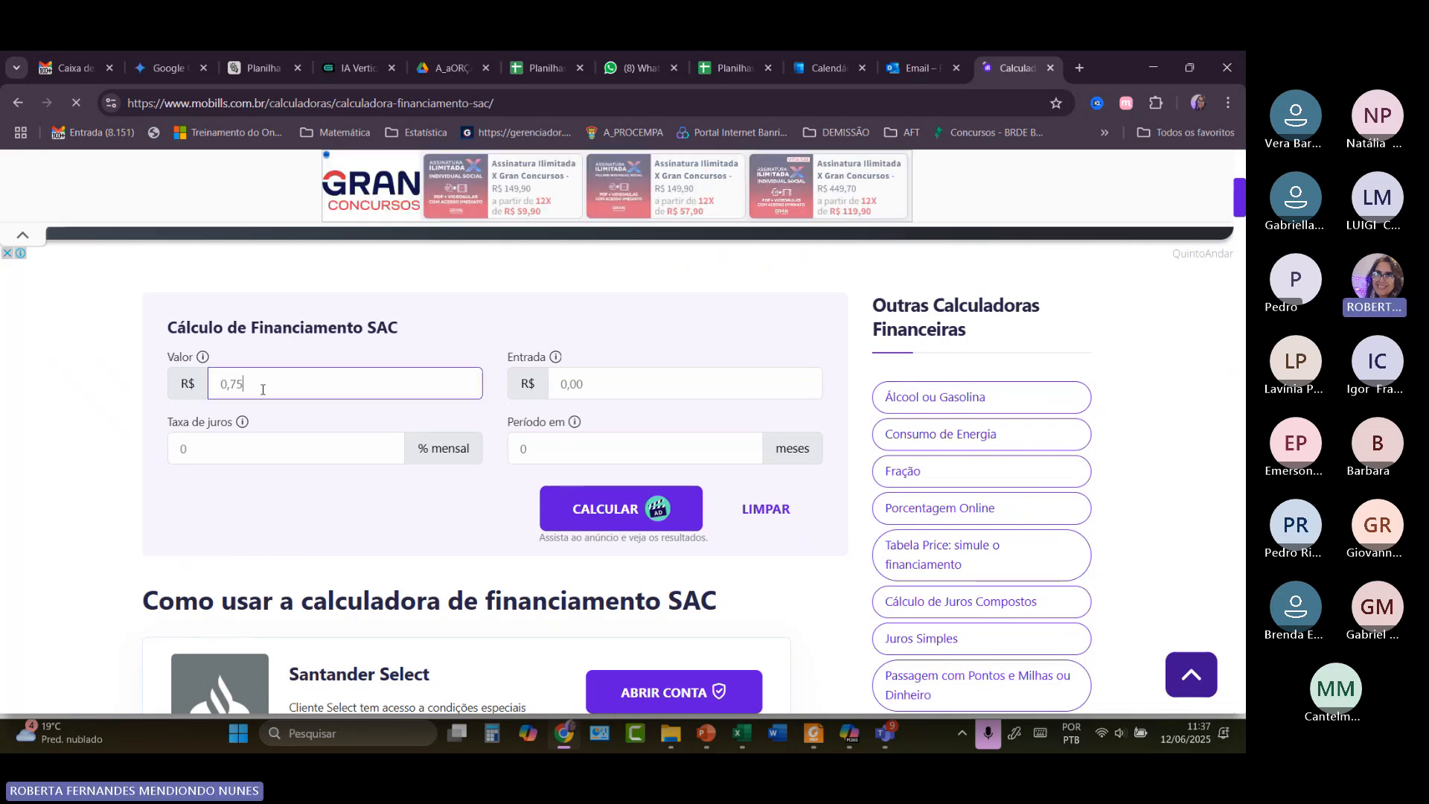
type(".000,00")
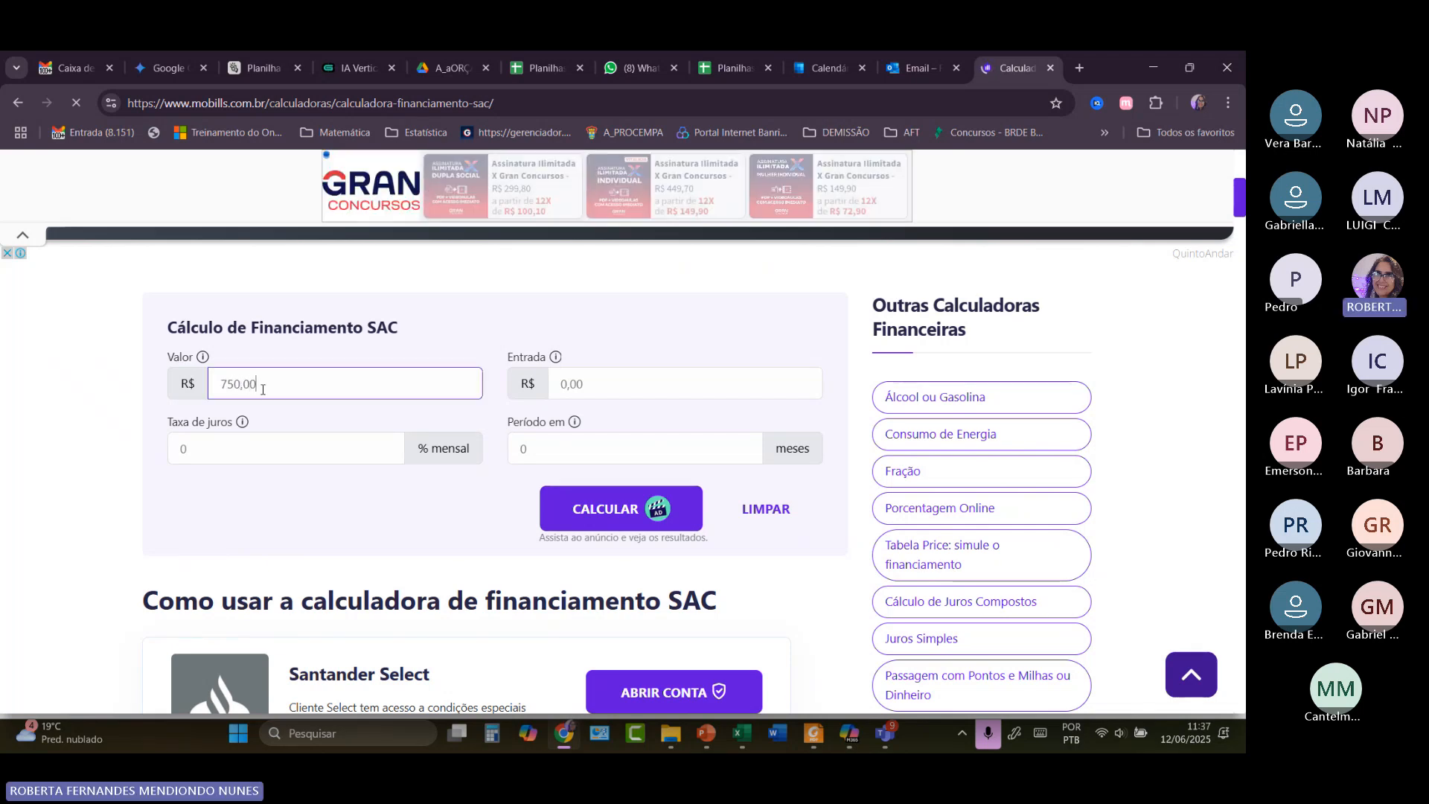
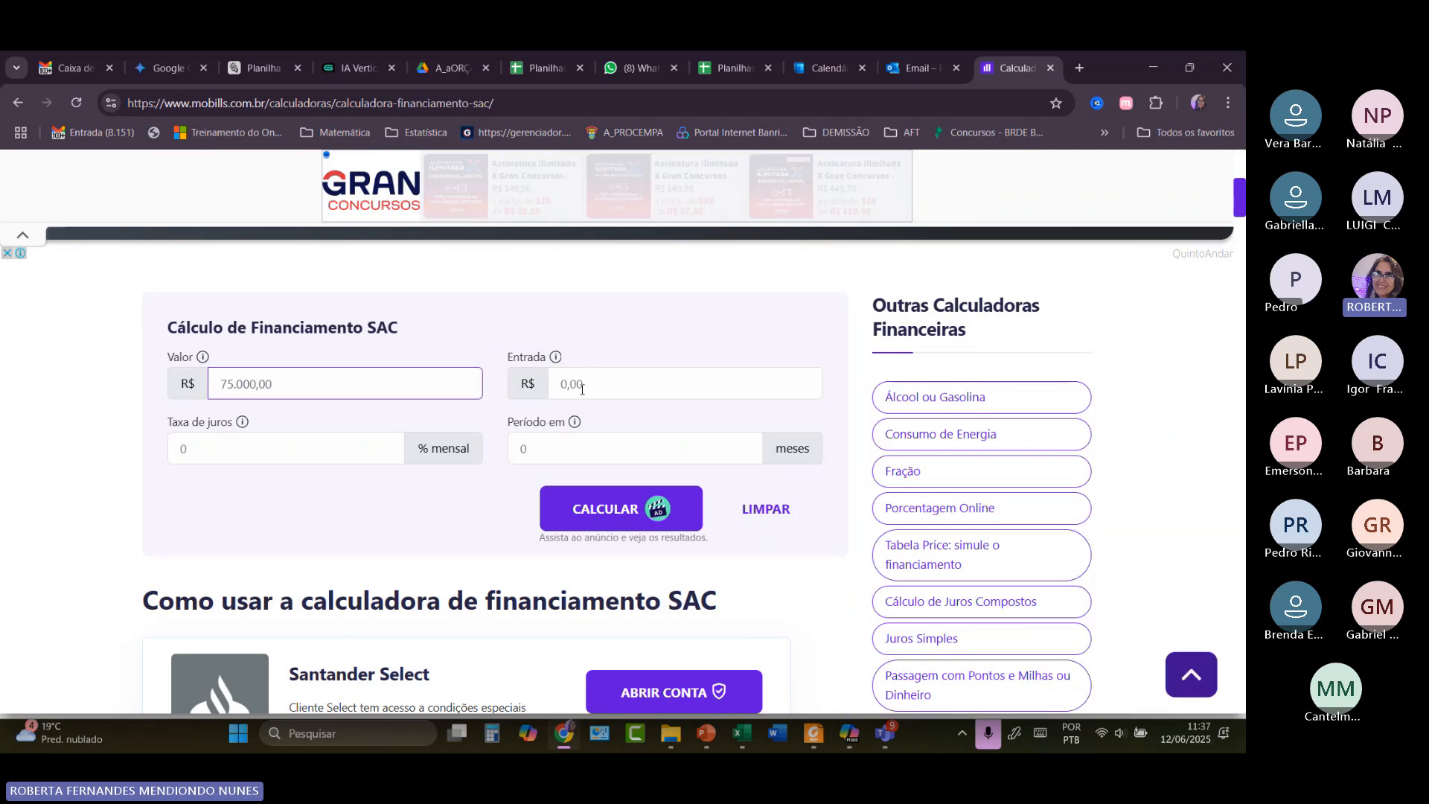
Enter a 1,17% monthly rate and a 48-month period, then calculate the SAC schedule.
left_click(201, 449)
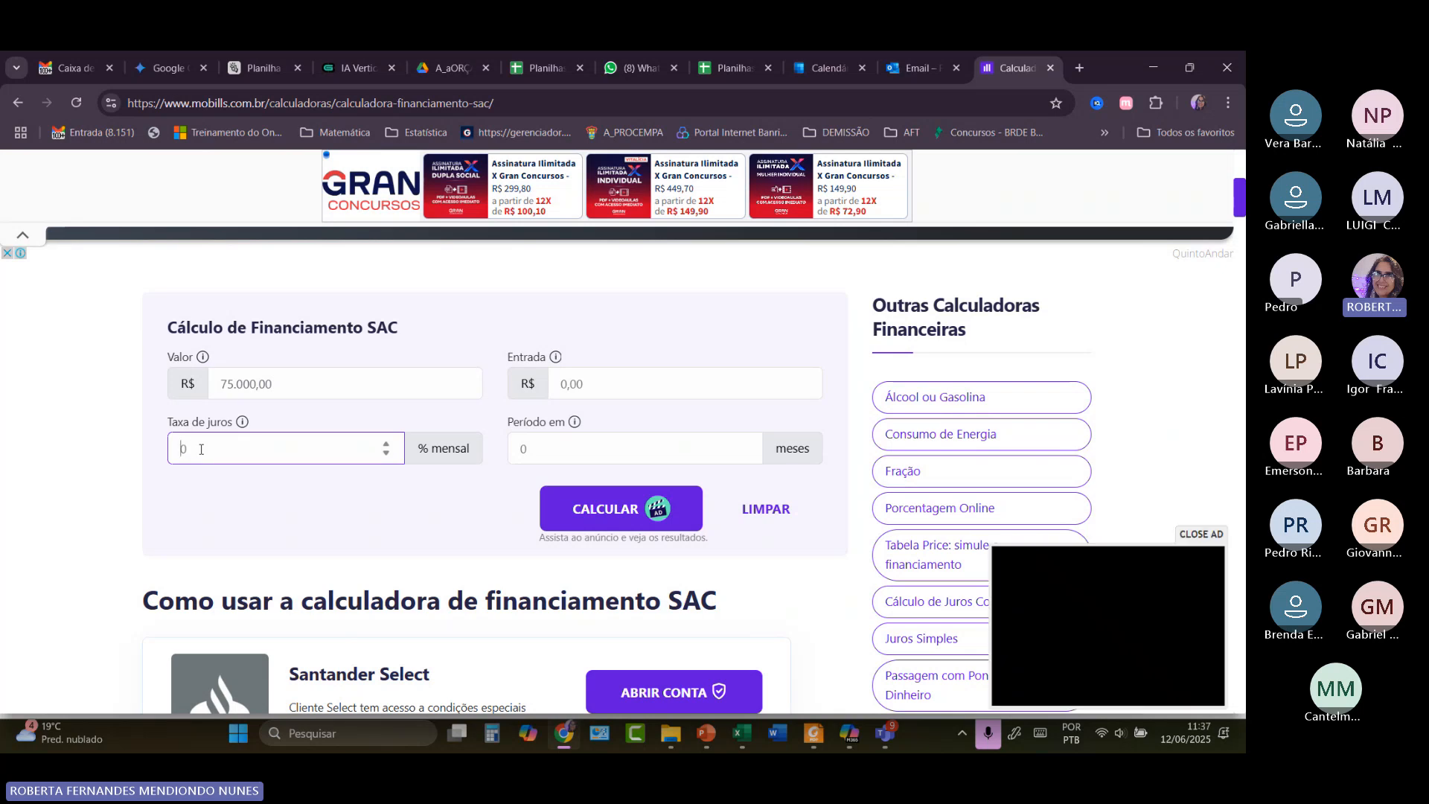
type("1,17")
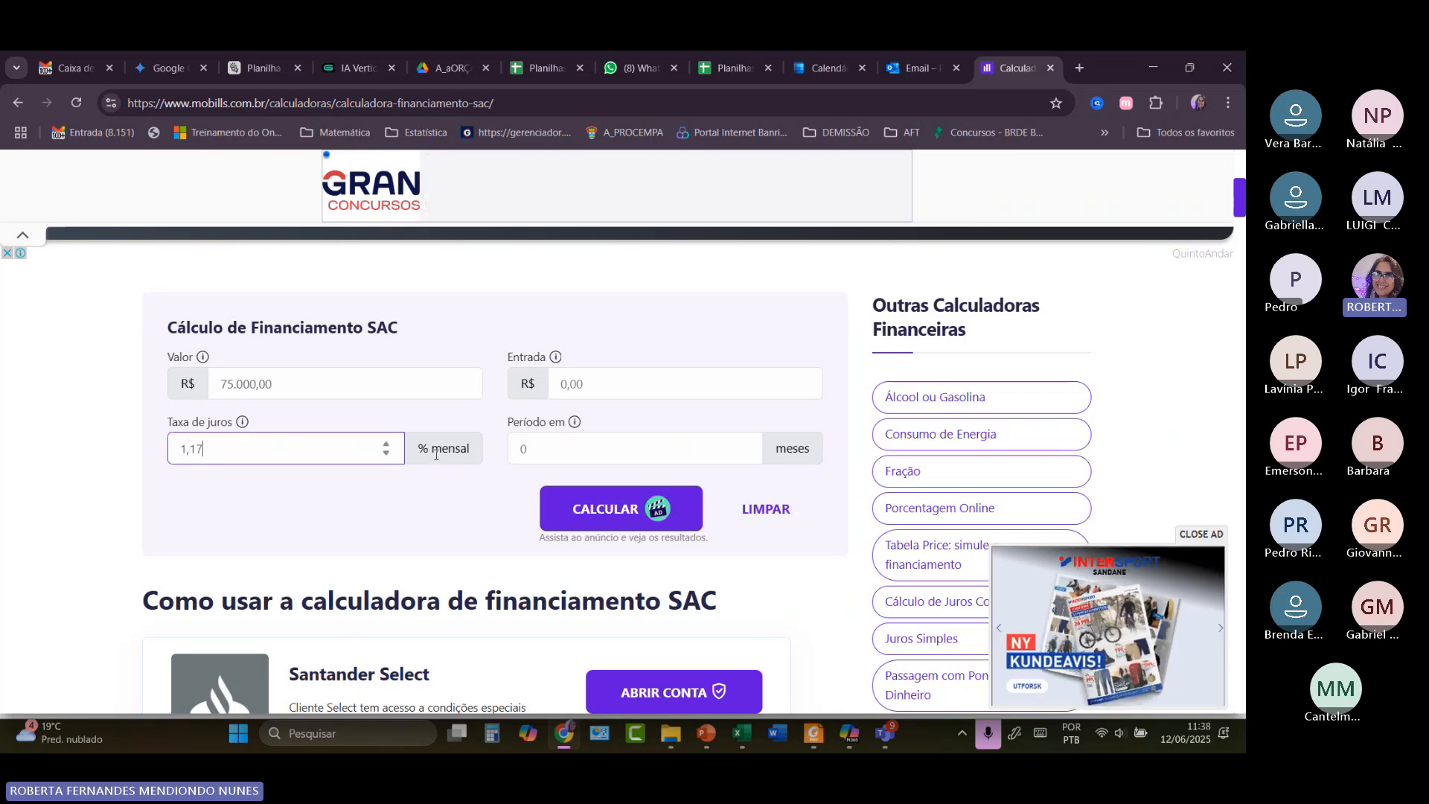
left_click(564, 510)
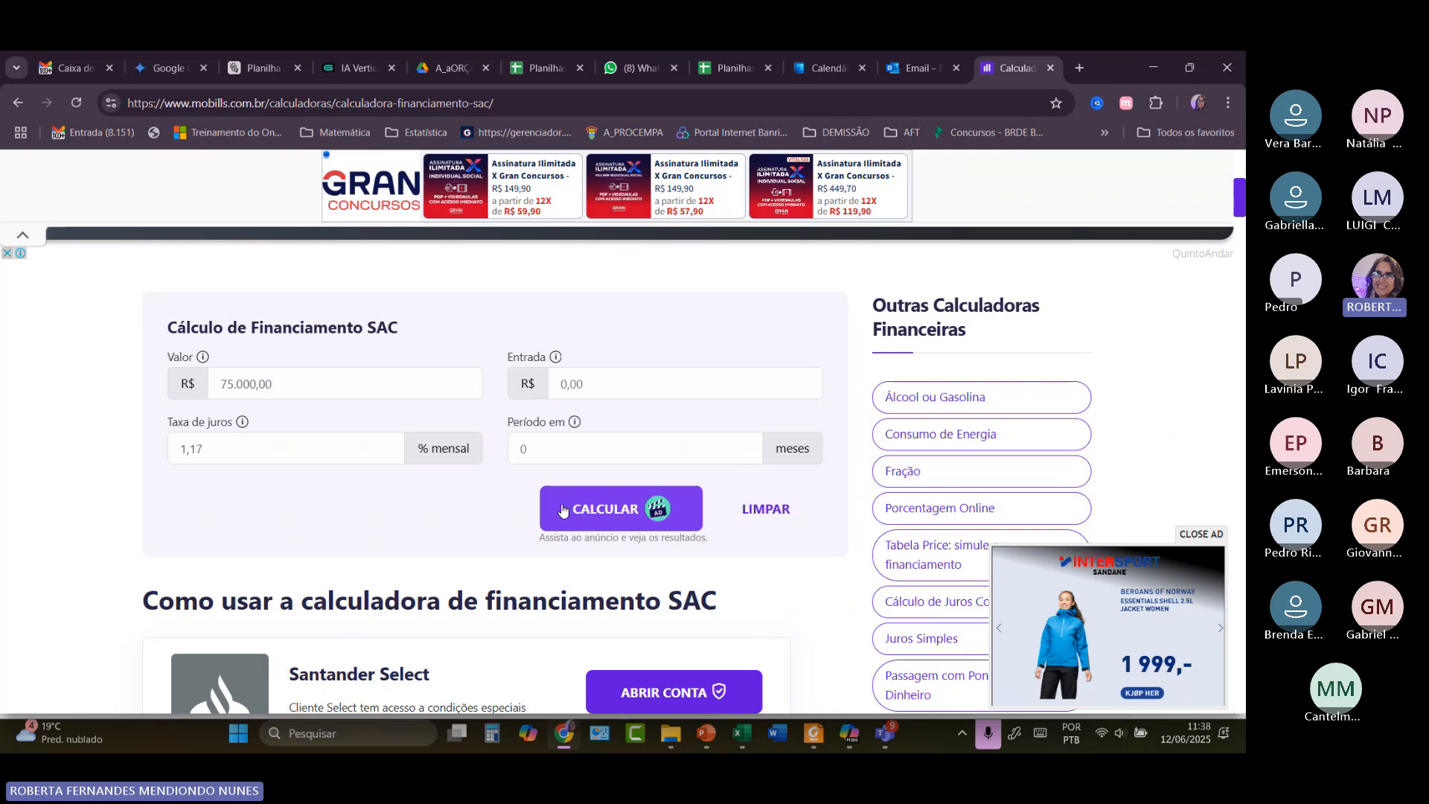
left_click(563, 511)
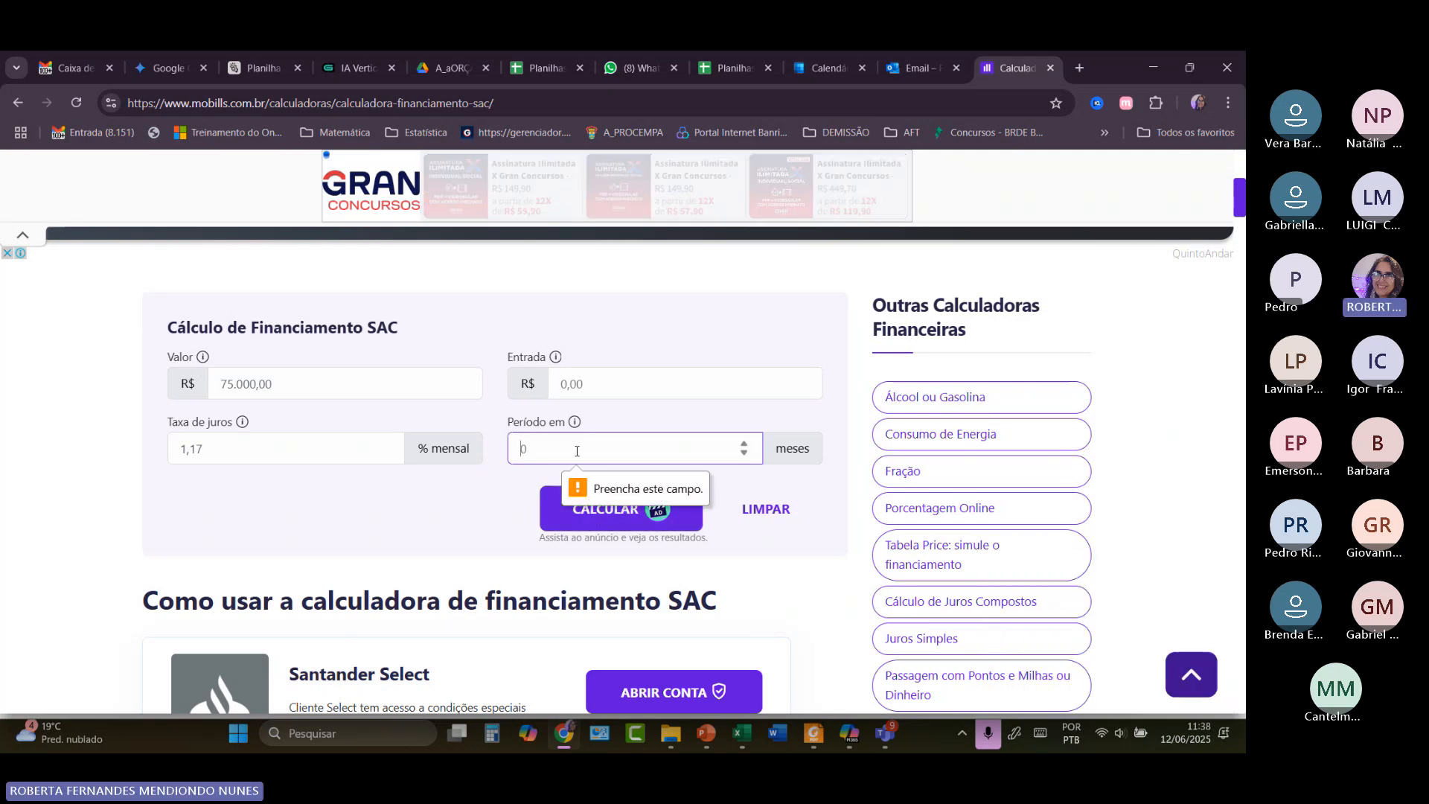
type("48")
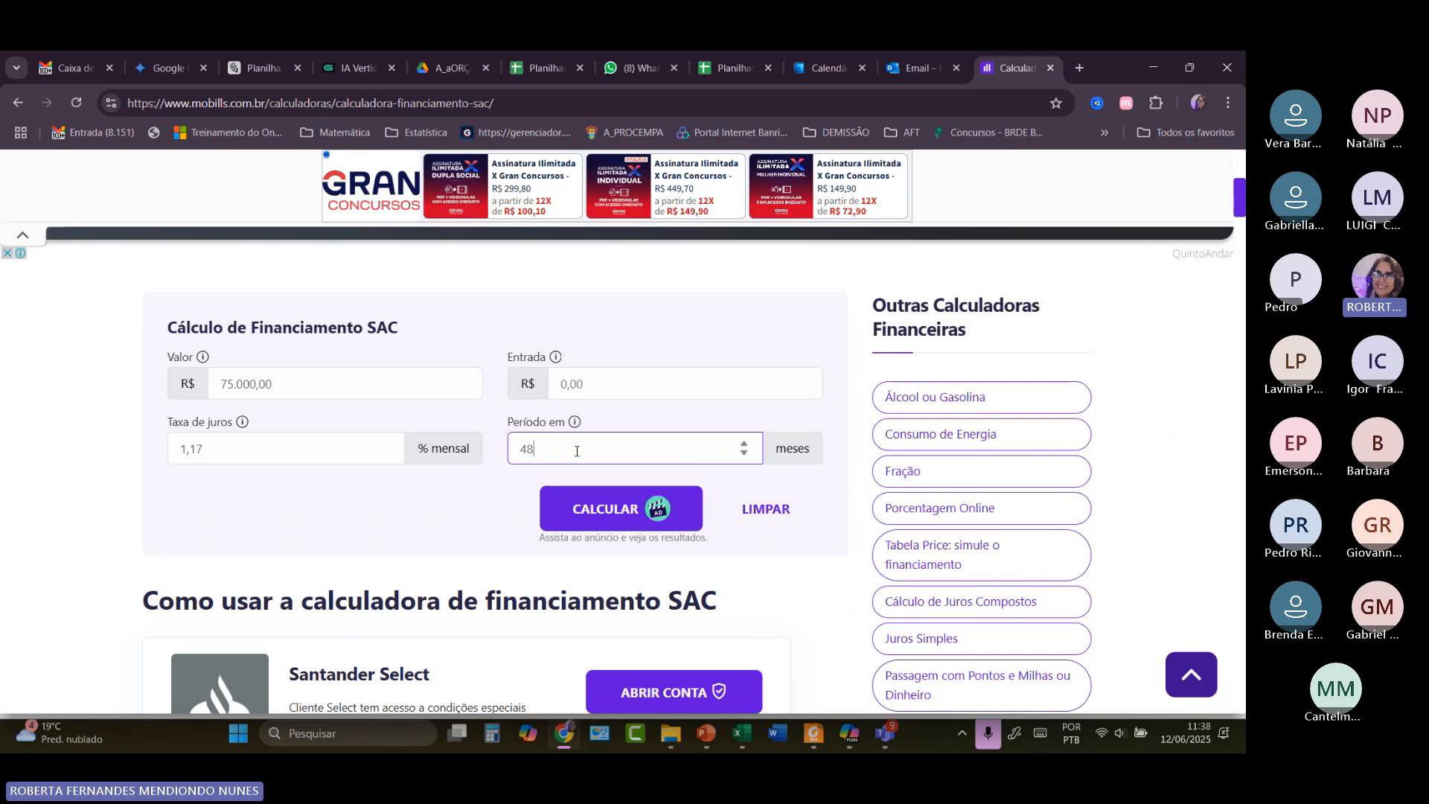
left_click(595, 511)
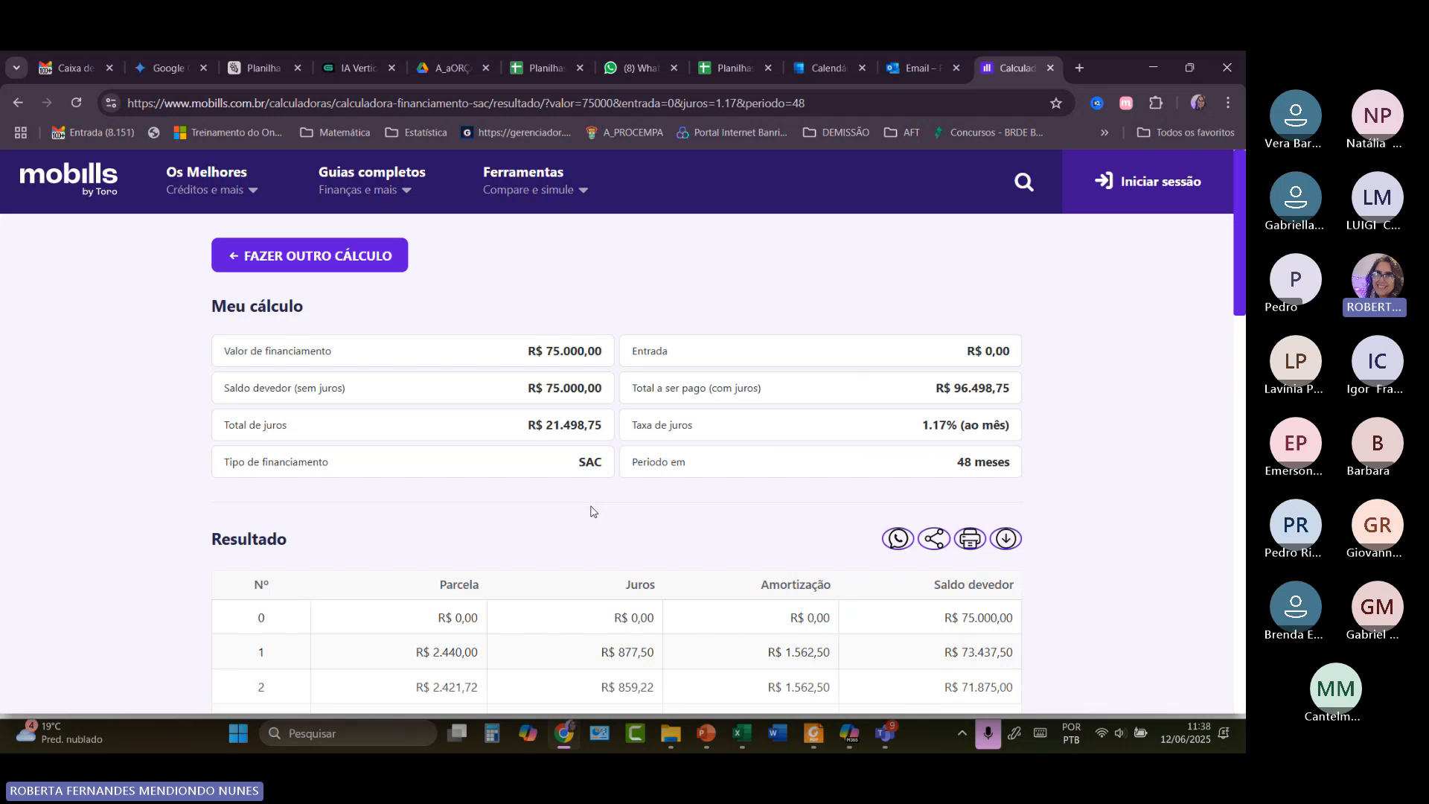
Expand the SAC installment table with MOSTRAR MAIS, zoom the page in twice and close the pop-up ad.
scroll(593, 511, "down", 1)
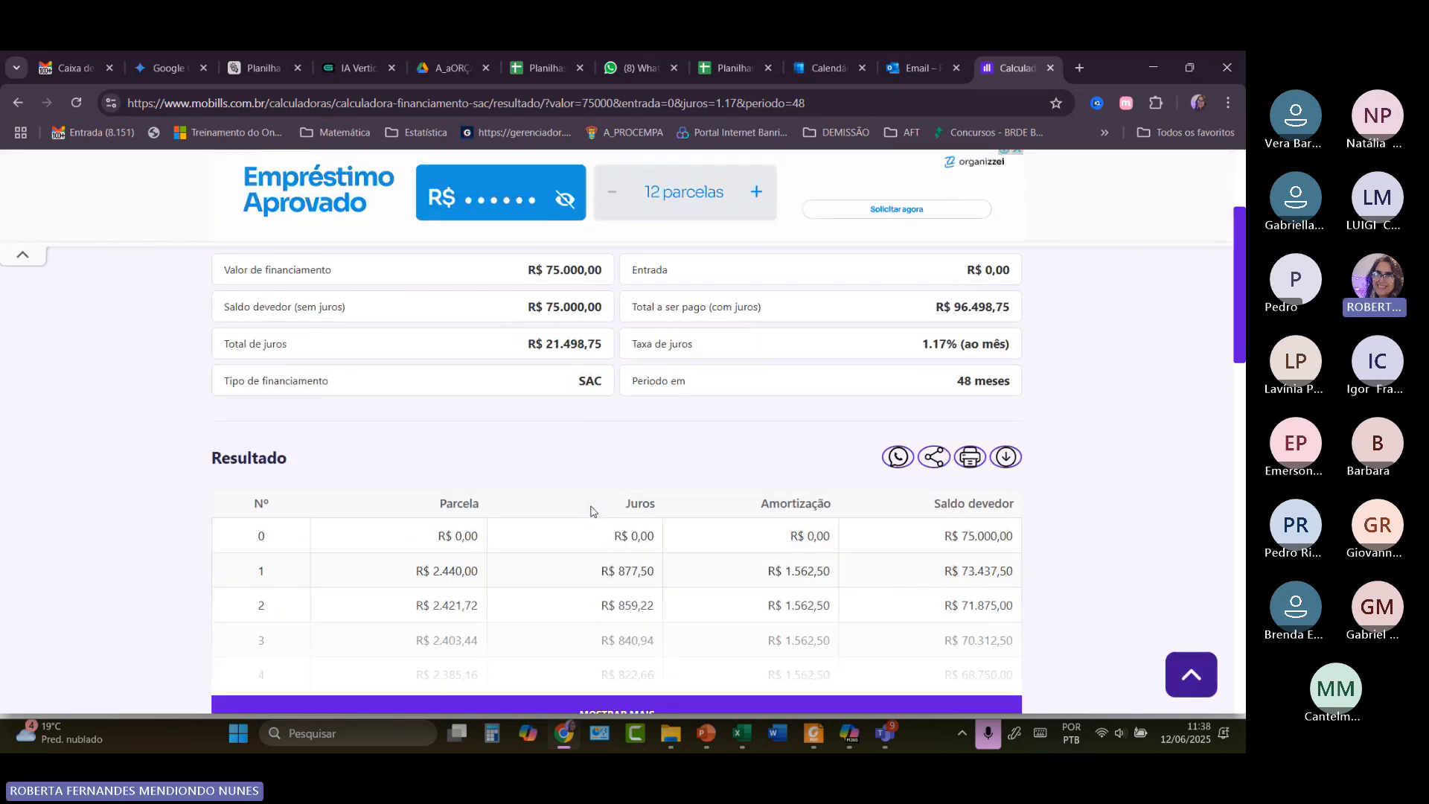
scroll(593, 511, "down", 1)
left_click(633, 639)
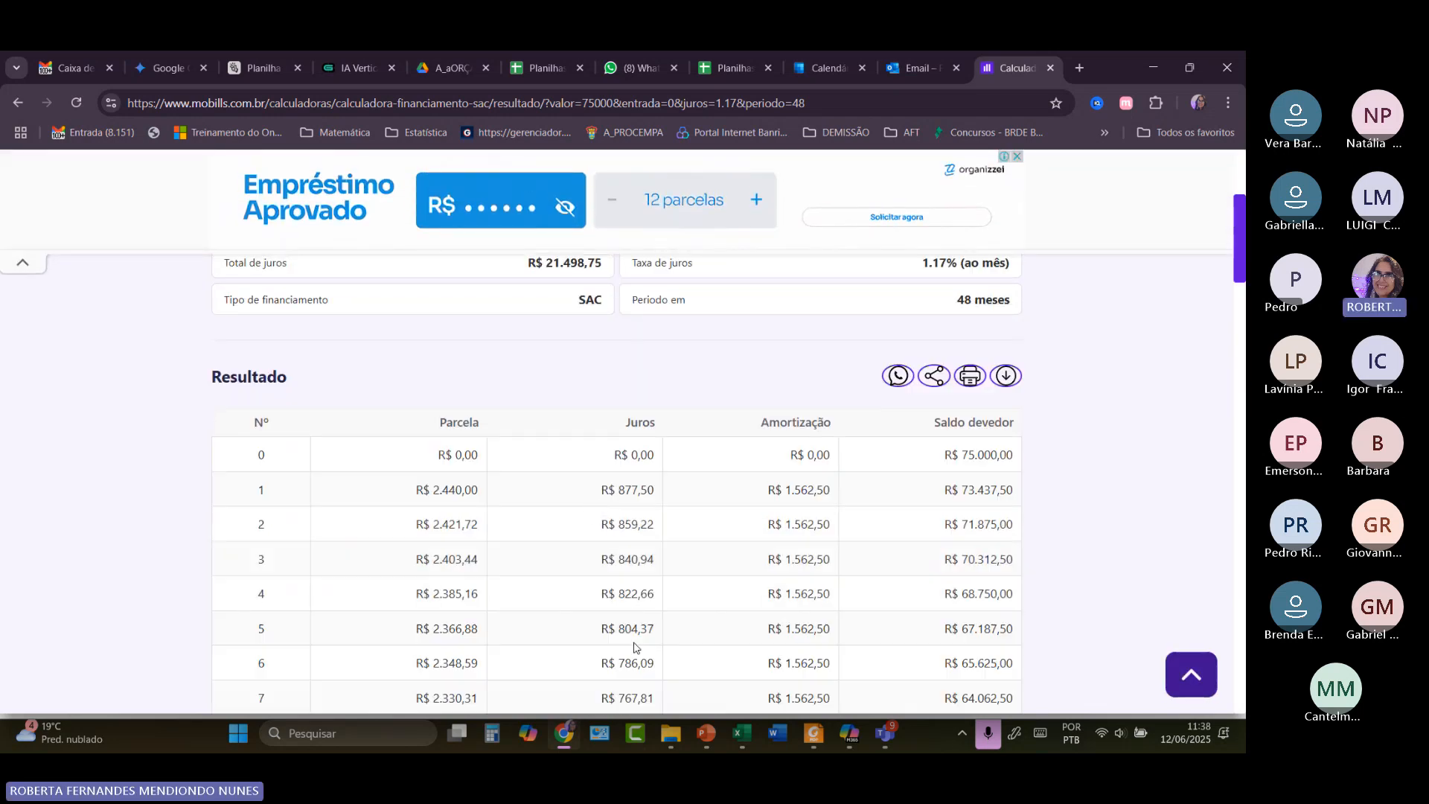
key("ctrl+plus")
key("ctrl+plus")
key("ctrl+plus")
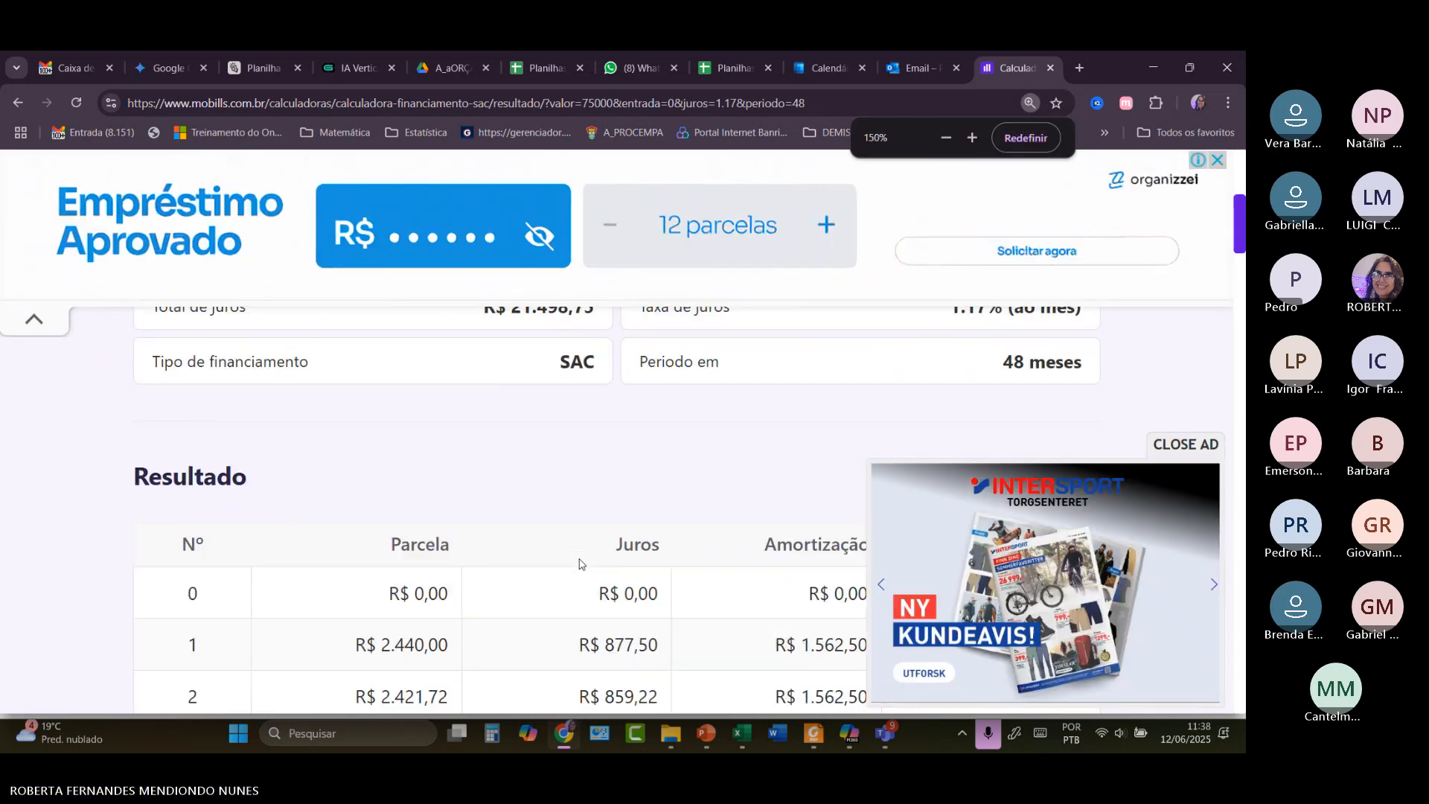
key("ctrl+plus")
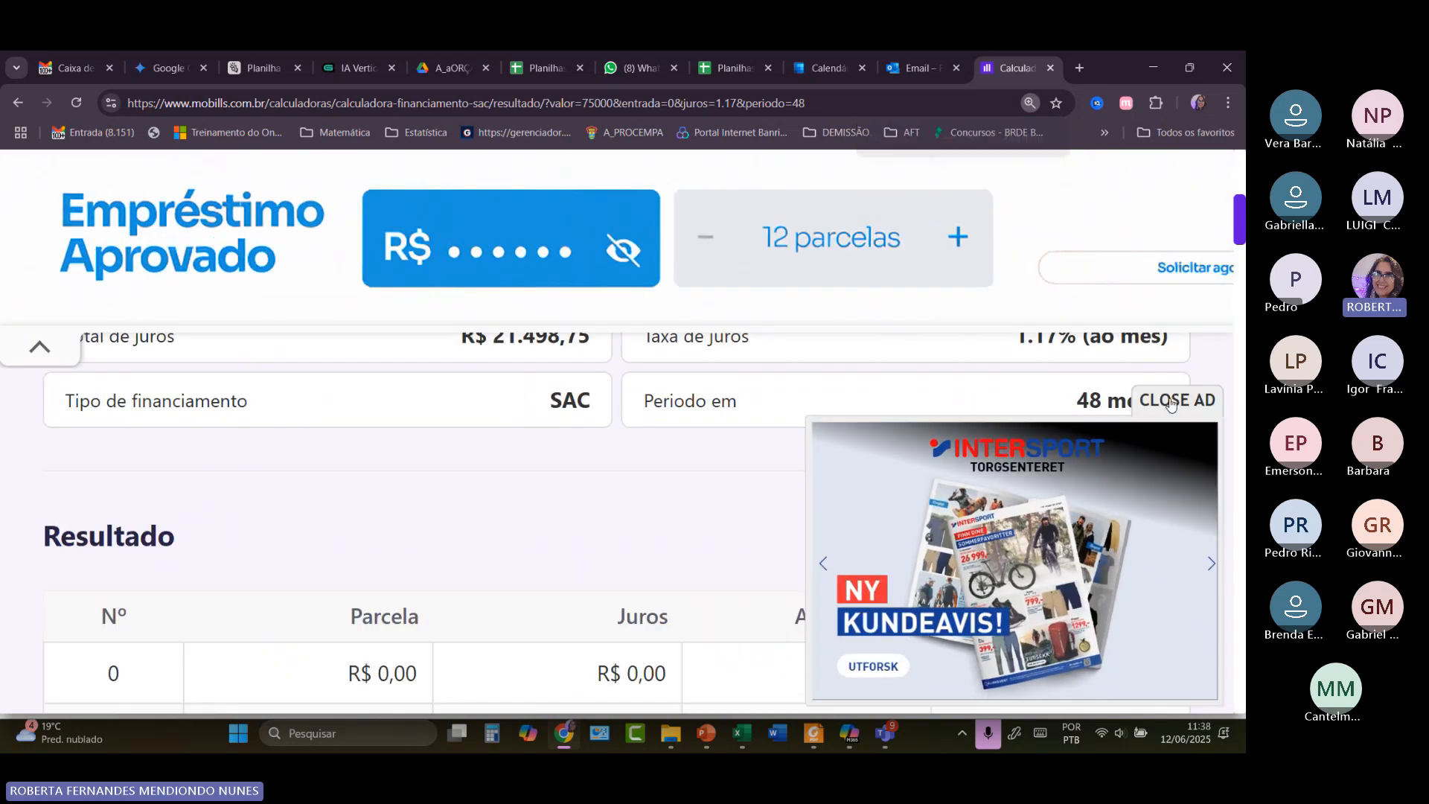
left_click(1179, 404)
Highlight installment 1's R$ 2.440,00 payment and R$ 877,50 interest in the table.
scroll(774, 511, "down", 1)
scroll(774, 511, "down", 1)
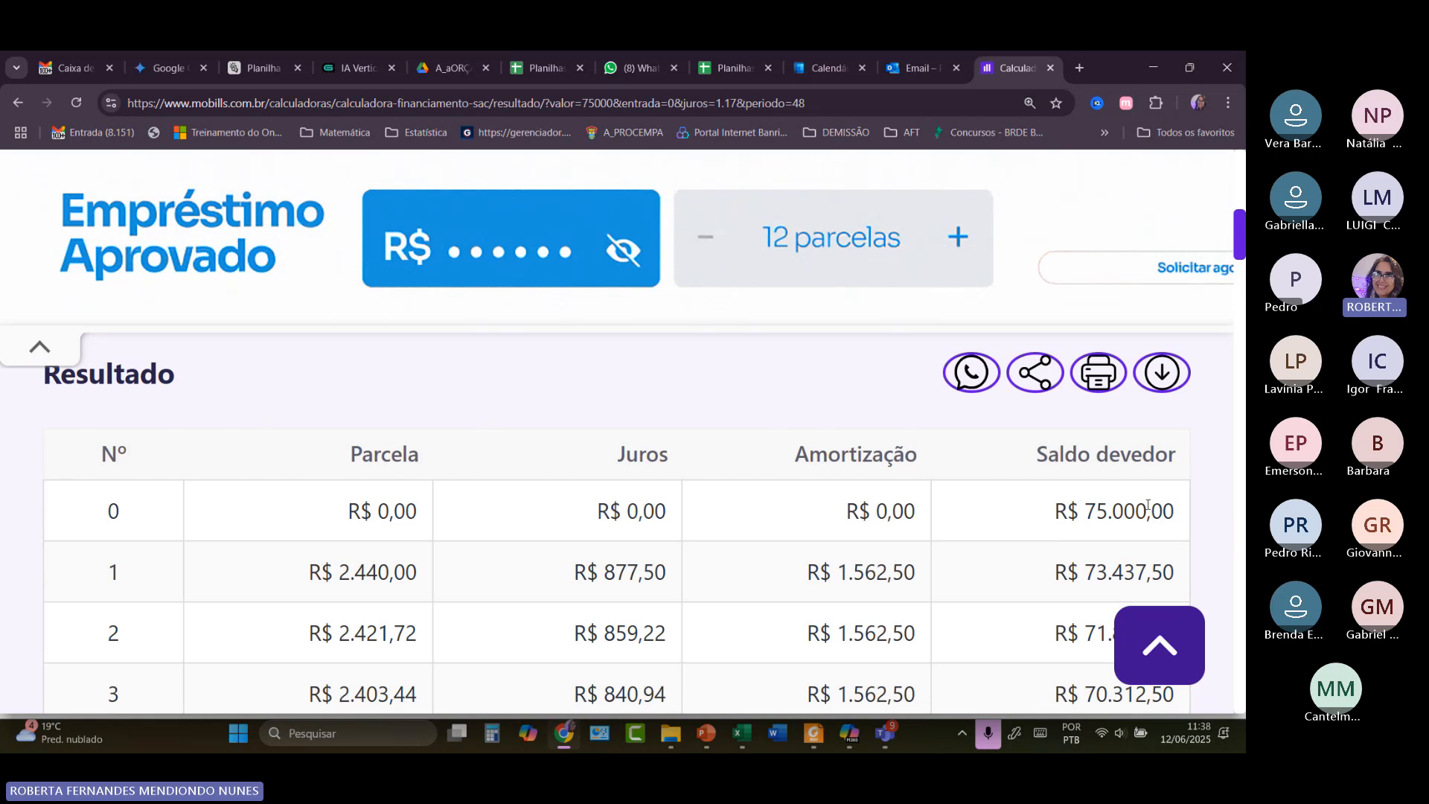
scroll(1146, 507, "down", 2)
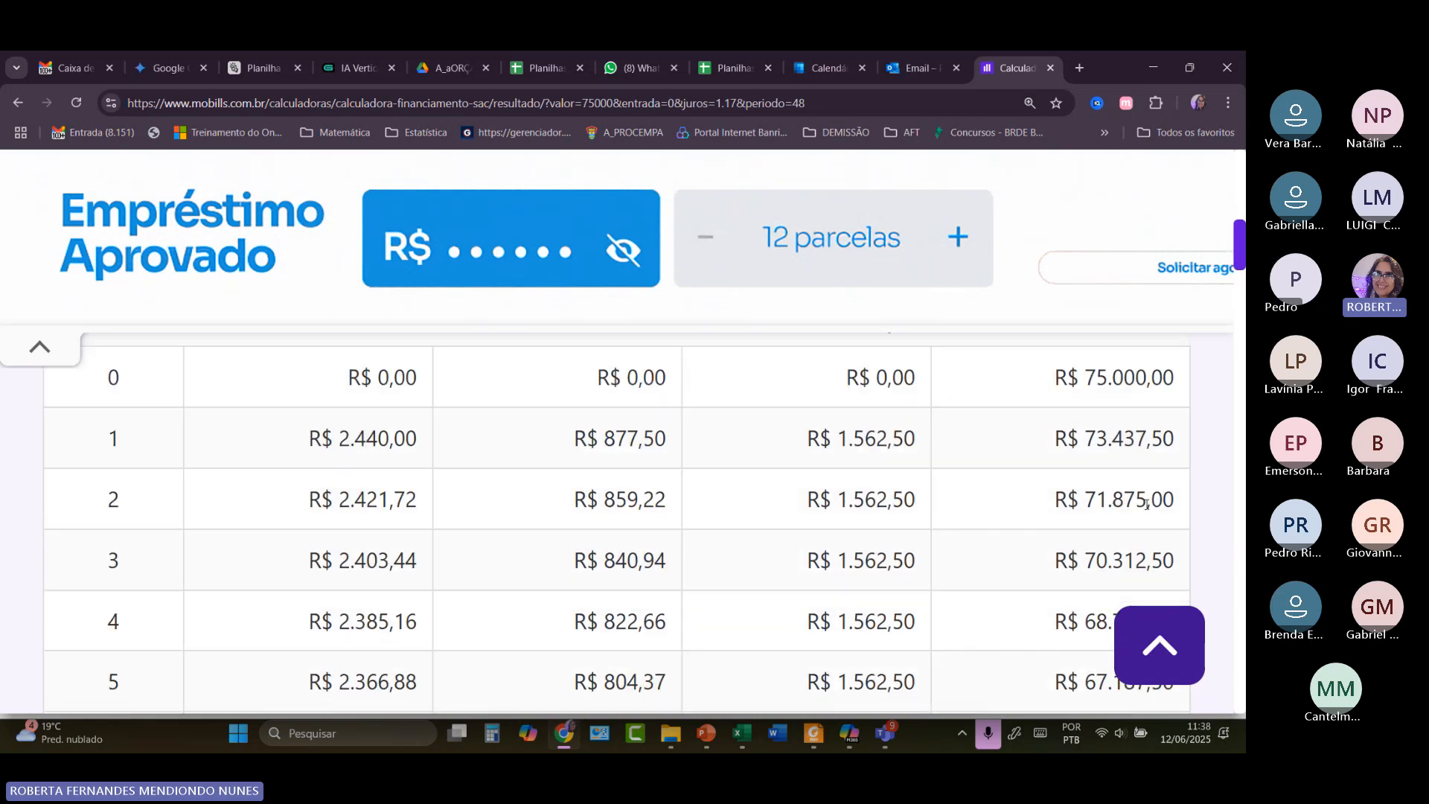
scroll(1119, 439, "up", 1)
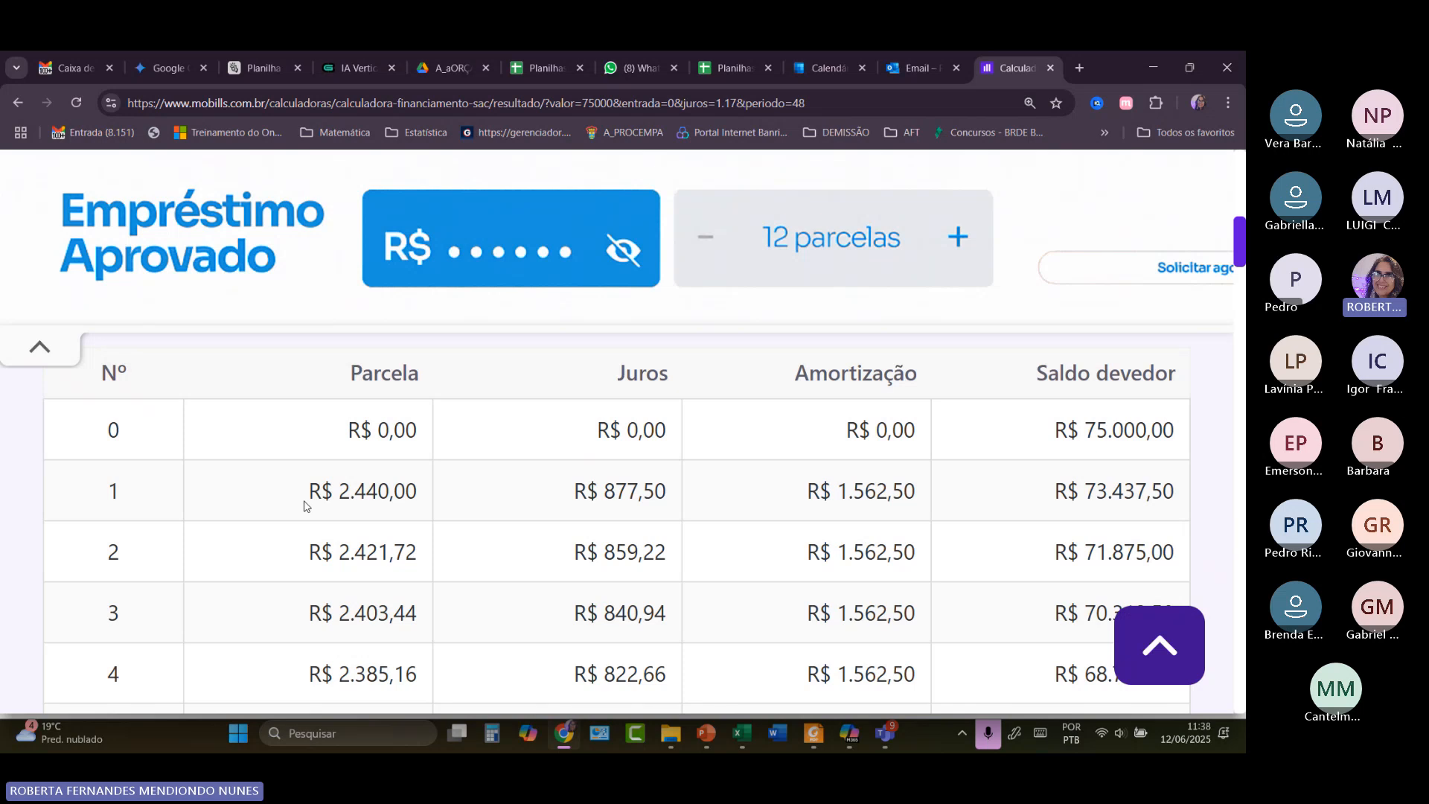
left_click_drag(418, 489, 297, 492)
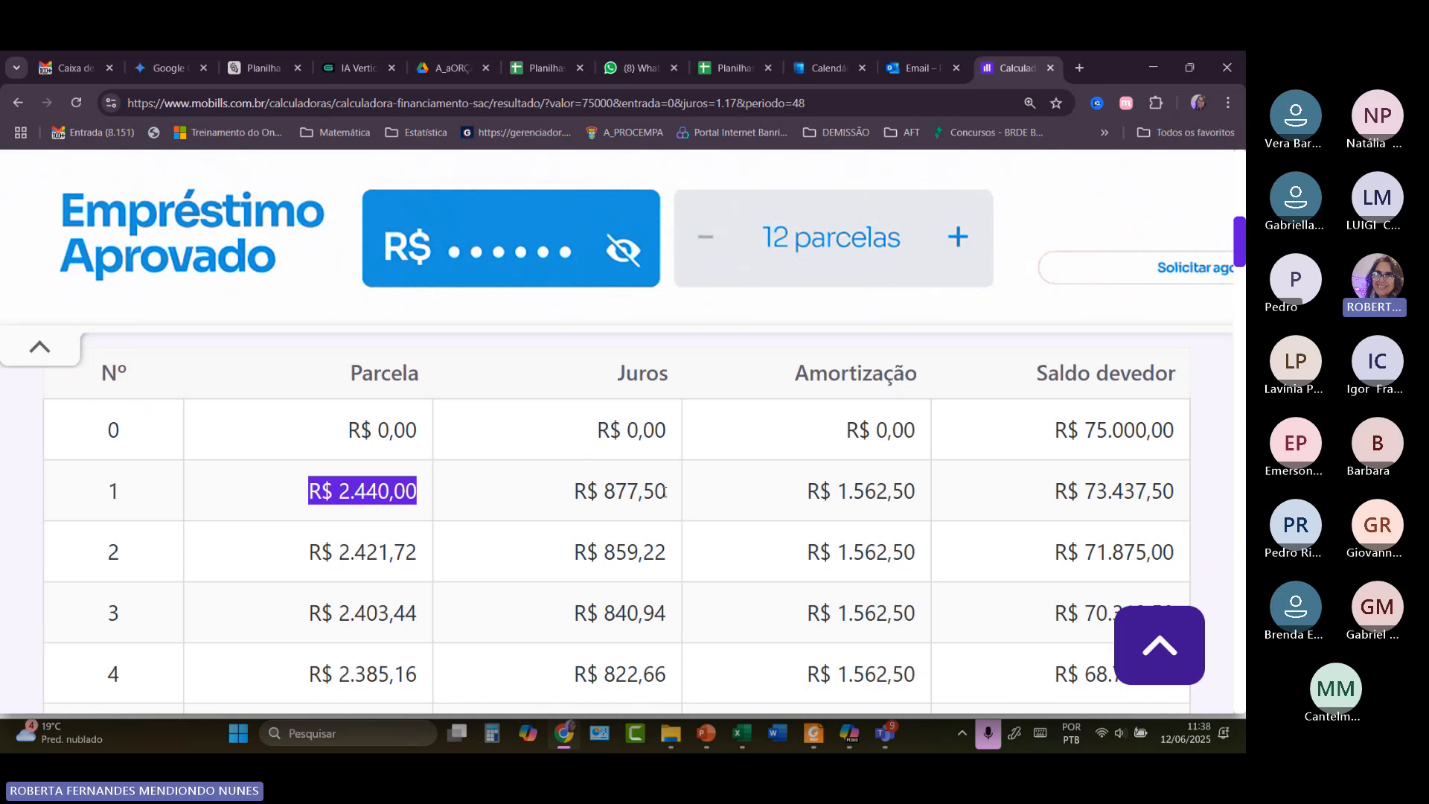
left_click_drag(667, 493, 574, 499)
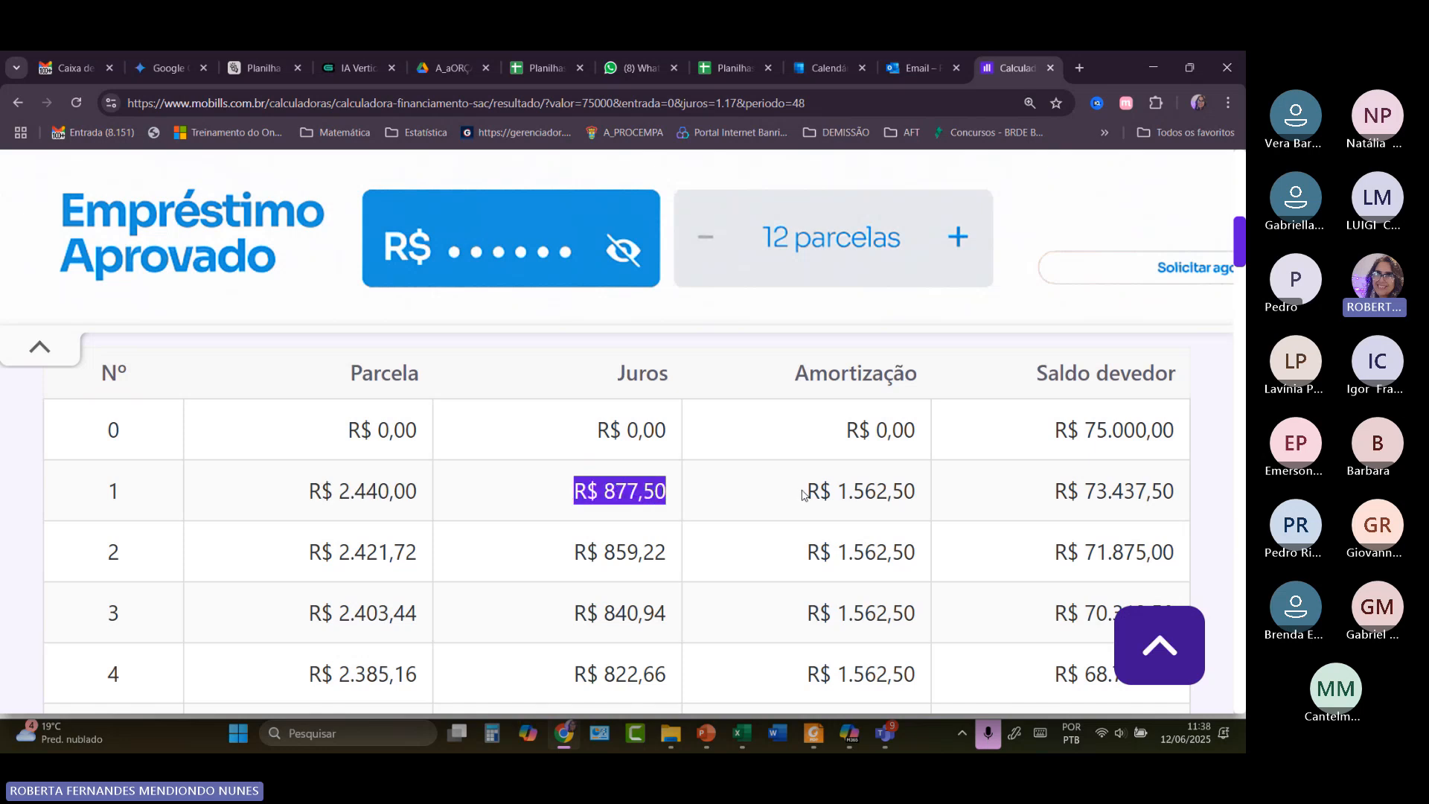
Highlight the first month's R$ 1.562,50 amortization and R$ 877,50 interest.
scroll(803, 491, "up", 10)
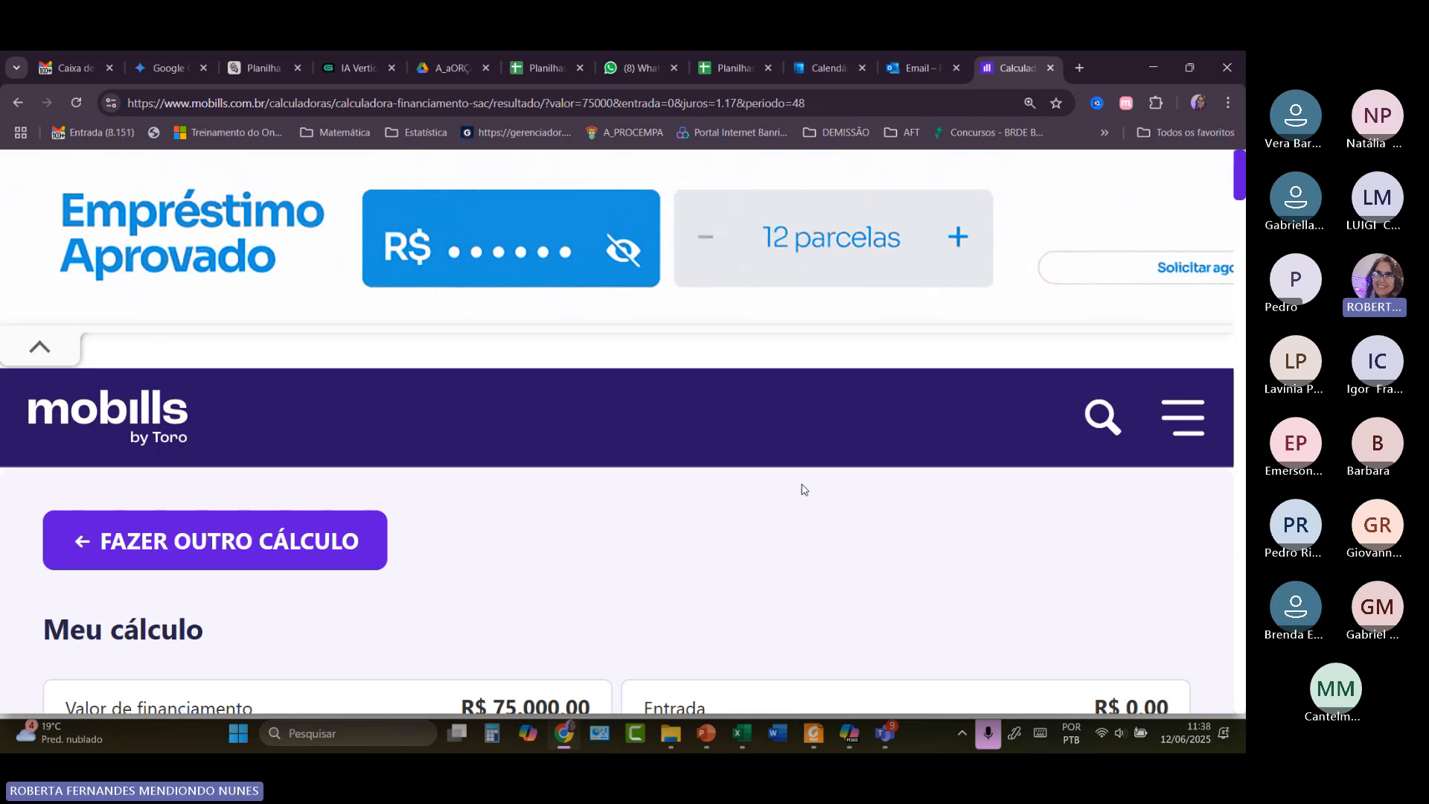
scroll(803, 490, "down", 4)
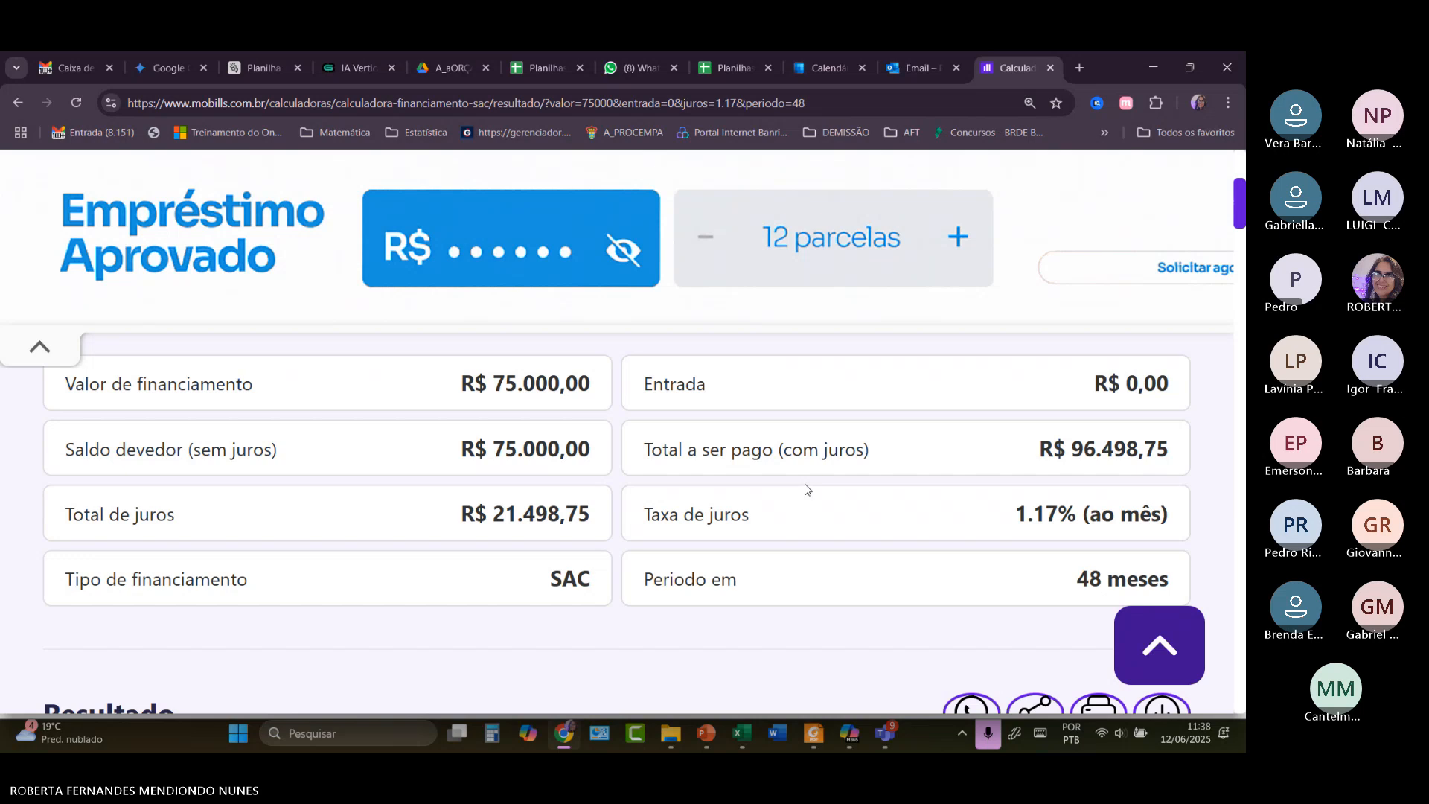
scroll(806, 489, "down", 6)
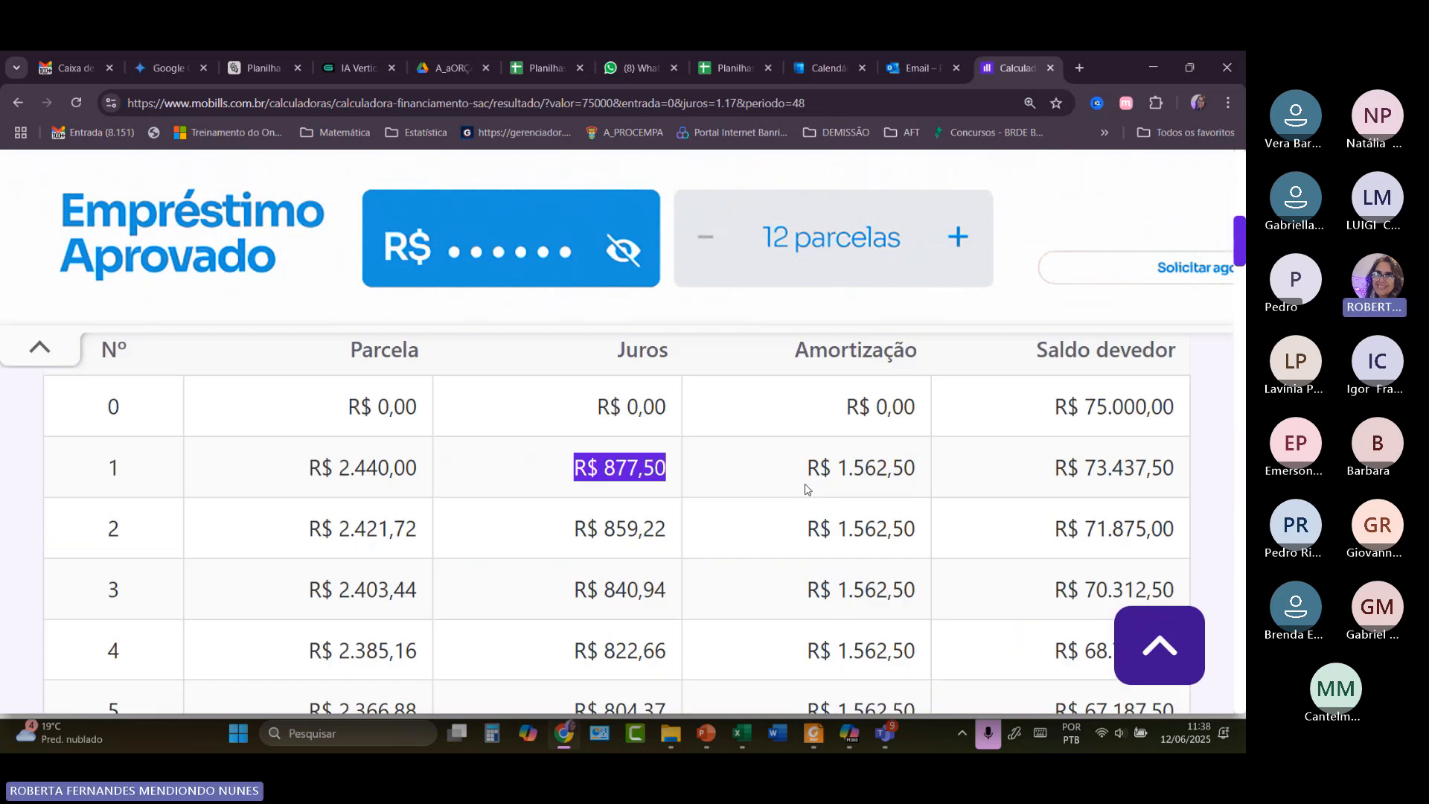
scroll(806, 489, "up", 2)
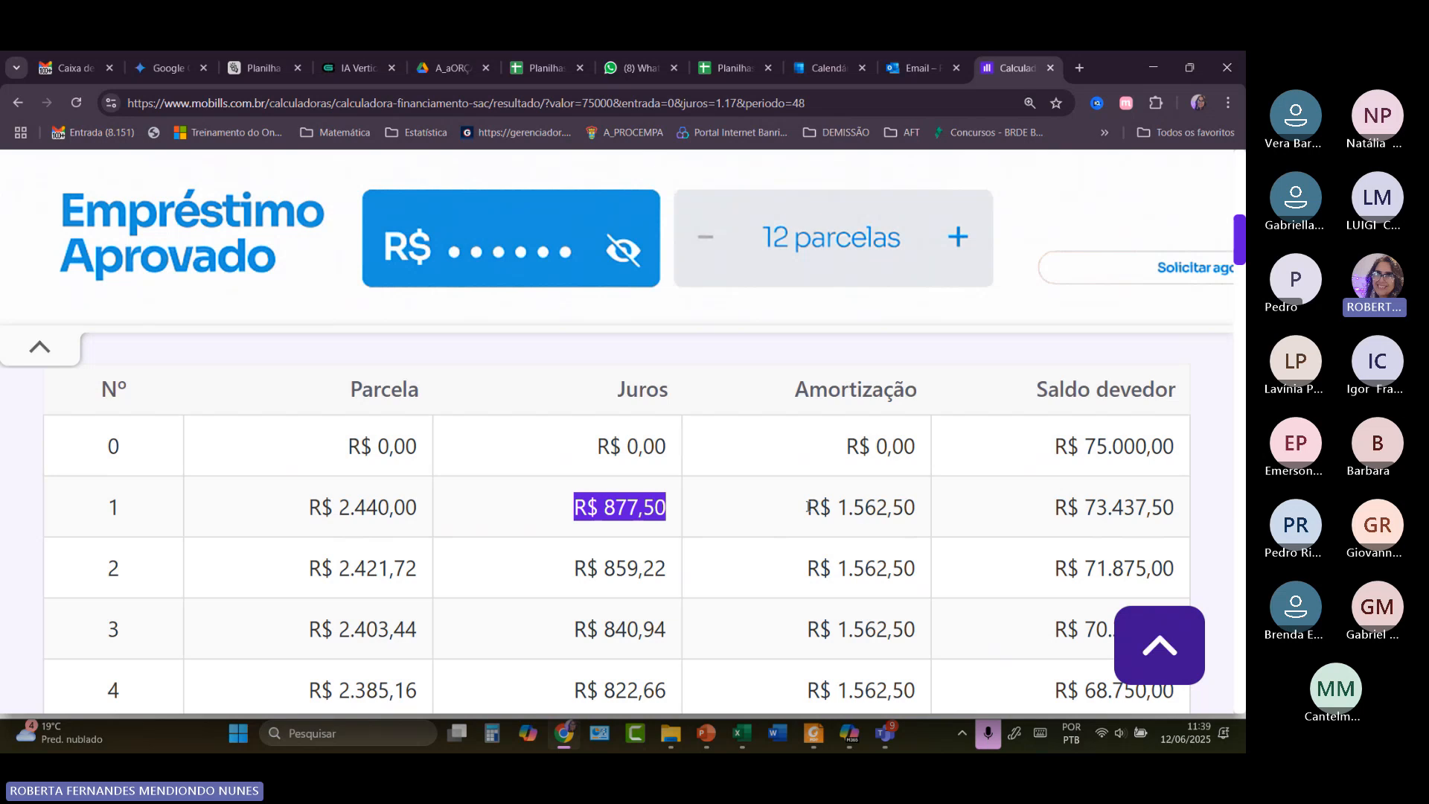
left_click_drag(808, 507, 929, 507)
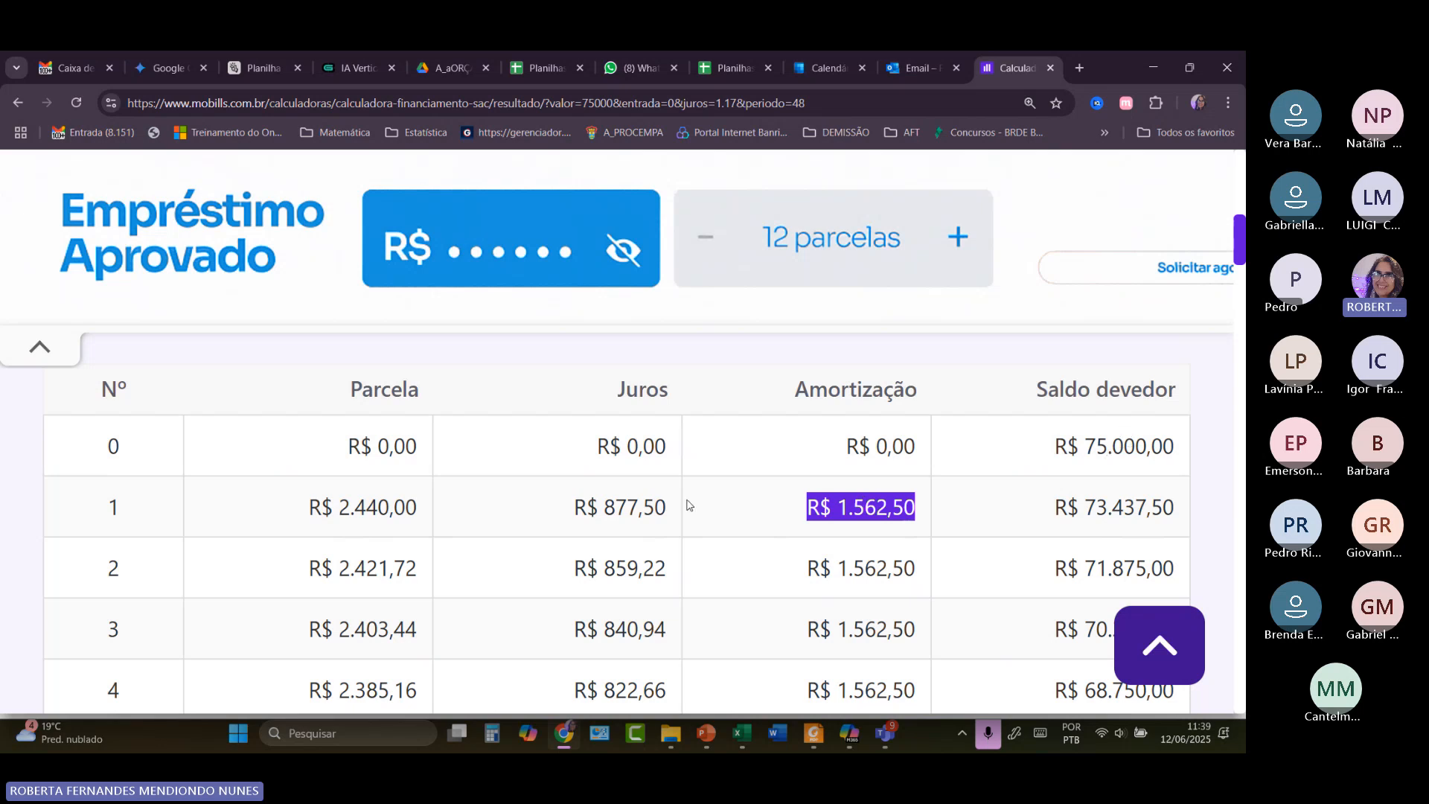
left_click_drag(665, 508, 564, 516)
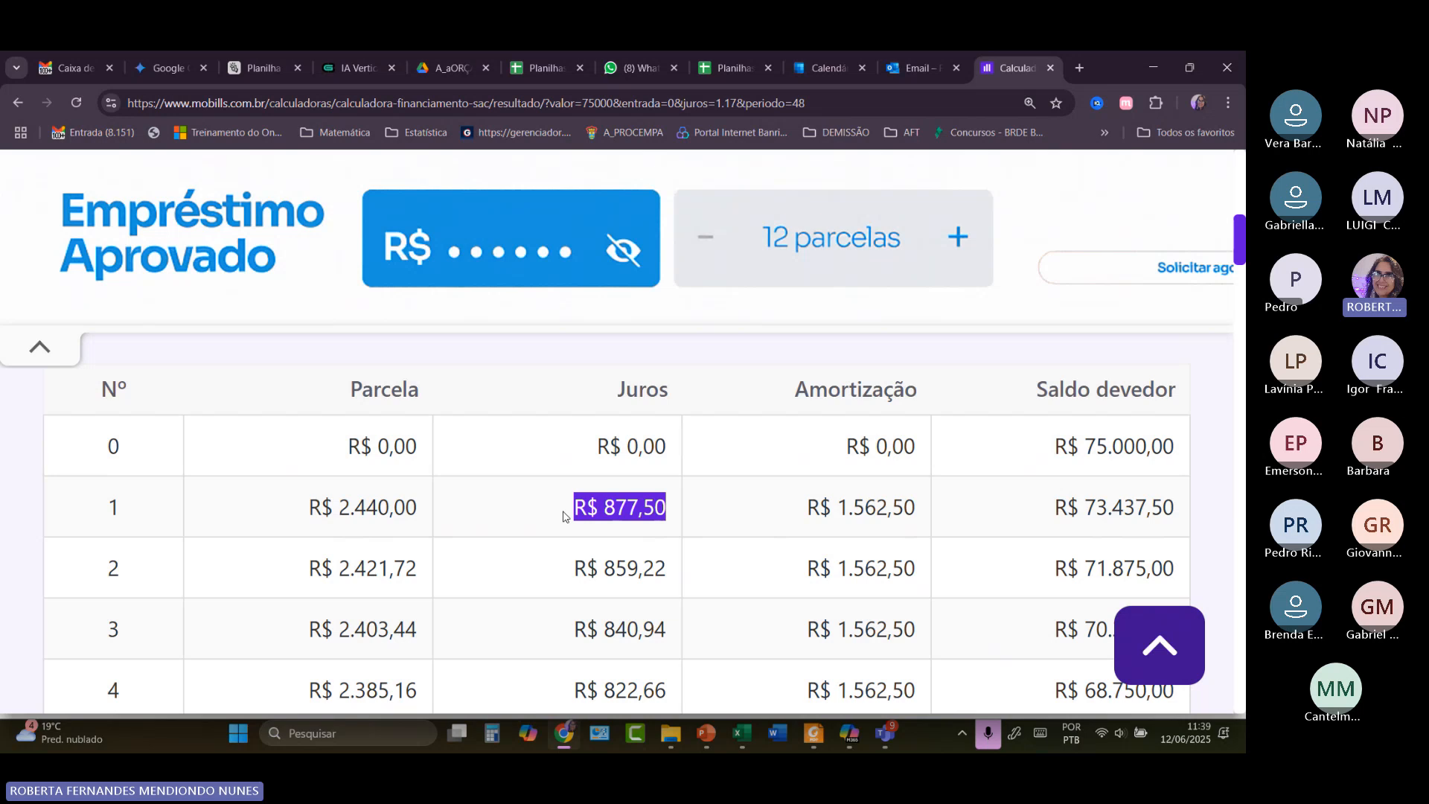
Scroll through the amortization table down to installments 40–45, where the balance reaches R$ 12.500,00.
scroll(479, 501, "down", 2)
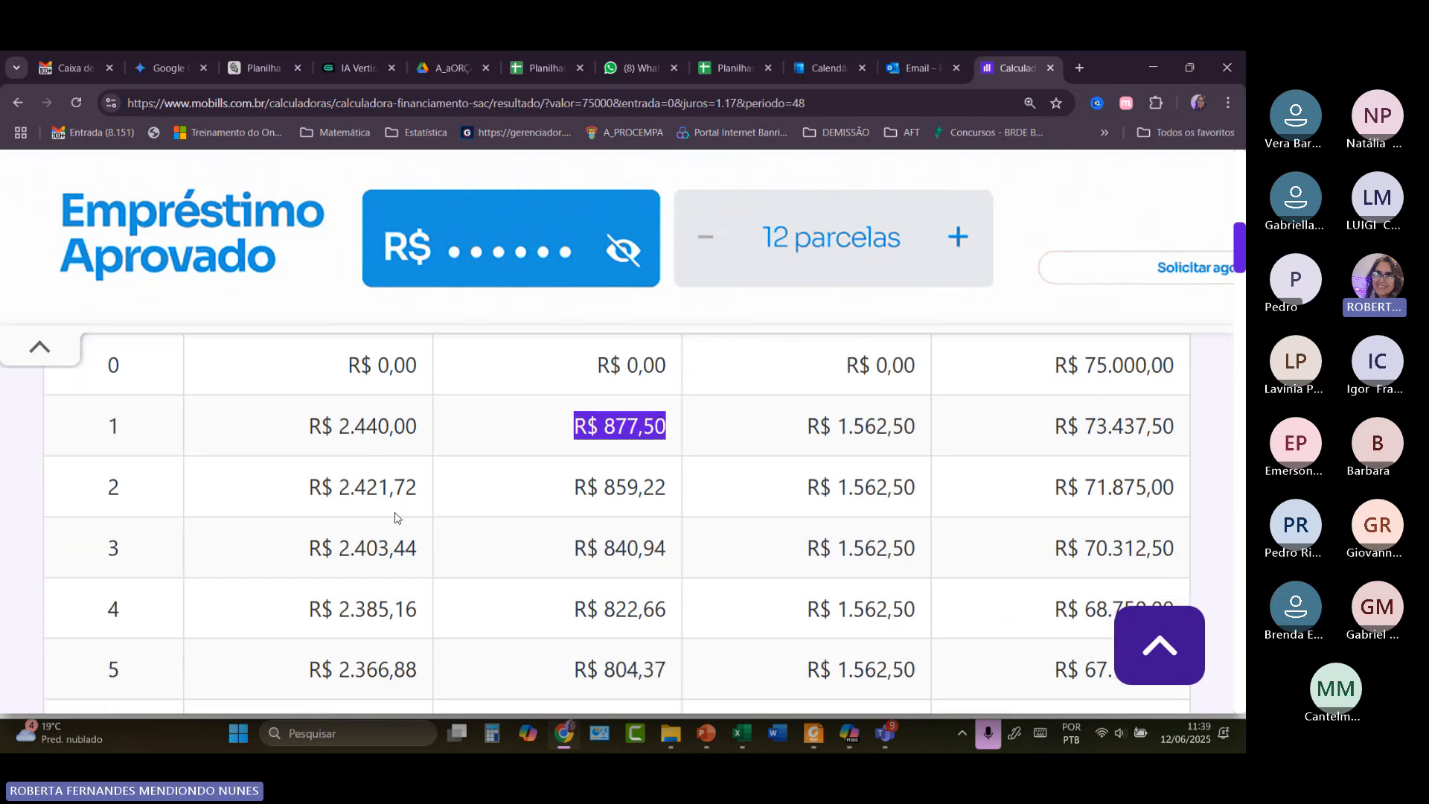
scroll(395, 517, "down", 5)
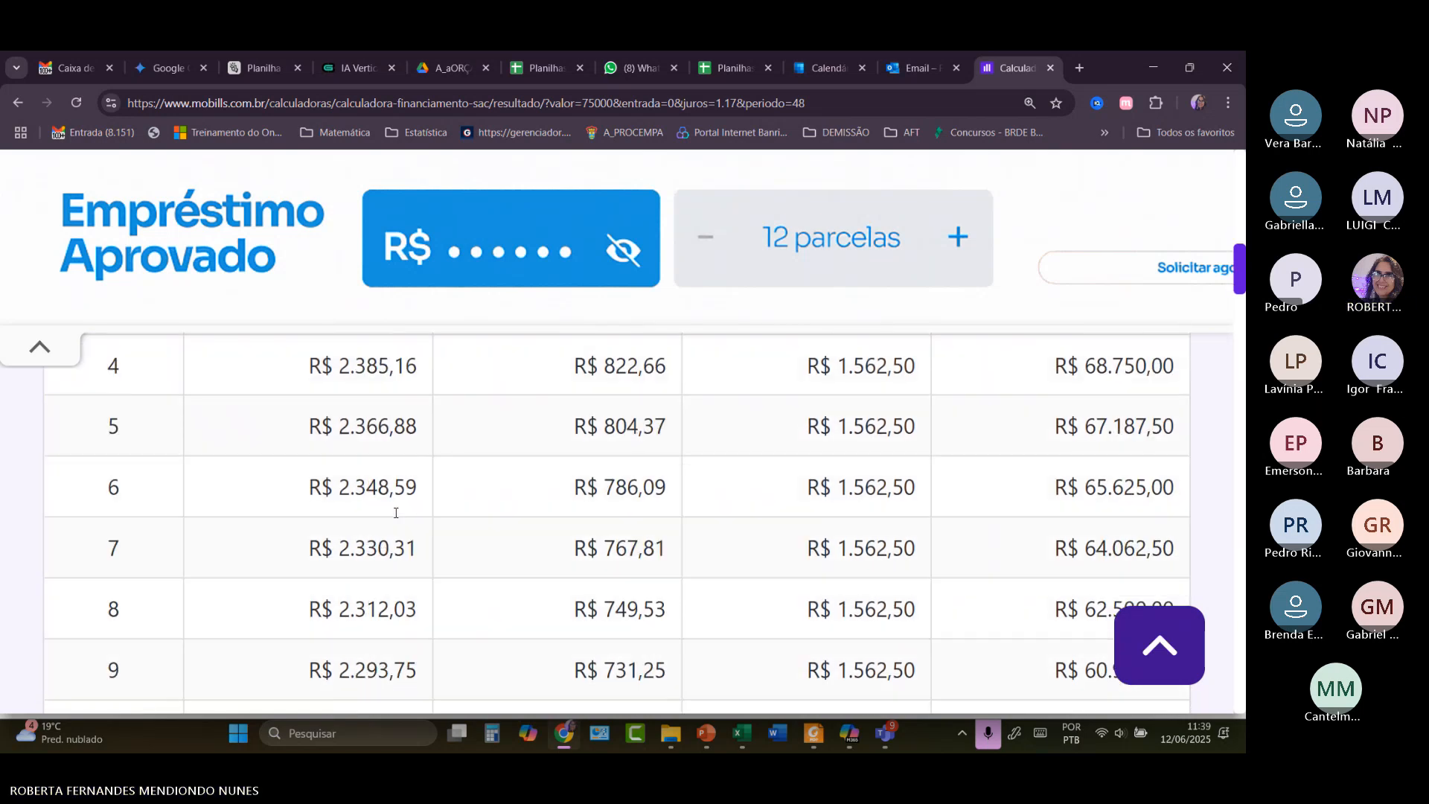
scroll(395, 518, "down", 12)
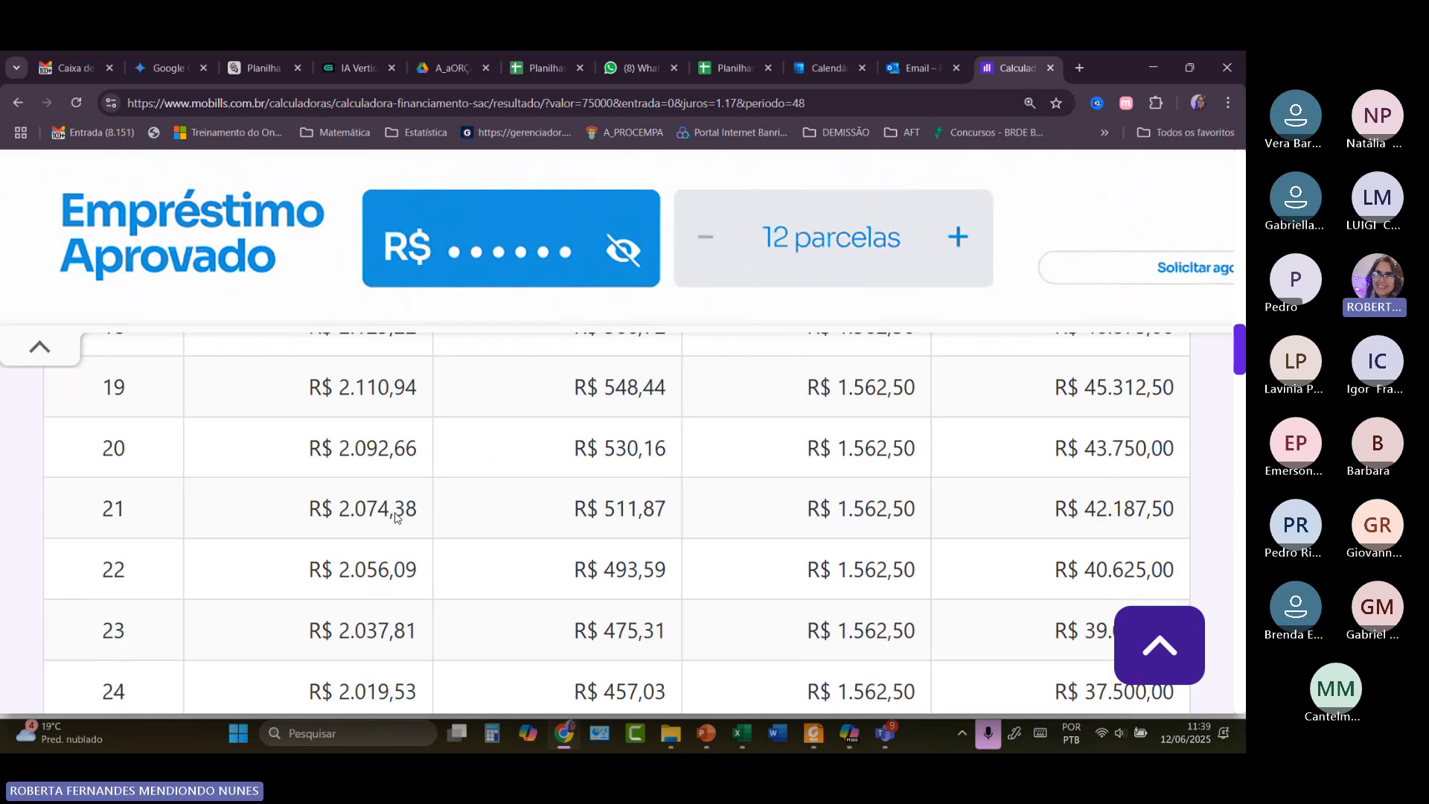
scroll(395, 517, "down", 15)
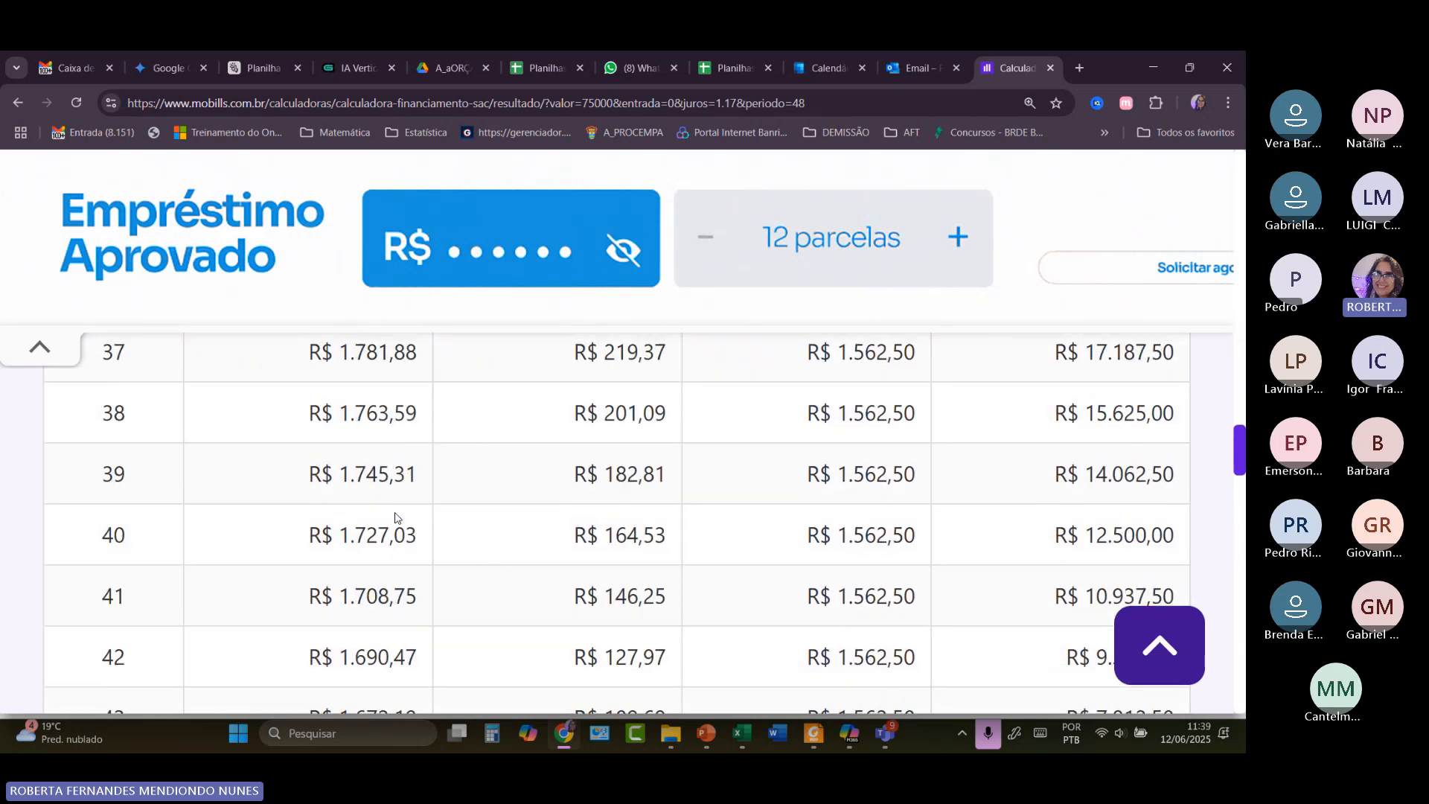
scroll(395, 518, "down", 4)
scroll(395, 521, "up", 2)
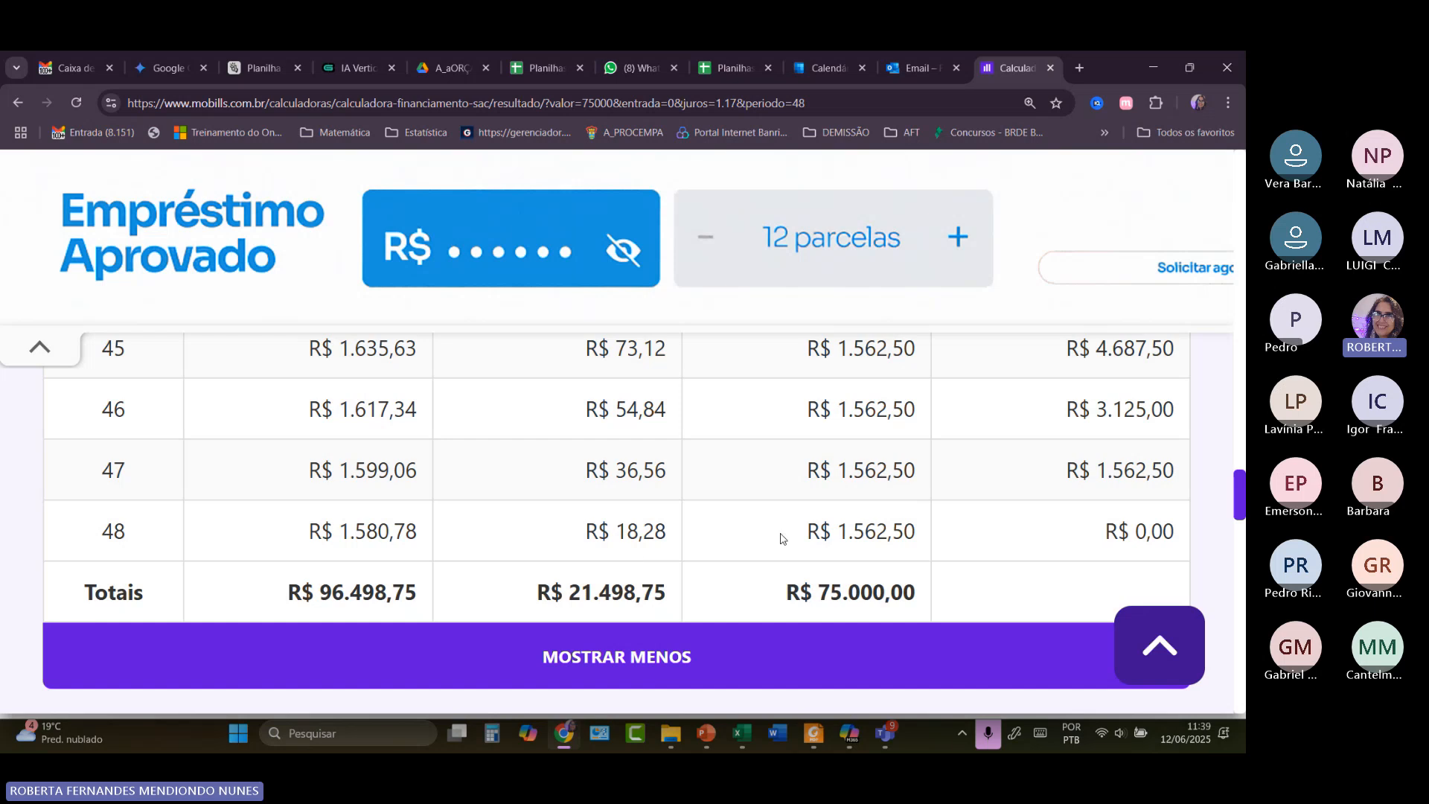
scroll(881, 531, "up", 8)
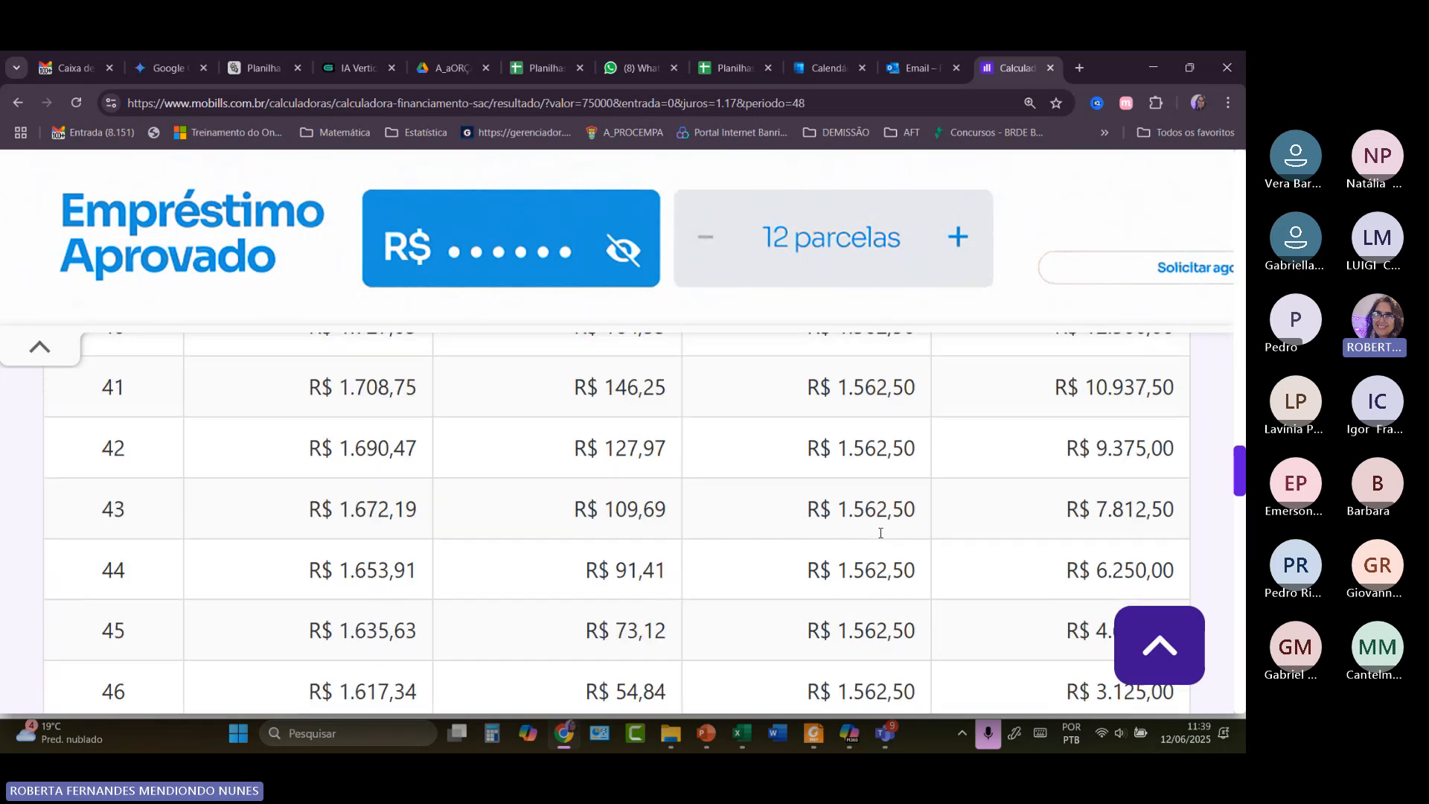
scroll(881, 533, "up", 15)
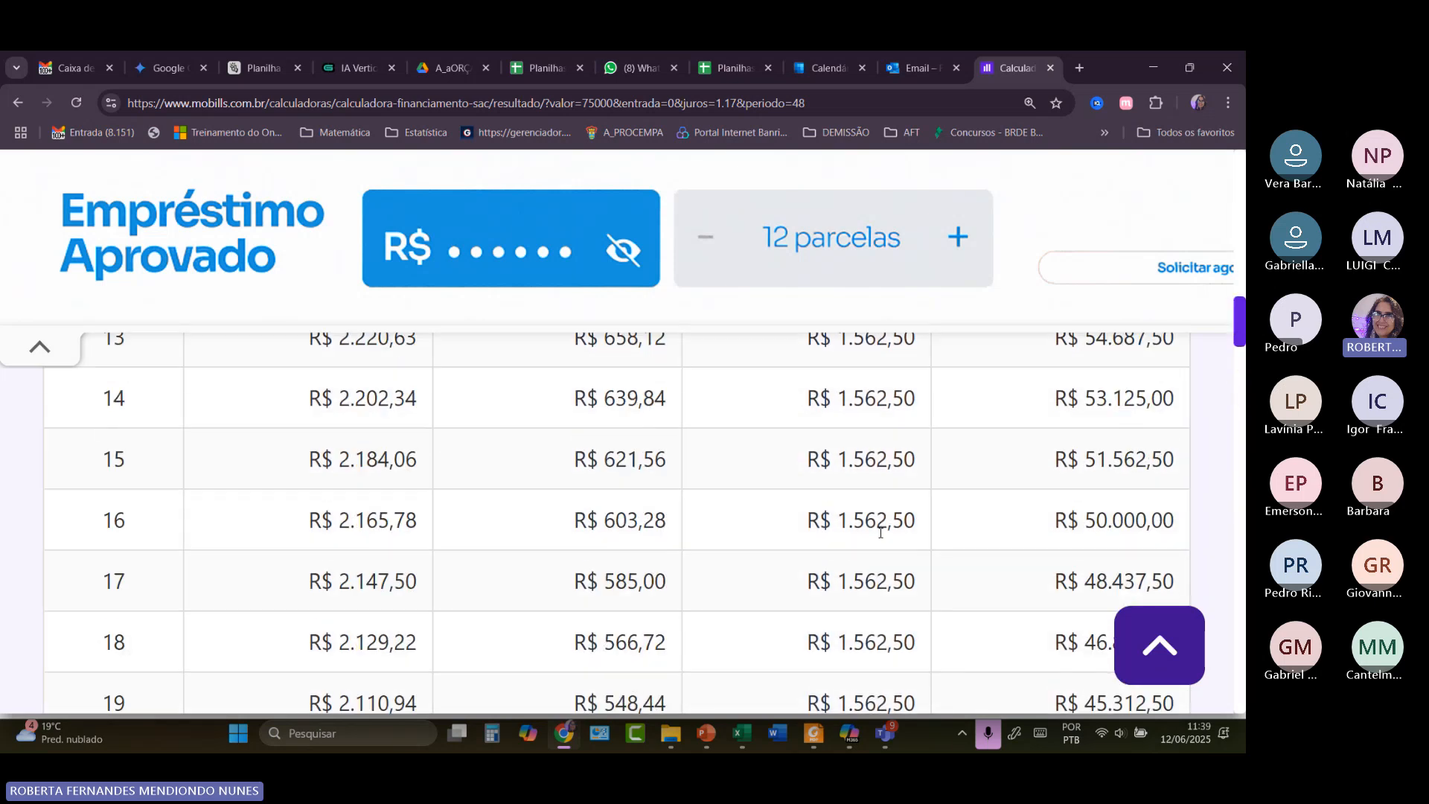
scroll(881, 533, "up", 13)
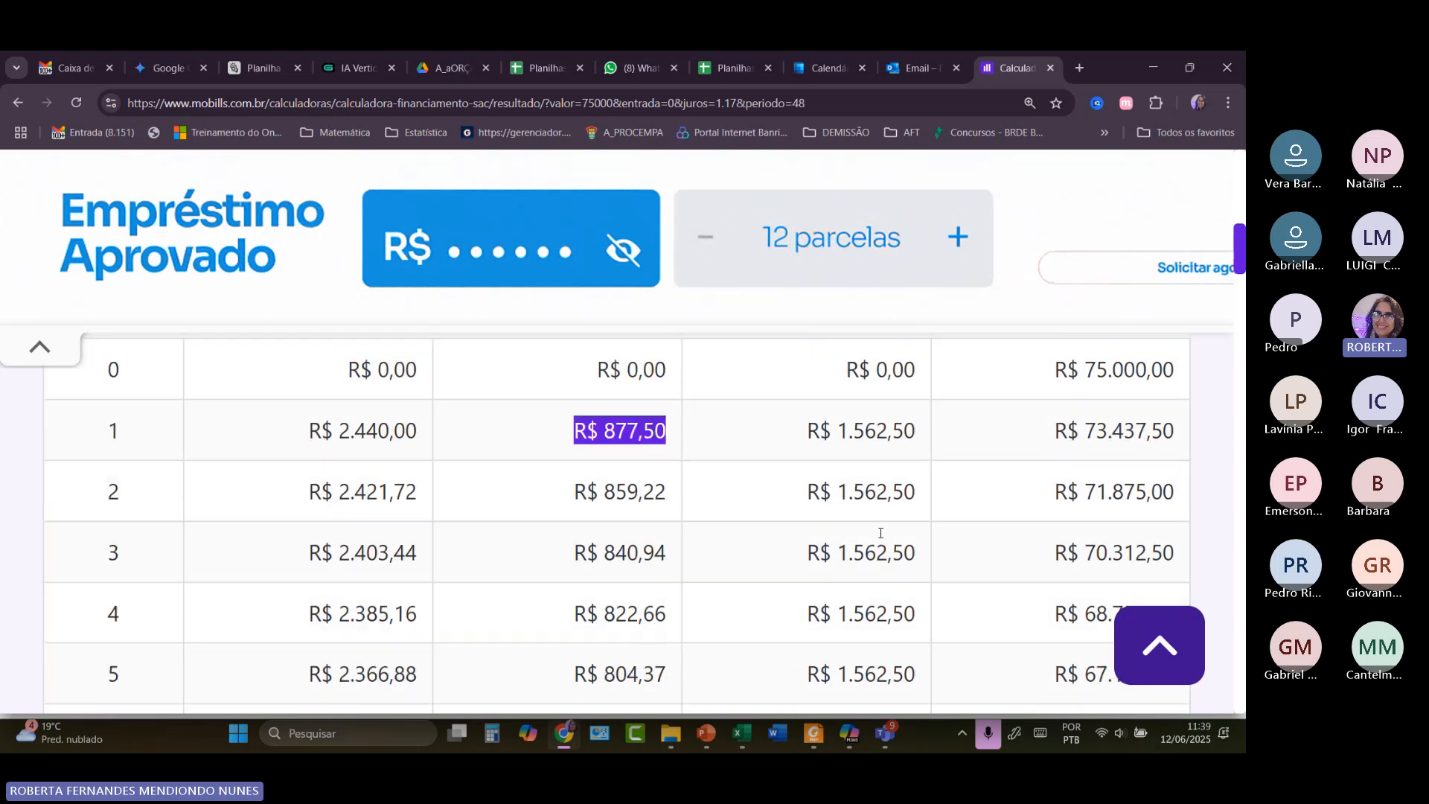
scroll(878, 603, "down", 4)
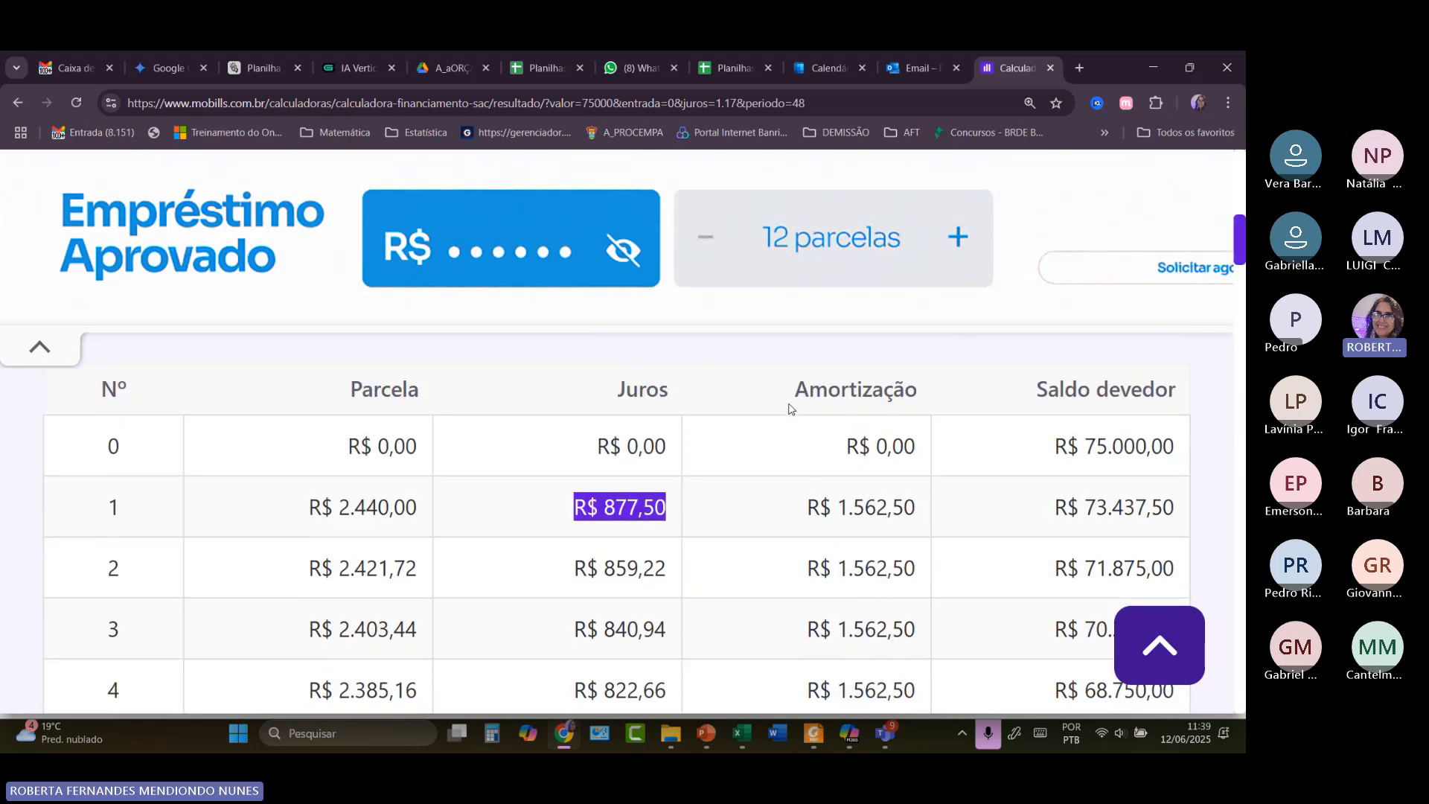
left_click_drag(794, 393, 904, 388)
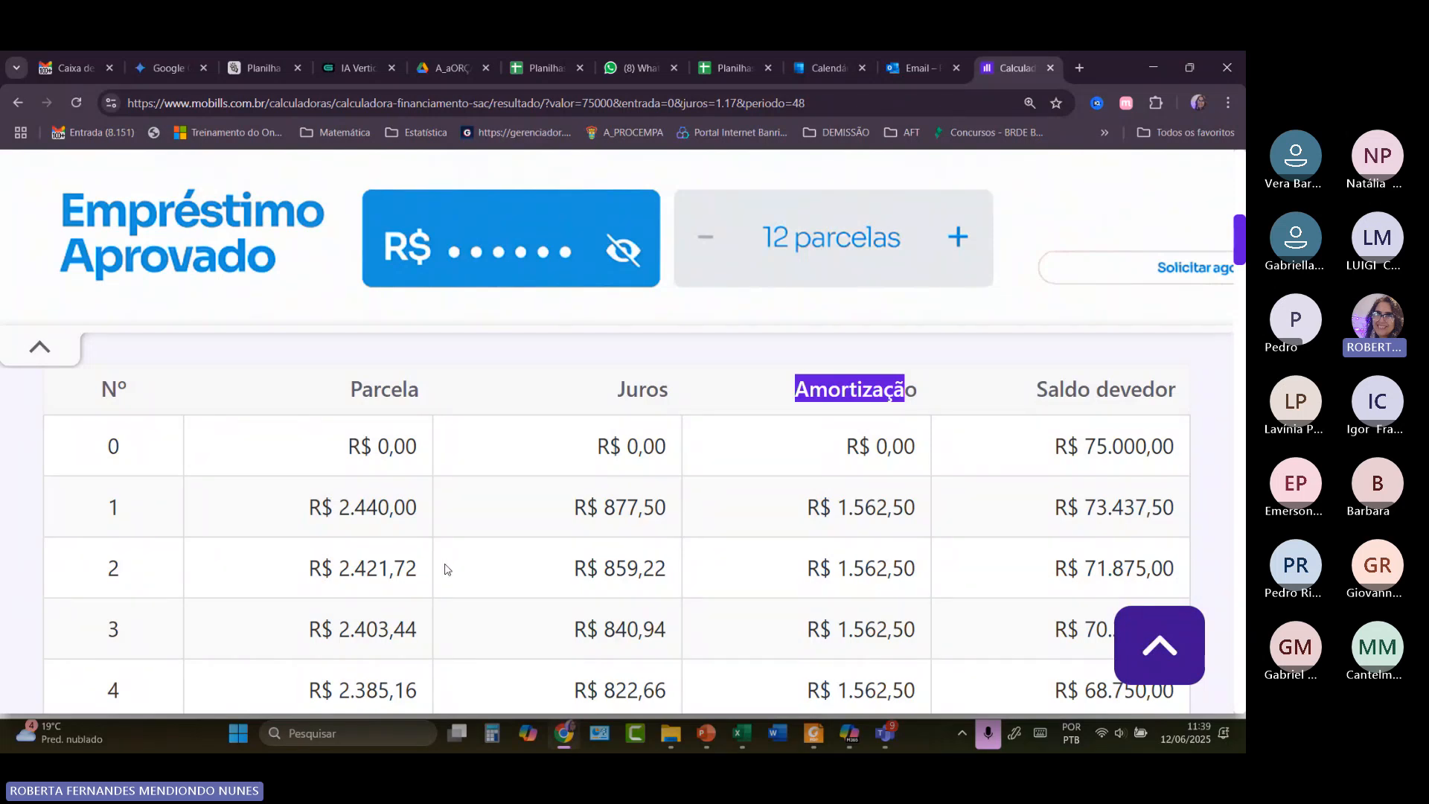
scroll(439, 571, "down", 8)
scroll(411, 578, "down", 20)
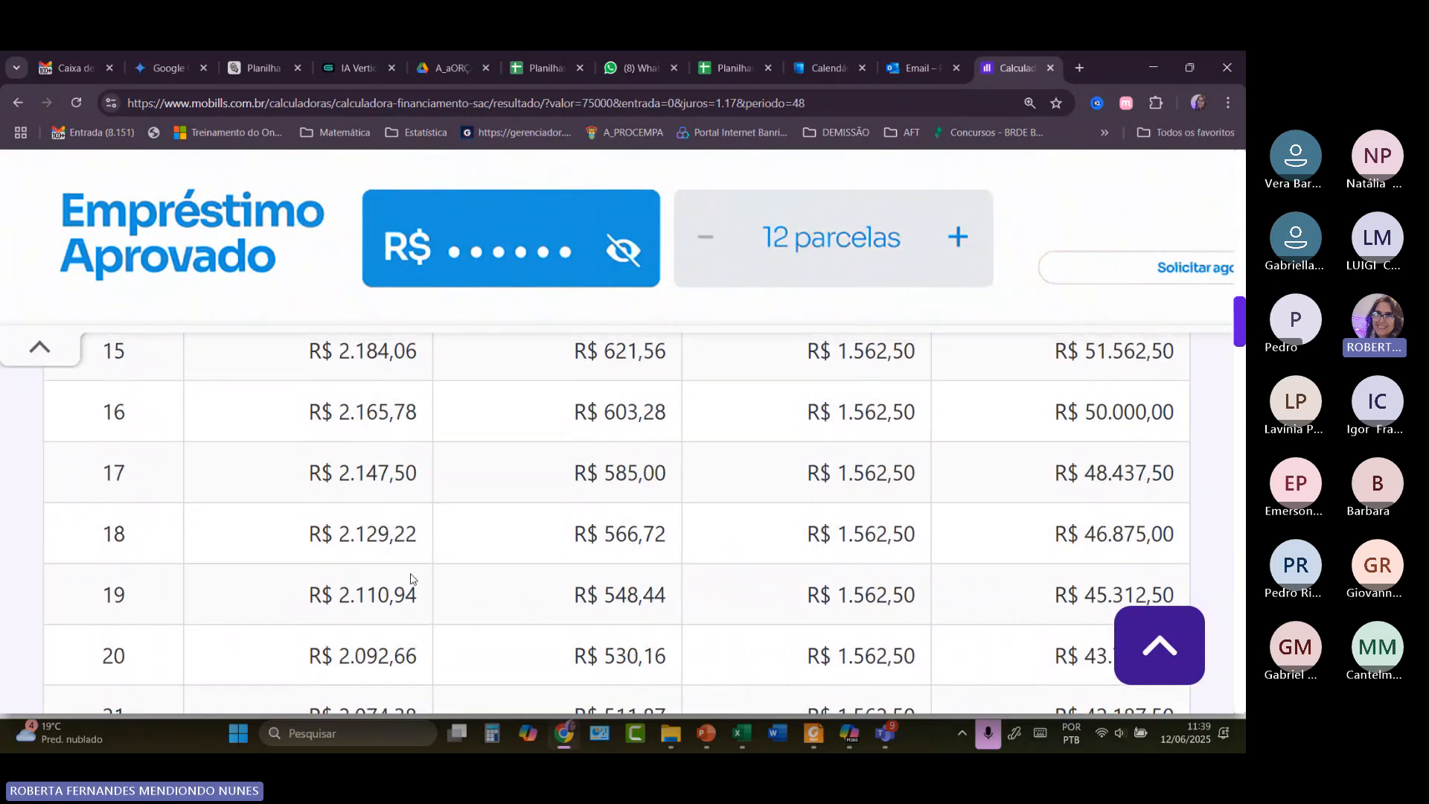
scroll(411, 577, "down", 1)
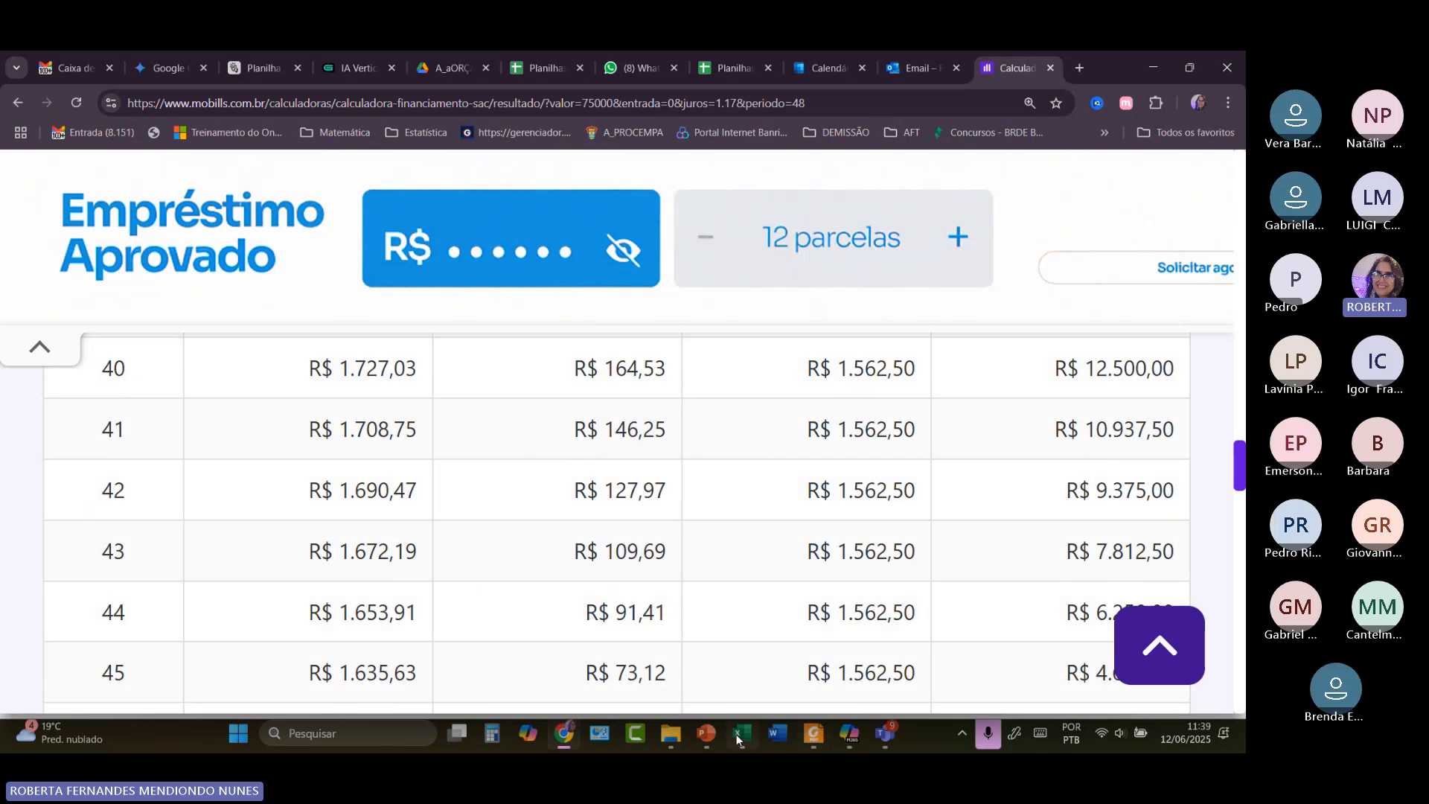
Switch to Excel's Plan-FINAN sheet and scroll right to the PRICE/SAC notes, then back to column A.
mouse_move(735, 734)
left_click(750, 636)
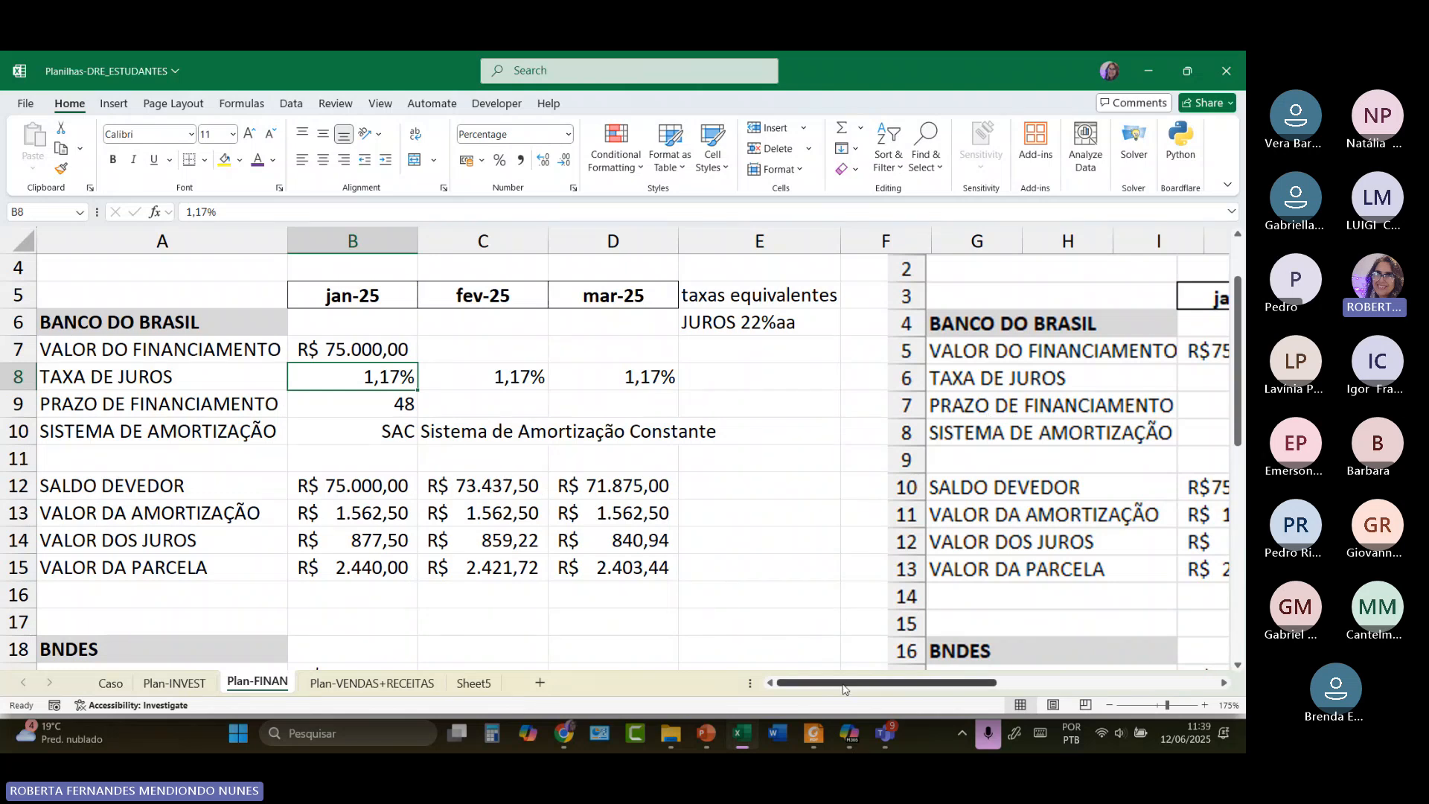
left_click_drag(844, 689, 1052, 685)
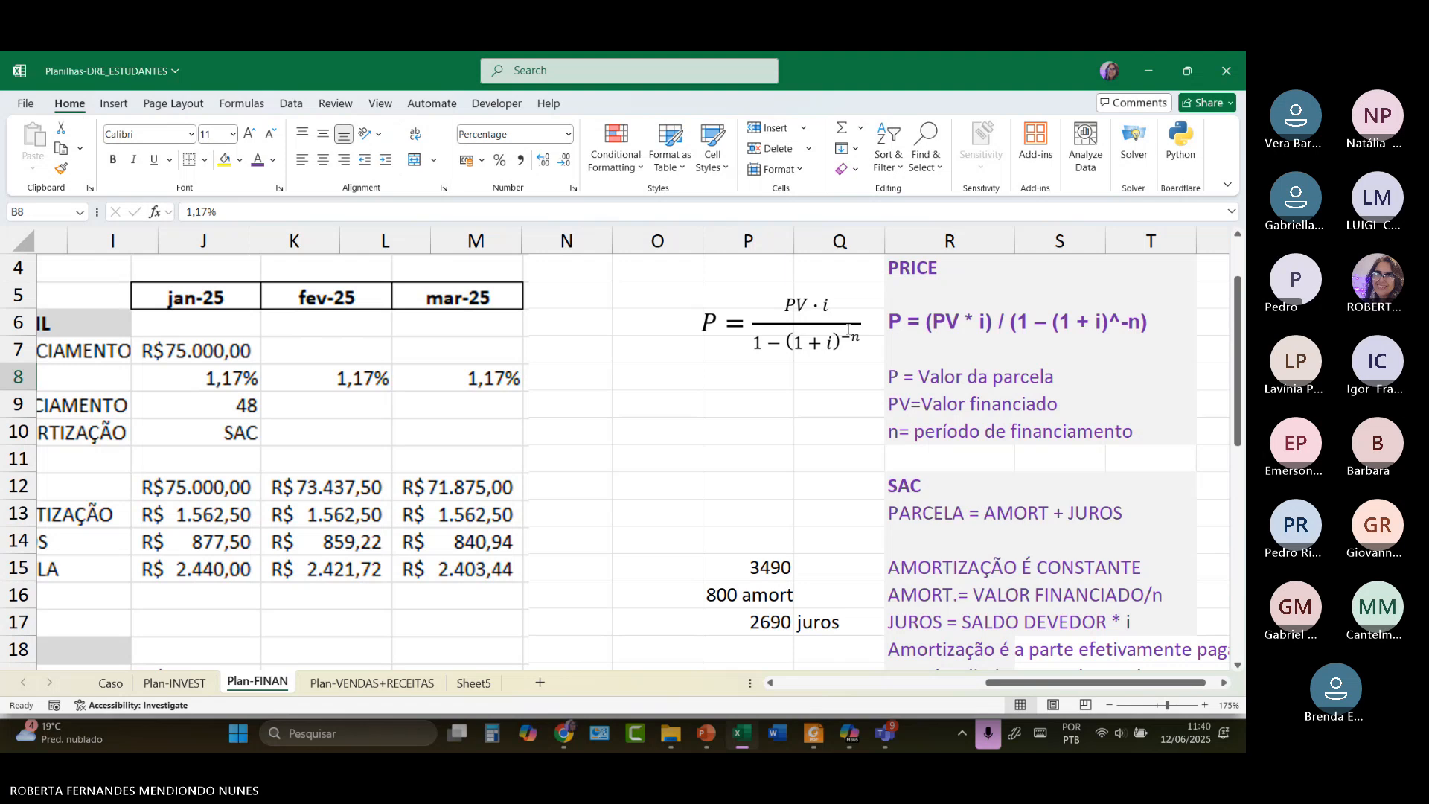
left_click_drag(1057, 691, 821, 696)
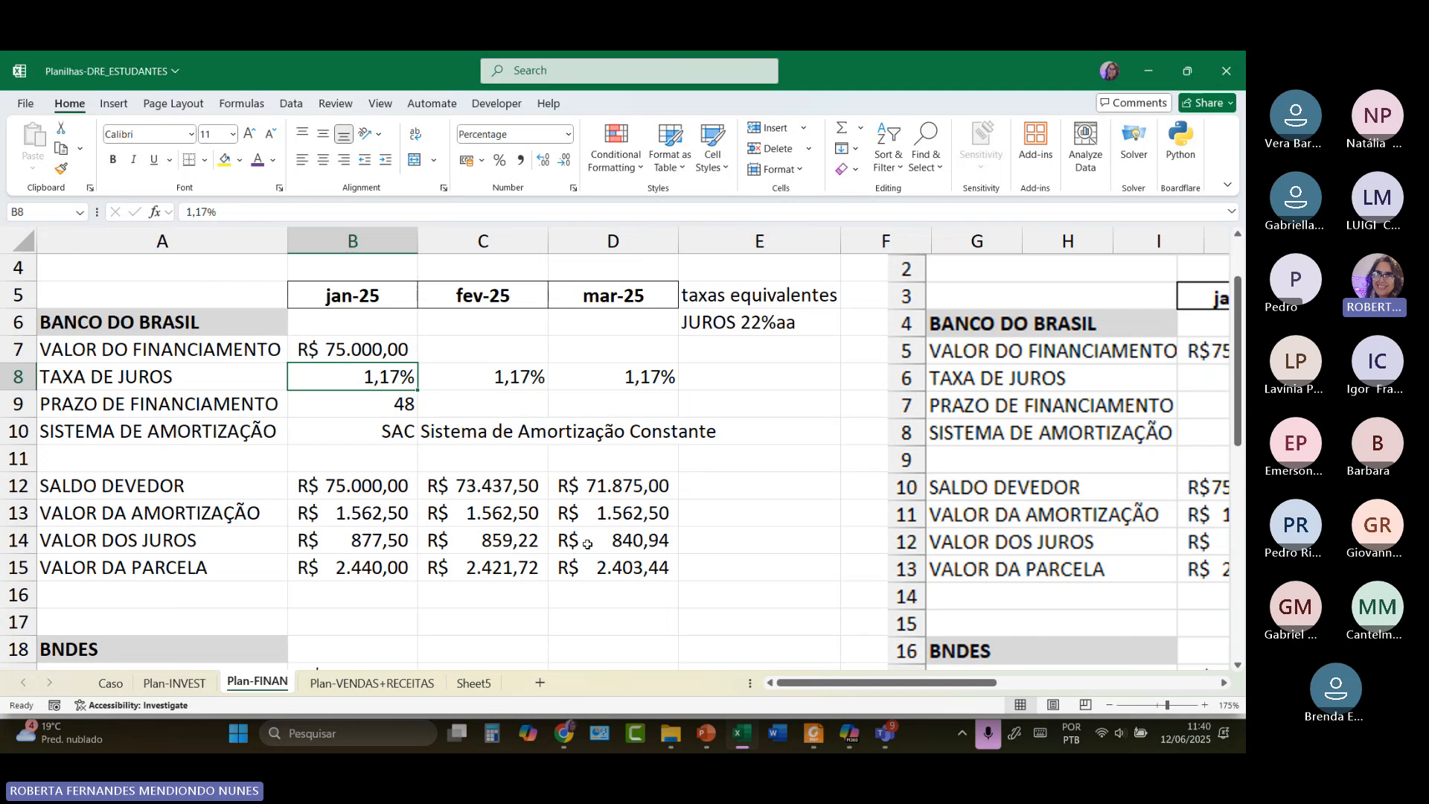
left_click(372, 486)
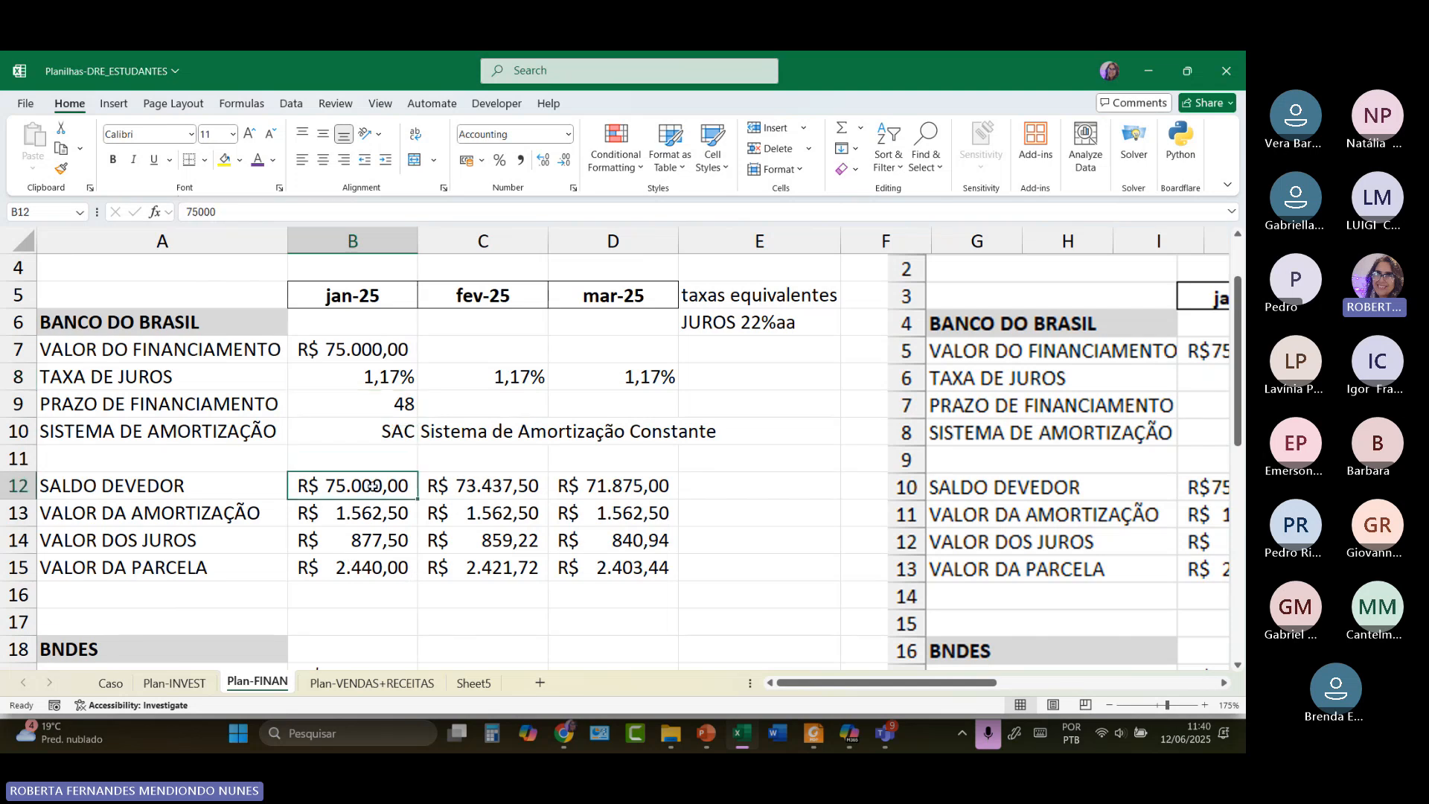
left_click(365, 521)
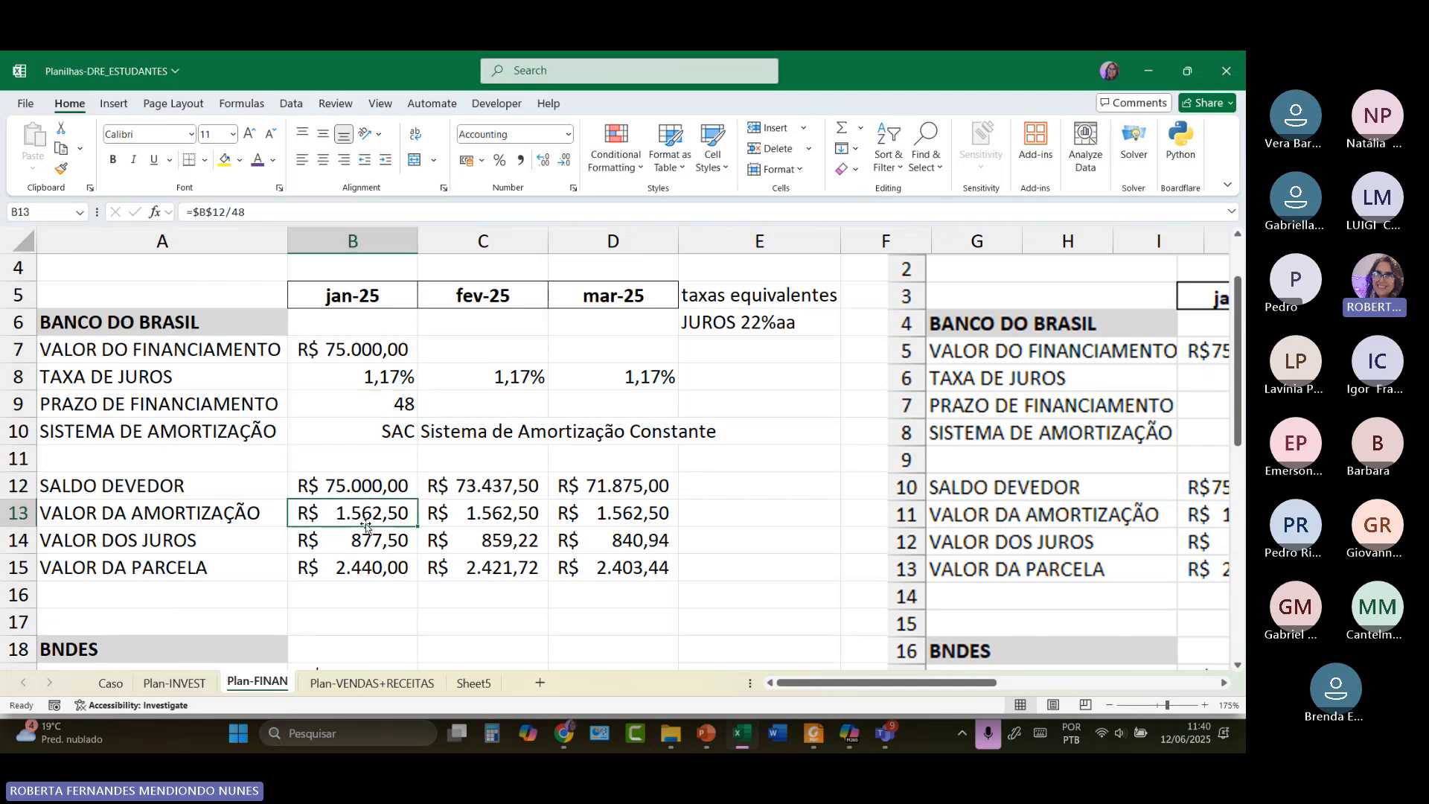
left_click(365, 545)
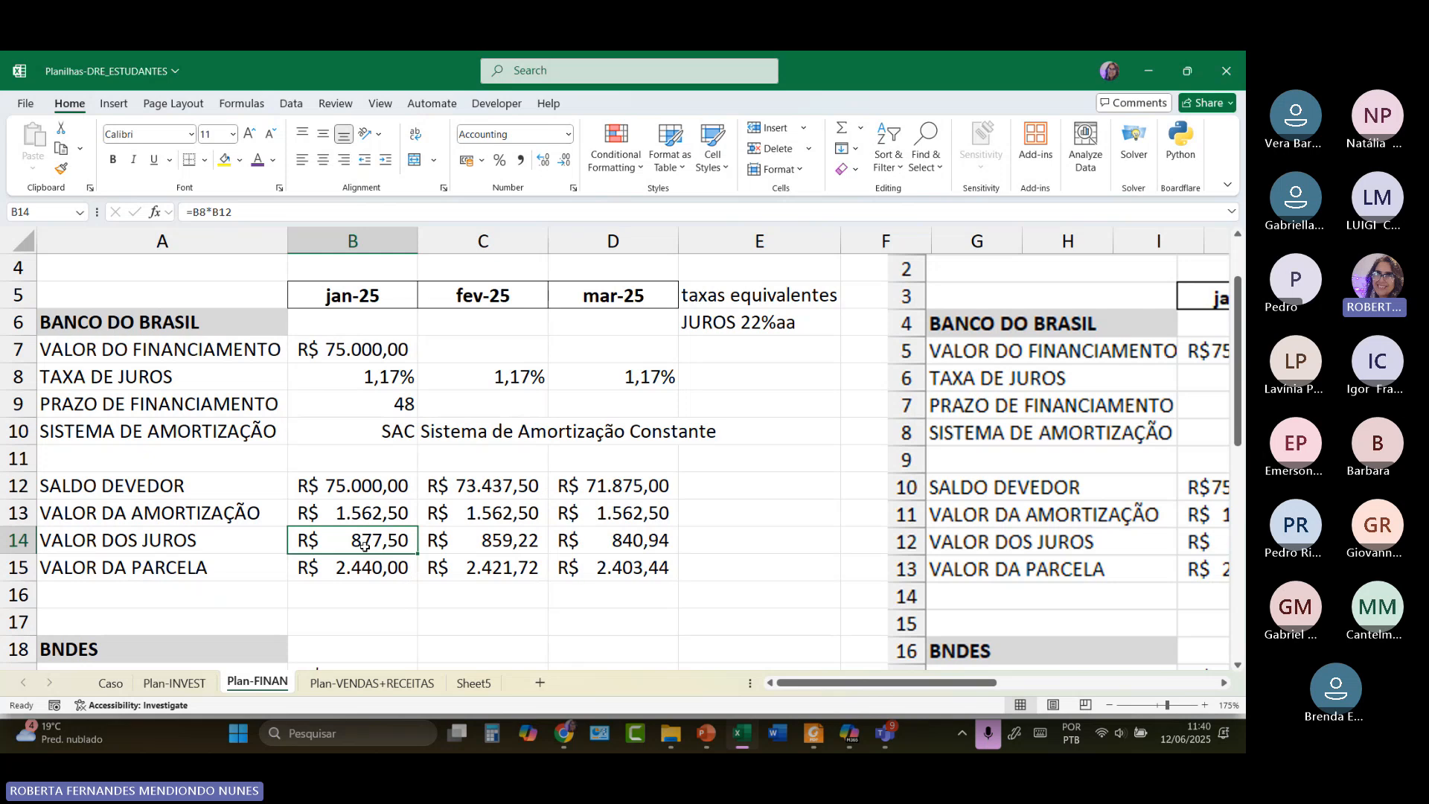
left_click(361, 567)
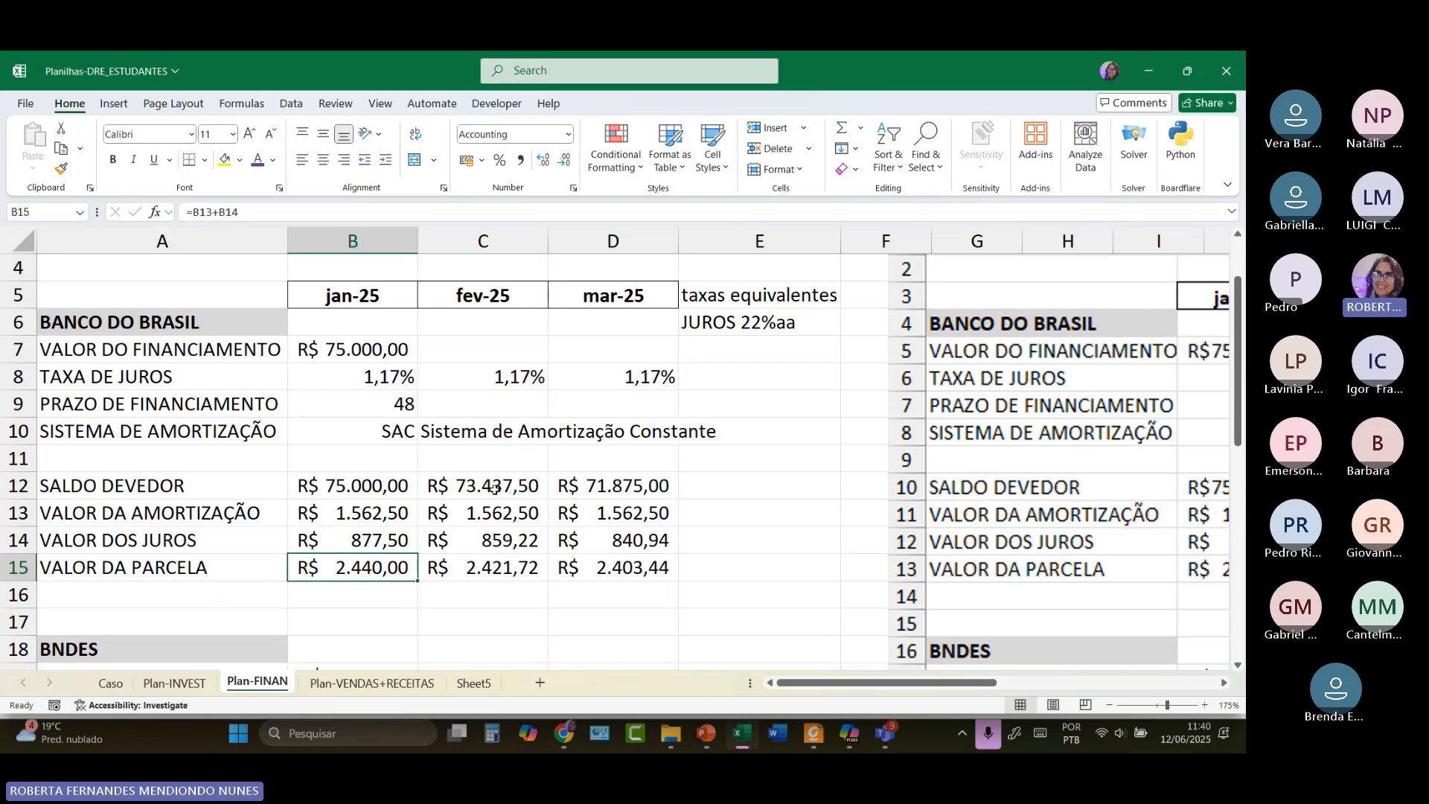
left_click(494, 489)
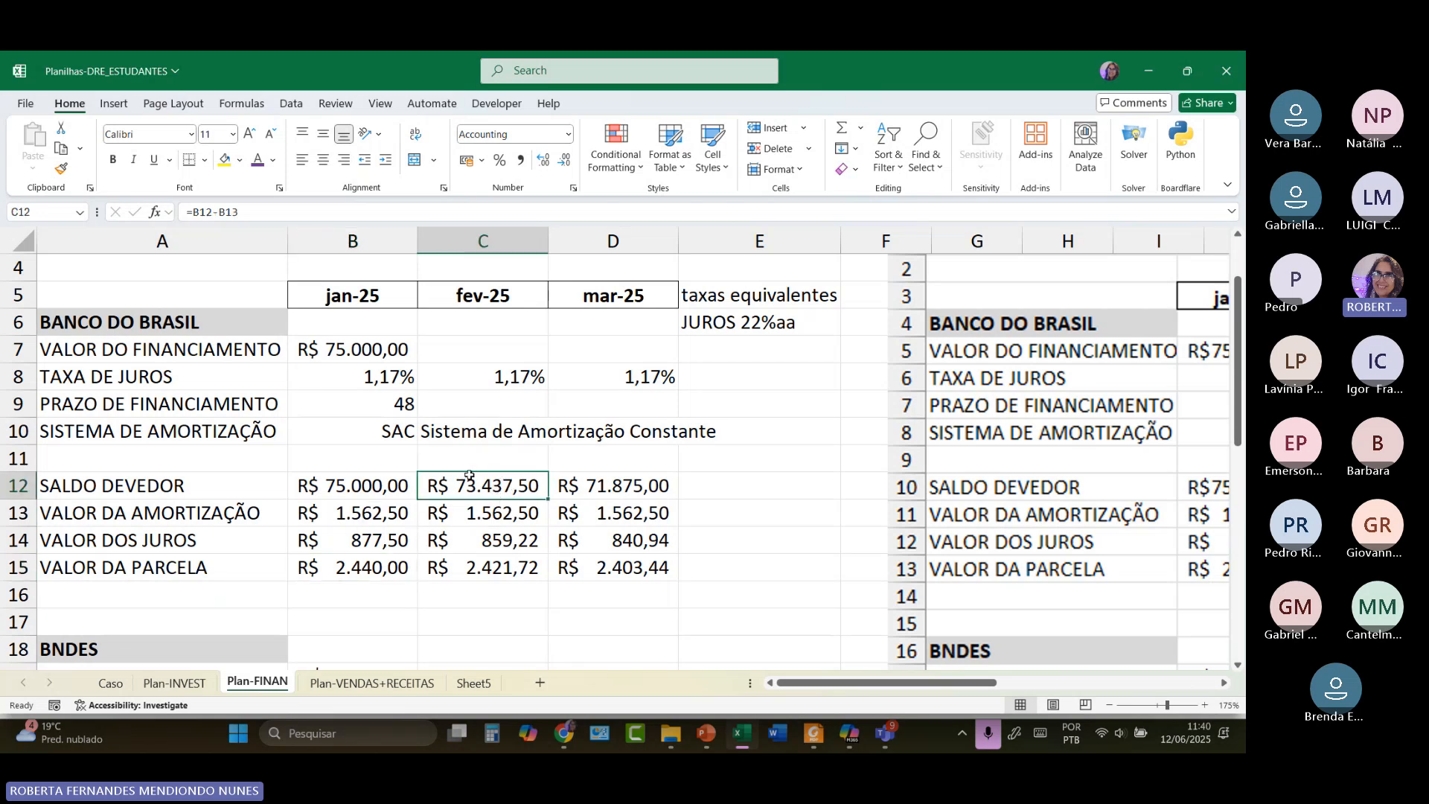
left_click(500, 518)
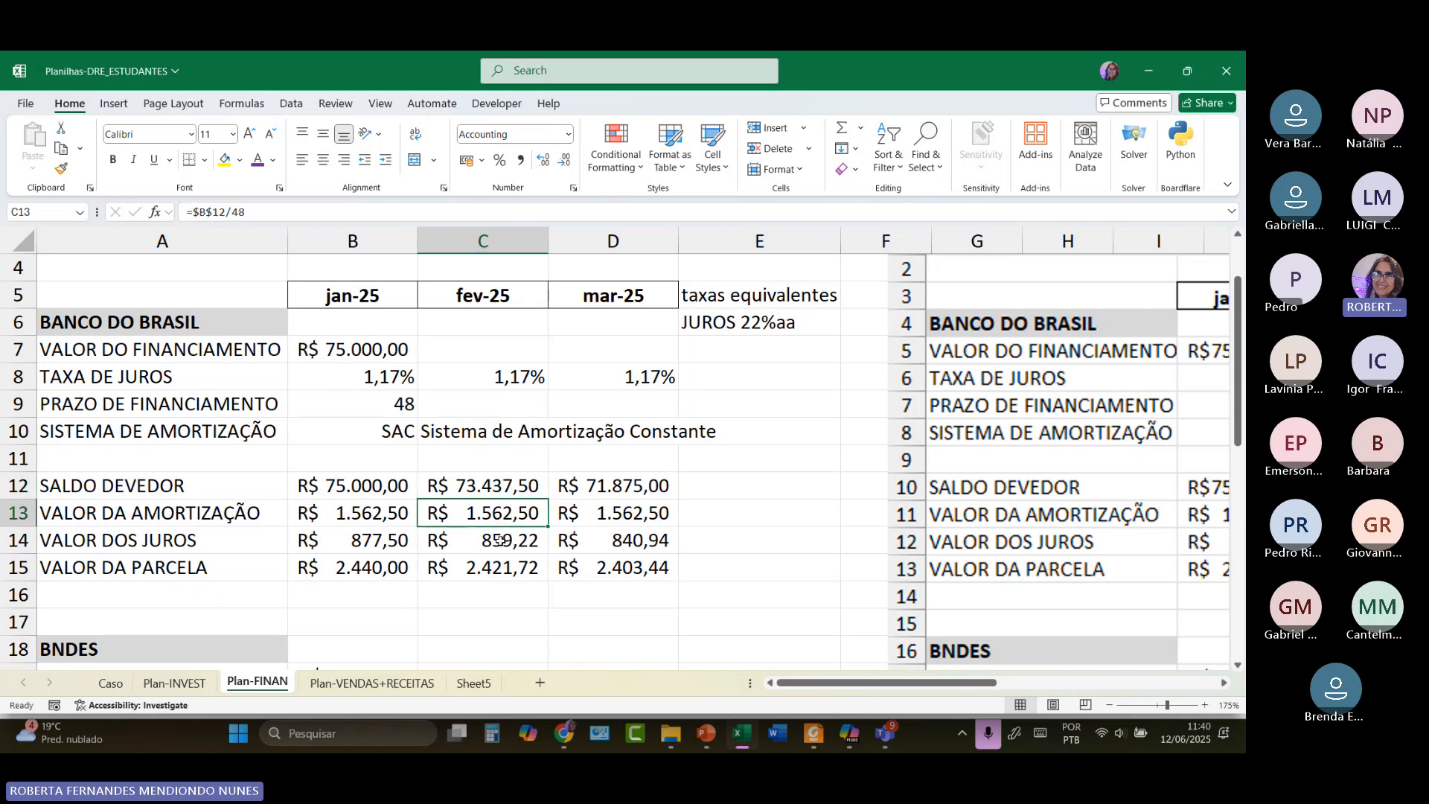
left_click(499, 540)
left_click(500, 567)
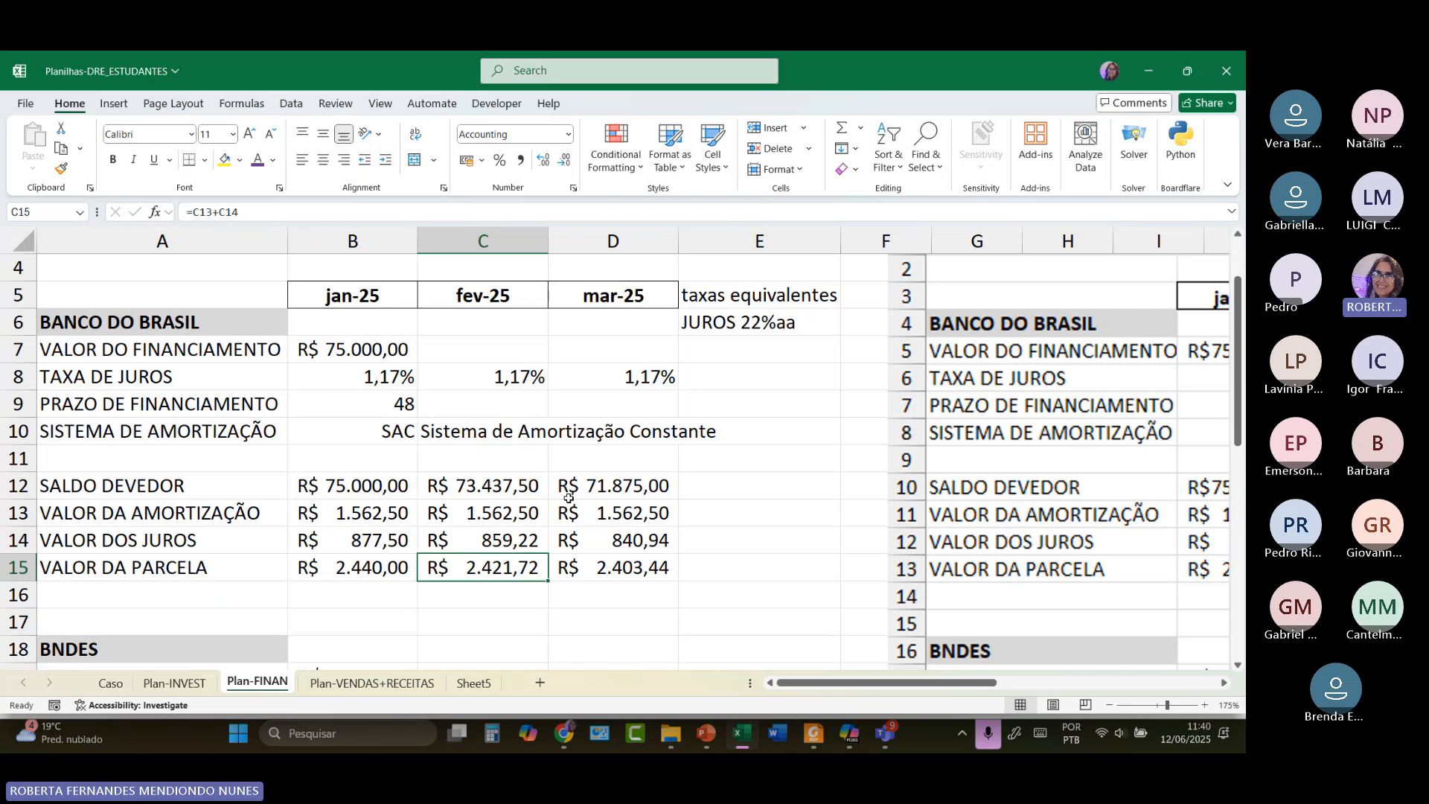
left_click(504, 482)
double_click(504, 482)
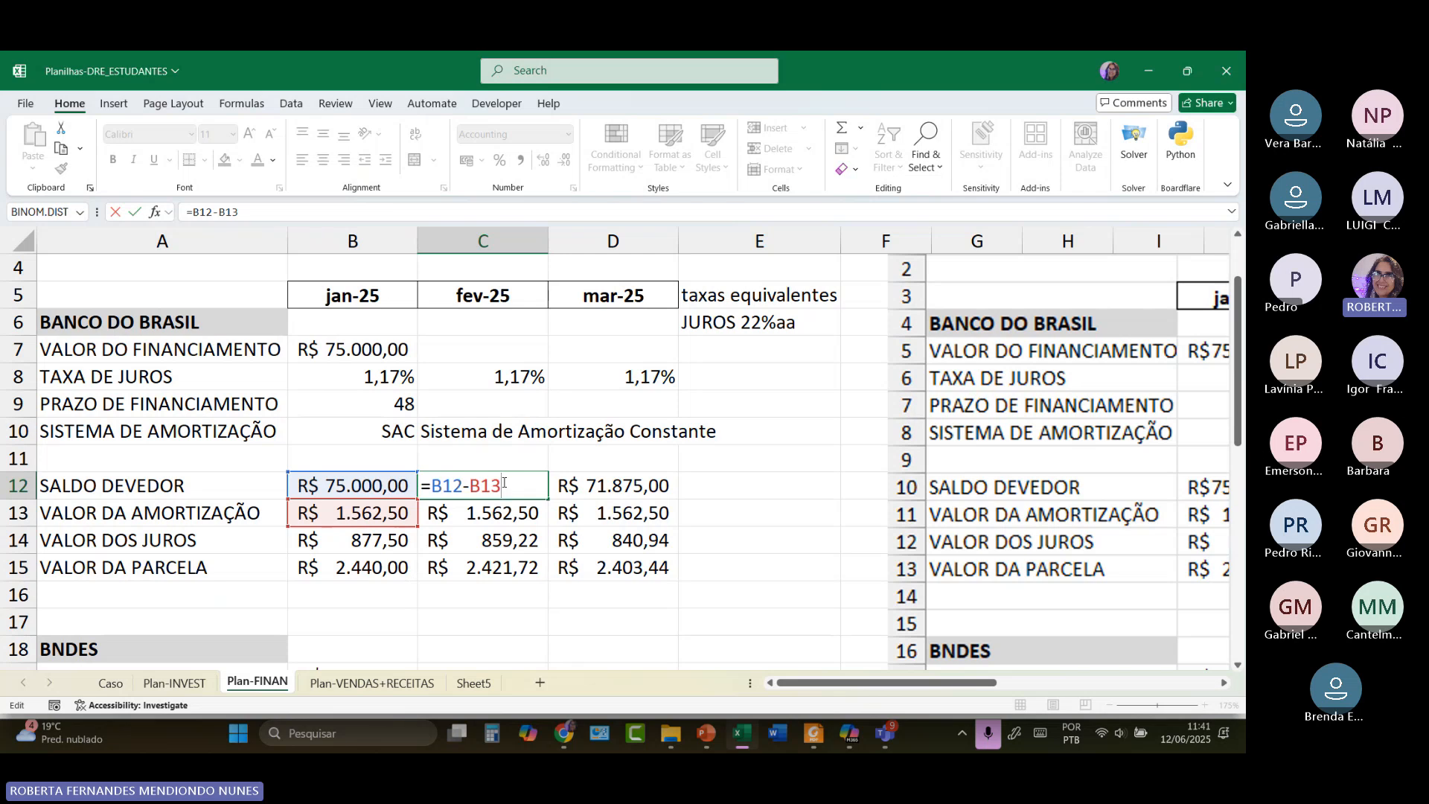
left_click(503, 618)
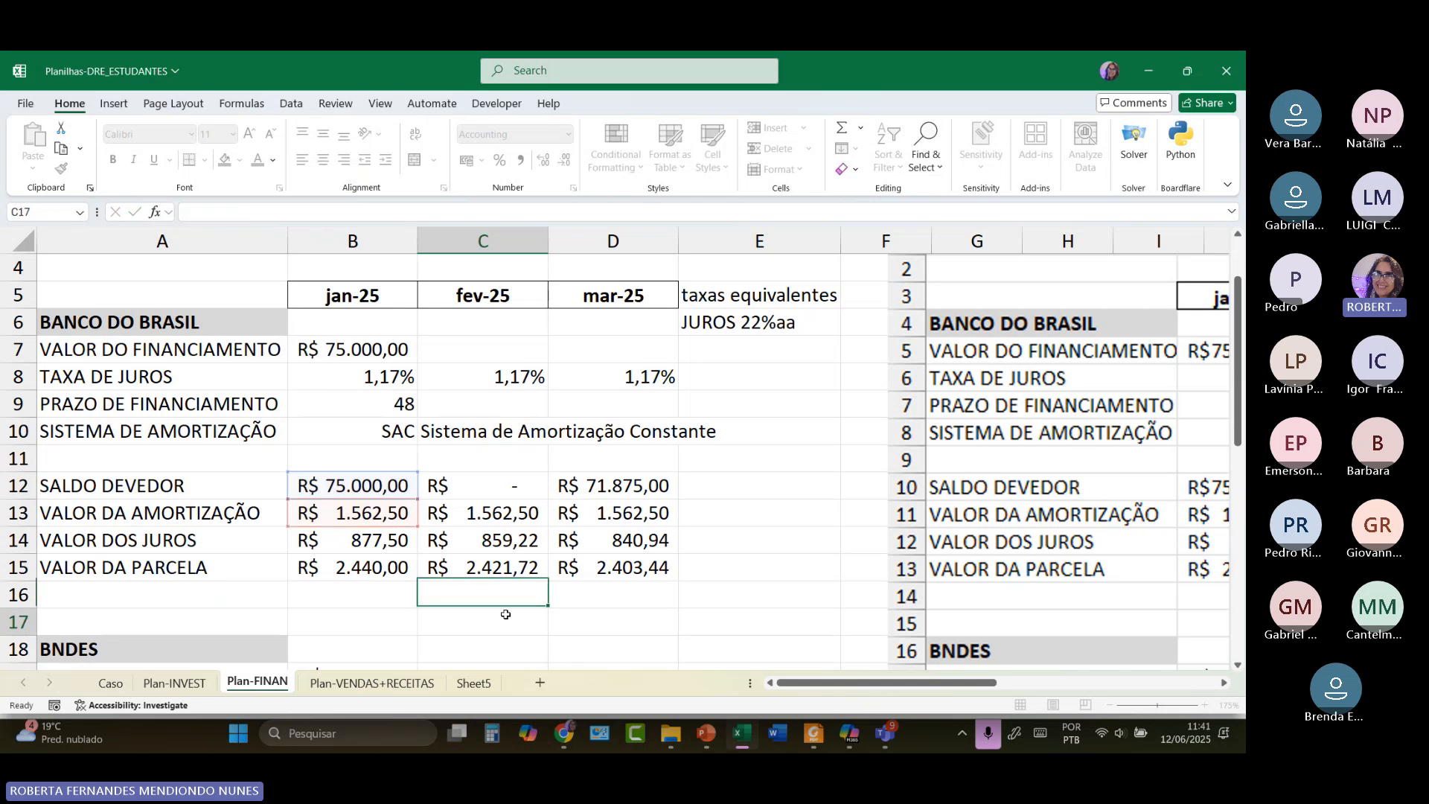
left_click(491, 487)
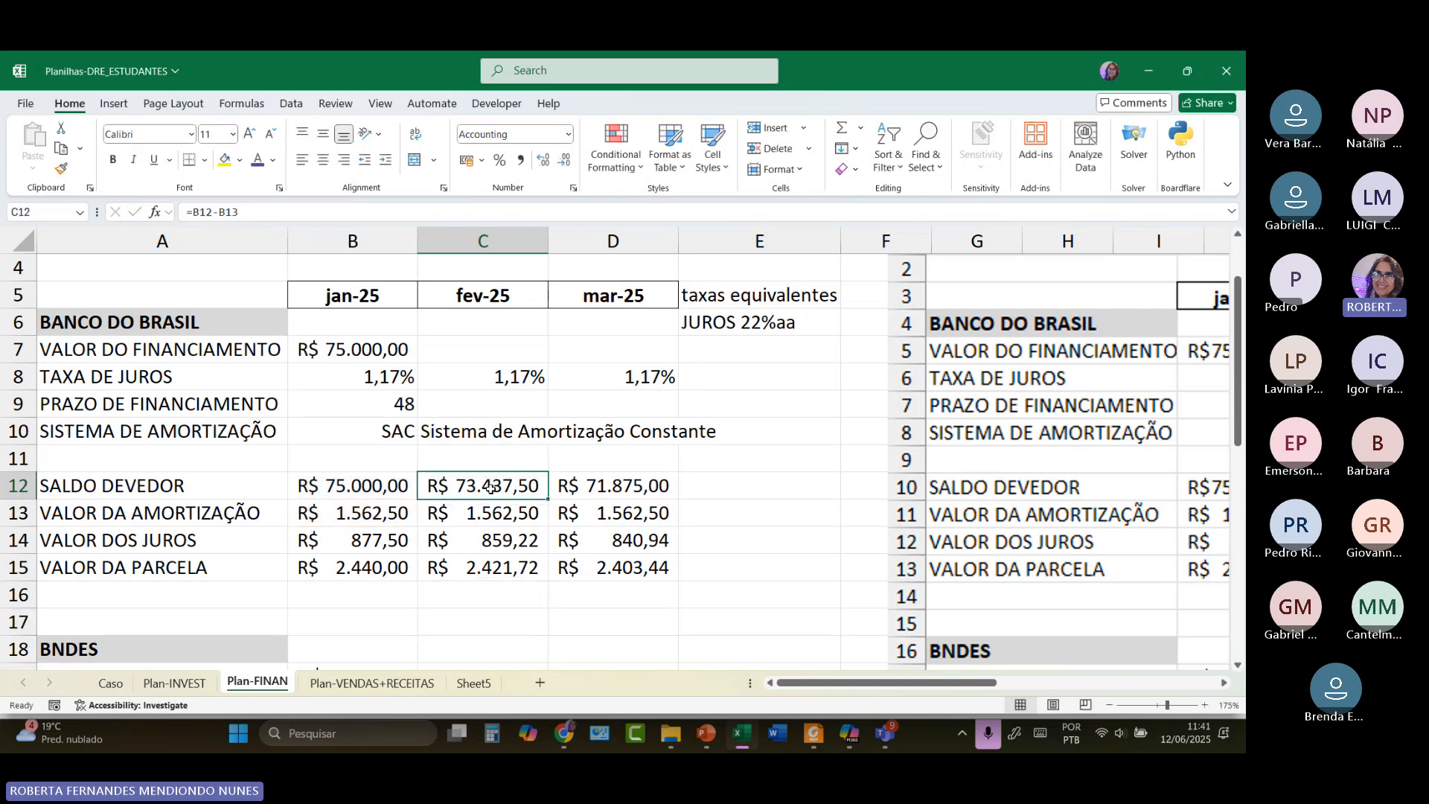
double_click(491, 488)
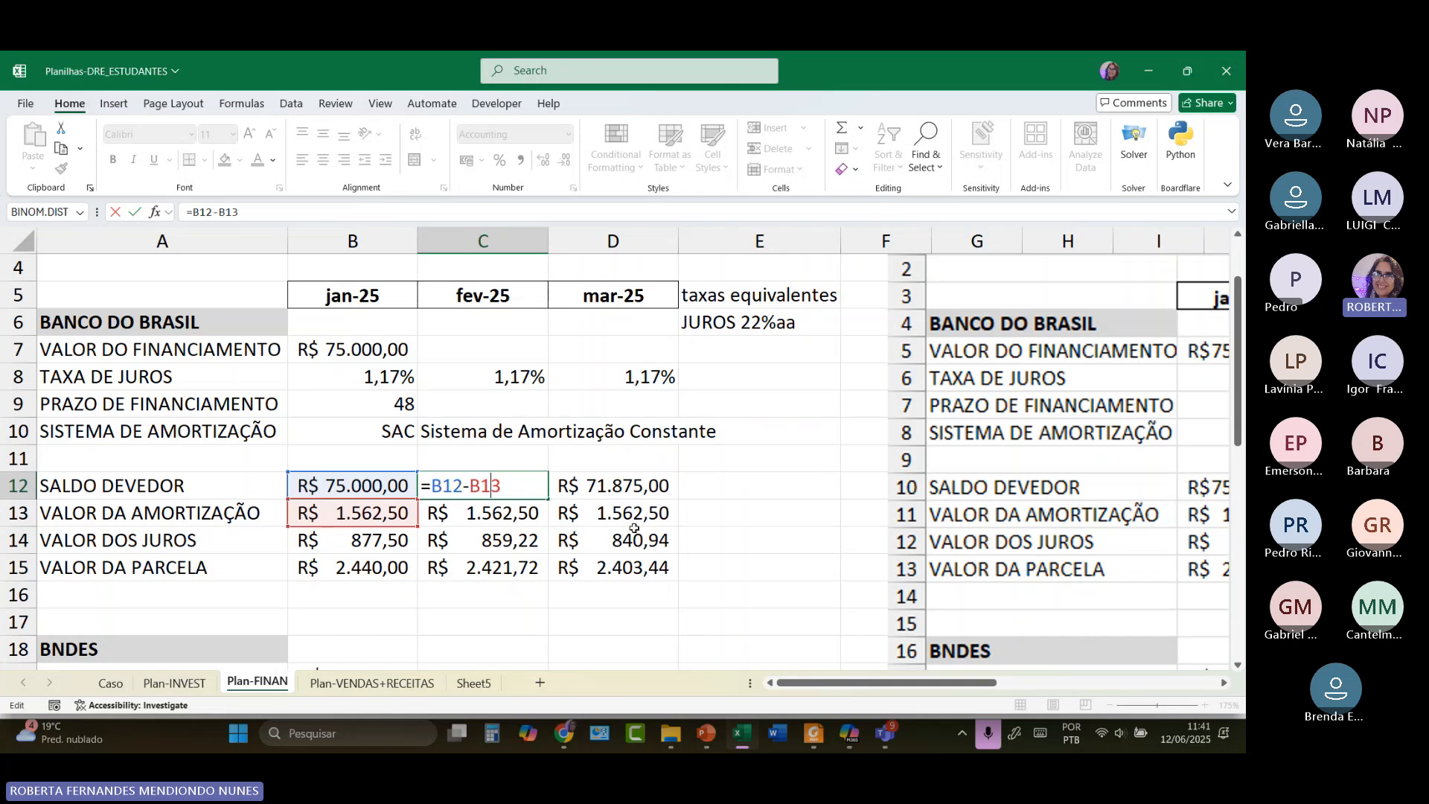
left_click(359, 533)
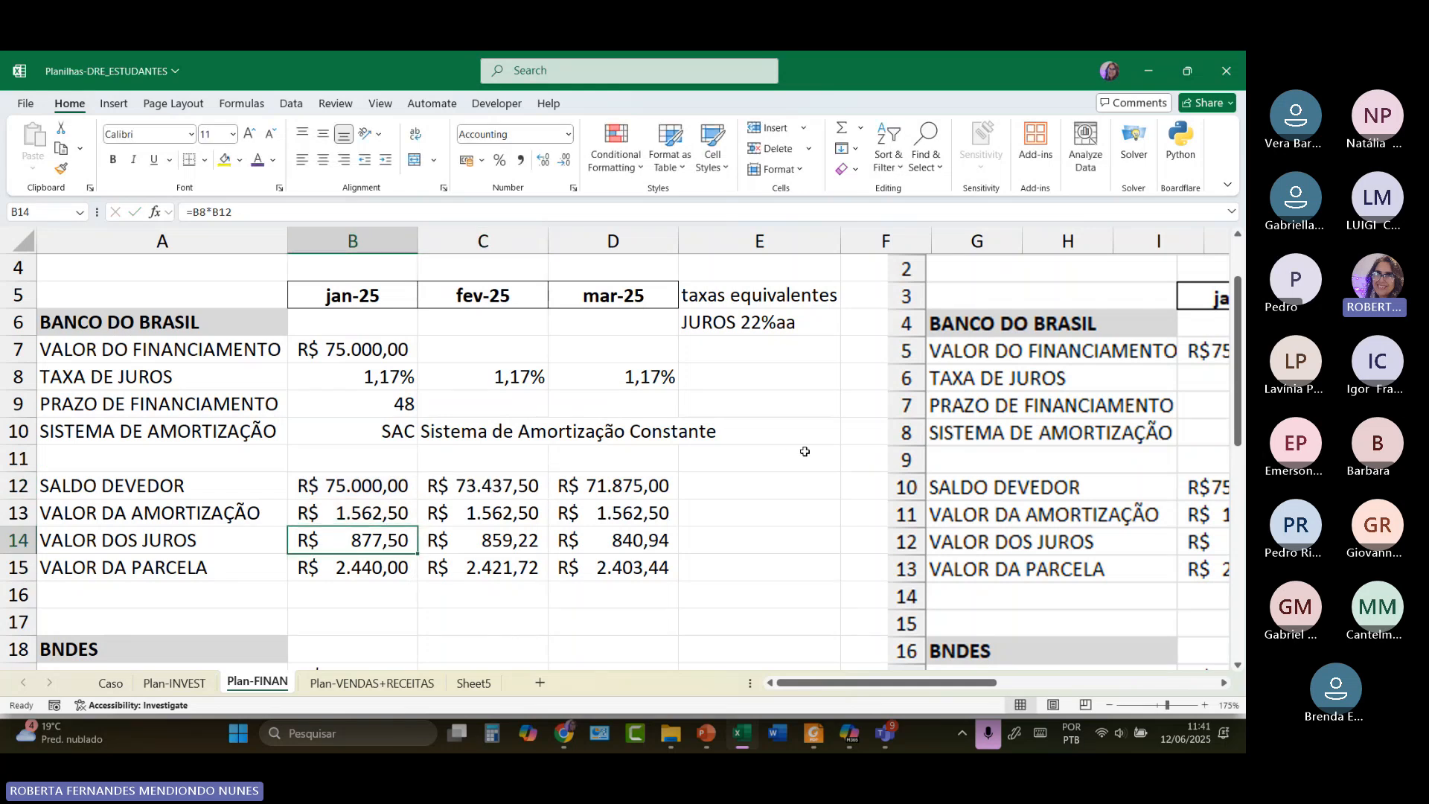
left_click(356, 575)
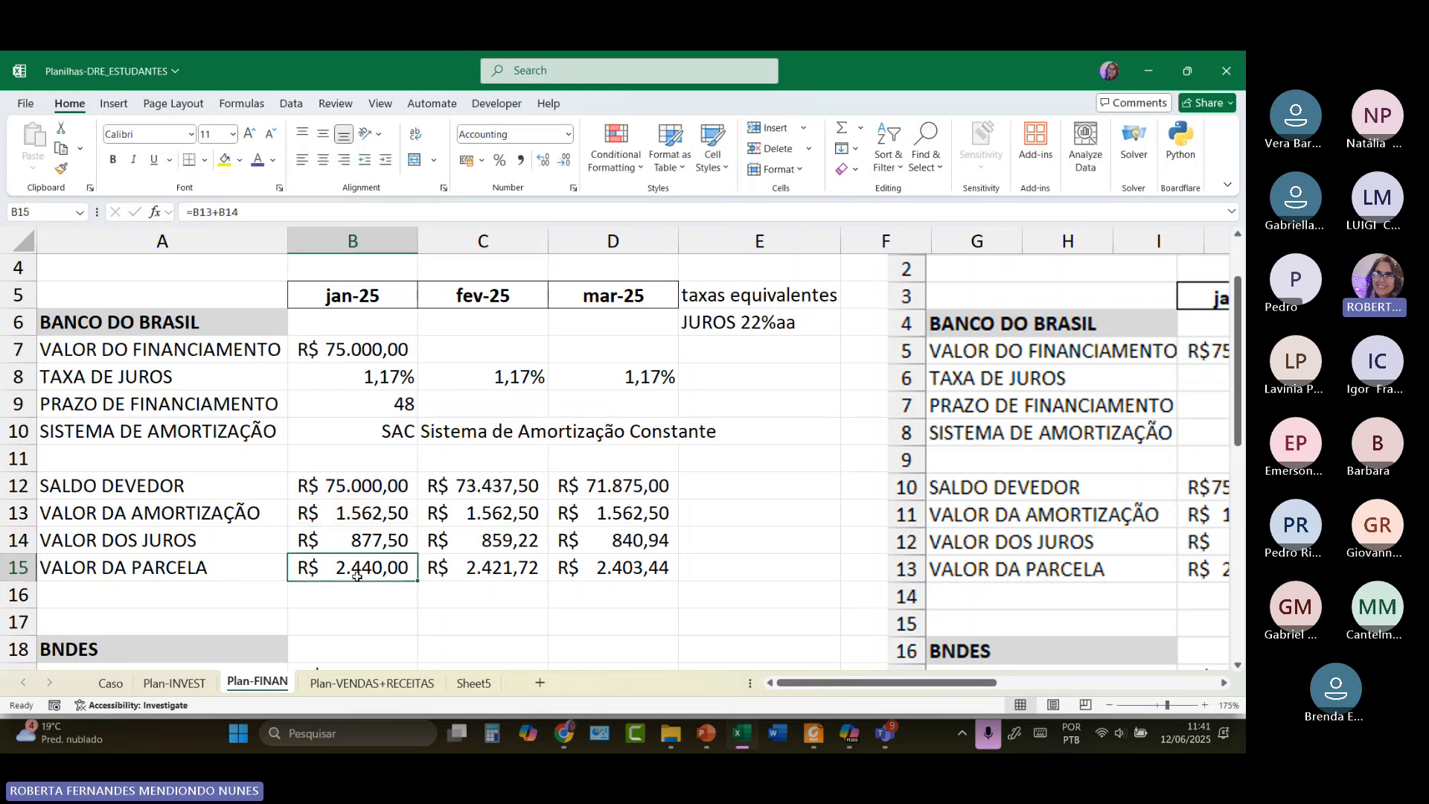
left_click(480, 575)
left_click(610, 574)
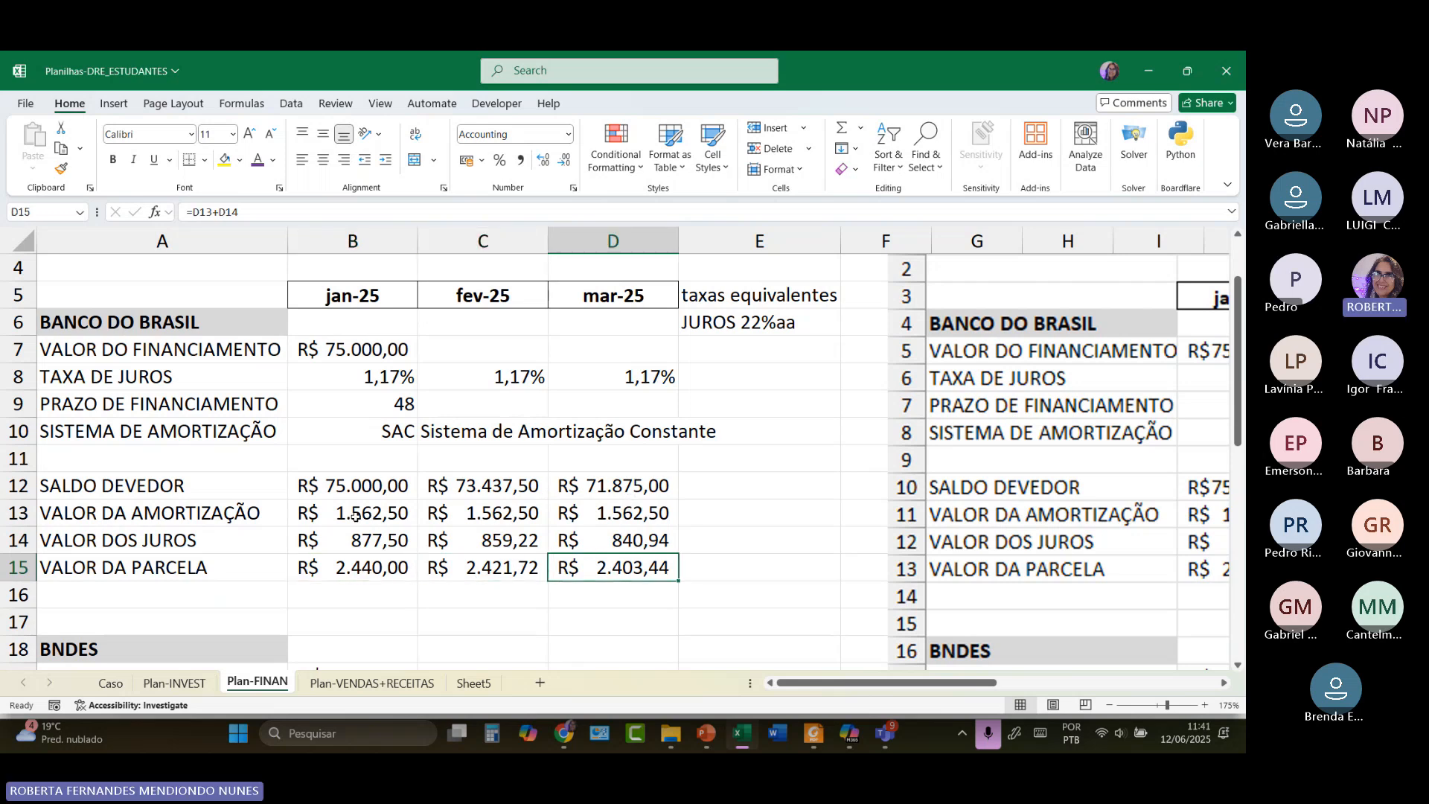
left_click_drag(354, 517, 601, 518)
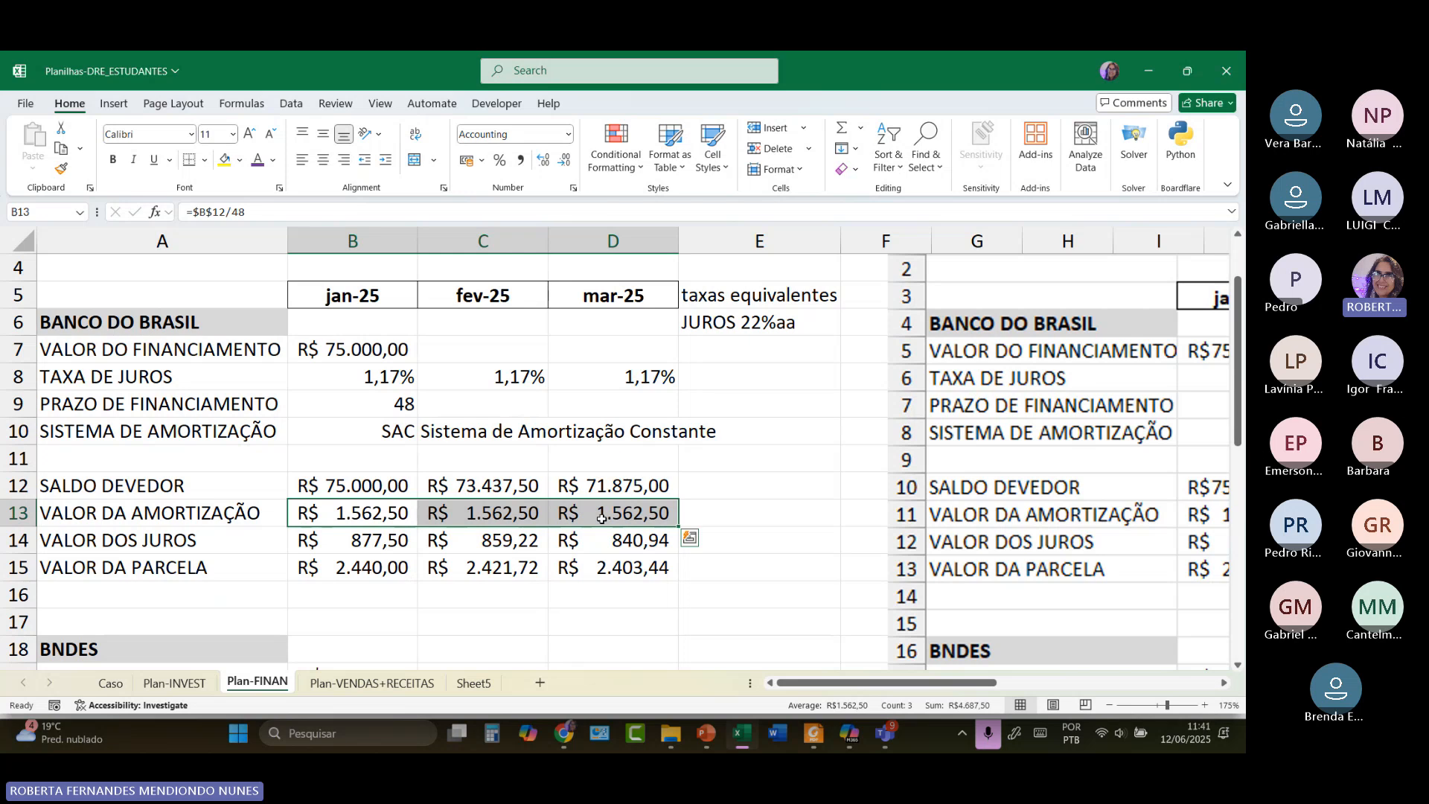
left_click_drag(361, 494, 590, 492)
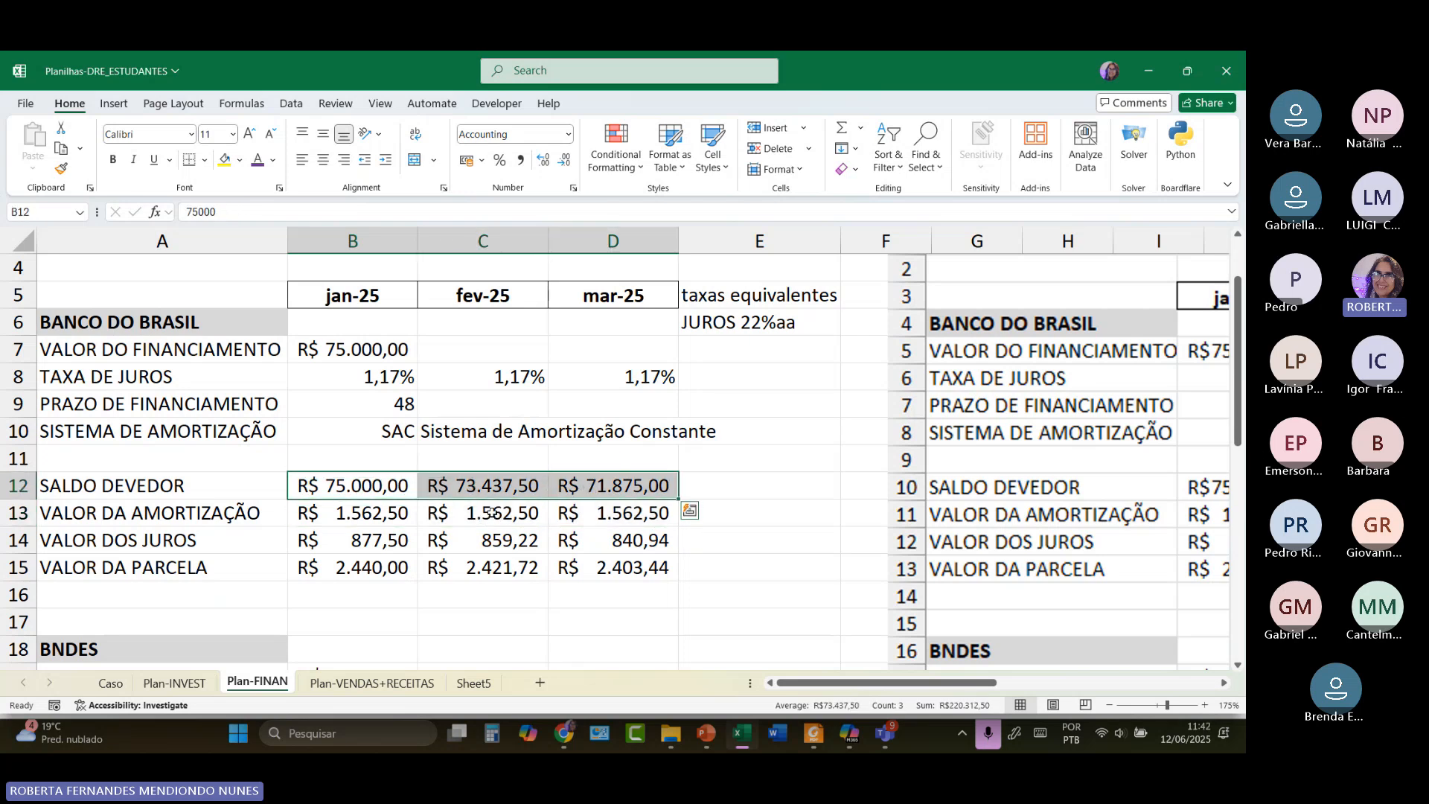
left_click(369, 515)
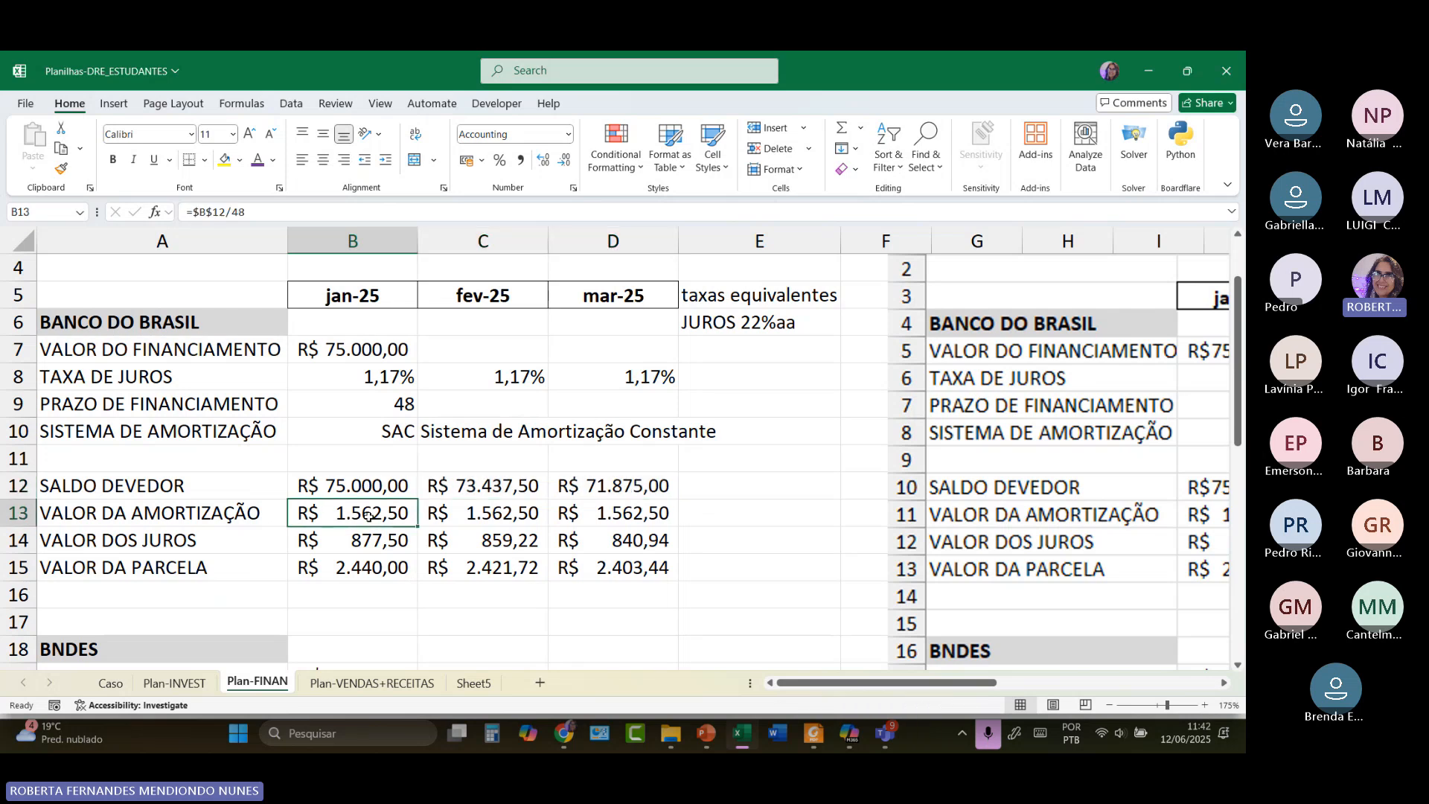
left_click(374, 570)
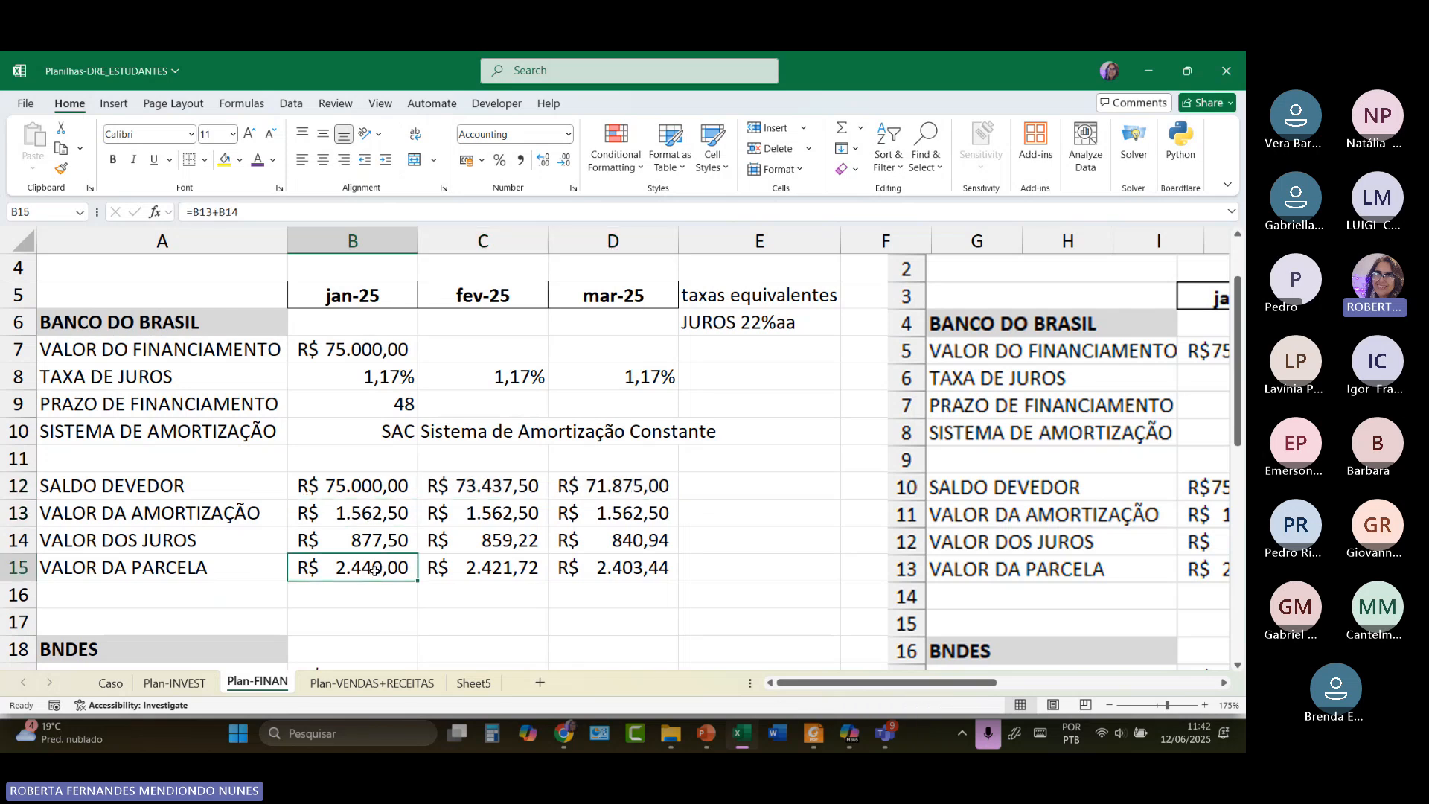
left_click(370, 515)
left_click(461, 486)
double_click(461, 486)
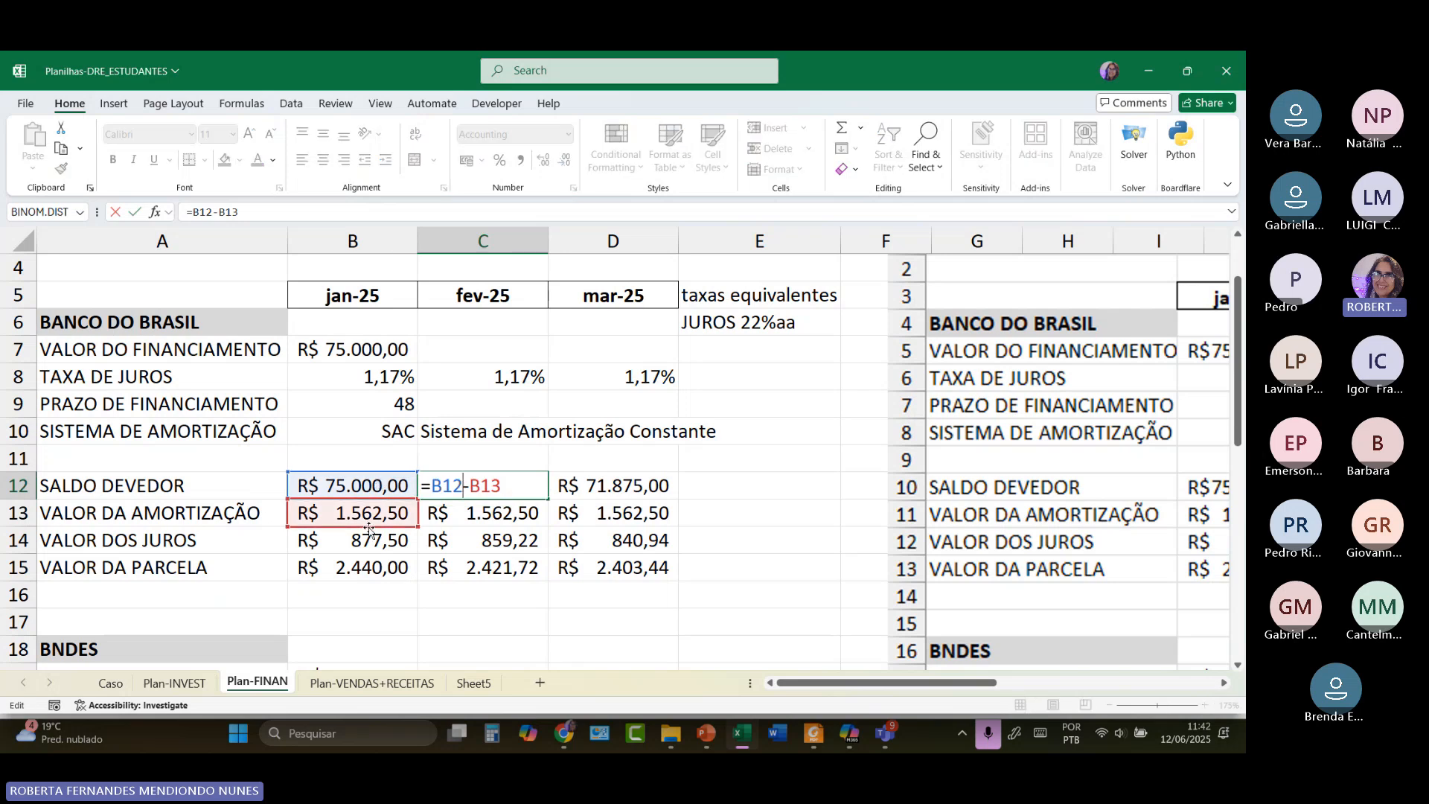
double_click(637, 482)
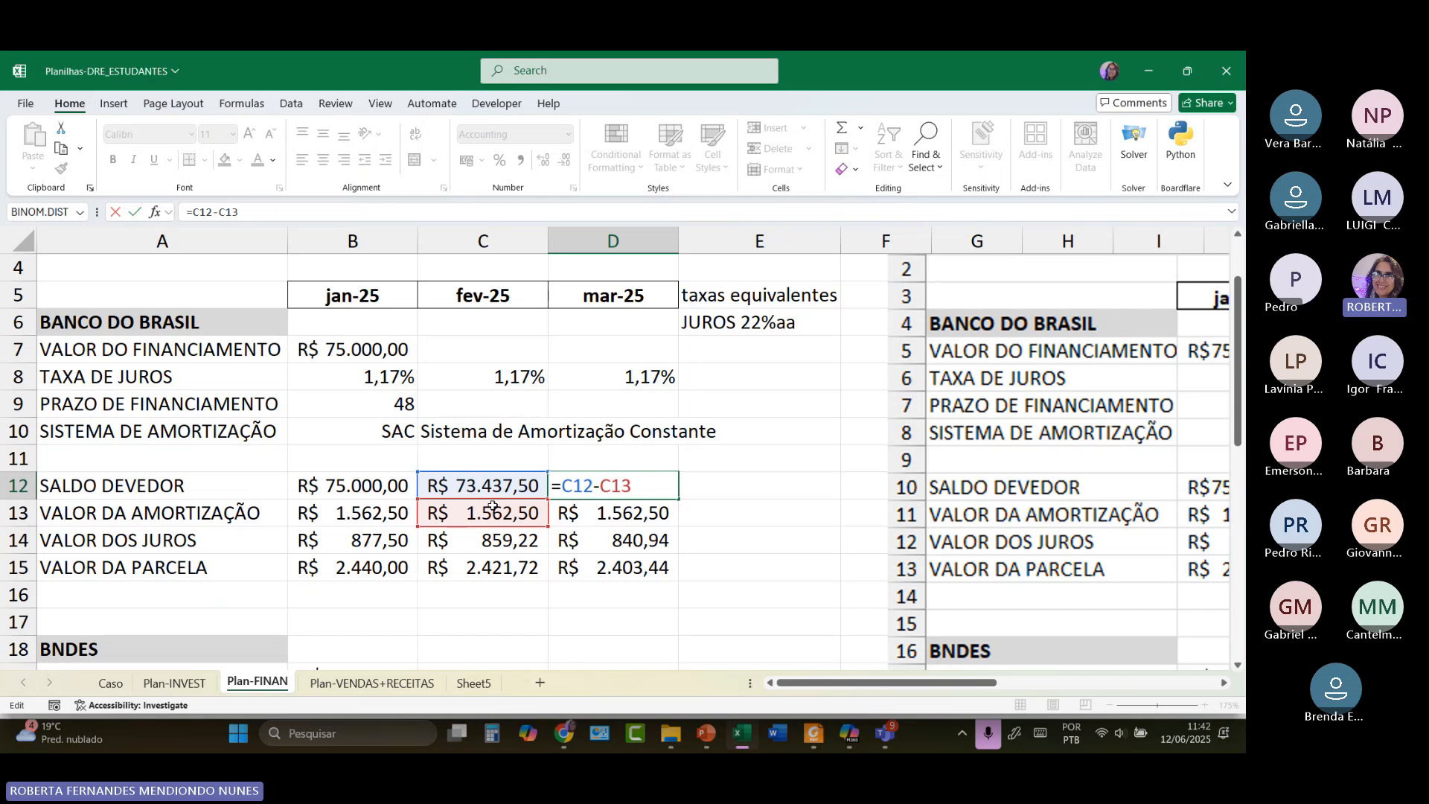
left_click(398, 513)
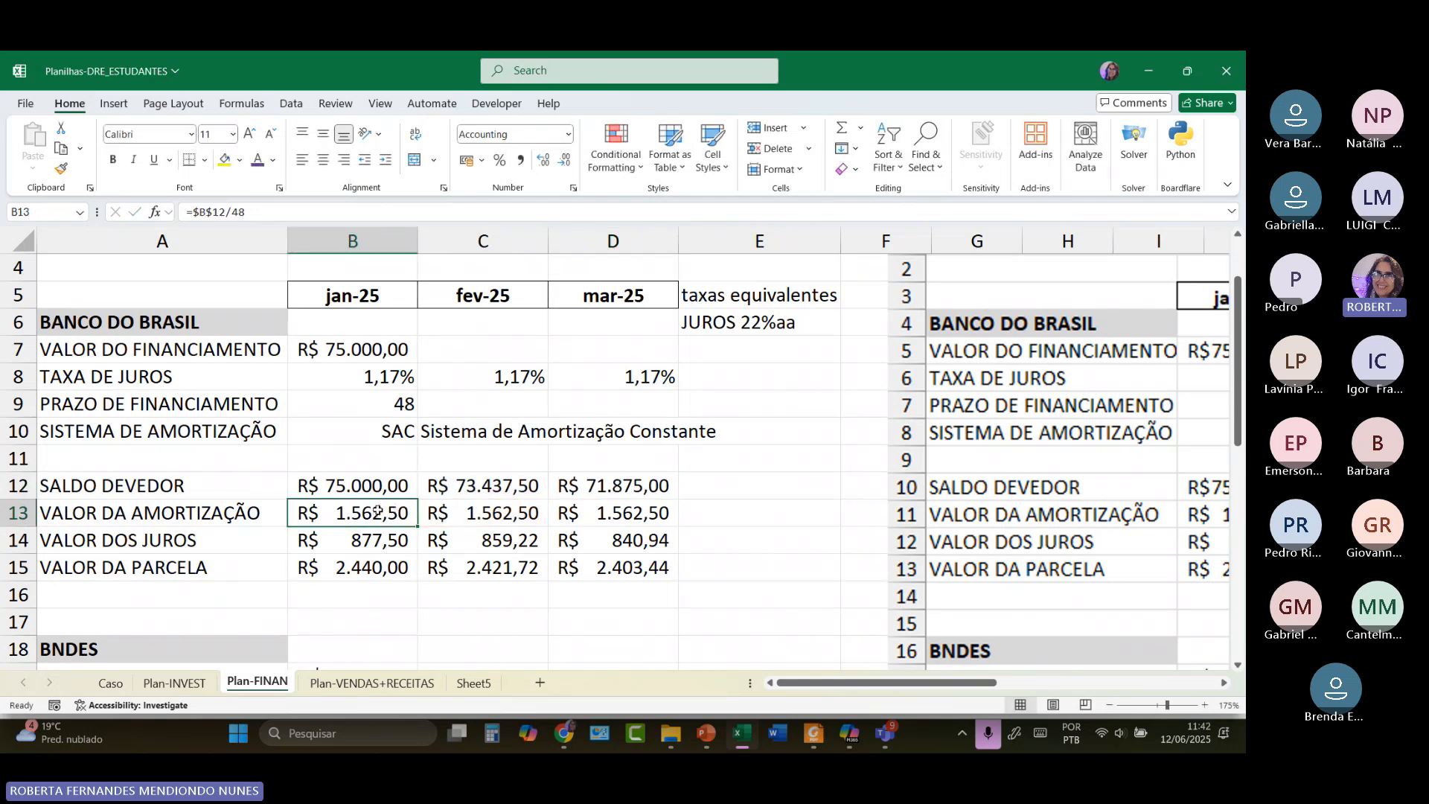
double_click(386, 515)
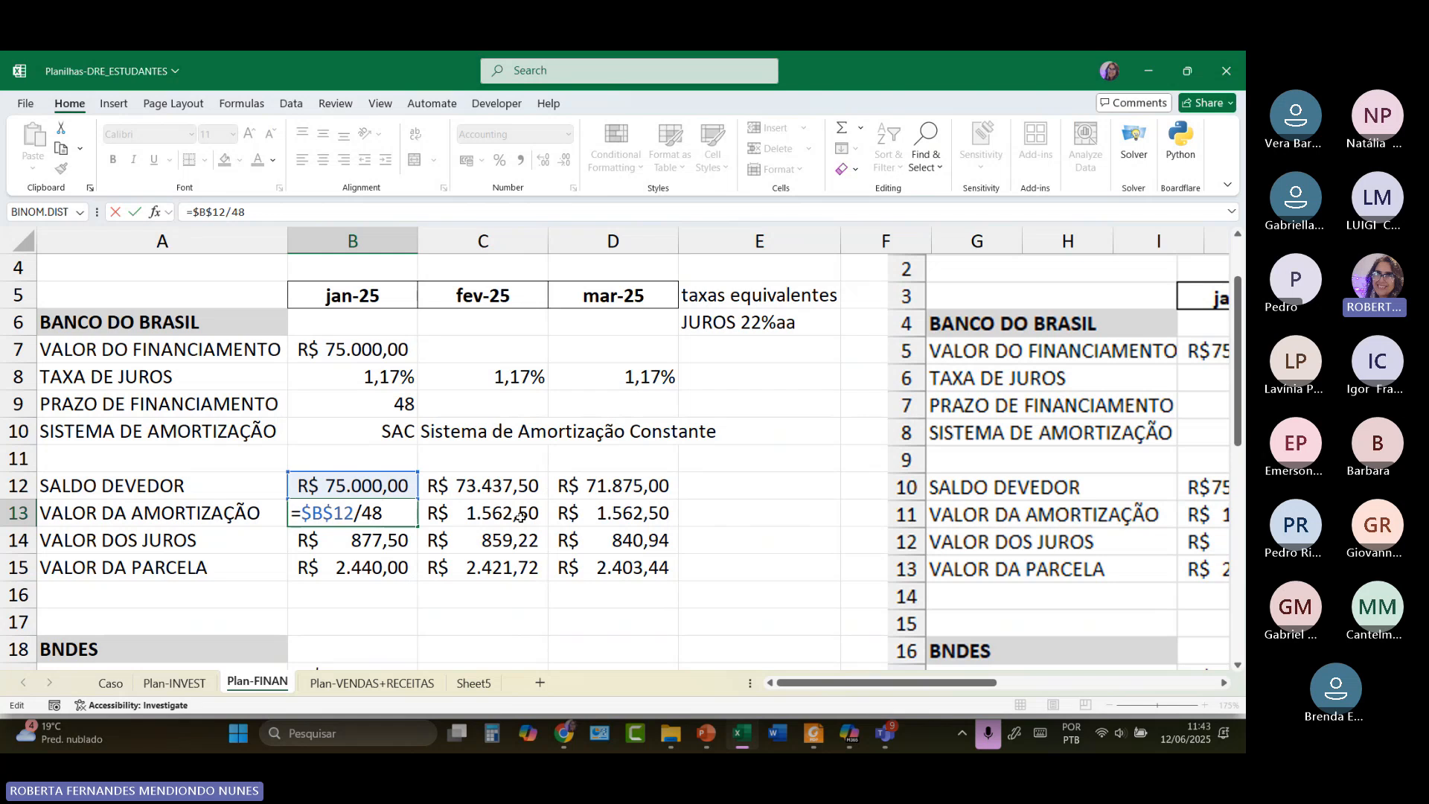
Give the Banco do Brasil financing amount R$ 75.000,00 in B7 a light fill colour.
left_click(771, 560)
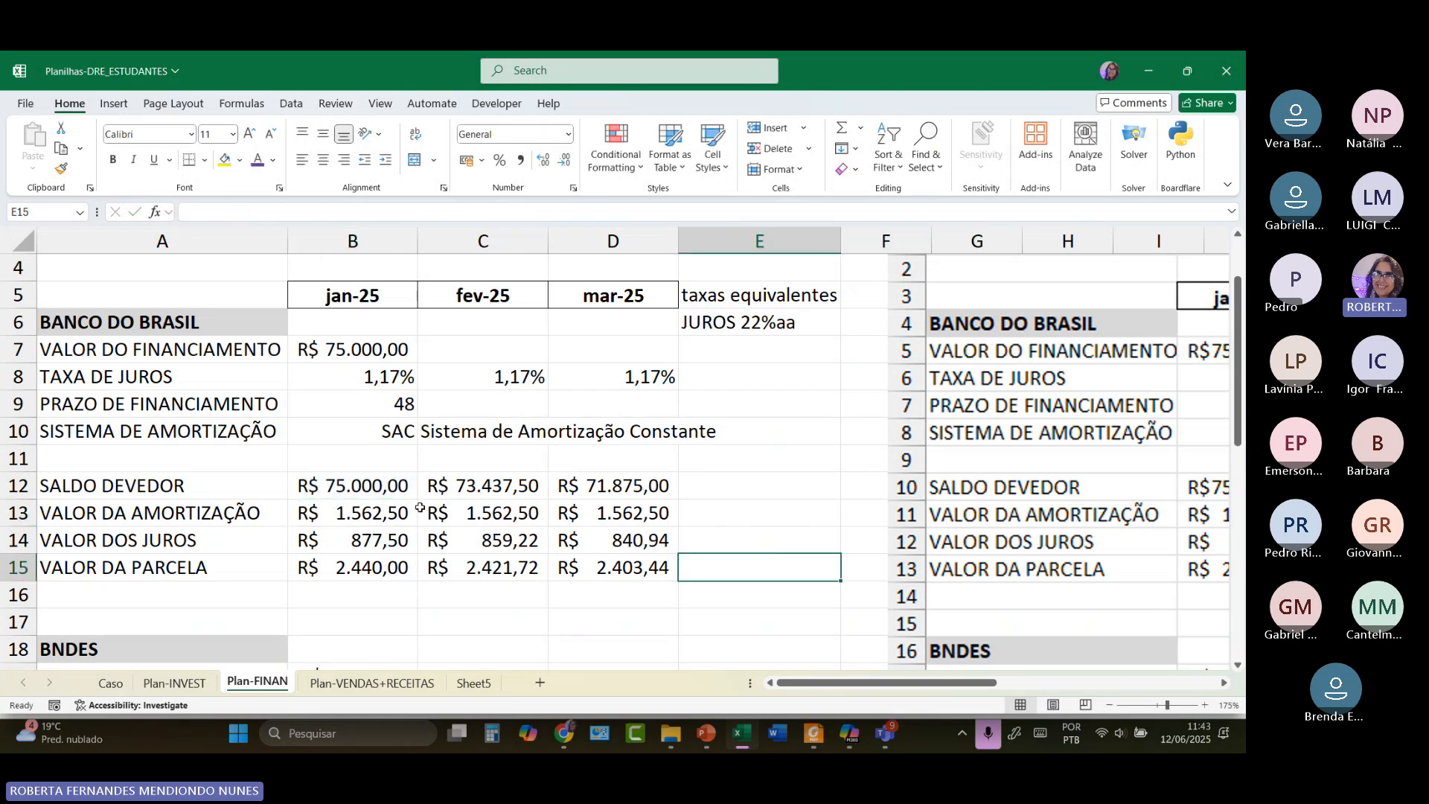
scroll(420, 507, "down", 4)
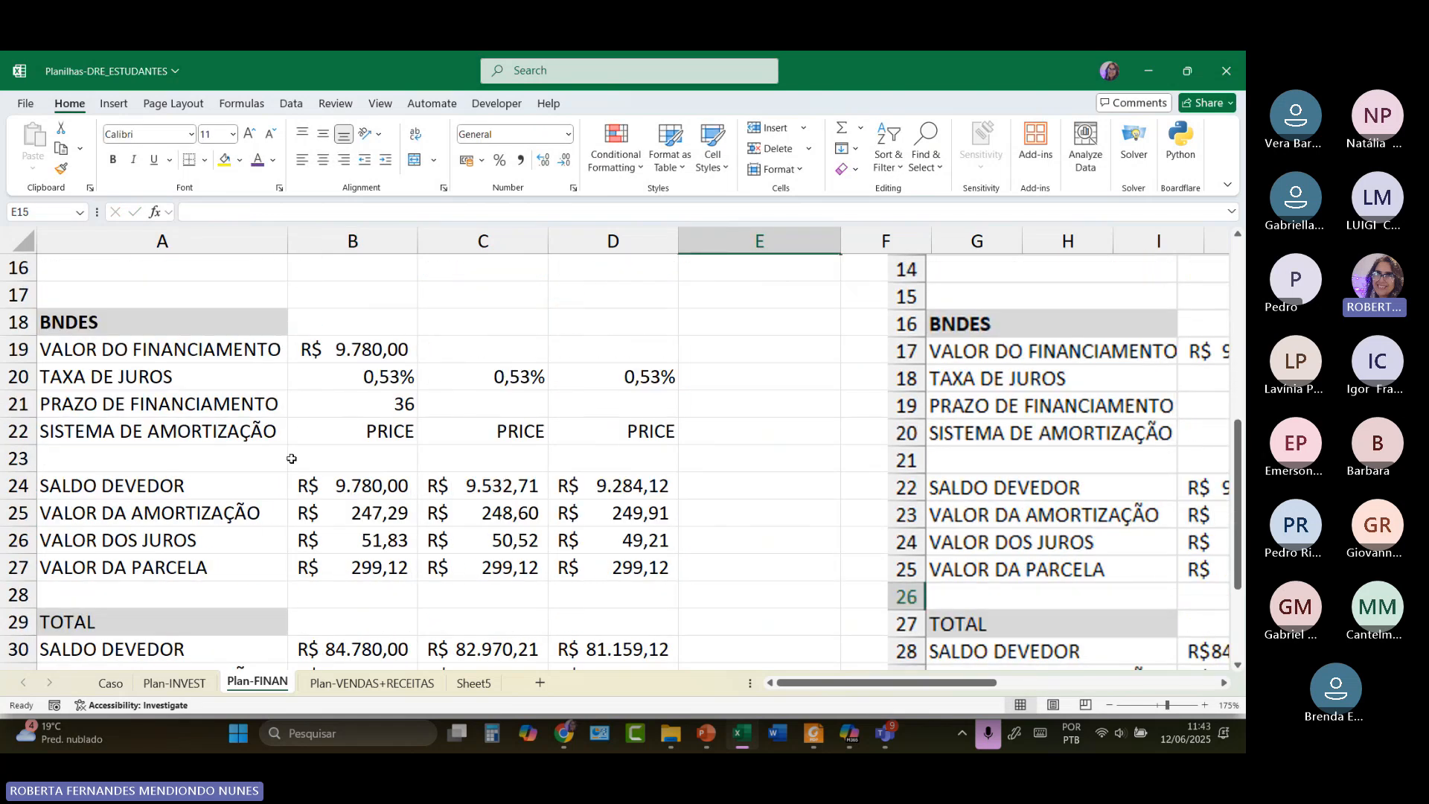
scroll(377, 331, "up", 4)
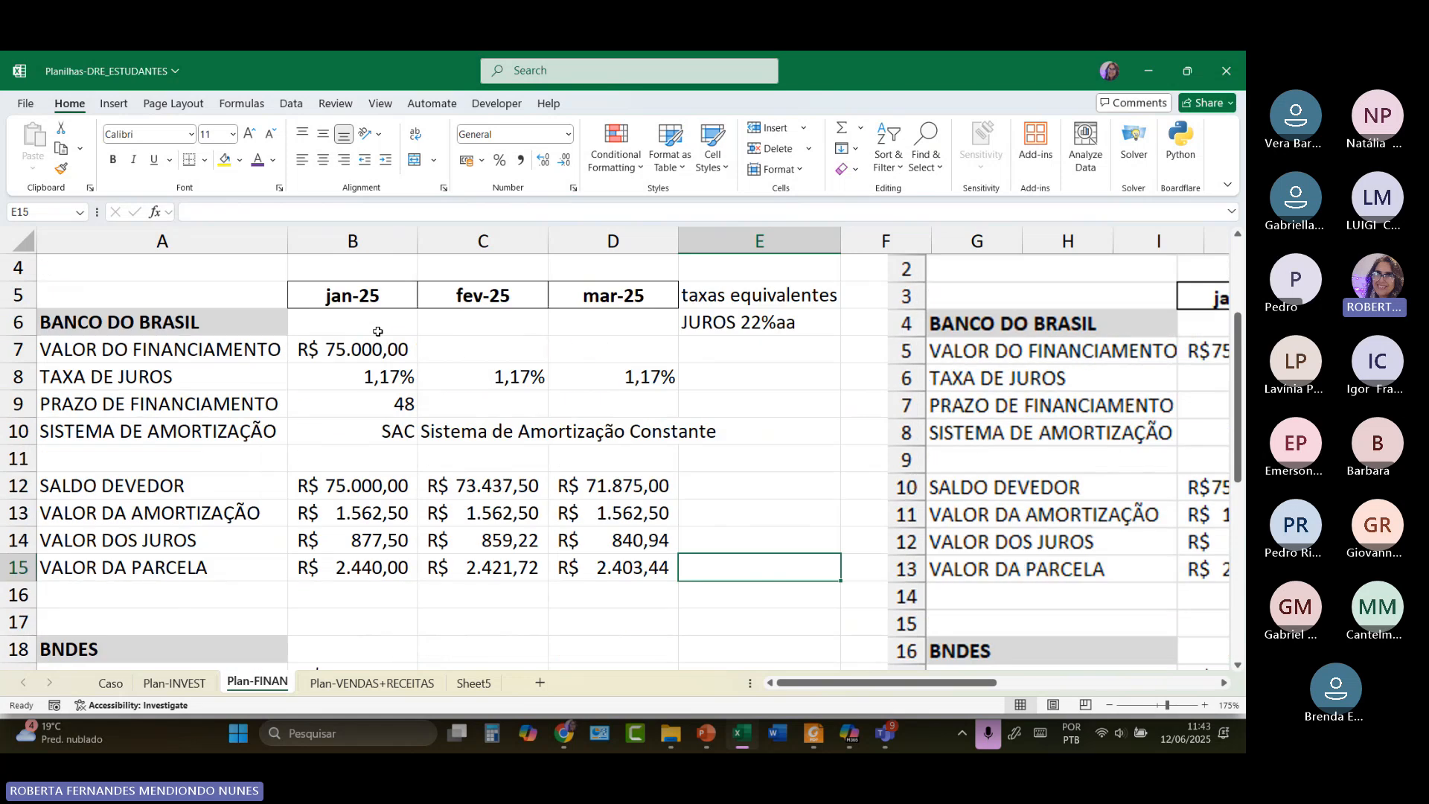
scroll(377, 331, "up", 1)
left_click(172, 404)
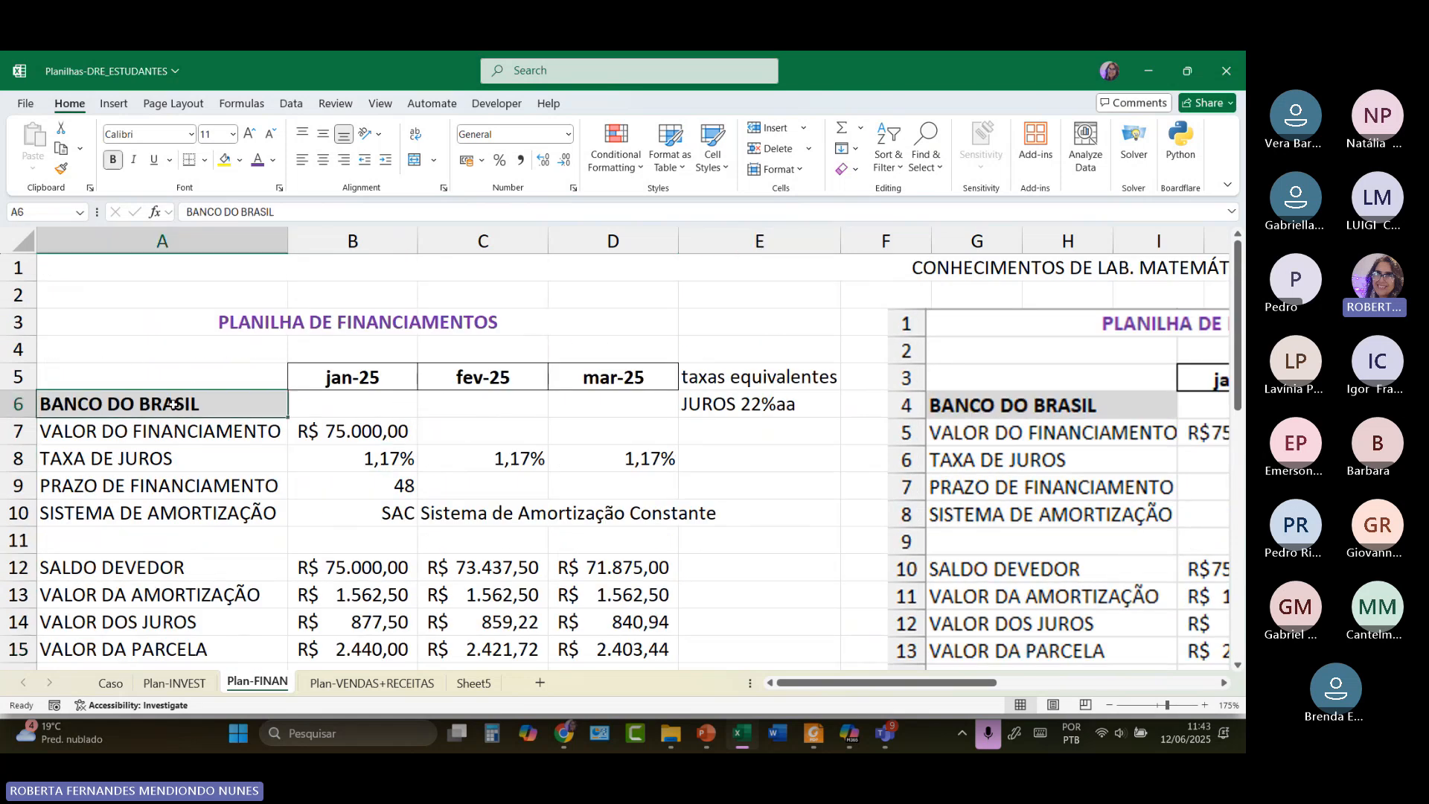
left_click(333, 437)
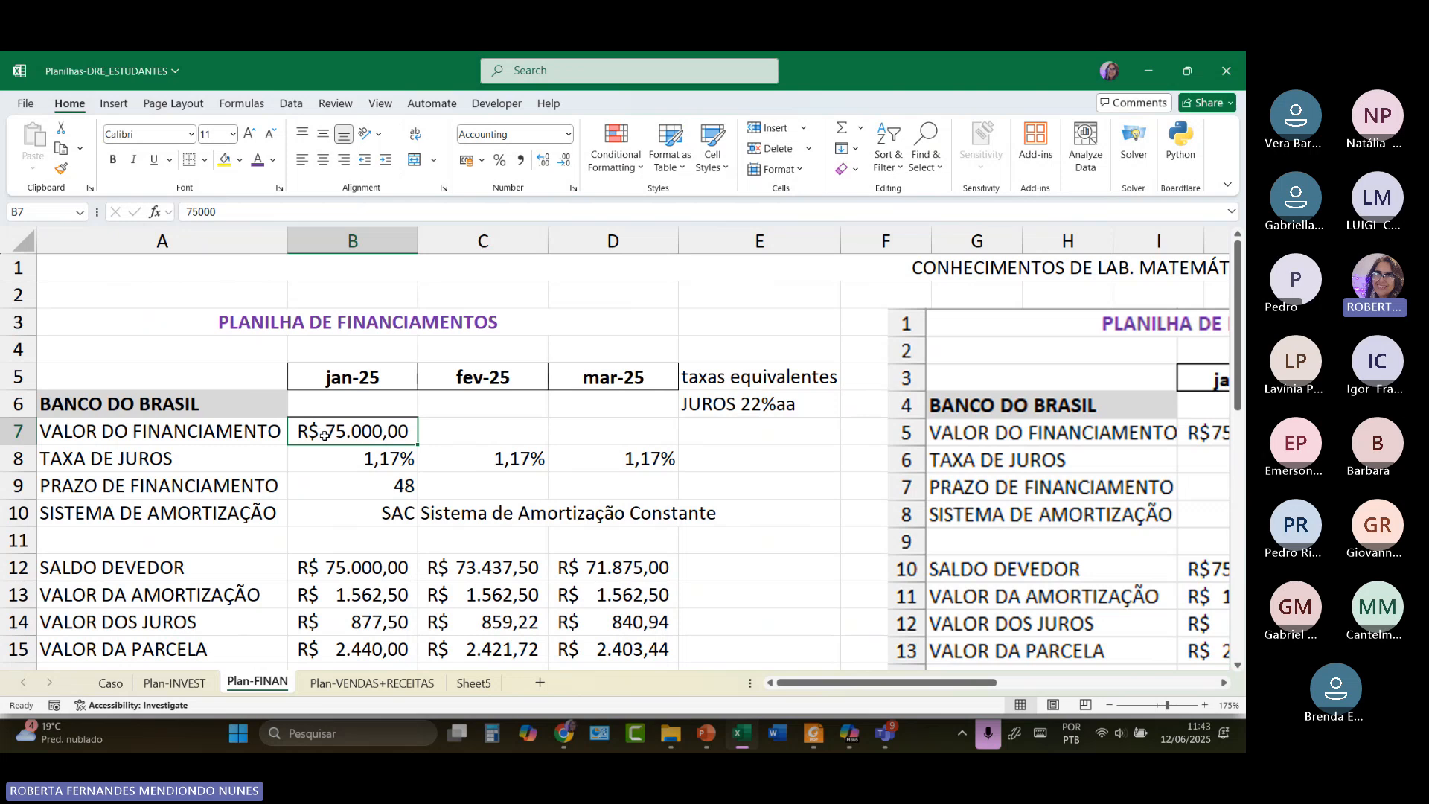
left_click(244, 166)
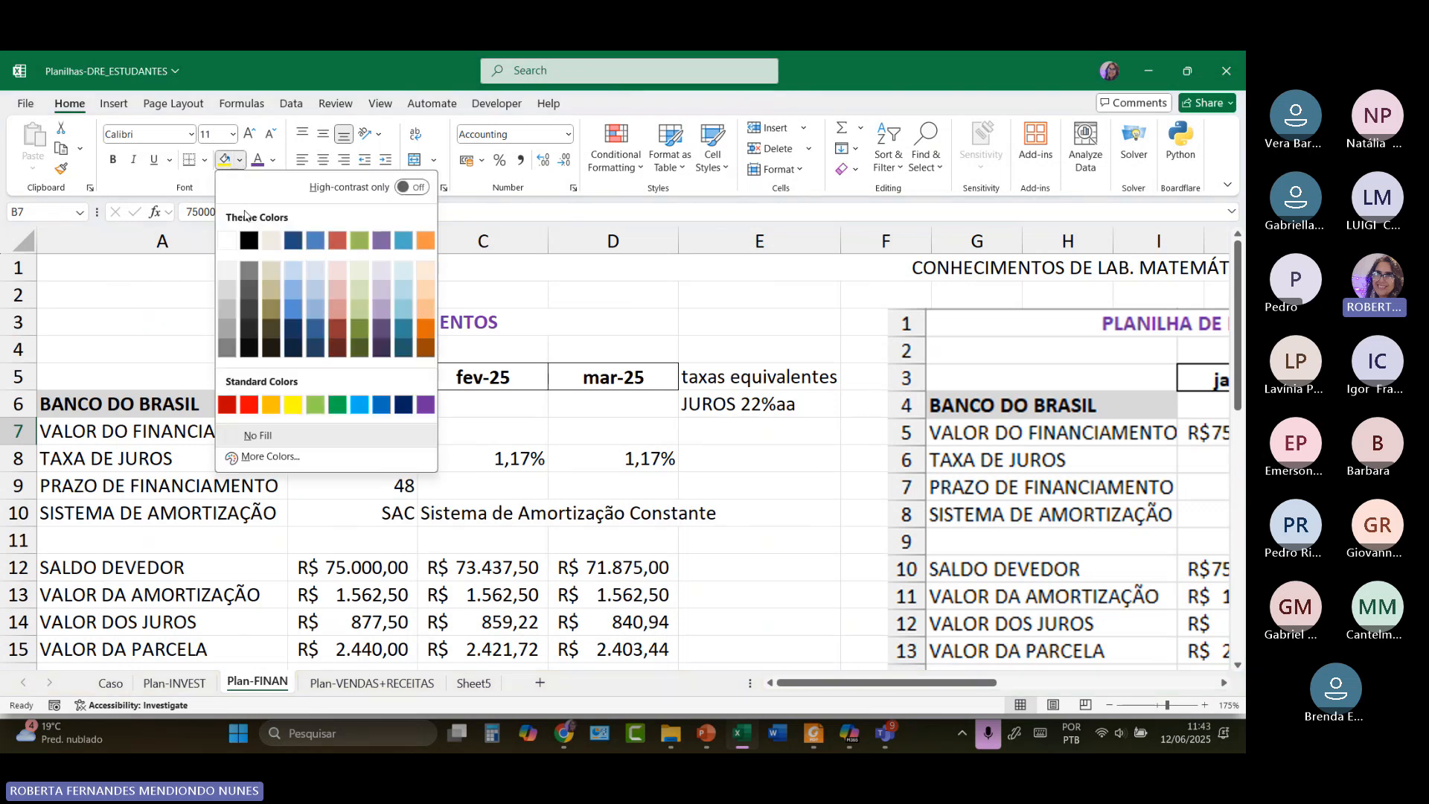
left_click(225, 276)
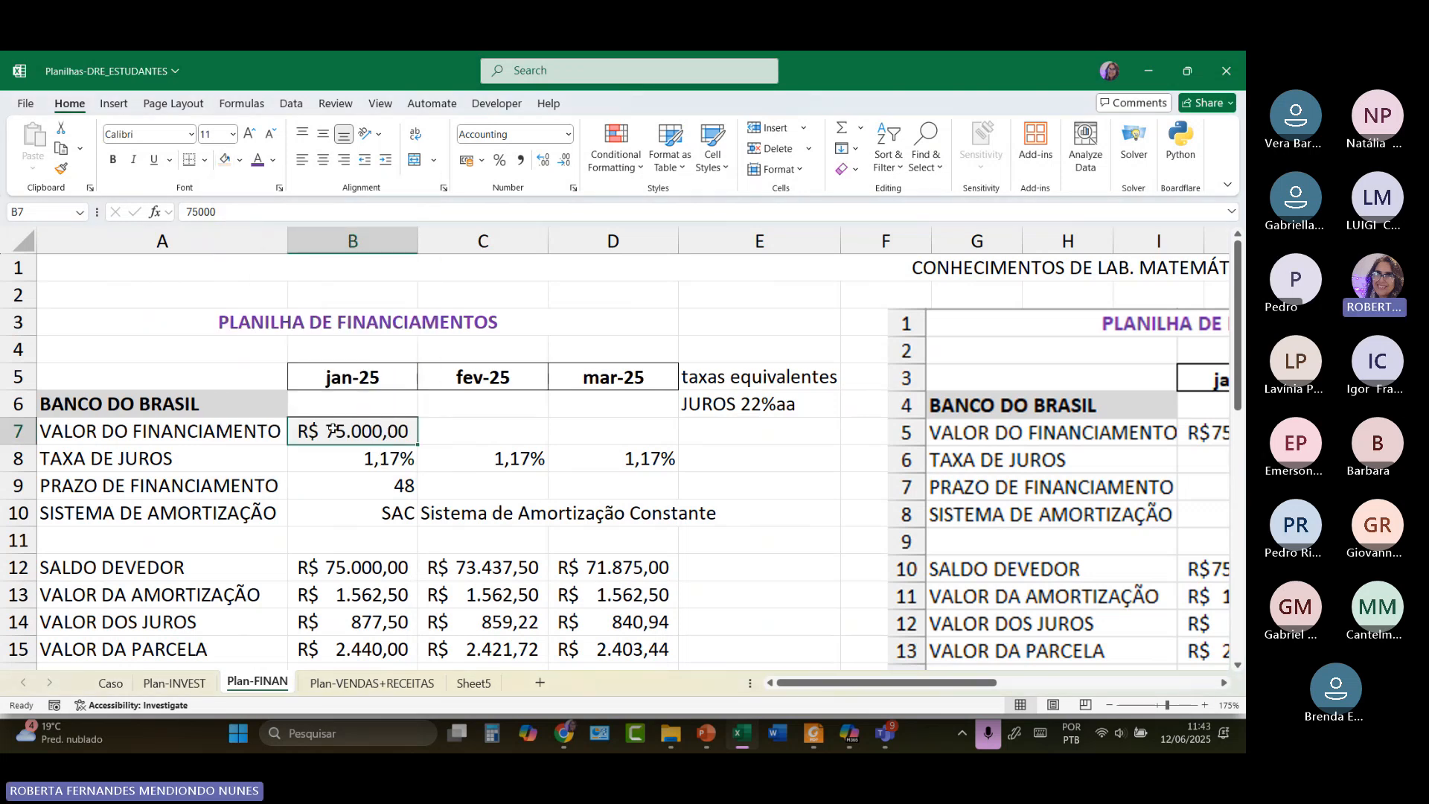
left_click(328, 468)
Review the BNDES inputs: 9780 financed at 0,53% over 36 months under PRICE.
scroll(317, 453, "down", 3)
scroll(317, 453, "down", 2)
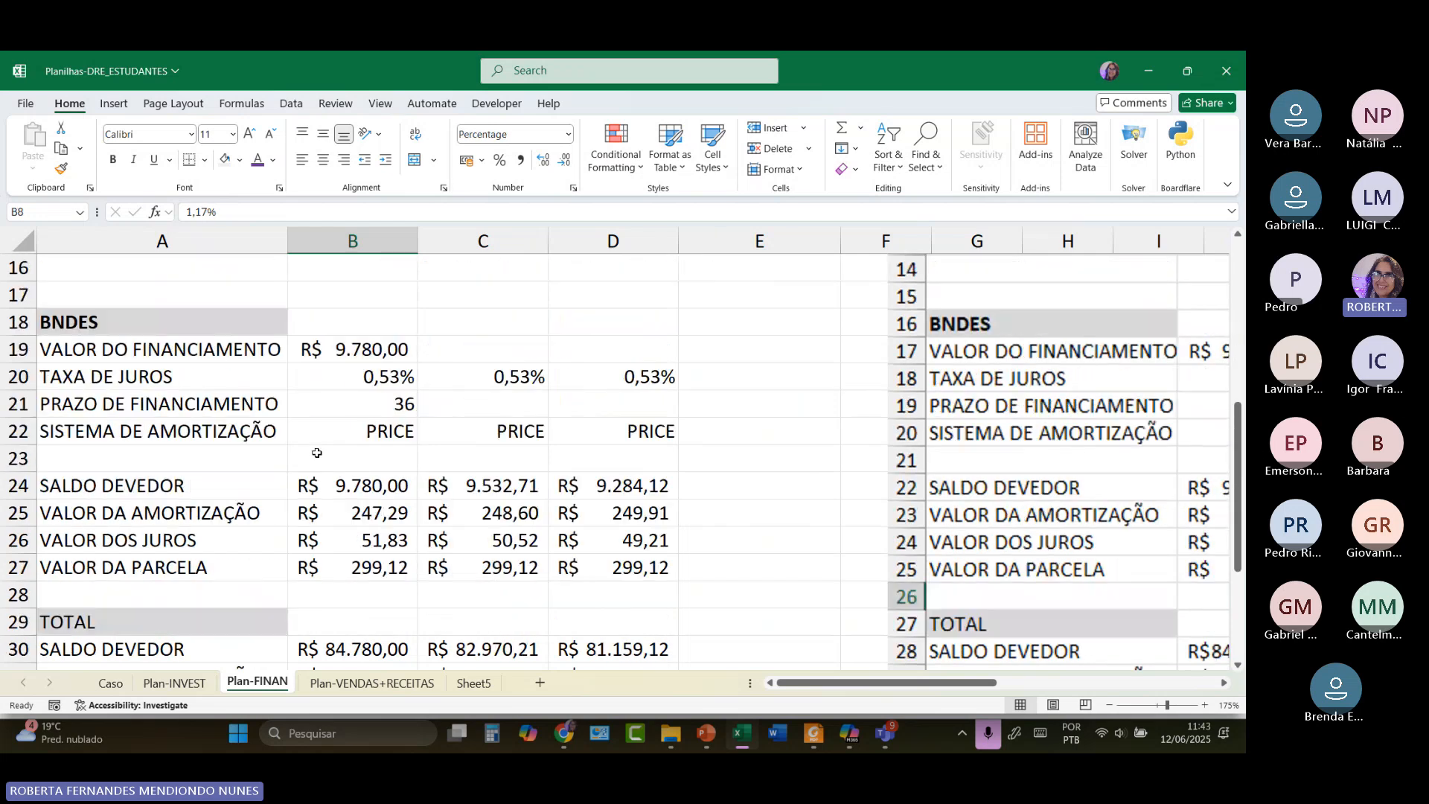
left_click(213, 355)
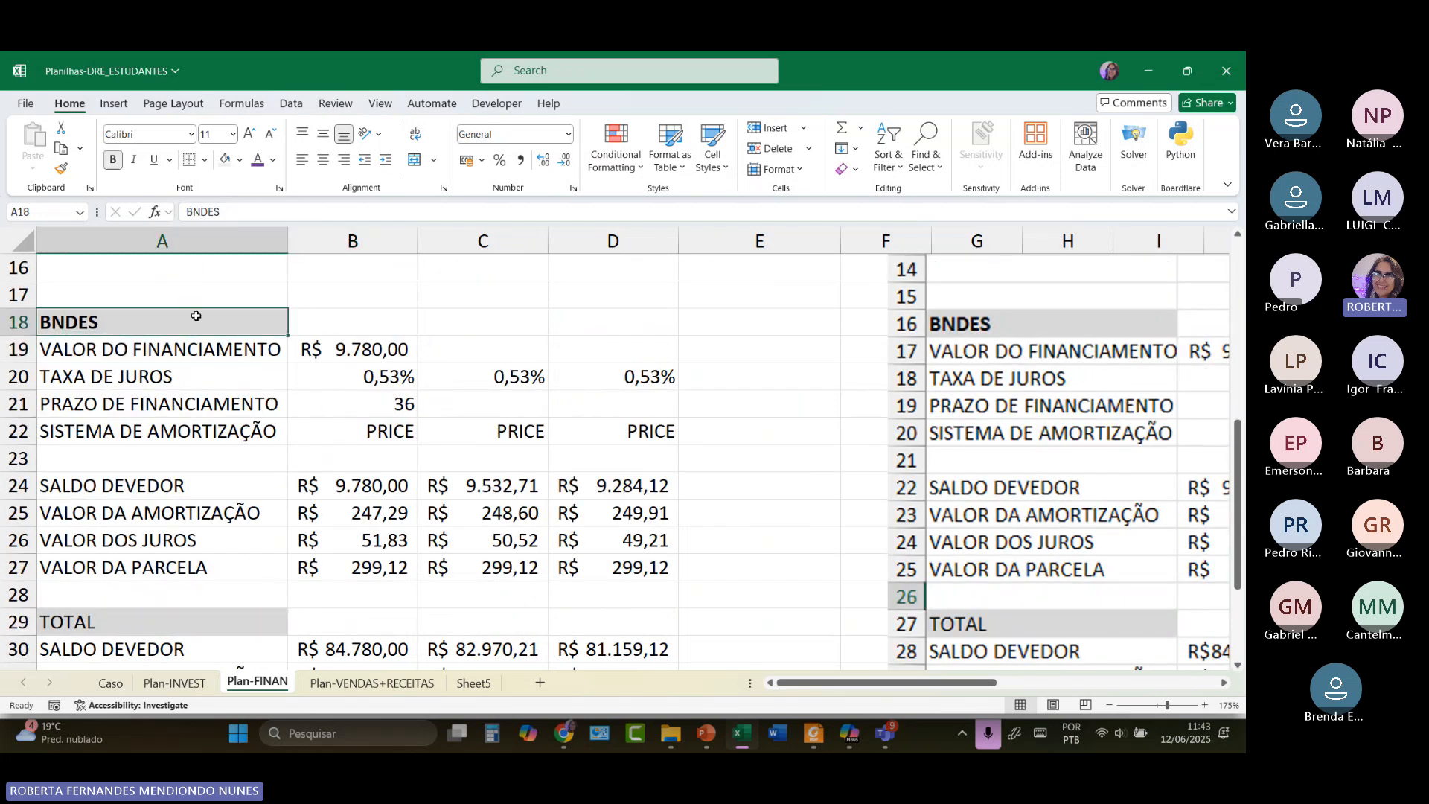
left_click(352, 349)
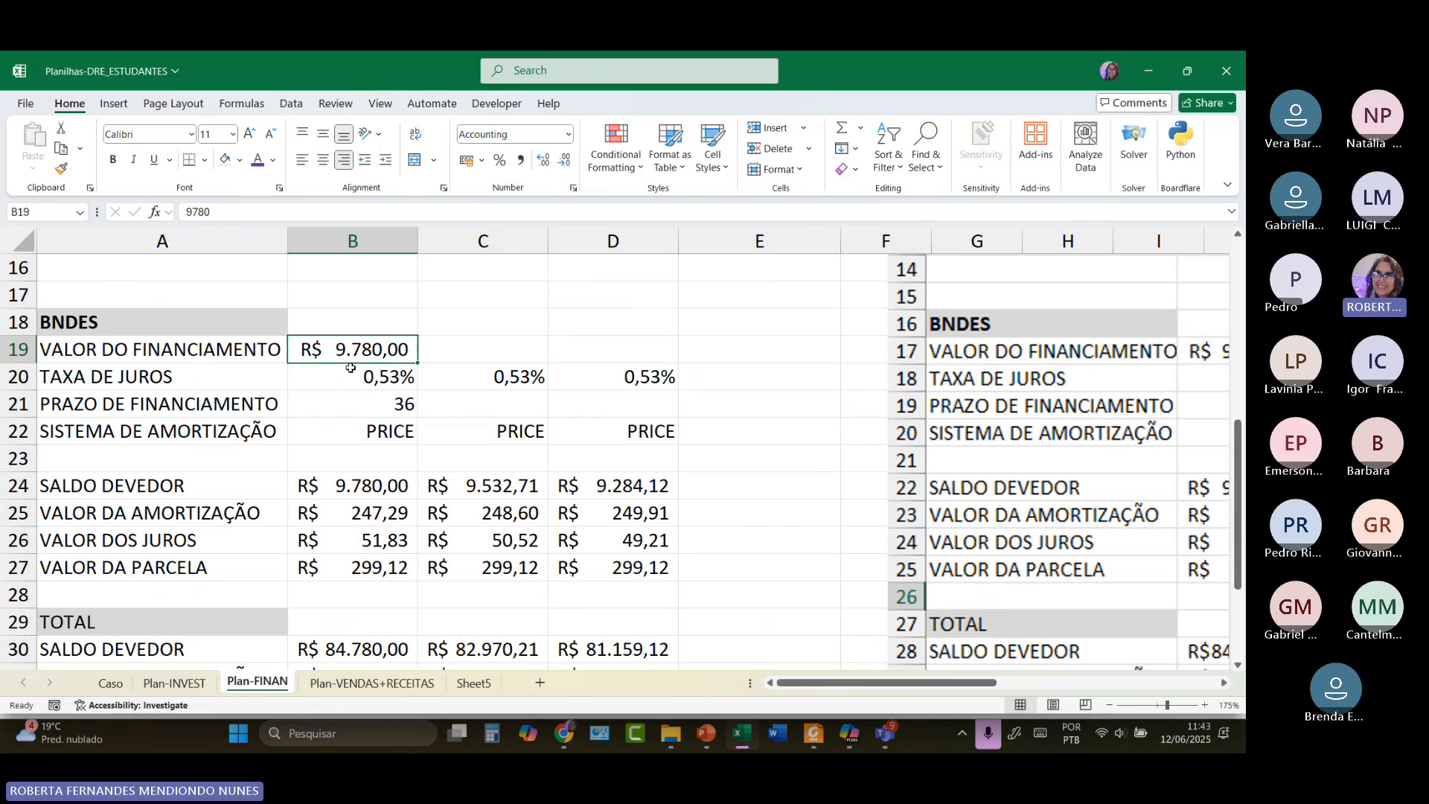
scroll(466, 404, "up", 4)
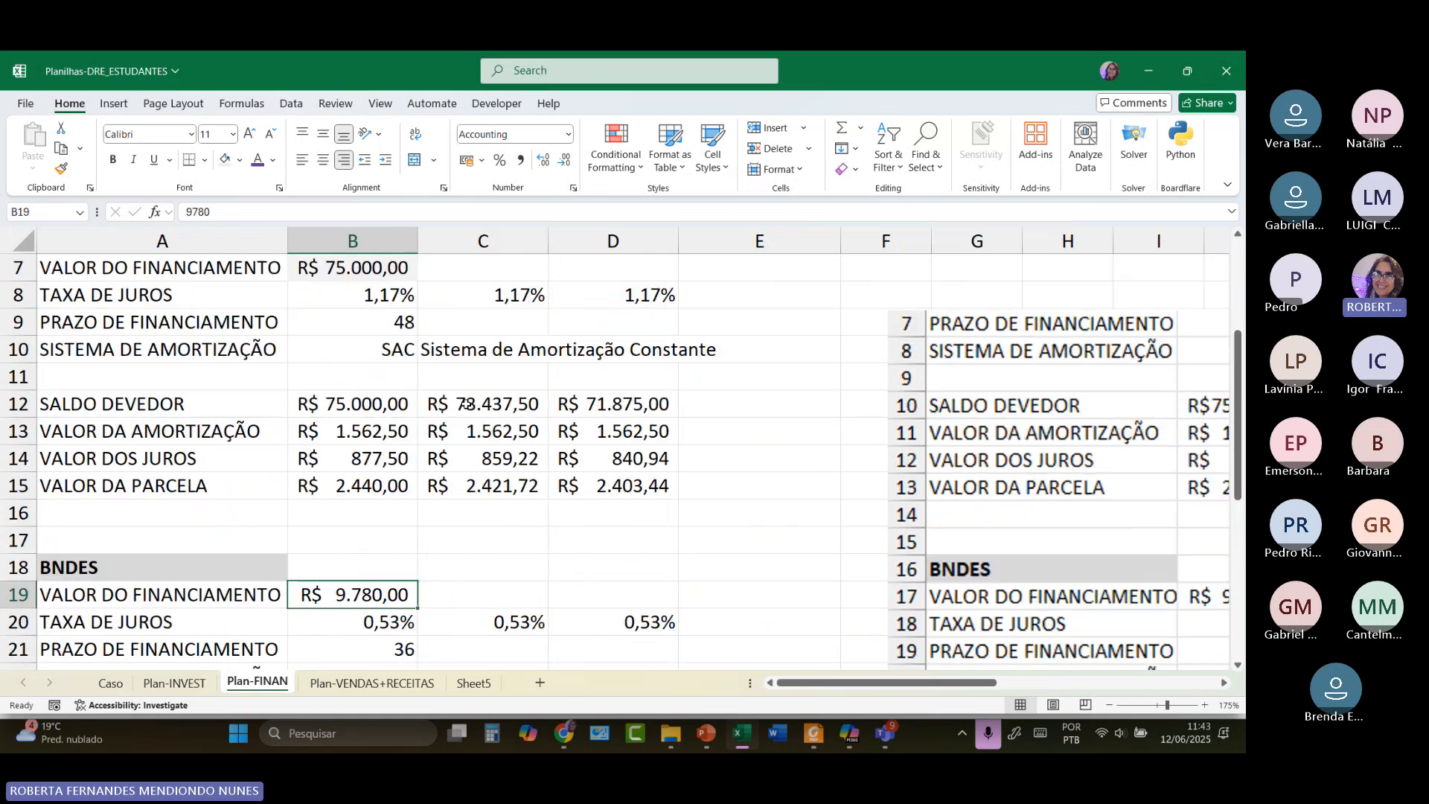
scroll(466, 404, "up", 1)
scroll(466, 404, "down", 1)
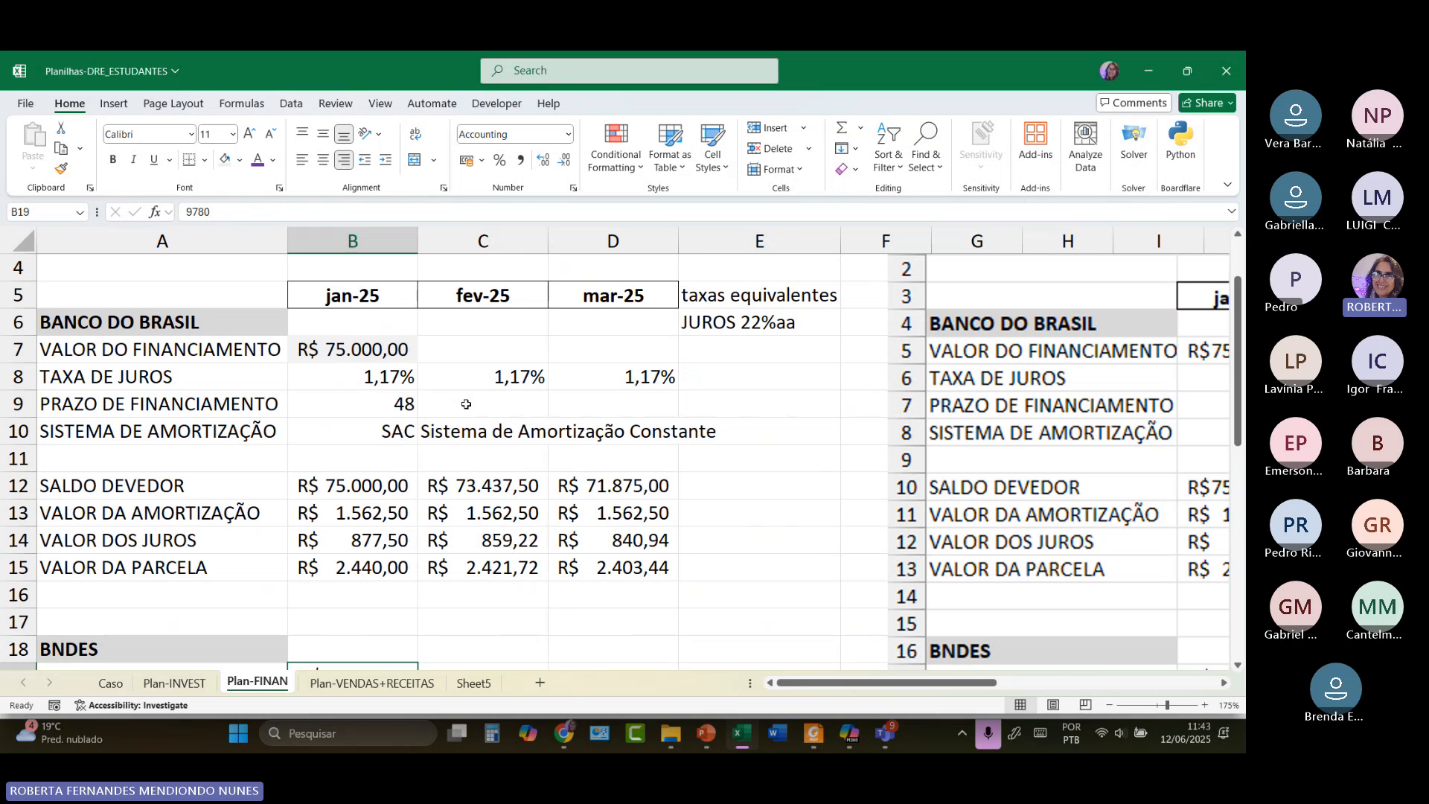
scroll(465, 404, "down", 3)
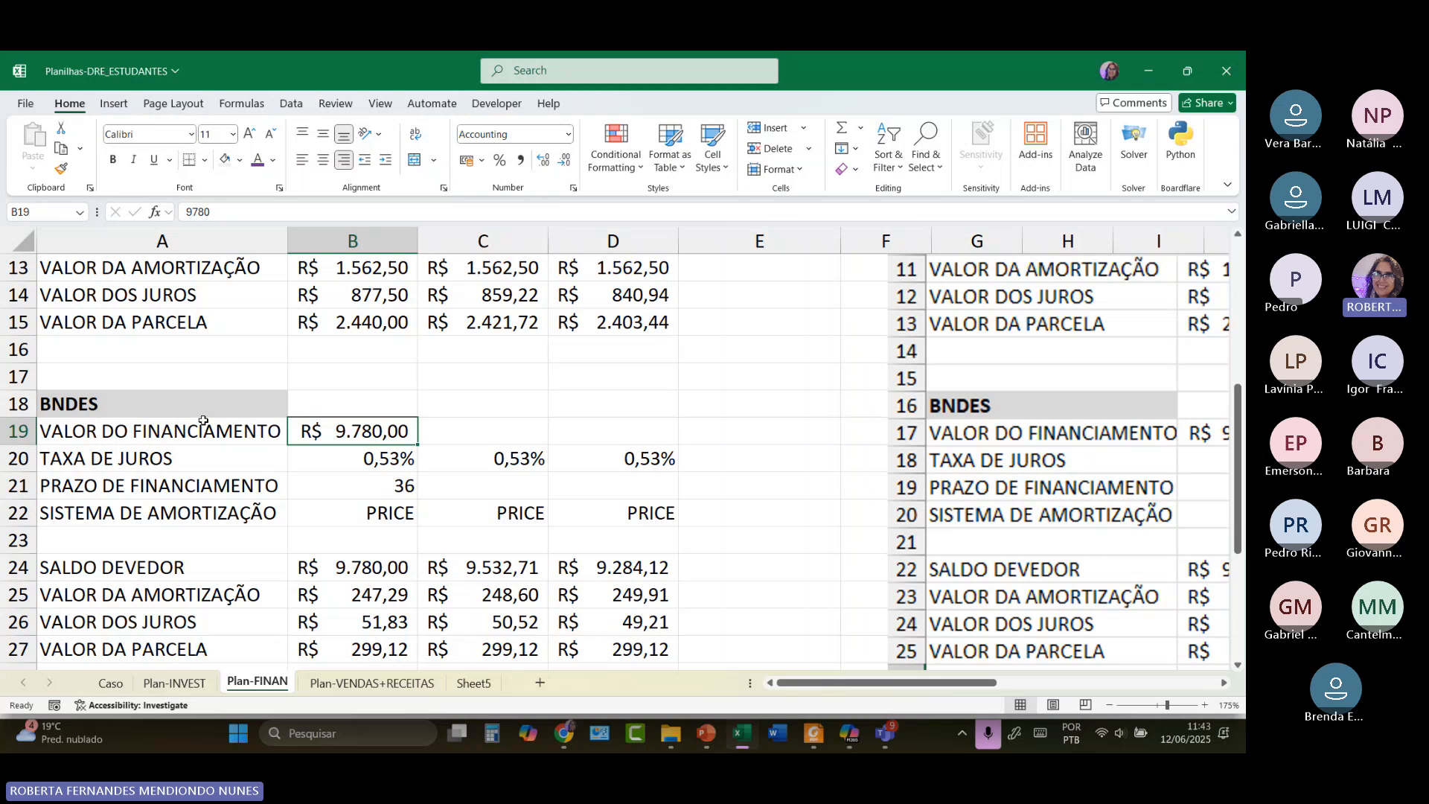
left_click(383, 459)
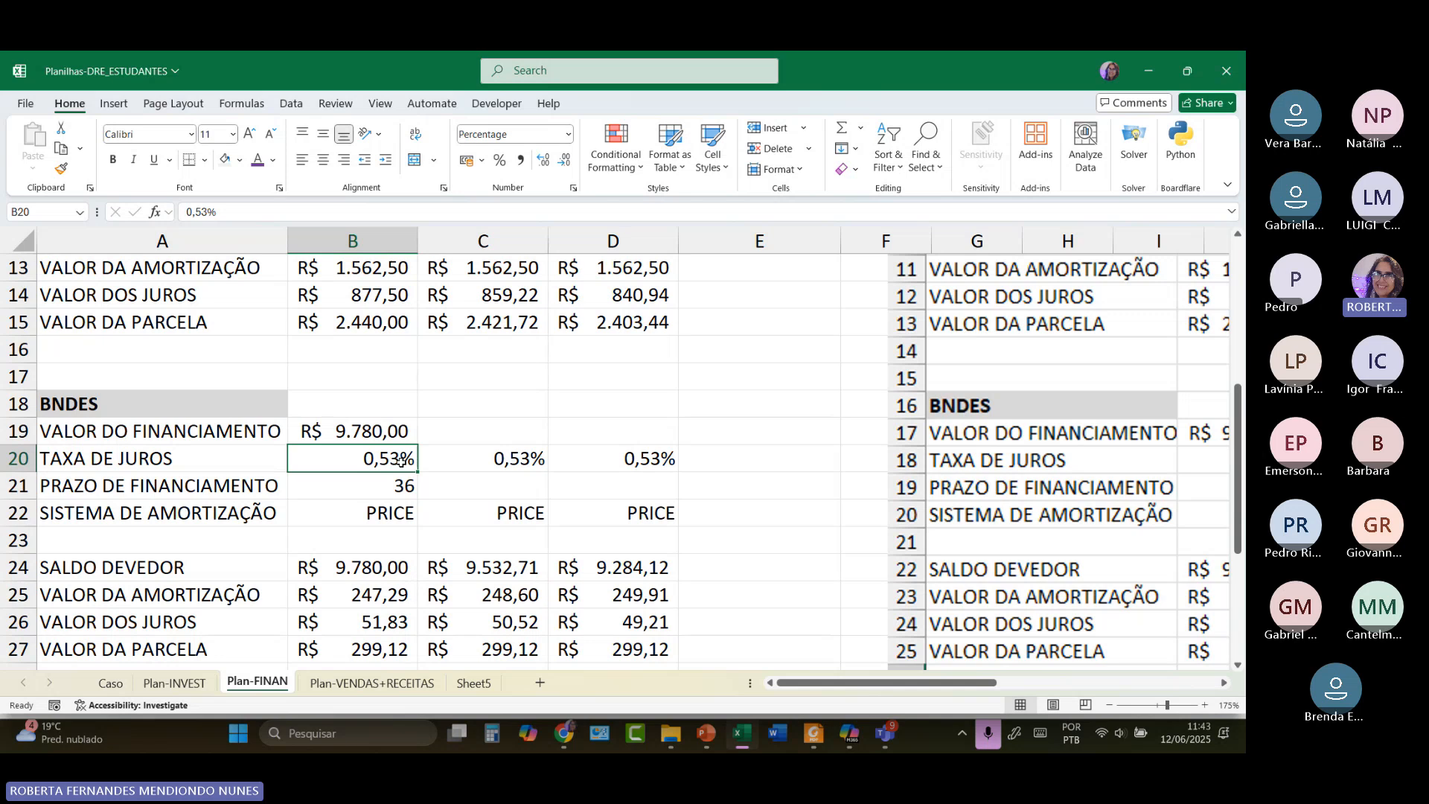
left_click(406, 485)
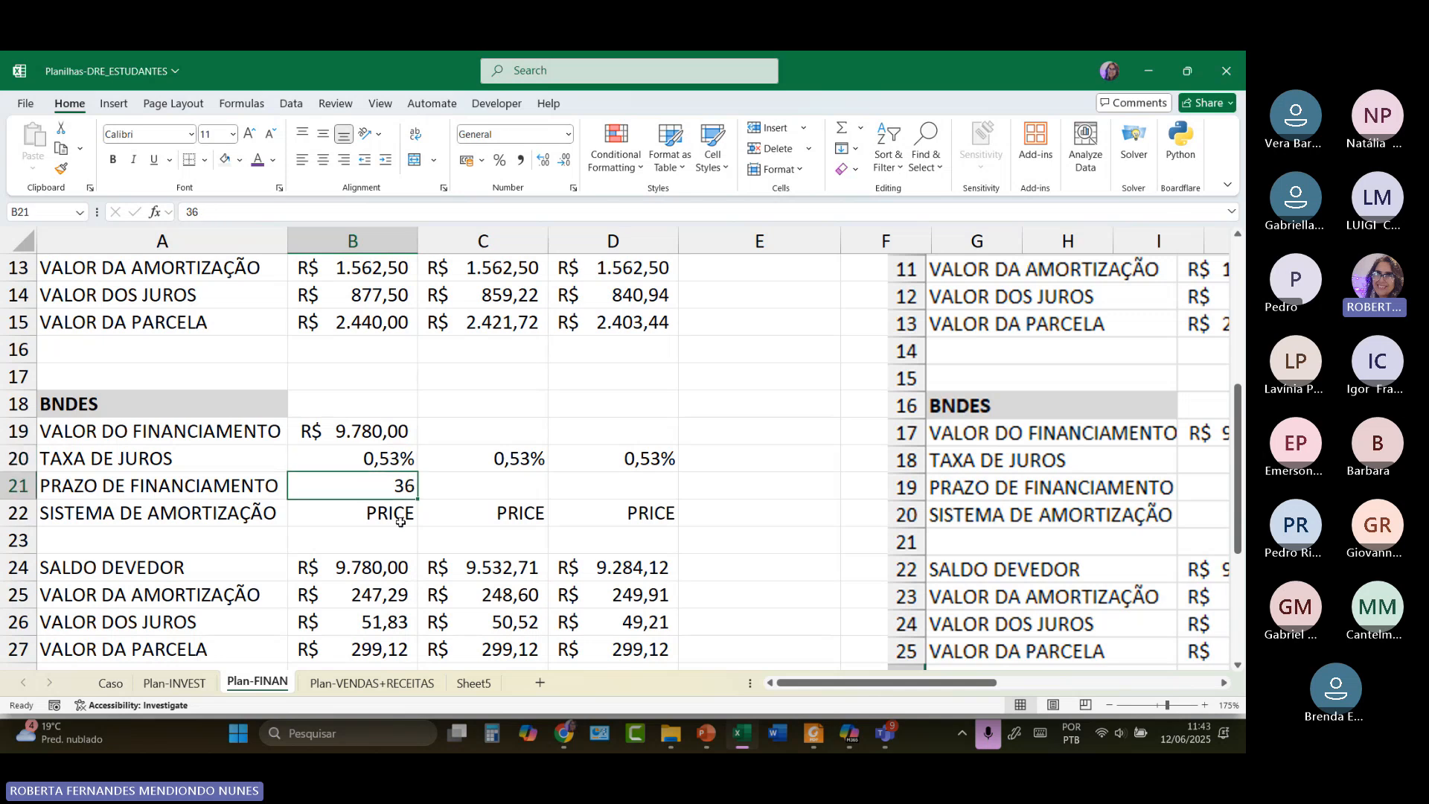
left_click(401, 520)
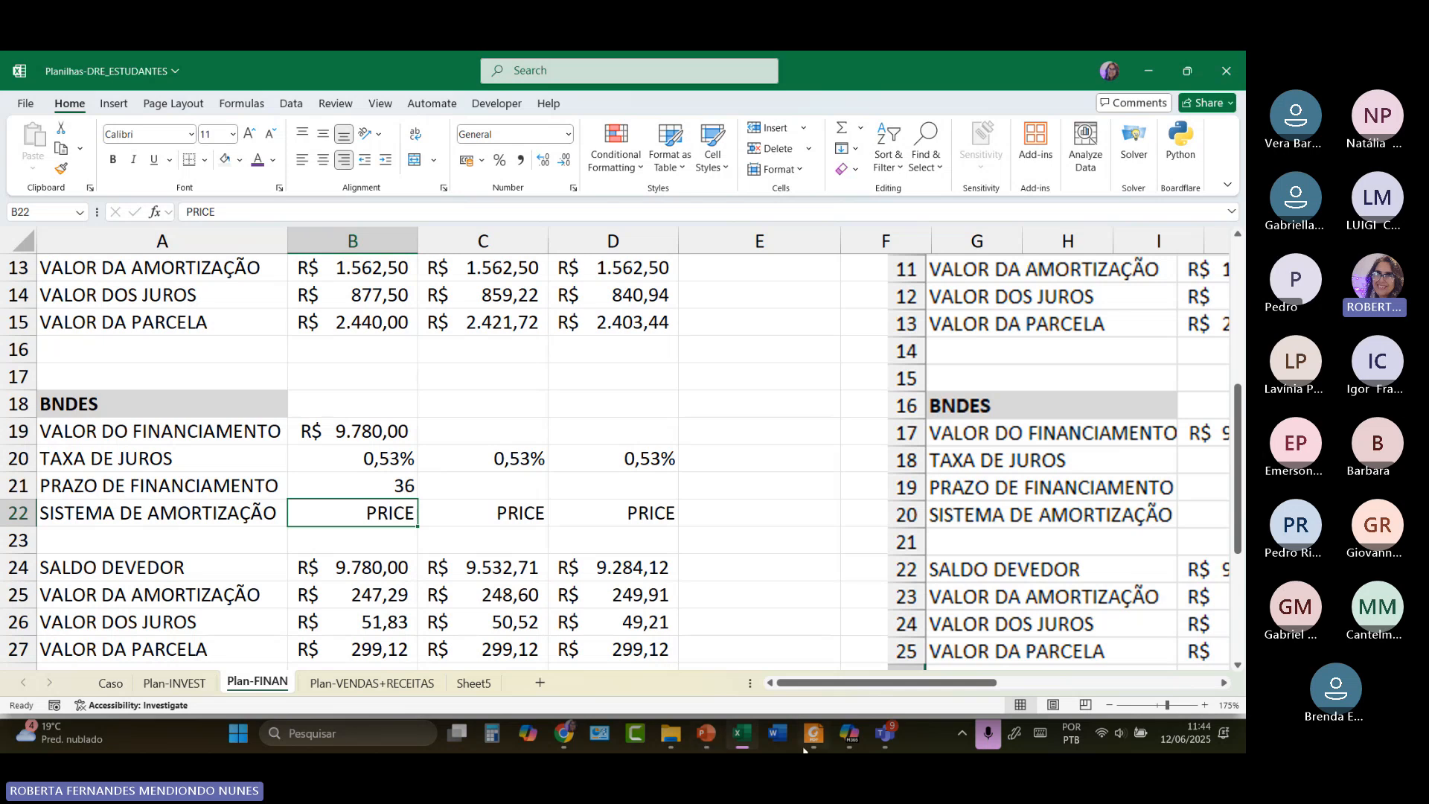
Return to Chrome, close the Mobills ad and go back to the 'calculadora sac online' results.
mouse_move(579, 734)
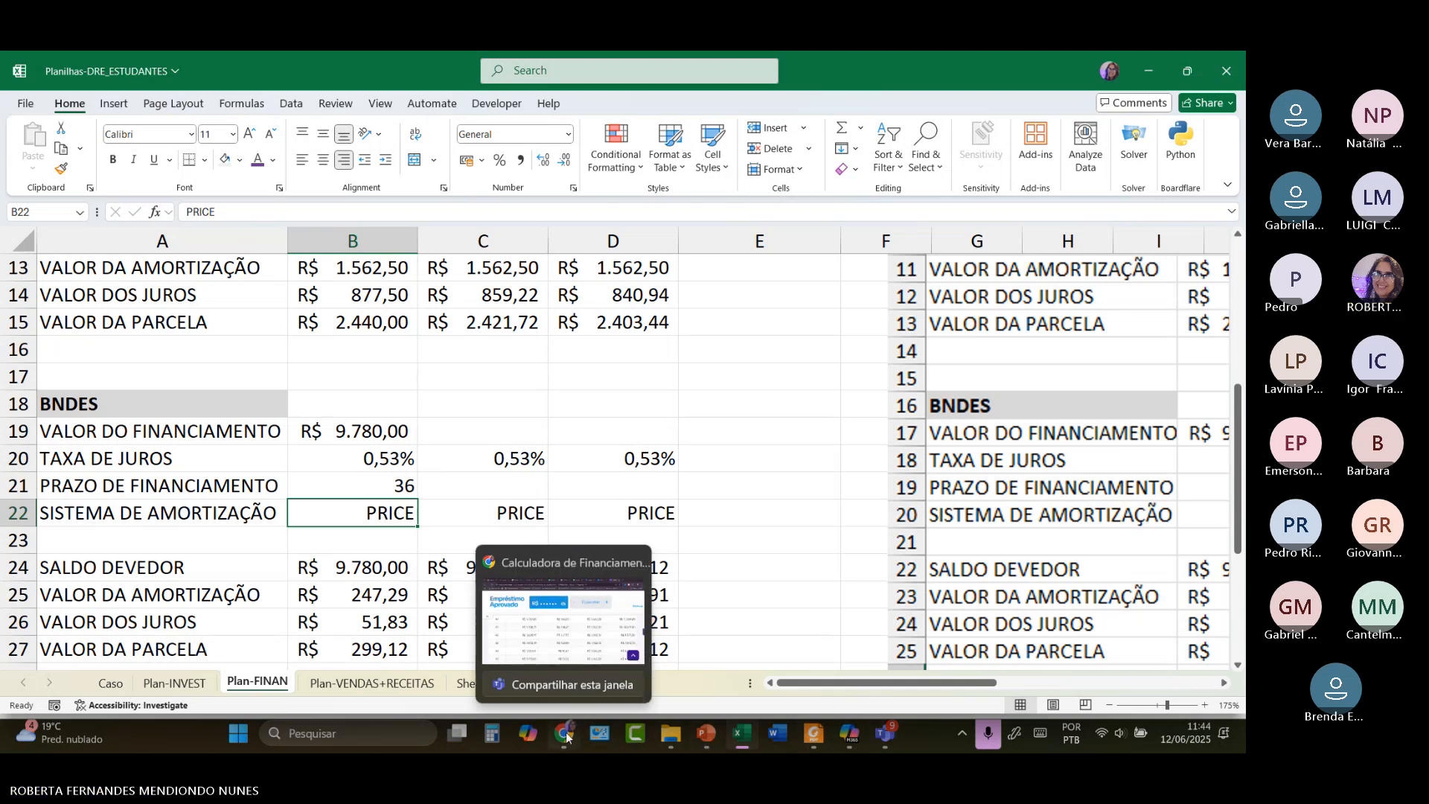
left_click(536, 596)
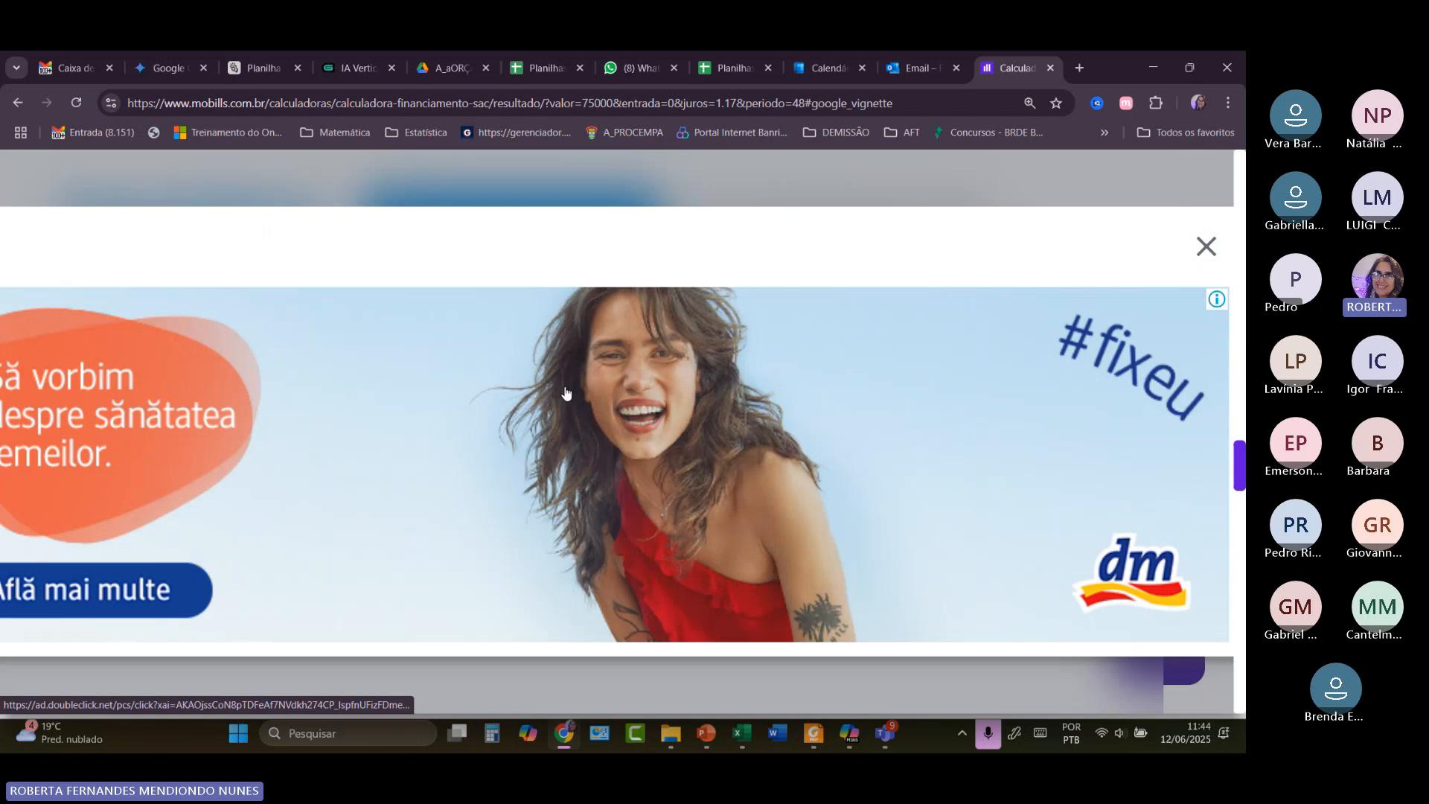
key("ctrl+minus")
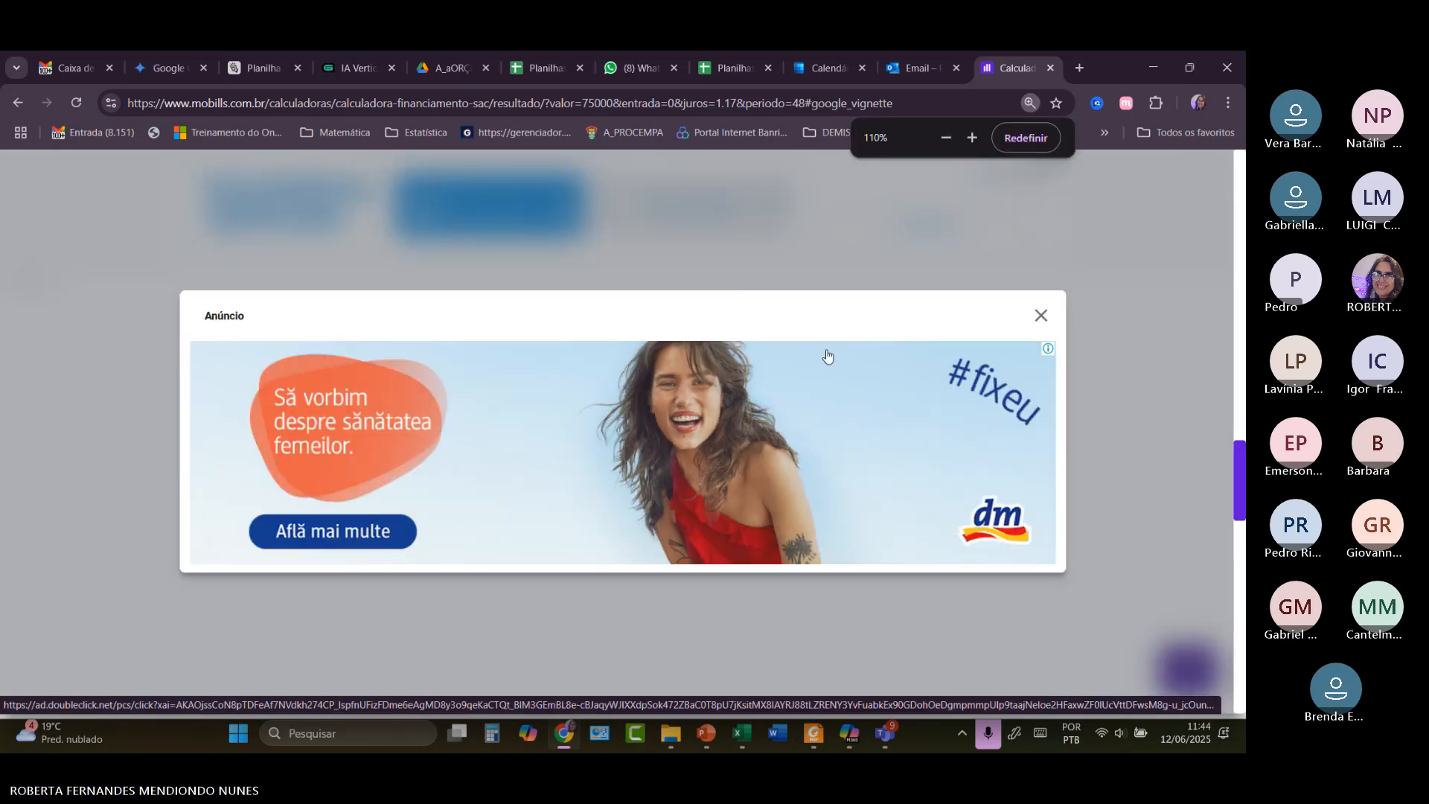
left_click(1037, 321)
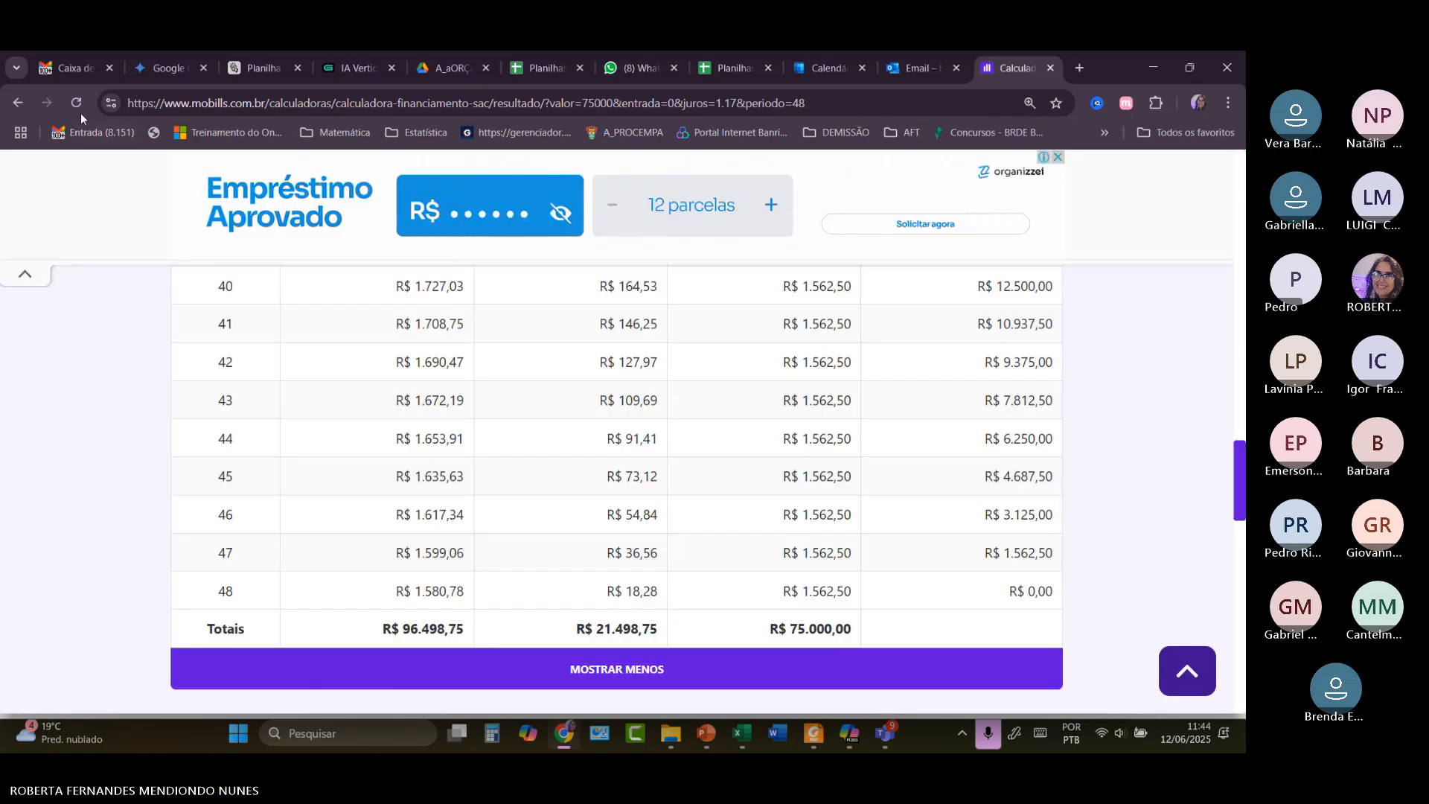
left_click(25, 101)
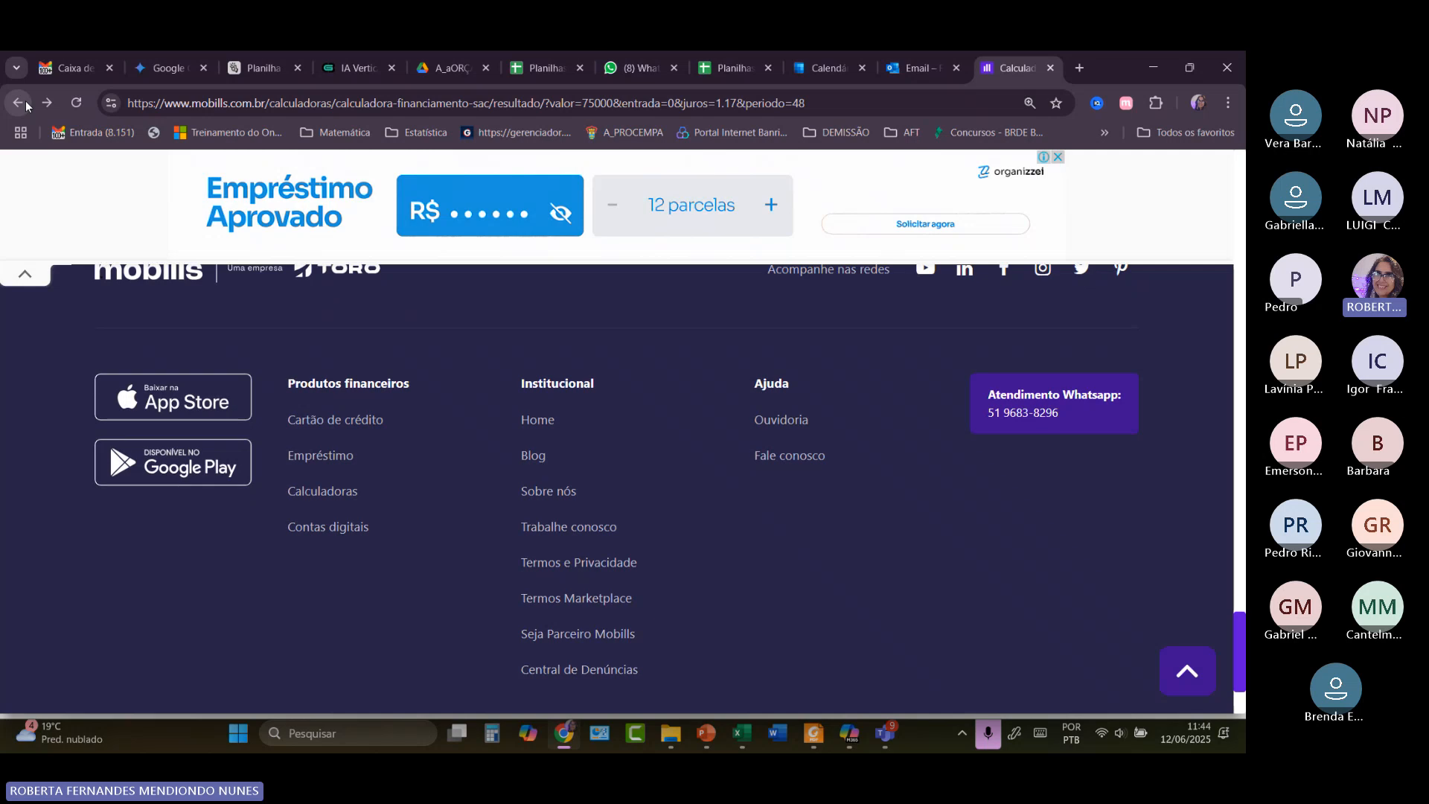
left_click(25, 102)
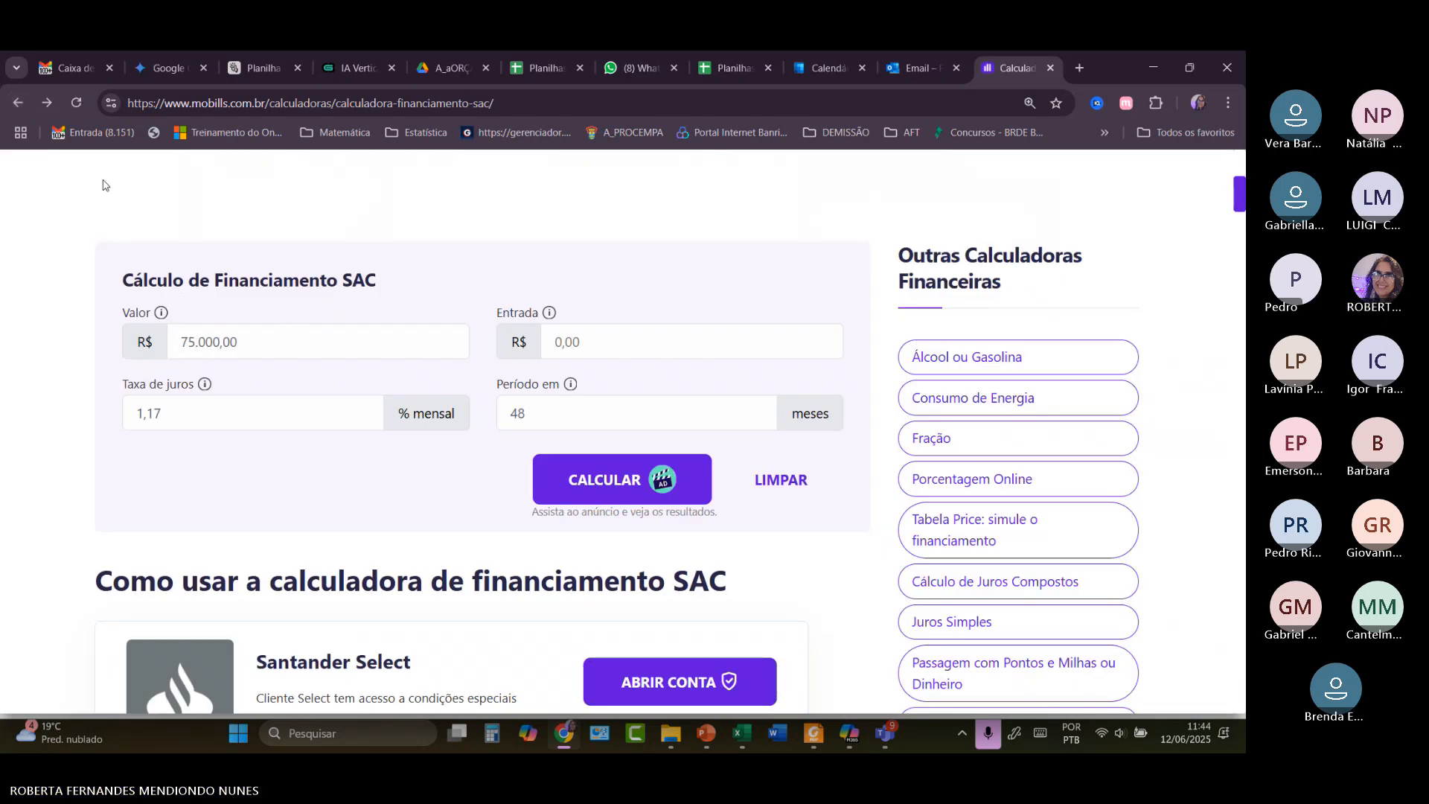
left_click(21, 102)
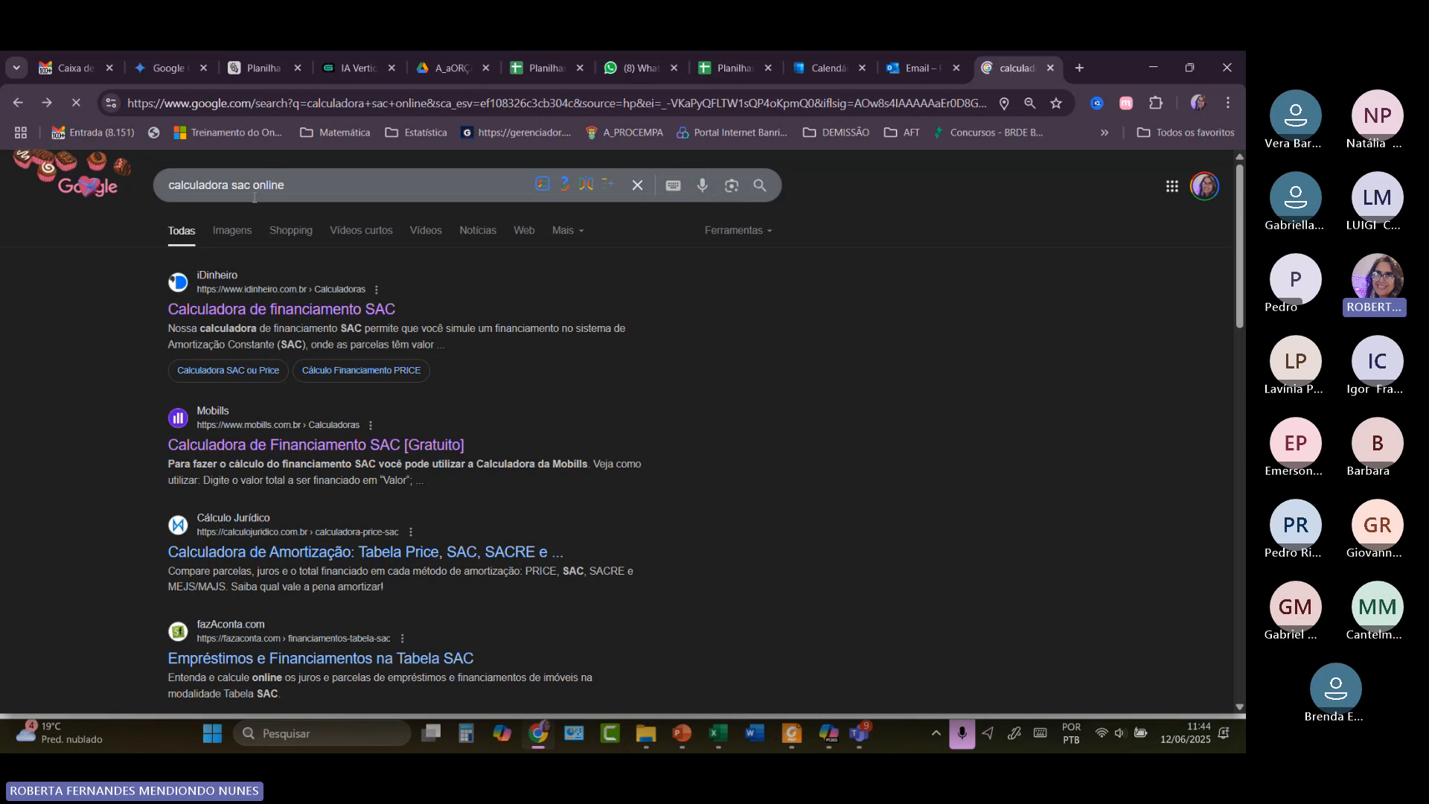
Change the Google search to 'calculadora price online'.
left_click(250, 184)
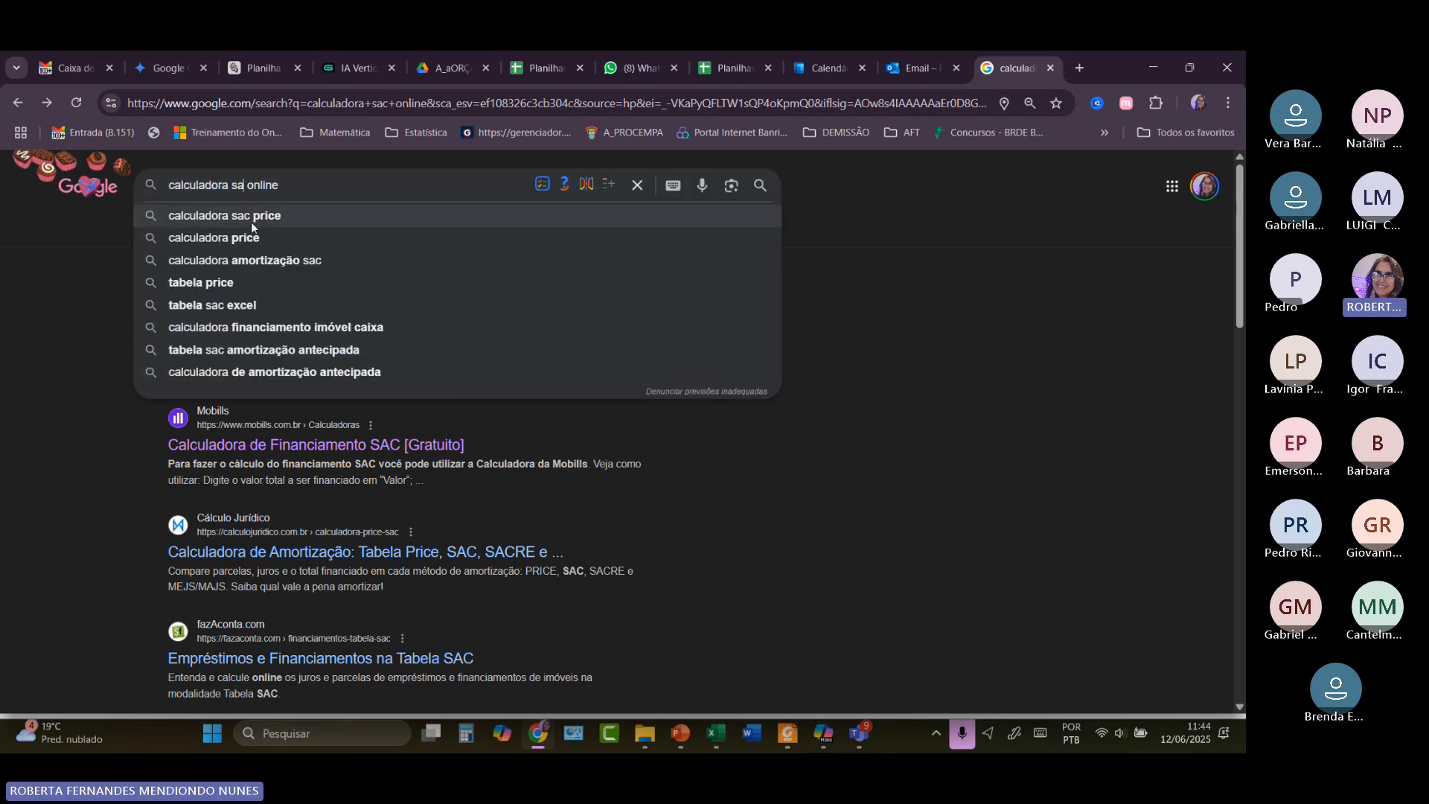
key("BackSpace")
key("BackSpace")
type("price")
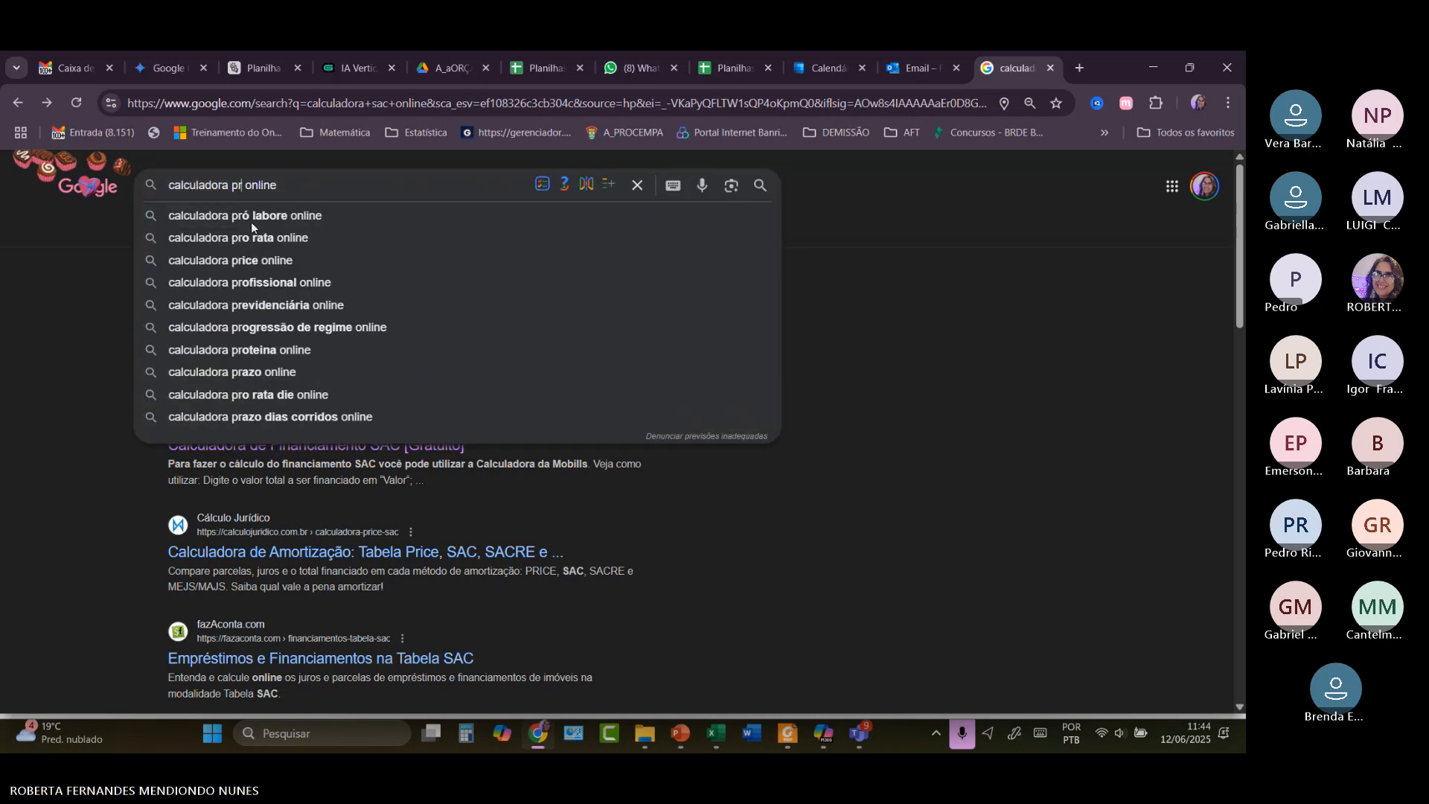
key("Return")
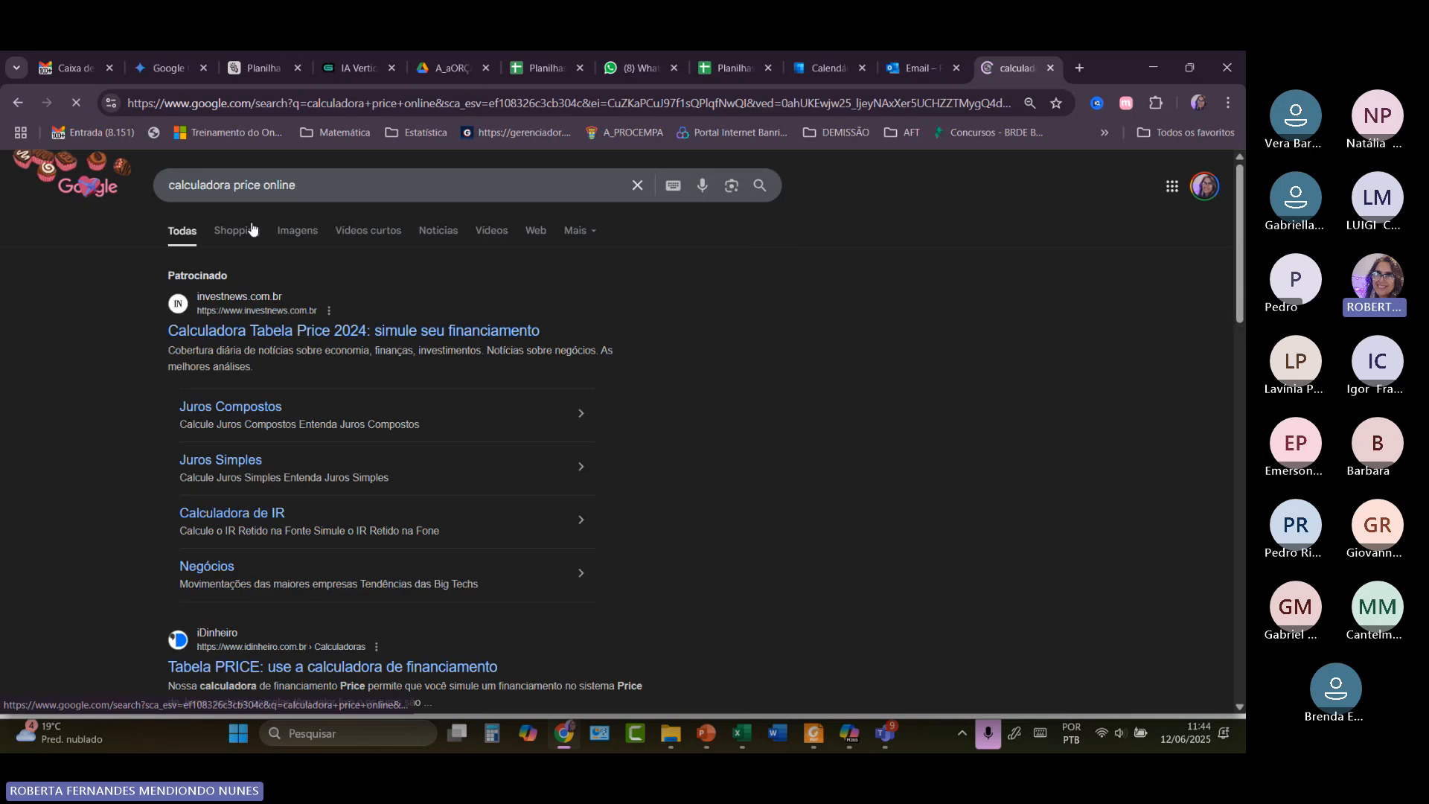
Open the Mobills Calculadora de Tabela Price result.
scroll(651, 406, "down", 2)
scroll(651, 407, "down", 1)
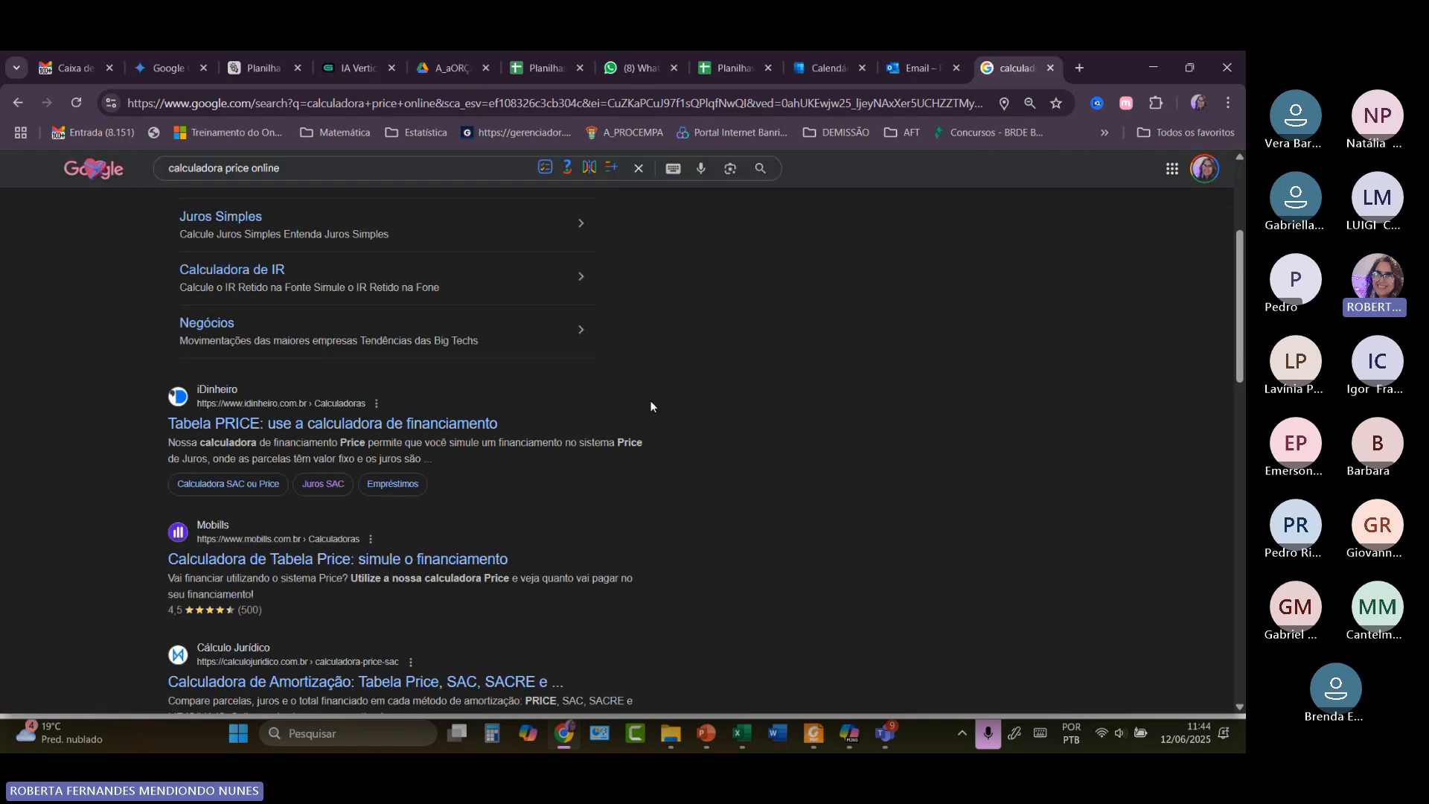
scroll(651, 406, "down", 2)
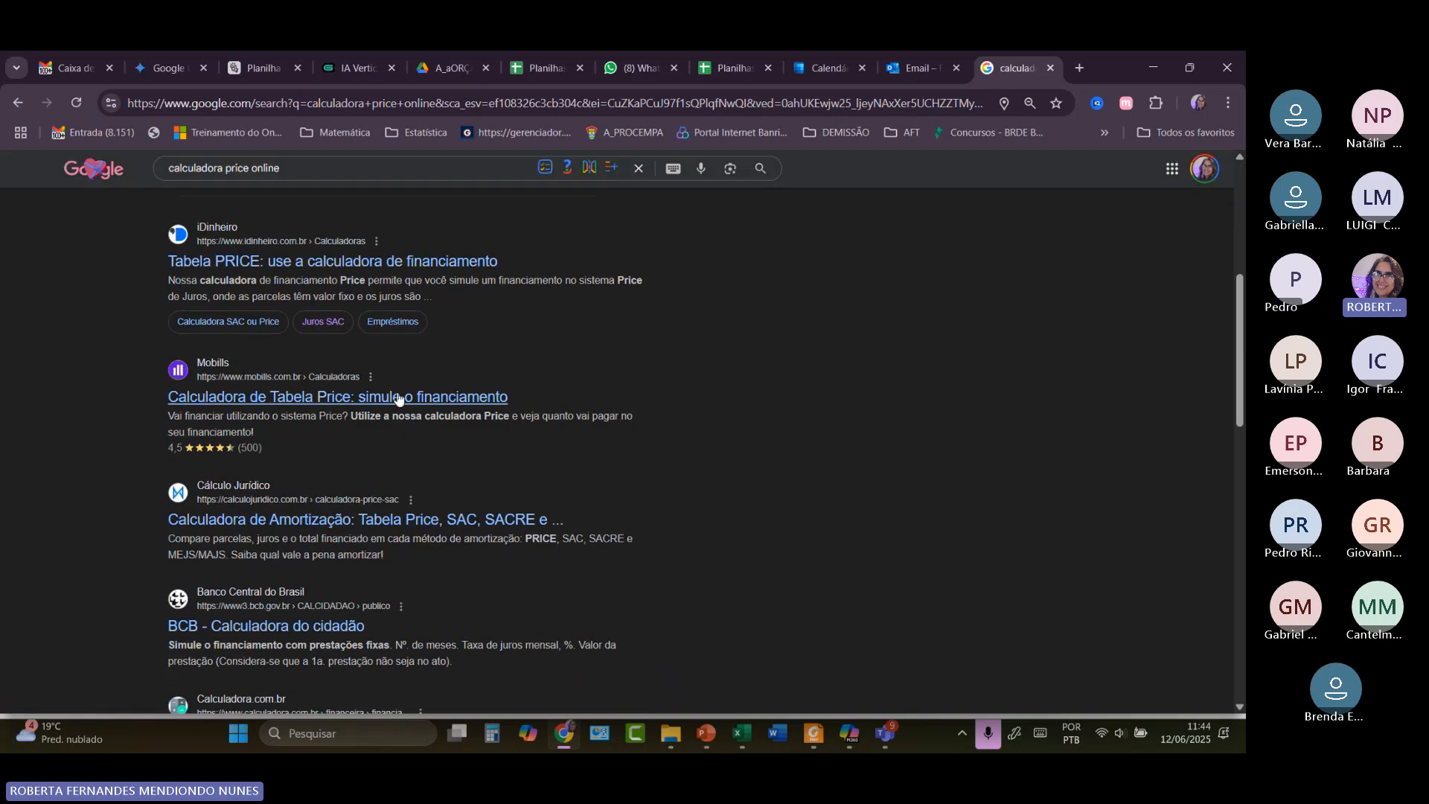
left_click(293, 400)
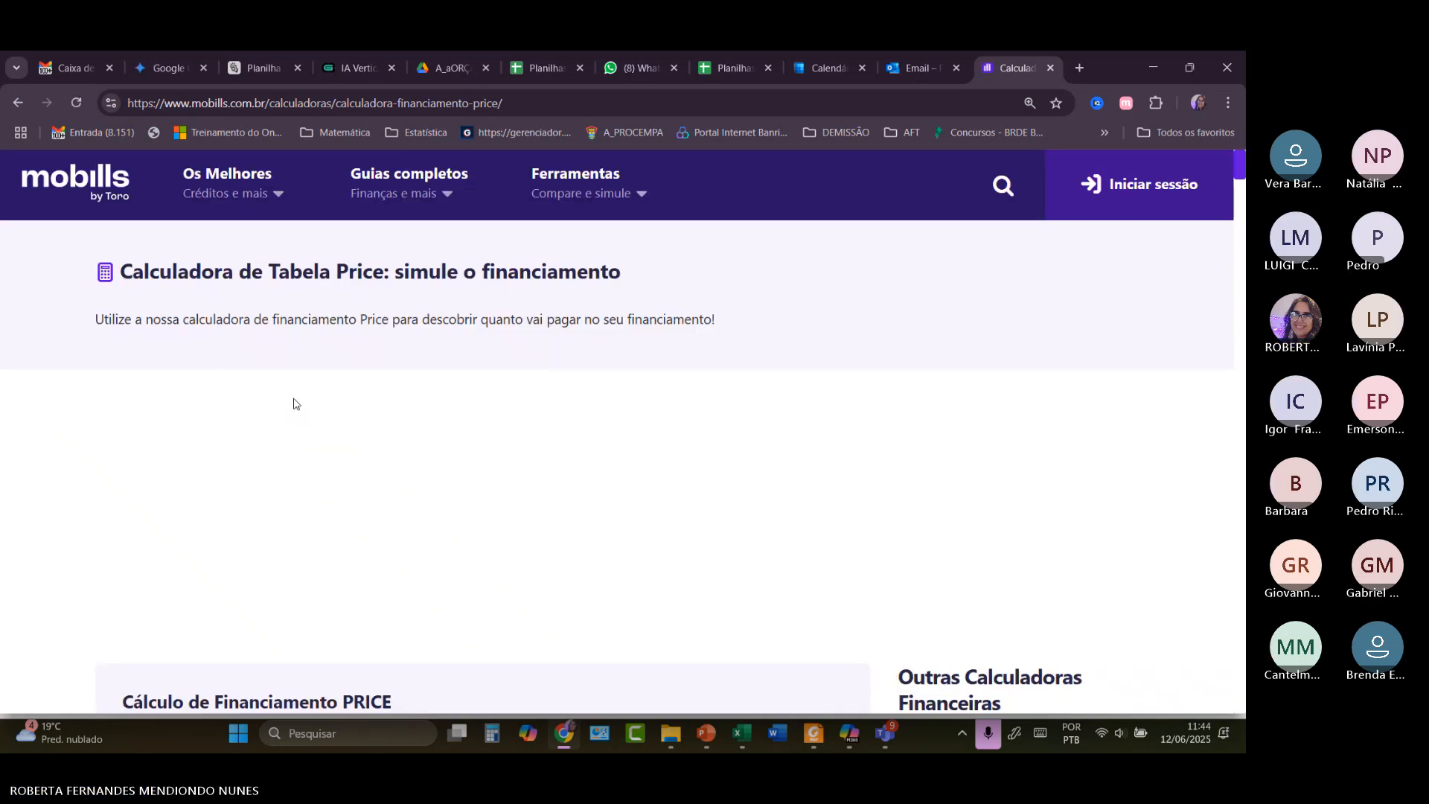
Enter 9.780,00 as the financed amount in the Mobills PRICE calculator.
scroll(293, 402, "down", 4)
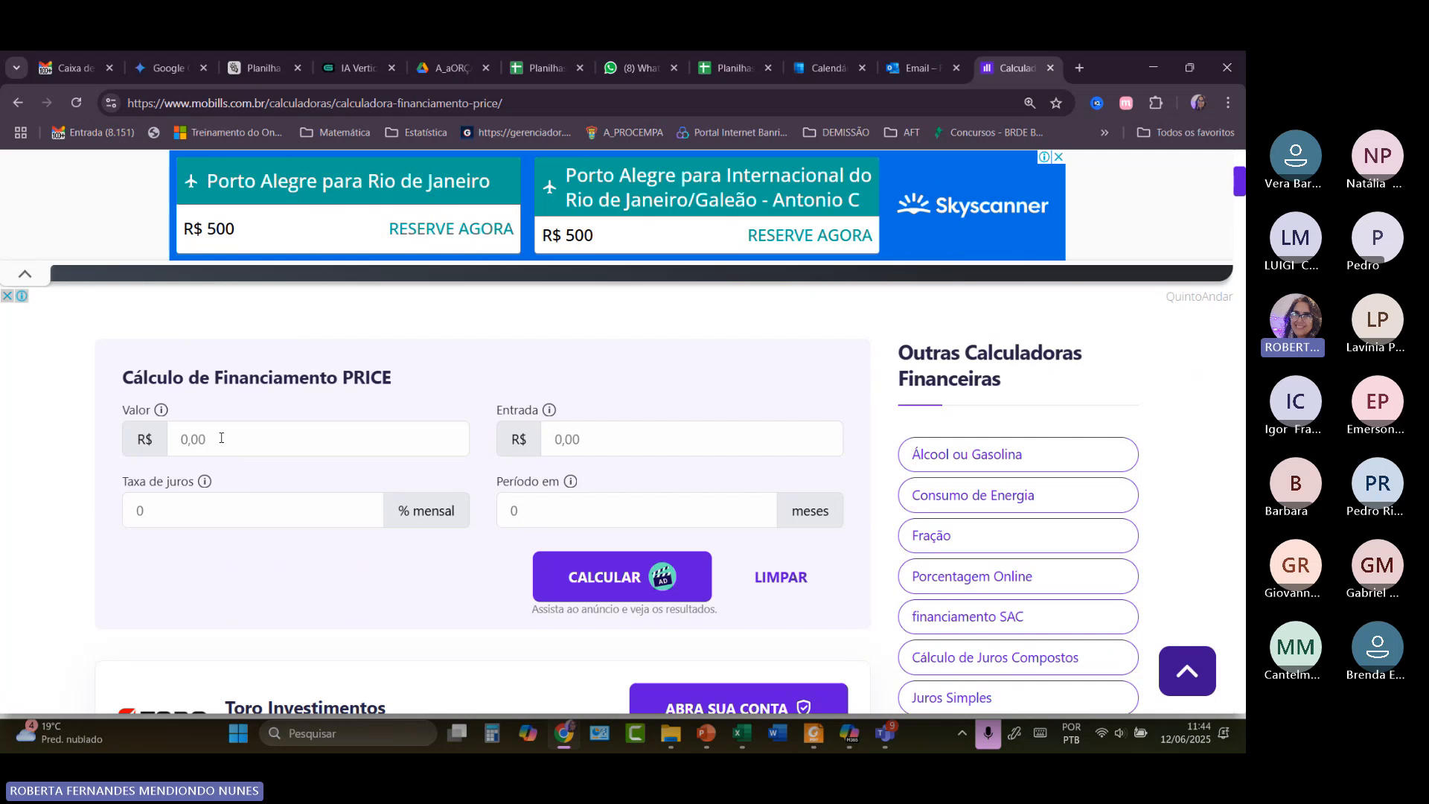
left_click(221, 439)
type("9")
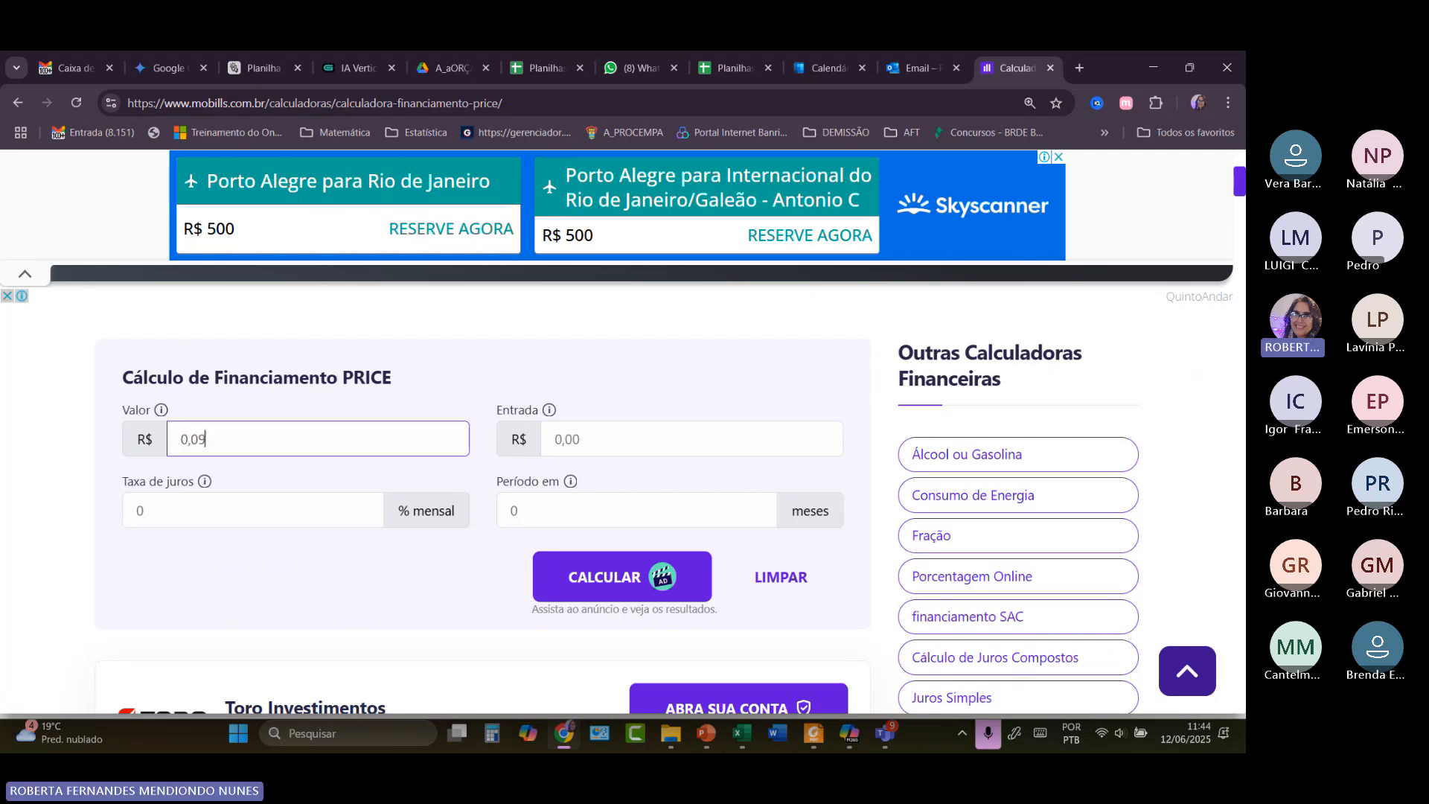
mouse_move(744, 736)
left_click(747, 640)
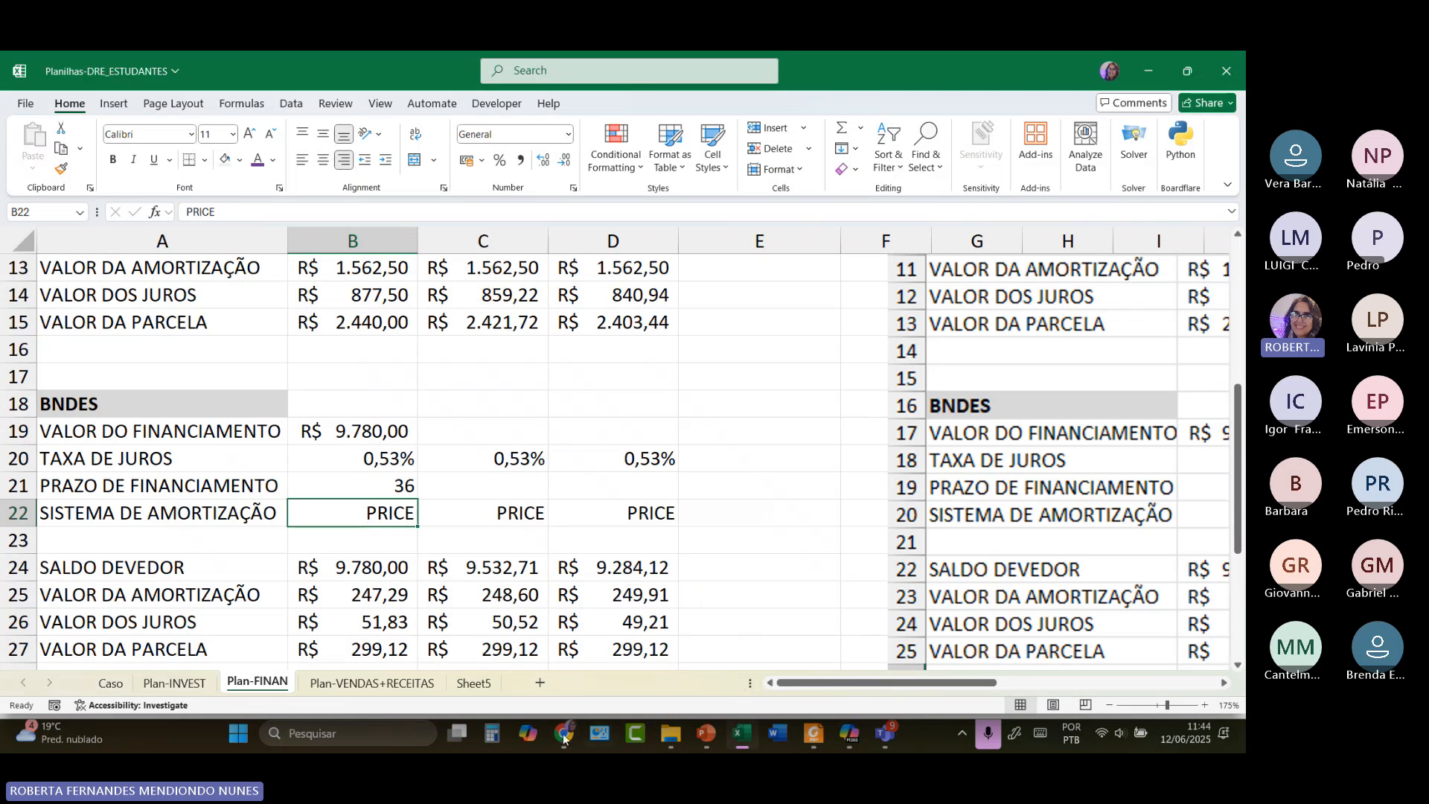
mouse_move(556, 733)
left_click(563, 643)
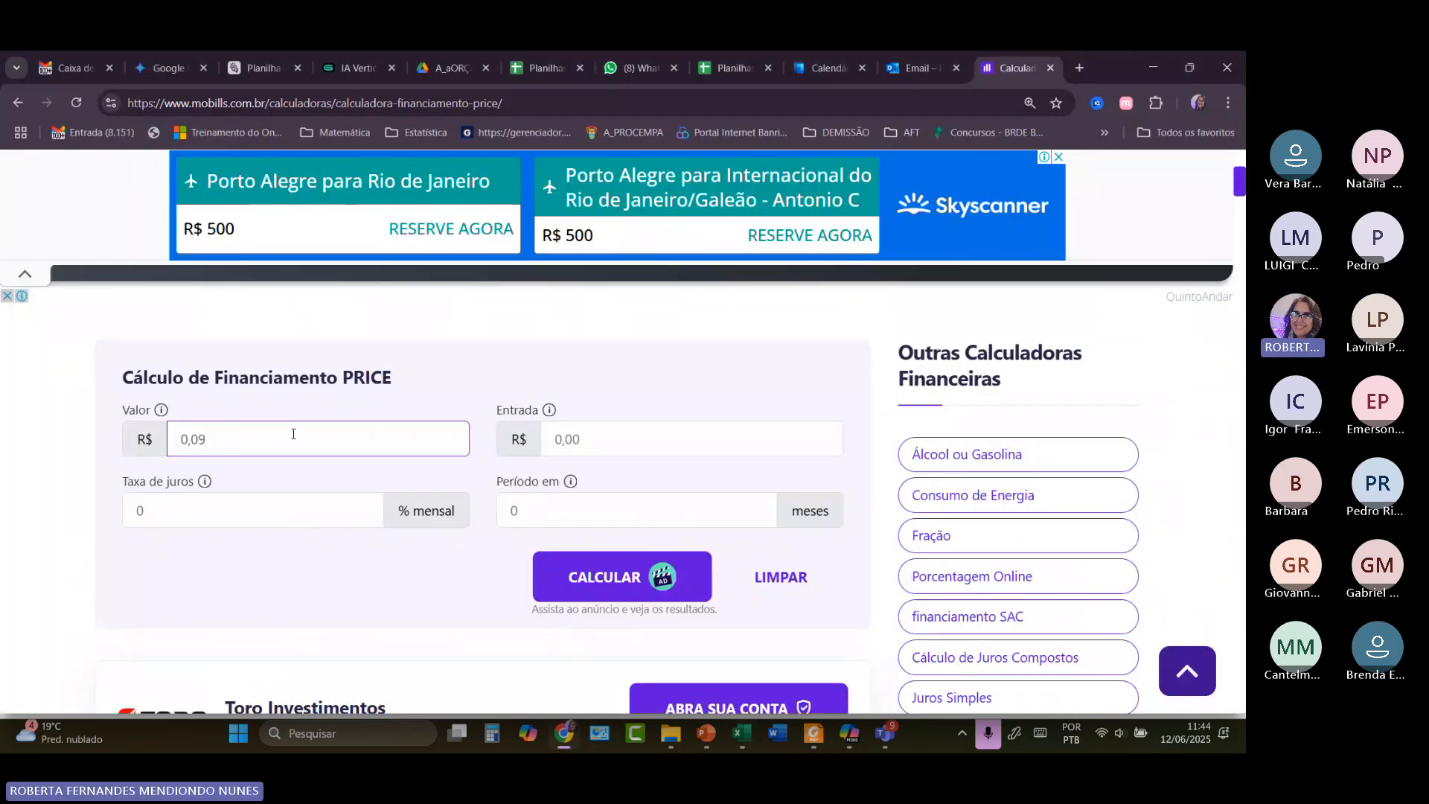
type("5780")
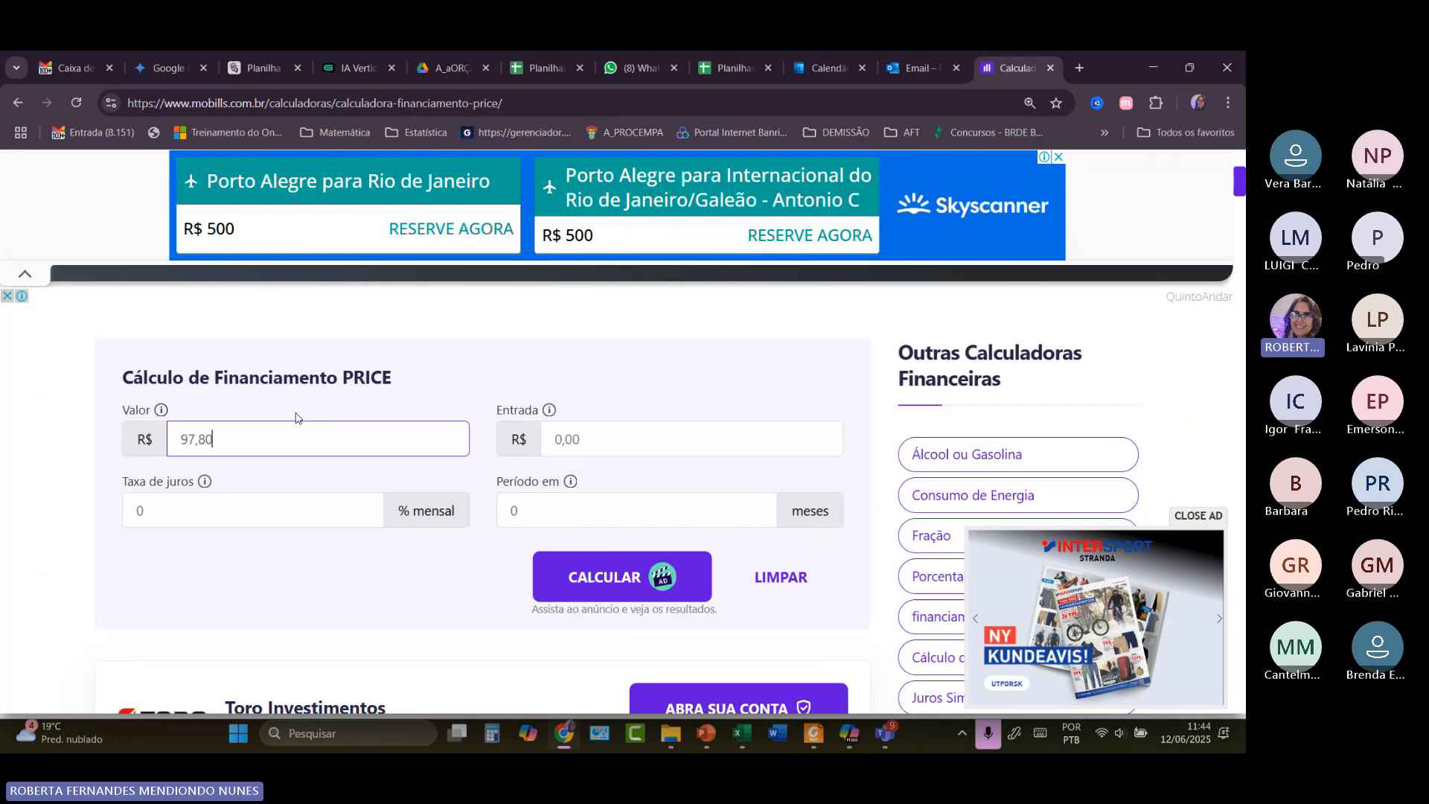
type("00")
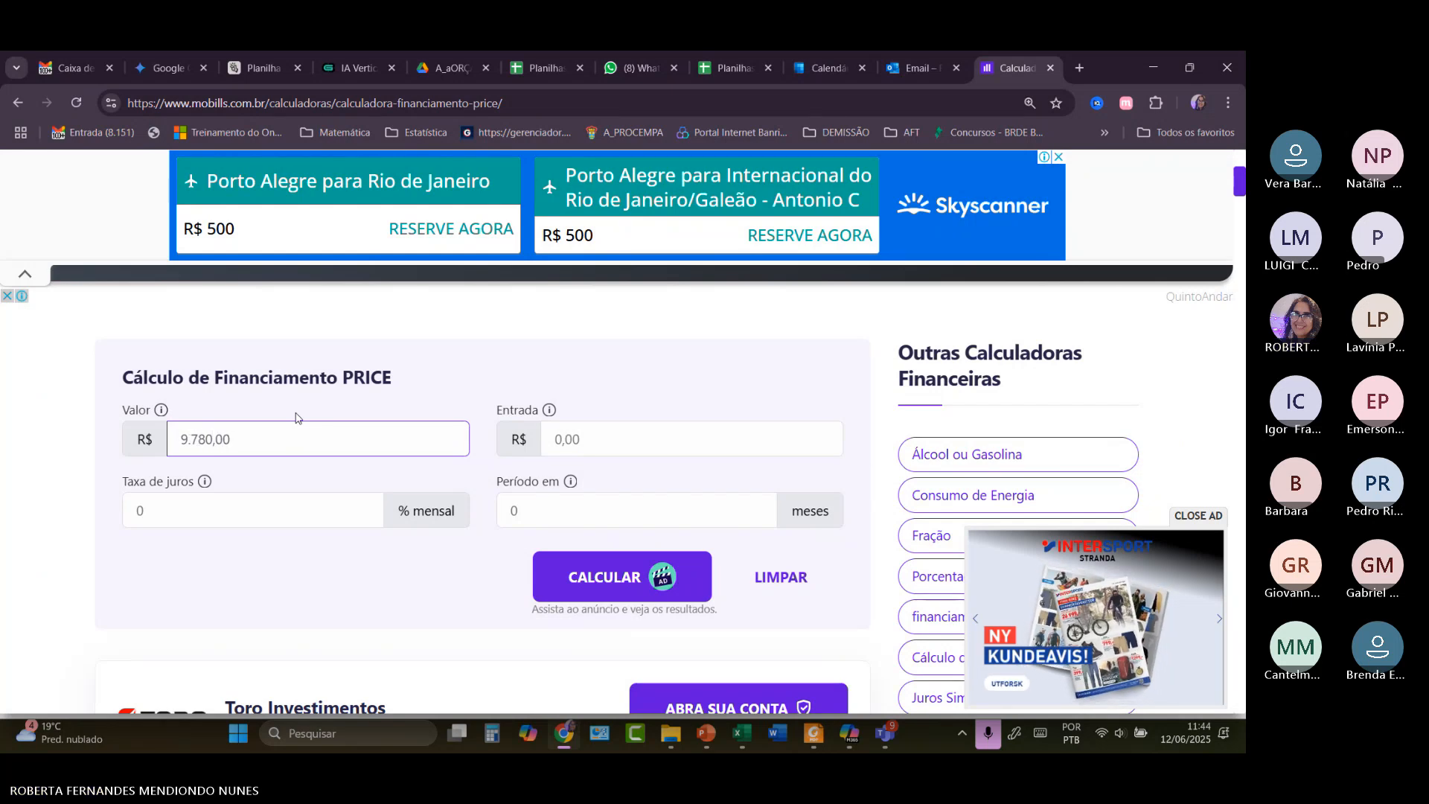
Set a 36-month period and 0,53% monthly interest, then calculate.
left_click(556, 504)
type("36")
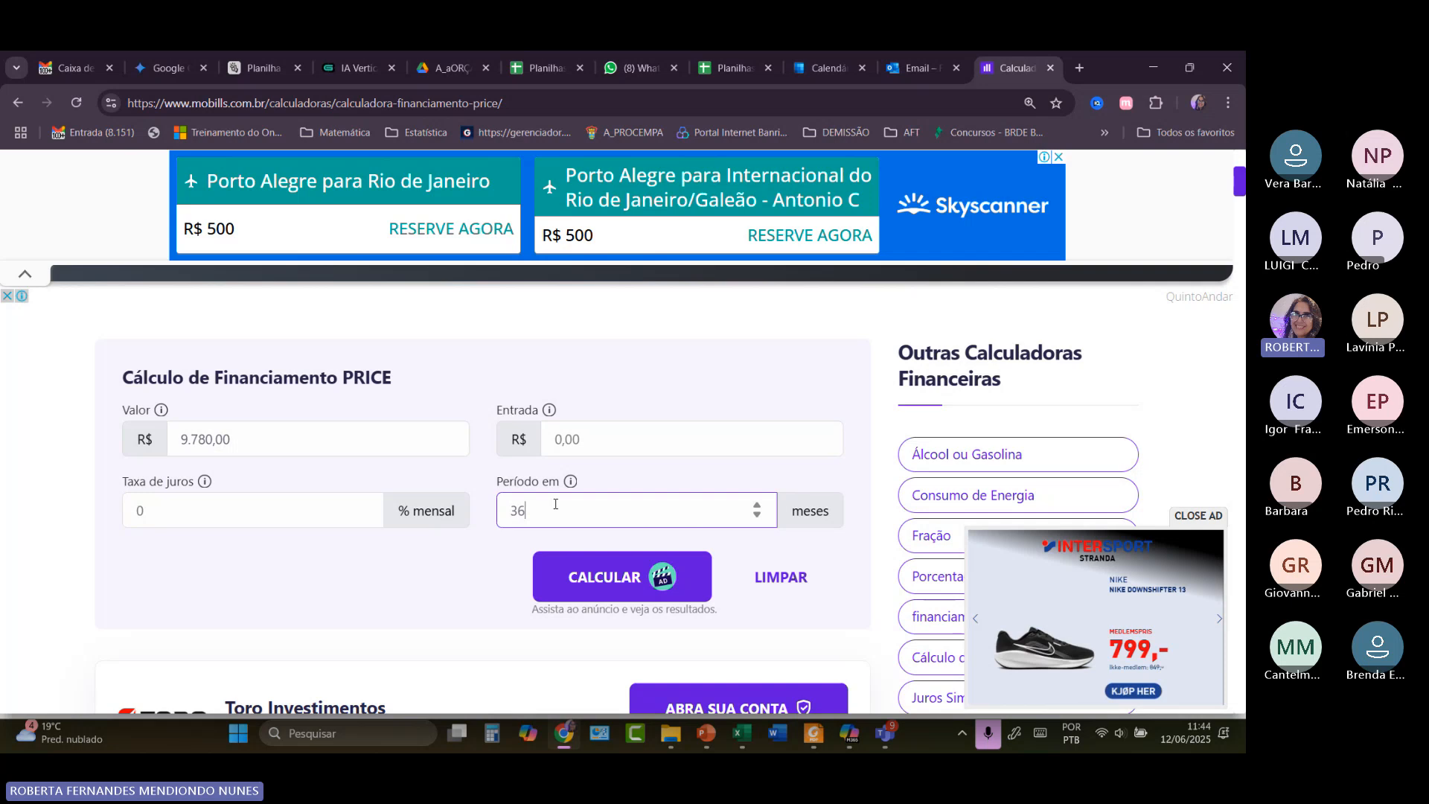
left_click(298, 508)
type("0,53")
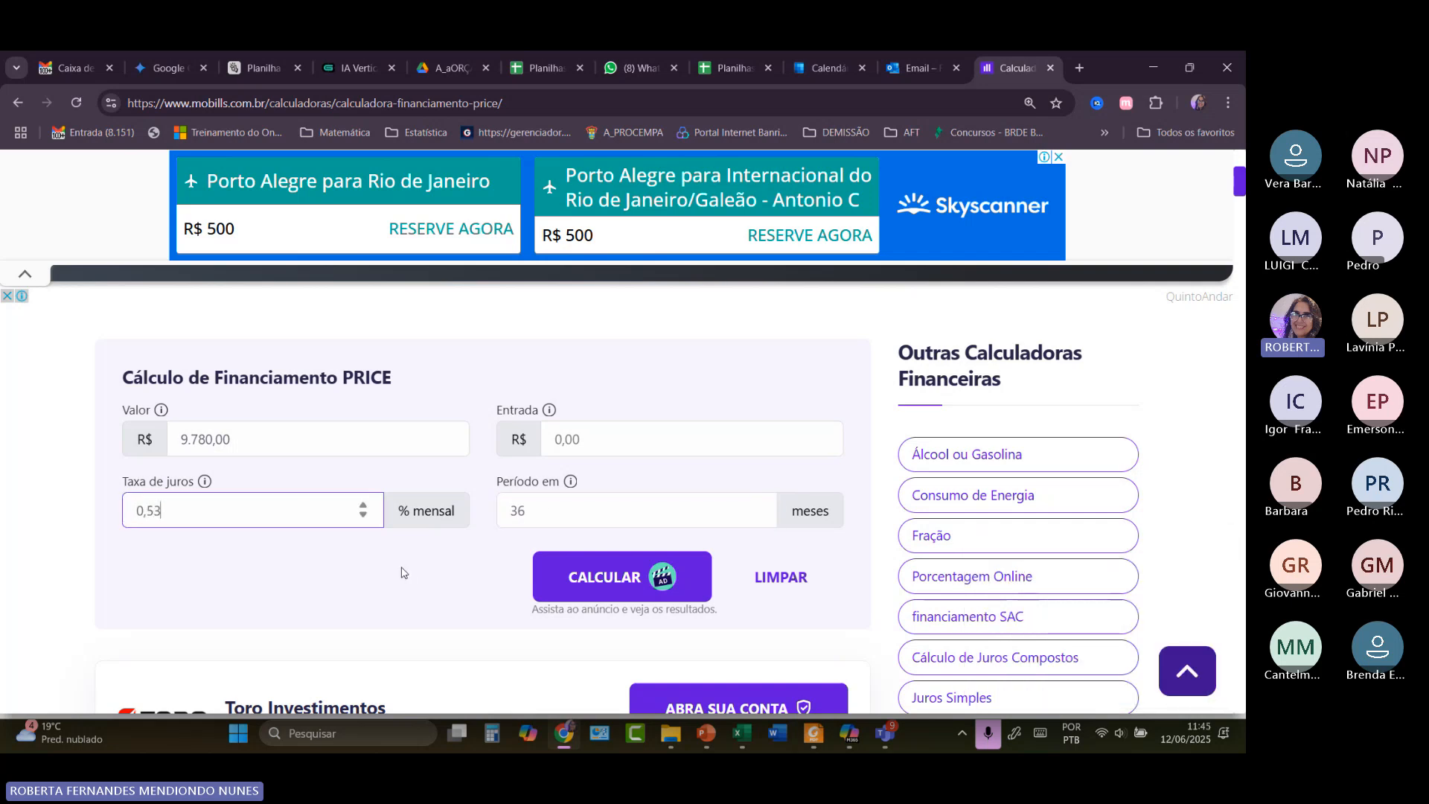
left_click(604, 582)
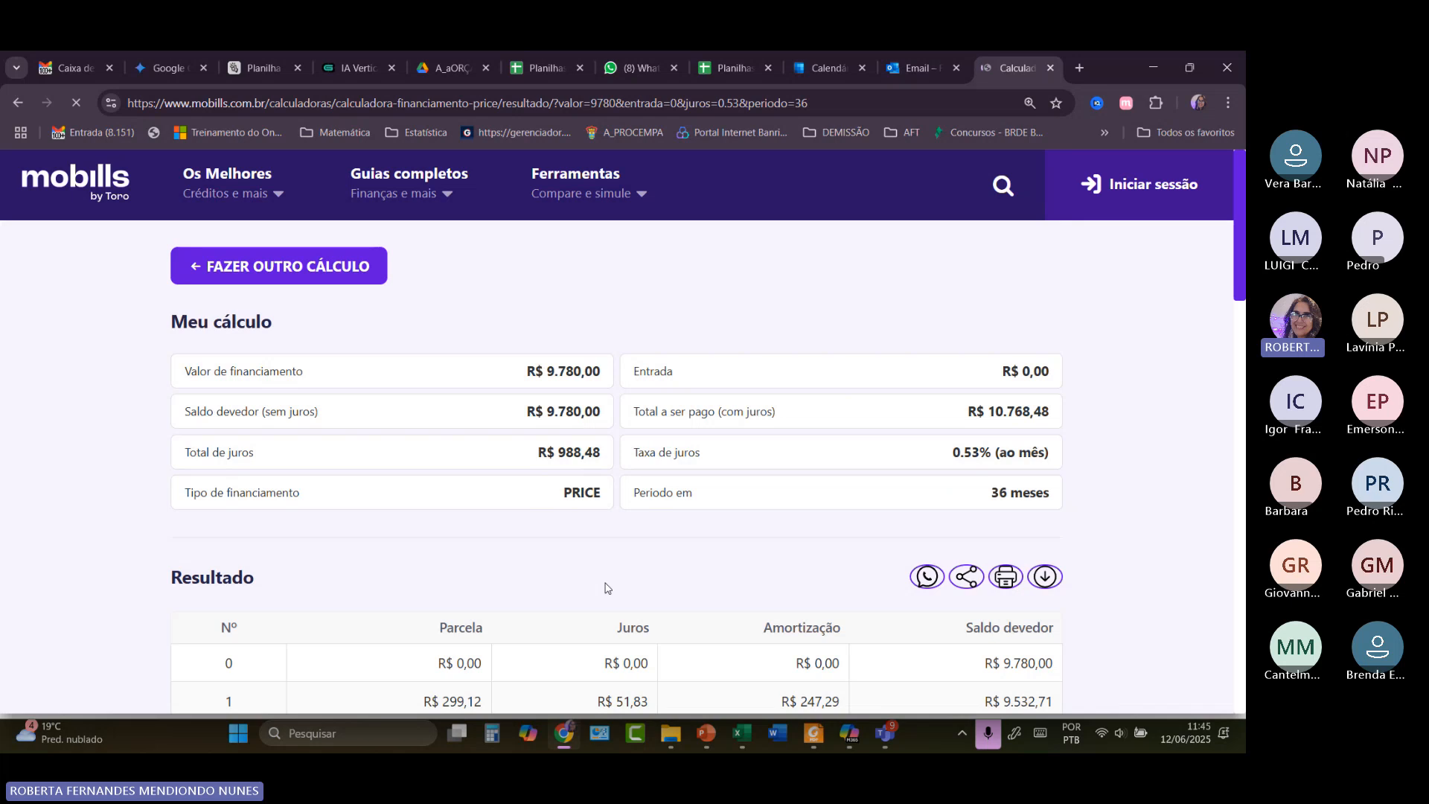
Expand the PRICE amortization table and scroll through its R$ 299,12 installments, interest and balances.
scroll(605, 586, "down", 4)
left_click(600, 533)
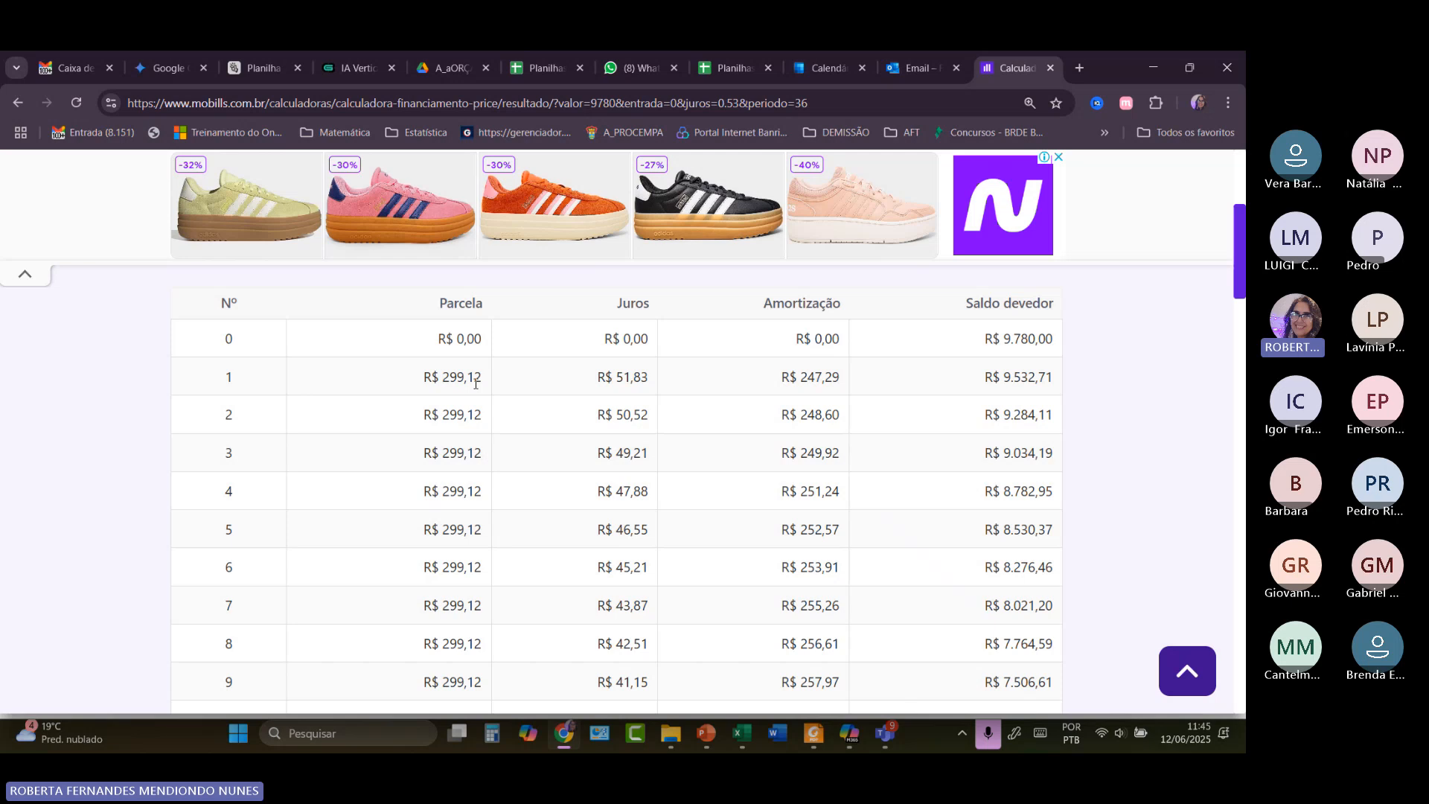
scroll(475, 384, "down", 4)
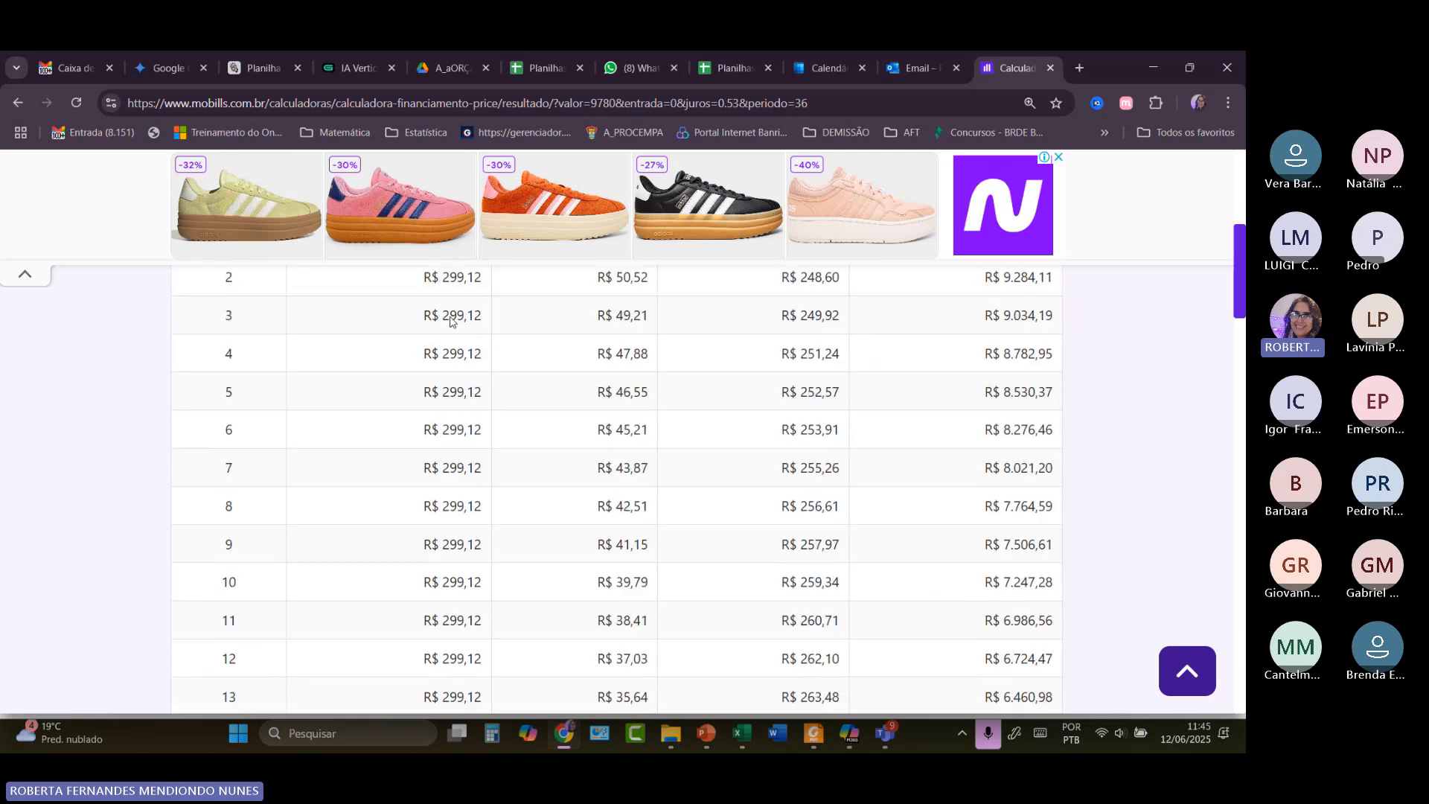
scroll(450, 321, "down", 6)
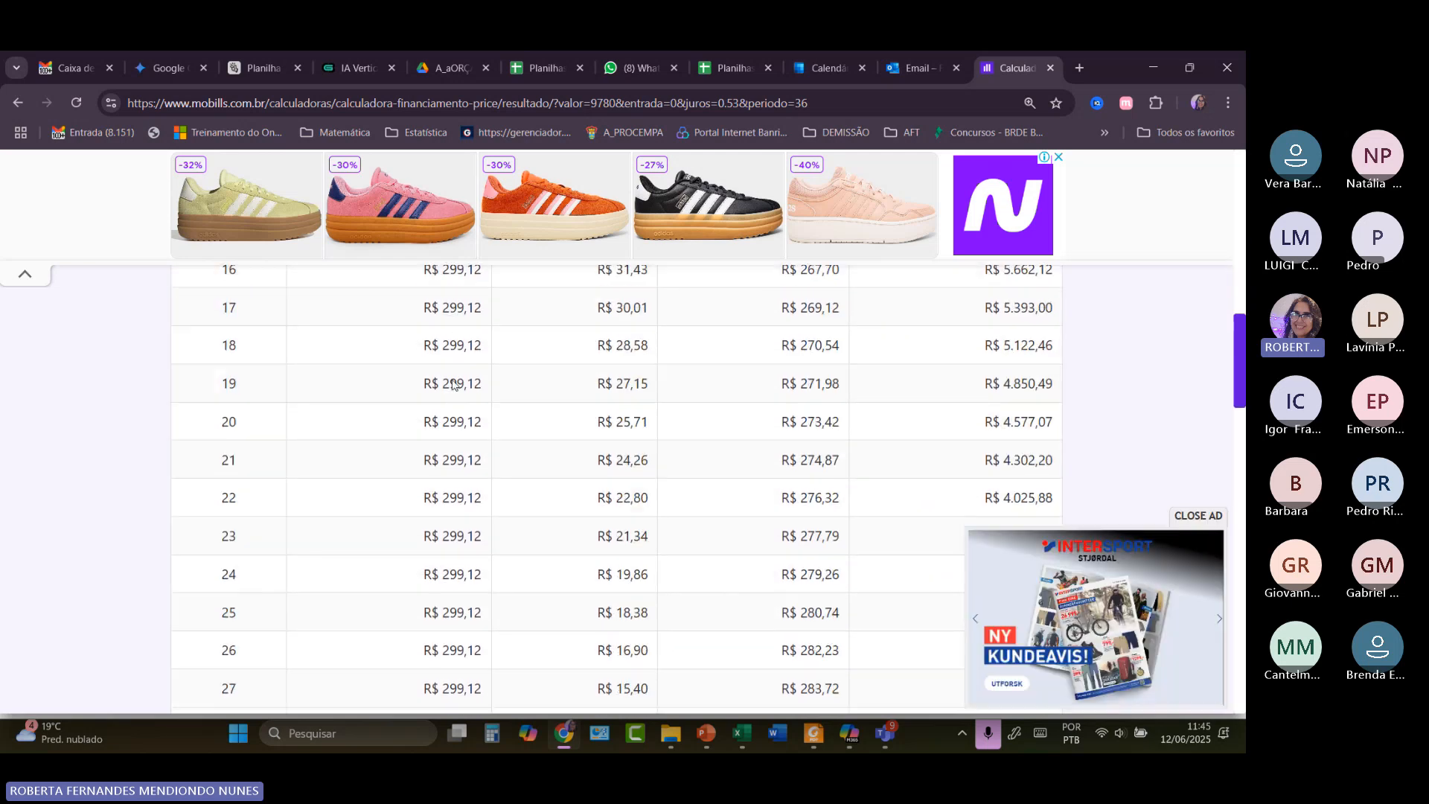
scroll(453, 380, "down", 7)
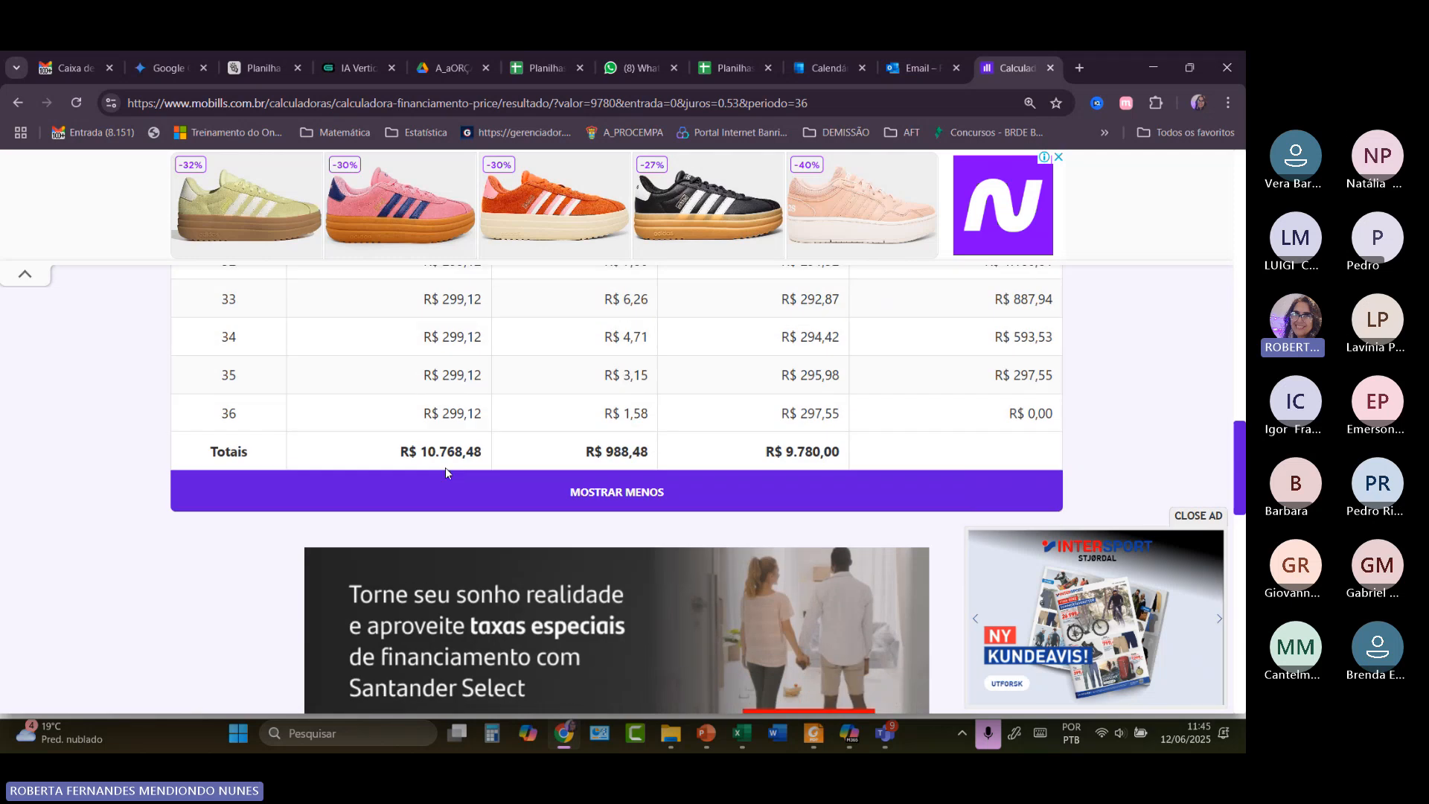
scroll(457, 387, "up", 10)
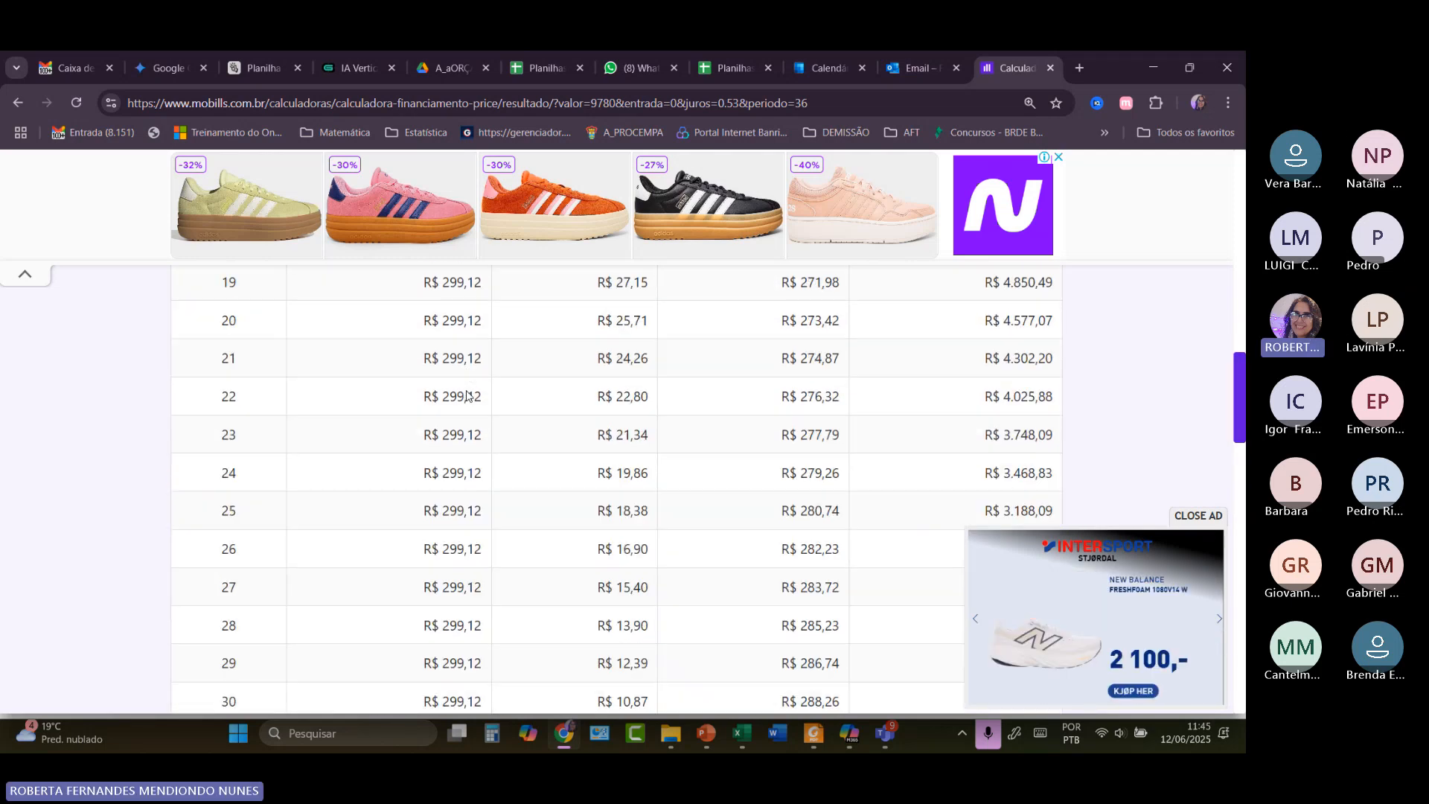
scroll(467, 396, "up", 10)
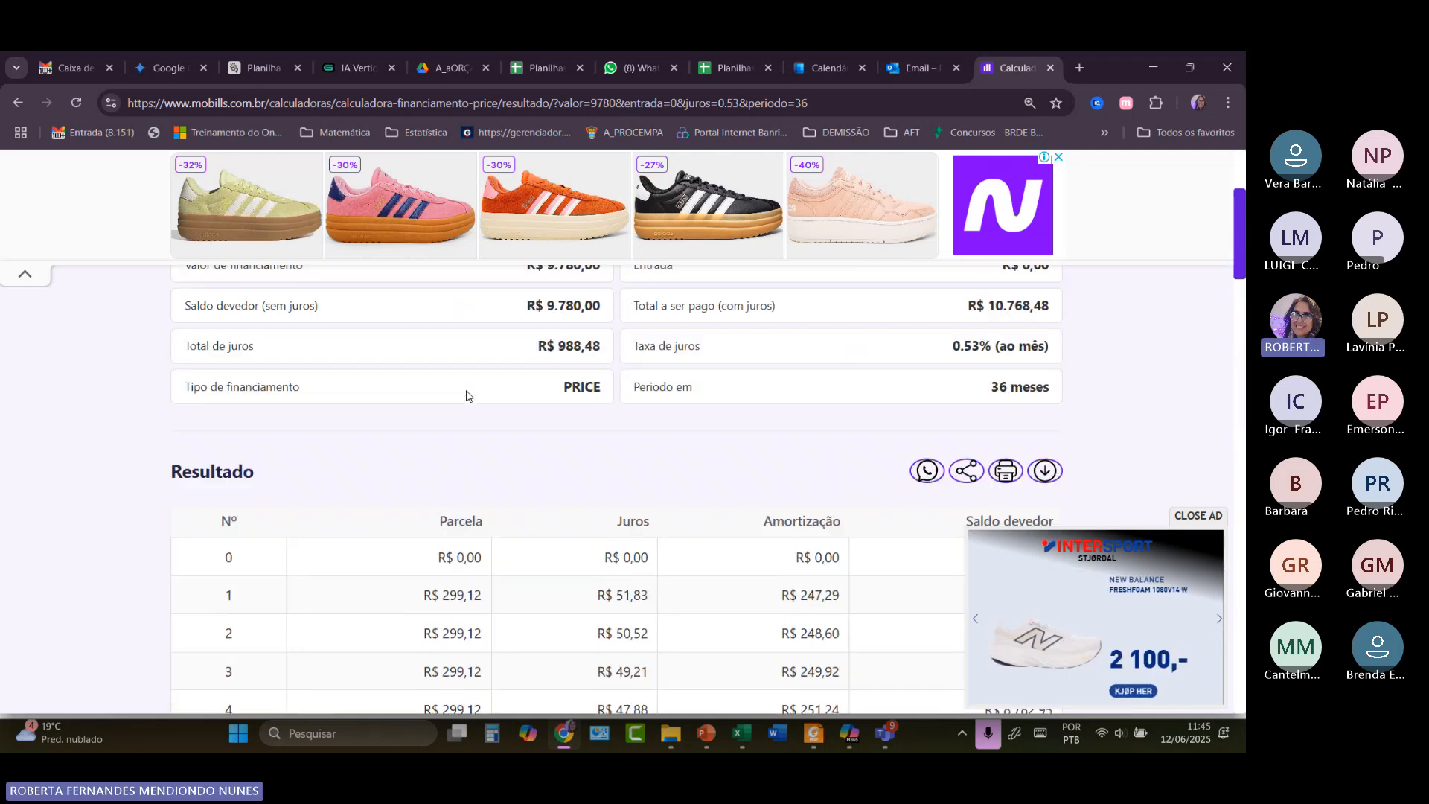
scroll(467, 395, "down", 3)
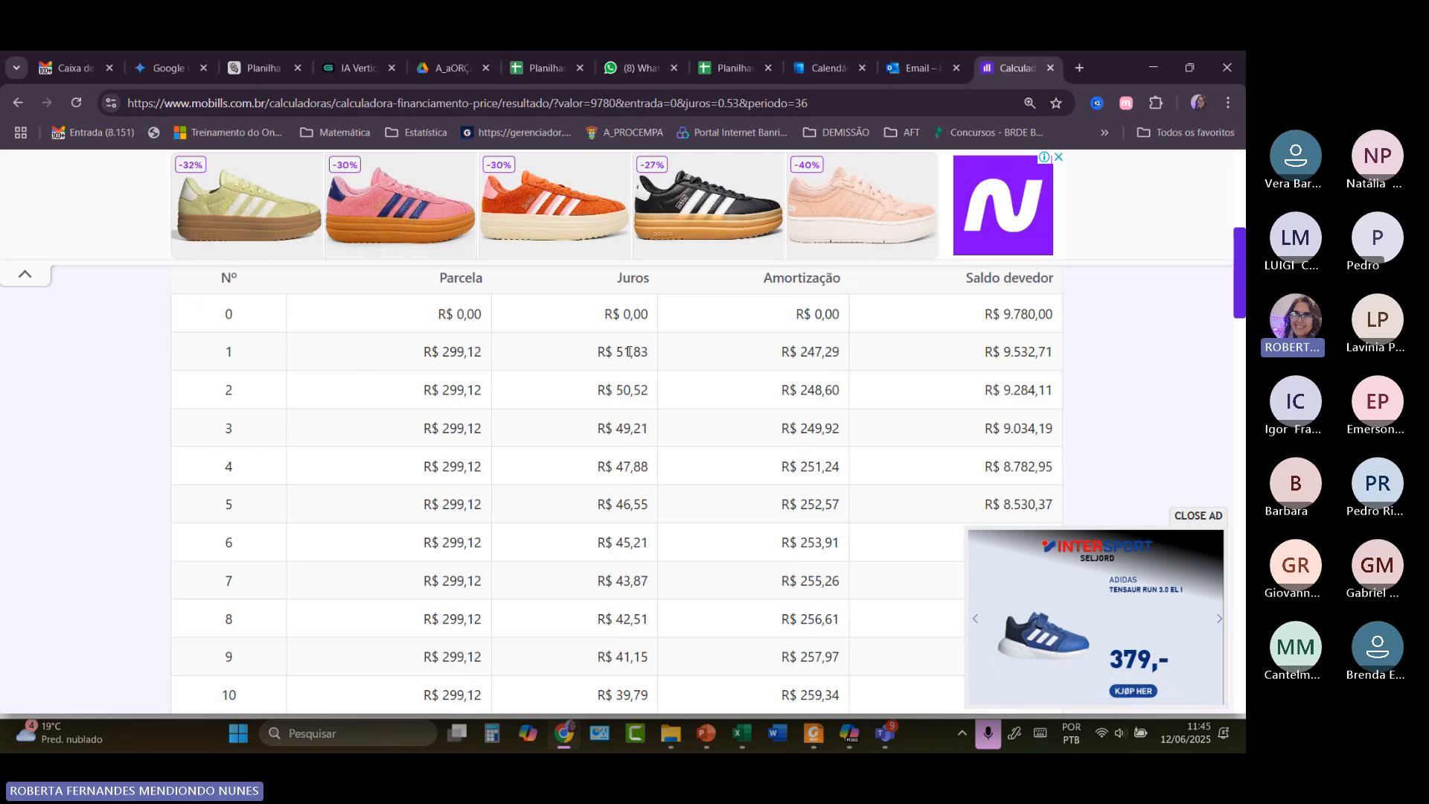
scroll(728, 640, "down", 2)
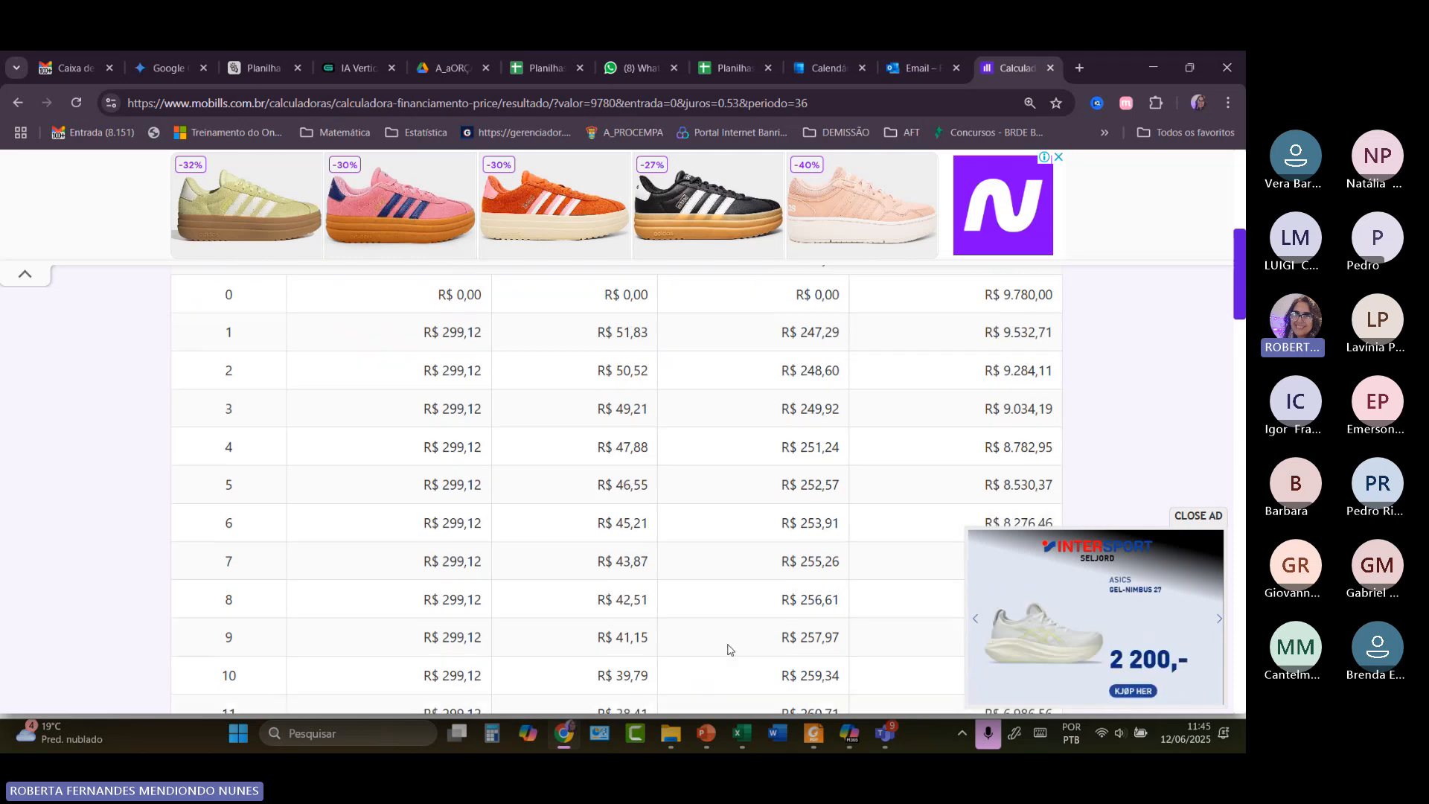
scroll(727, 630, "down", 10)
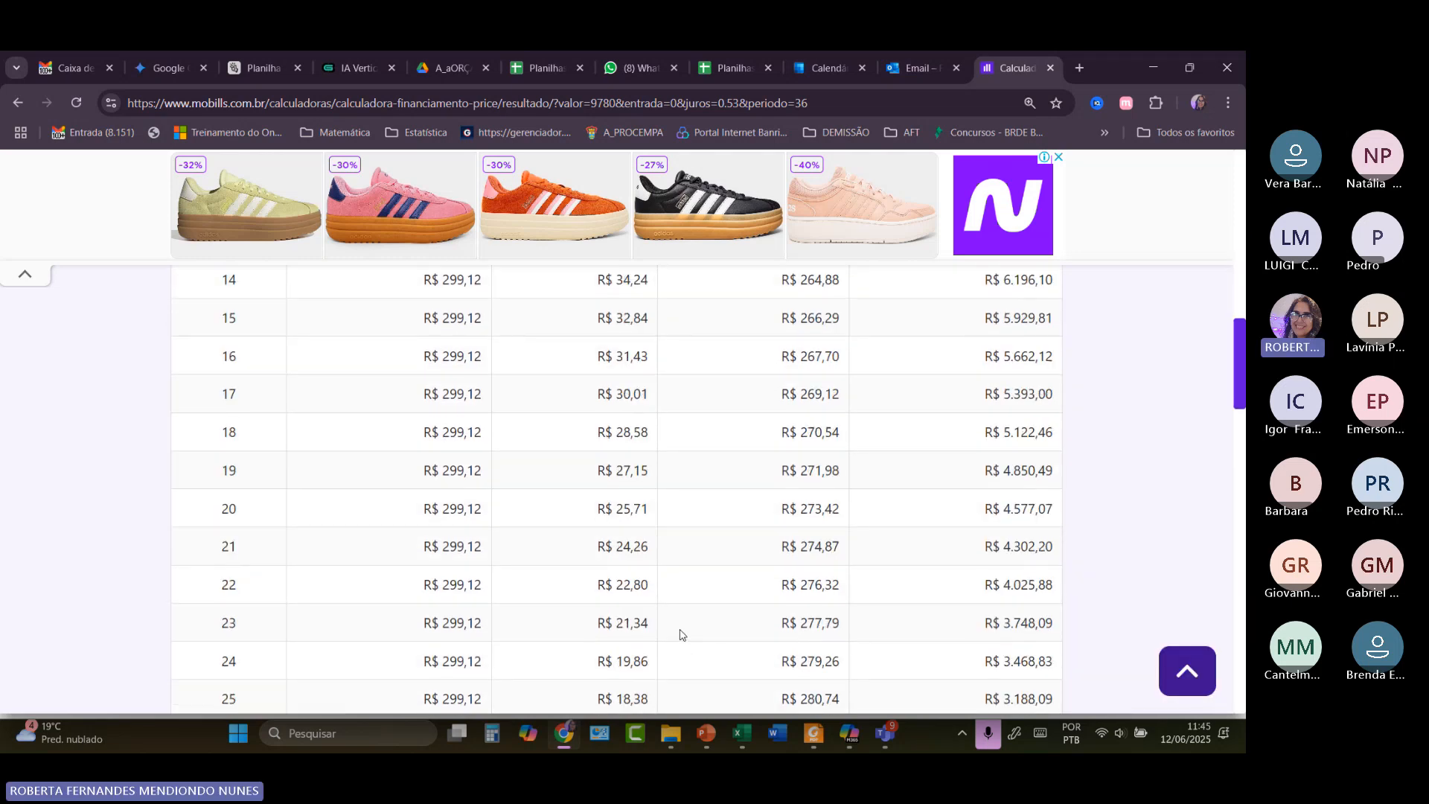
scroll(680, 634, "down", 3)
scroll(709, 444, "up", 10)
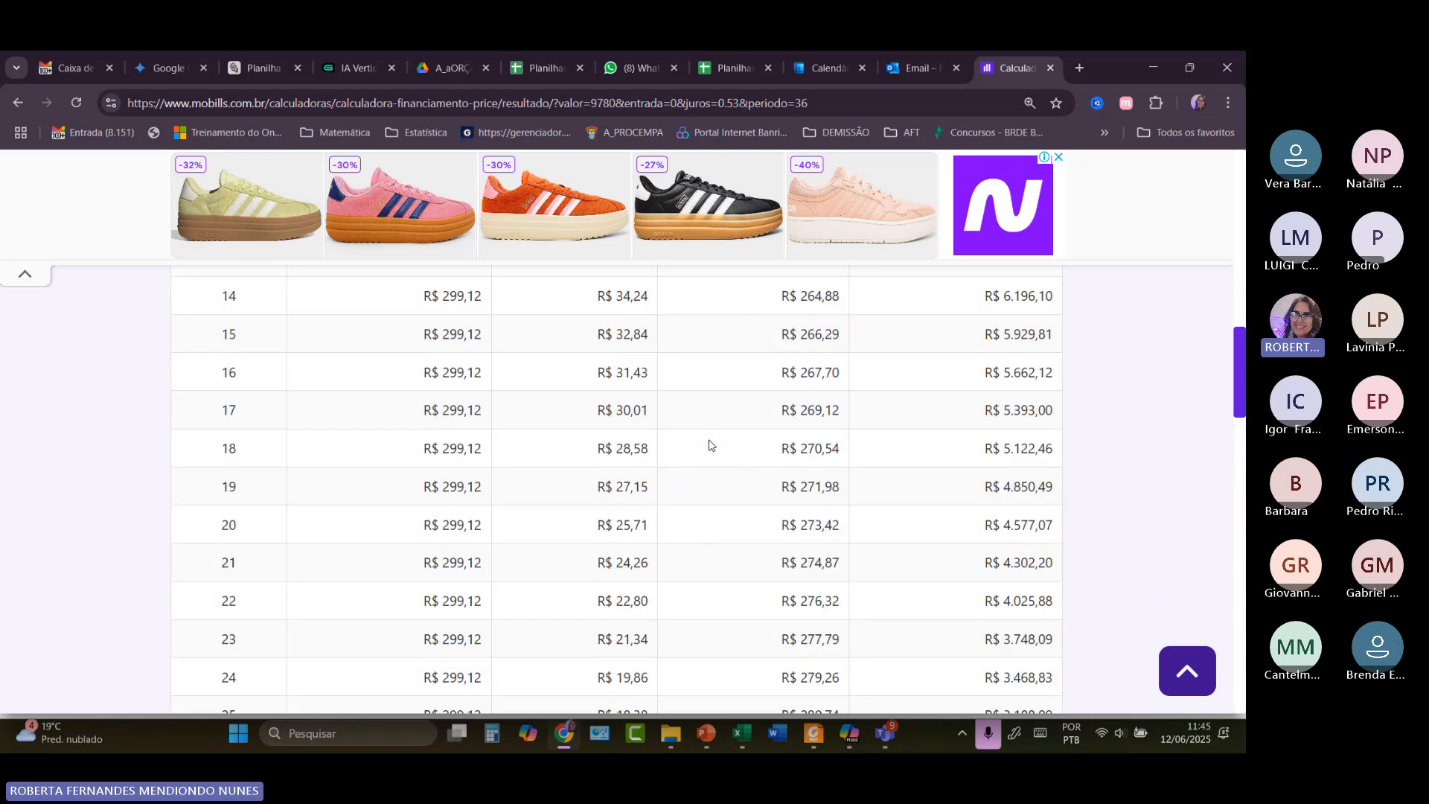
scroll(710, 445, "up", 10)
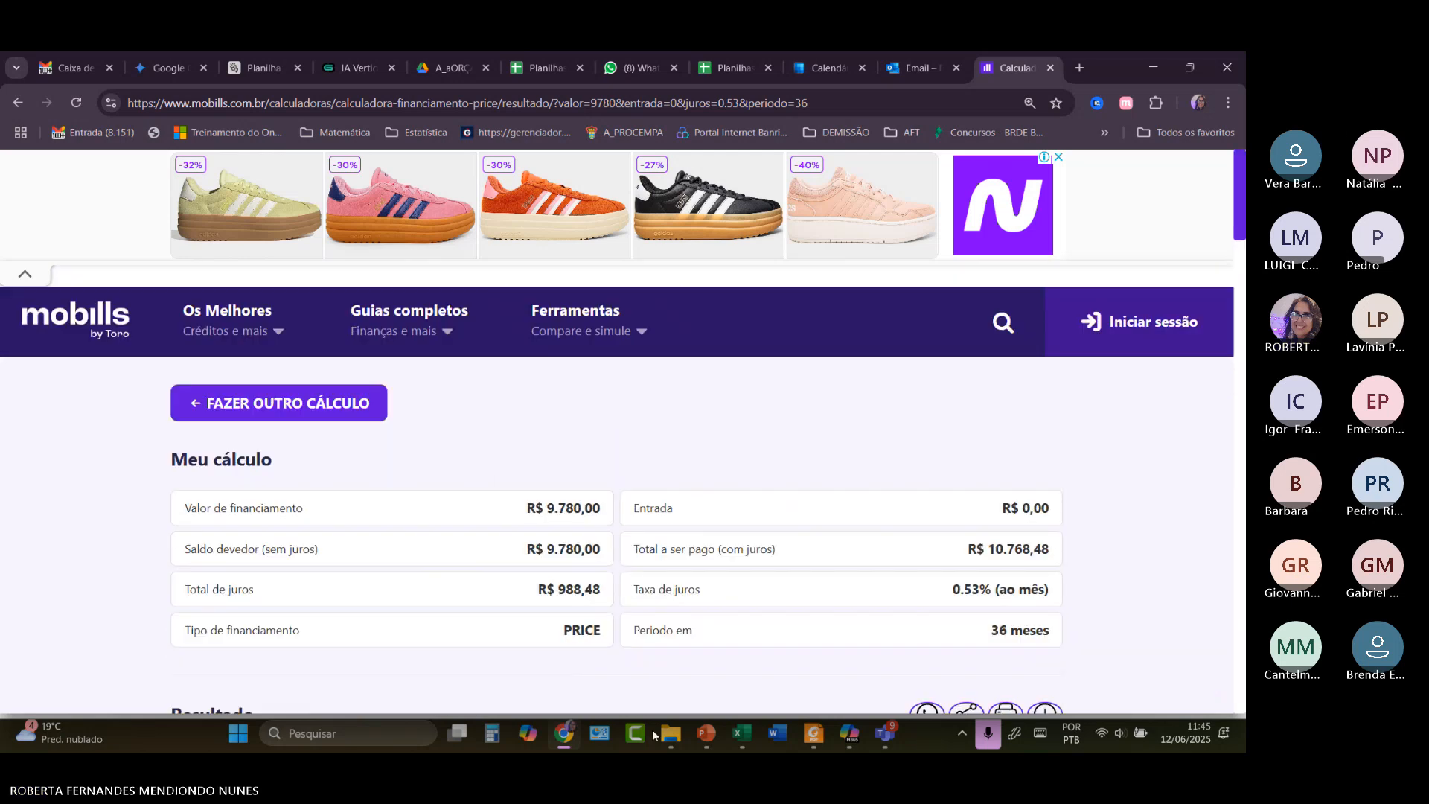
Back in Plan-FINAN, inspect B30's =B12+B24 formula totalling R$ 84.780,00 saldo devedor.
mouse_move(747, 740)
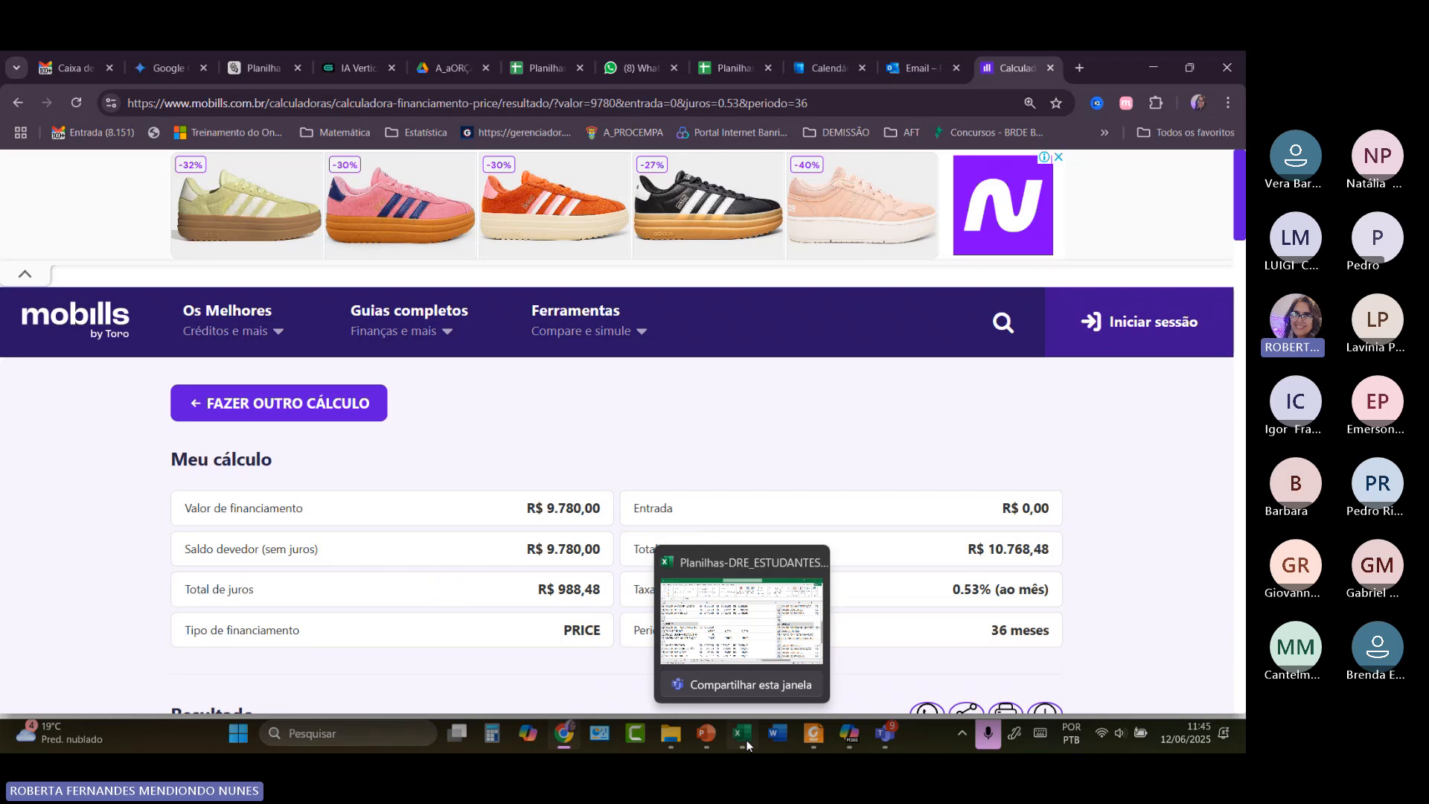
left_click(748, 641)
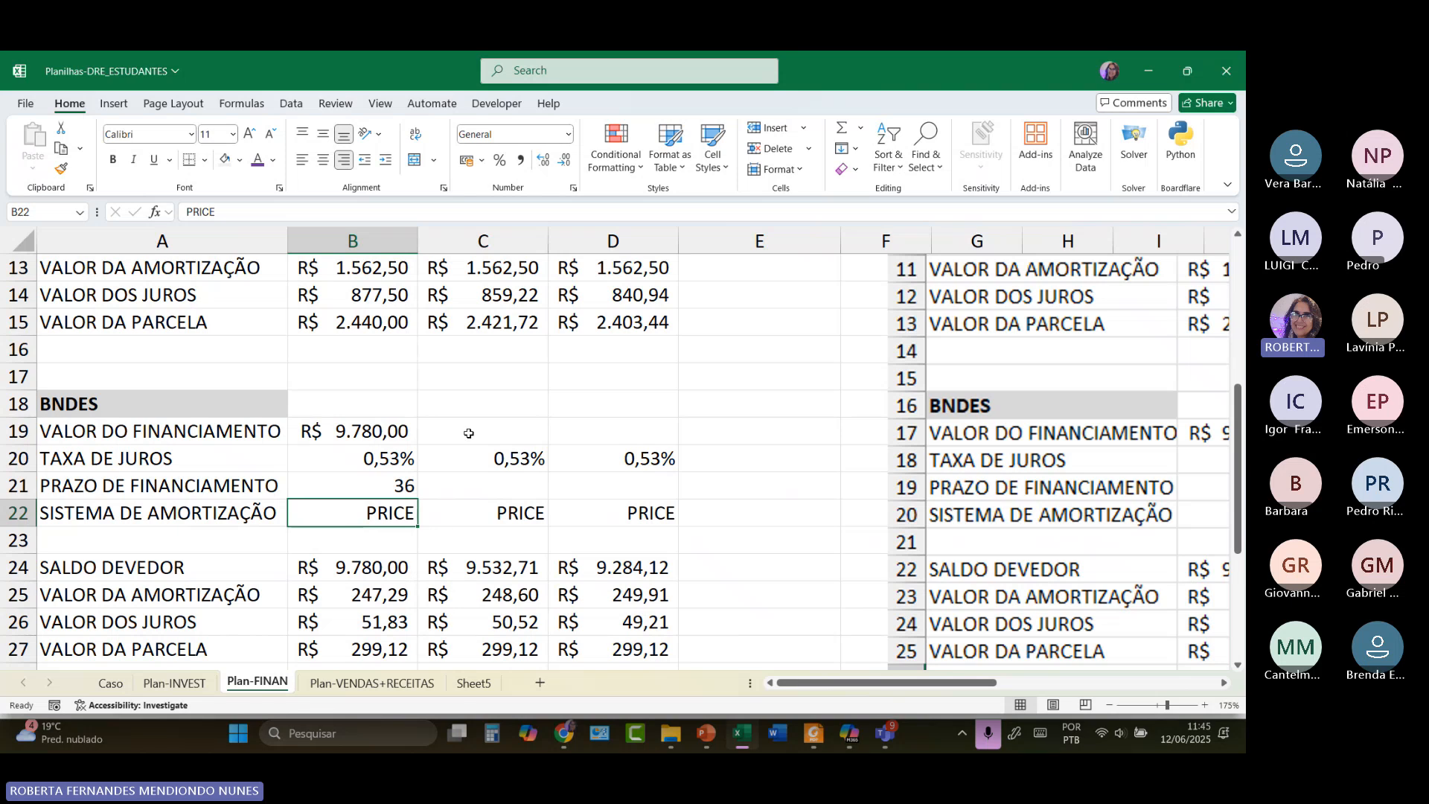
scroll(468, 433, "up", 4)
scroll(402, 429, "down", 1)
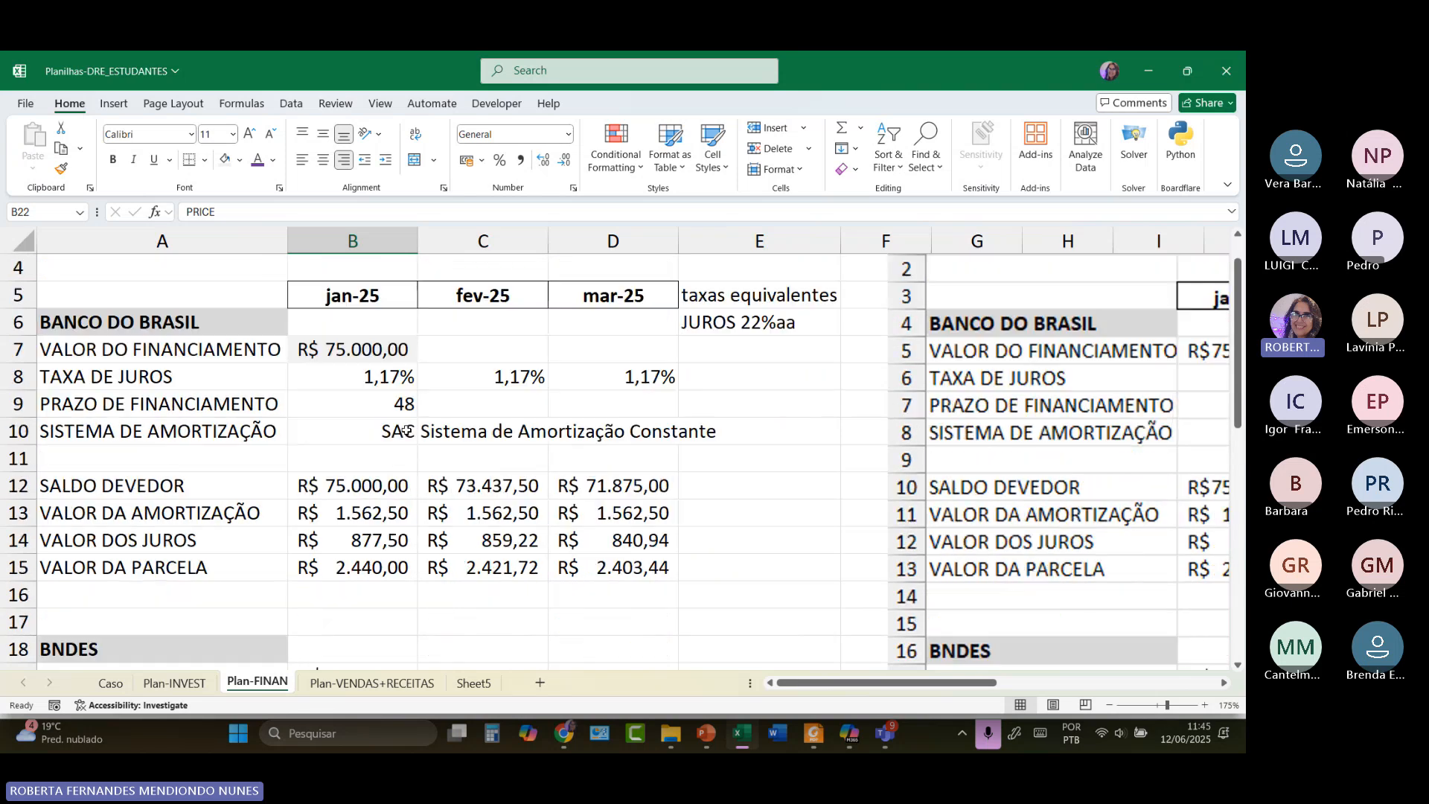
scroll(406, 431, "down", 5)
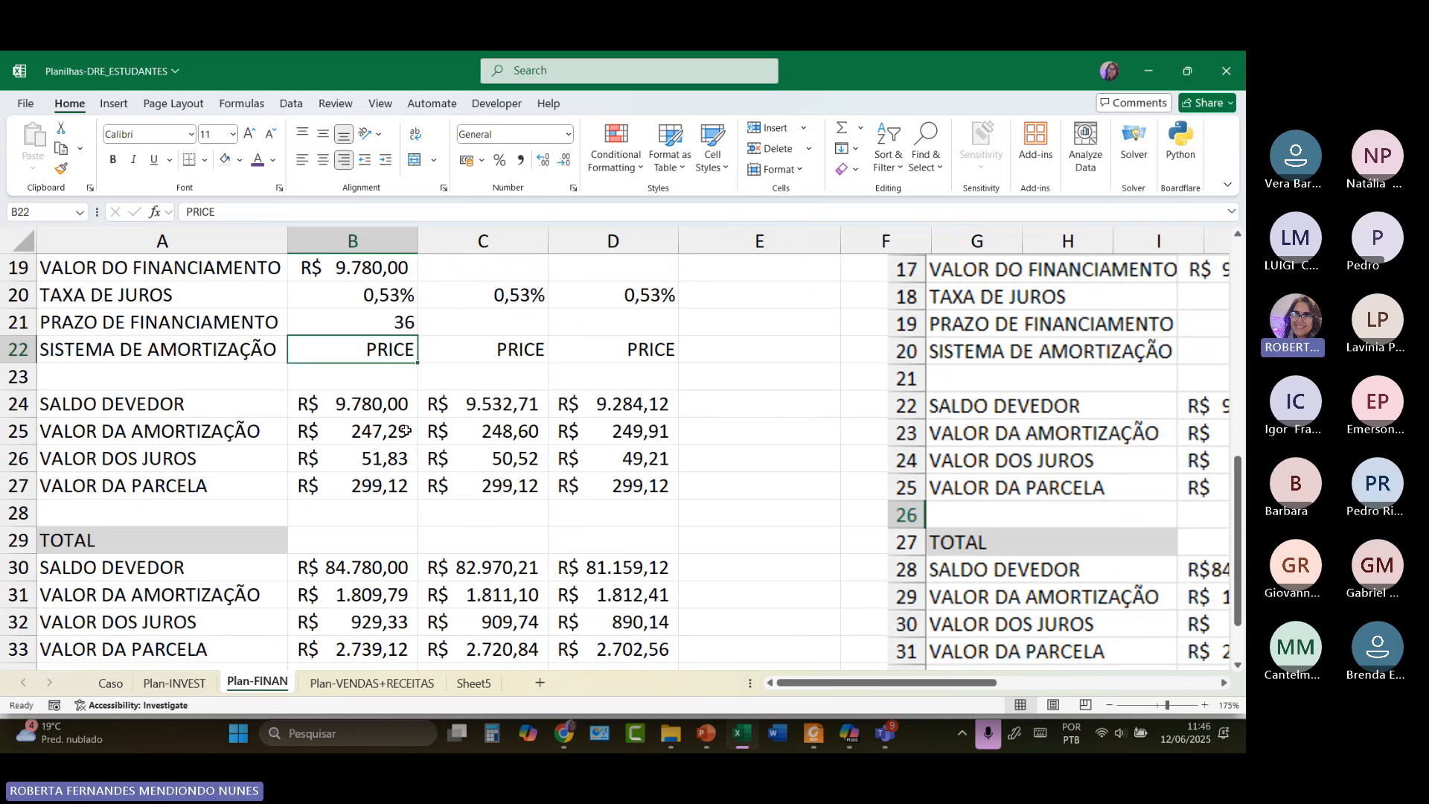
scroll(405, 430, "down", 1)
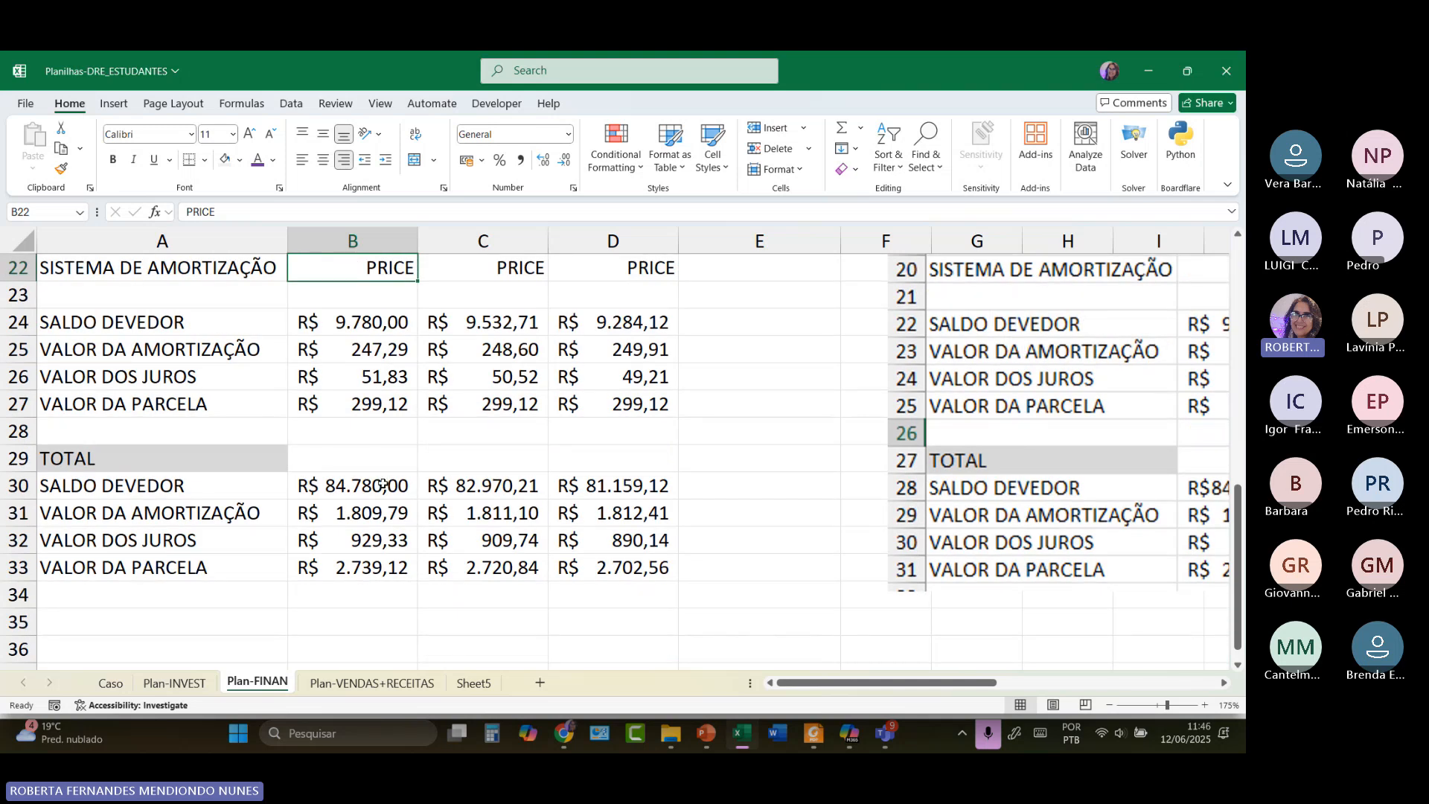
double_click(358, 487)
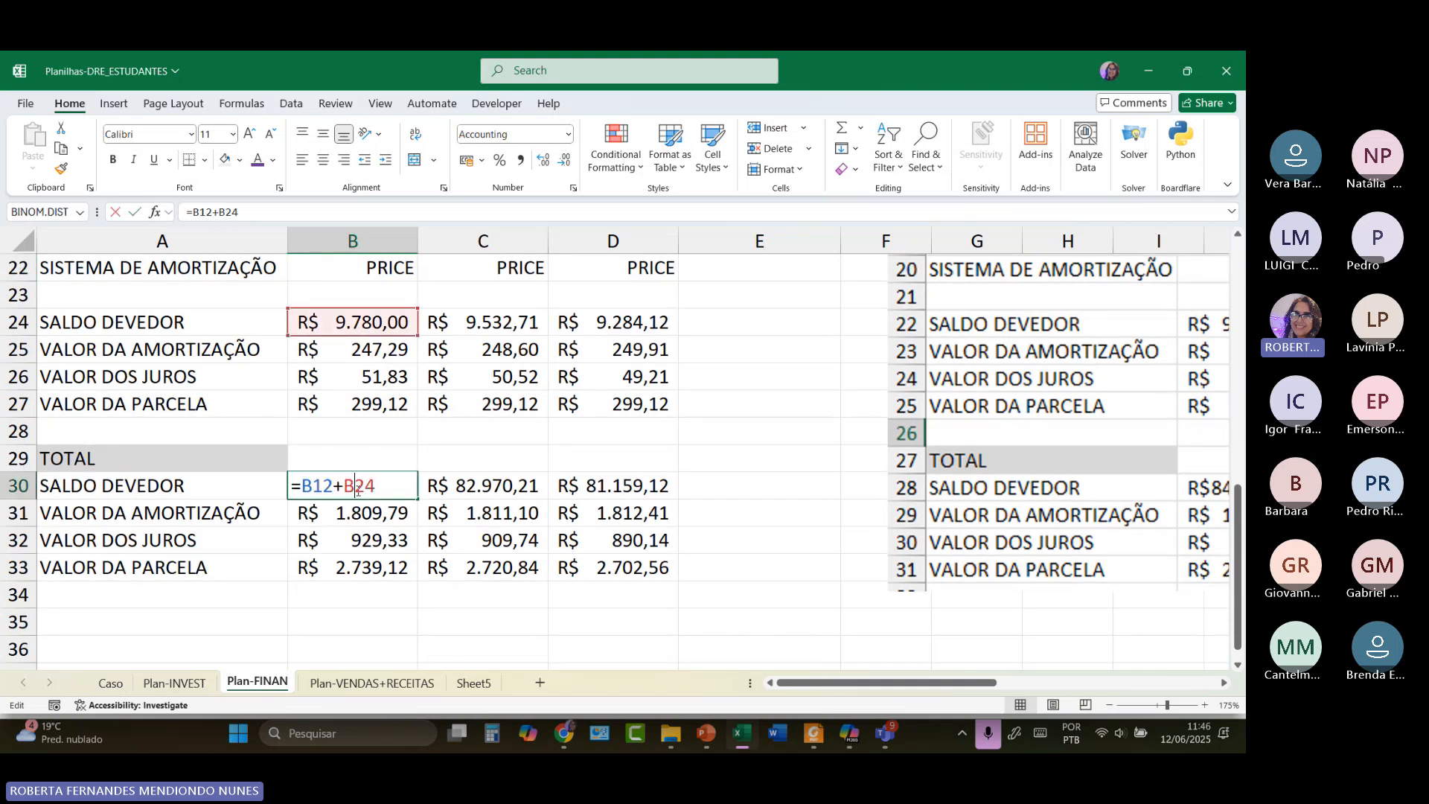
scroll(472, 326, "up", 5)
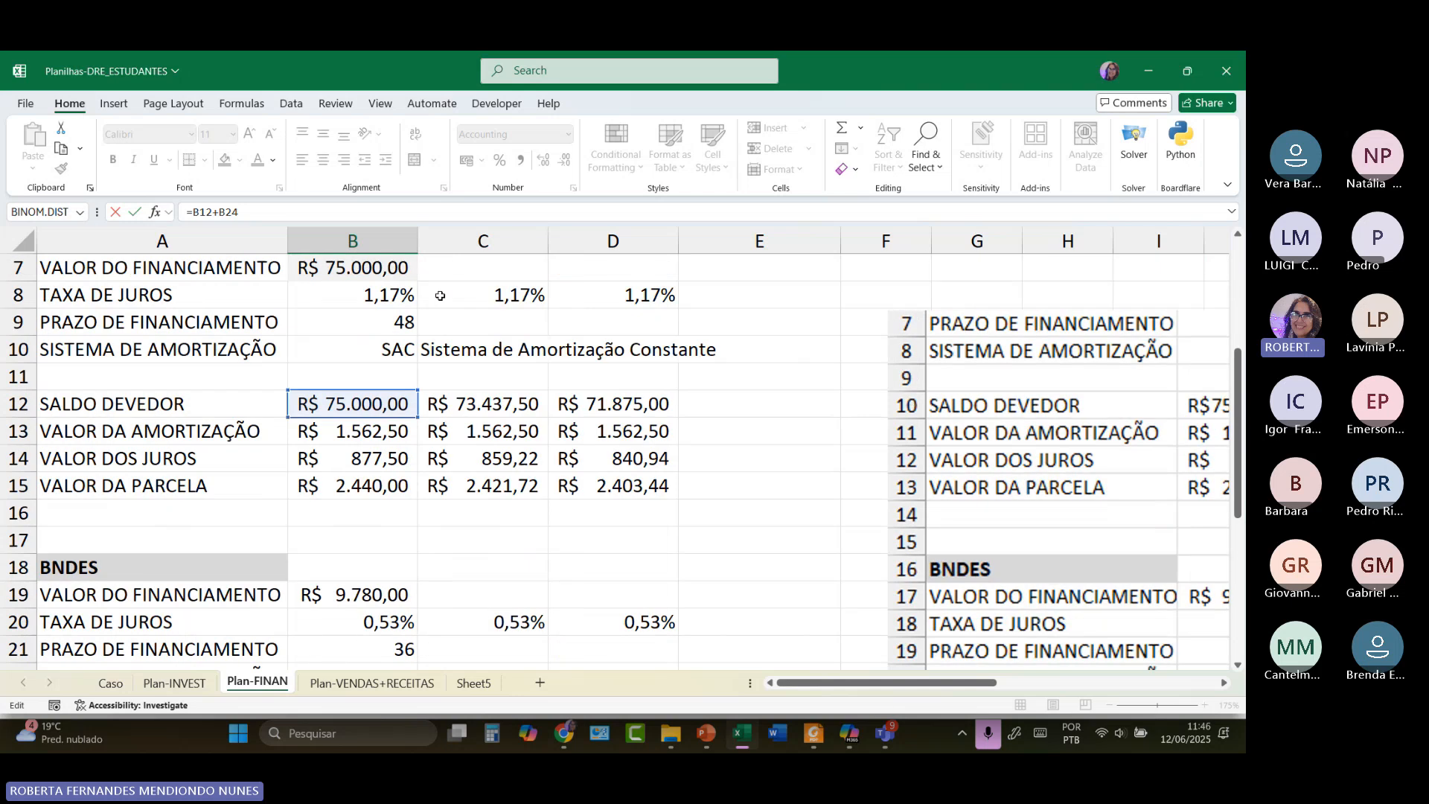
scroll(440, 296, "up", 1)
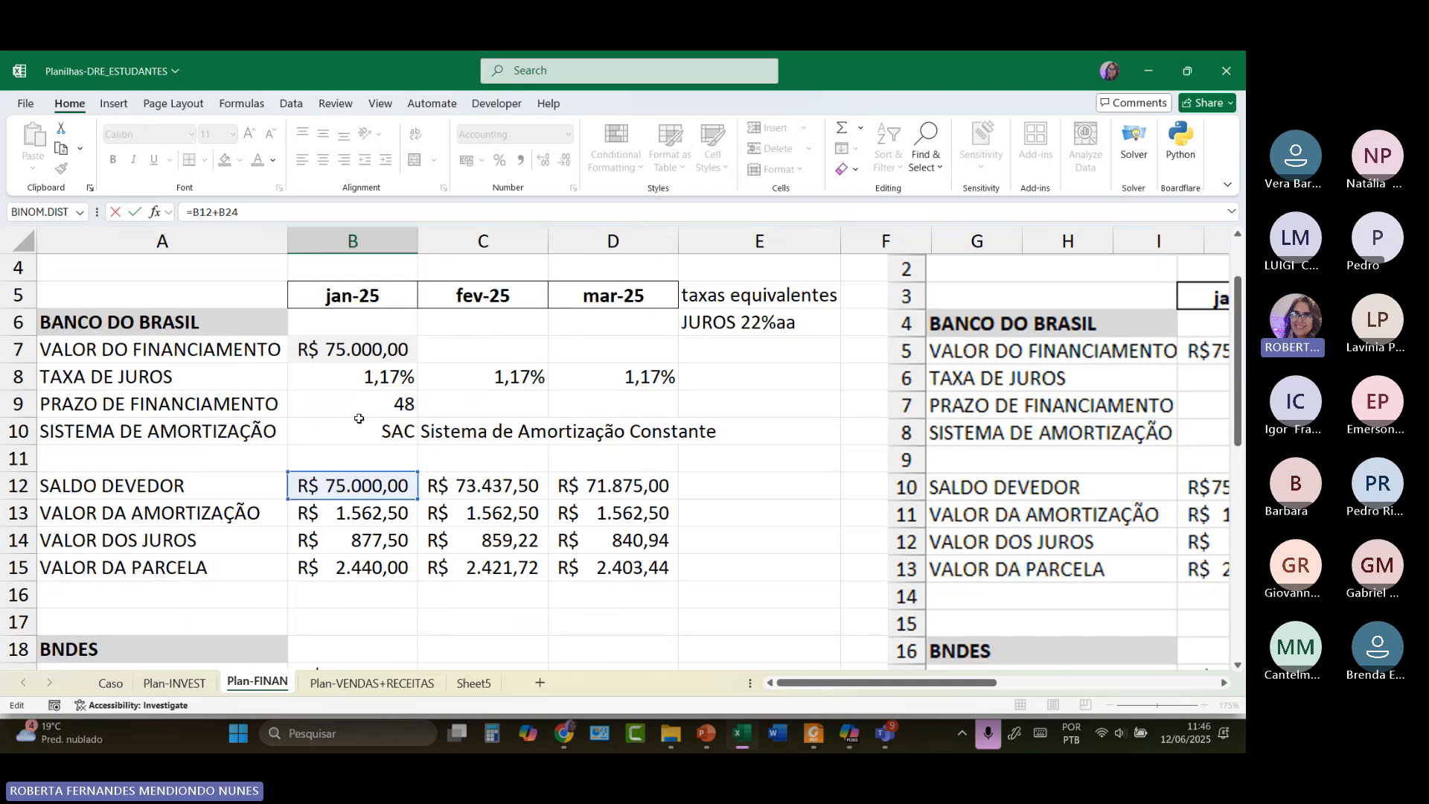
scroll(372, 440, "down", 4)
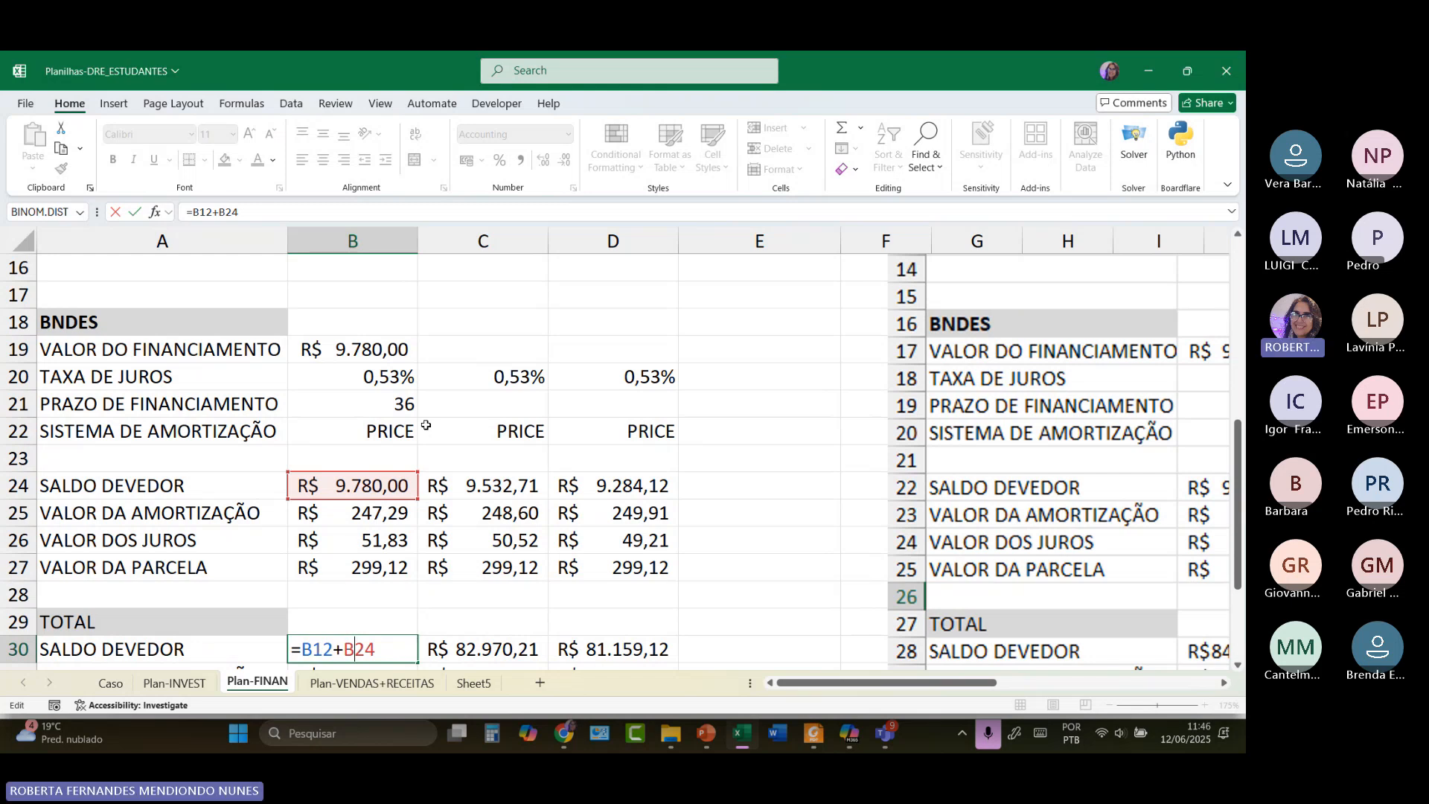
scroll(426, 424, "down", 3)
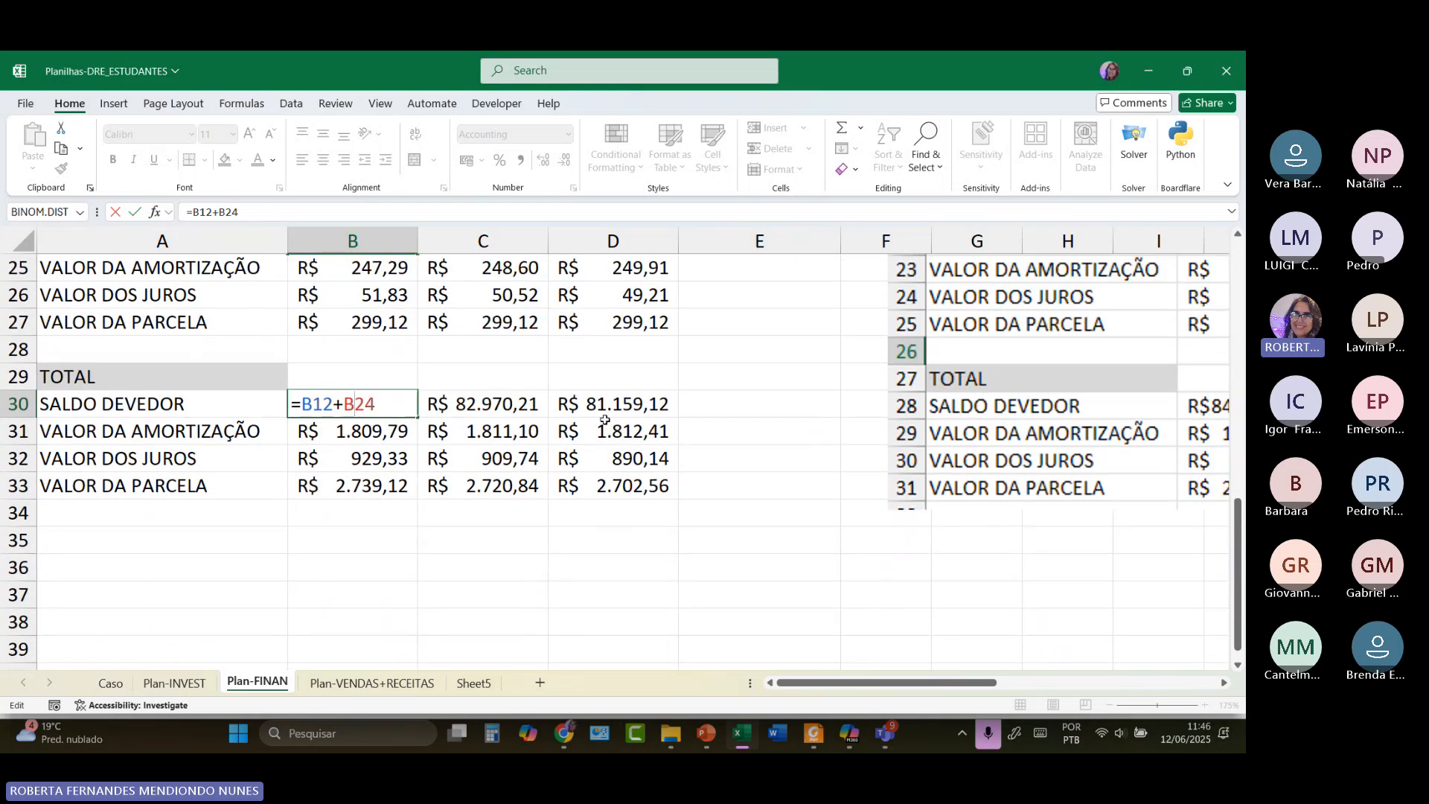
Review B30's =B12+B24 formula against the Banco do Brasil and BNDES balances above.
left_click(273, 513)
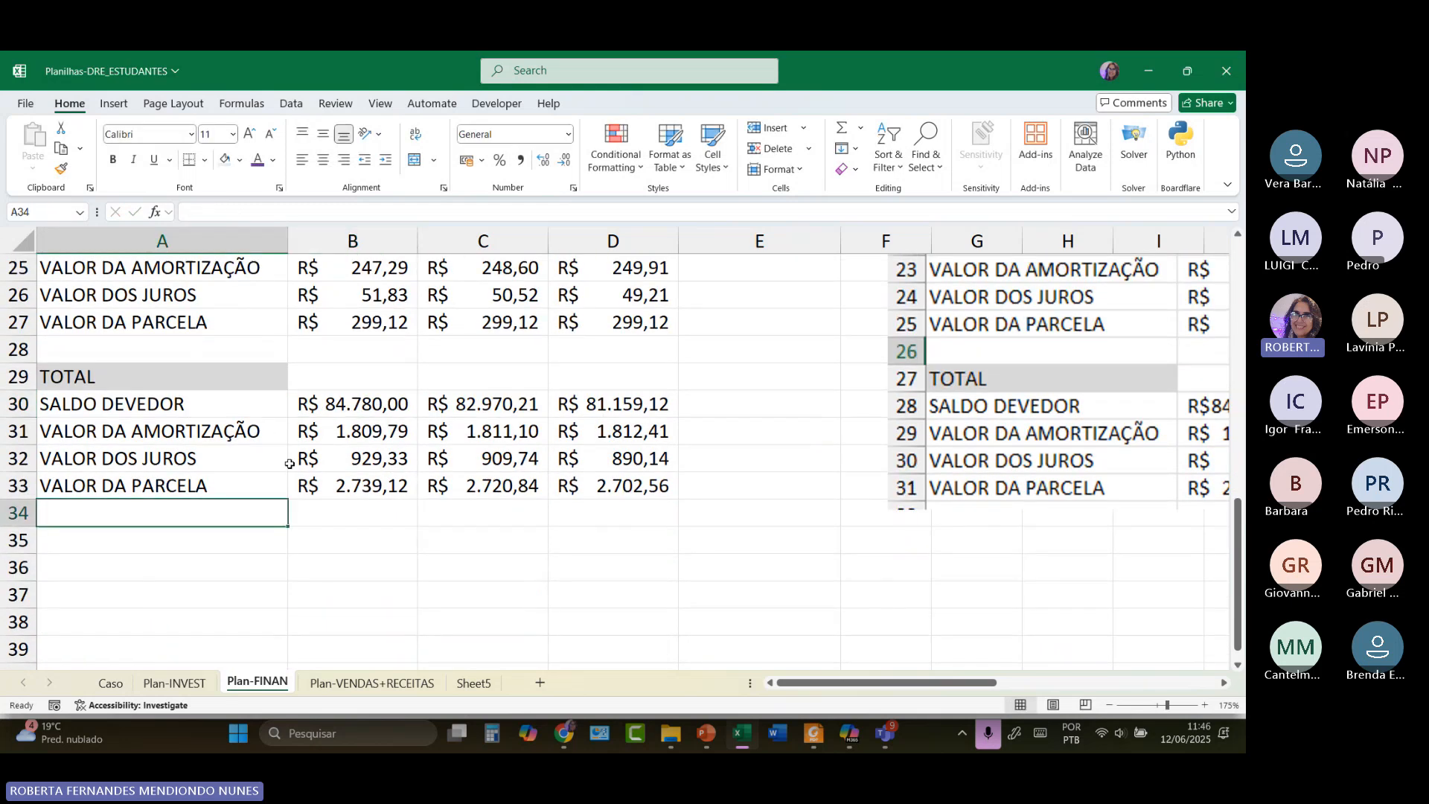
double_click(317, 406)
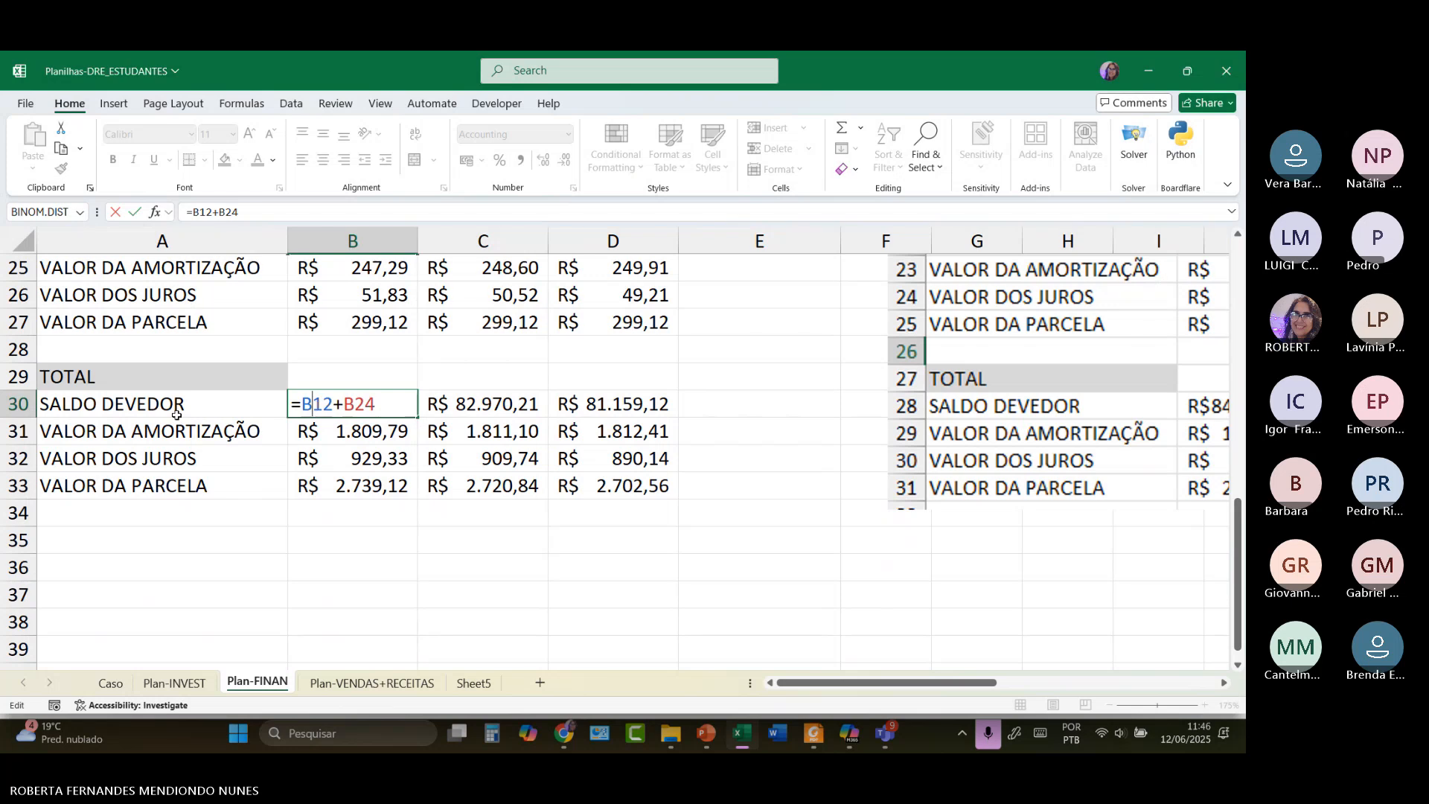
scroll(530, 416, "up", 2)
scroll(402, 642, "up", 1)
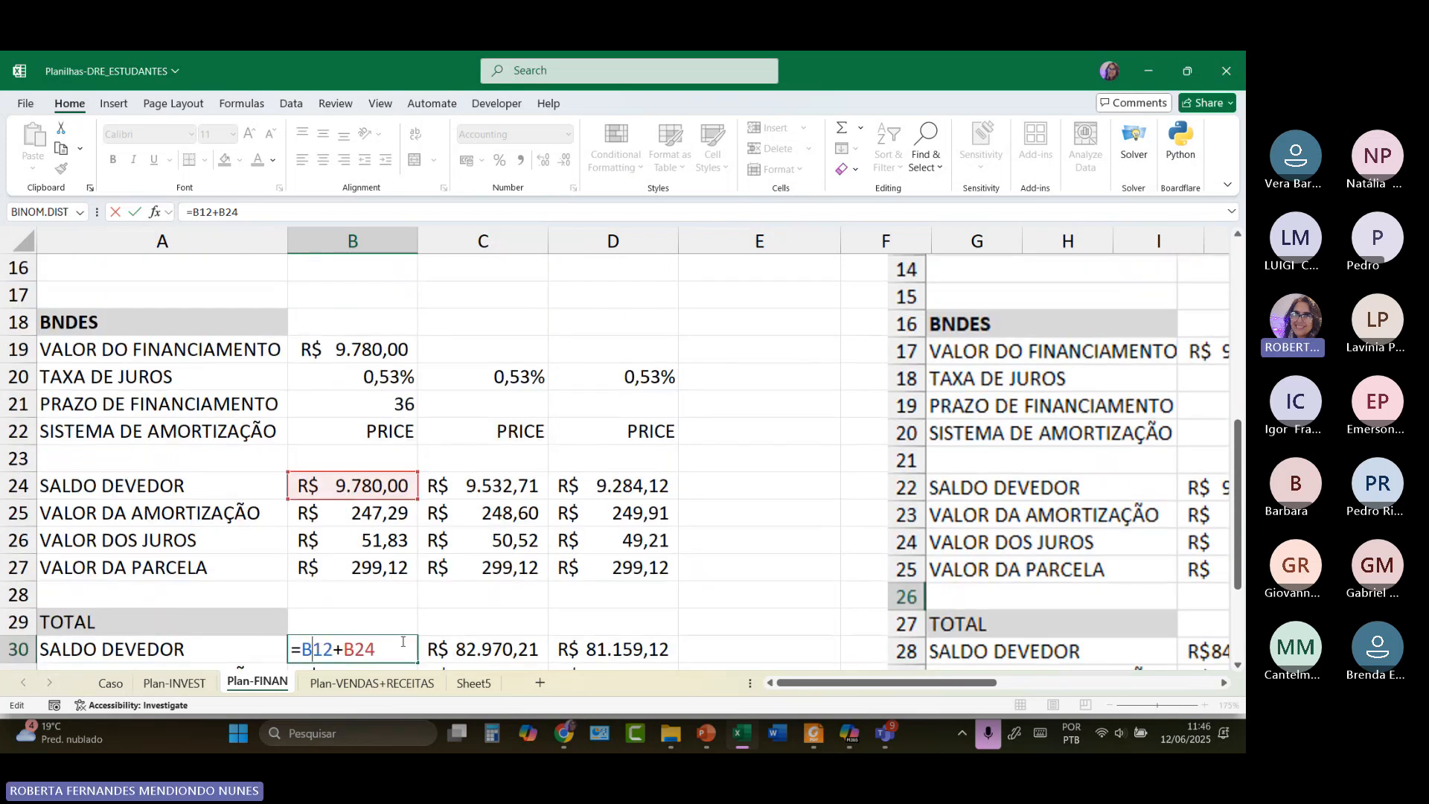
scroll(389, 644, "up", 3)
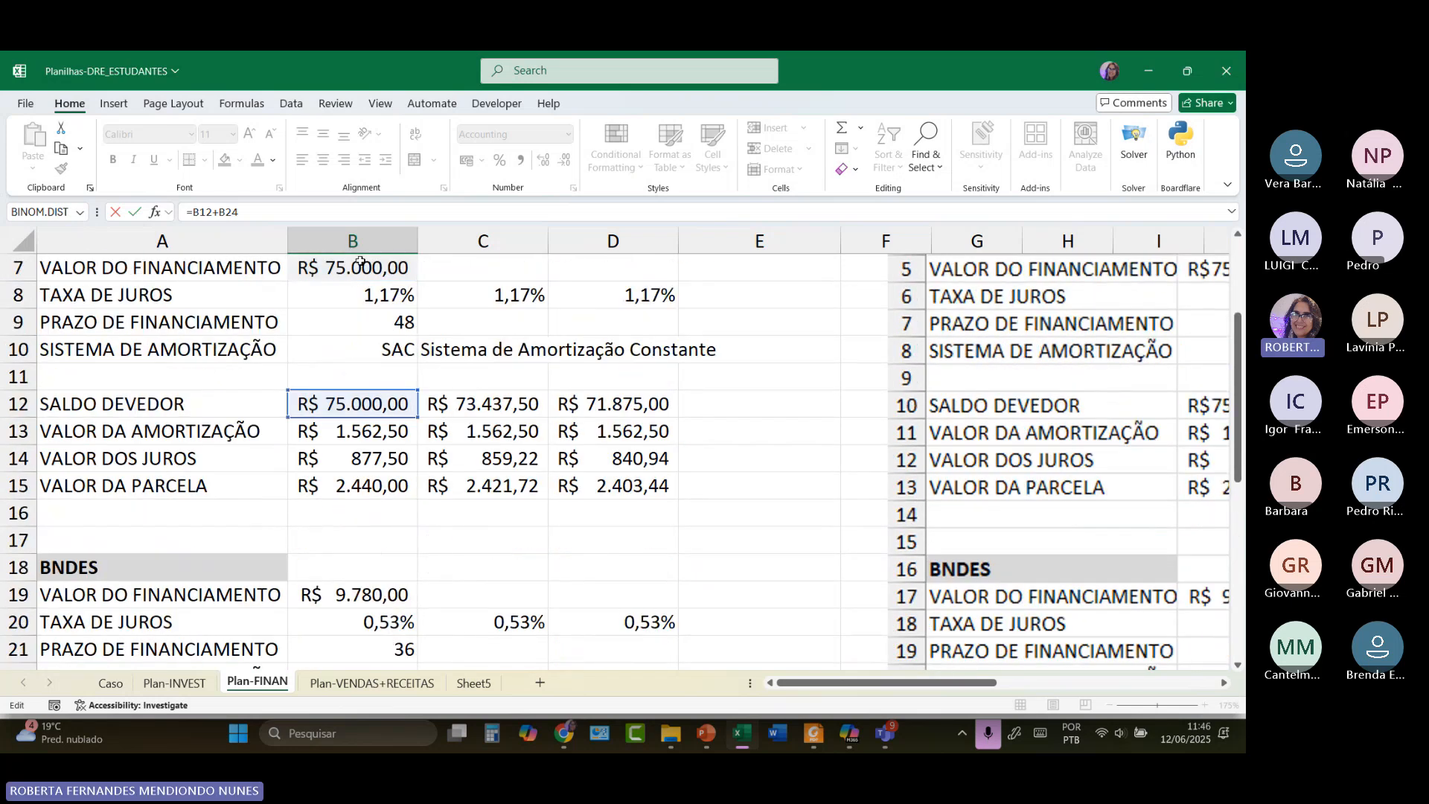
scroll(361, 262, "up", 2)
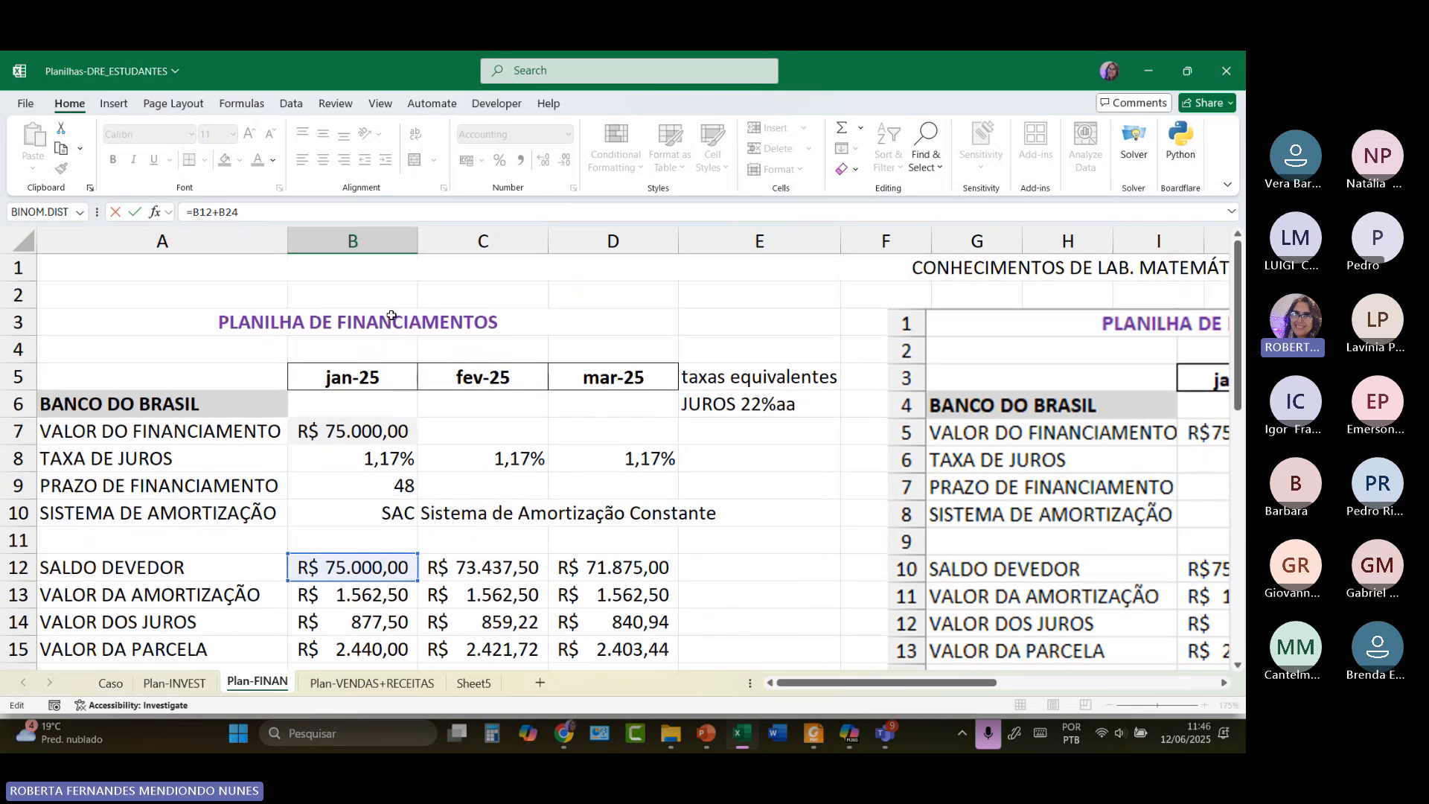
scroll(358, 568, "down", 4)
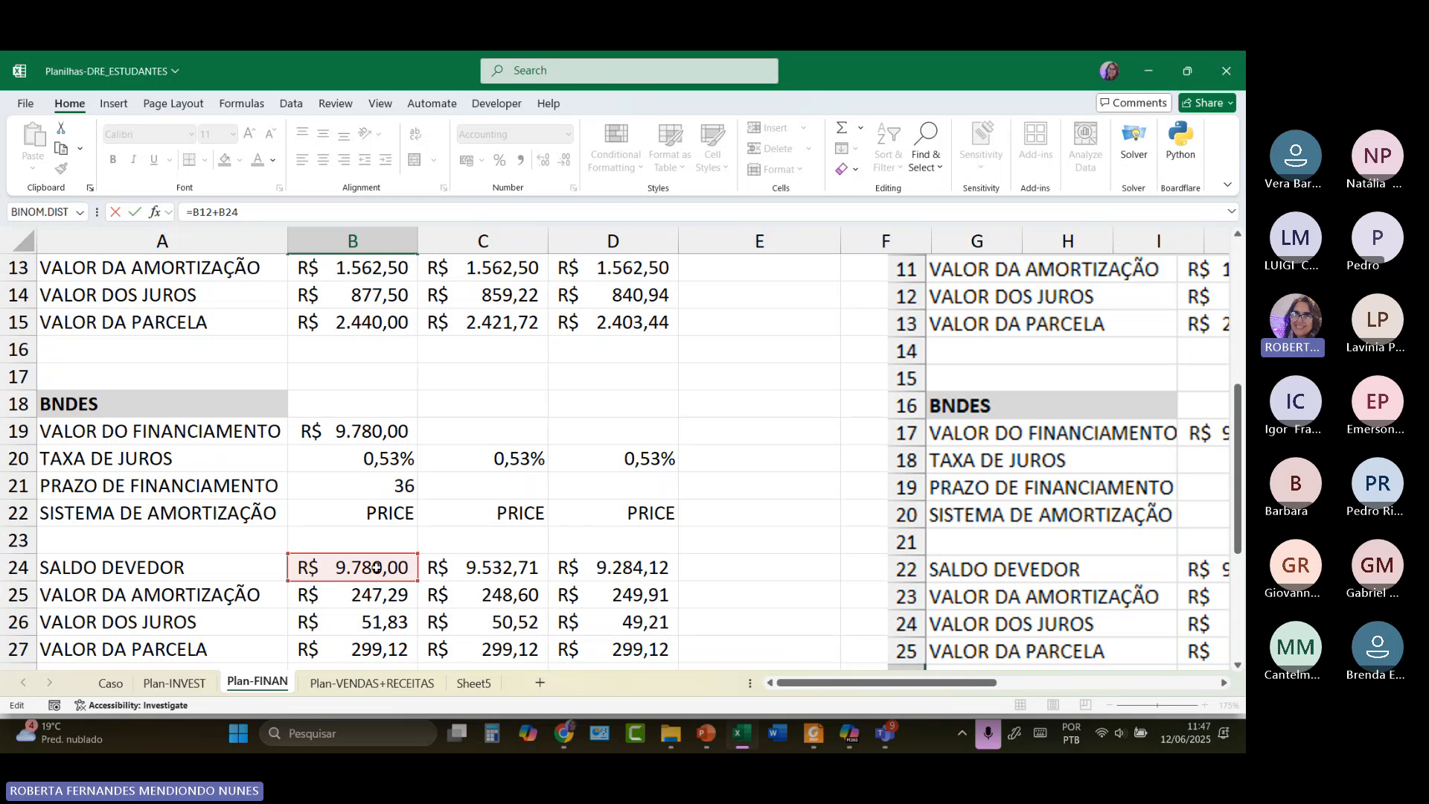
scroll(375, 568, "down", 3)
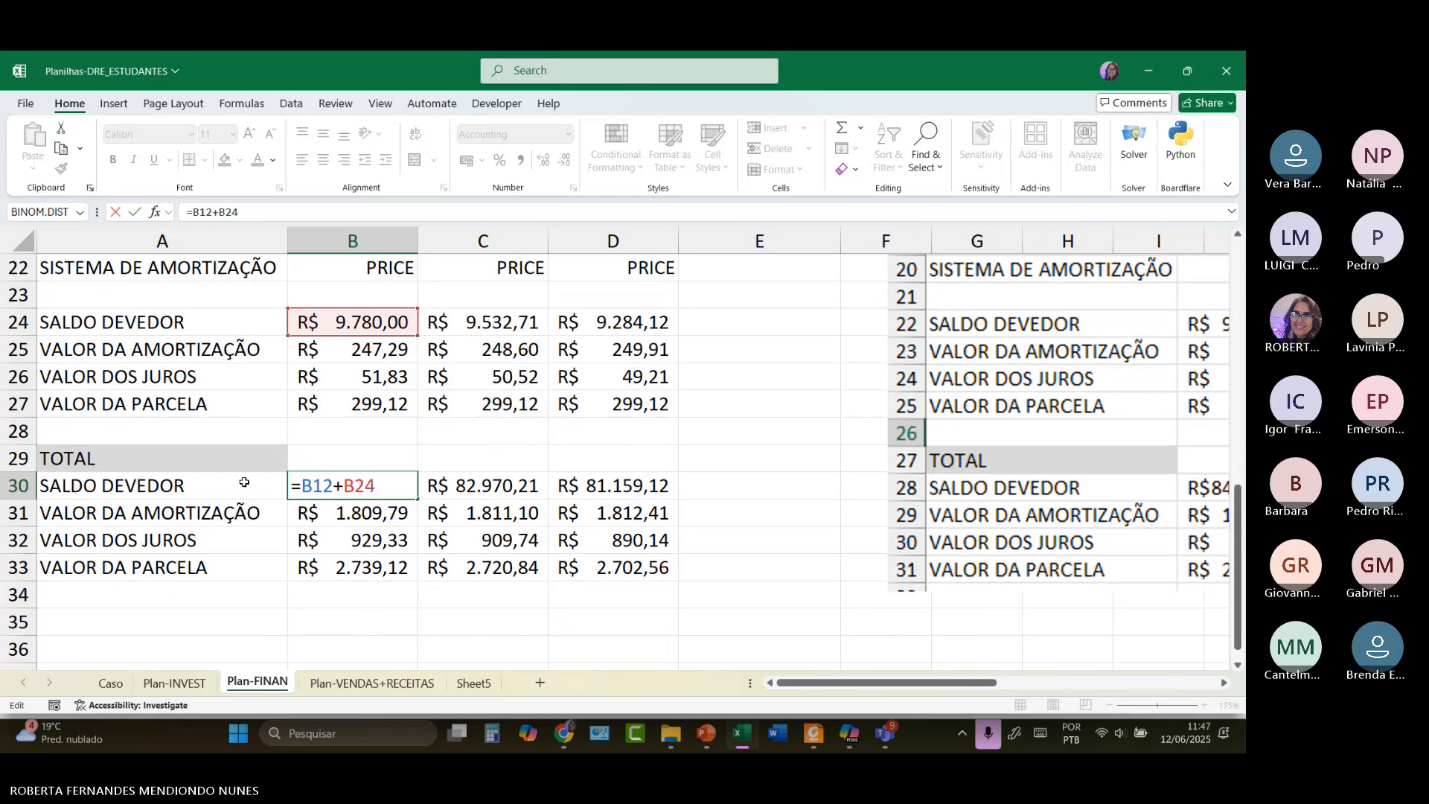
Confirm B30 and inspect B31's =B13+B25 amortization total of R$ 1.809,79.
key("Return")
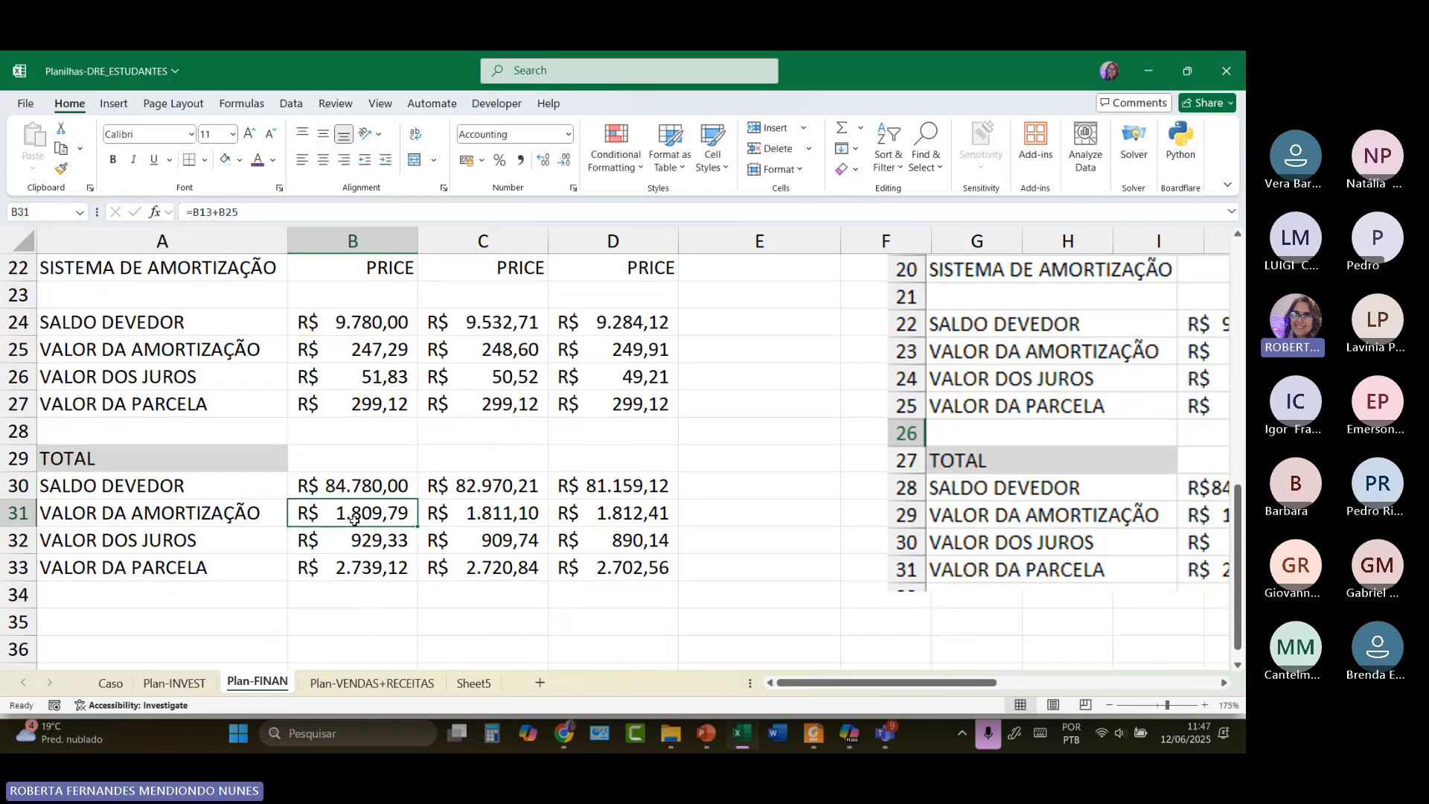
double_click(354, 519)
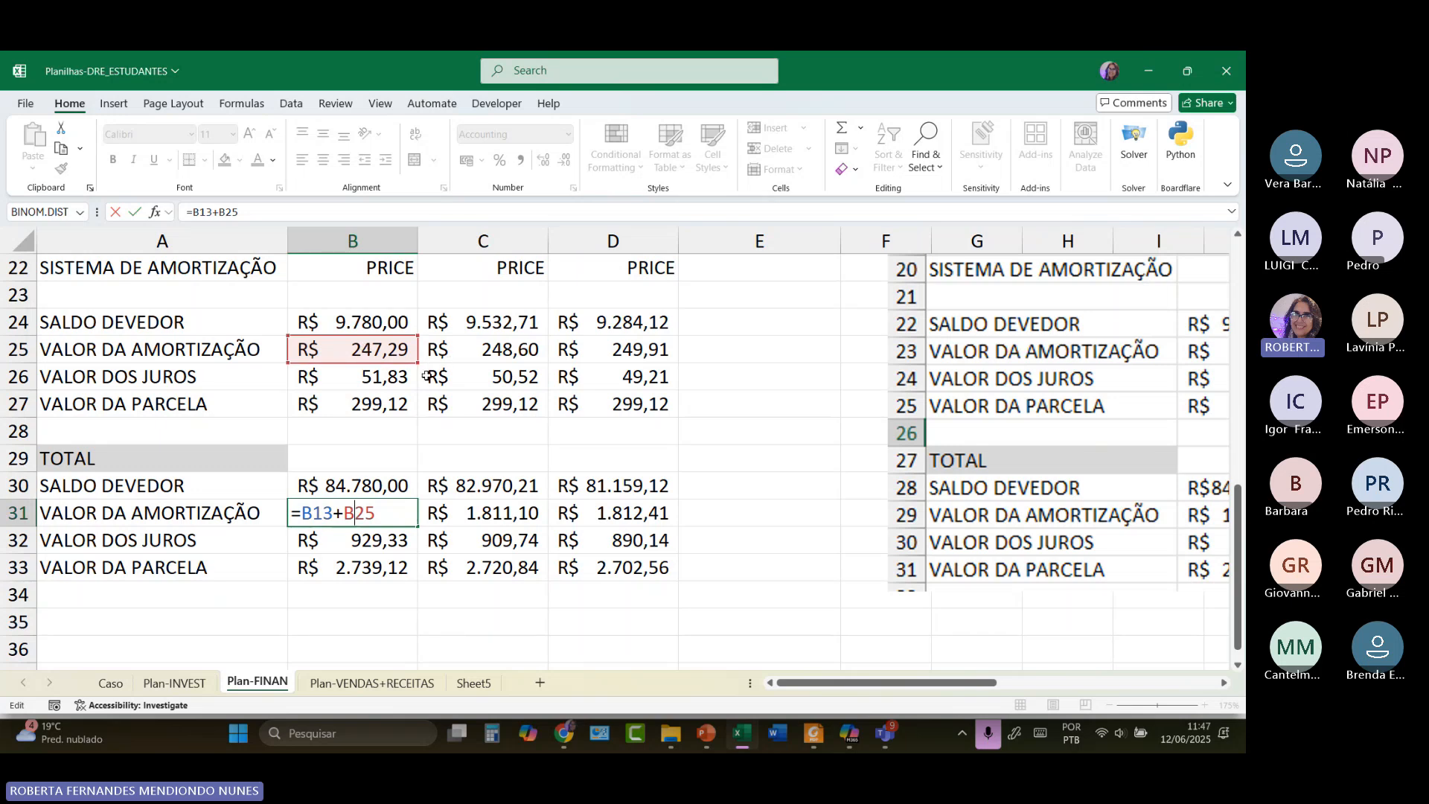
scroll(426, 376, "up", 4)
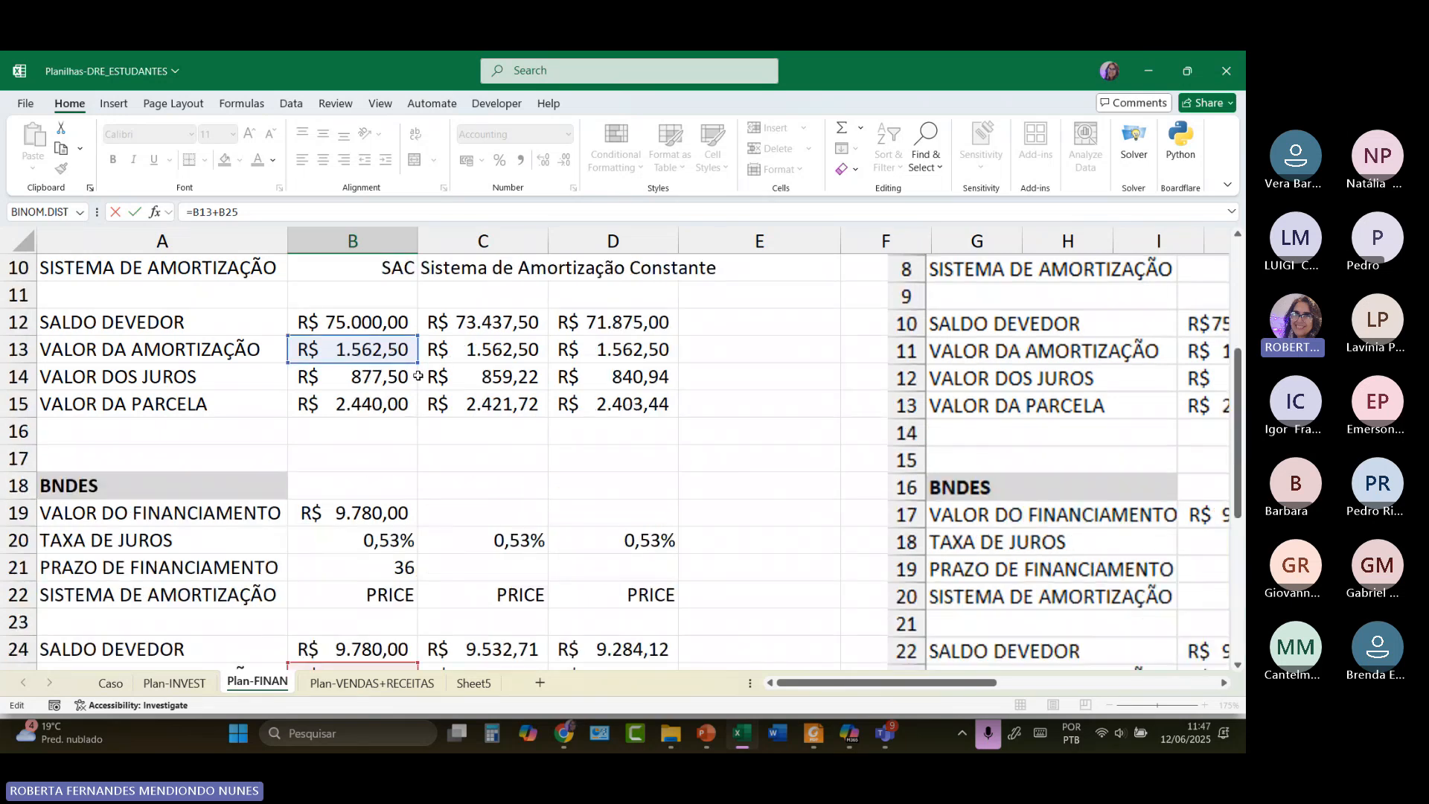
key("Escape")
left_click(366, 377)
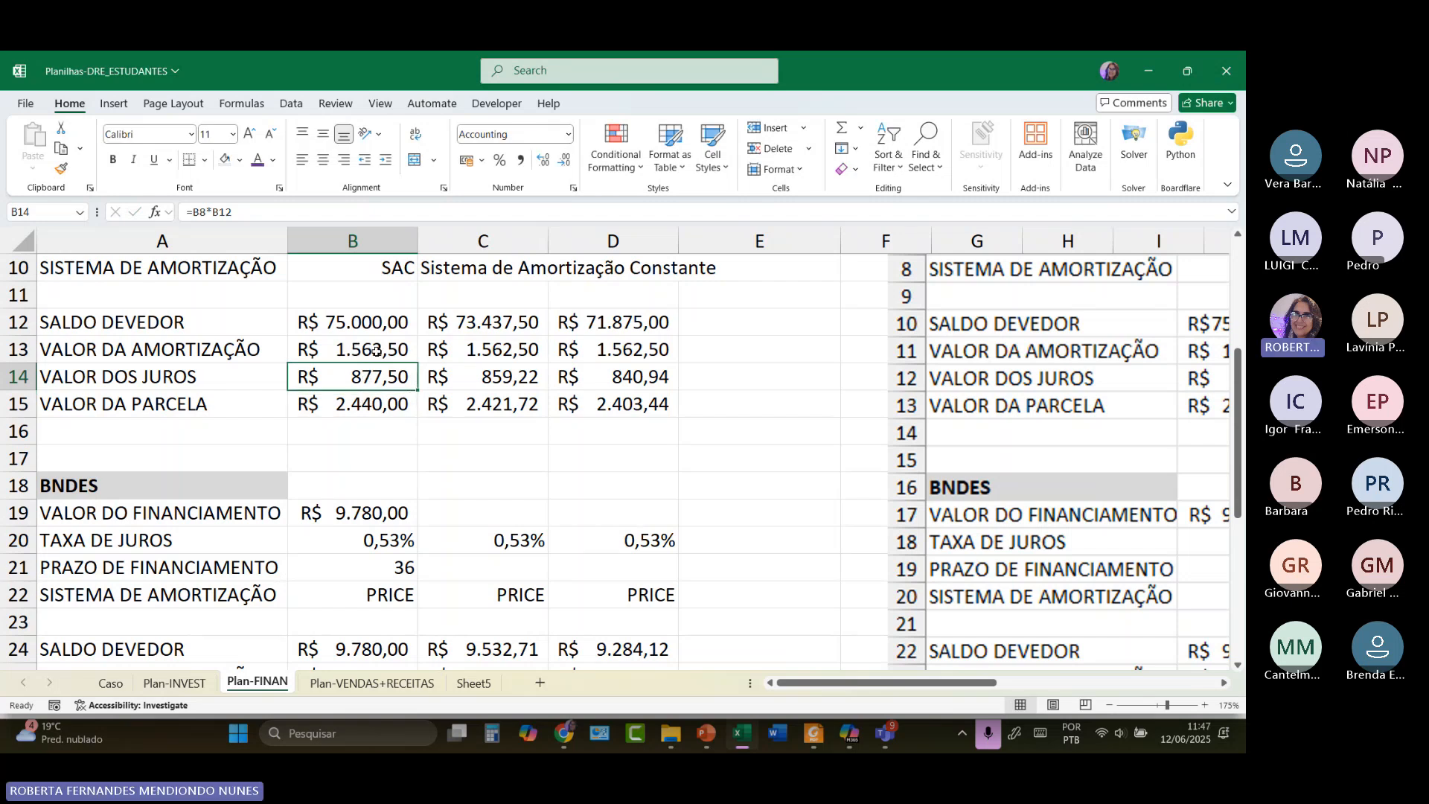
left_click(375, 351)
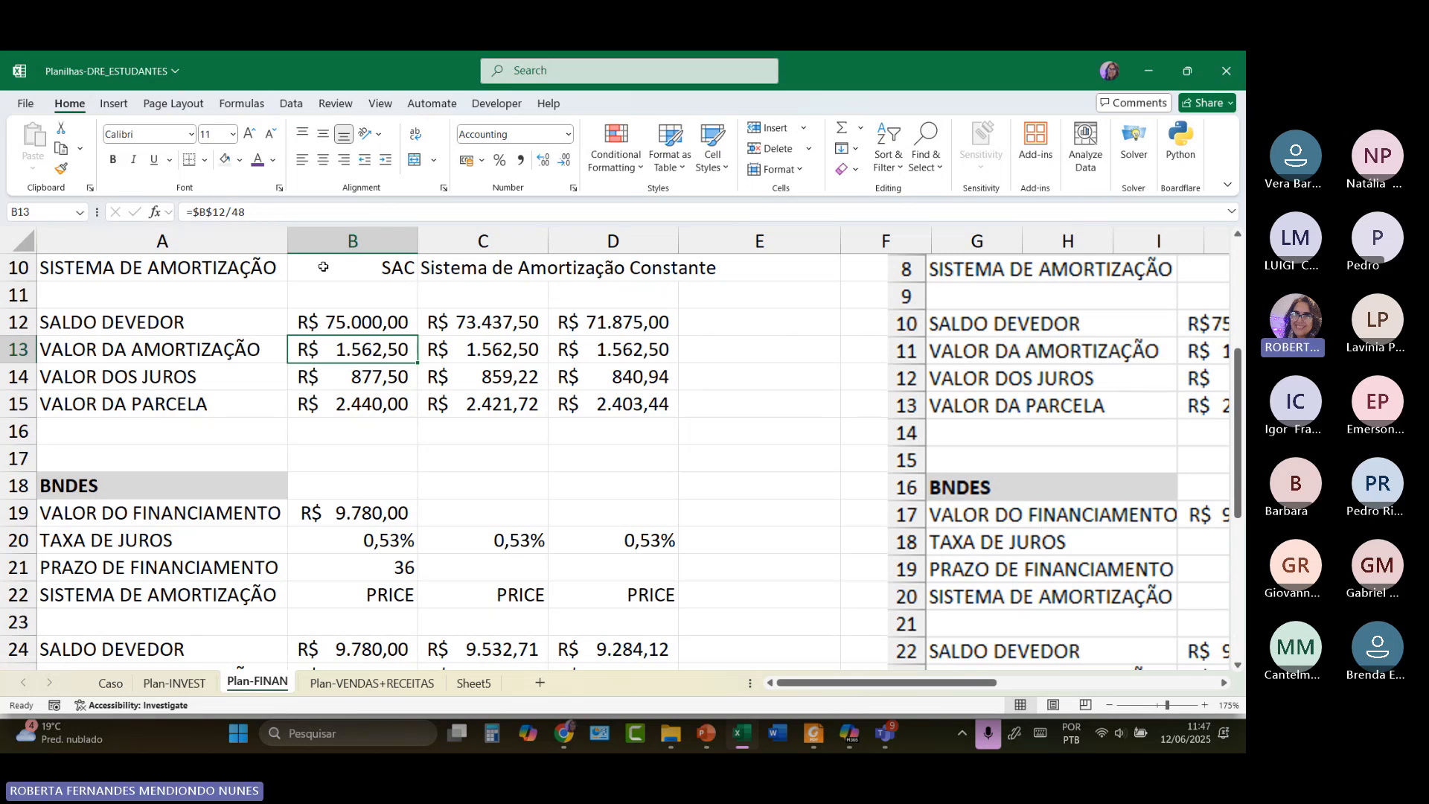
double_click(344, 350)
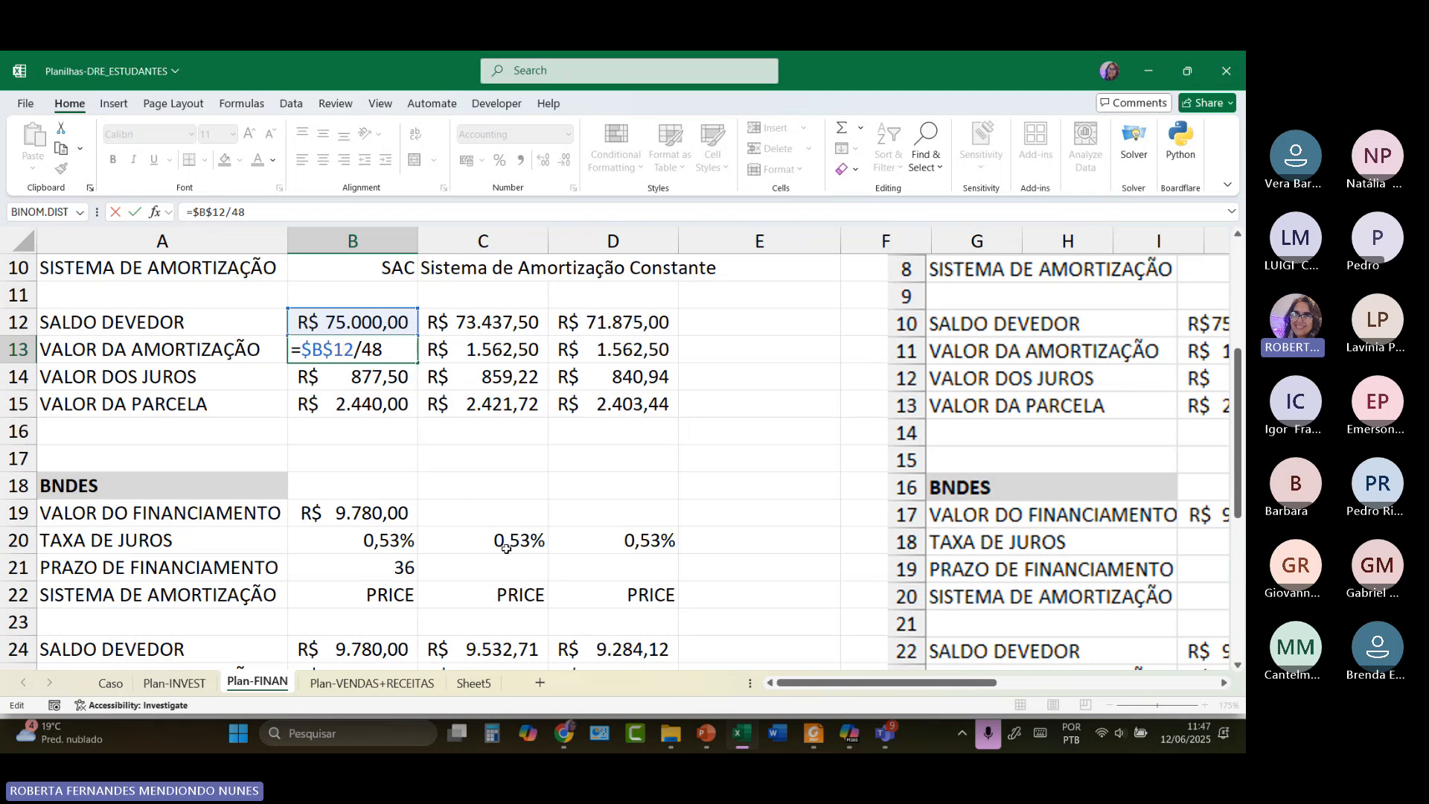
Enter =B20*B24 in the BNDES interest cell B26, giving 51,83.
scroll(447, 521, "down", 2)
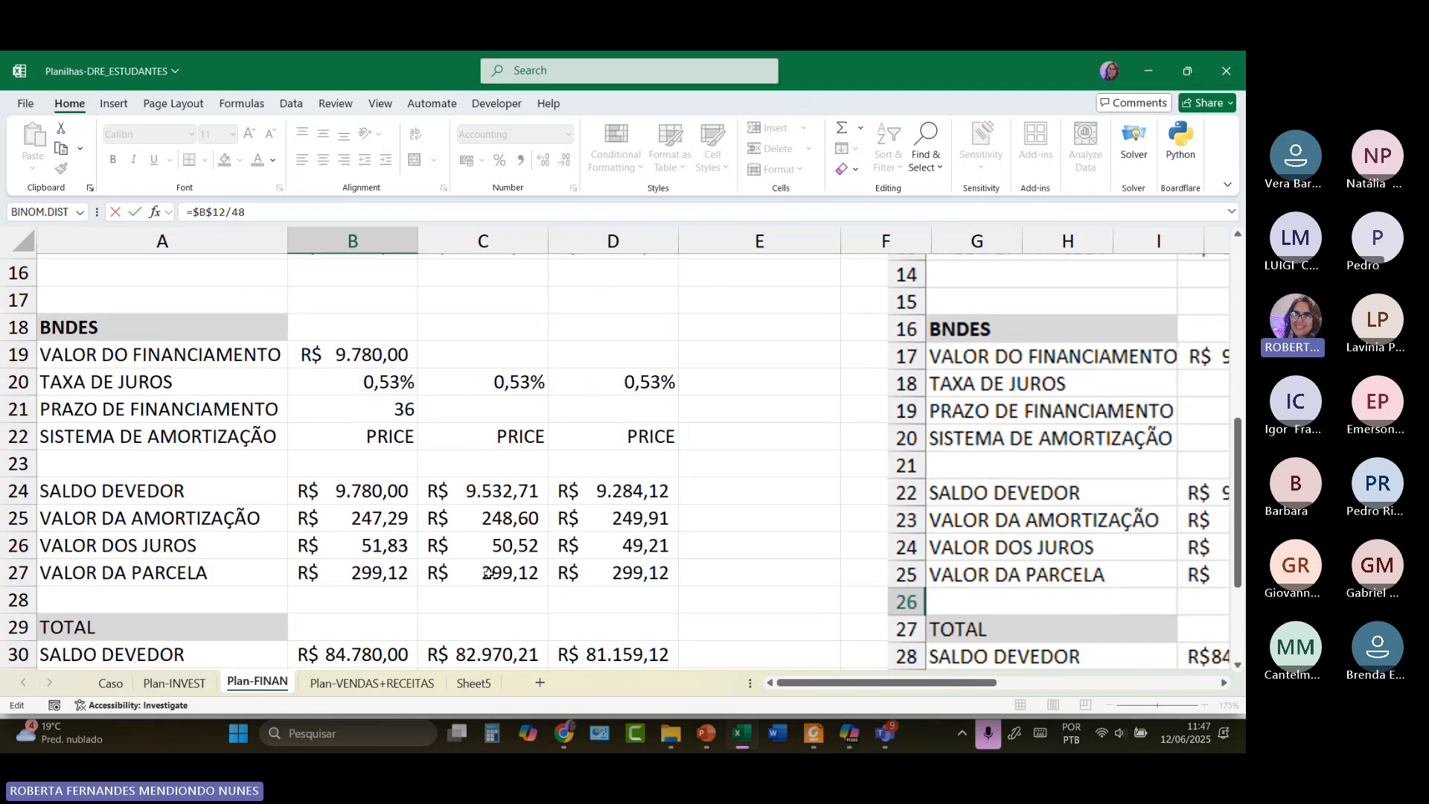
left_click(347, 510)
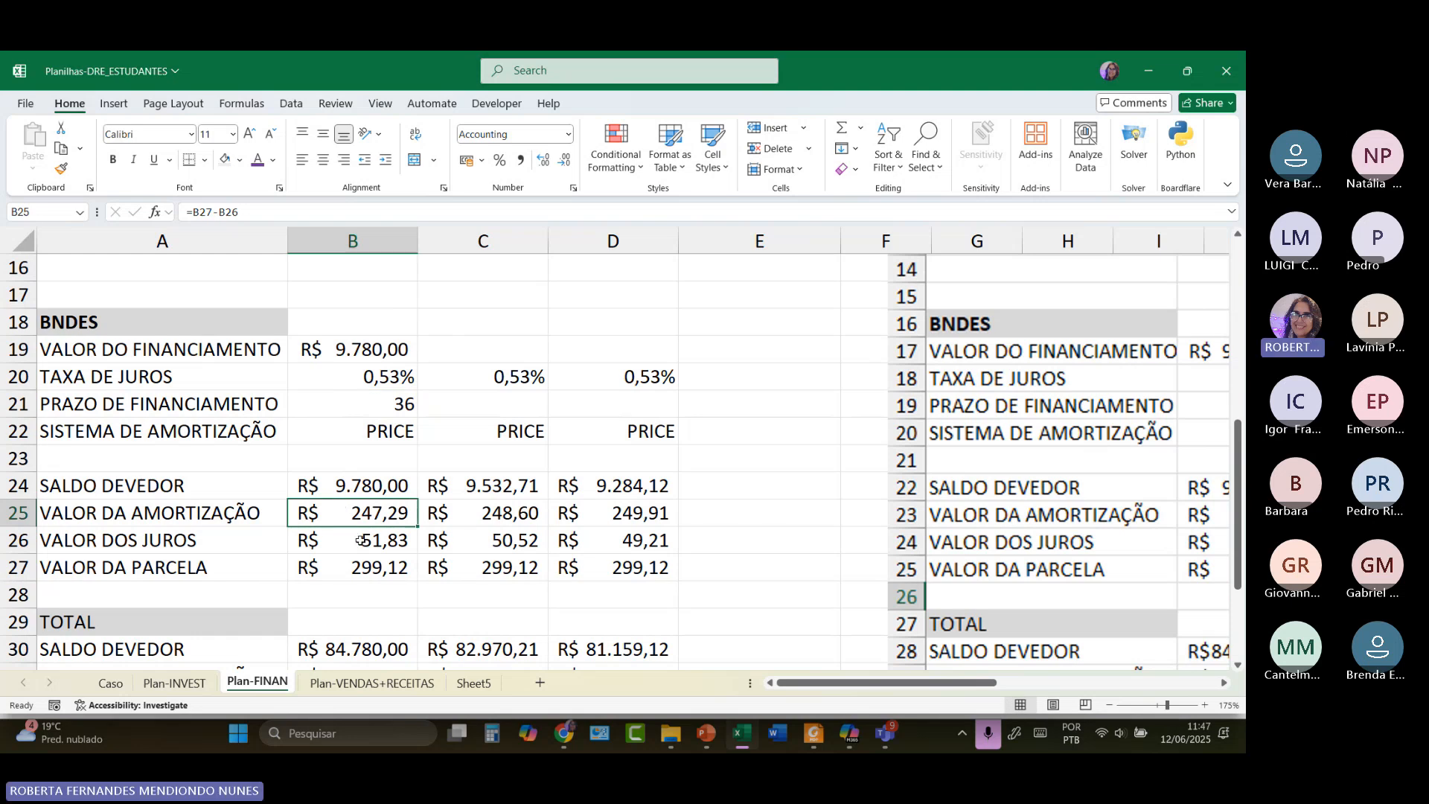
left_click(348, 539)
type("=B20*B24")
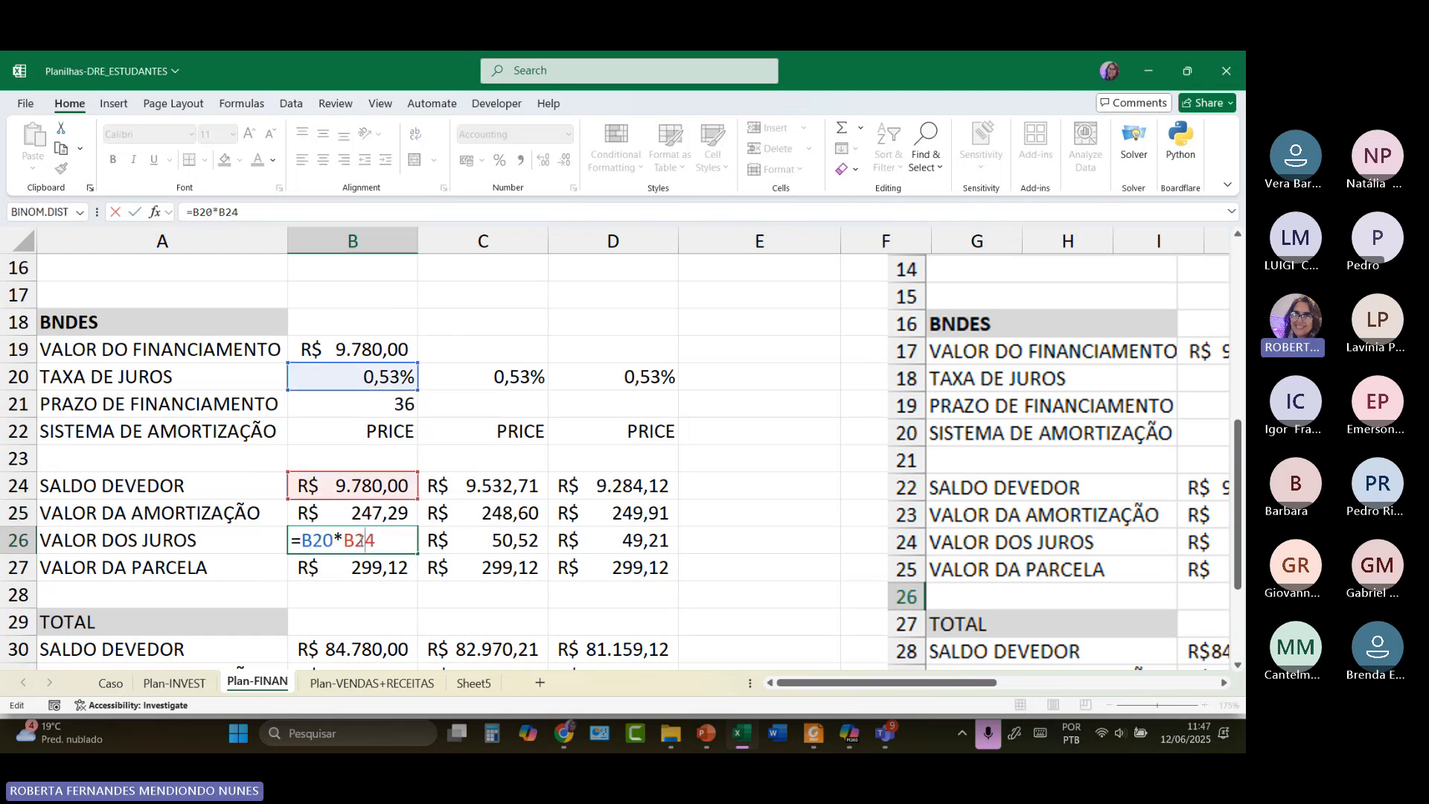
Check the fev-25 and mar-25 BNDES amortization formulas in C25 and D25.
double_click(495, 512)
left_click(504, 487)
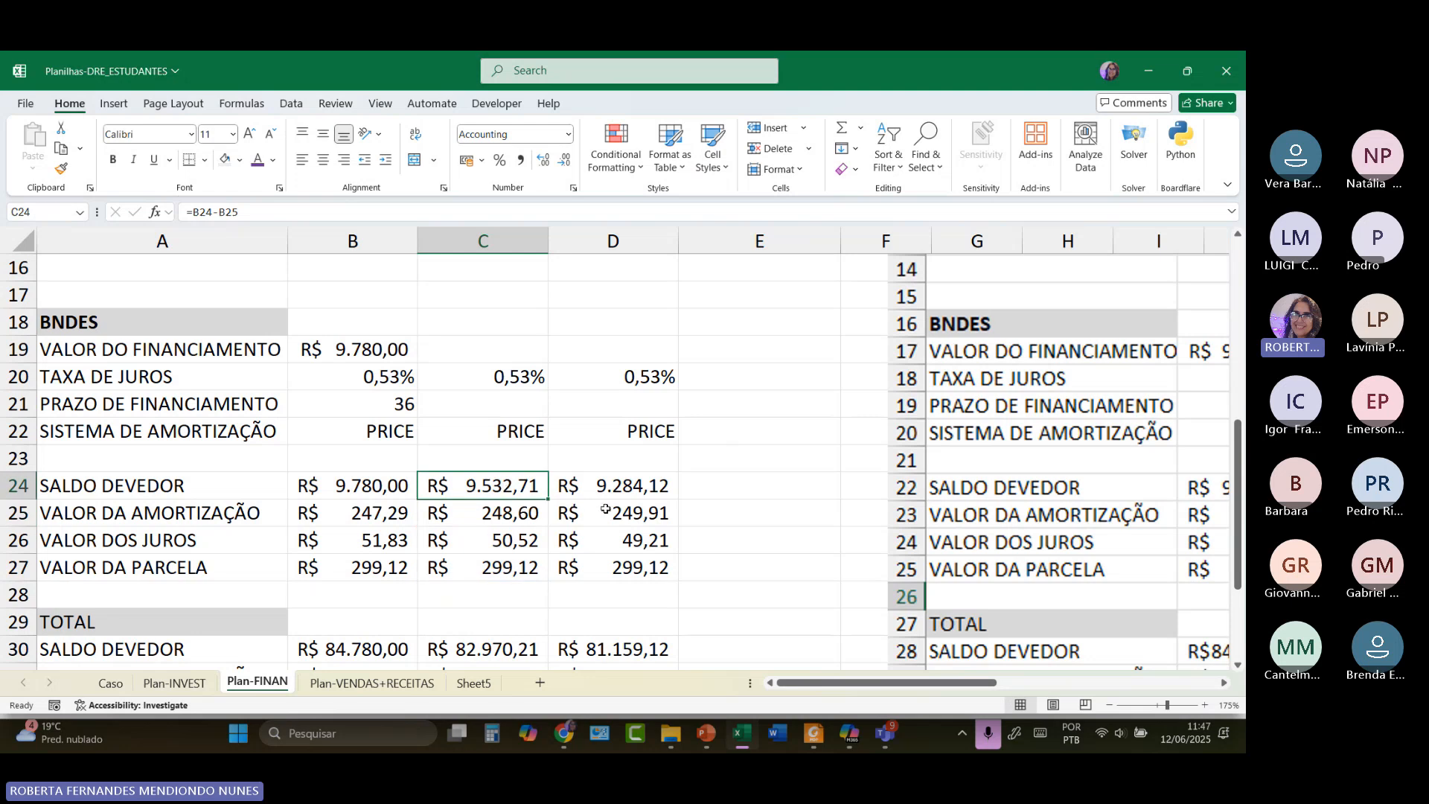
left_click(608, 511)
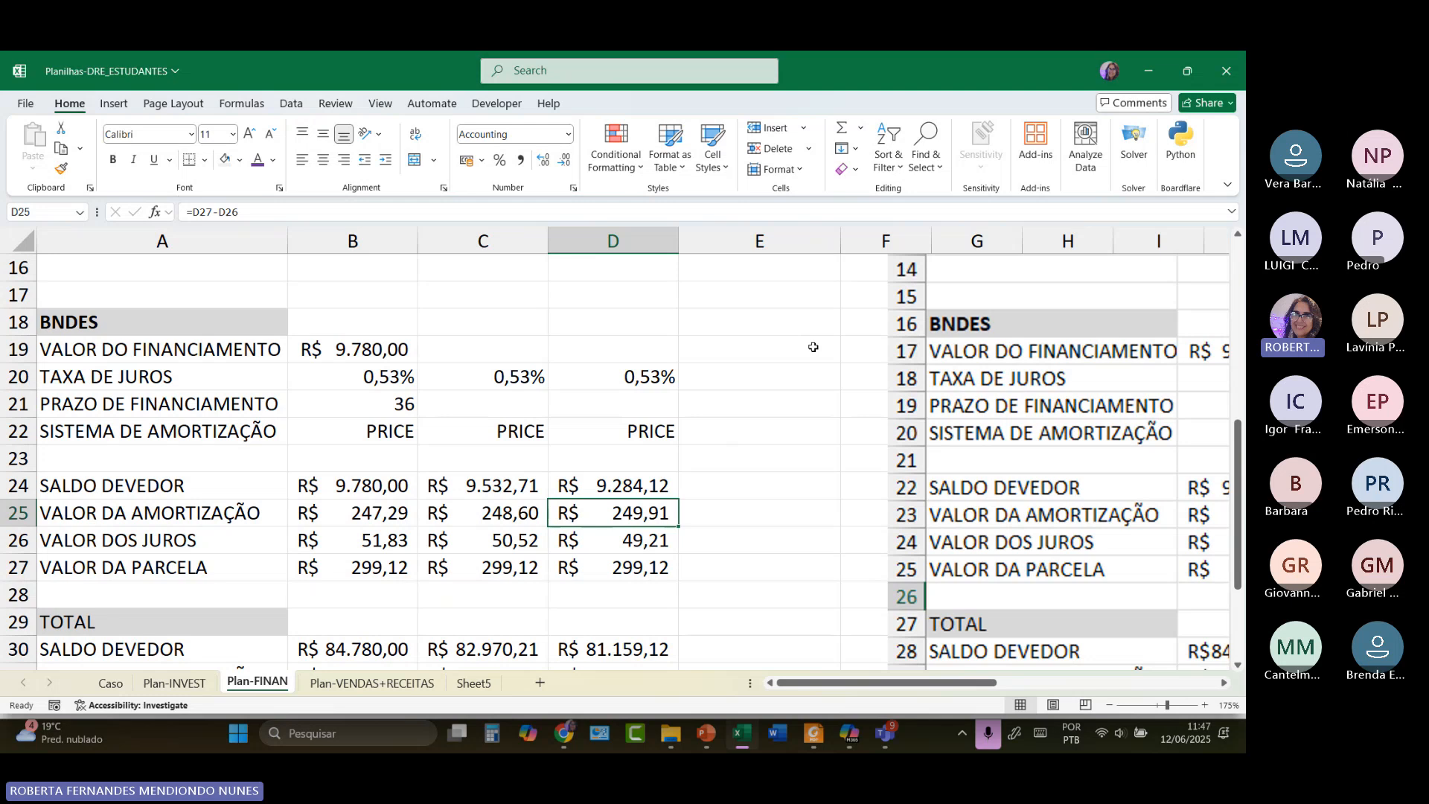
left_click(374, 515)
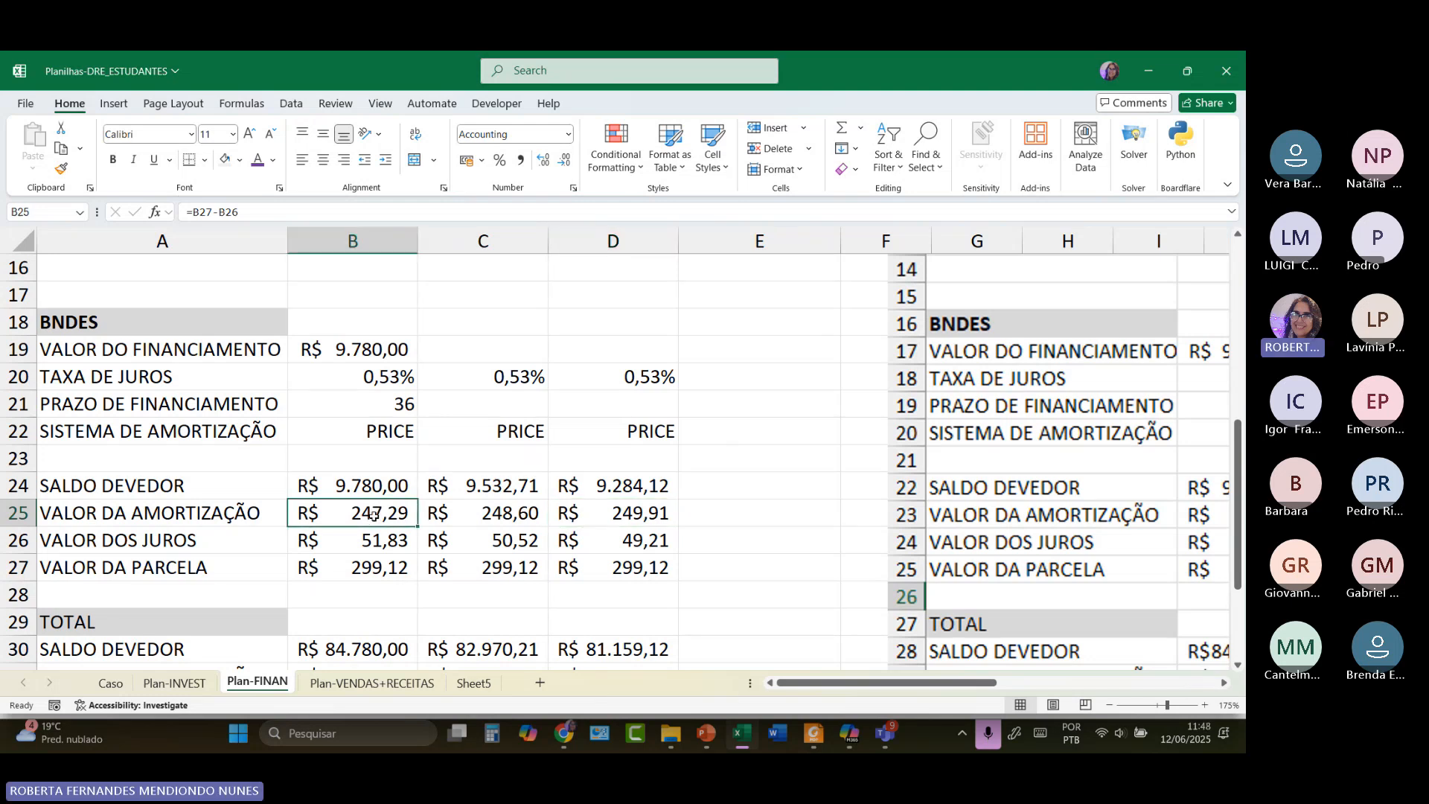
Inspect the B31 amortization total formula, reading 1.809,79.
scroll(373, 515, "down", 2)
left_click(374, 515)
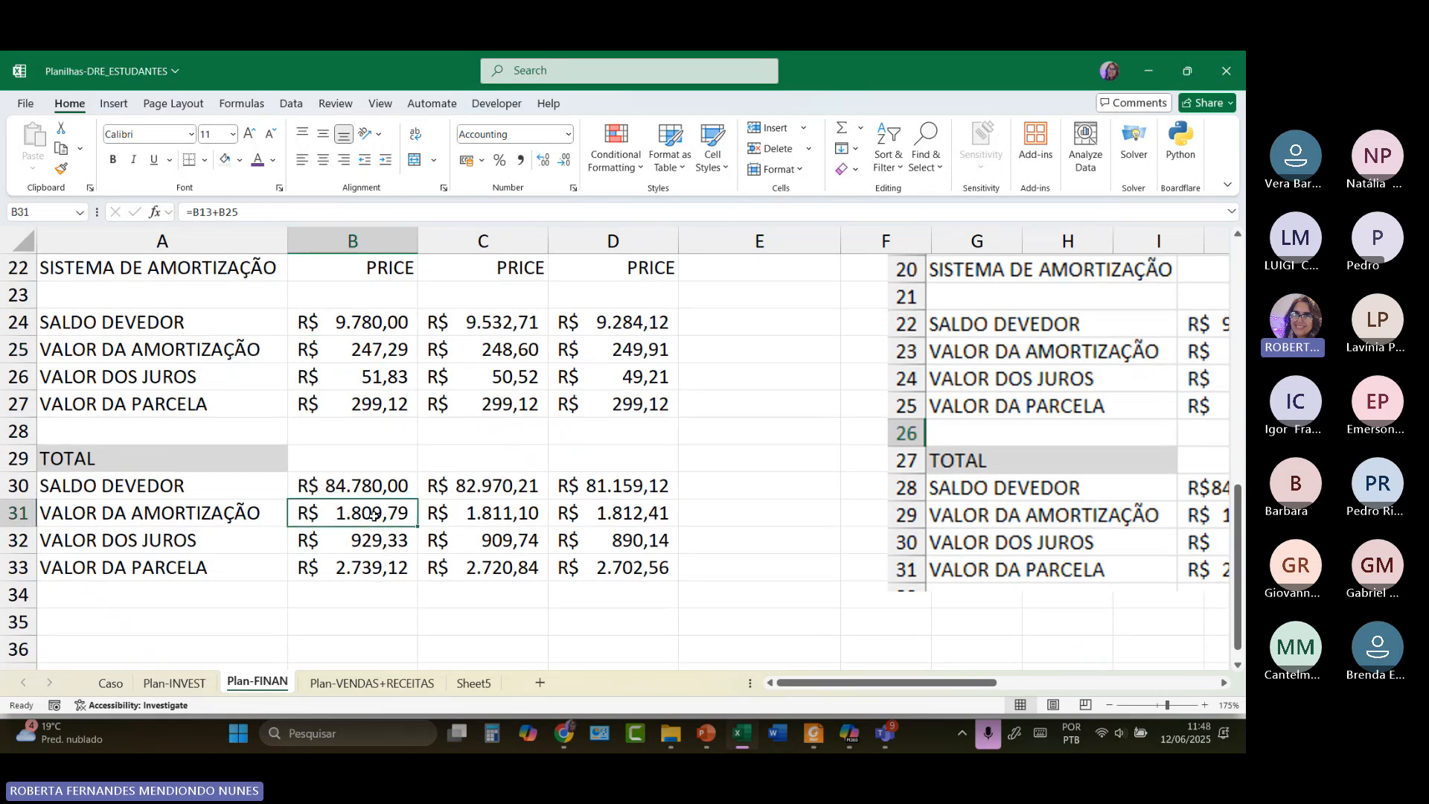
double_click(374, 515)
scroll(374, 514, "up", 4)
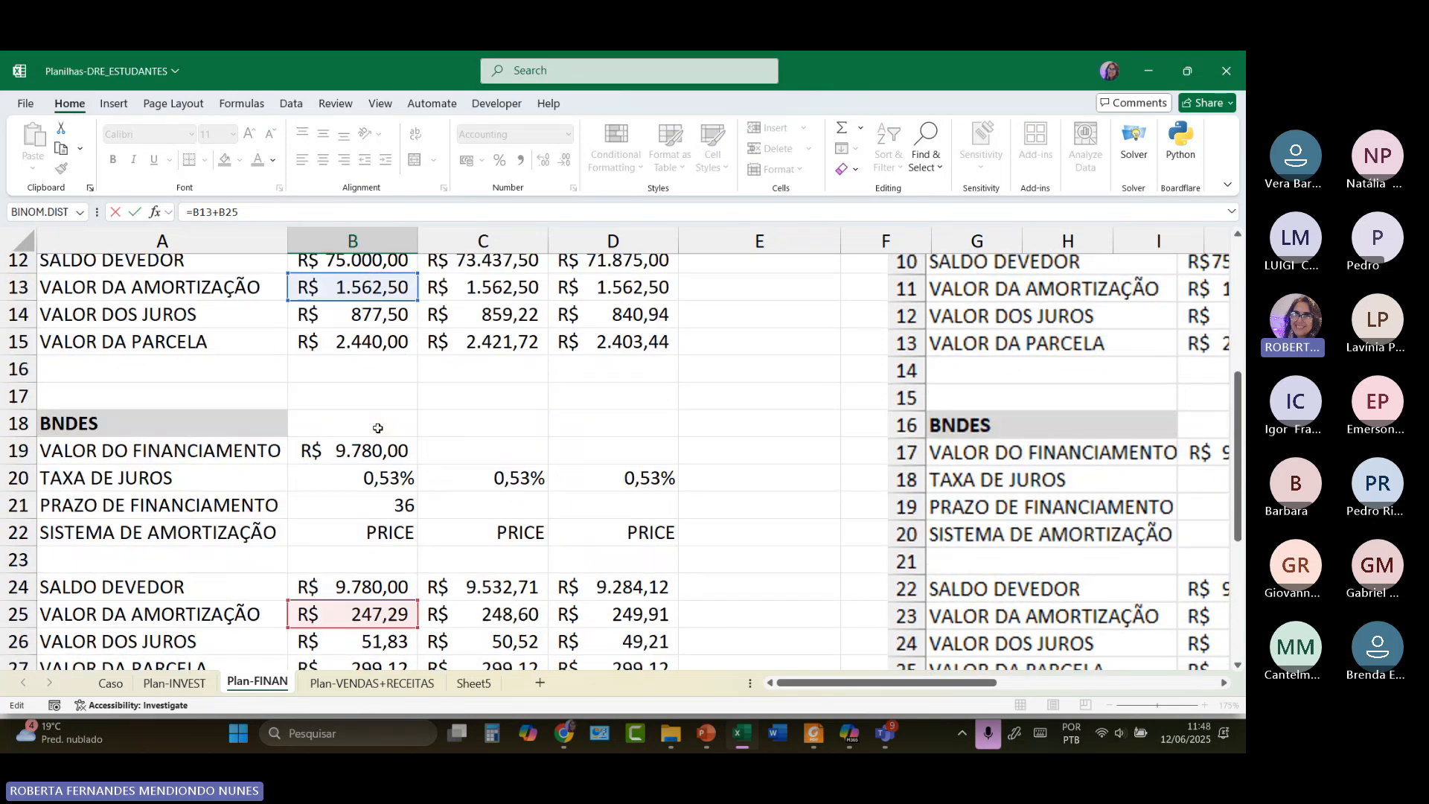
scroll(378, 429, "up", 1)
scroll(374, 349, "up", 3)
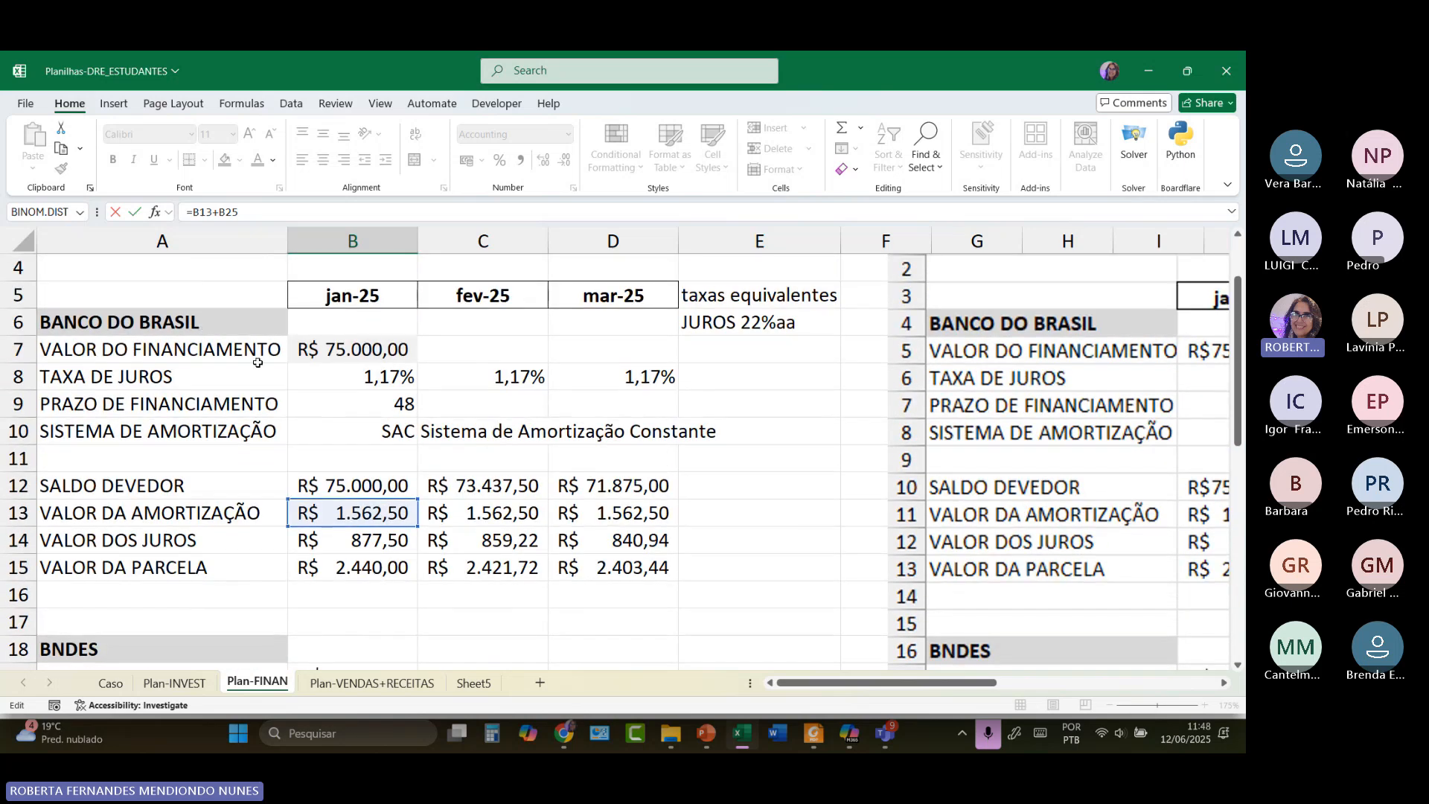
scroll(354, 440, "down", 5)
scroll(354, 439, "down", 2)
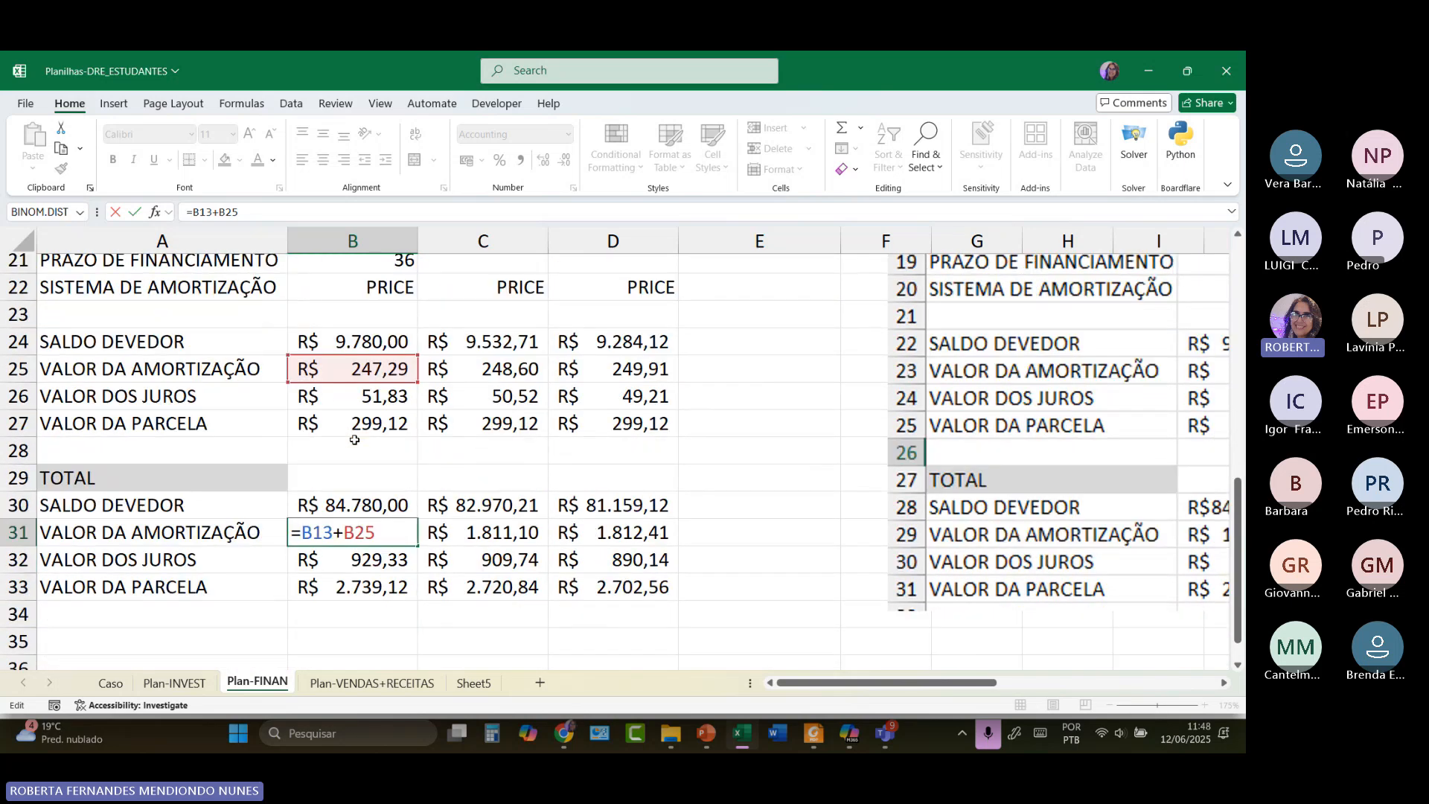
Inspect and confirm the B32 interest total formula, reading 929,33.
double_click(358, 458)
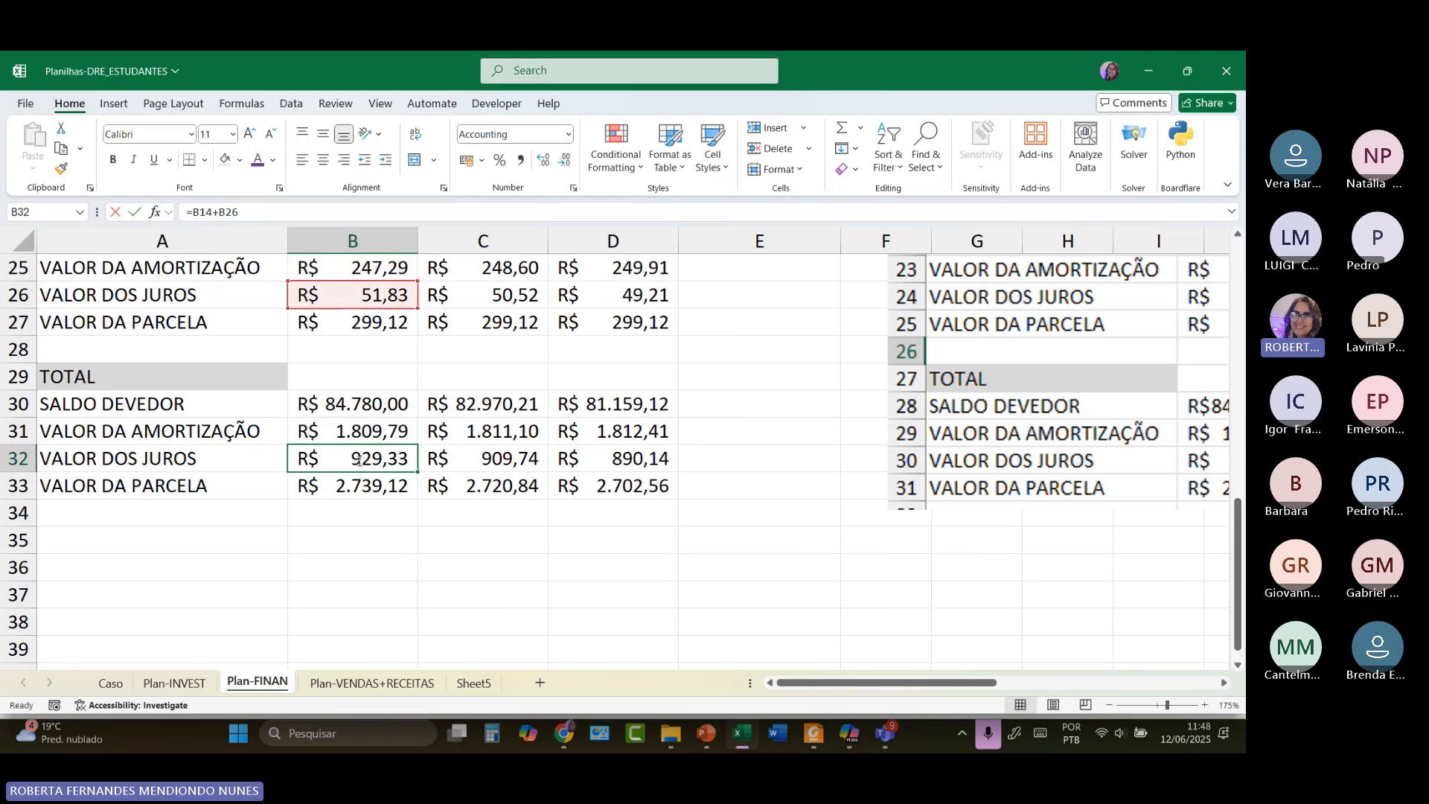
scroll(396, 390, "up", 2)
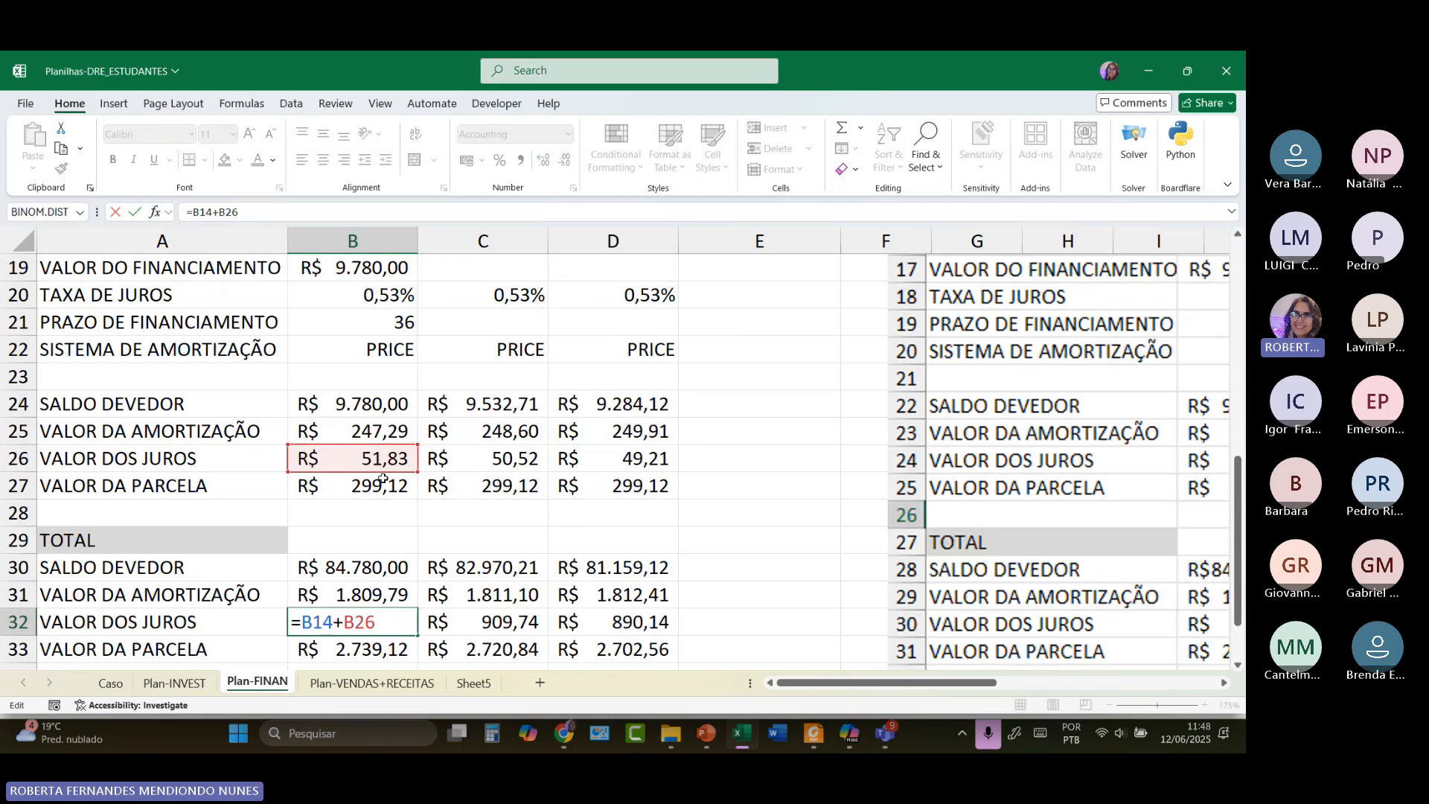
scroll(378, 457, "up", 1)
scroll(379, 457, "up", 4)
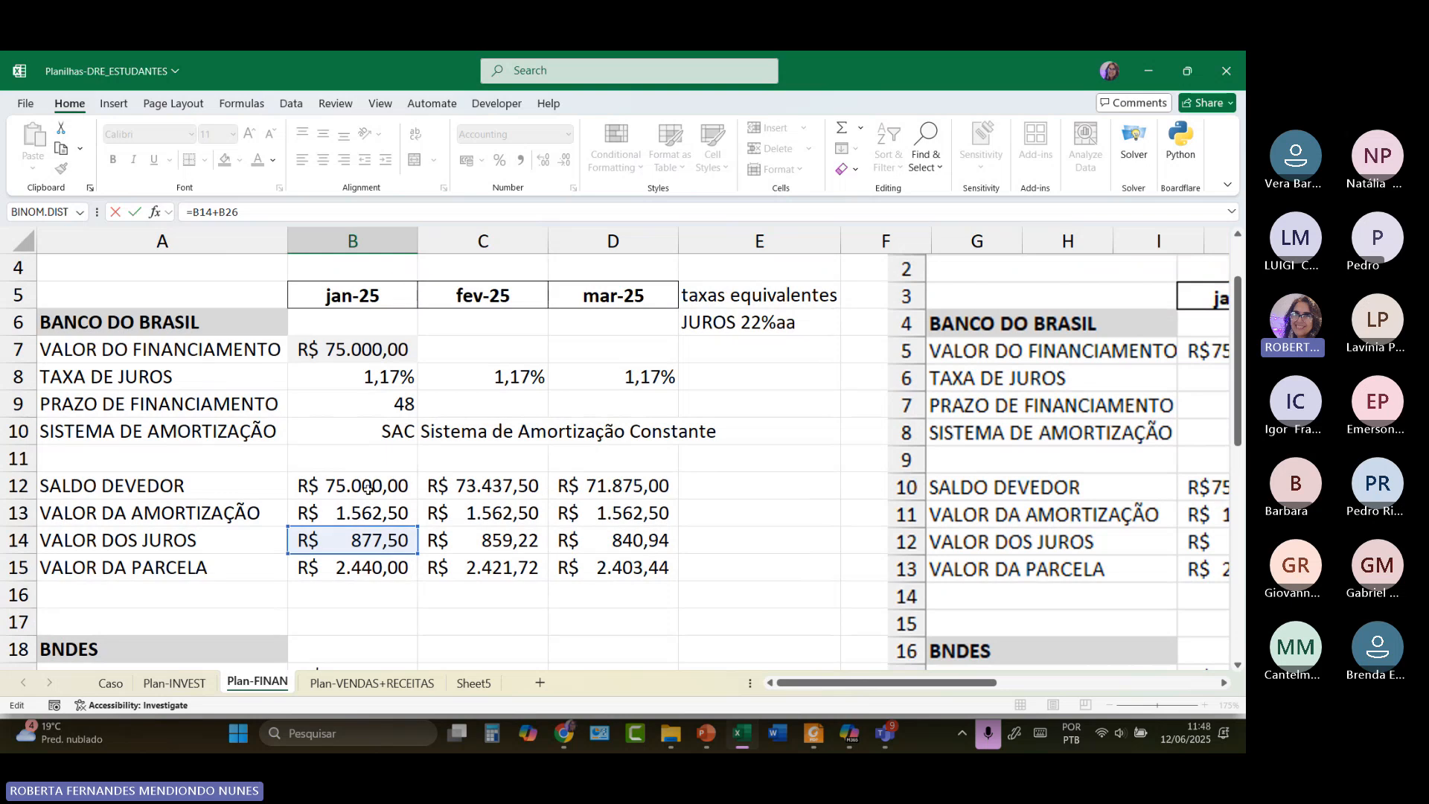
scroll(372, 491, "down", 6)
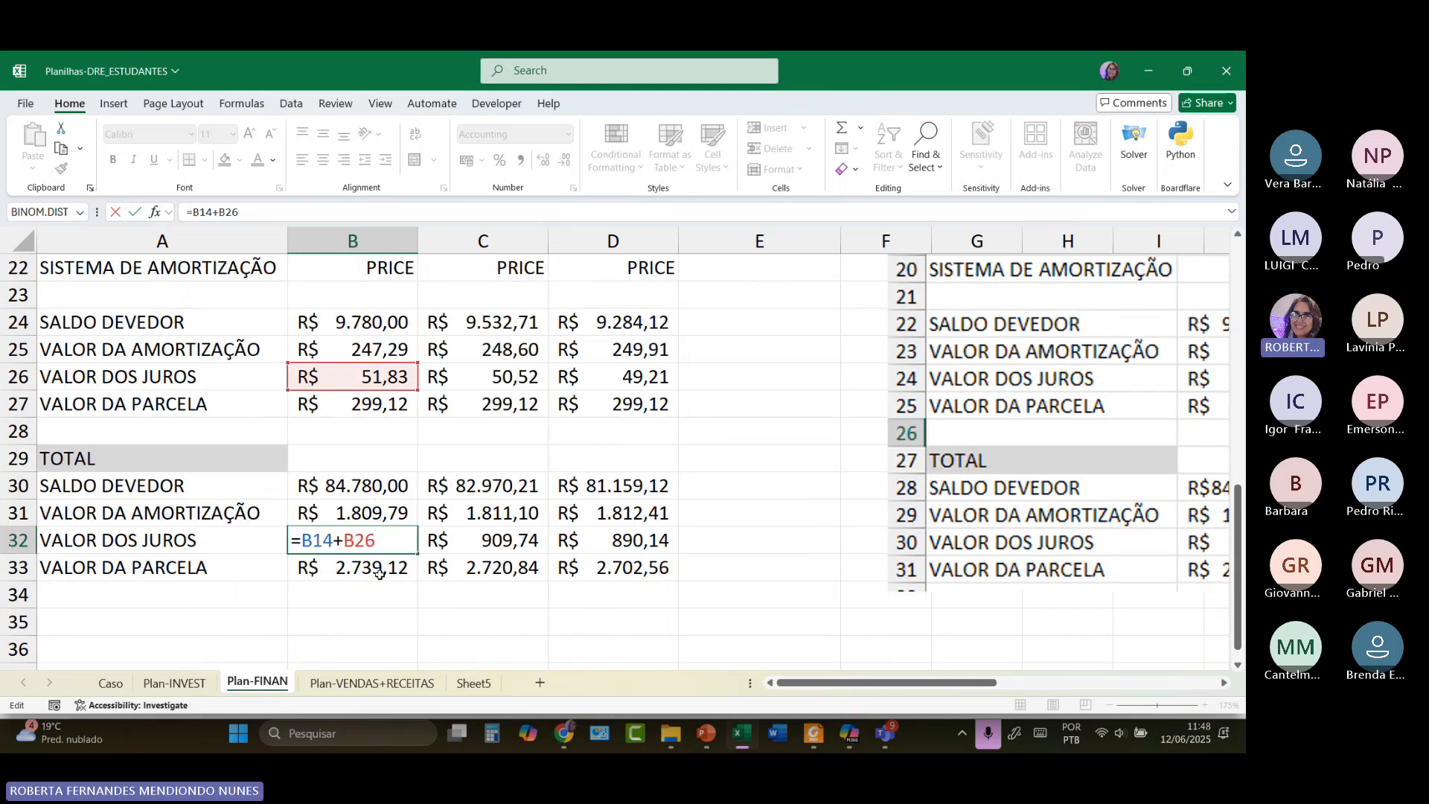
key("Return")
Inspect B33's =B15+B27 total installment formula, adding R$ 2.440,00 and R$ 299,12.
double_click(377, 572)
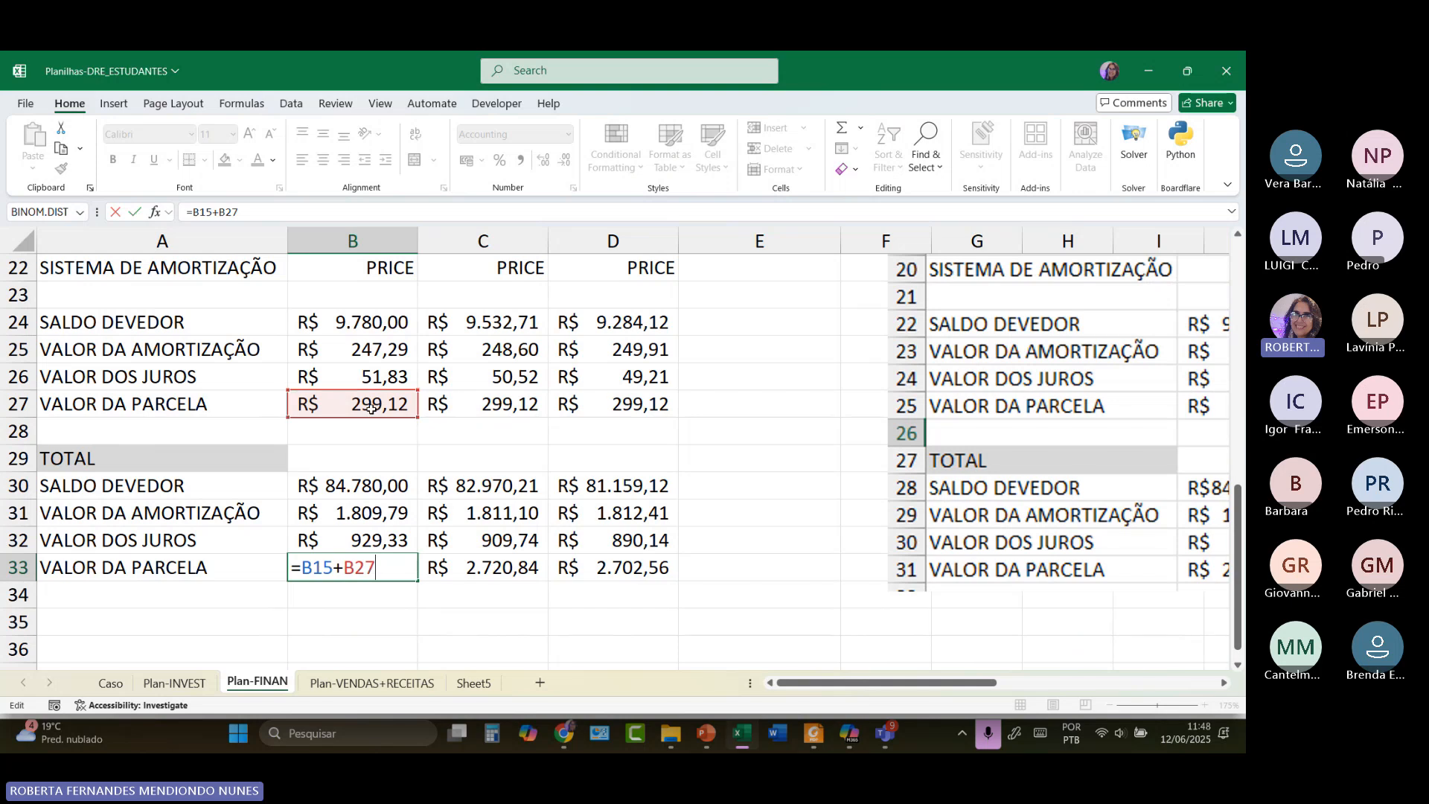
scroll(369, 408, "up", 5)
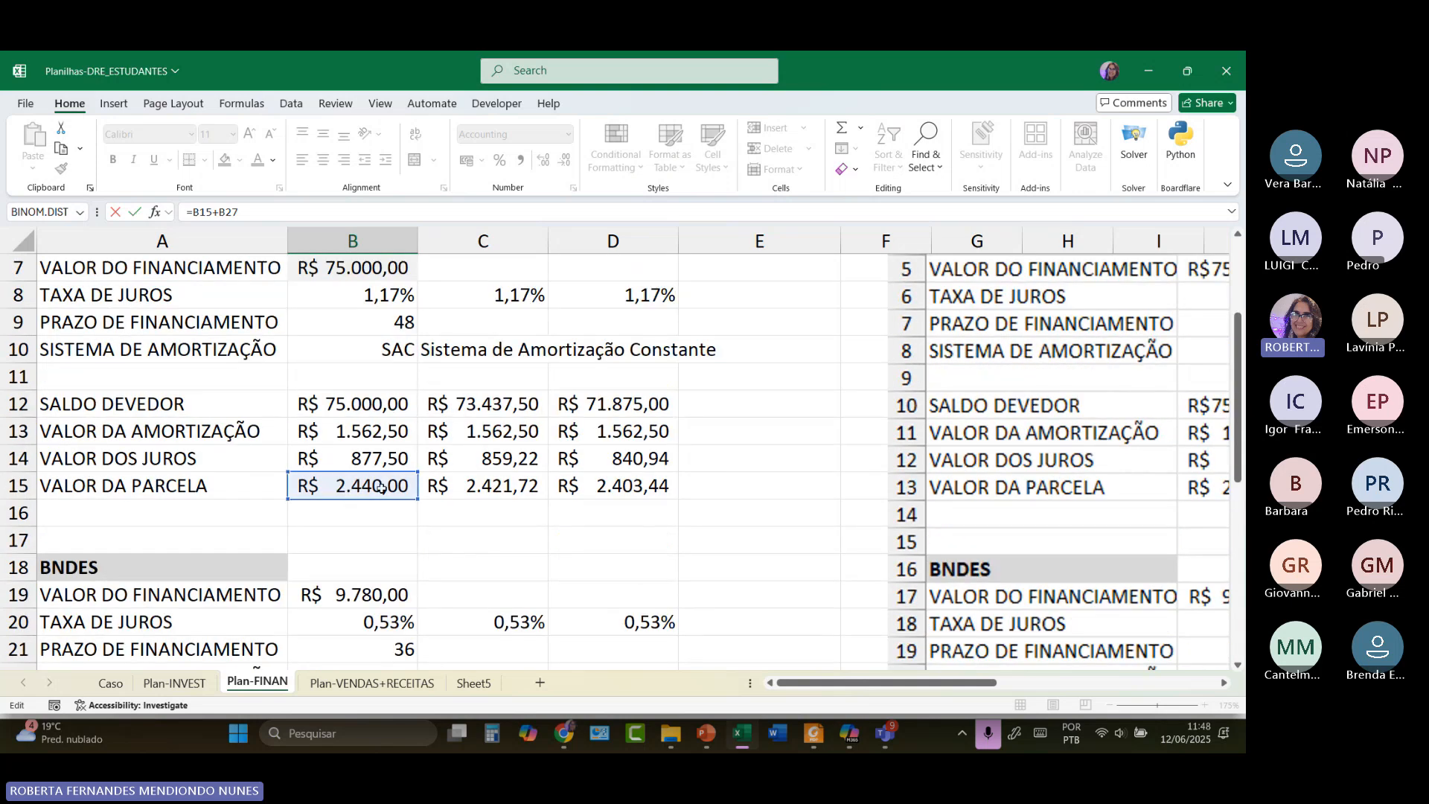
scroll(379, 487, "up", 1)
scroll(380, 488, "down", 6)
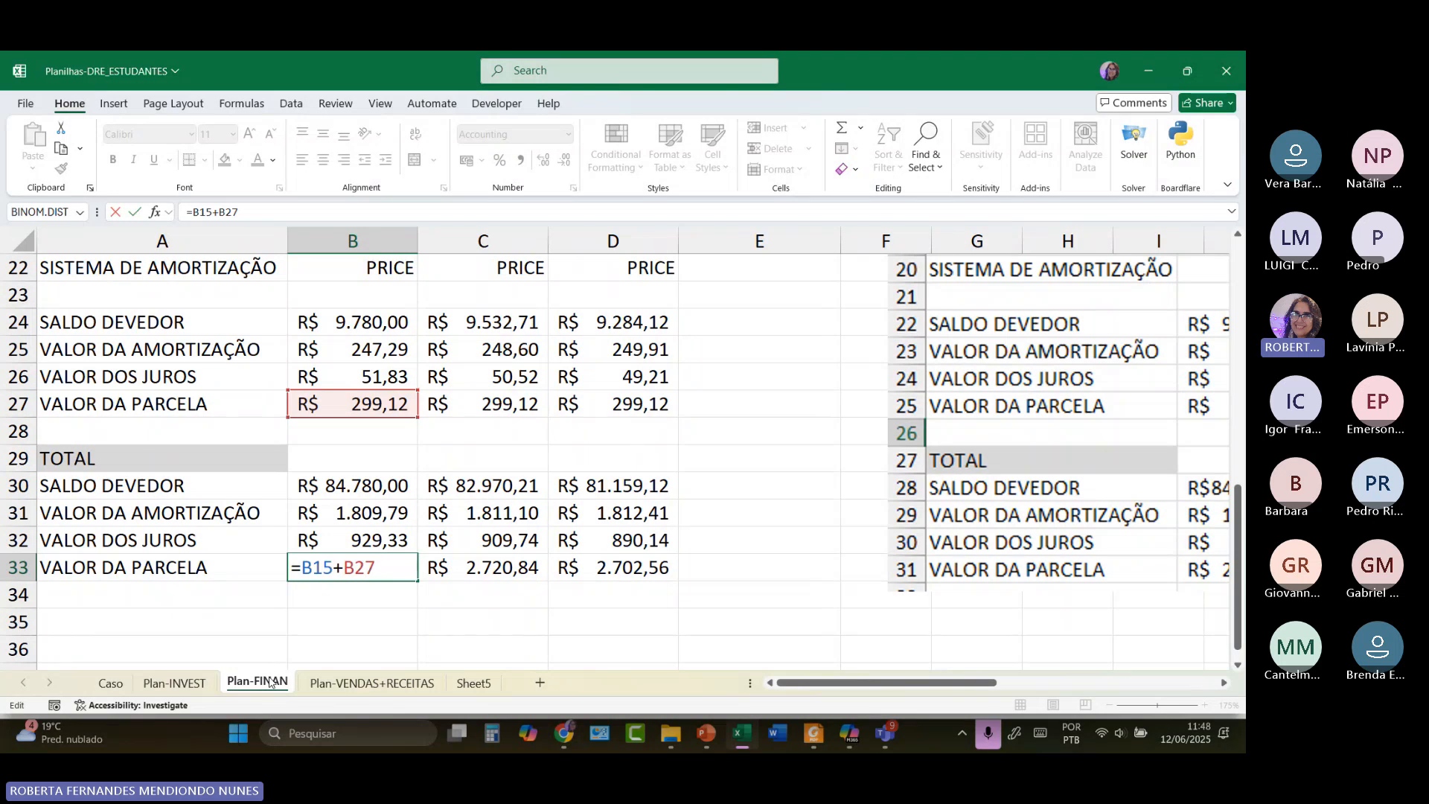
scroll(503, 486, "up", 2)
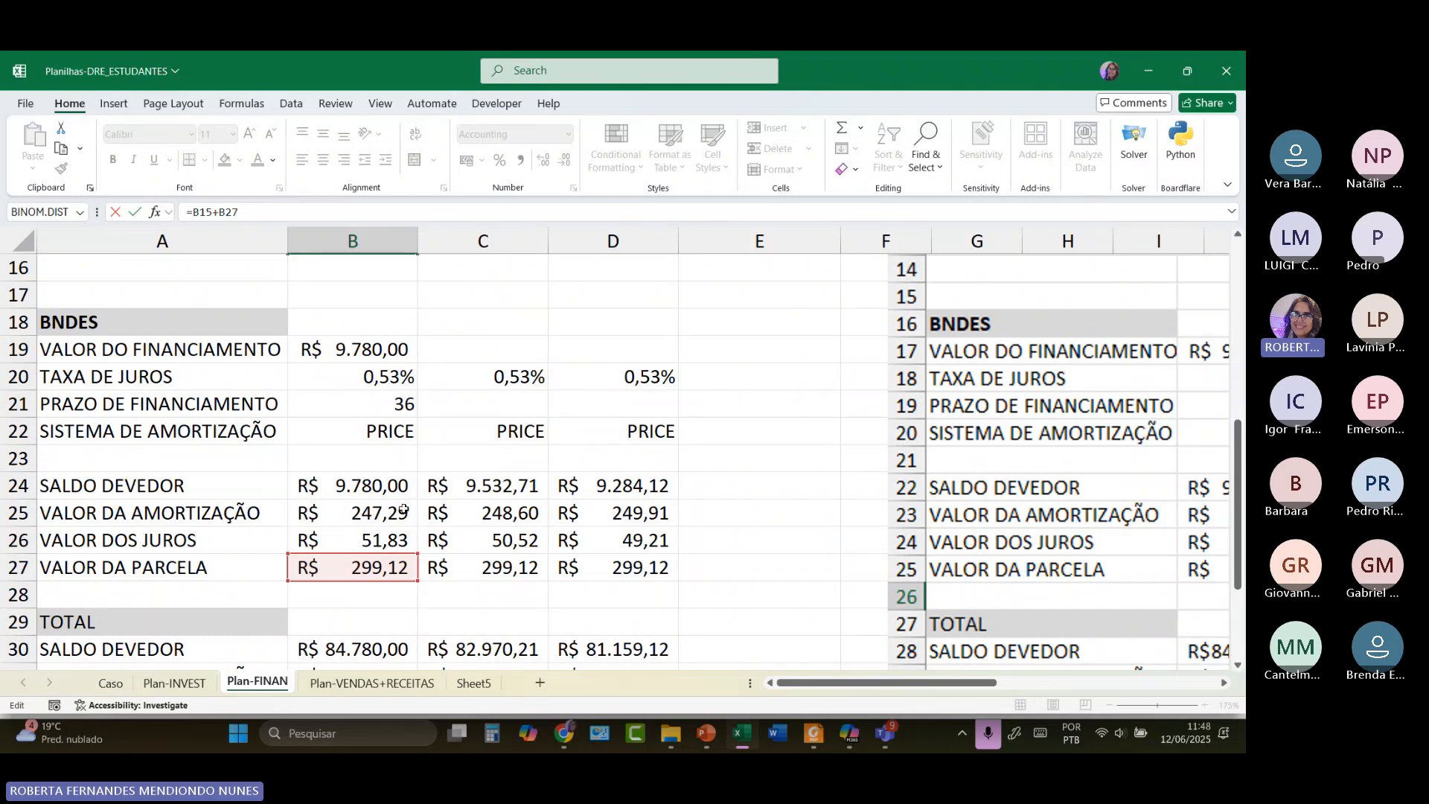
scroll(403, 509, "up", 4)
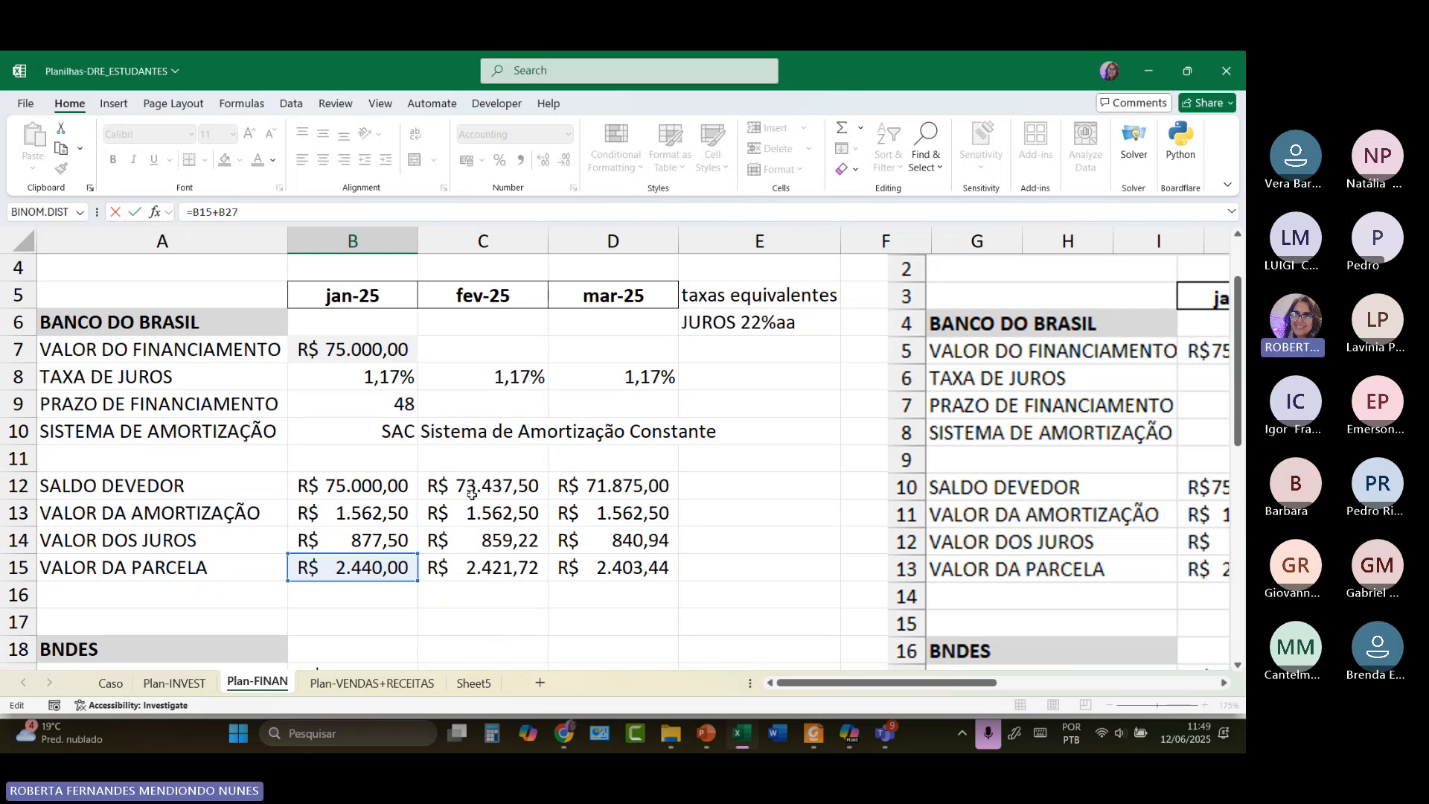
scroll(471, 495, "down", 4)
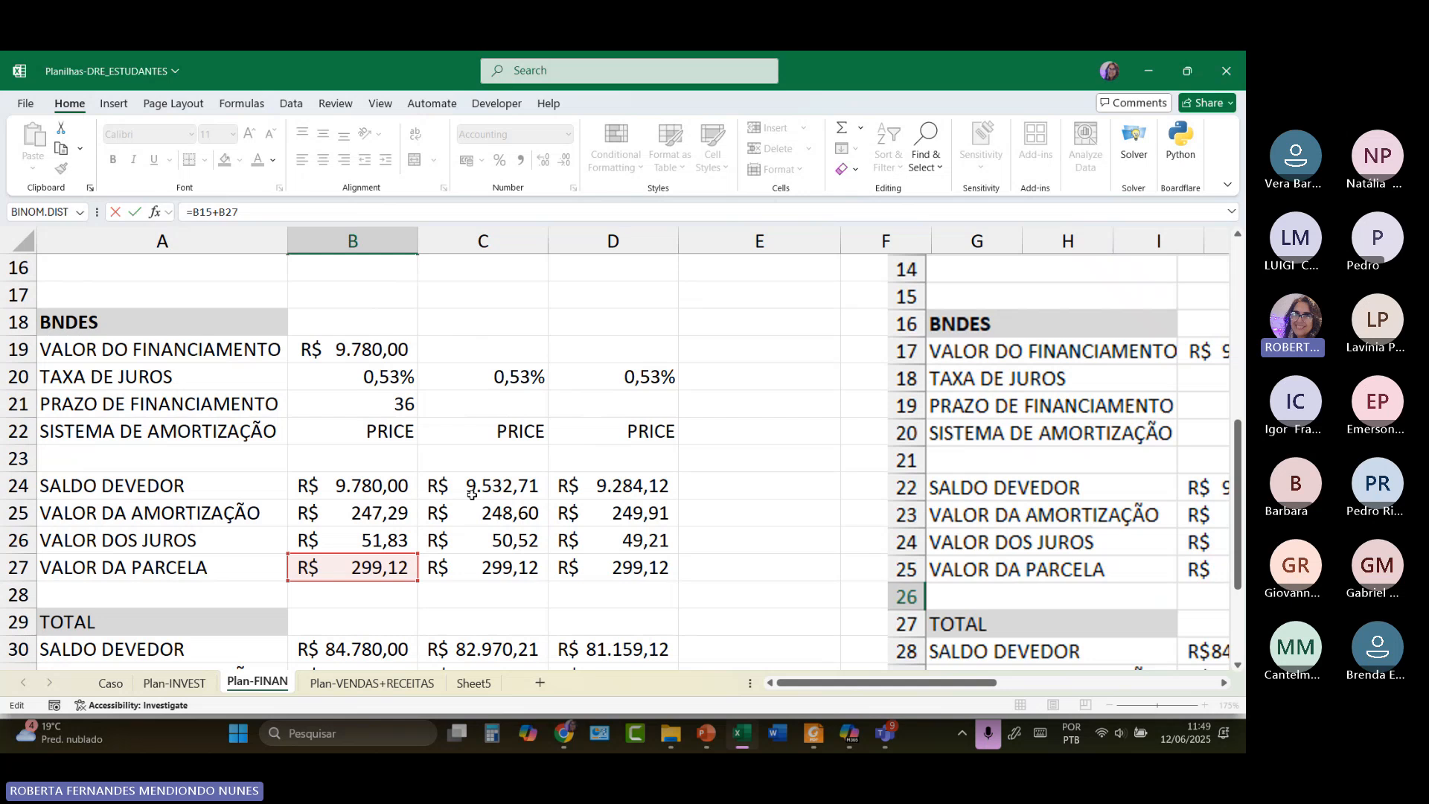
scroll(456, 468, "up", 3)
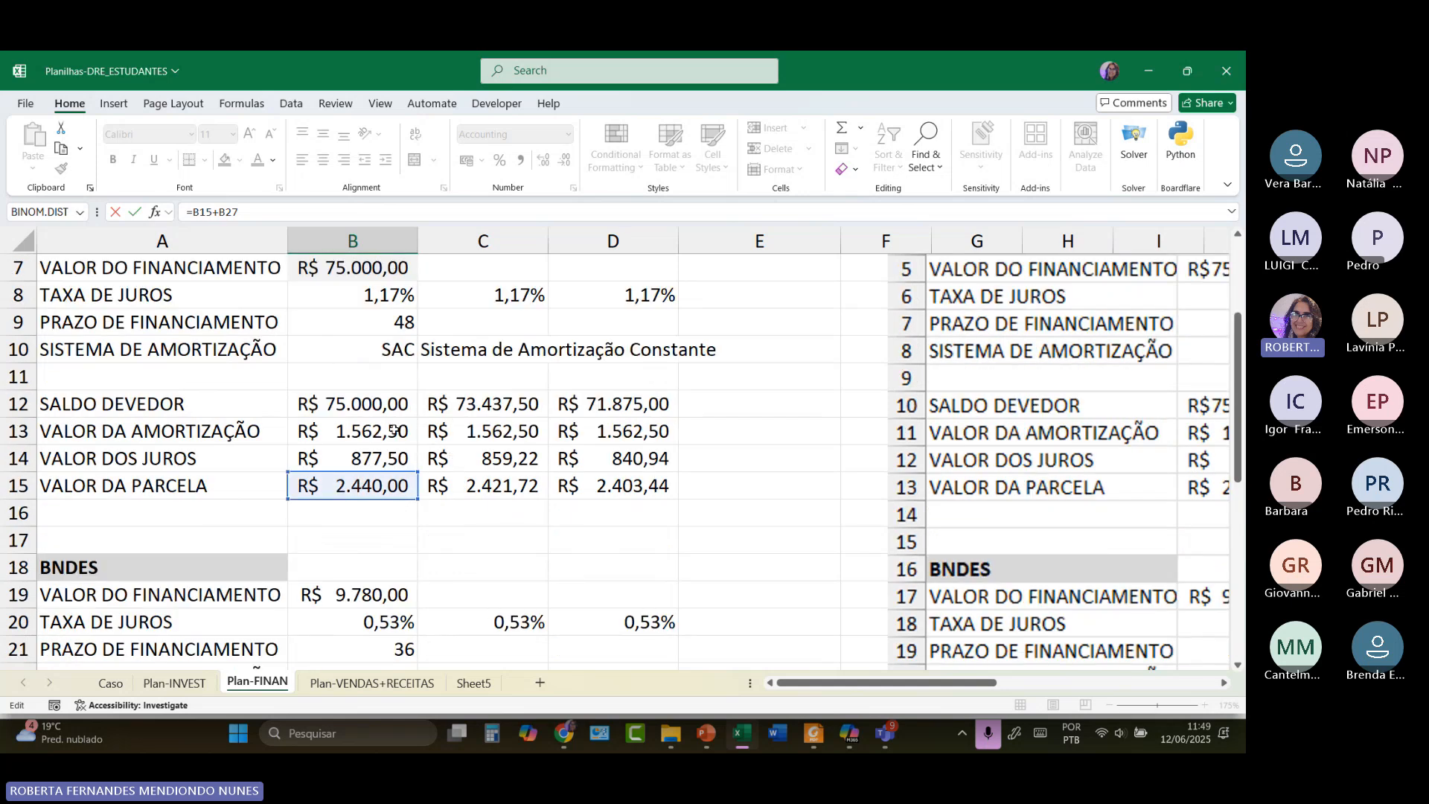
scroll(394, 430, "down", 2)
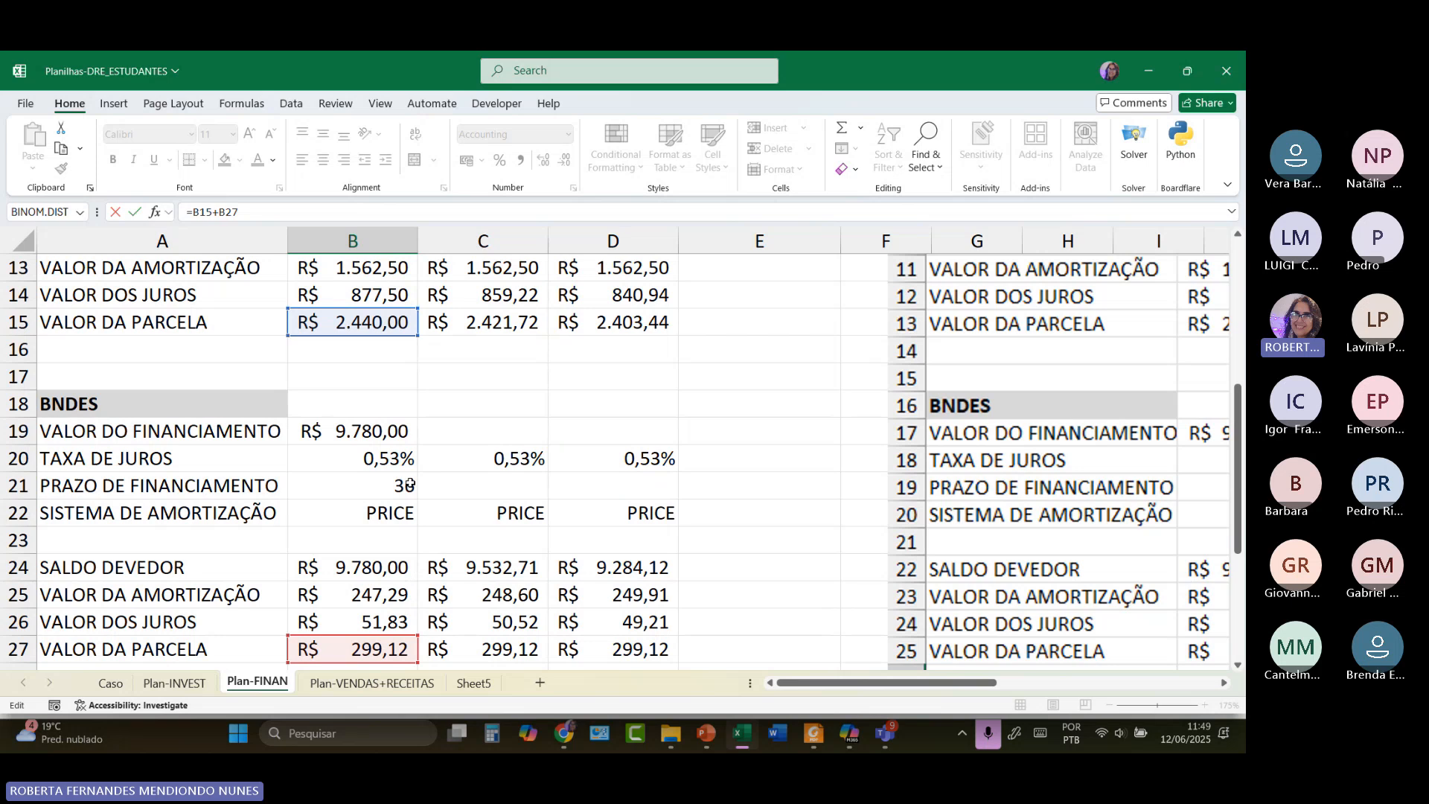
scroll(409, 484, "down", 1)
scroll(387, 417, "down", 2)
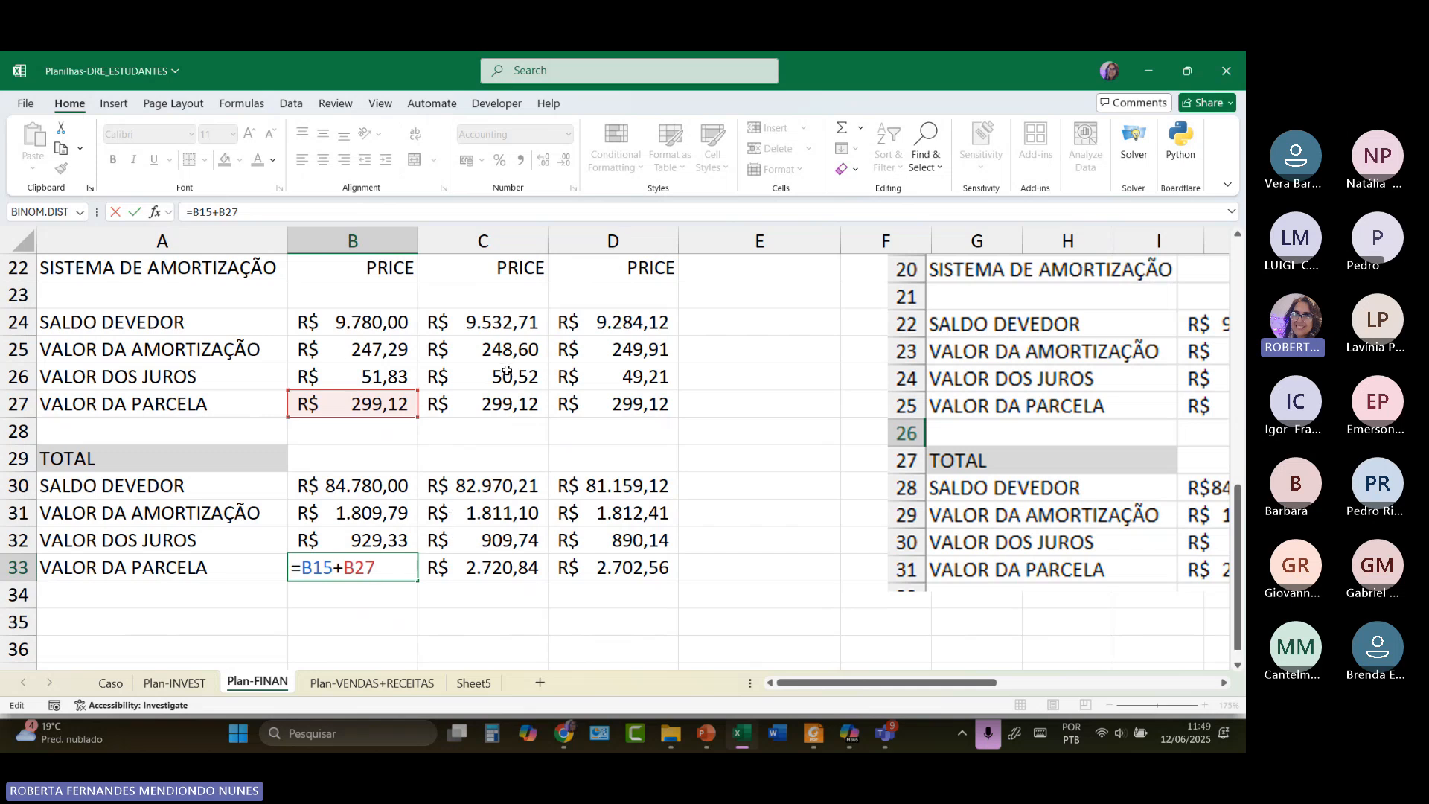
scroll(457, 513, "up", 3)
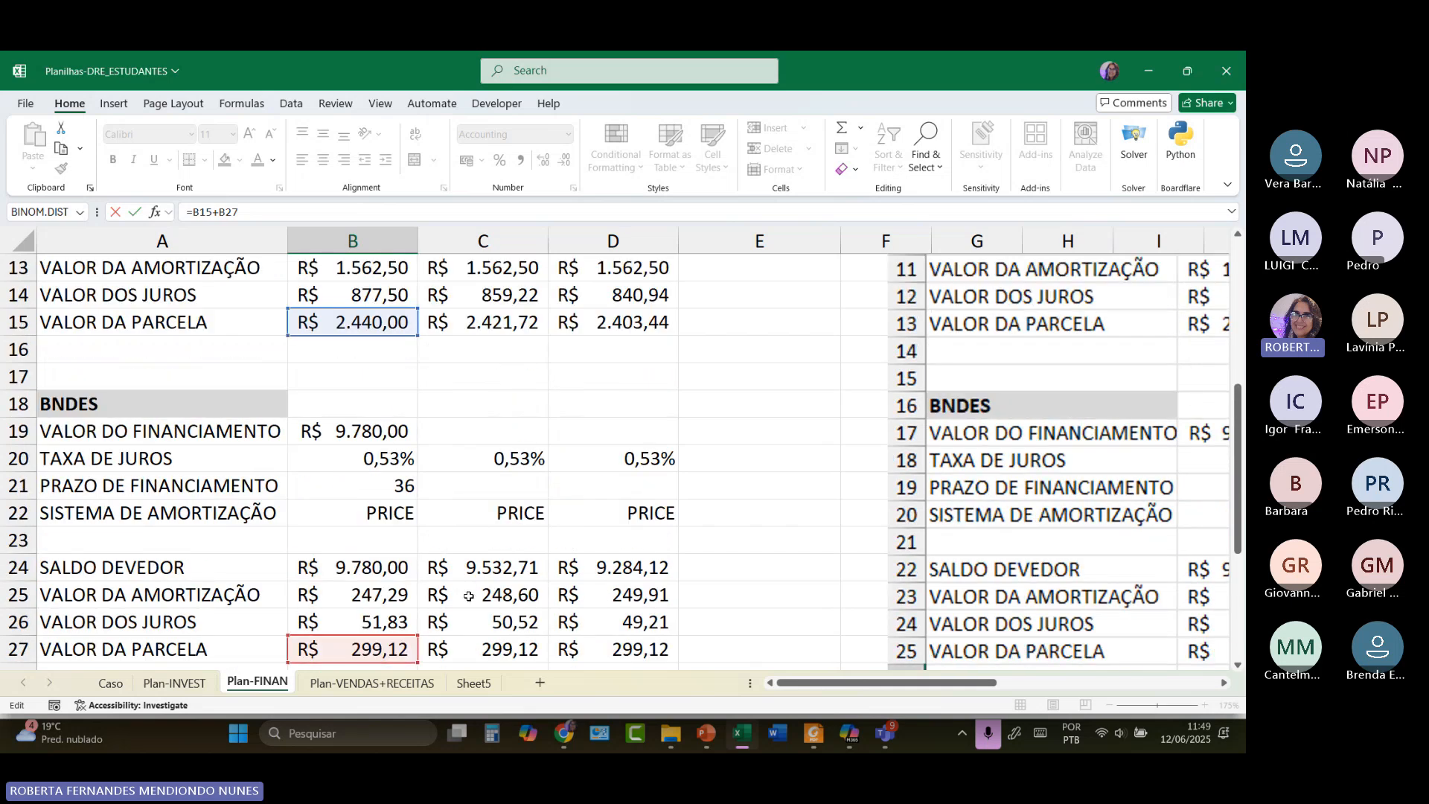
scroll(469, 570, "down", 3)
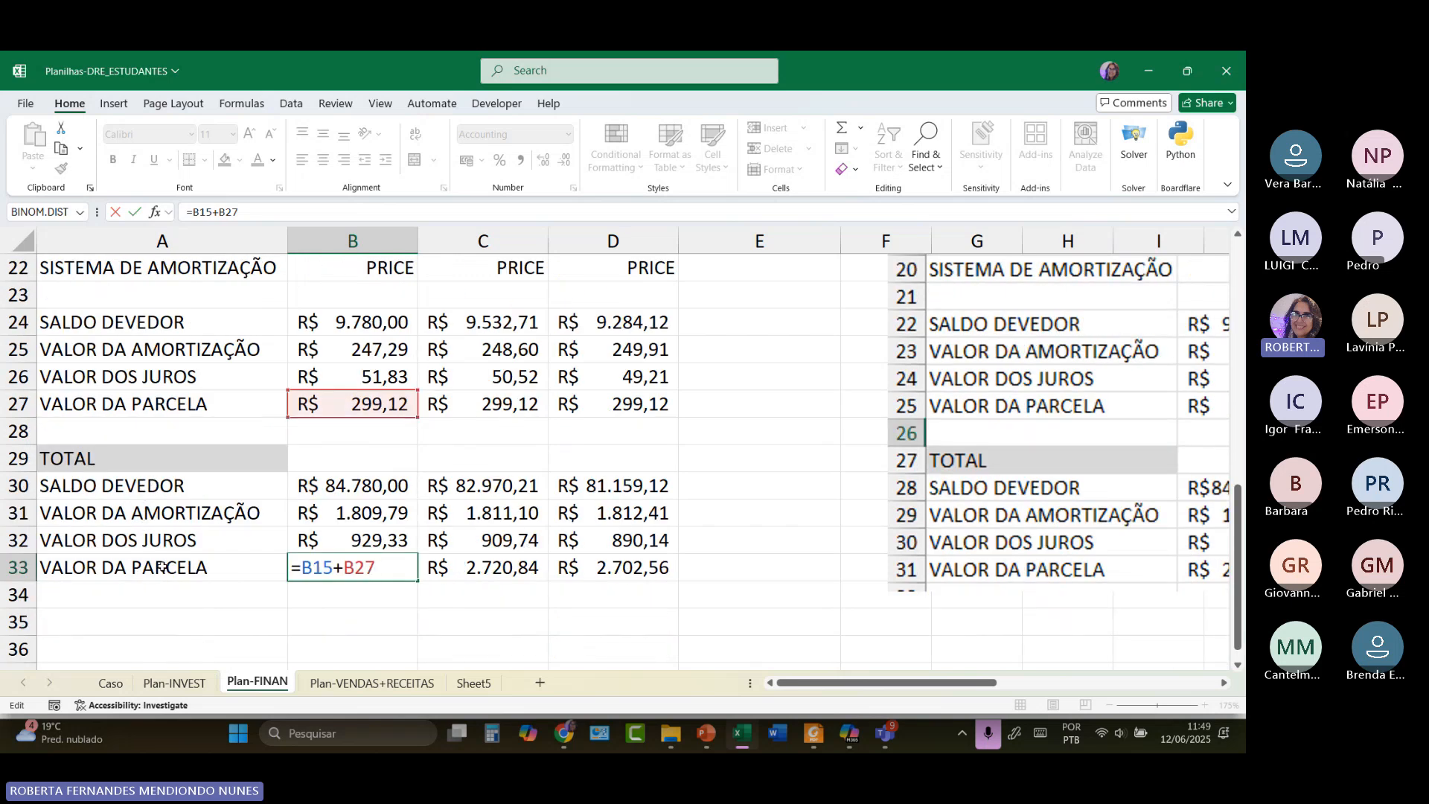
scroll(368, 369, "up", 3)
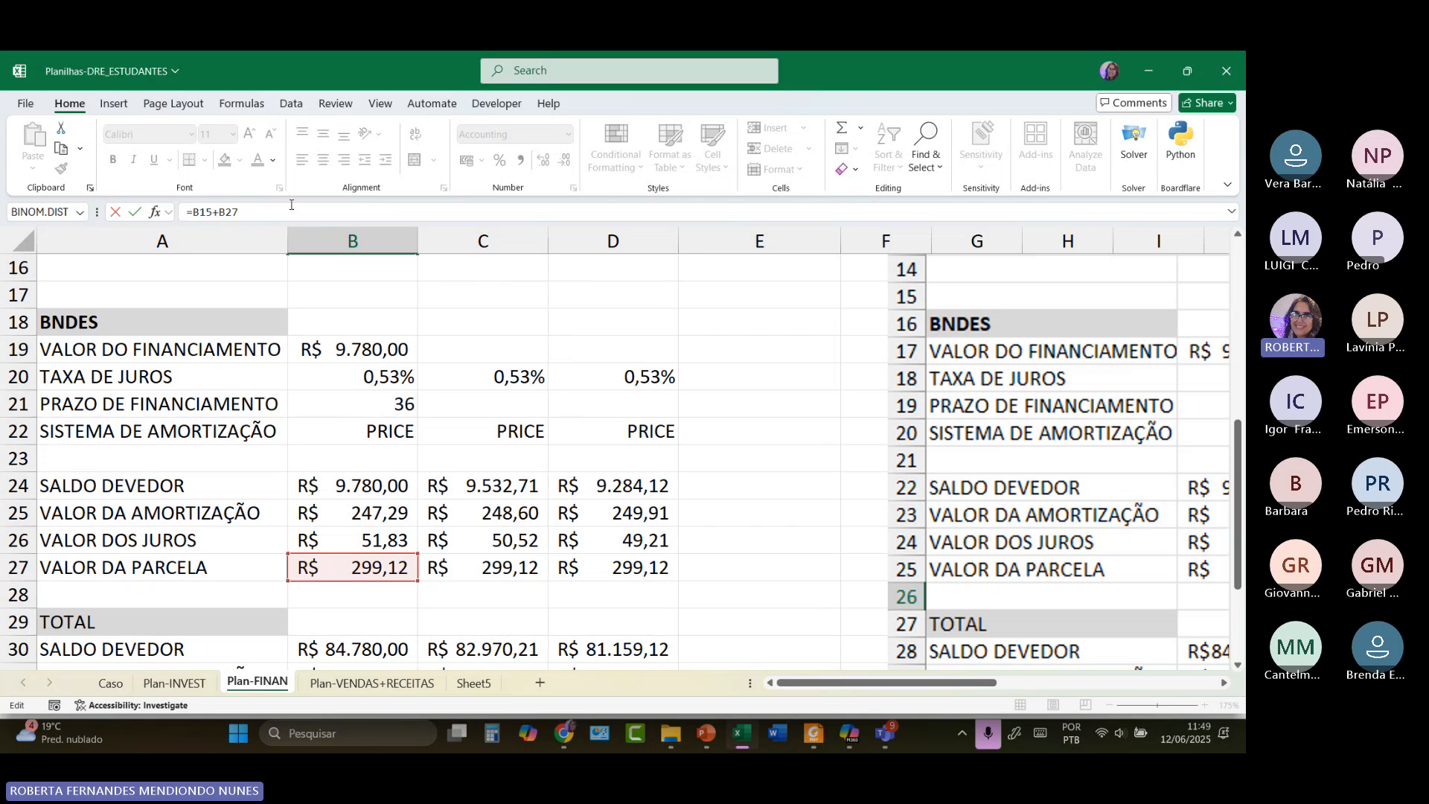
scroll(261, 408, "up", 2)
scroll(261, 346, "up", 1)
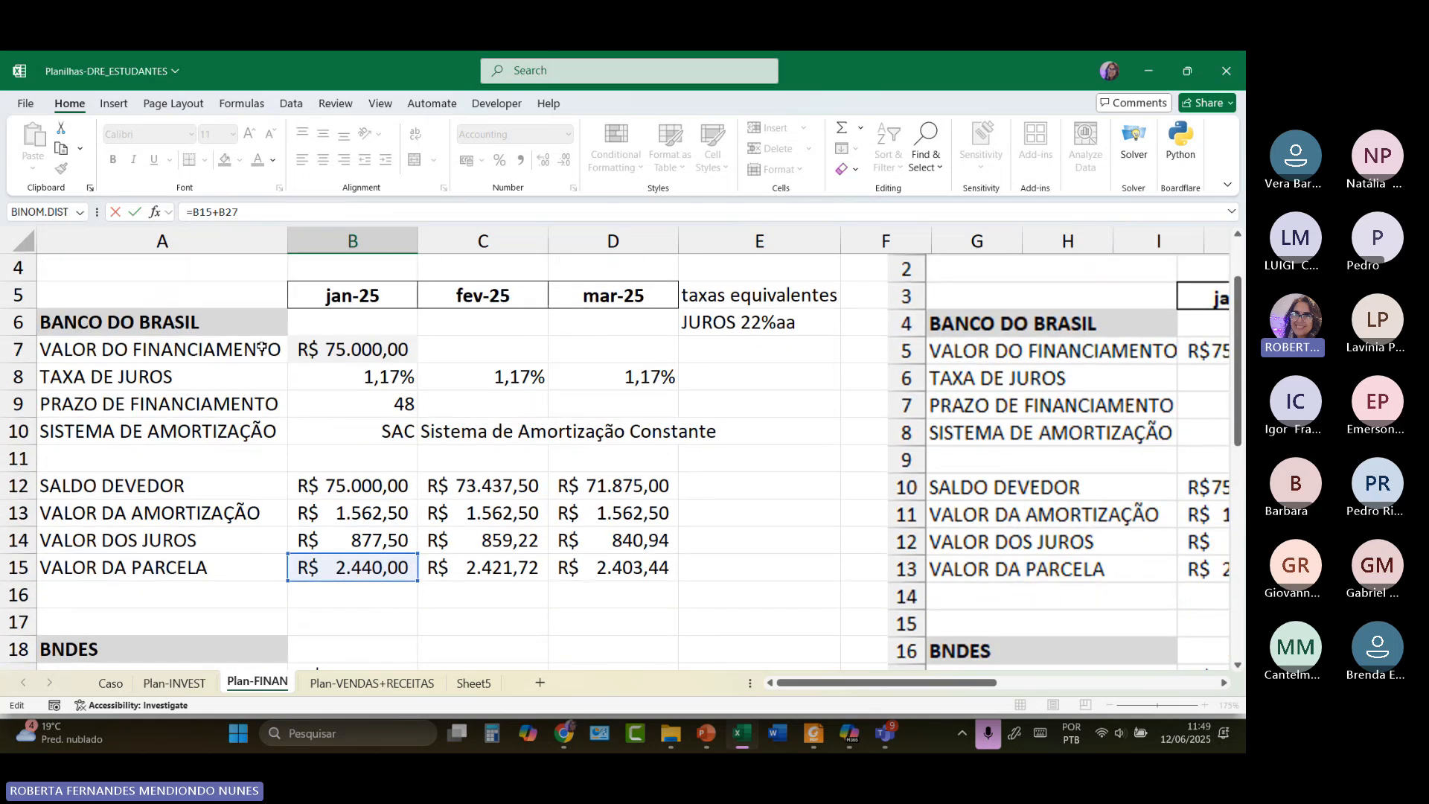
scroll(261, 347, "down", 3)
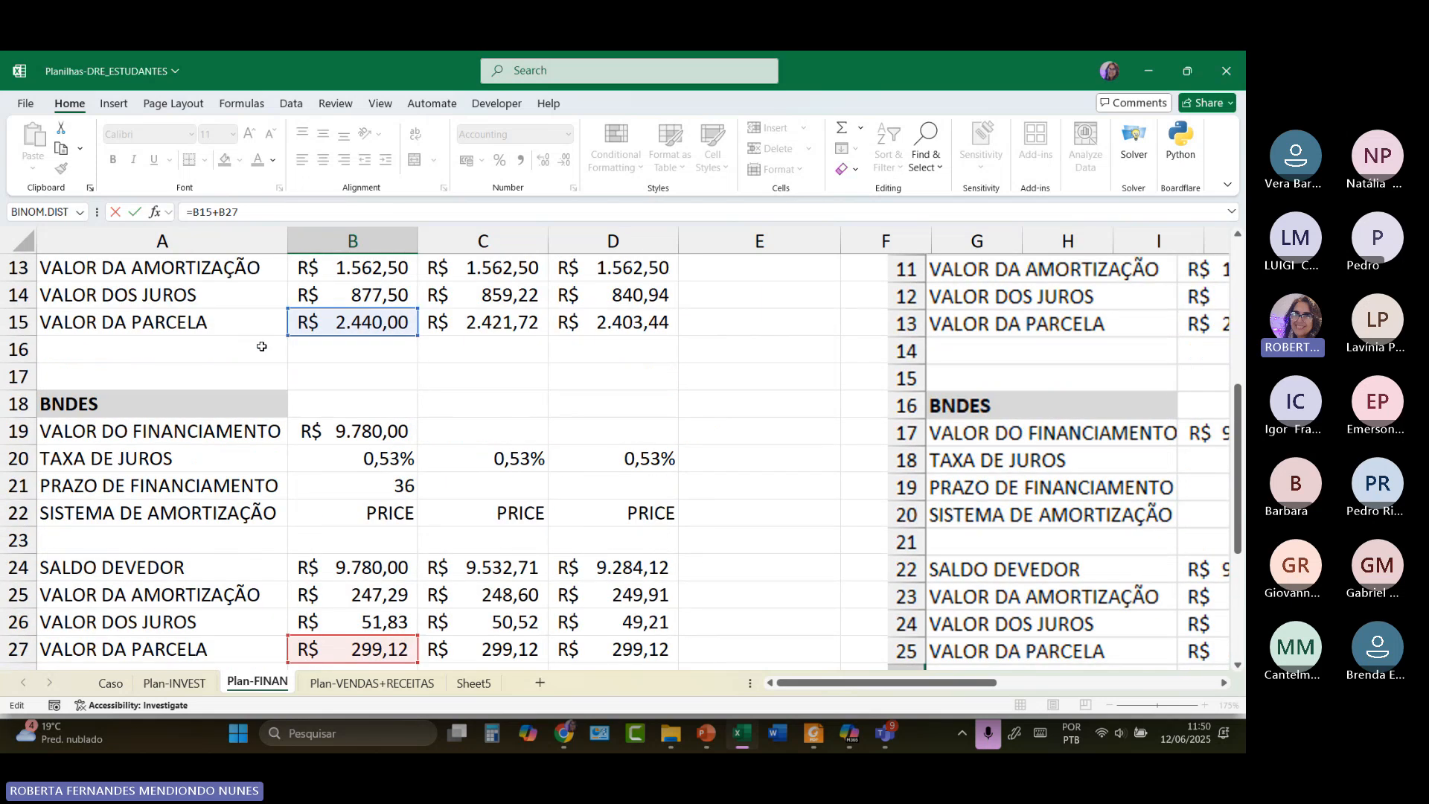
scroll(636, 391, "up", 3)
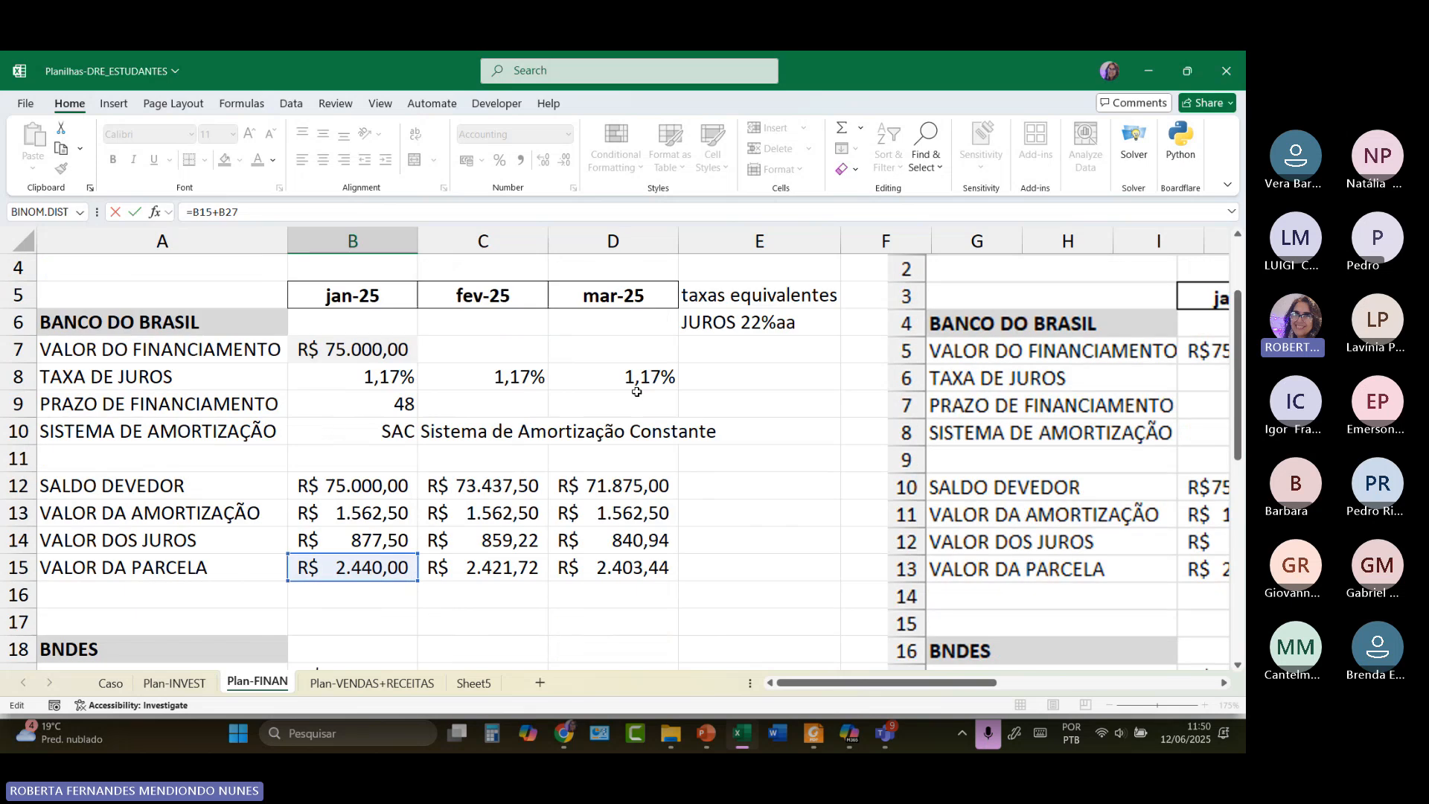
scroll(636, 391, "up", 3)
Leave B33's edit mode and scroll to view the declining Banco do Brasil SAC installments.
left_click(363, 321)
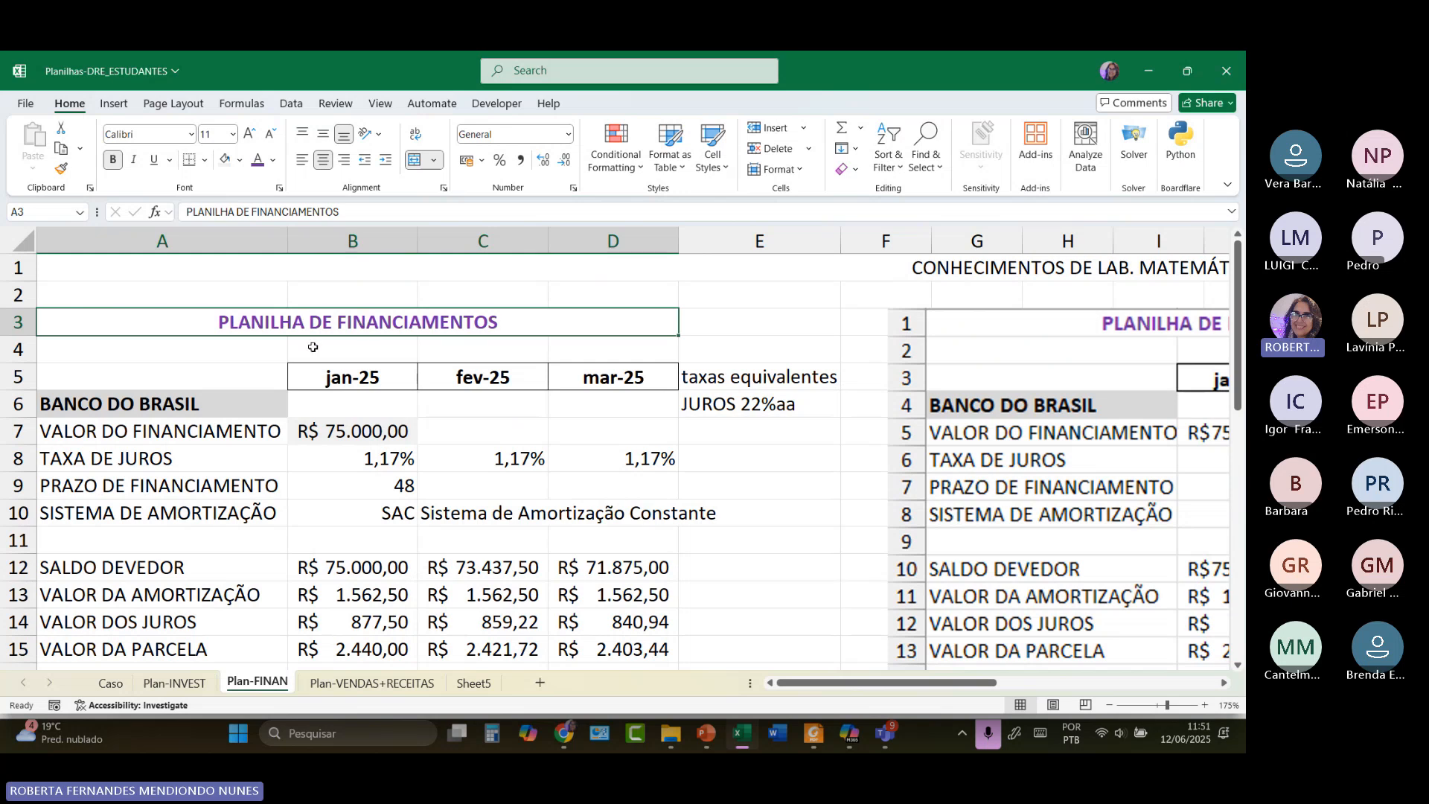
scroll(377, 408, "down", 1)
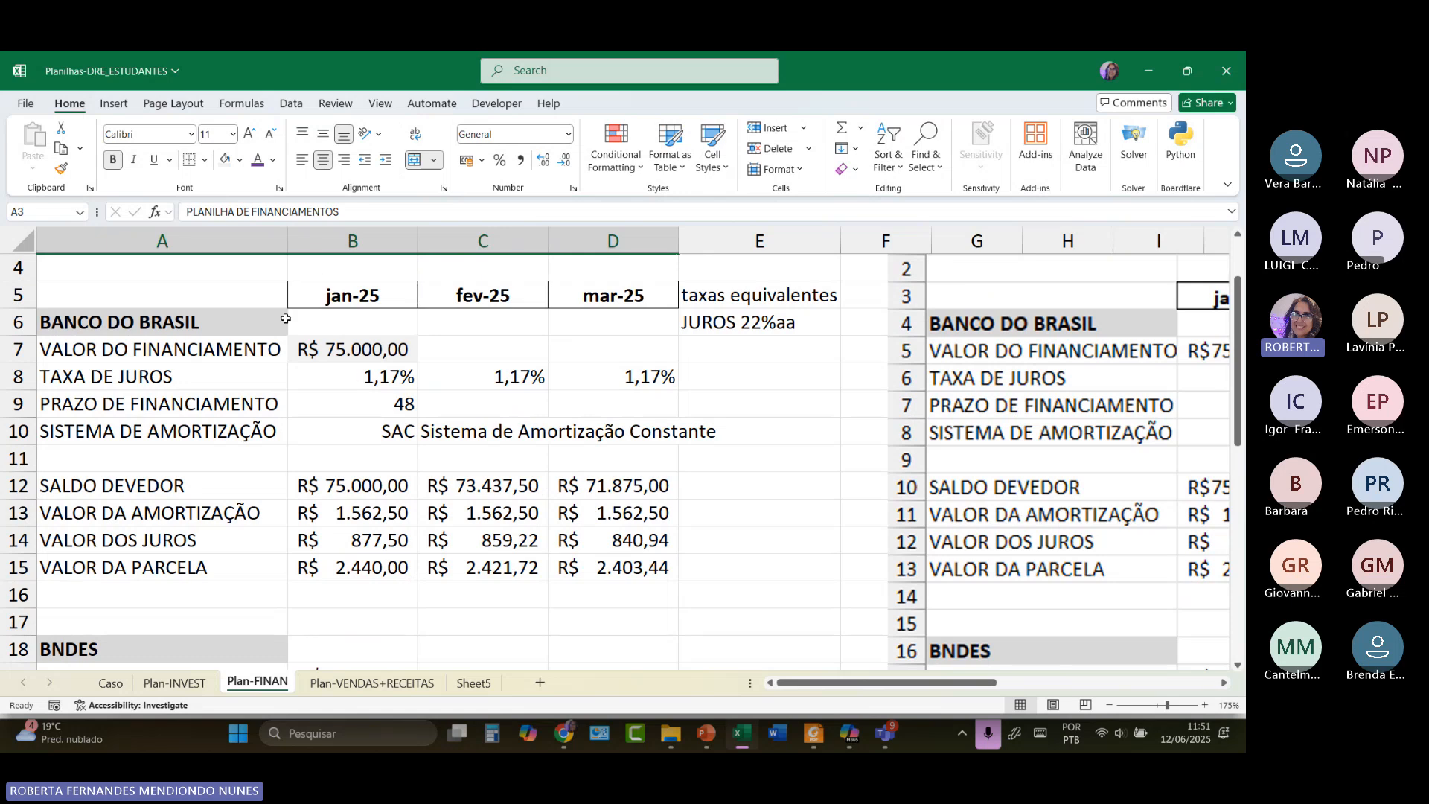
left_click(175, 683)
scroll(164, 513, "up", 3)
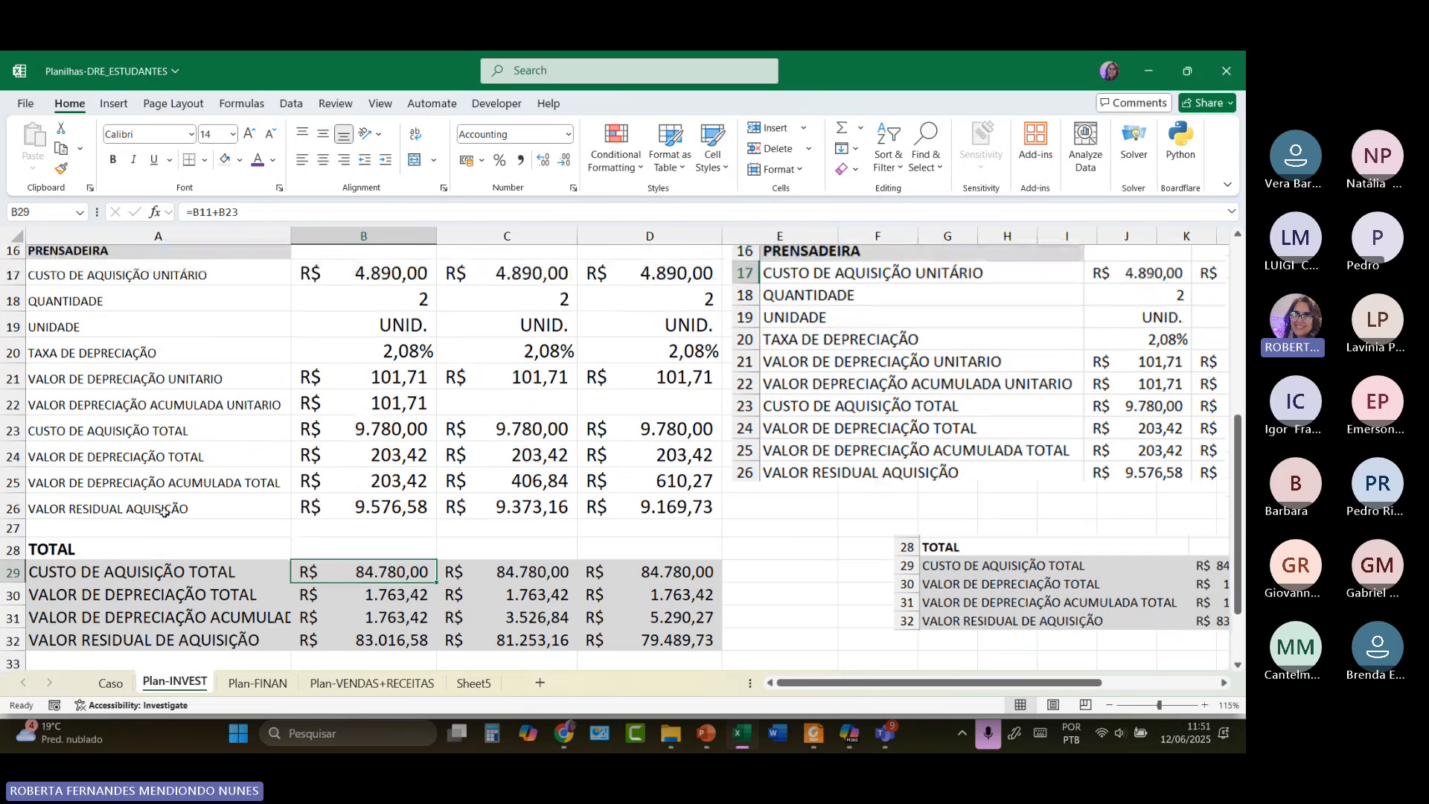
left_click(95, 441)
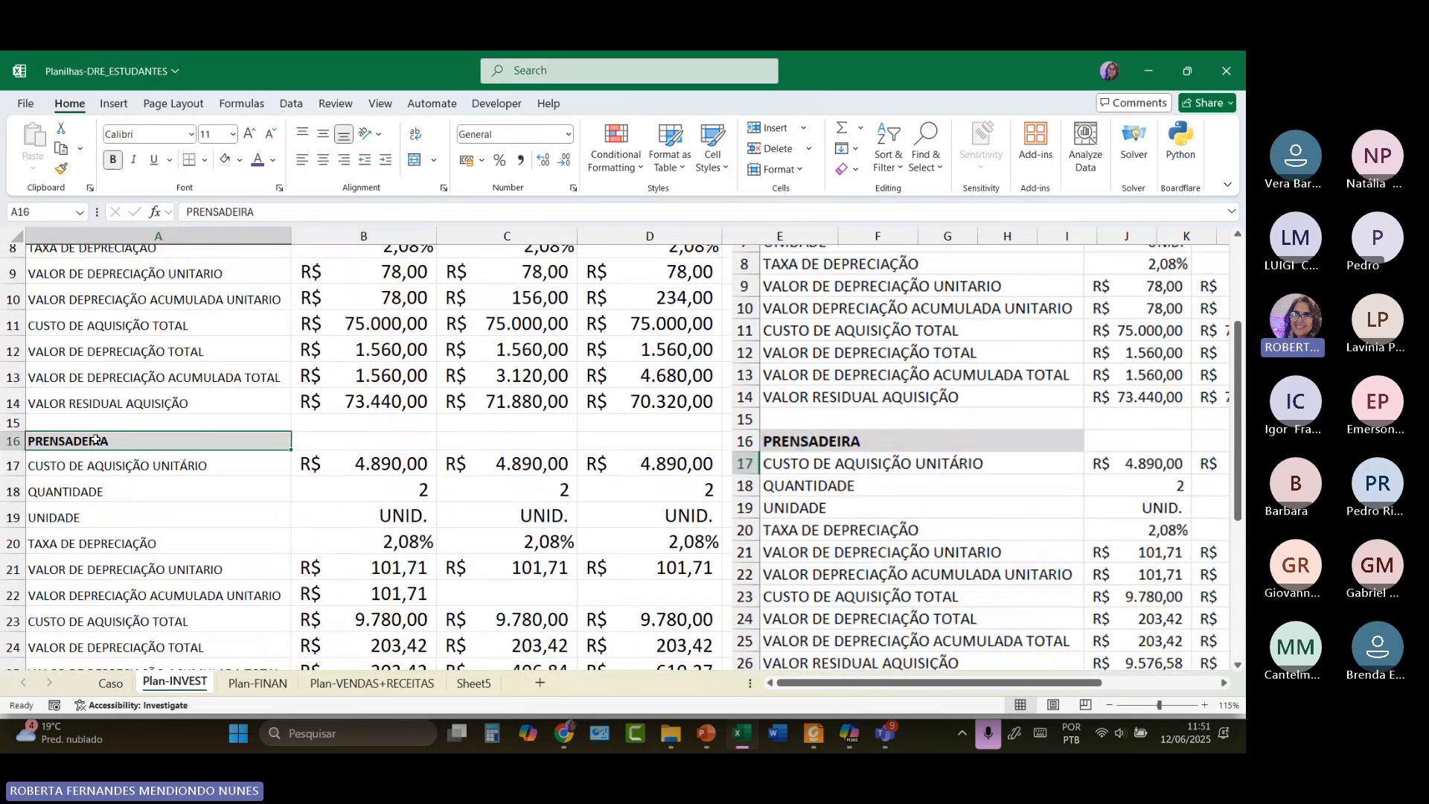
scroll(95, 439, "up", 3)
left_click(157, 307)
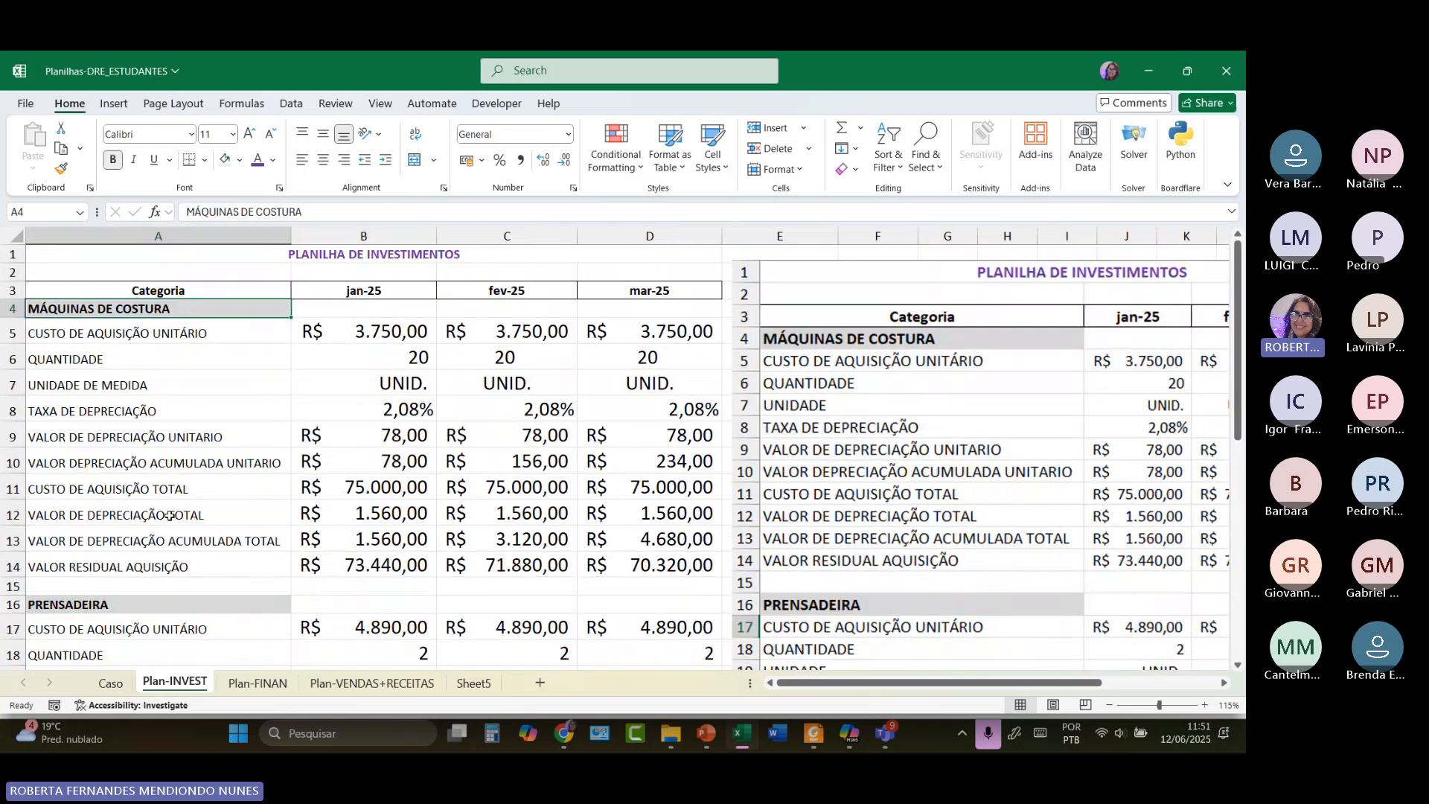
left_click(452, 259)
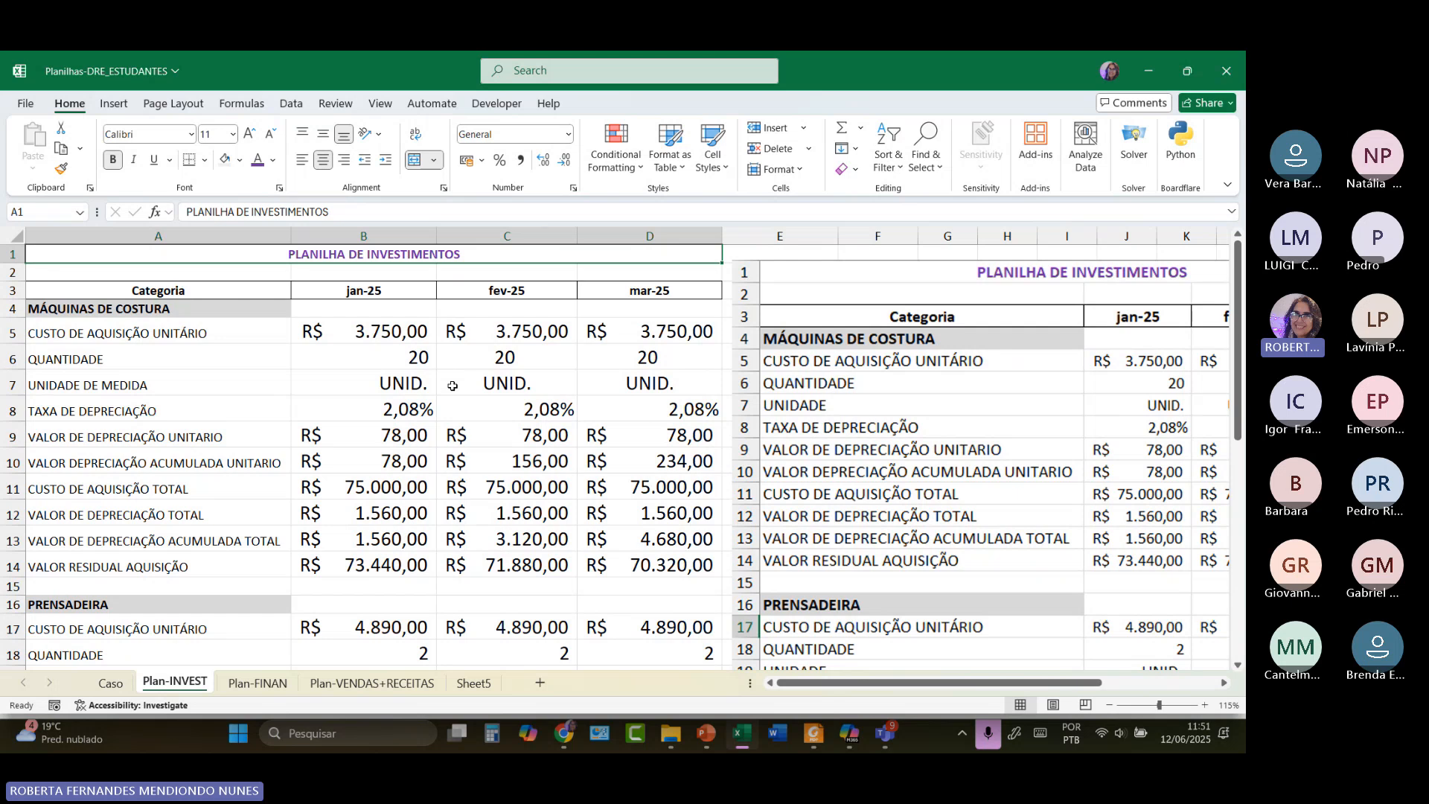
left_click(252, 688)
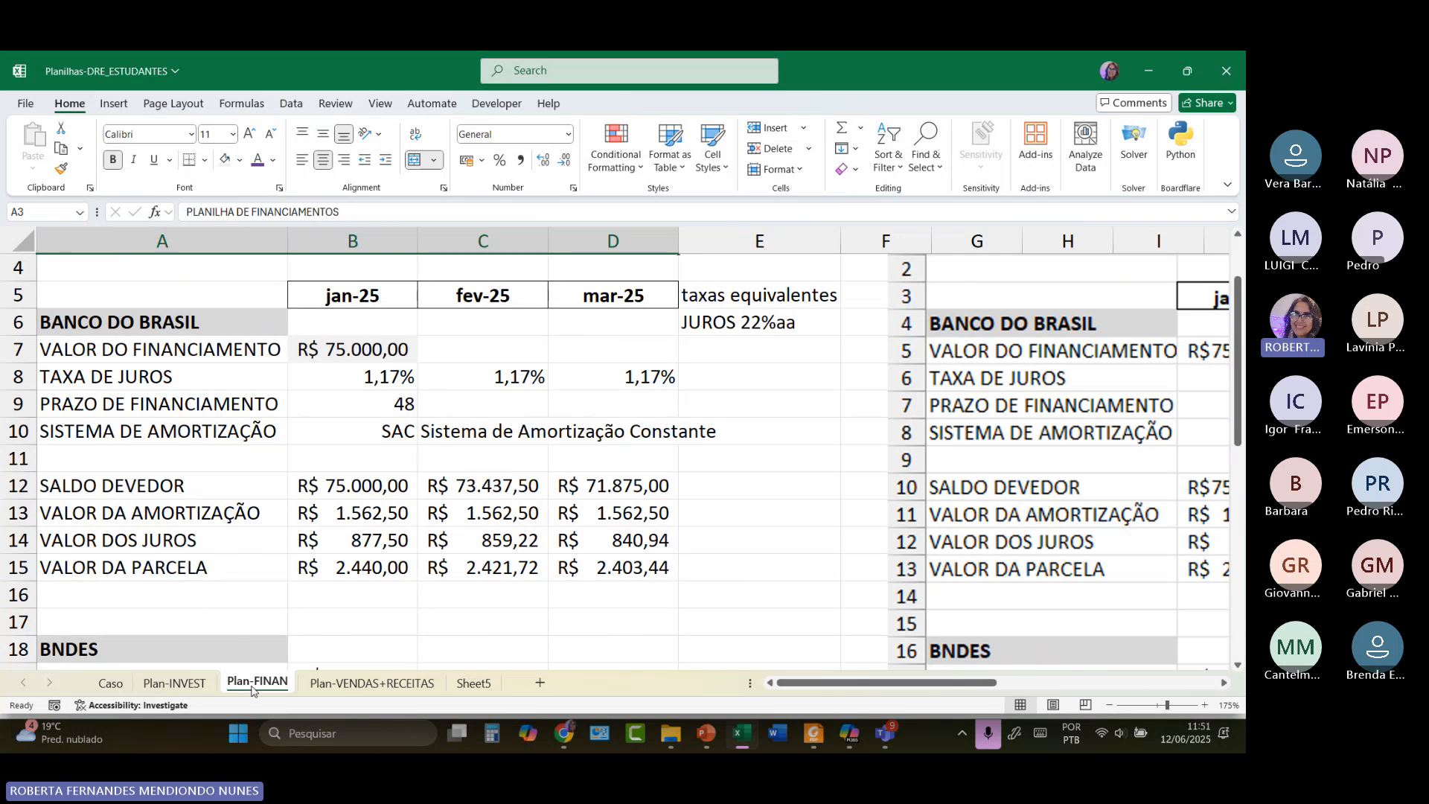
Review the Banco do Brasil 75000 and BNDES 9780 financing amounts, then go to Plan-VENDAS+RECEITAS.
scroll(249, 485, "up", 1)
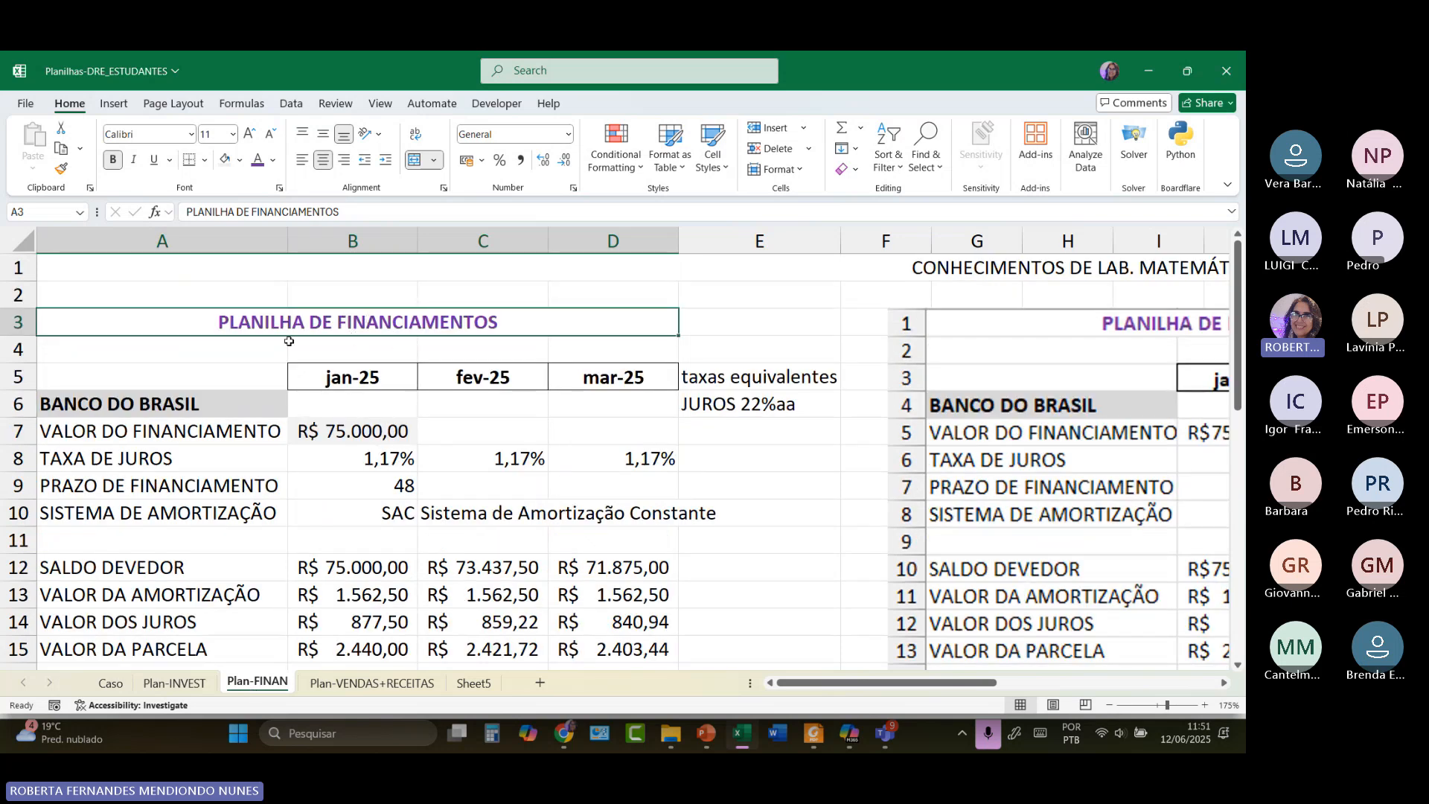
left_click(170, 407)
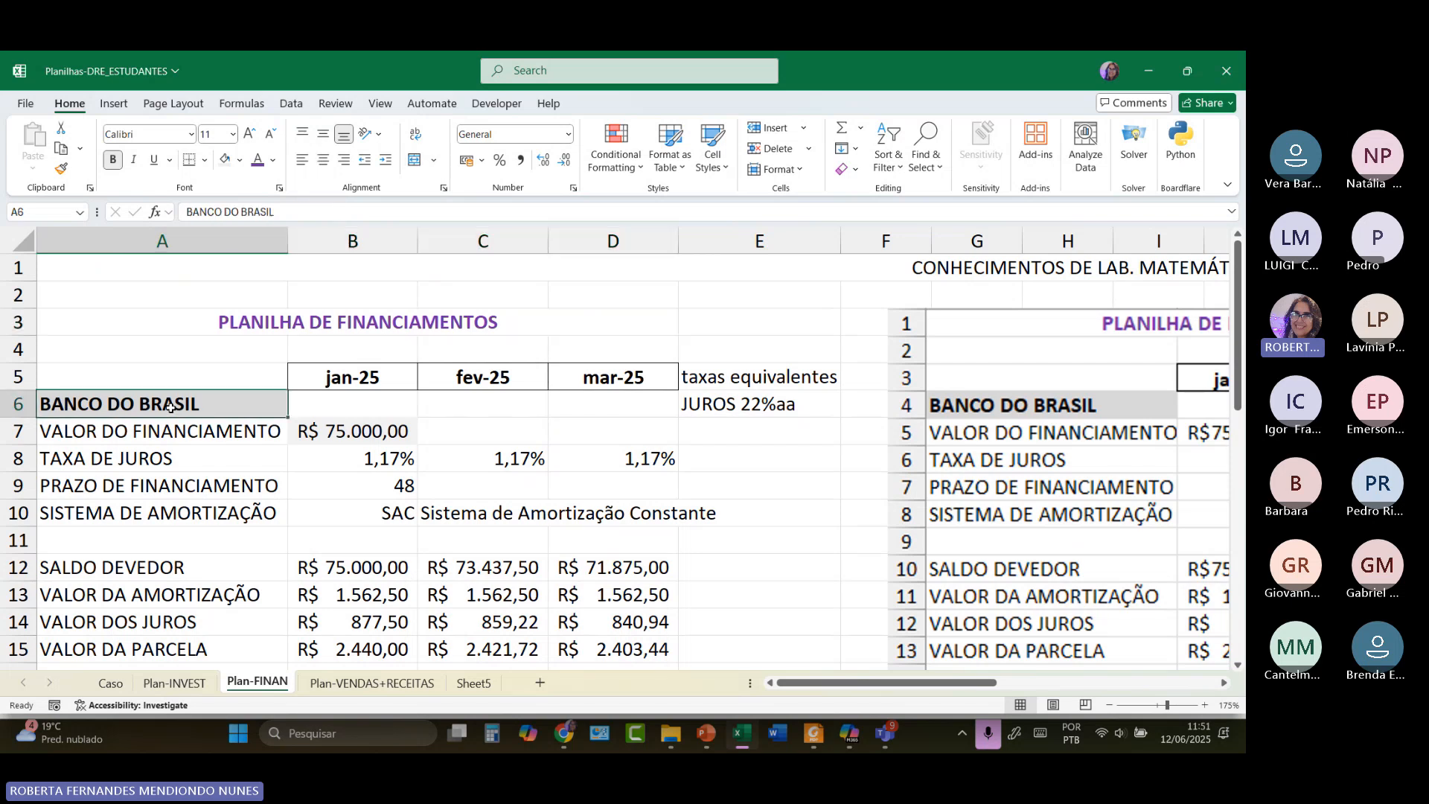
left_click(349, 433)
scroll(352, 435, "down", 4)
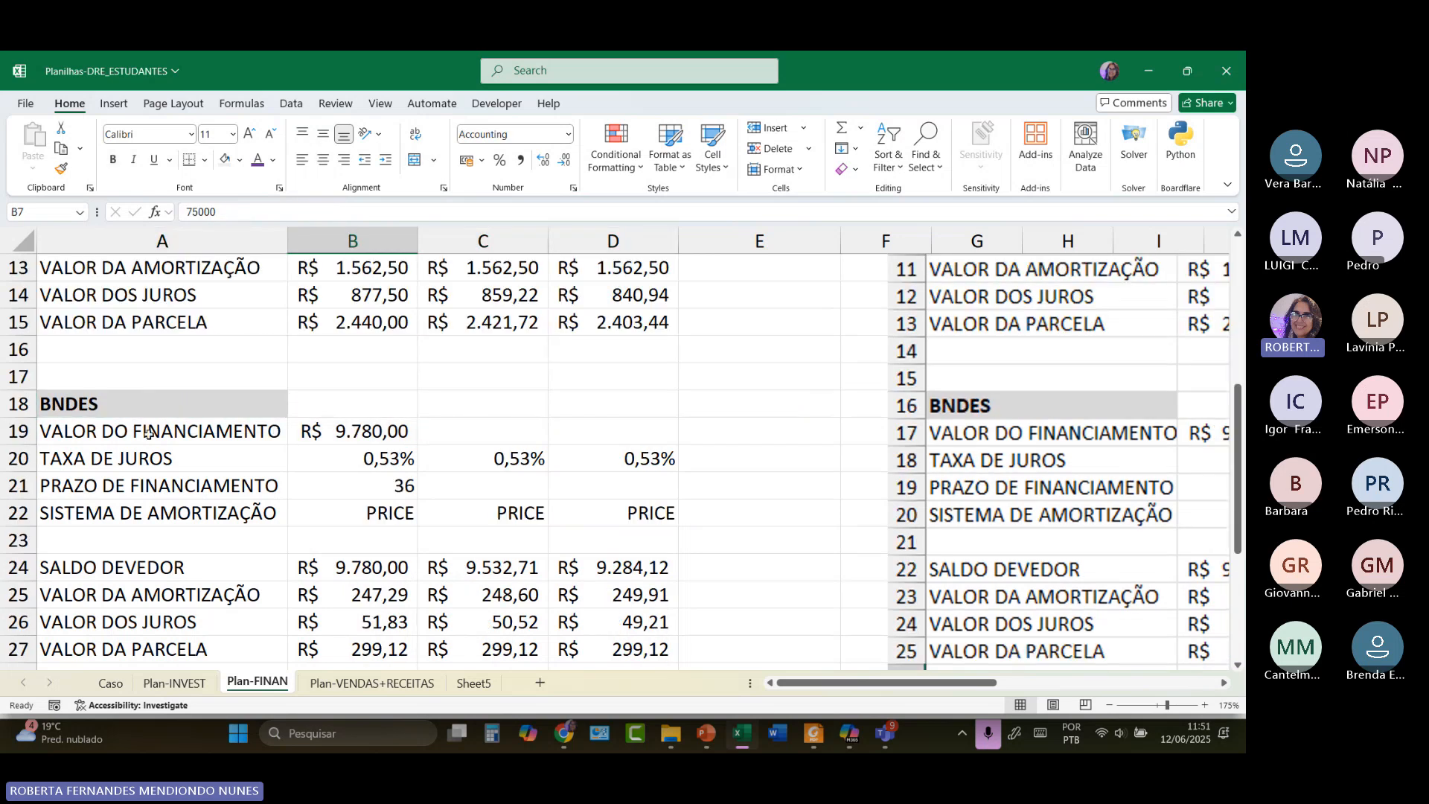
left_click(138, 394)
left_click(357, 431)
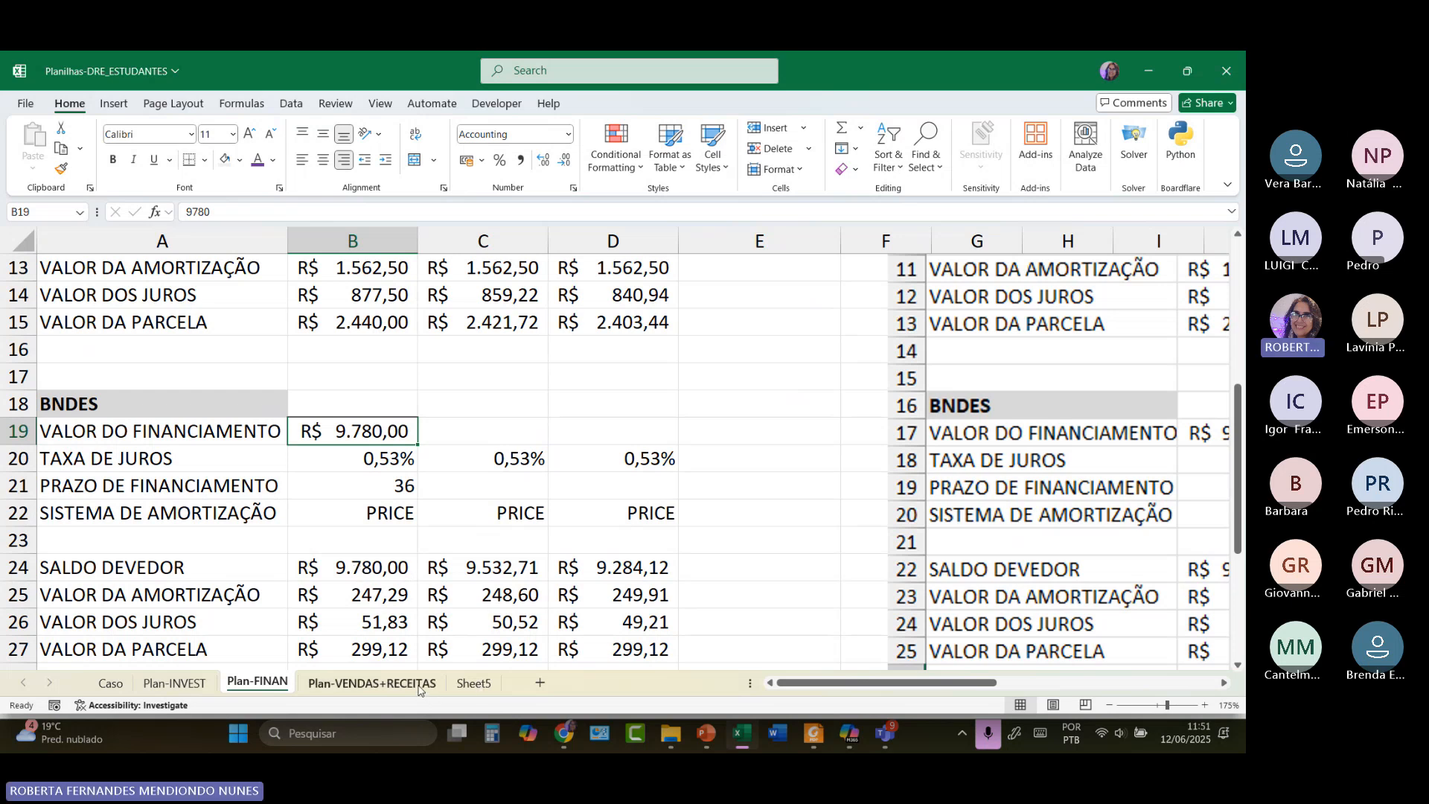
left_click(372, 683)
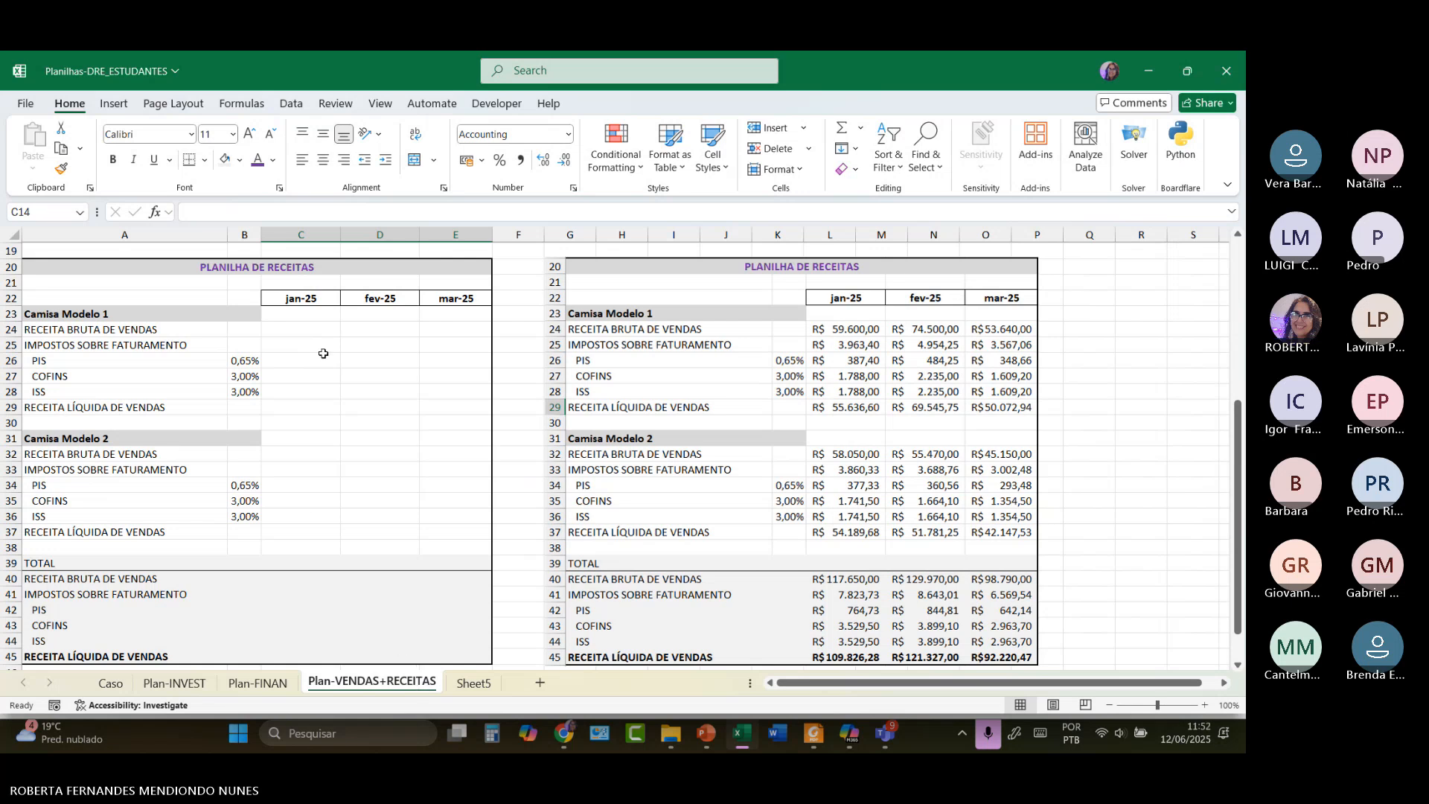
left_click(309, 329)
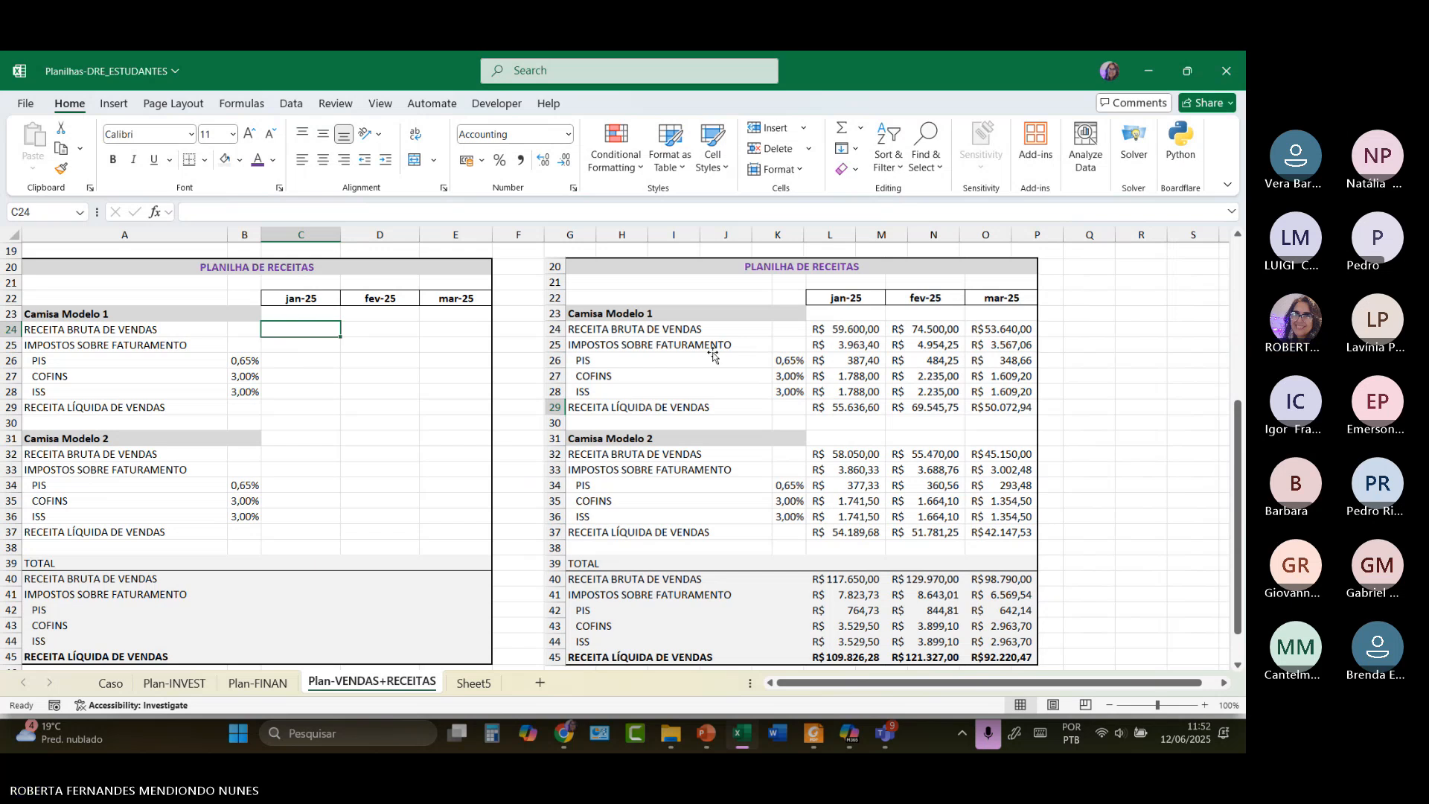
scroll(378, 460, "down", 4)
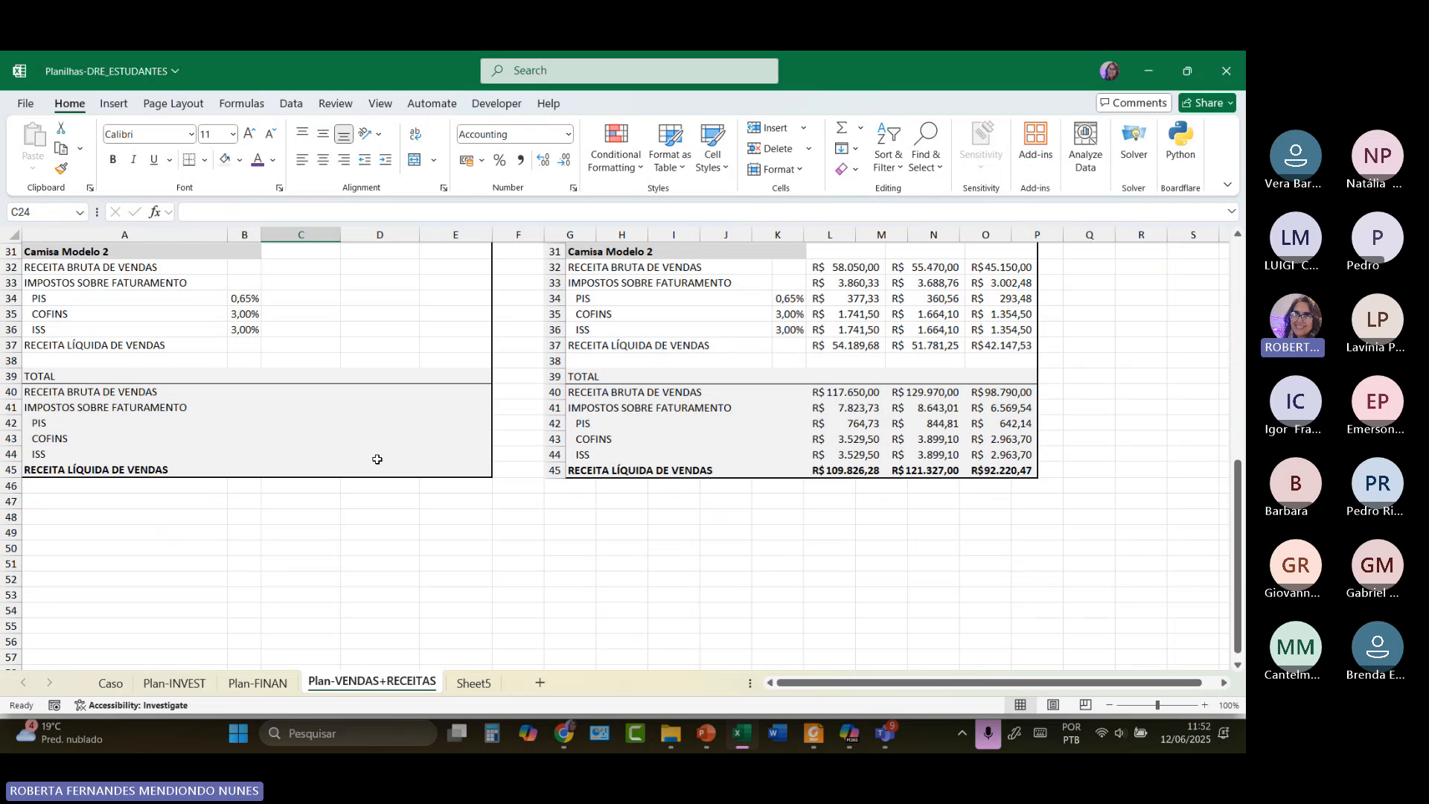
scroll(378, 459, "up", 3)
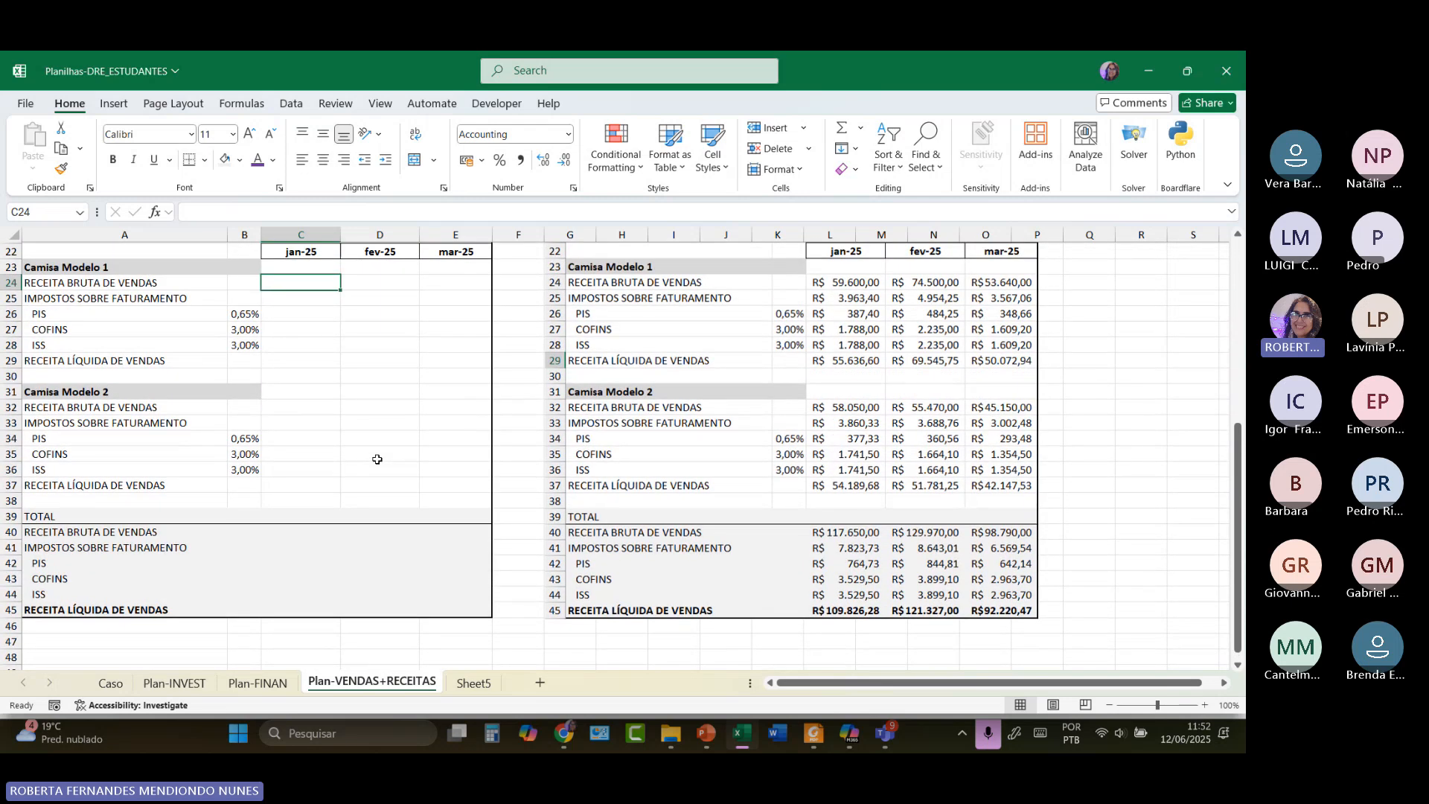
scroll(377, 460, "up", 1)
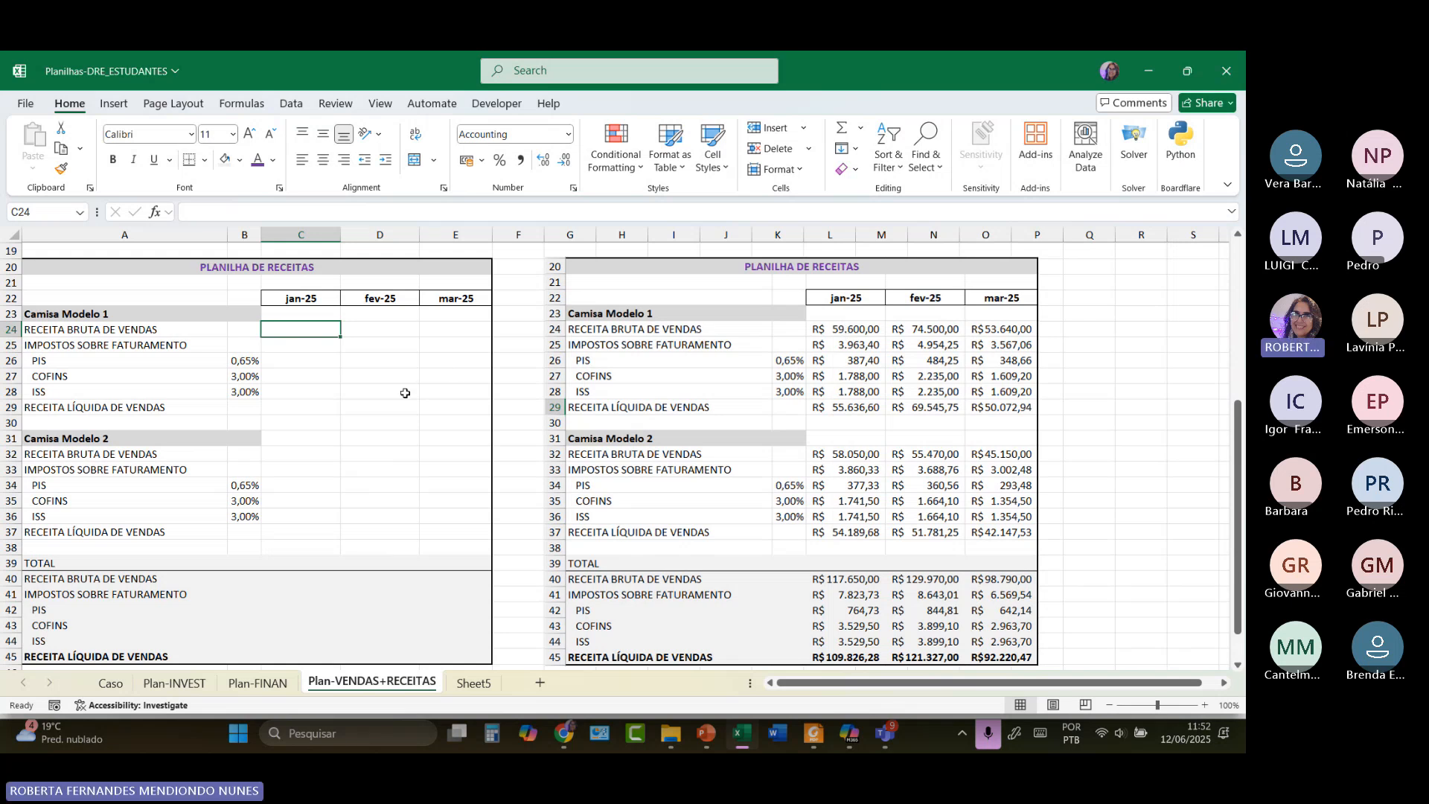
scroll(404, 393, "up", 6)
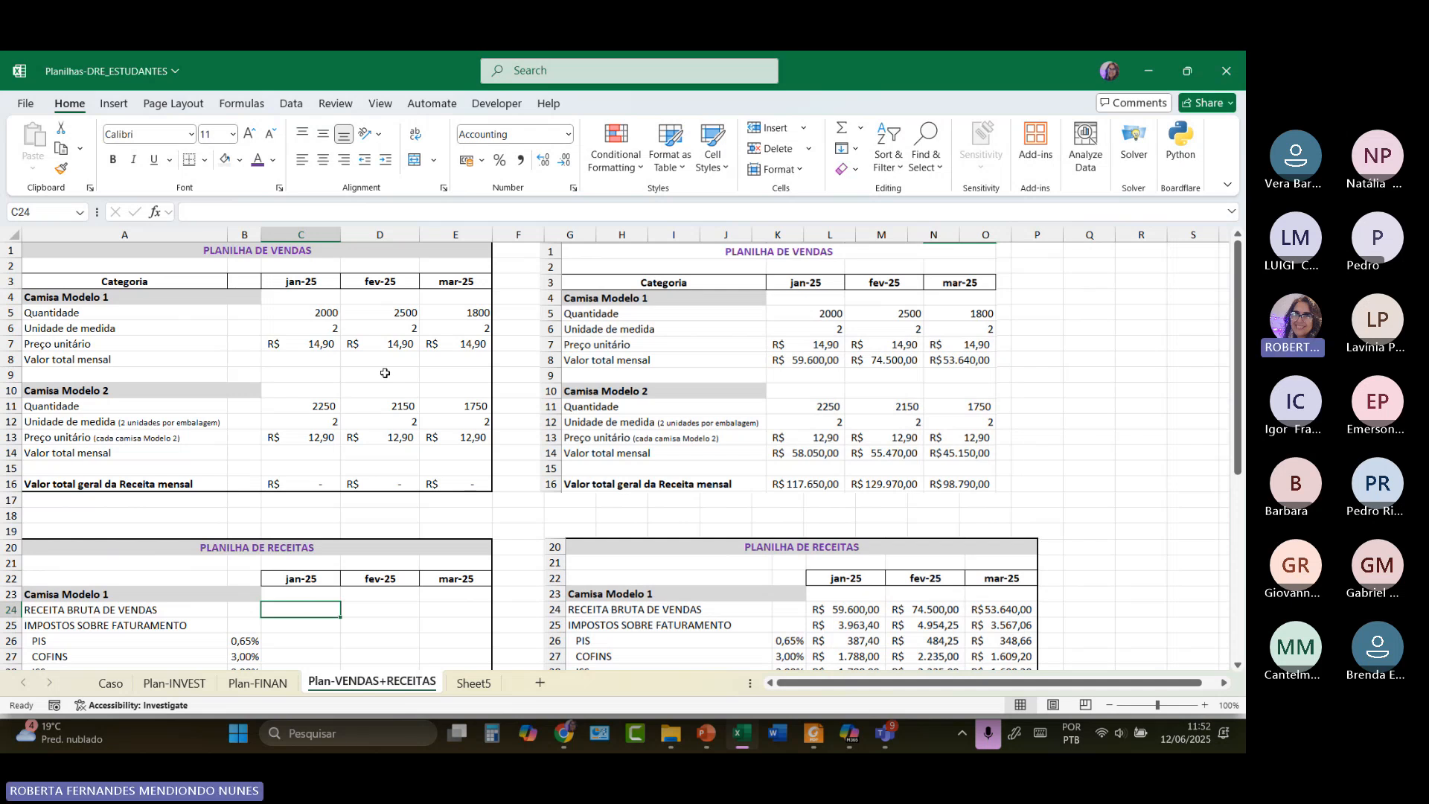
scroll(385, 373, "up", 1, "ctrl")
scroll(385, 372, "up", 1, "ctrl")
scroll(385, 373, "up", 2)
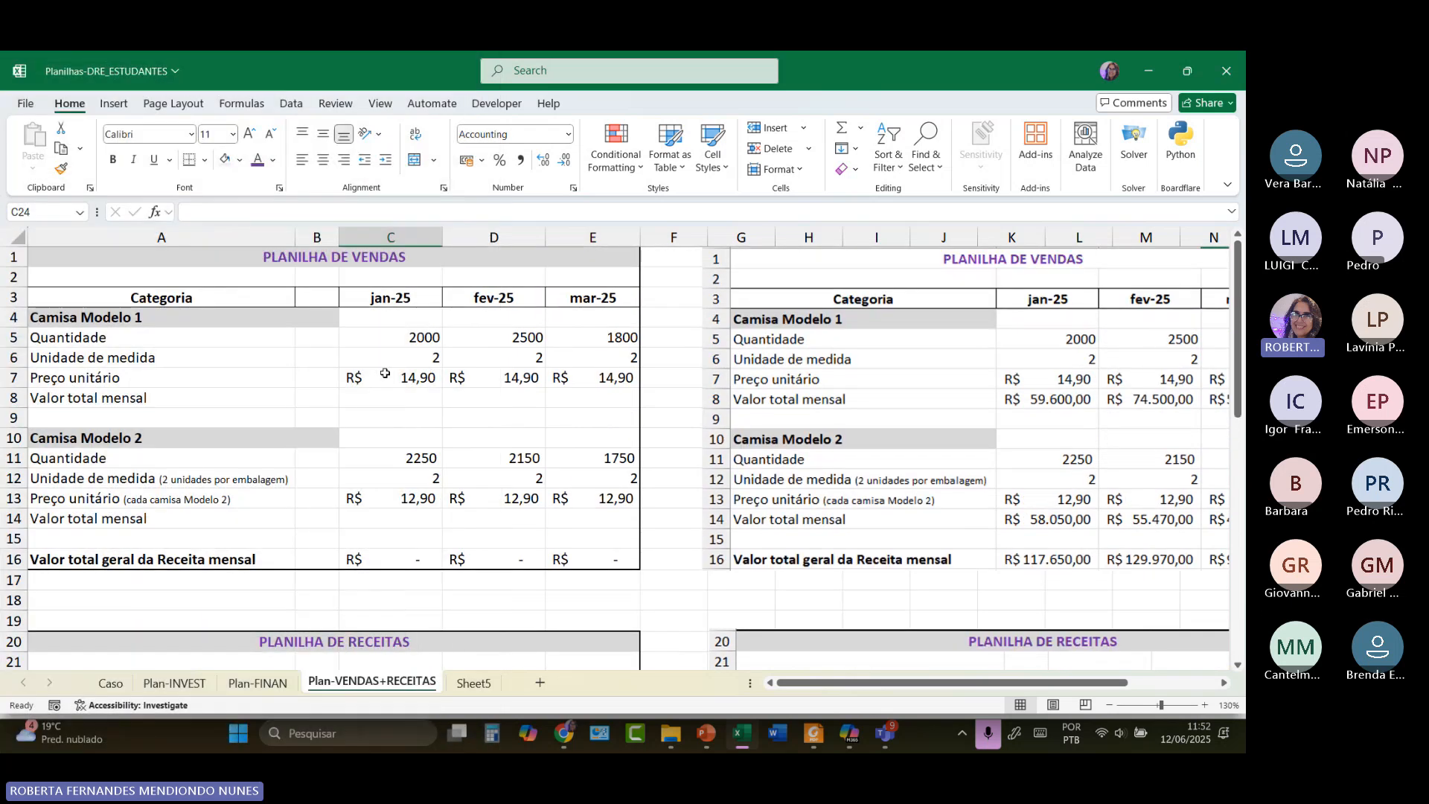
left_click_drag(187, 339, 191, 400)
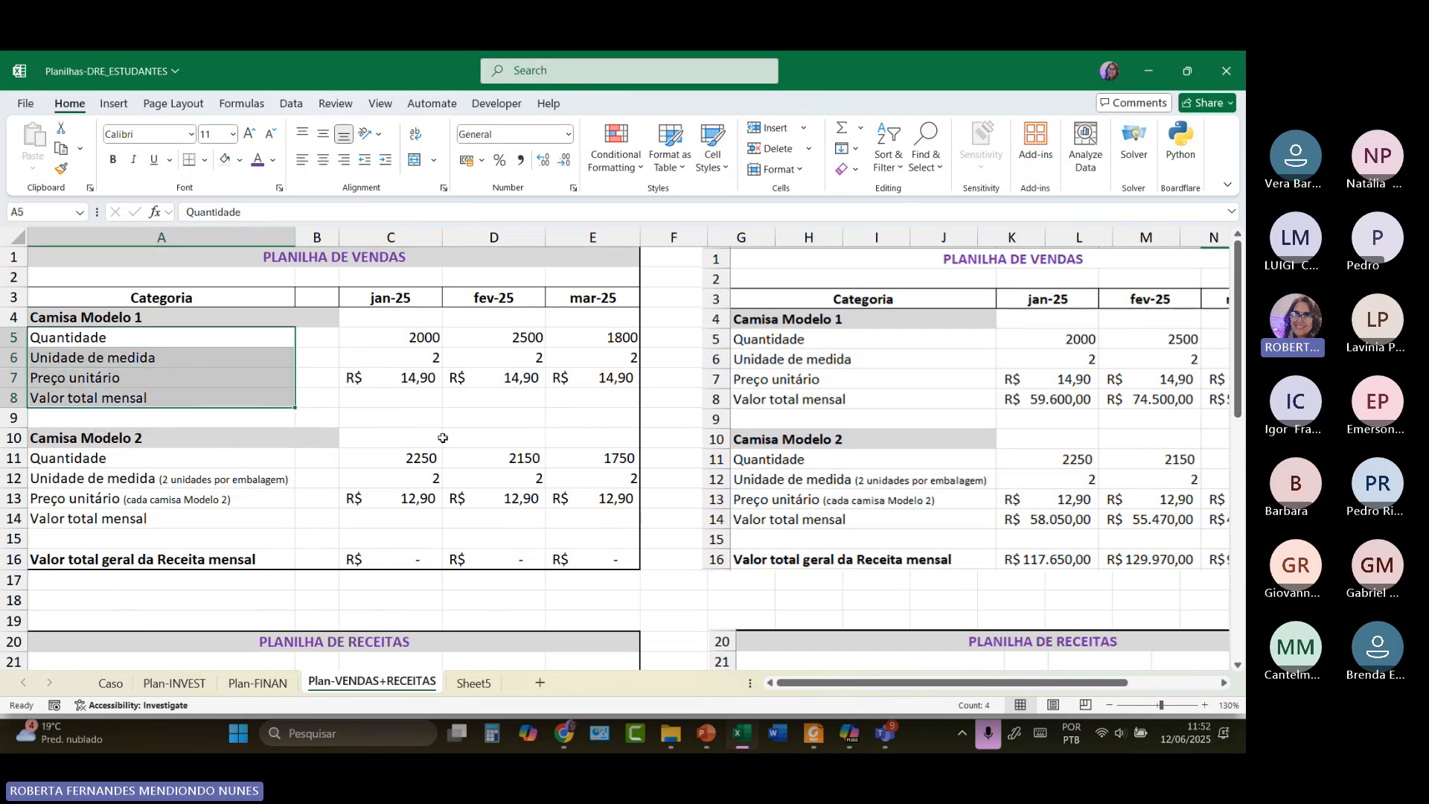
left_click(375, 383)
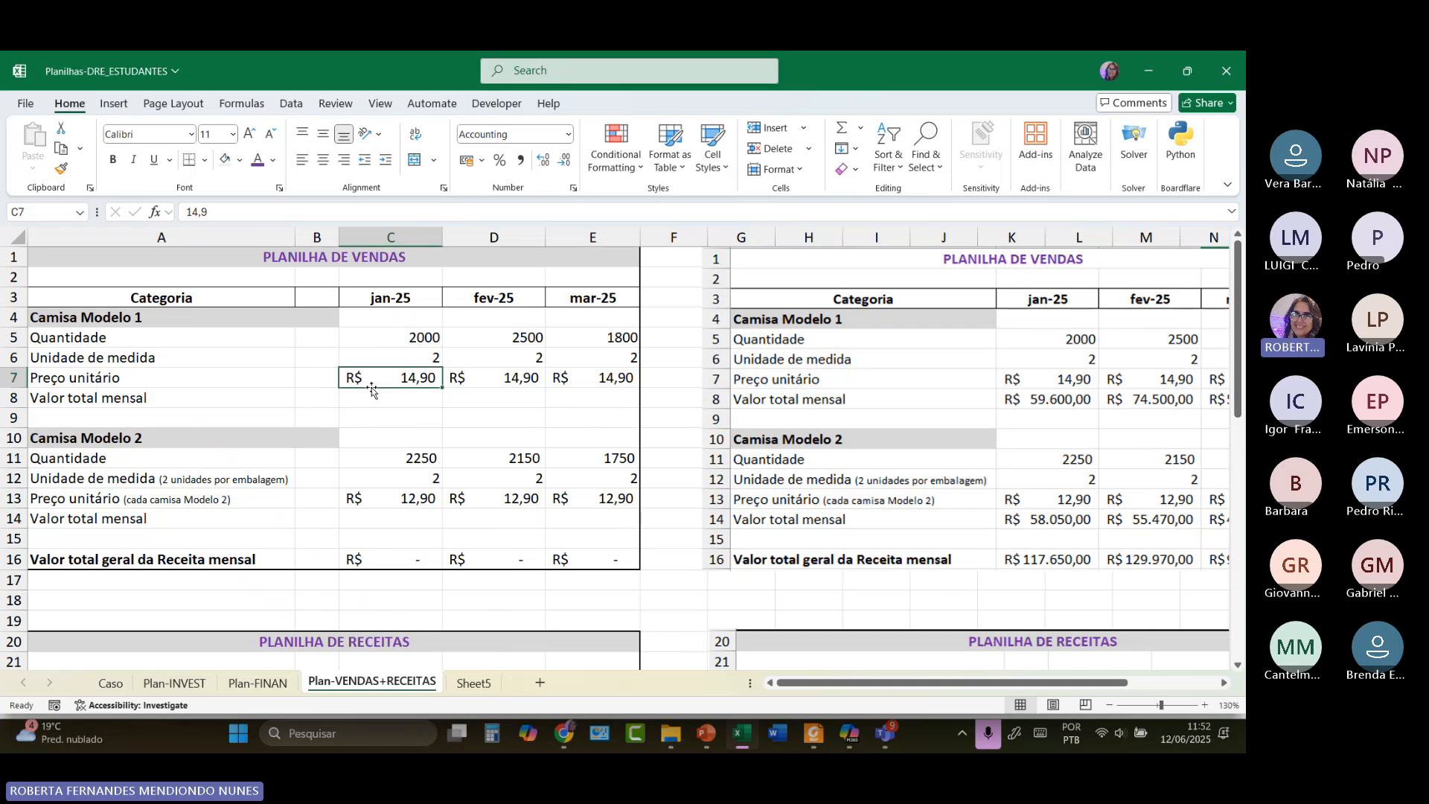
left_click(367, 337)
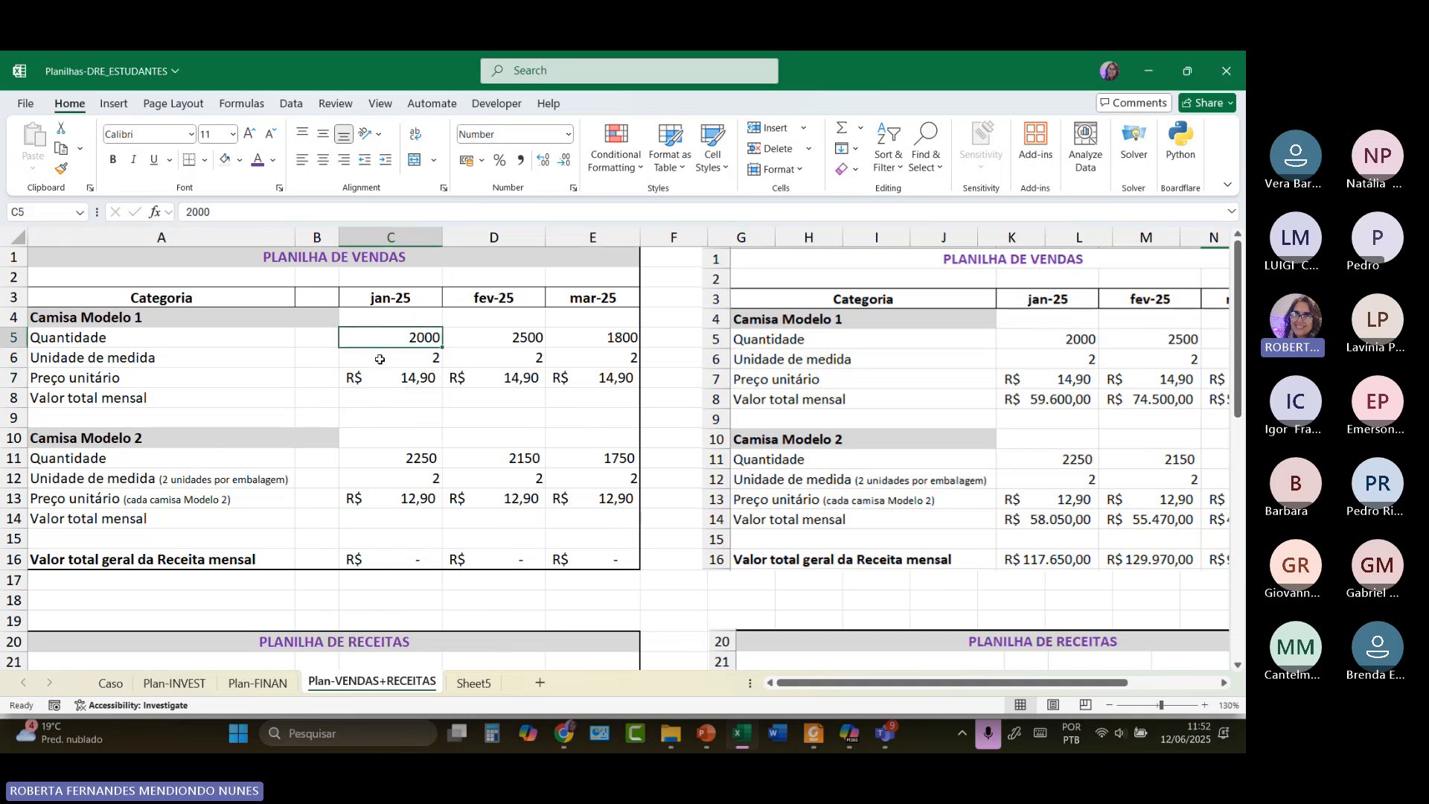
left_click(379, 358)
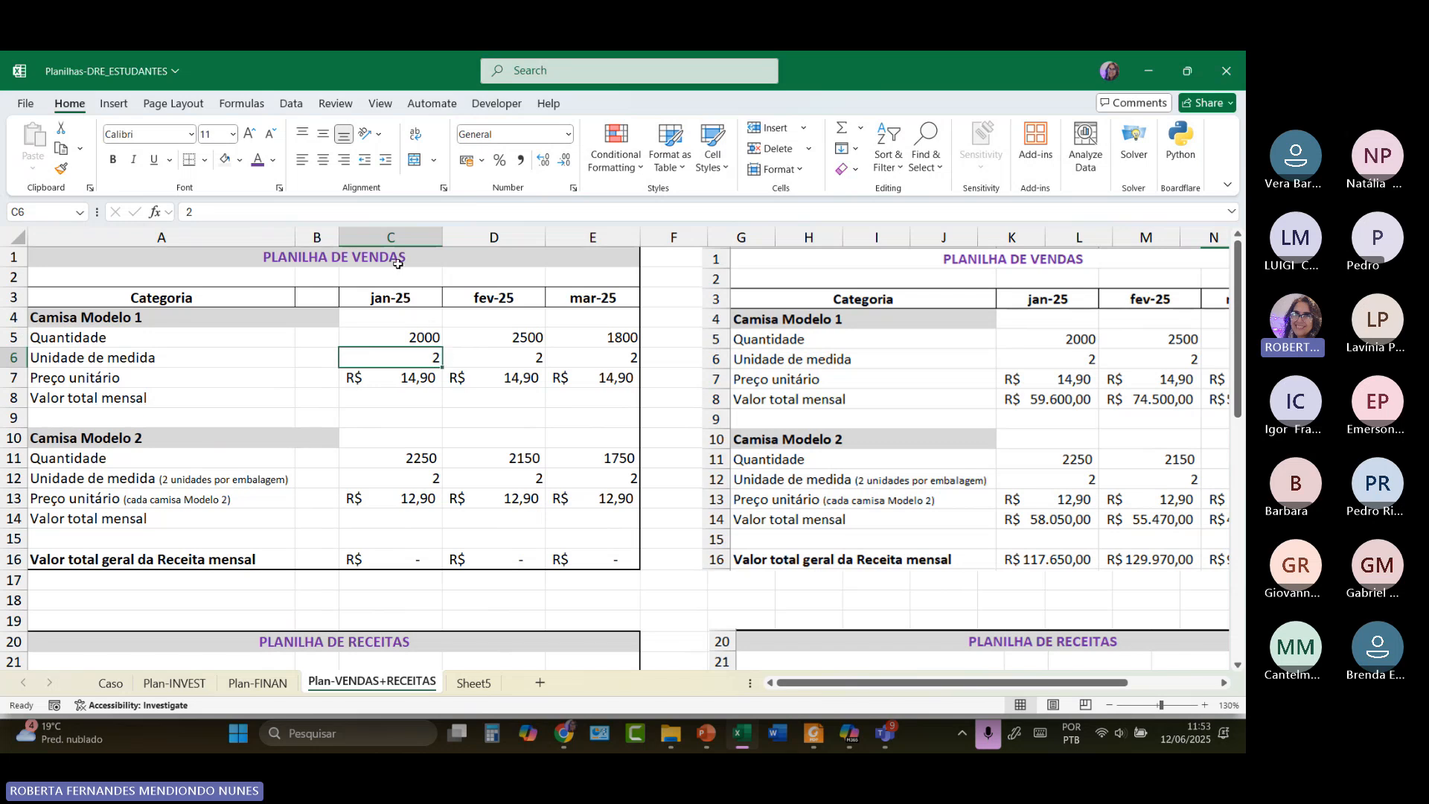
left_click(429, 340)
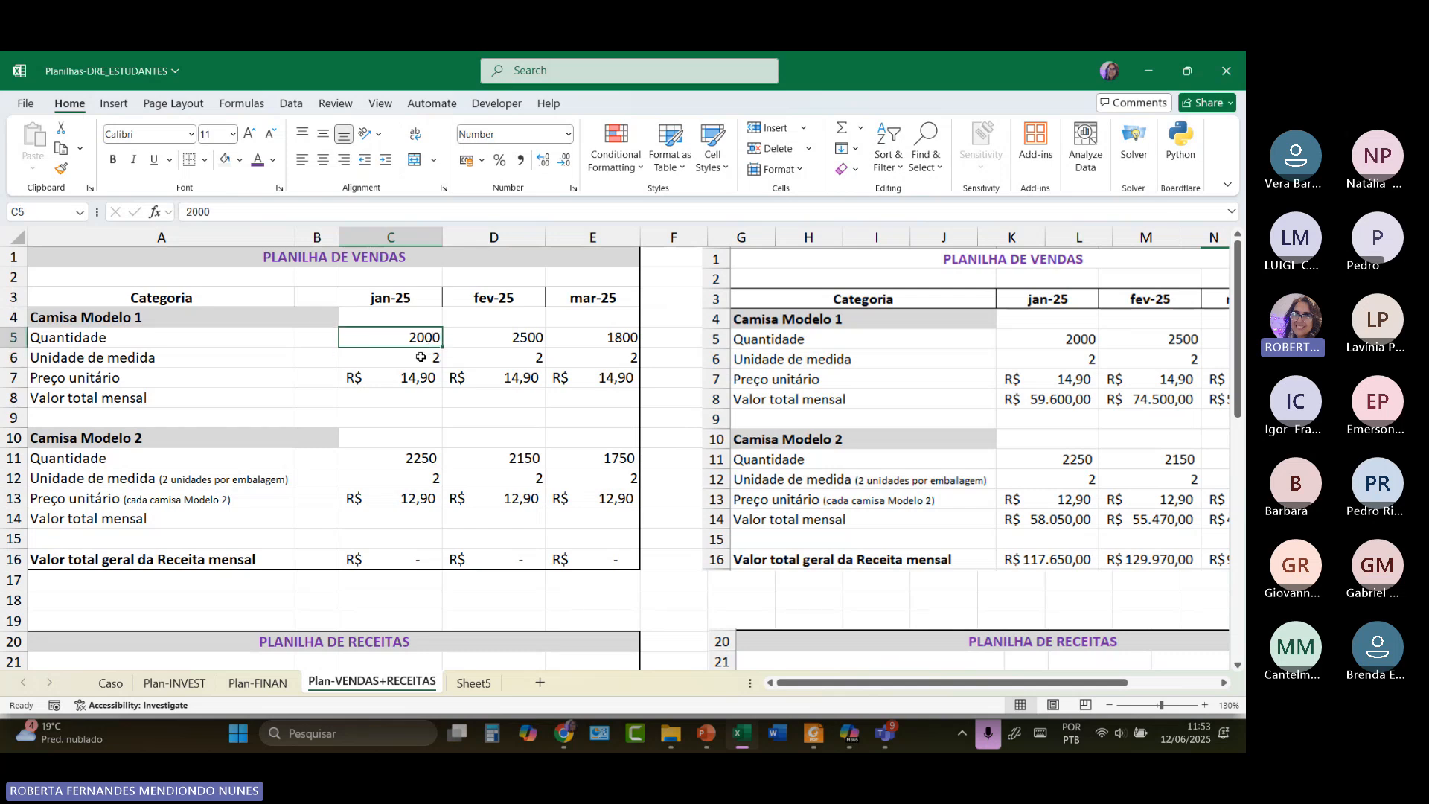
left_click(420, 357)
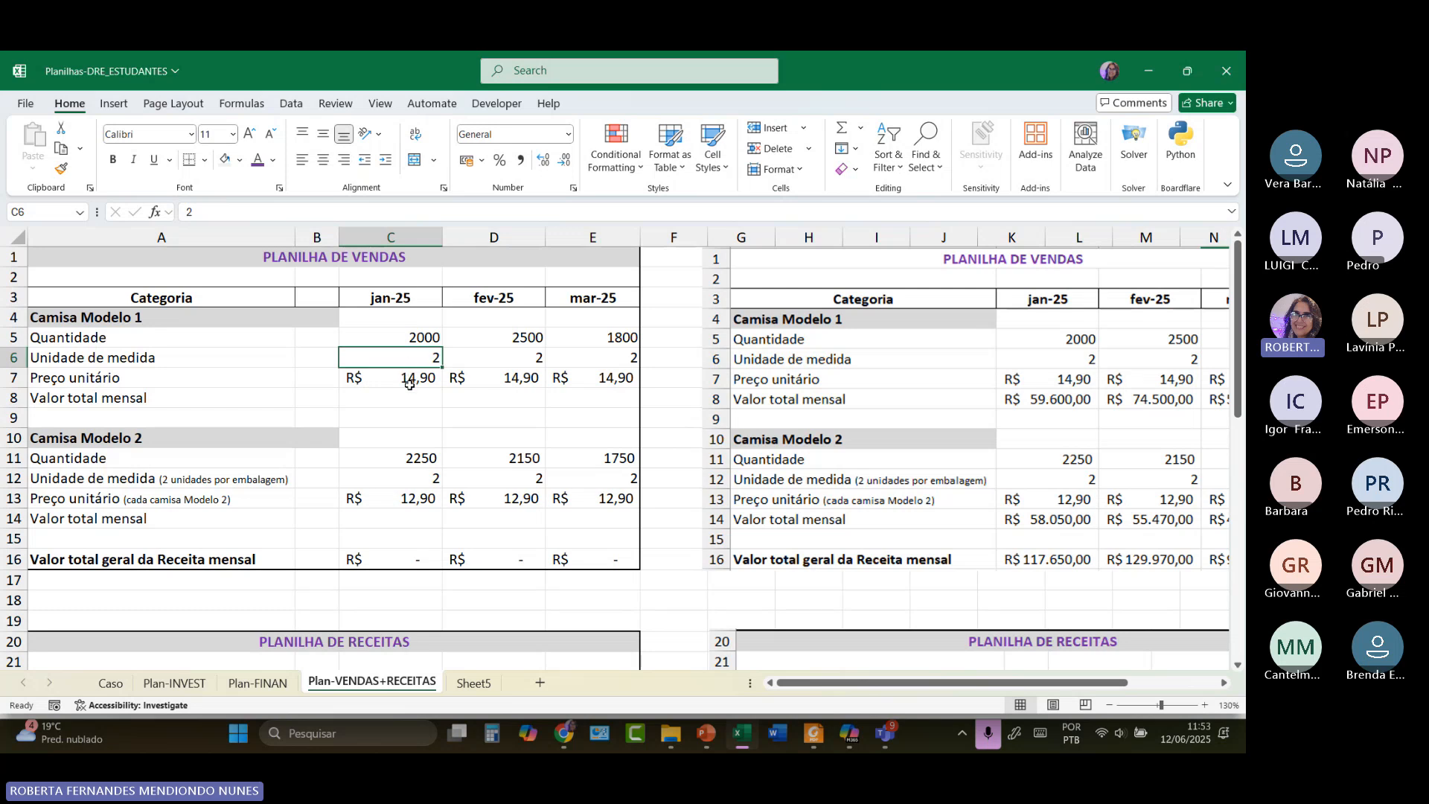
left_click(410, 385)
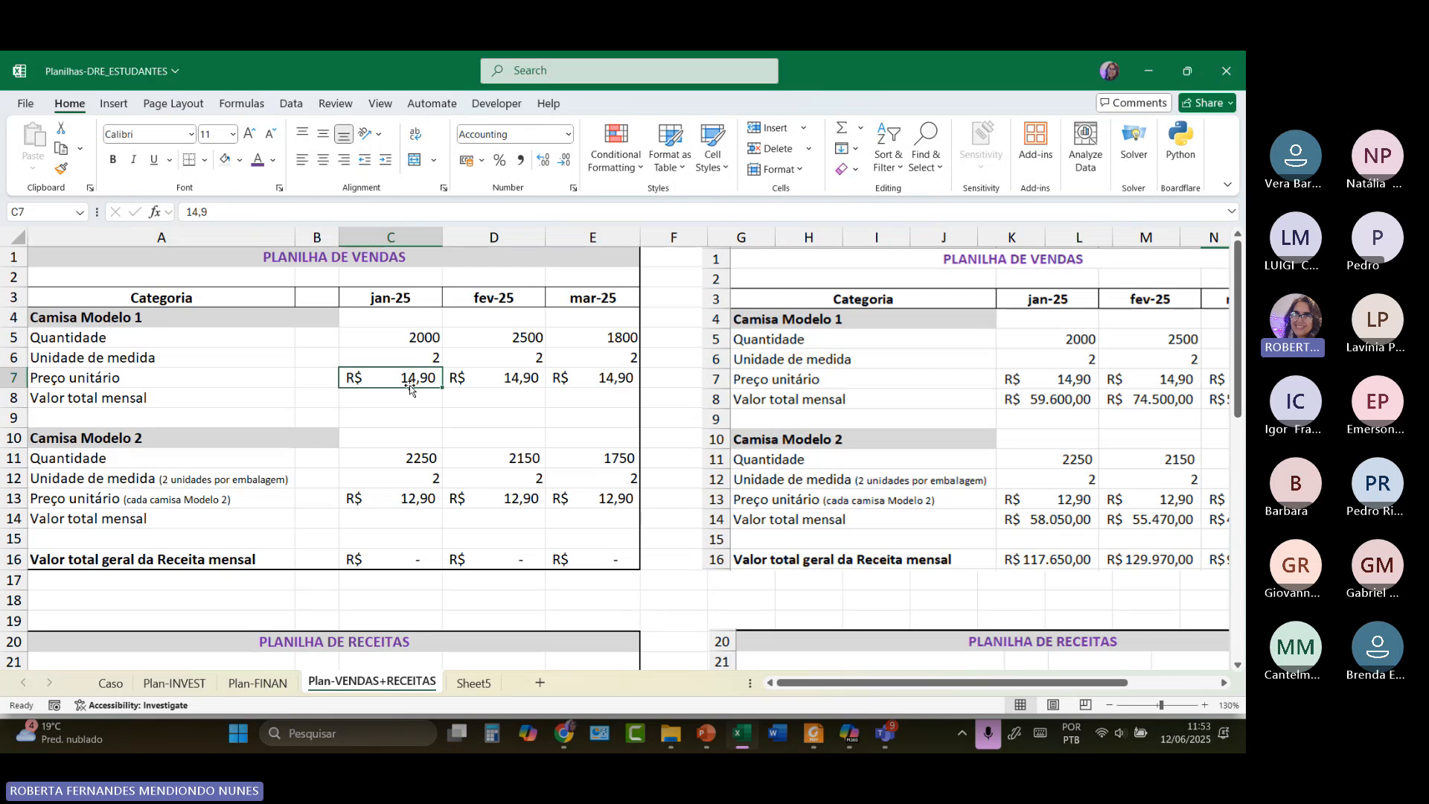
left_click(420, 356)
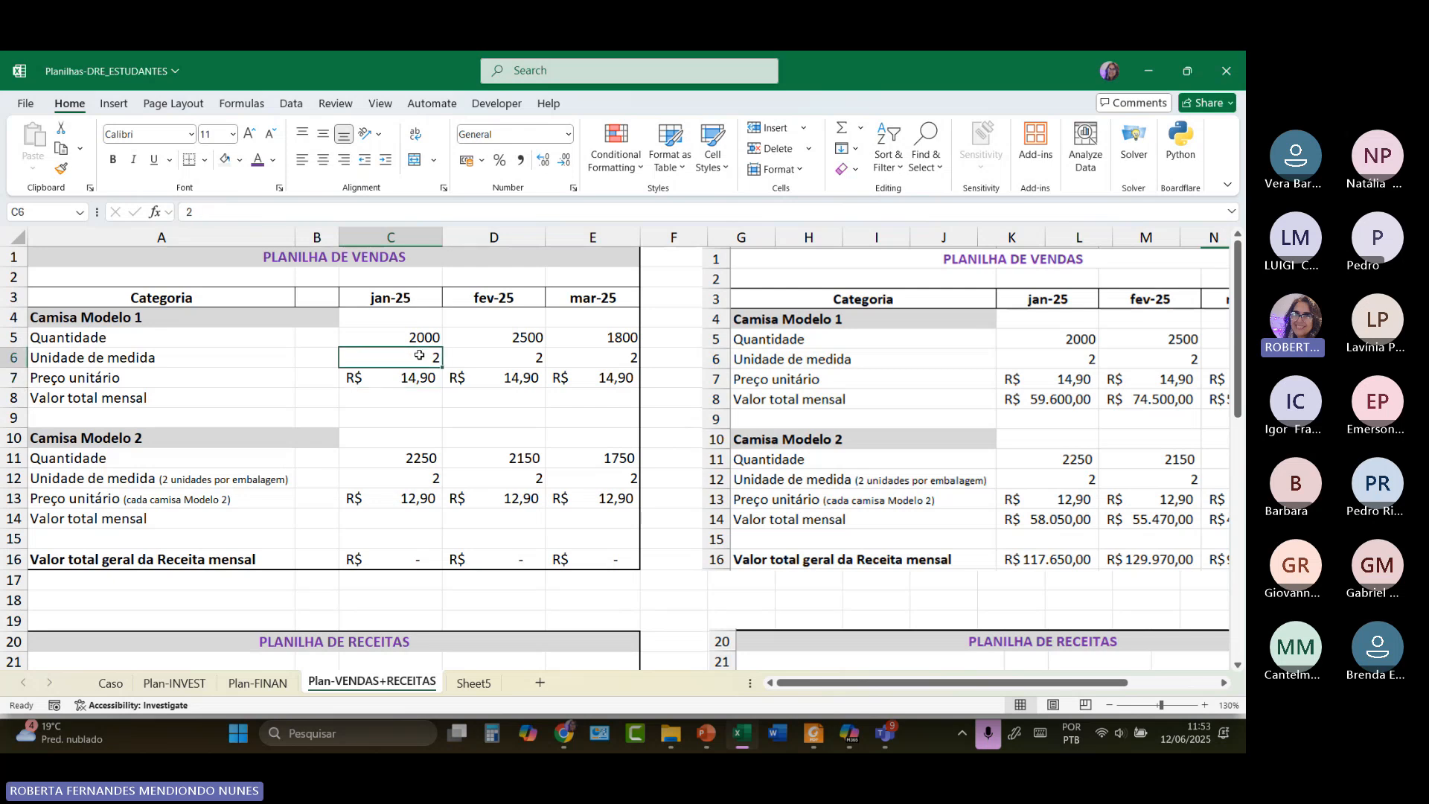
left_click(383, 396)
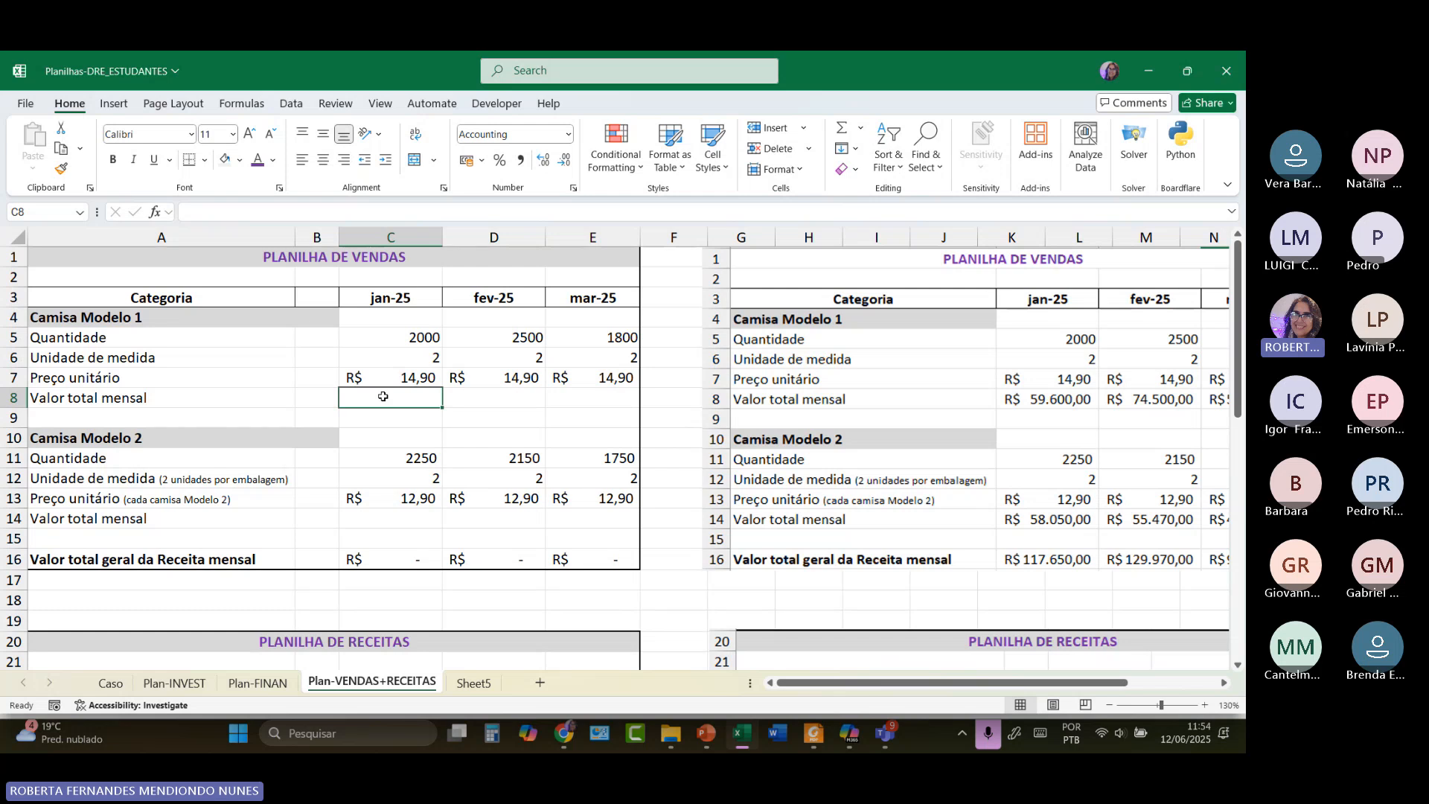
left_click(414, 339)
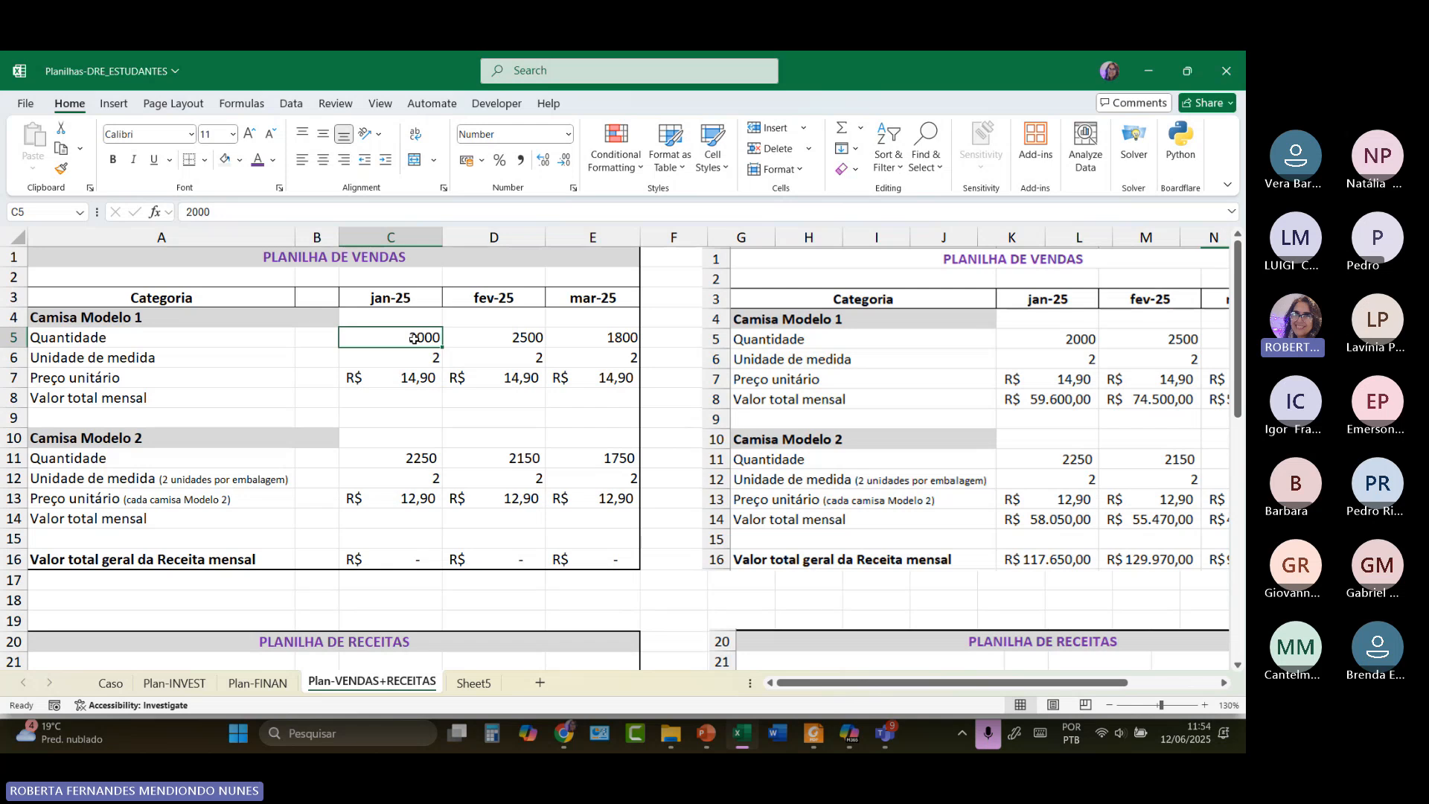
left_click(476, 336)
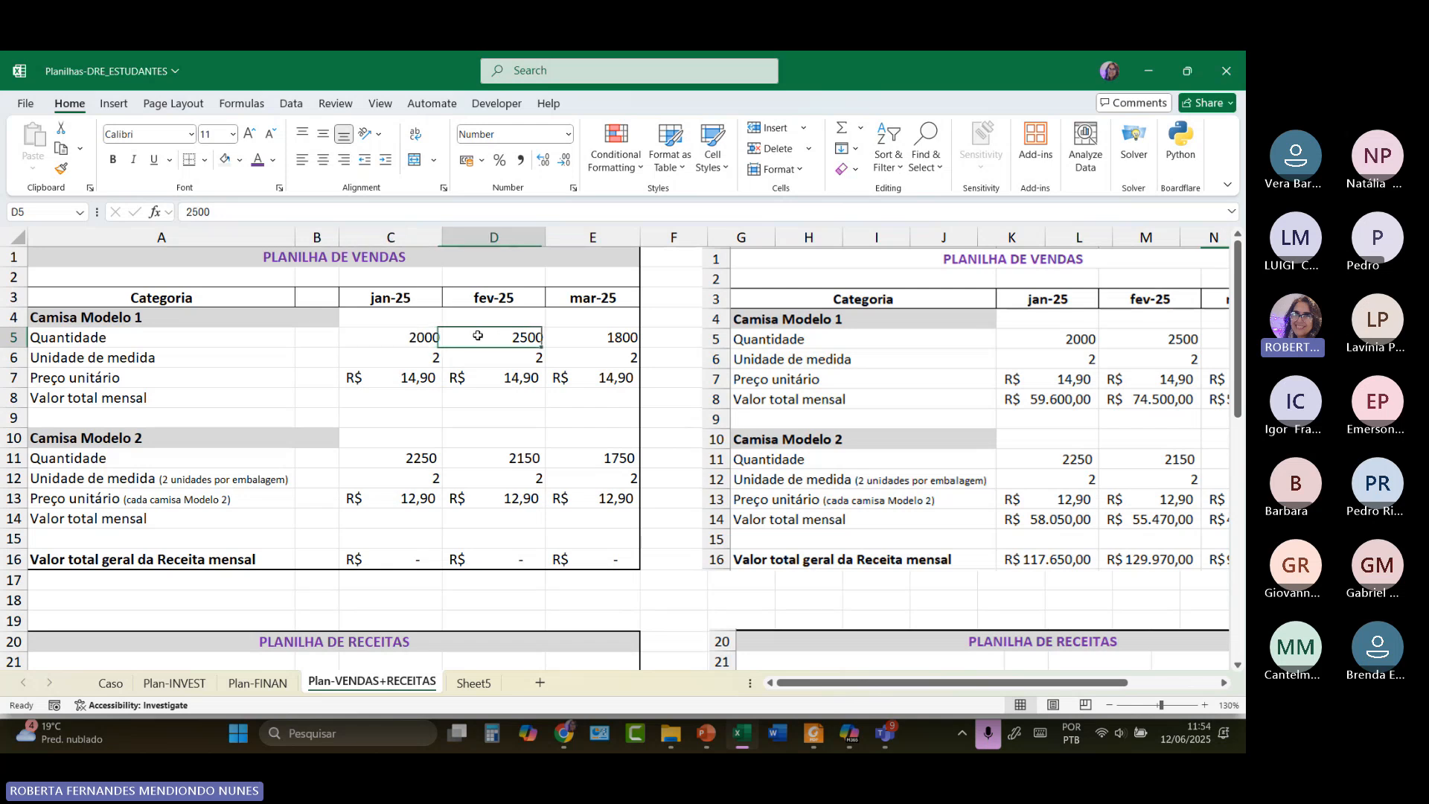
left_click(569, 337)
left_click(451, 339)
left_click(414, 338)
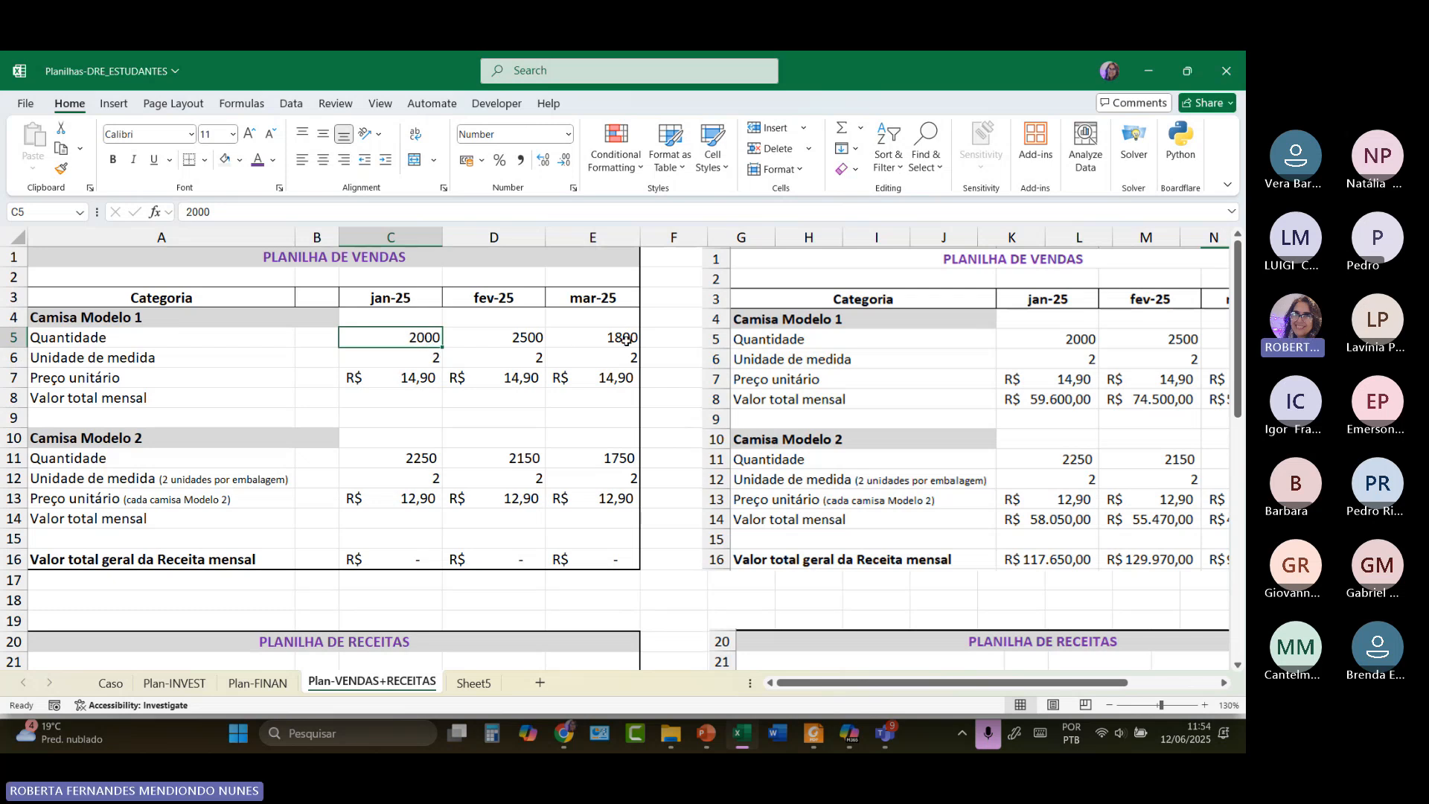
left_click(496, 336)
left_click(588, 336)
left_click(417, 335)
Enter =C5*C6*C7 in C8 so Camisa Modelo 1's January total shows R$ 59.600,00.
left_click(359, 394)
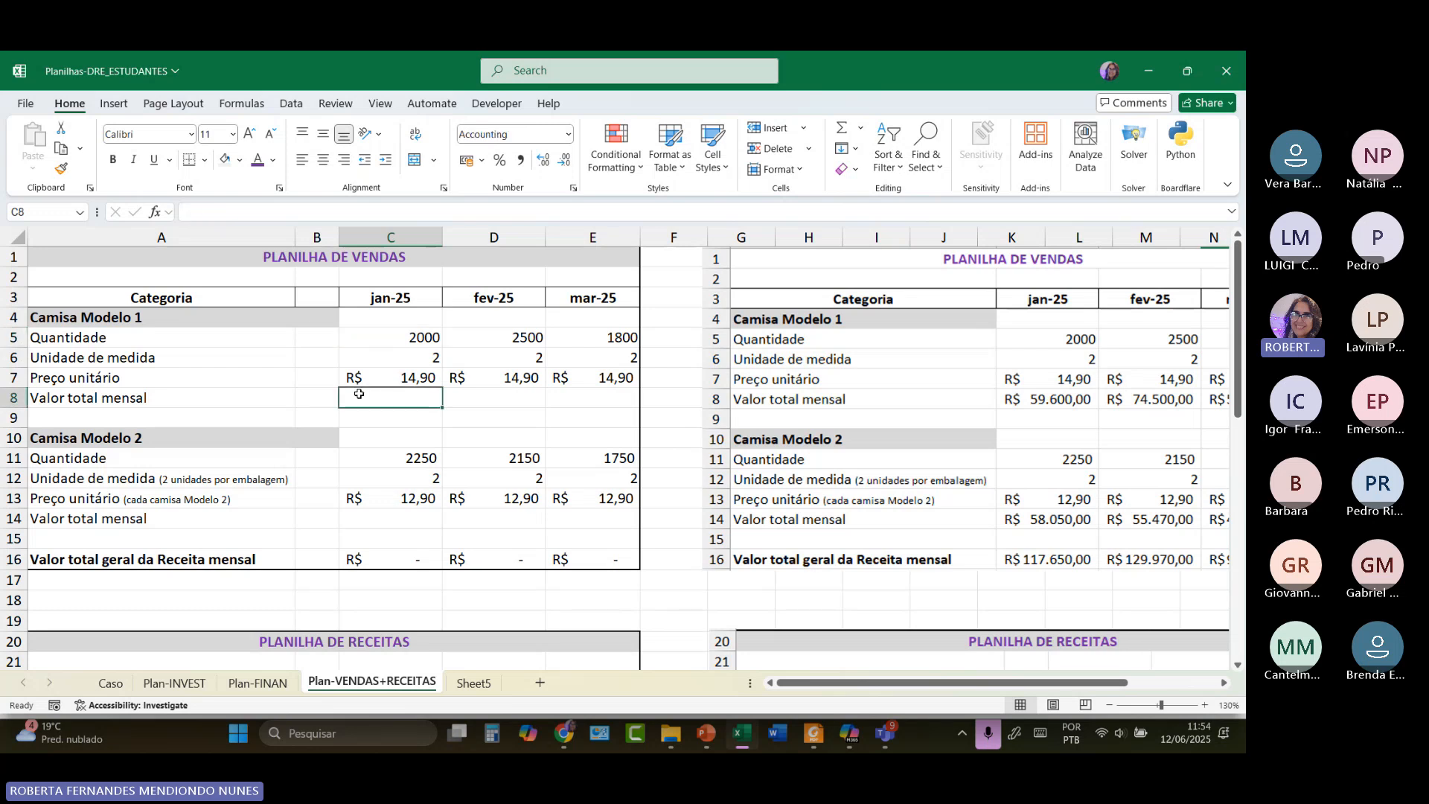
type("=")
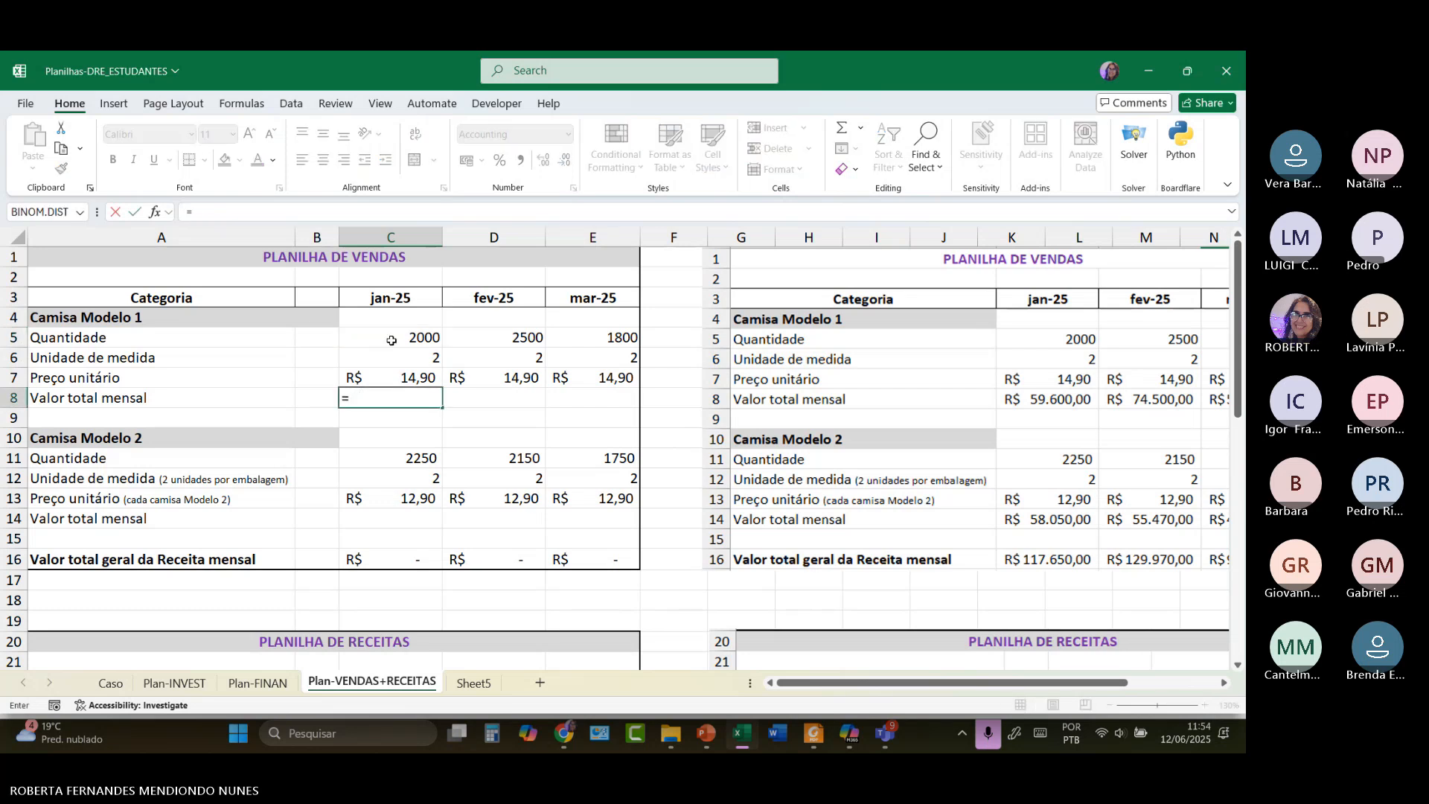
left_click(393, 339)
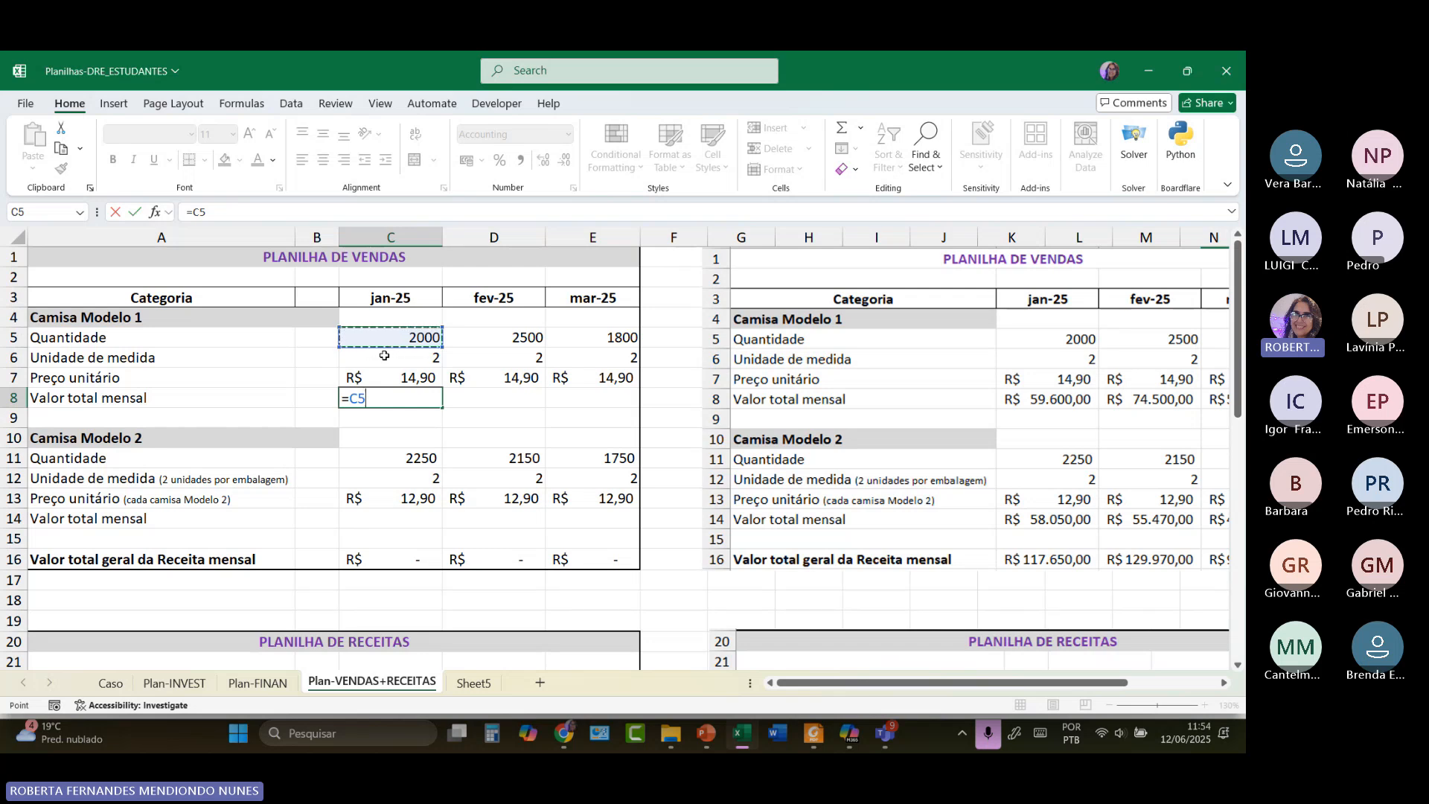
type("*")
left_click(405, 360)
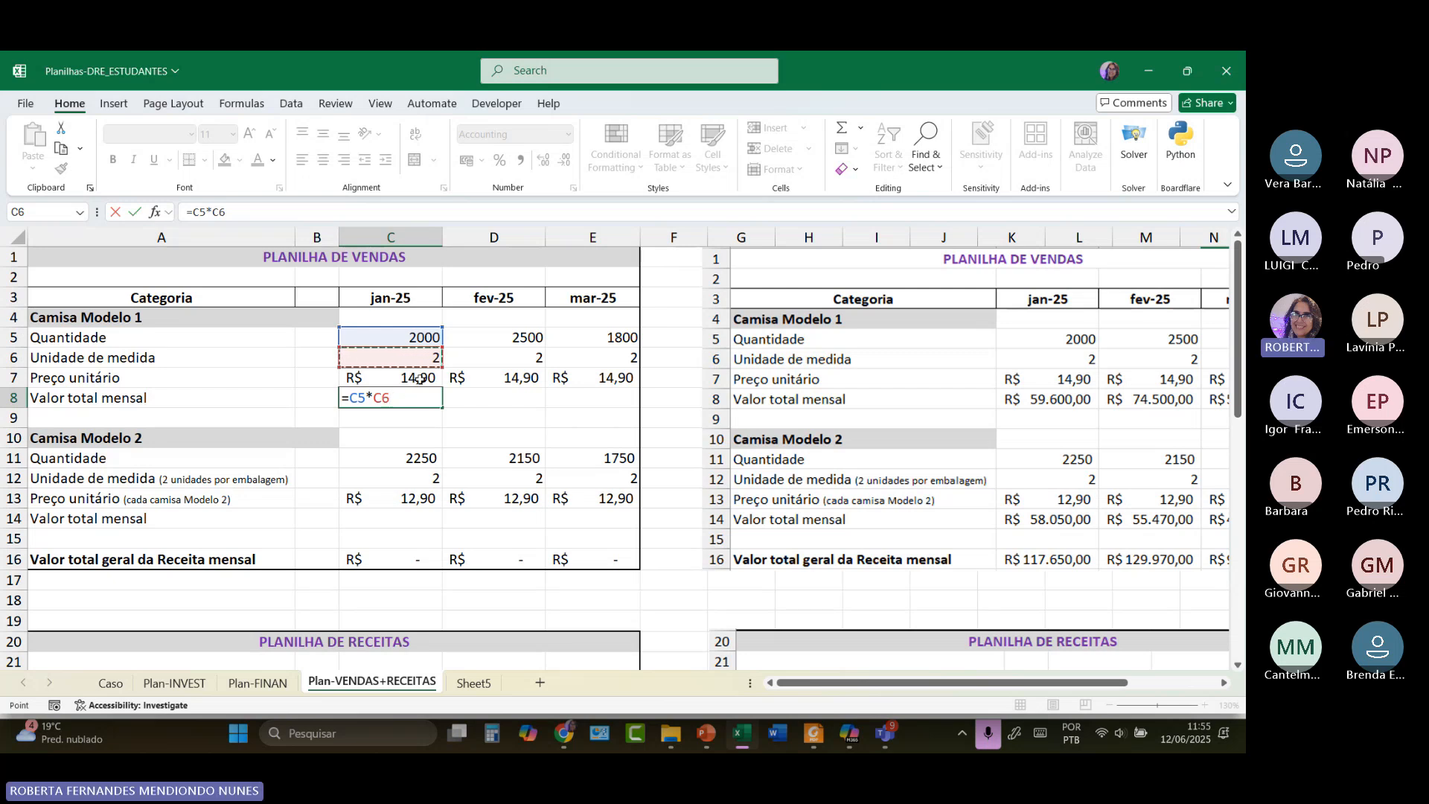
type("*")
left_click(419, 379)
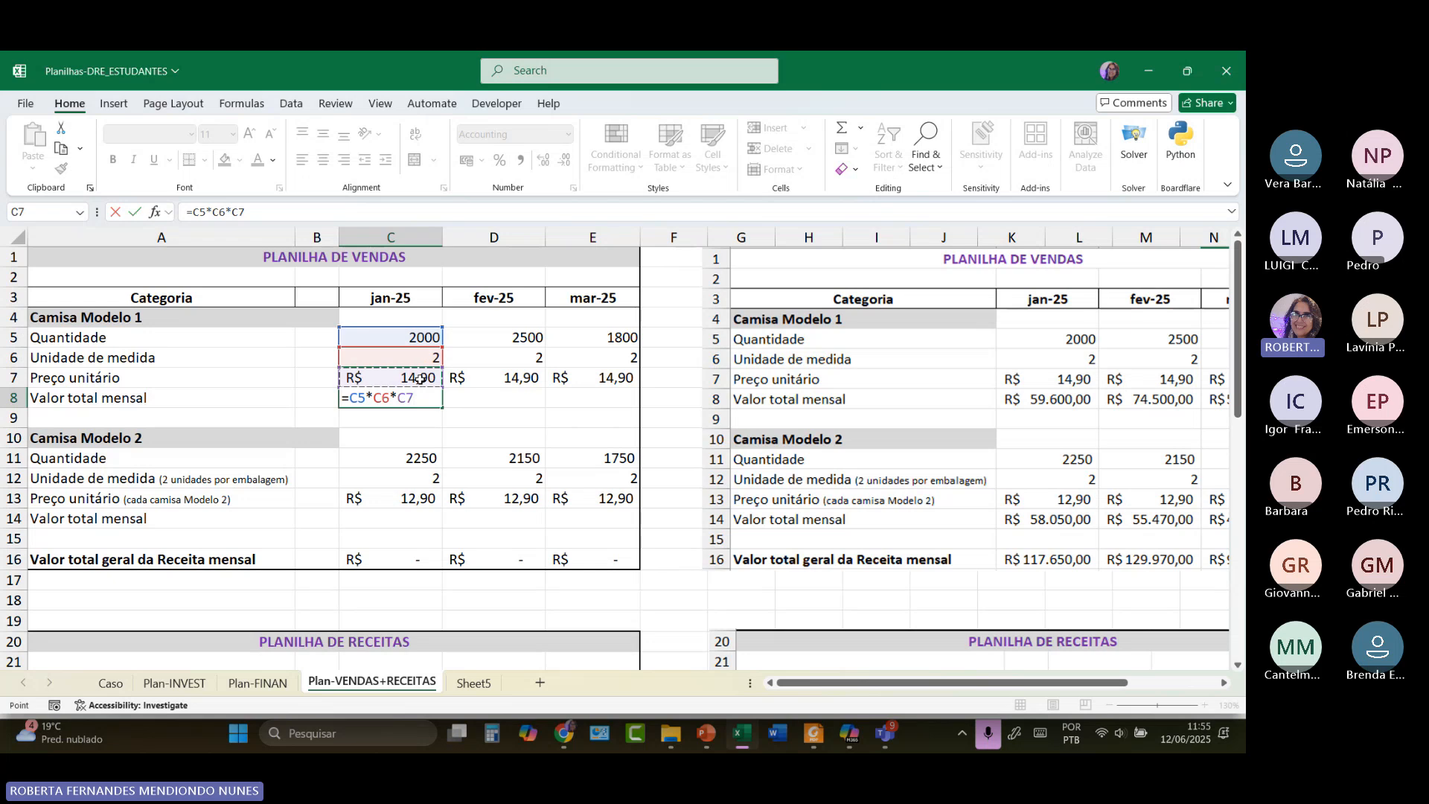
key("Return")
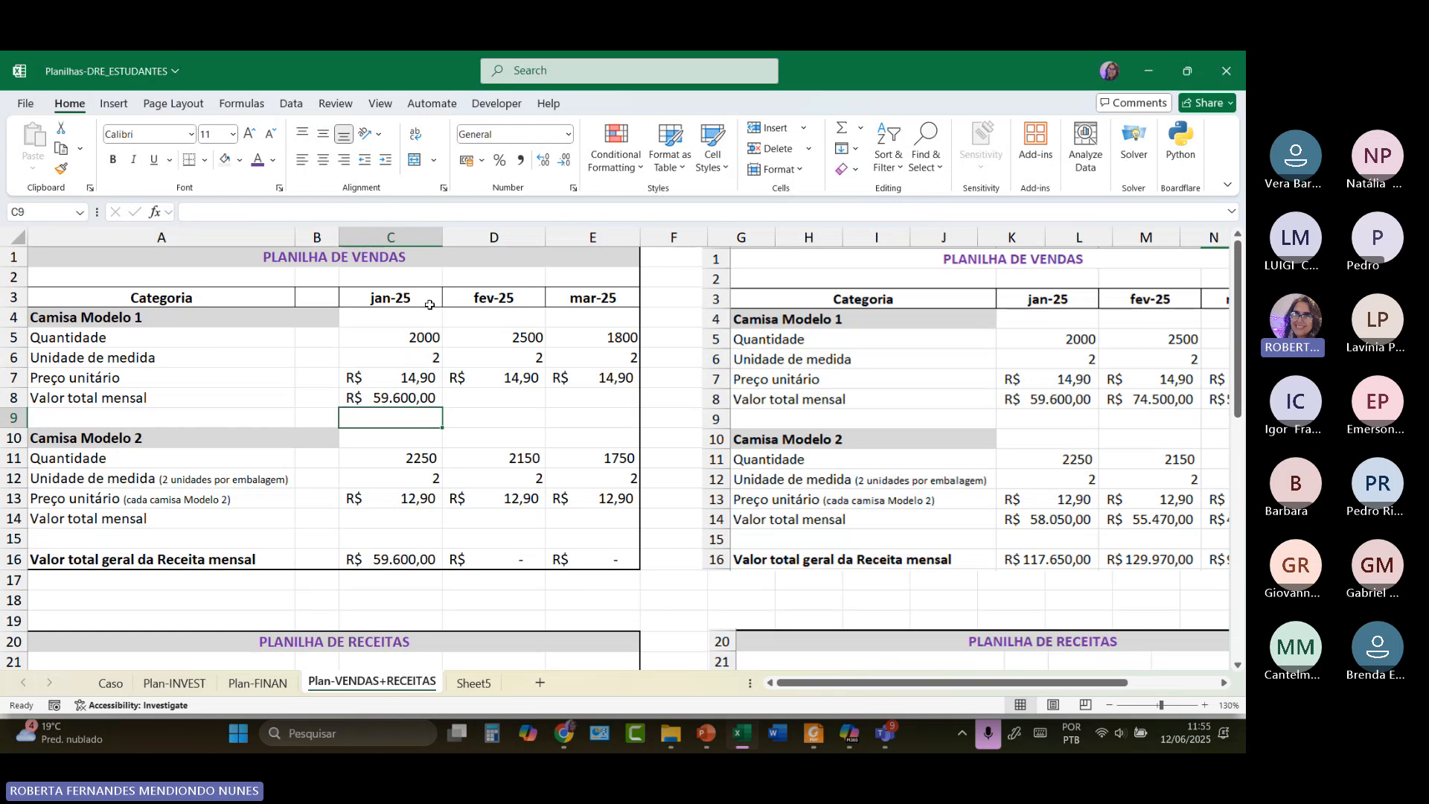
scroll(424, 412, "down", 2)
scroll(424, 412, "down", 3)
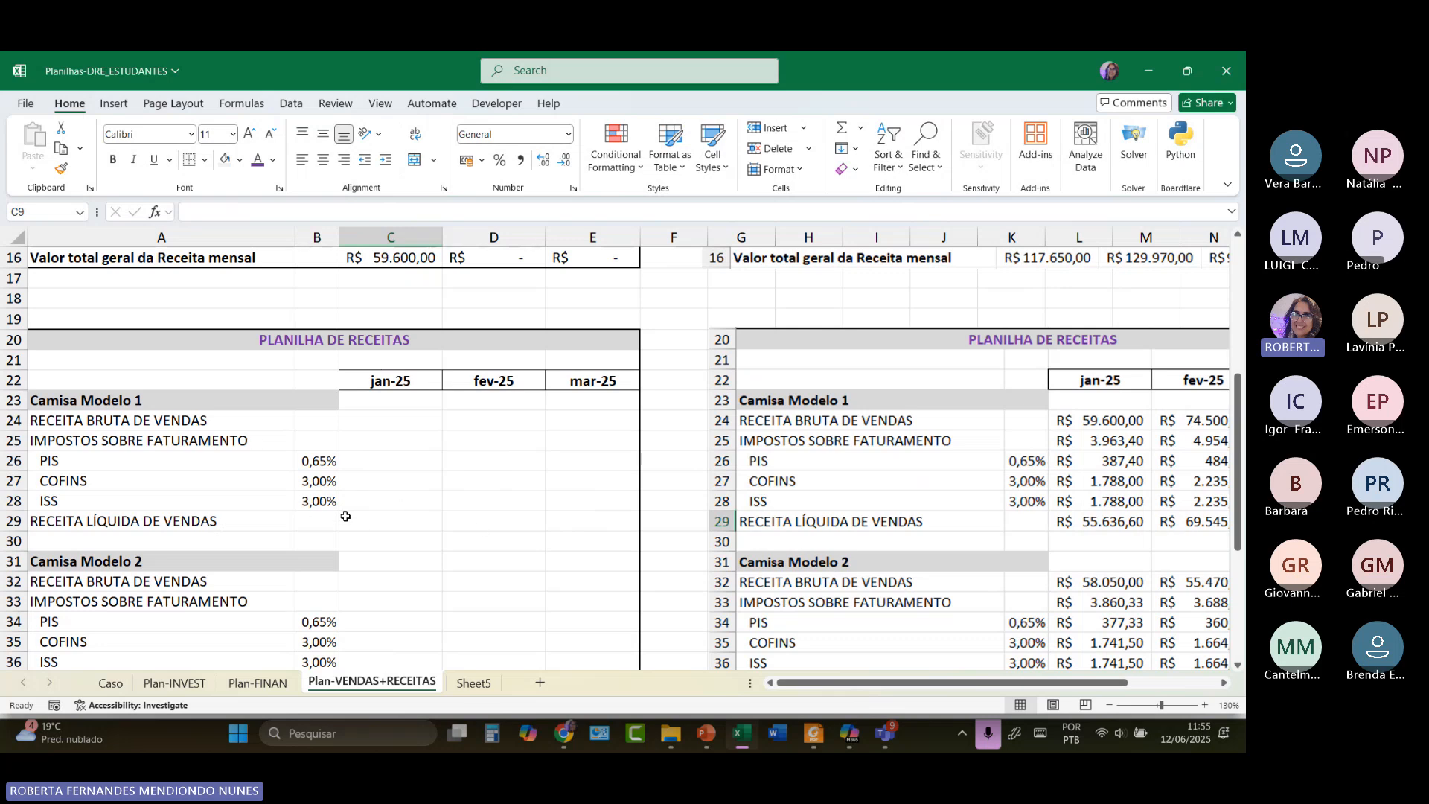
scroll(346, 516, "up", 4)
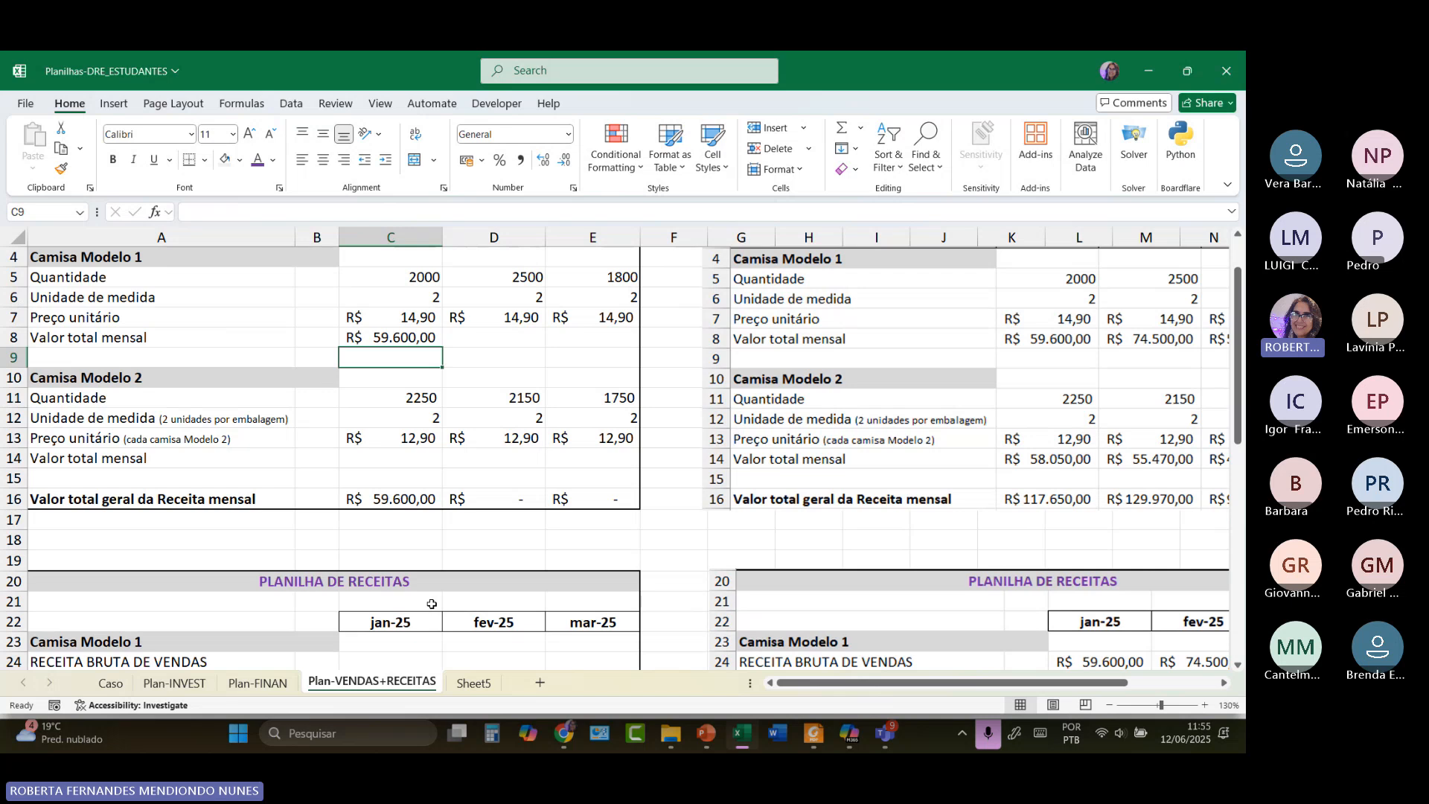
scroll(432, 604, "up", 1)
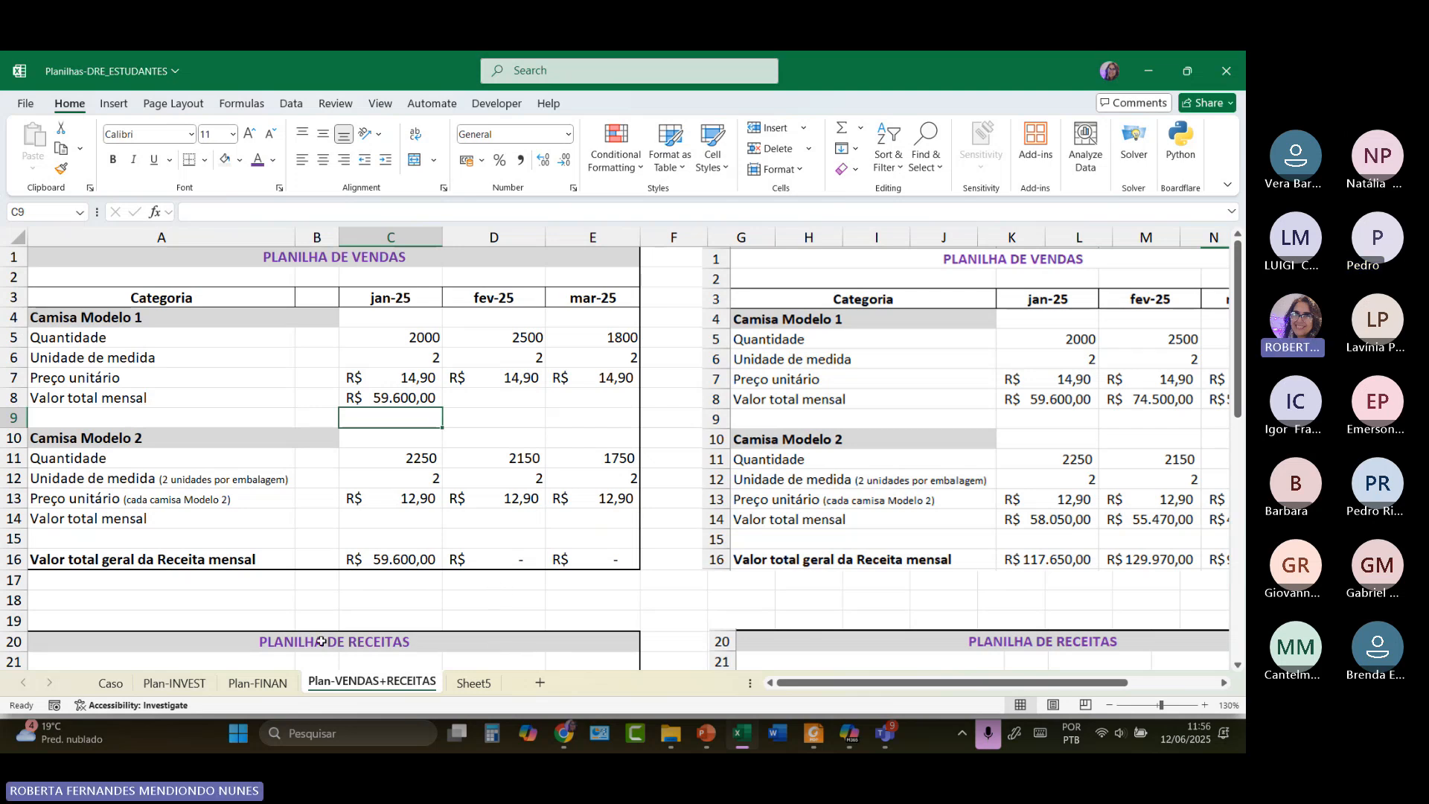
Back on Plan-FINAN, show B30's =B12+B24 total balance and trace B12 and B24.
left_click(257, 683)
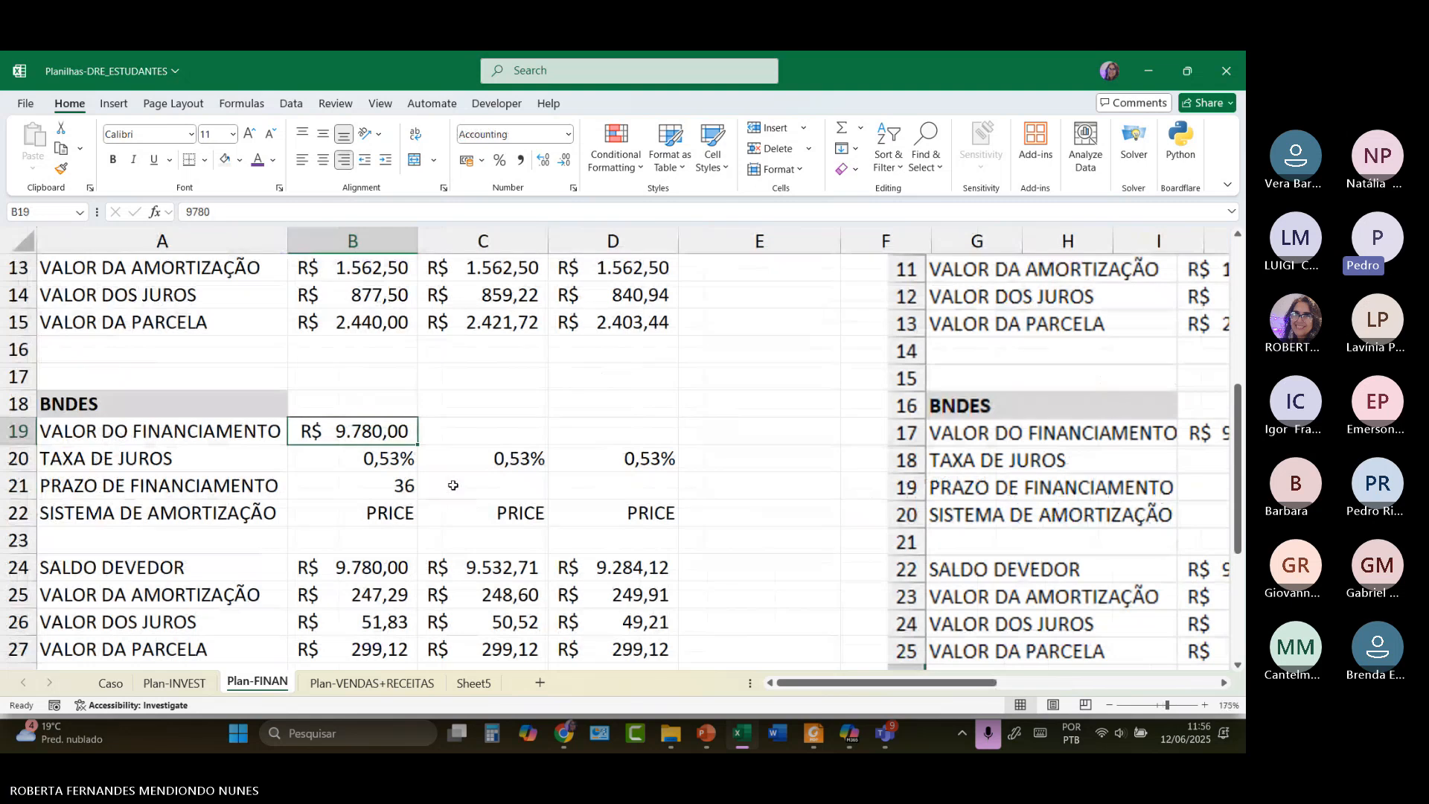
scroll(453, 485, "down", 4)
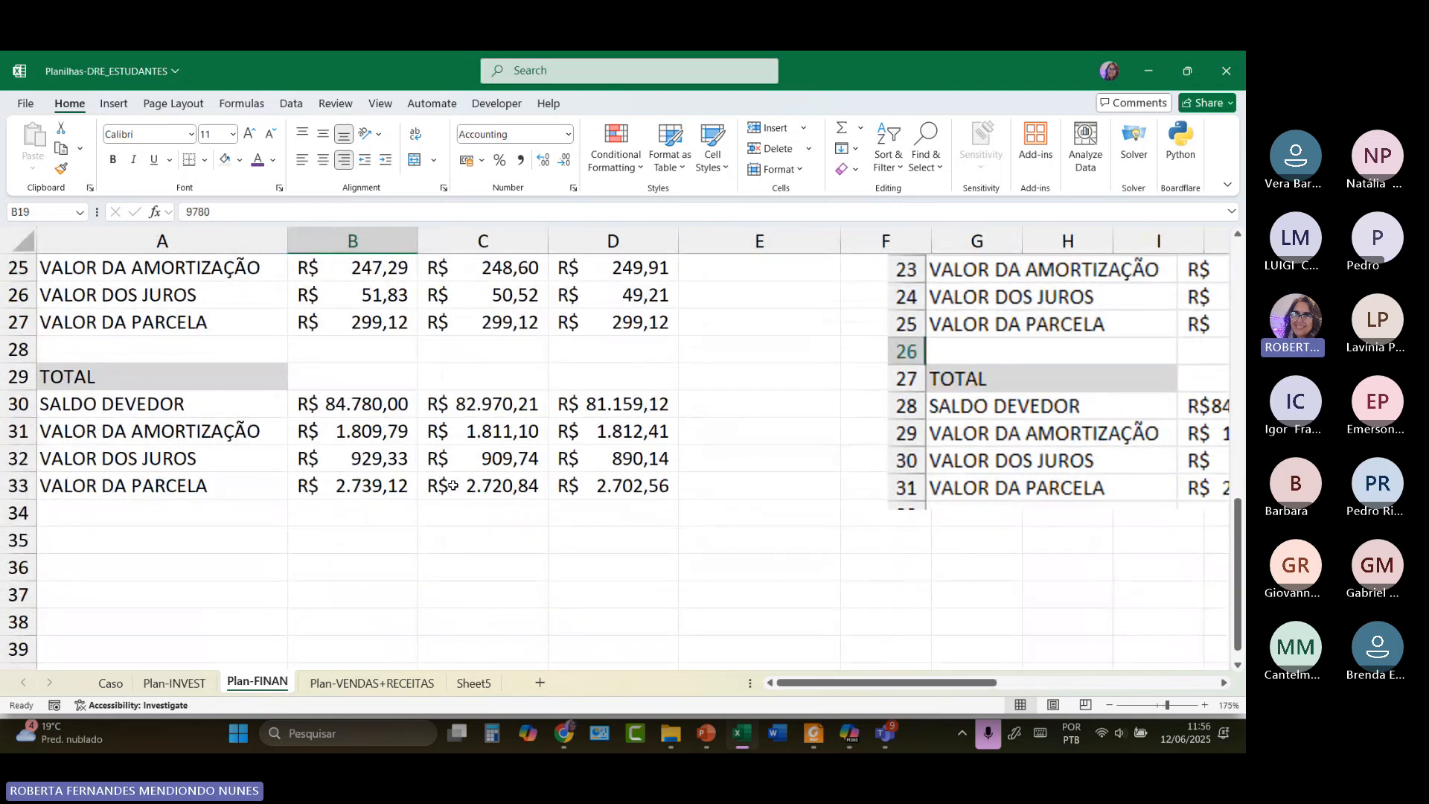
left_click(387, 402)
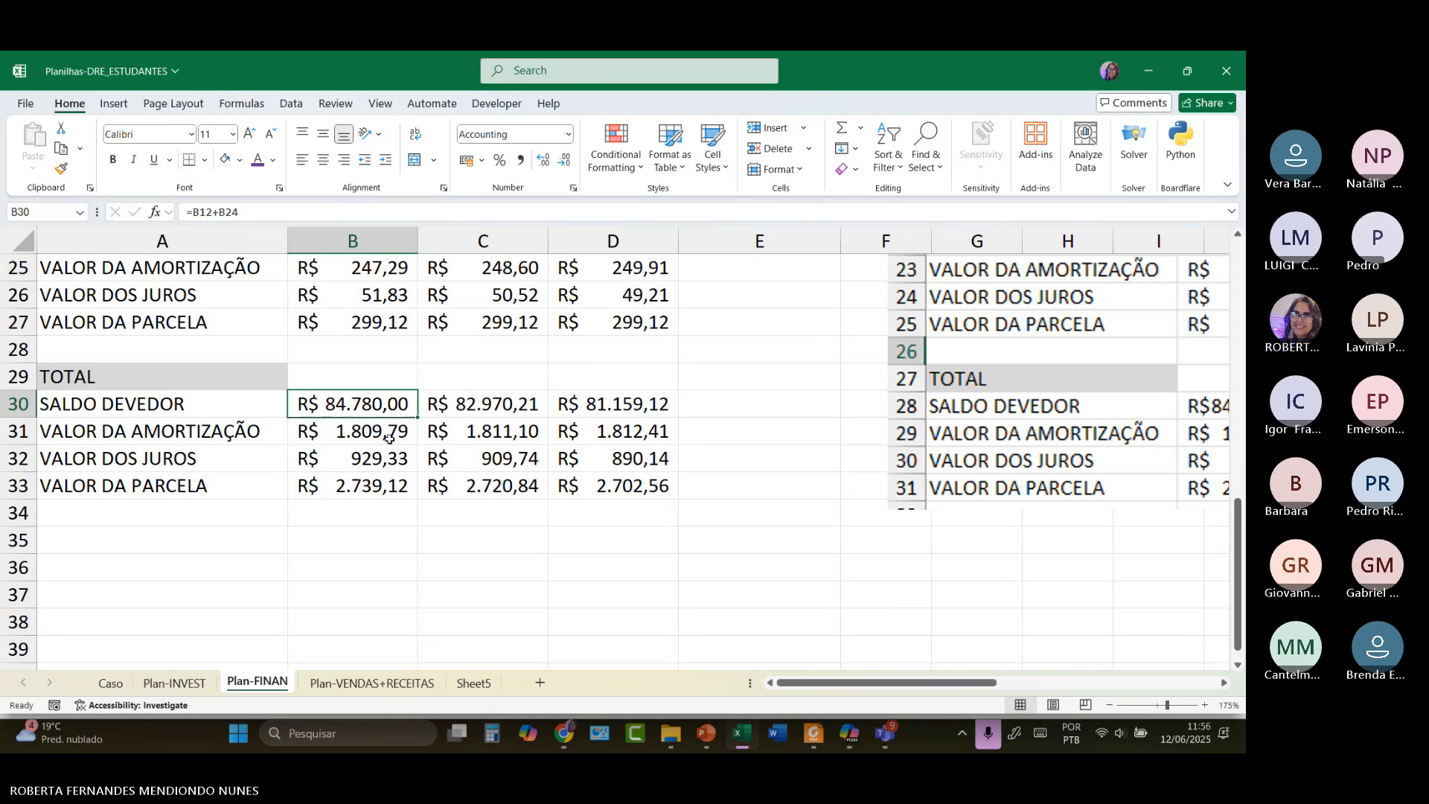
double_click(387, 407)
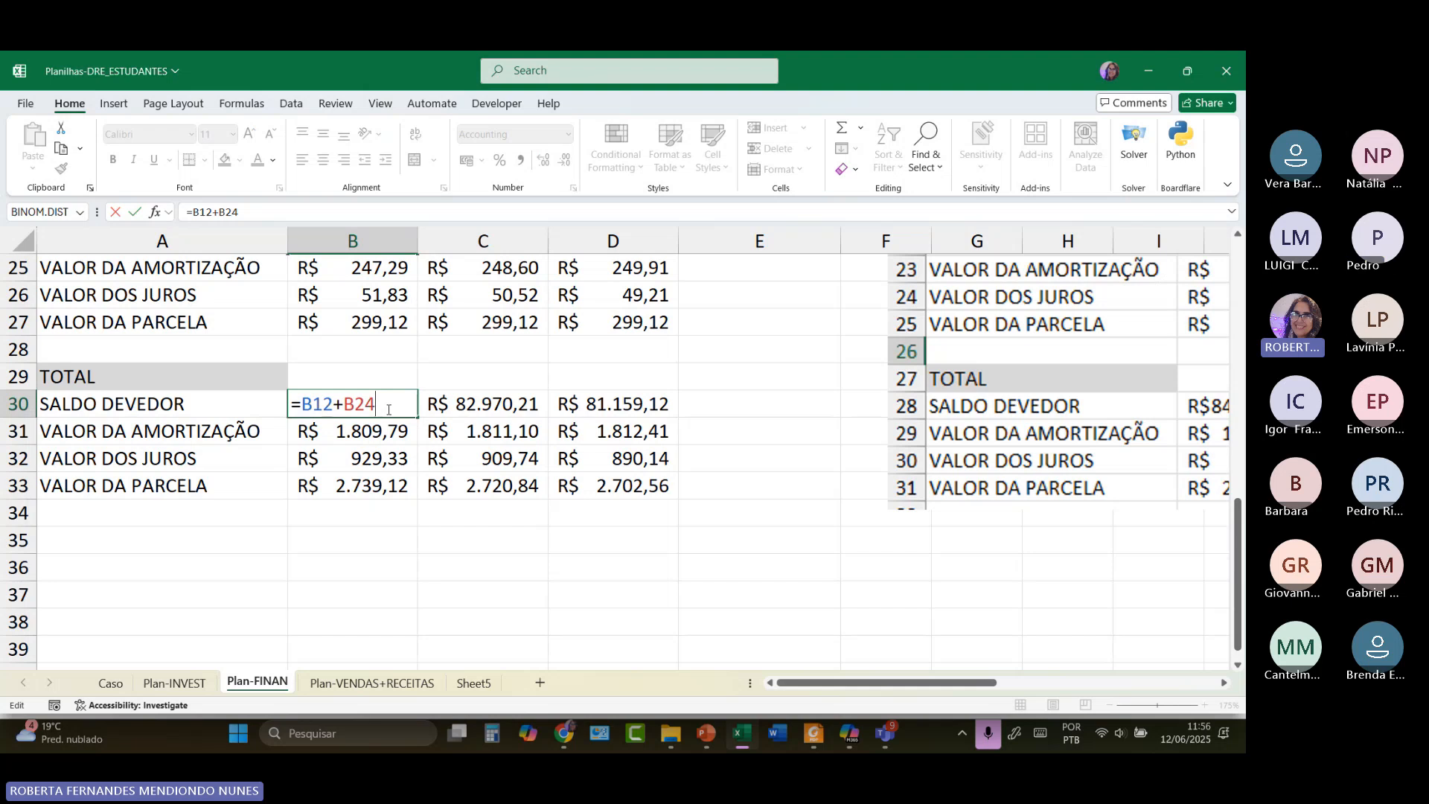
scroll(387, 410, "up", 3)
scroll(544, 518, "up", 3)
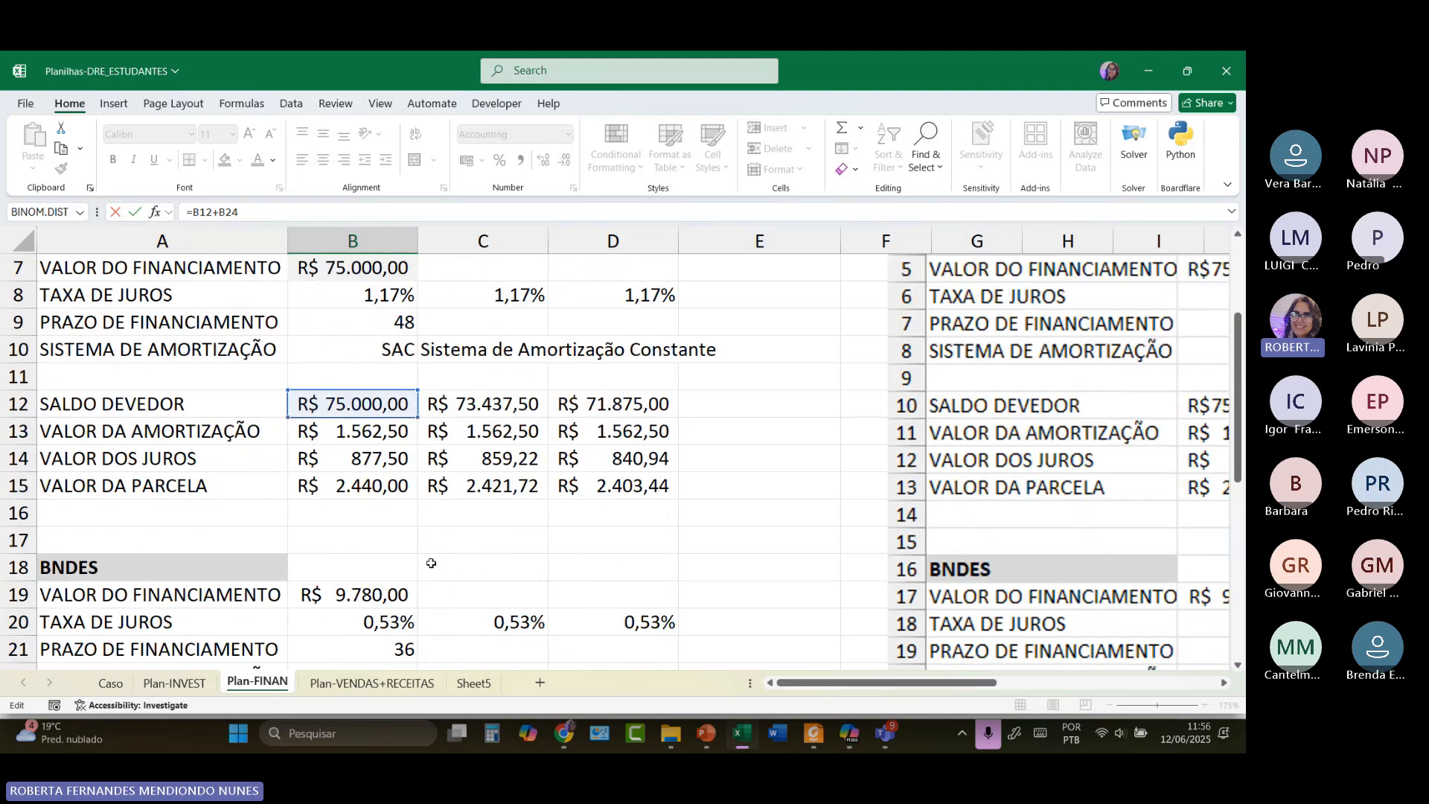
scroll(552, 556, "down", 3)
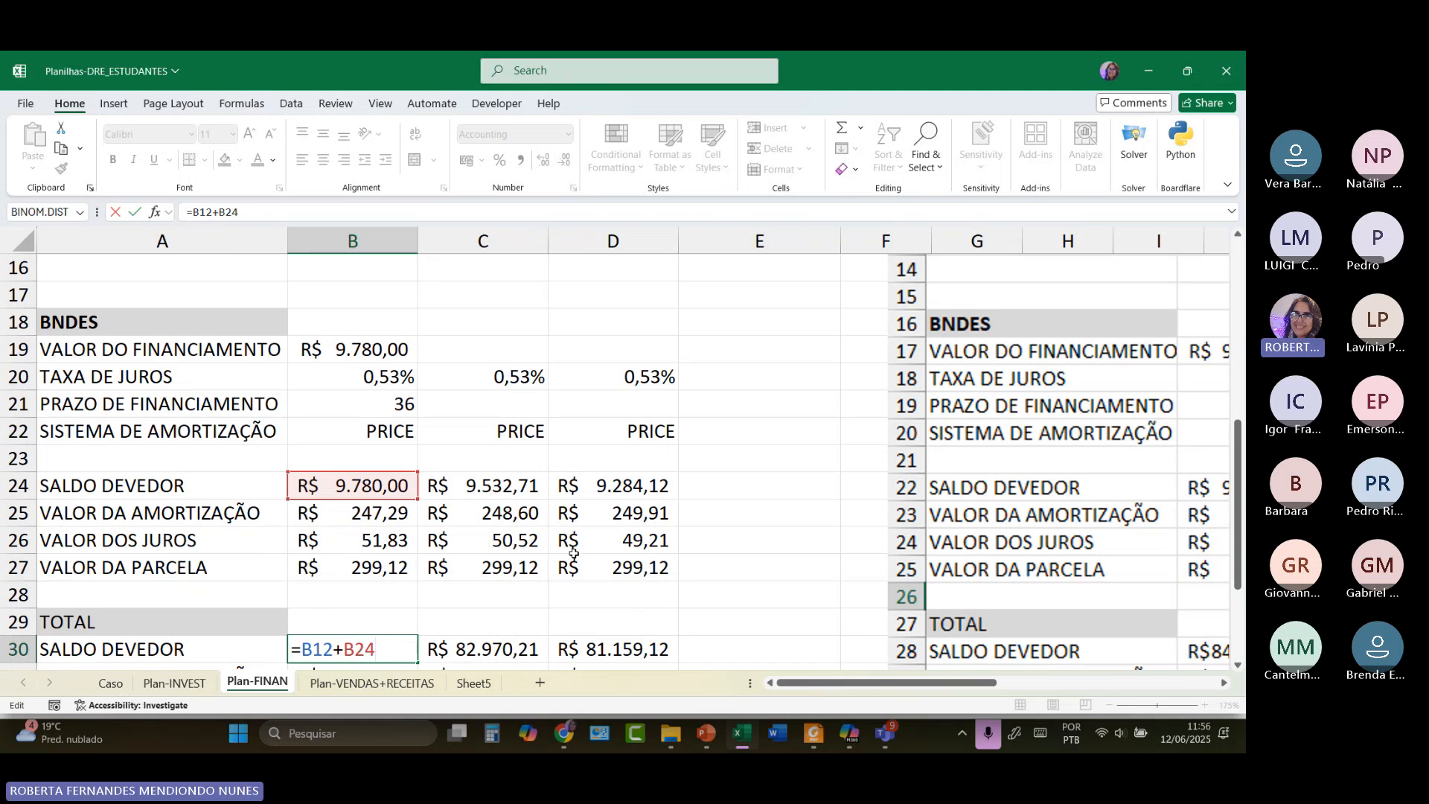
scroll(552, 556, "down", 2)
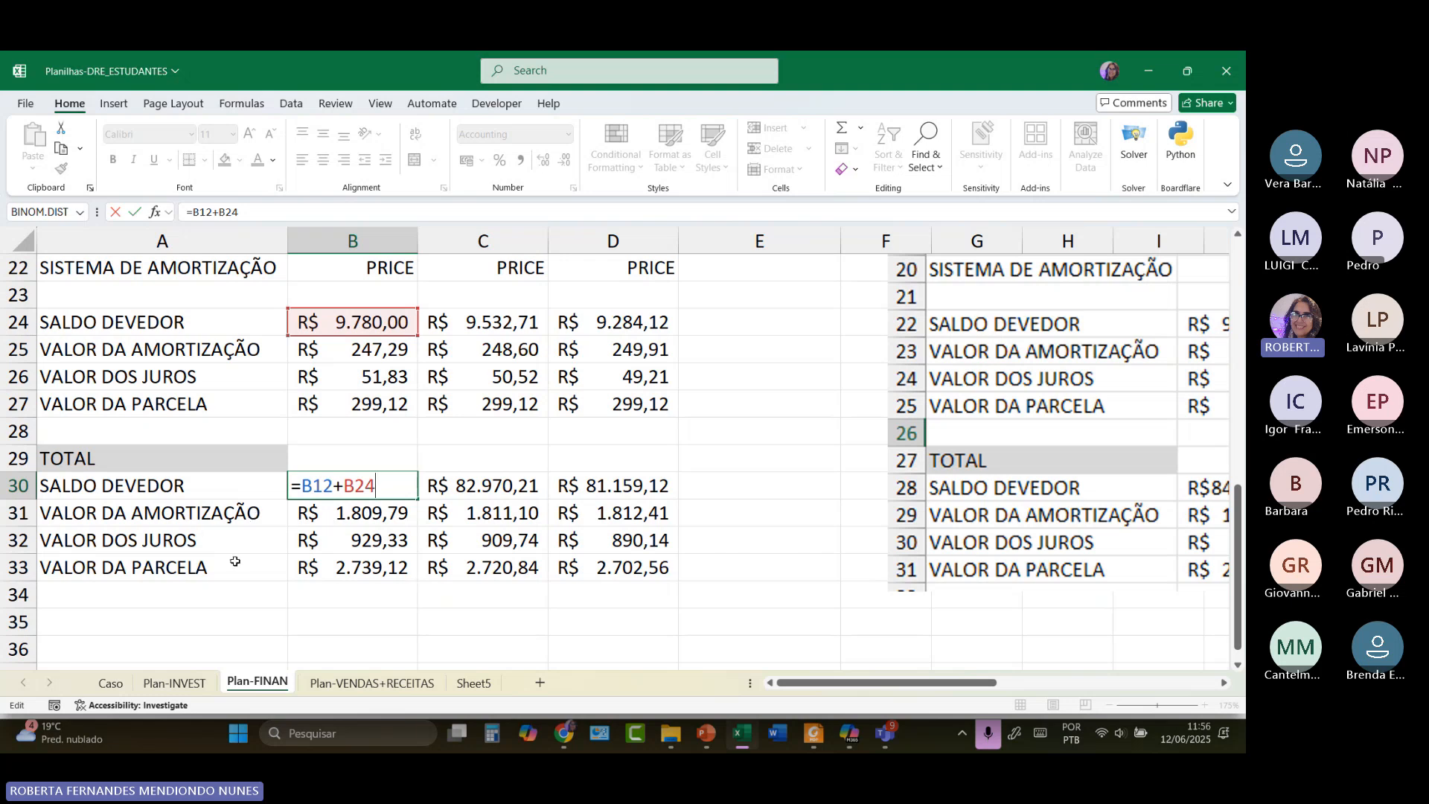
scroll(374, 349, "up", 1)
scroll(375, 350, "up", 2)
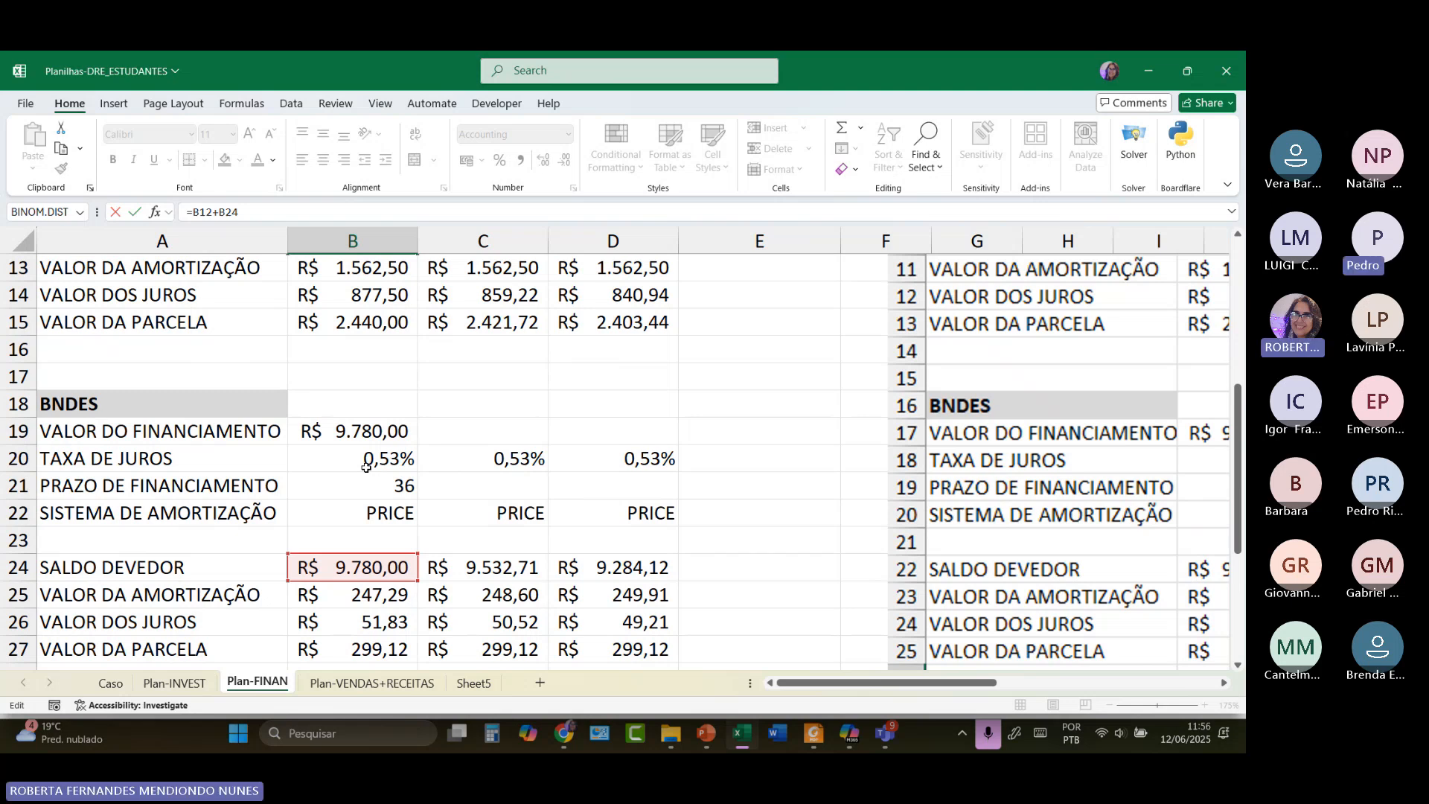
scroll(408, 347, "up", 2)
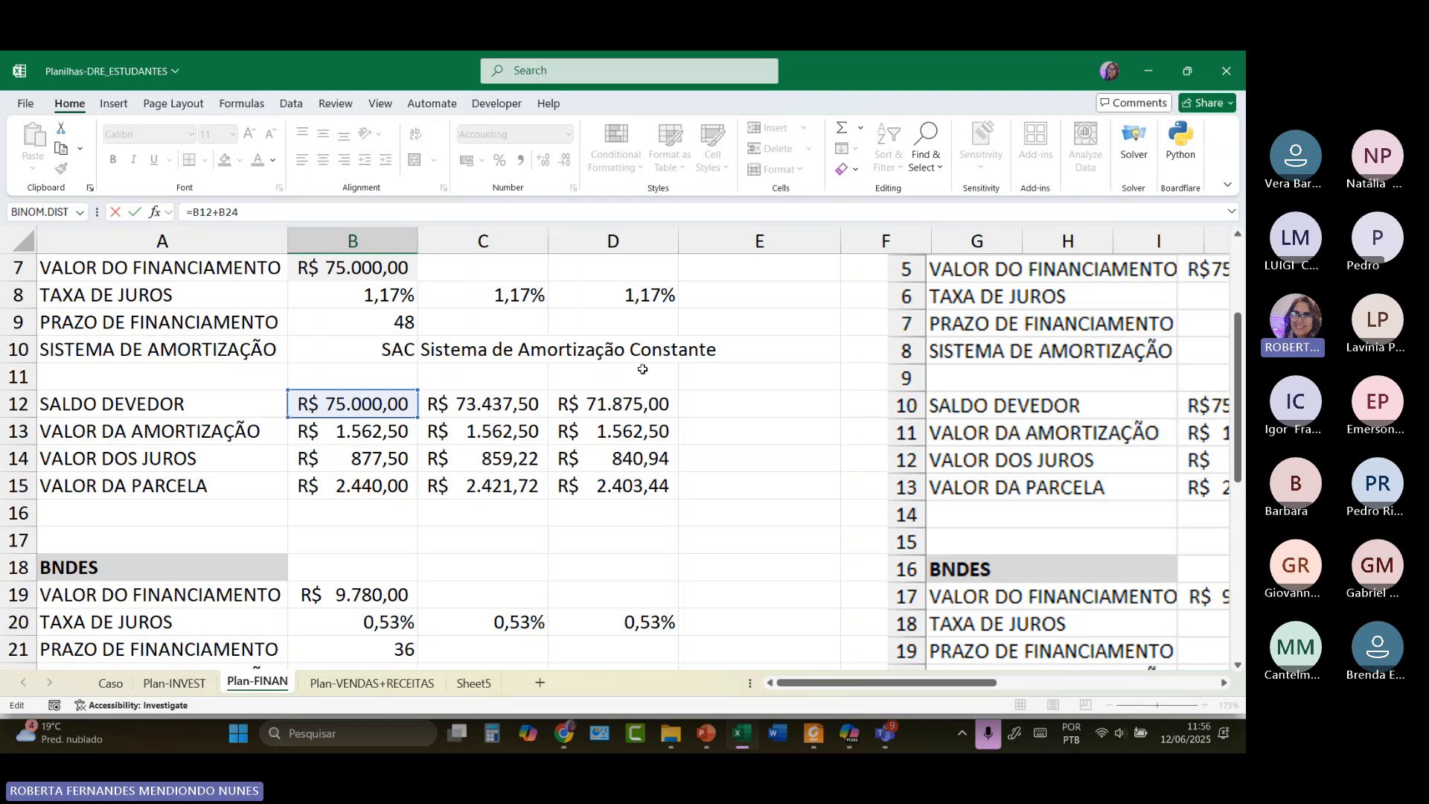
scroll(726, 420, "down", 6)
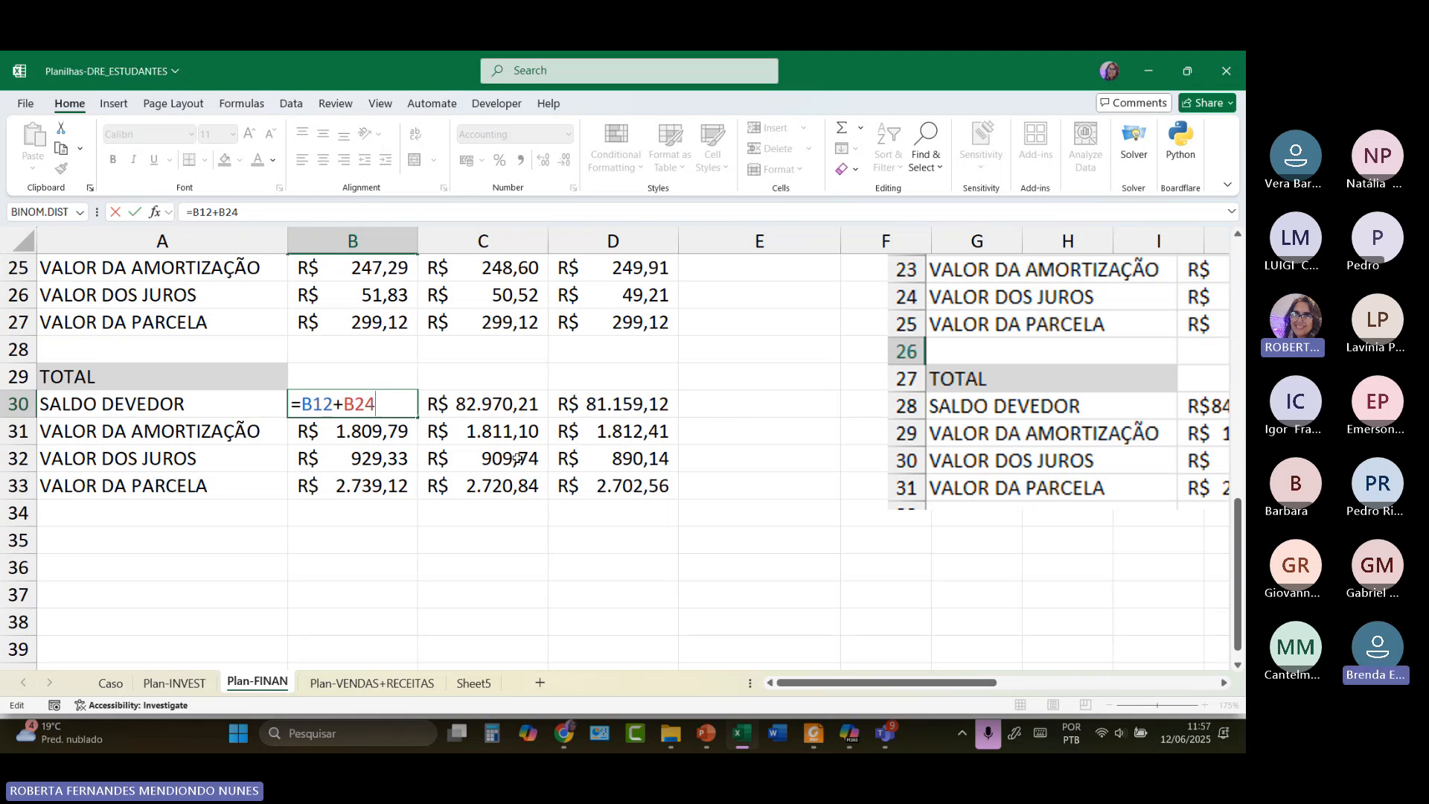
scroll(516, 458, "up", 8)
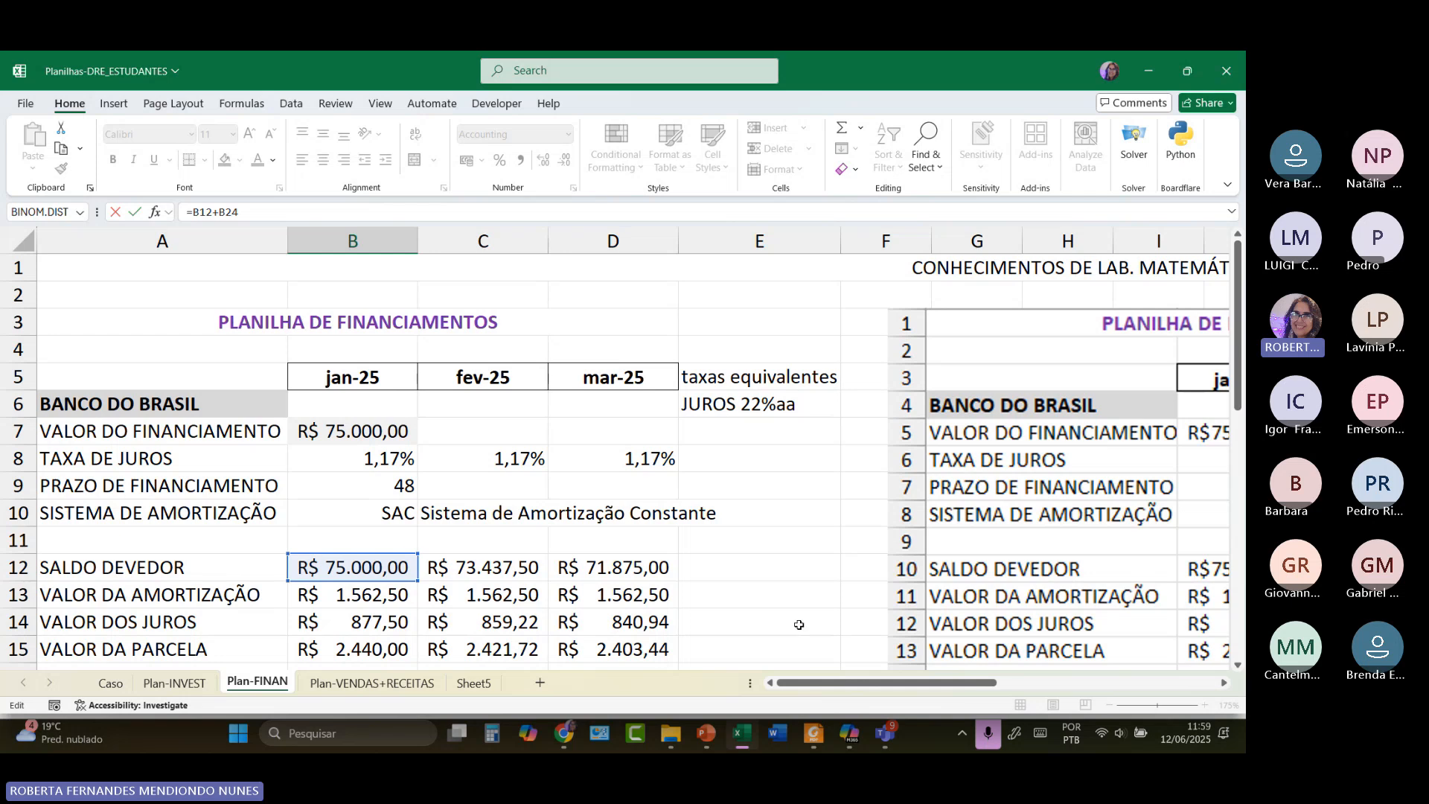
Bring the Excel workbook back to the front and show Sheet5's AVISOS notices.
left_click(740, 733)
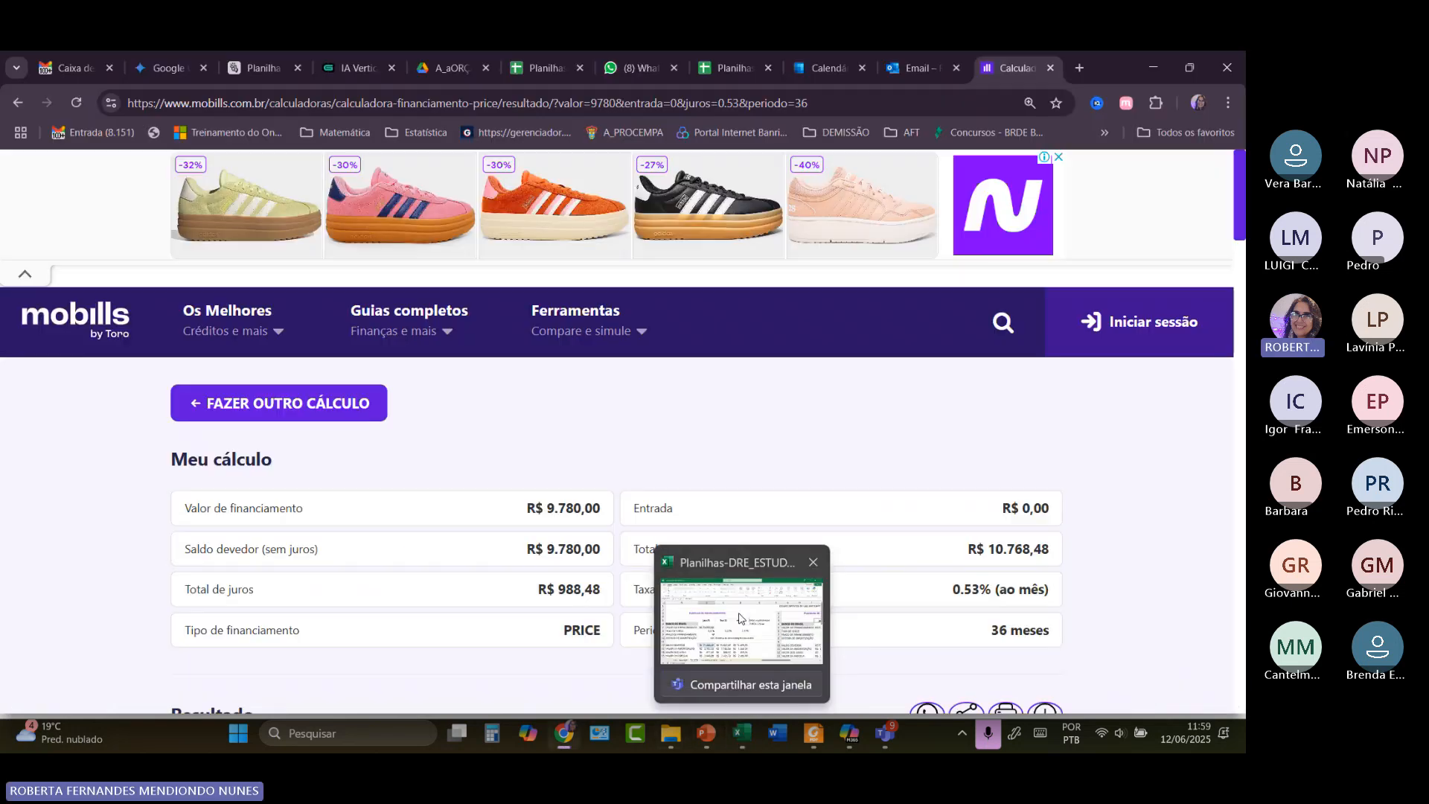
left_click(741, 618)
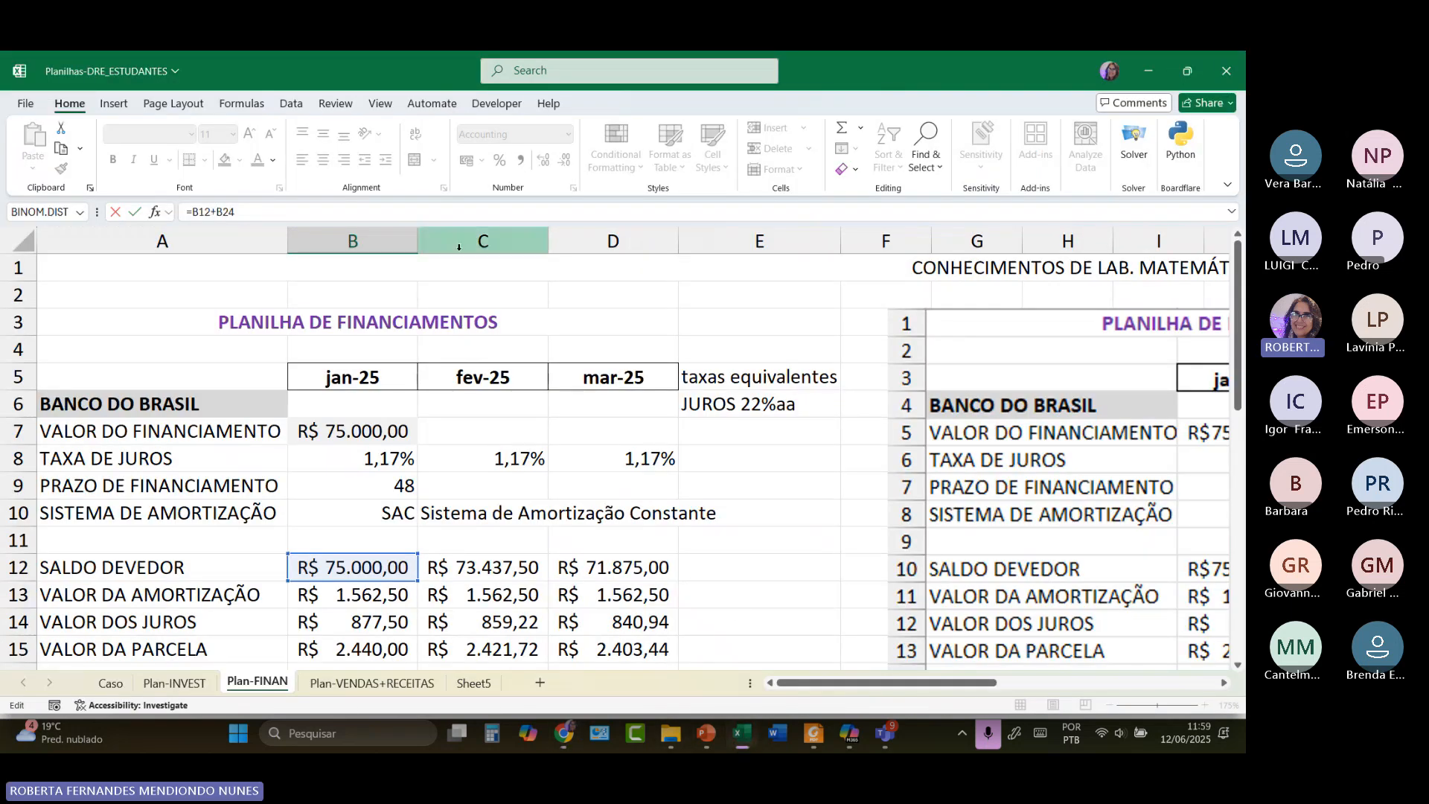
left_click(30, 104)
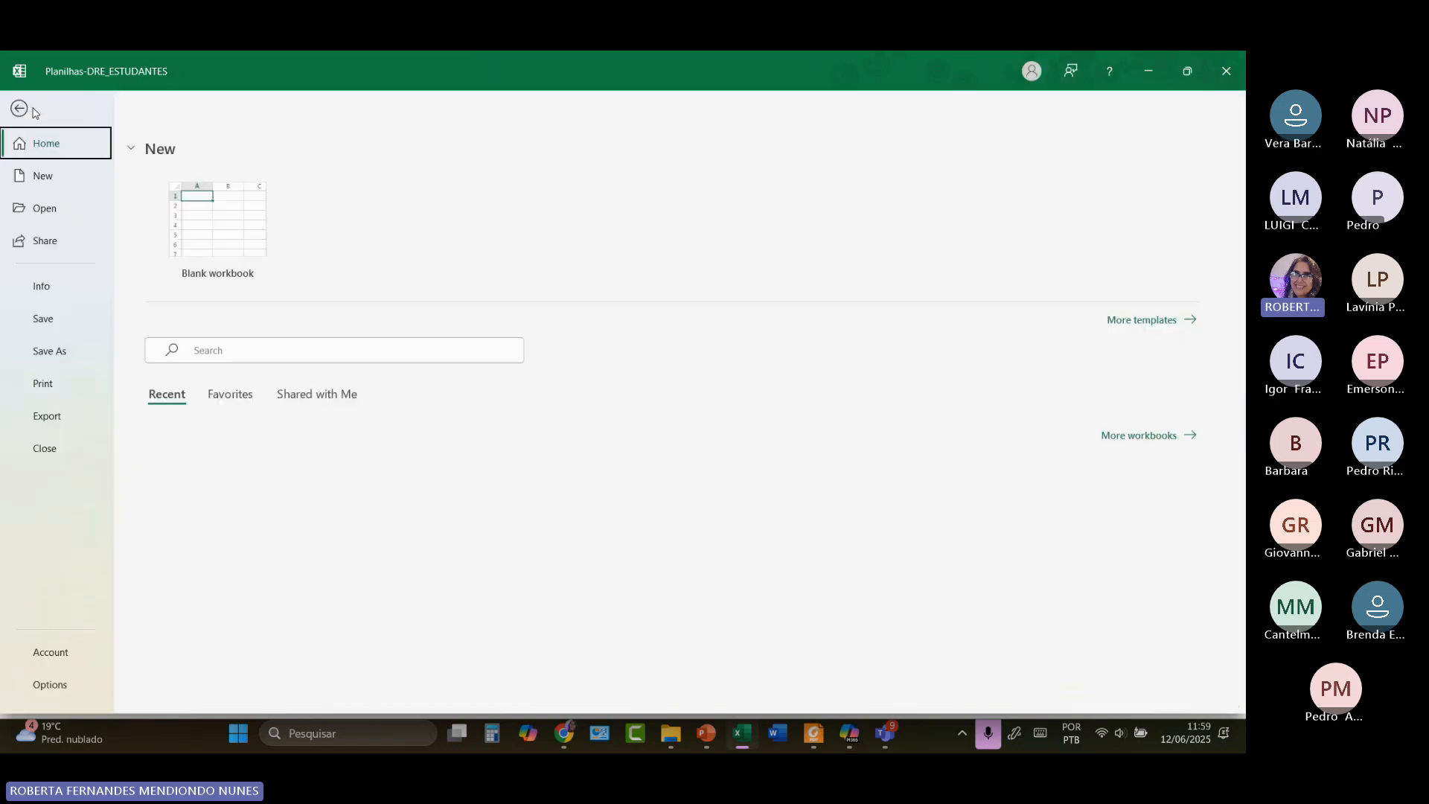
left_click(23, 110)
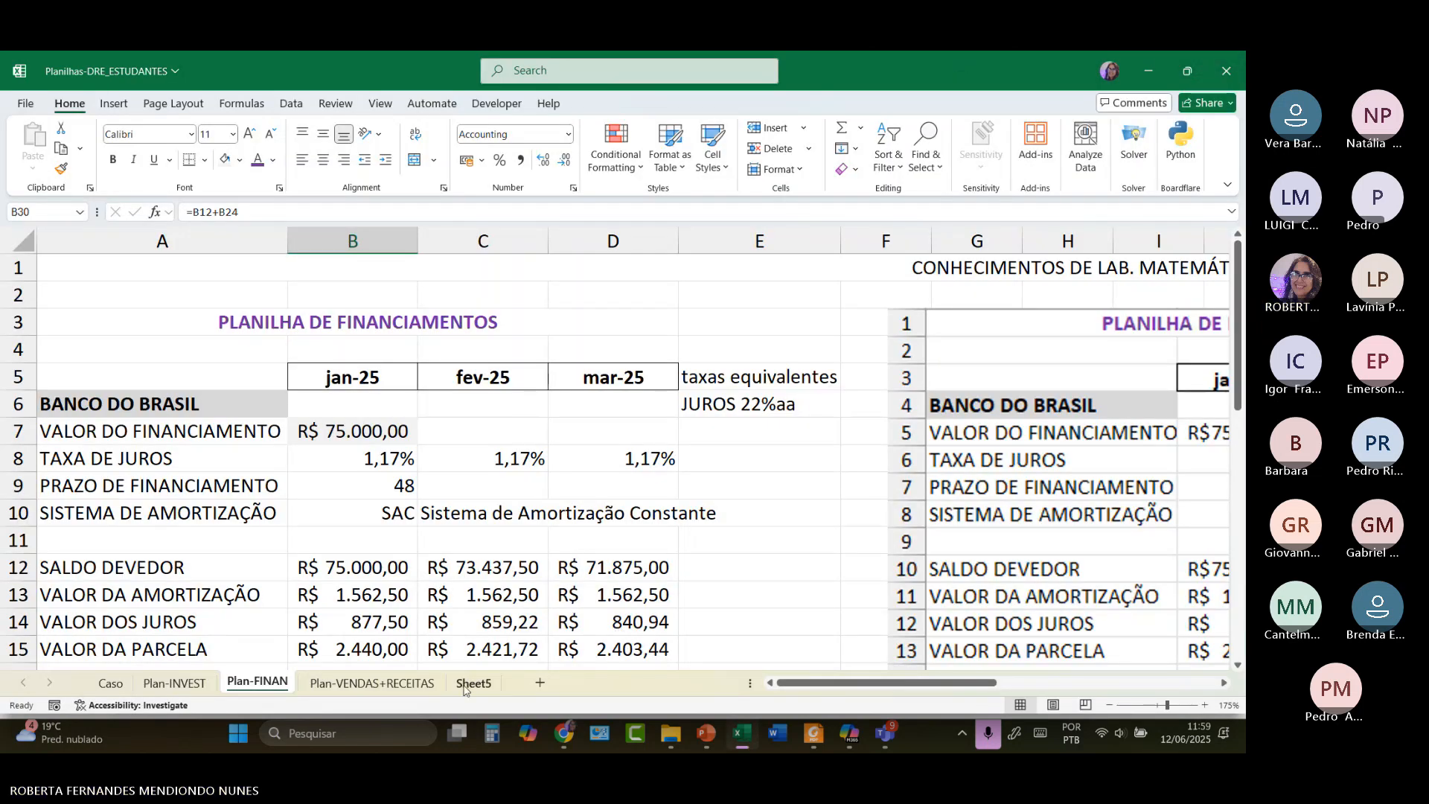
left_click(469, 681)
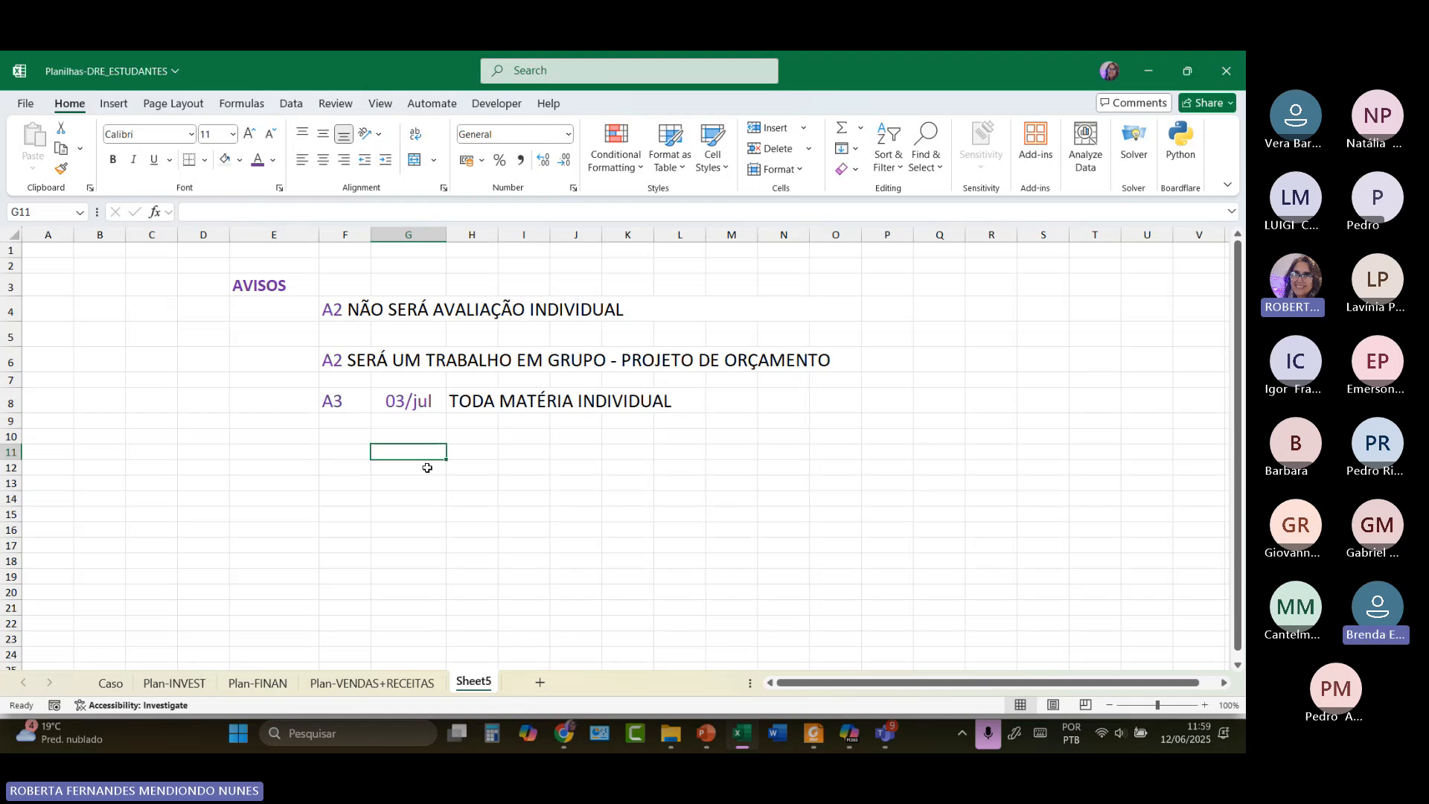
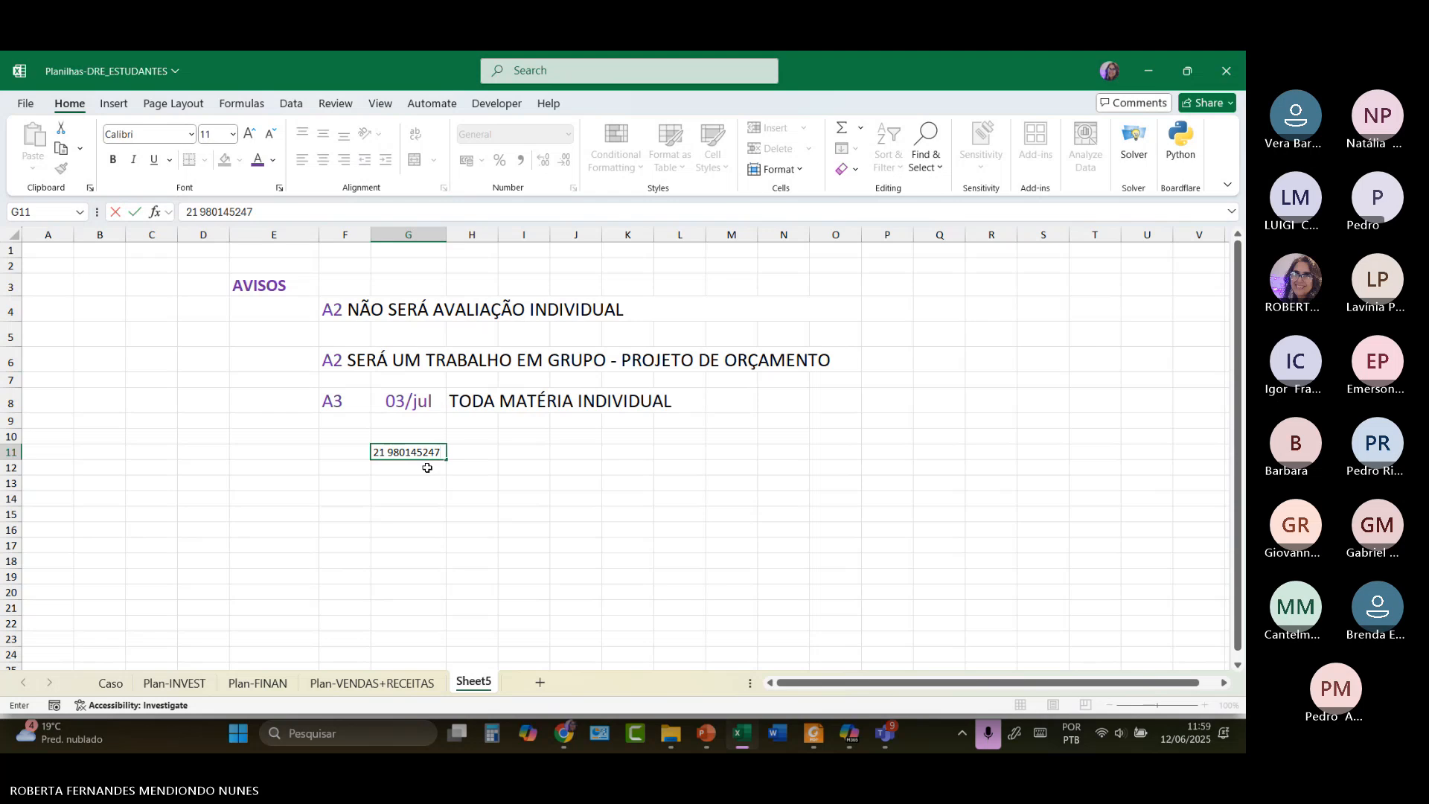
Enter the contact phone number in G11 and start enlarging its font.
left_click(427, 468)
double_click(427, 452)
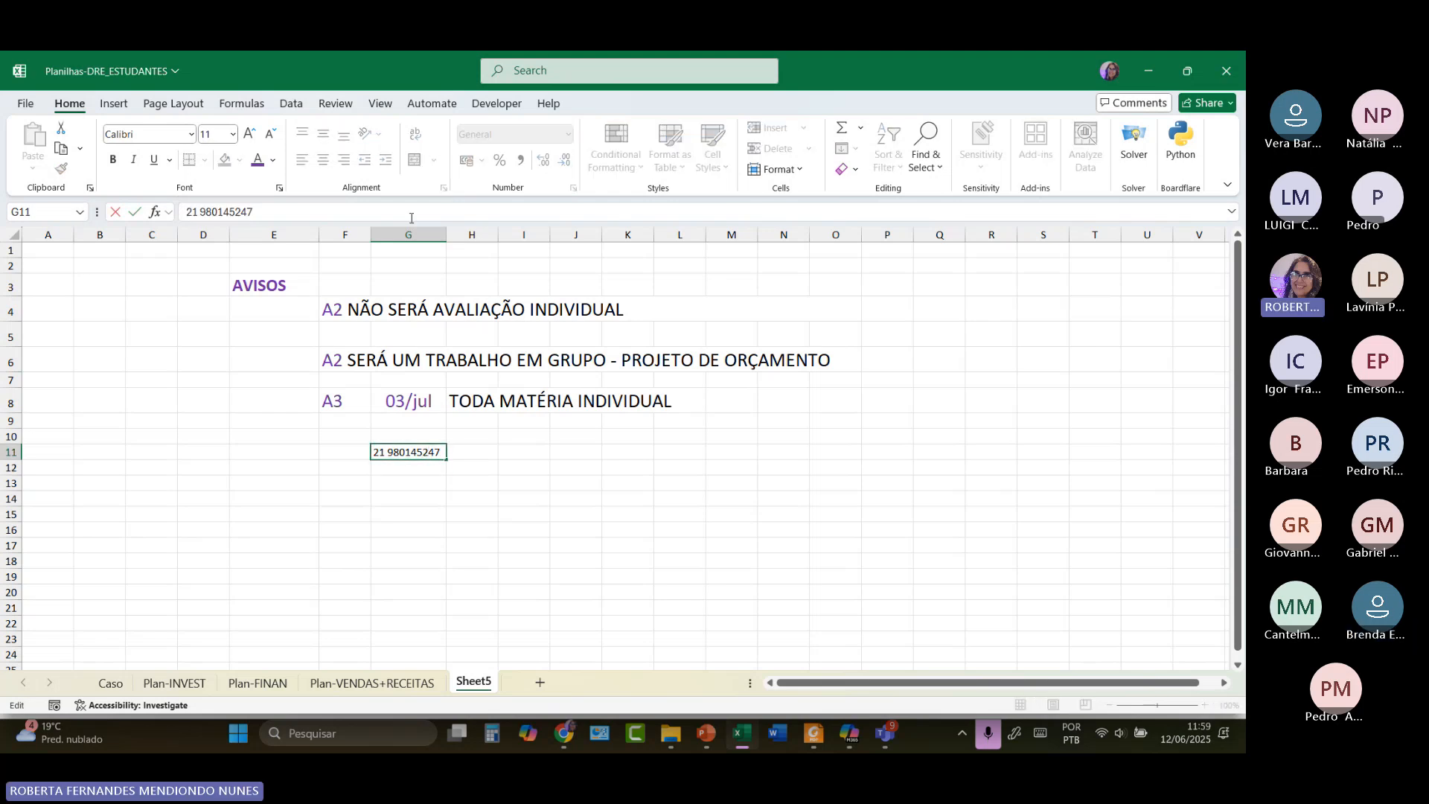
left_click(254, 138)
left_click(254, 137)
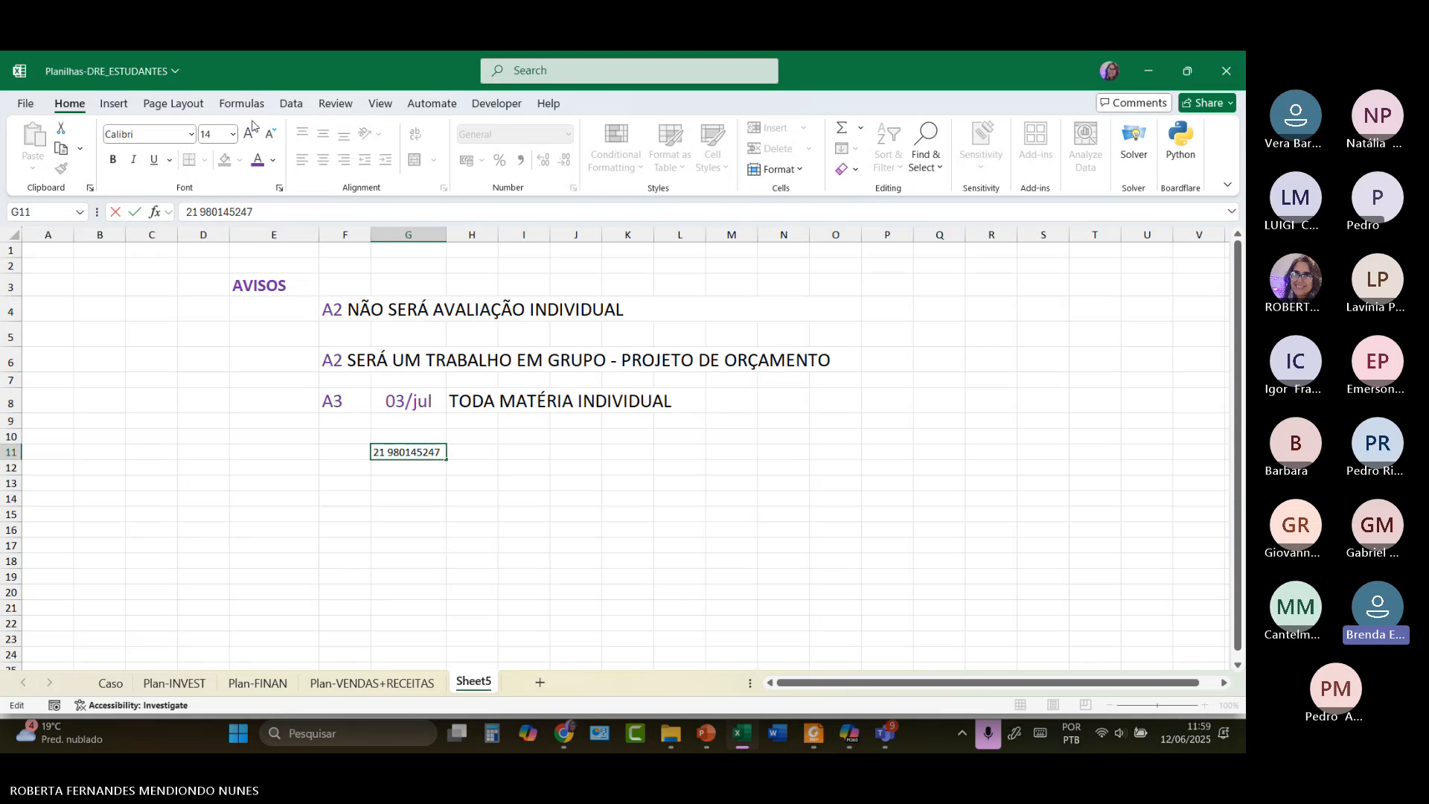
left_click(251, 132)
left_click(251, 132)
left_click(251, 132)
left_click(250, 131)
key("Escape")
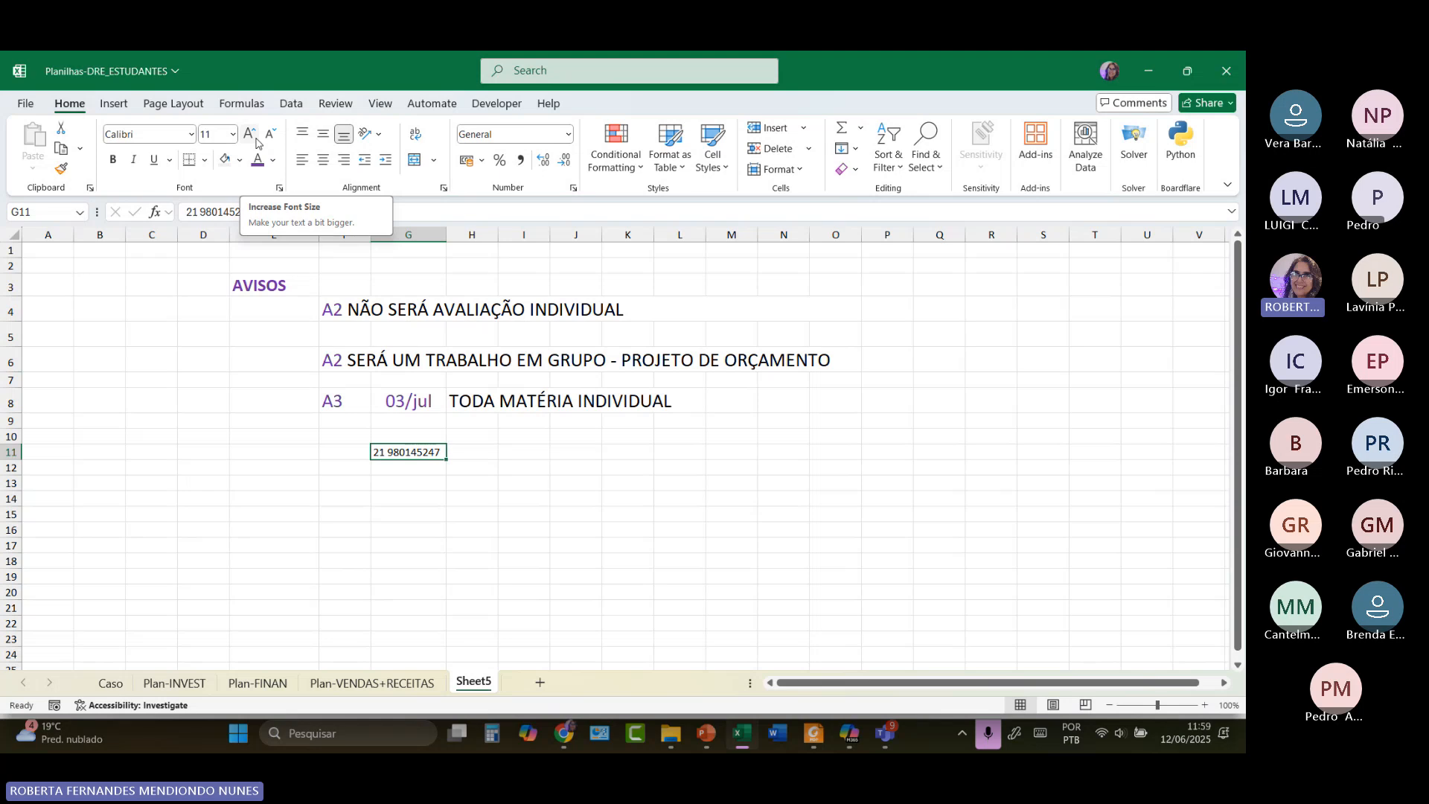
Make the phone number in G11 bold and increase its font size.
left_click(113, 159)
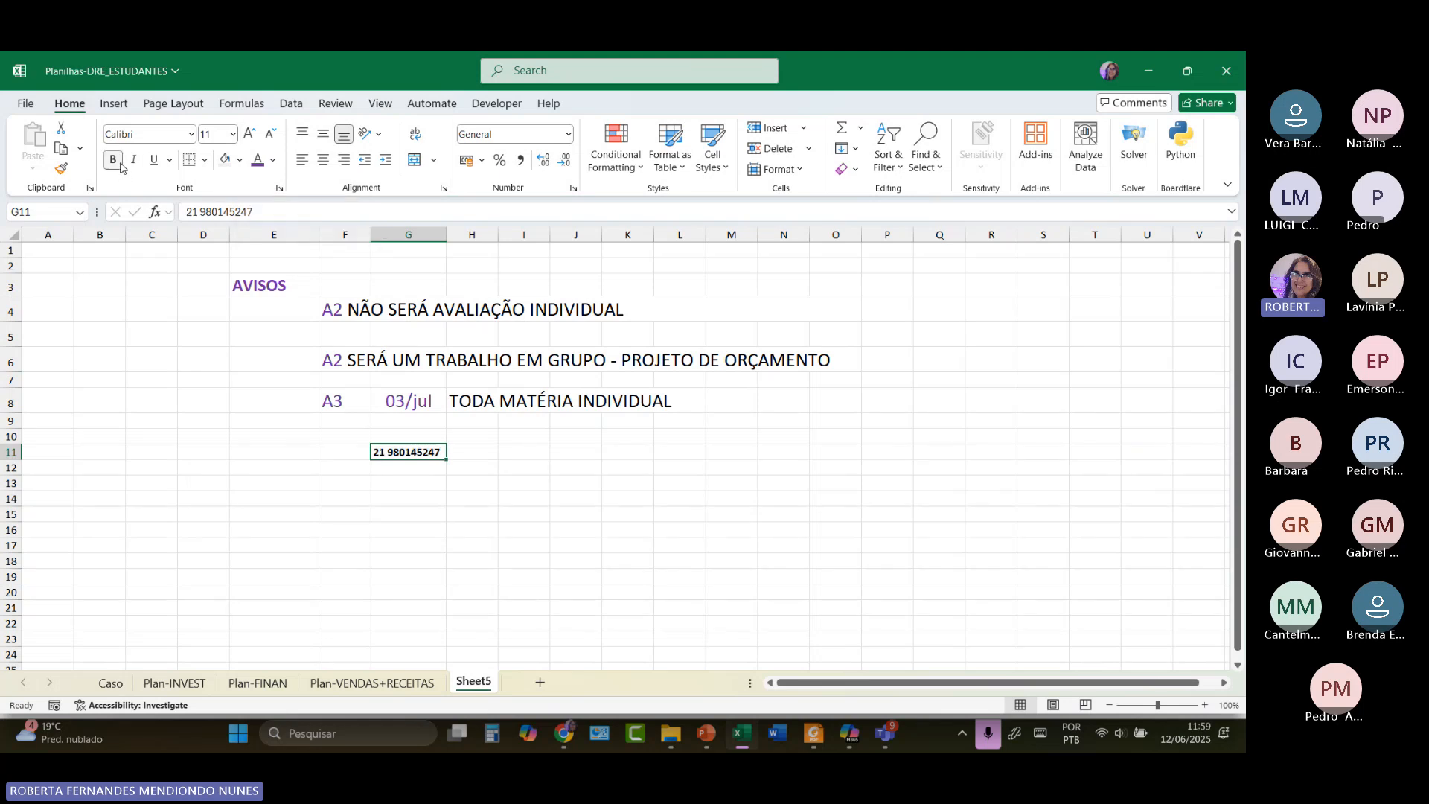
left_click(249, 136)
left_click(249, 136)
left_click(250, 136)
left_click(249, 137)
left_click(250, 136)
left_click(249, 136)
left_click(249, 137)
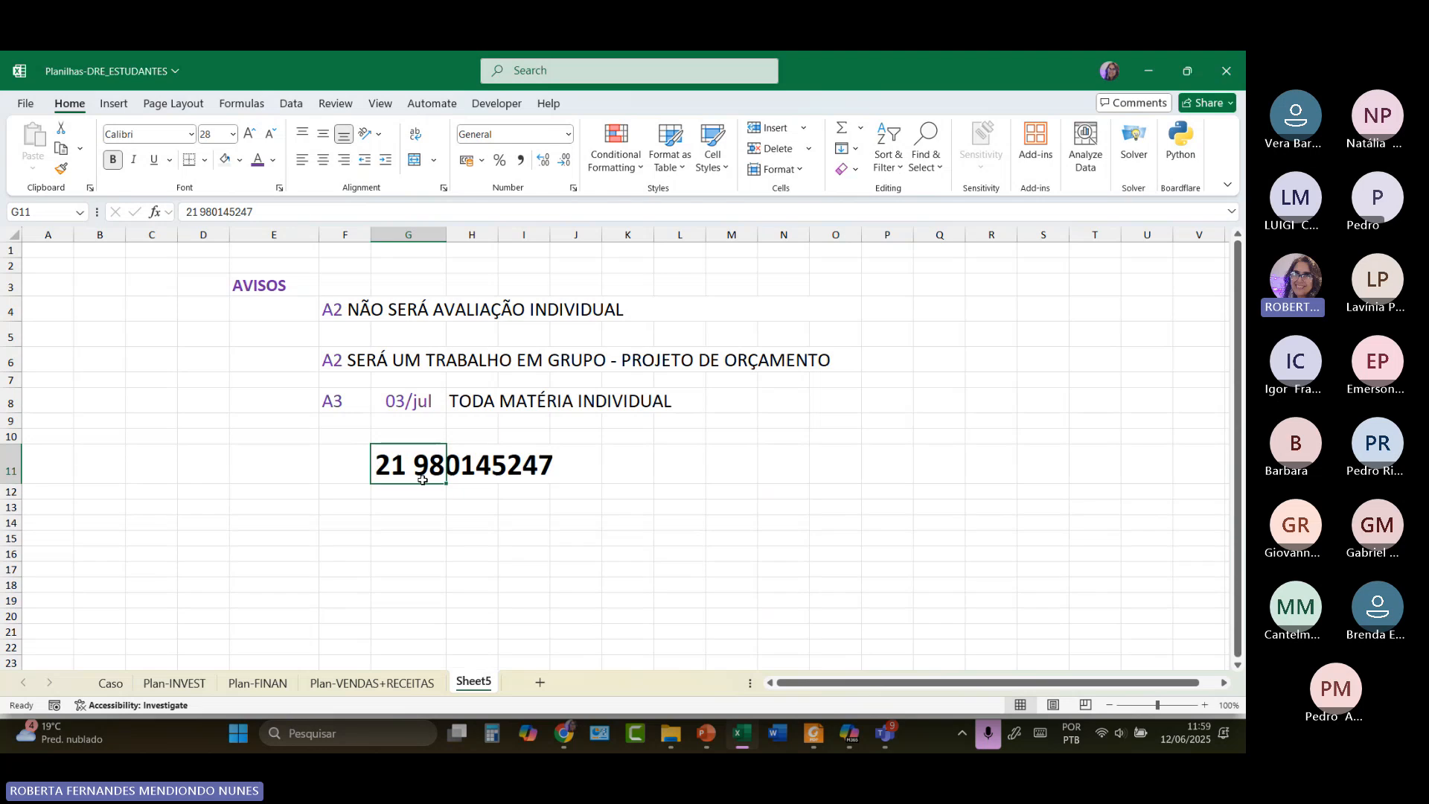
left_click(436, 524)
Reselect G11 and enlarge the phone number to 72 point.
left_click(439, 476)
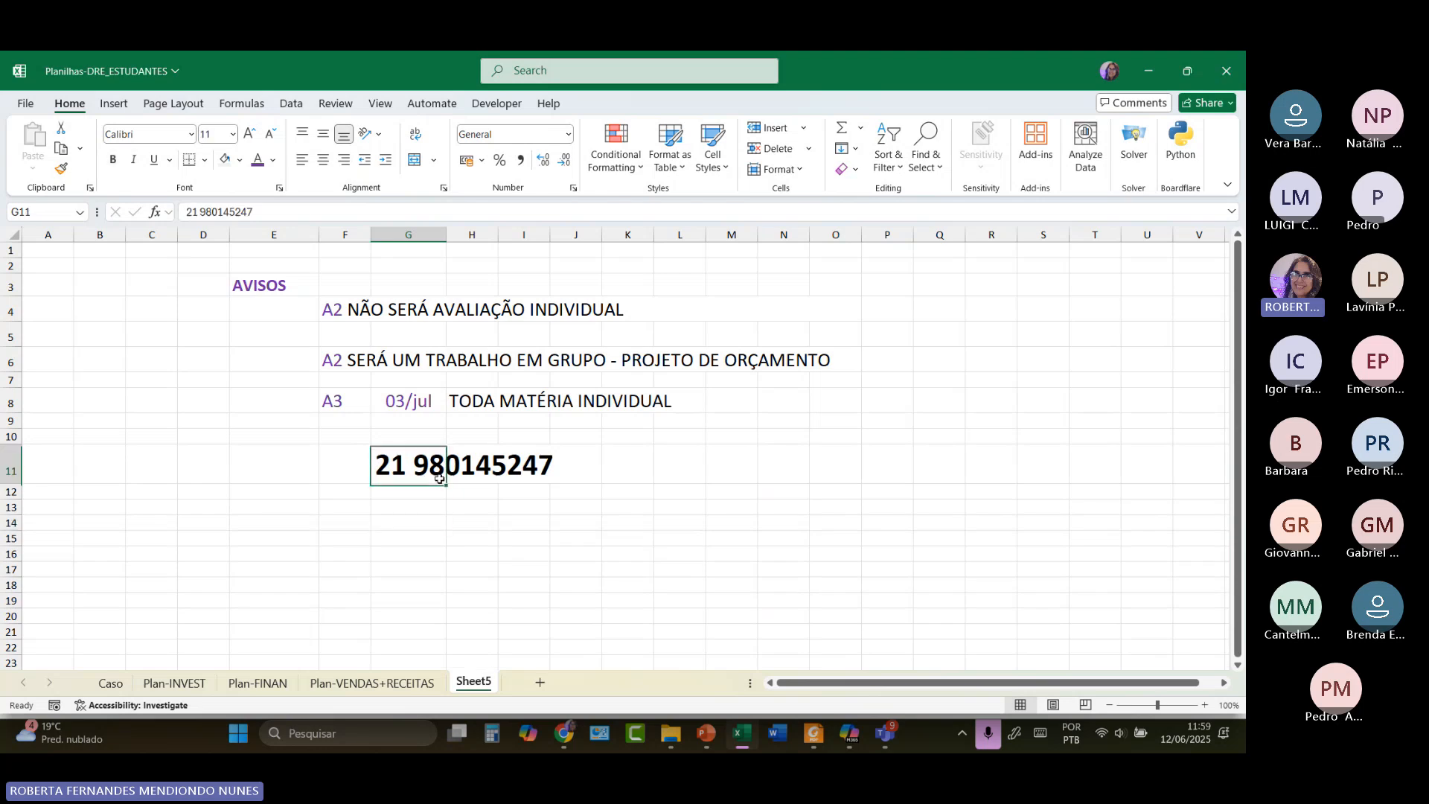
left_click(424, 557)
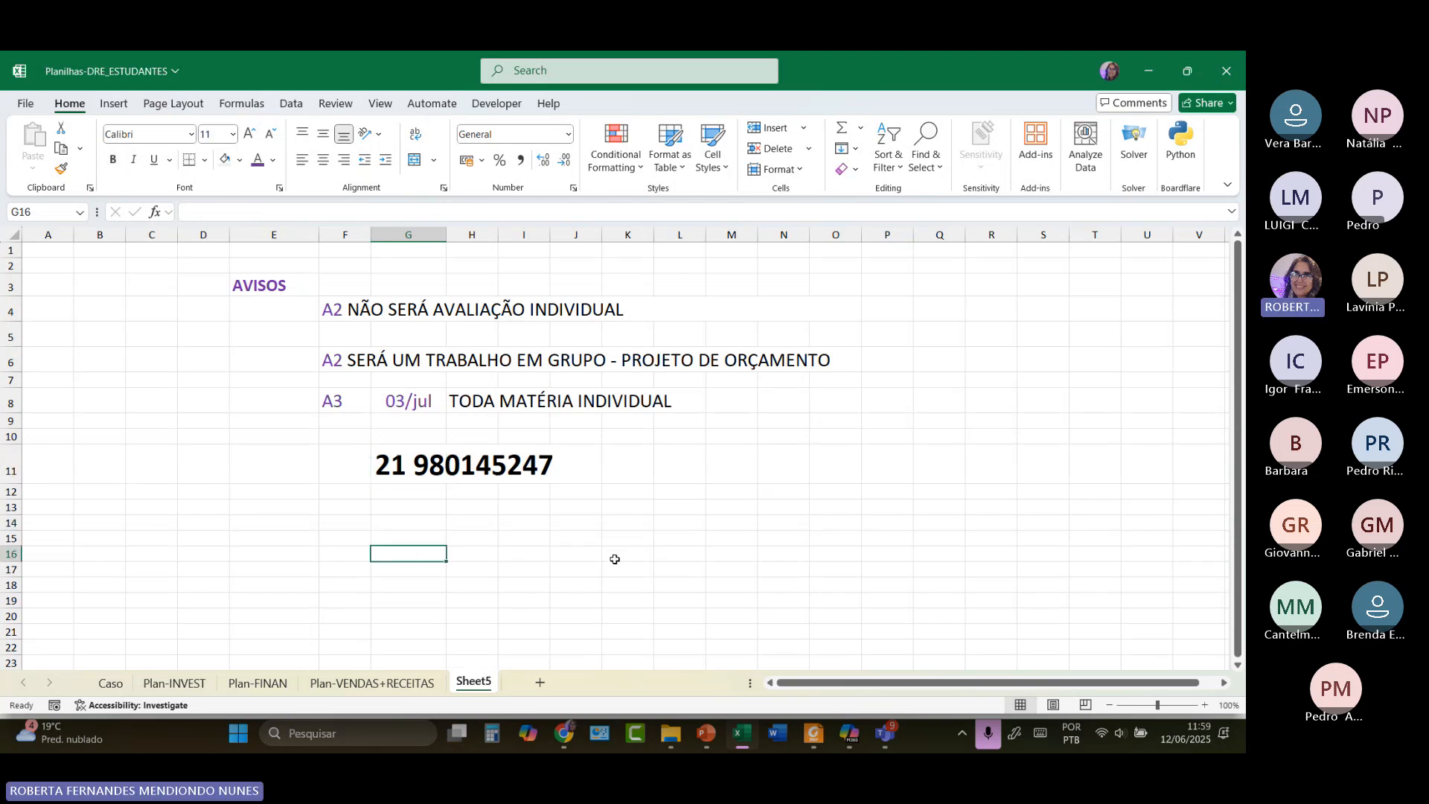
left_click(348, 458)
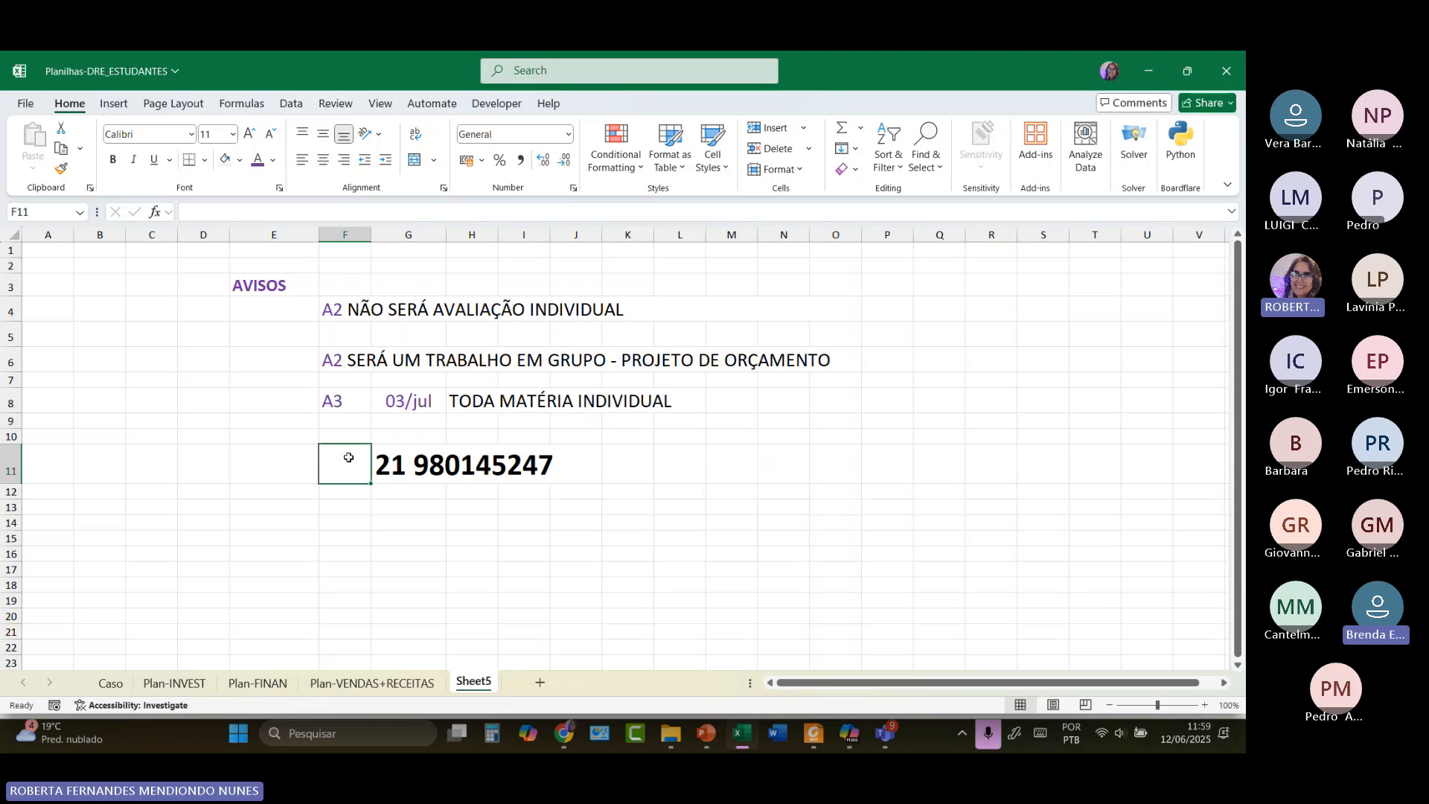
left_click(436, 477)
left_click(506, 537)
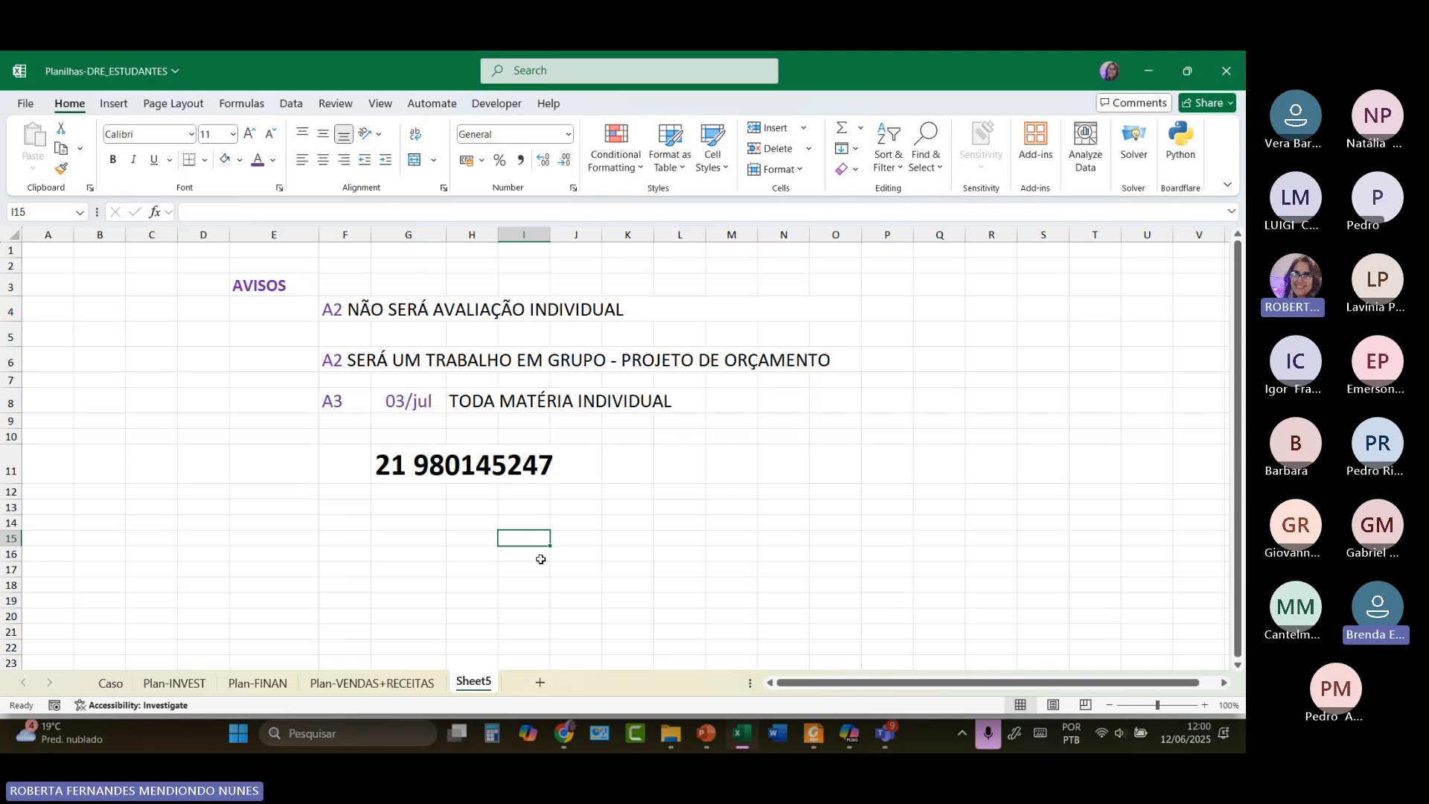
left_click(418, 473)
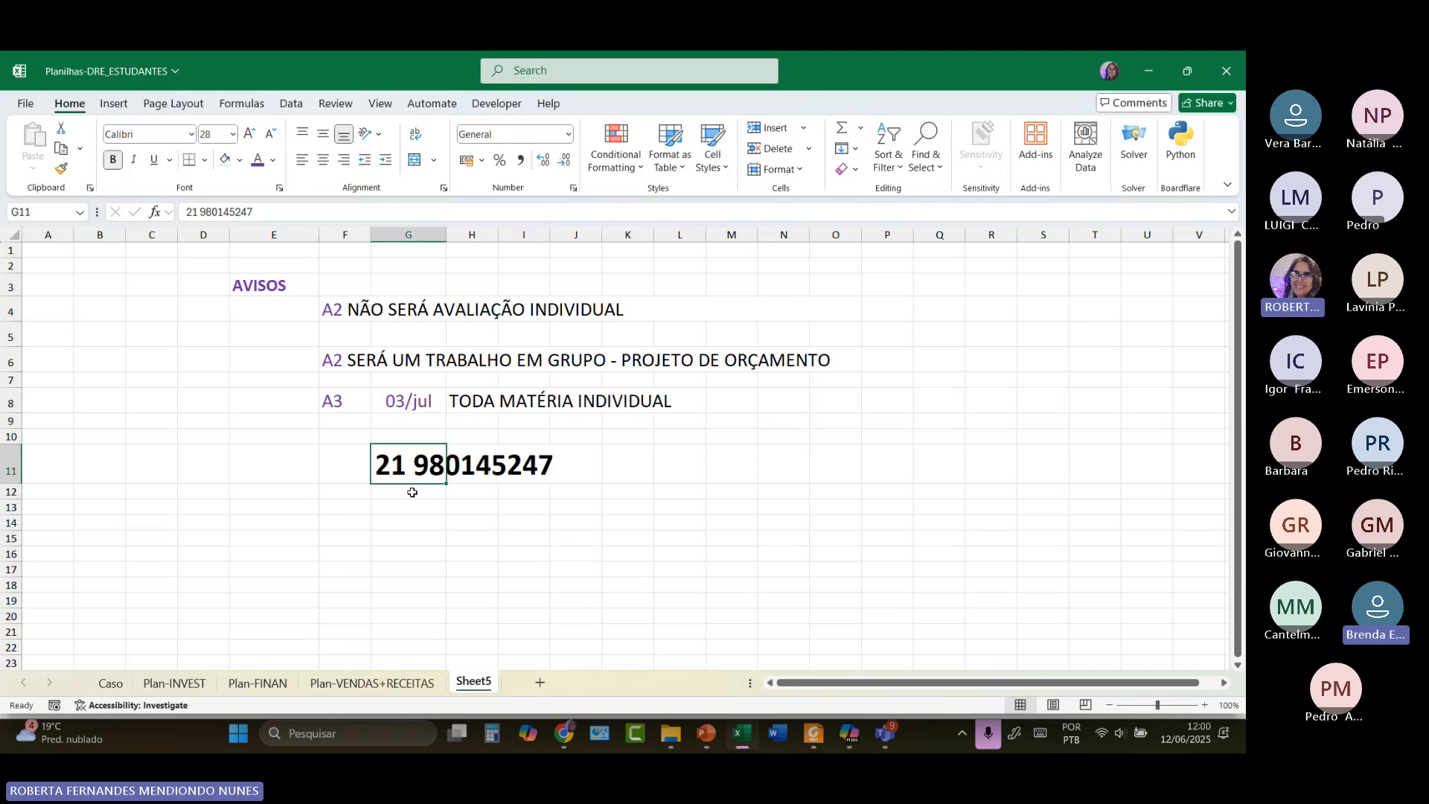
left_click(408, 538)
left_click(399, 468)
left_click(250, 133)
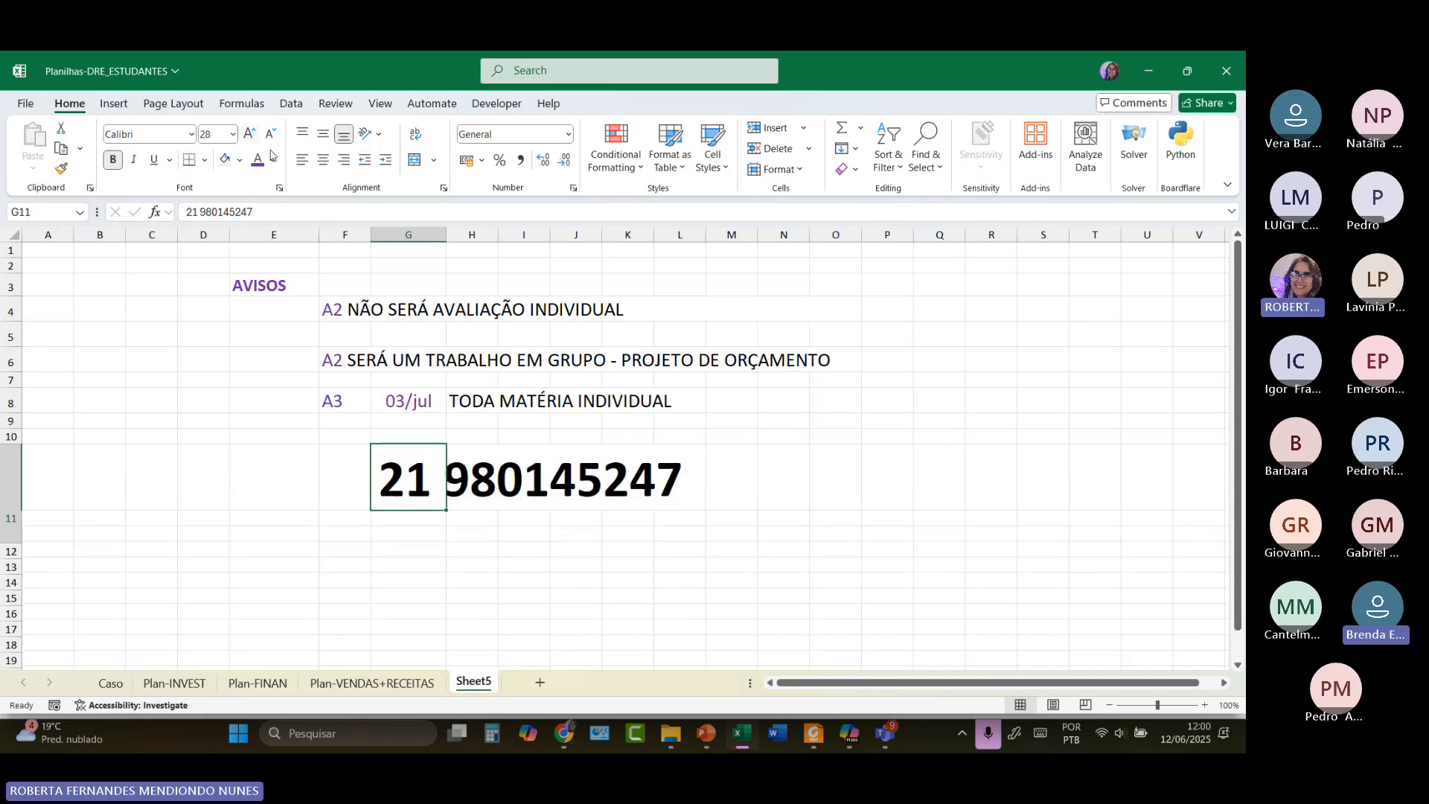
left_click(720, 635)
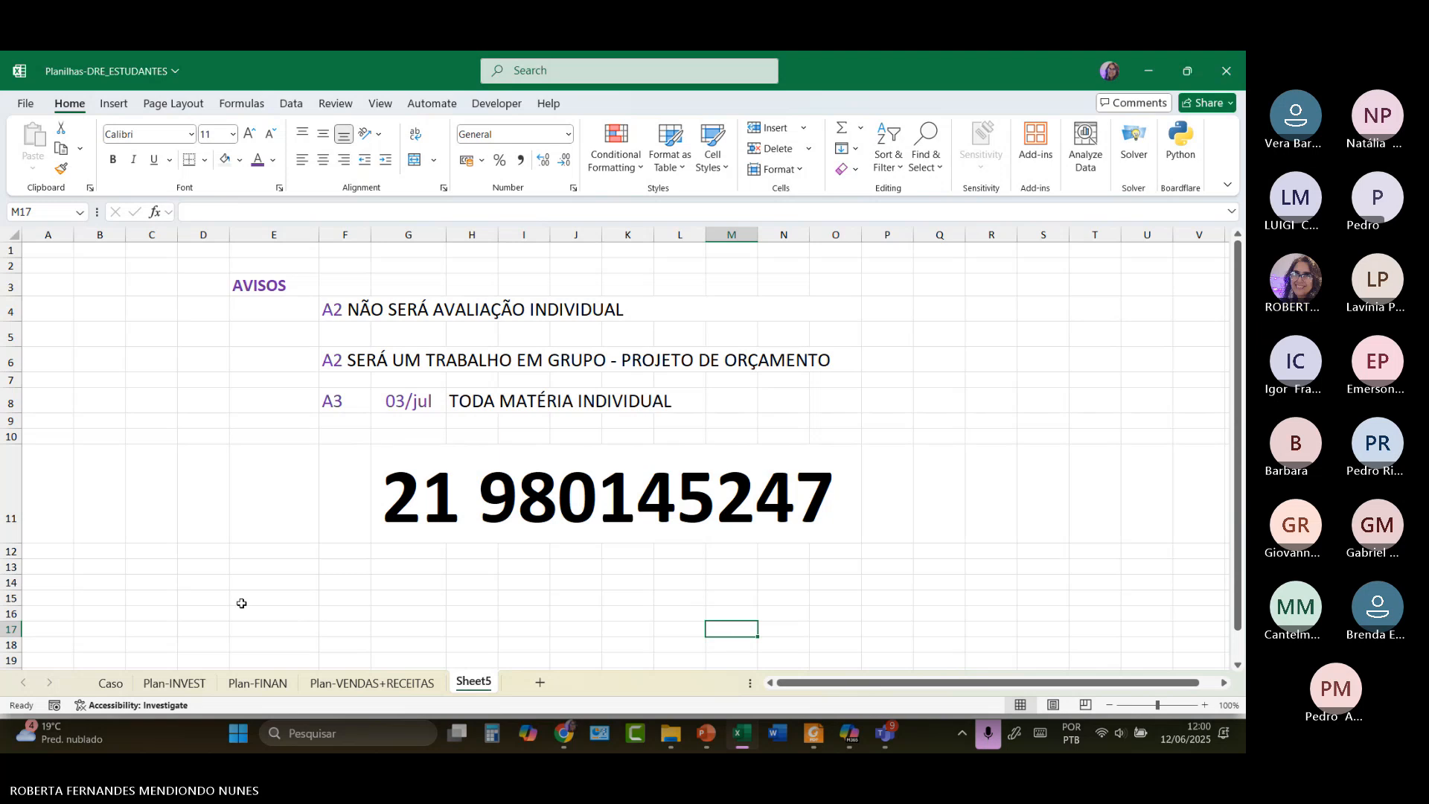
Stop sharing the screen in the Teams meeting.
mouse_move(877, 743)
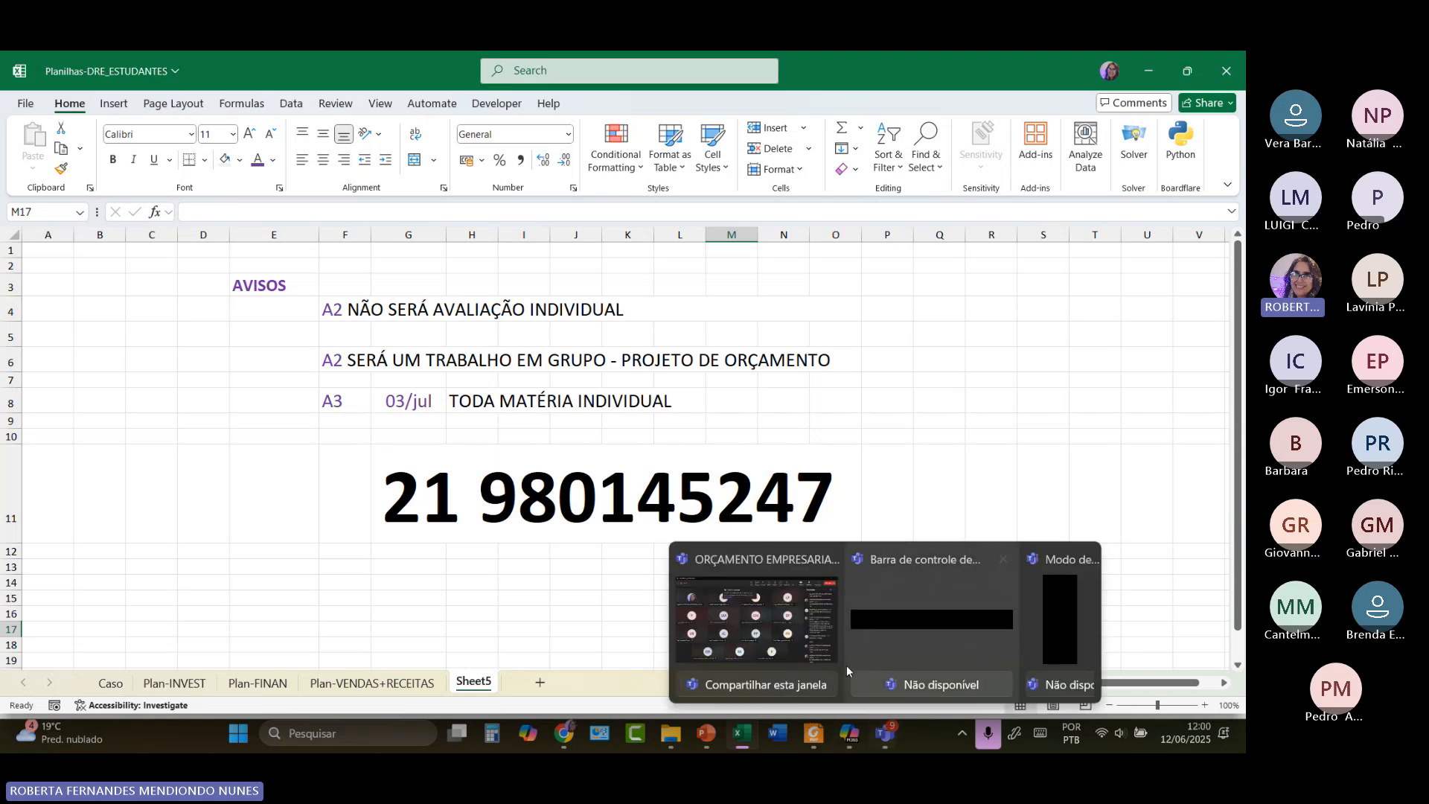
left_click(828, 646)
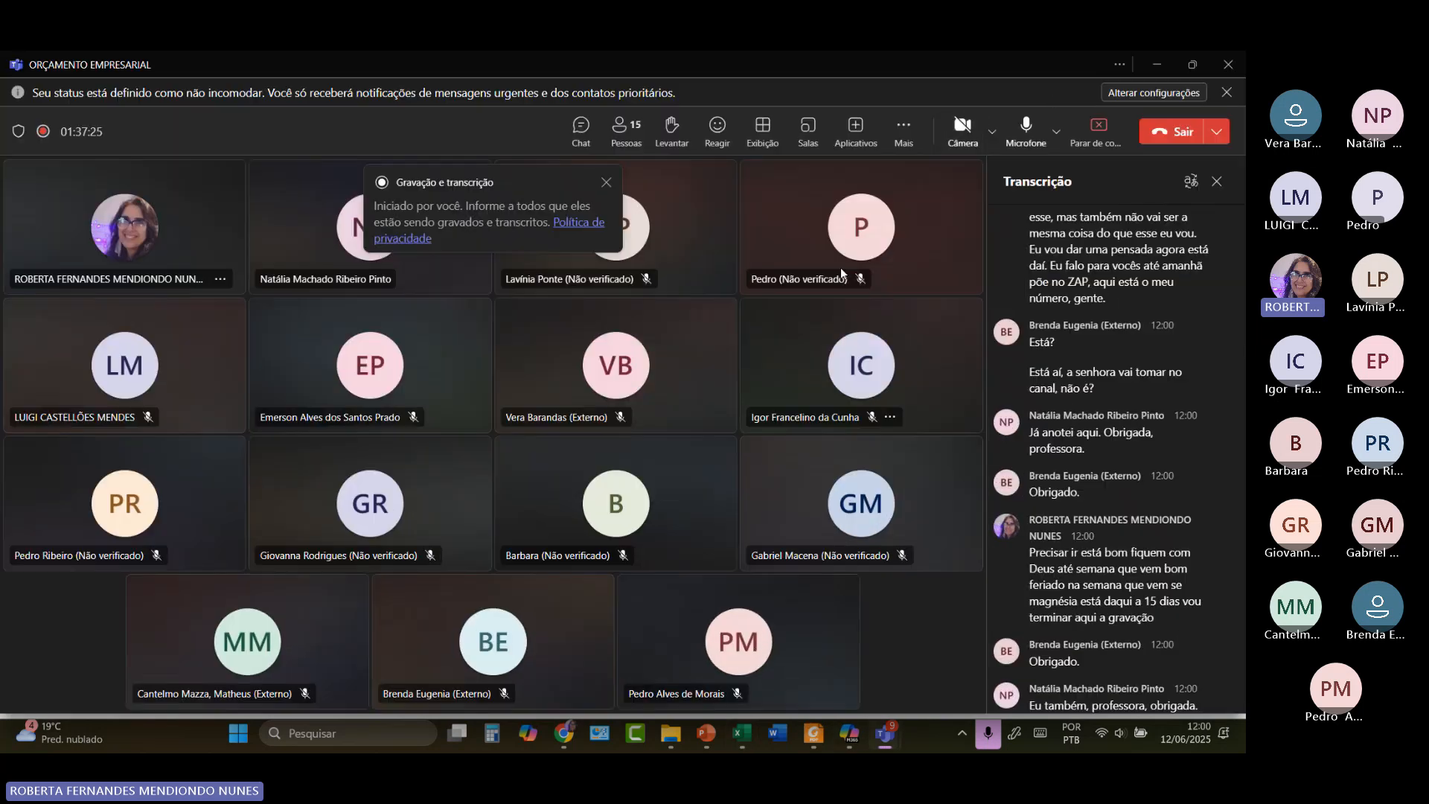
left_click(1107, 129)
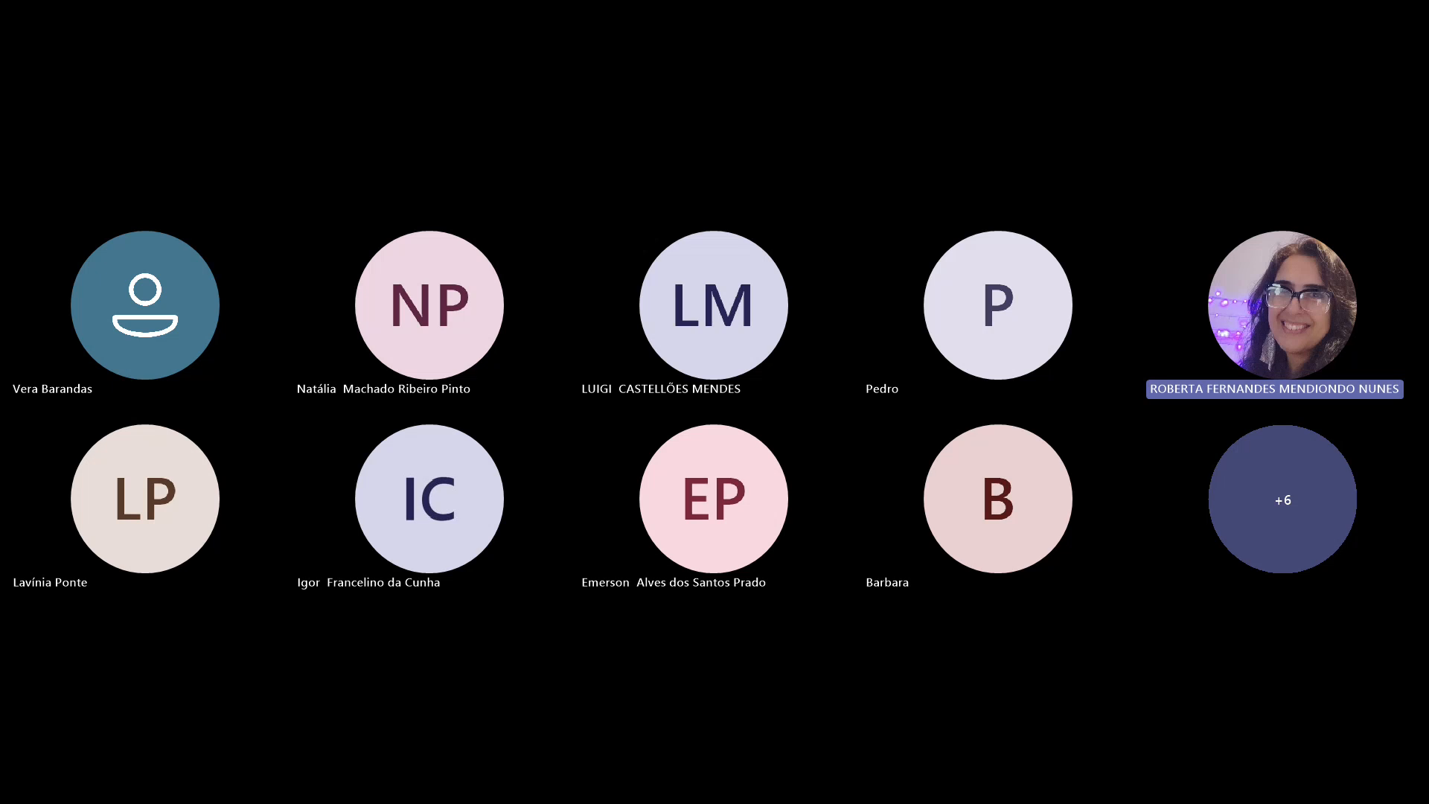